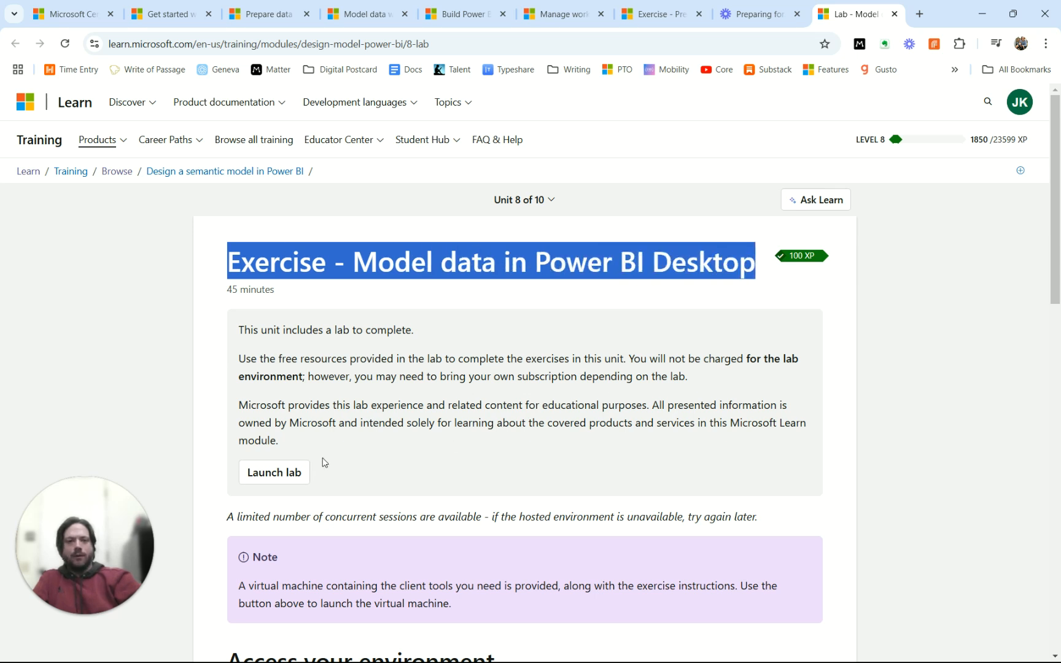
Launch the Power BI Desktop data modelling lab and complete the account verification puzzle by submitting the image matching the number 1.
{"action": "left_click", "coordinate": [276, 473]}
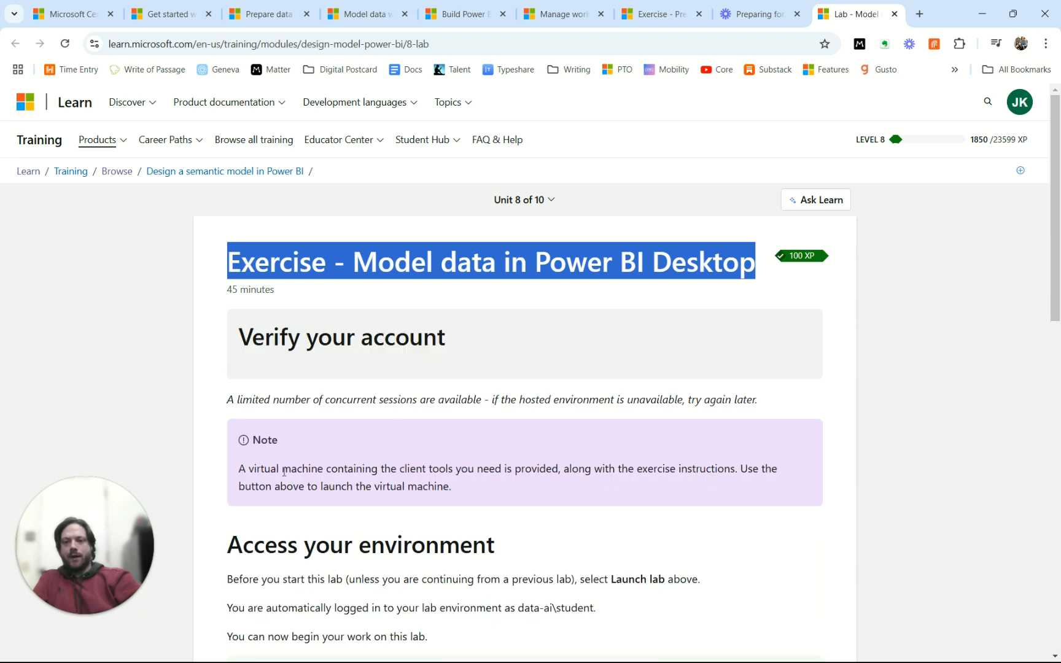
{"action": "scroll", "coordinate": [559, 453], "scroll_direction": "down", "scroll_amount": 1}
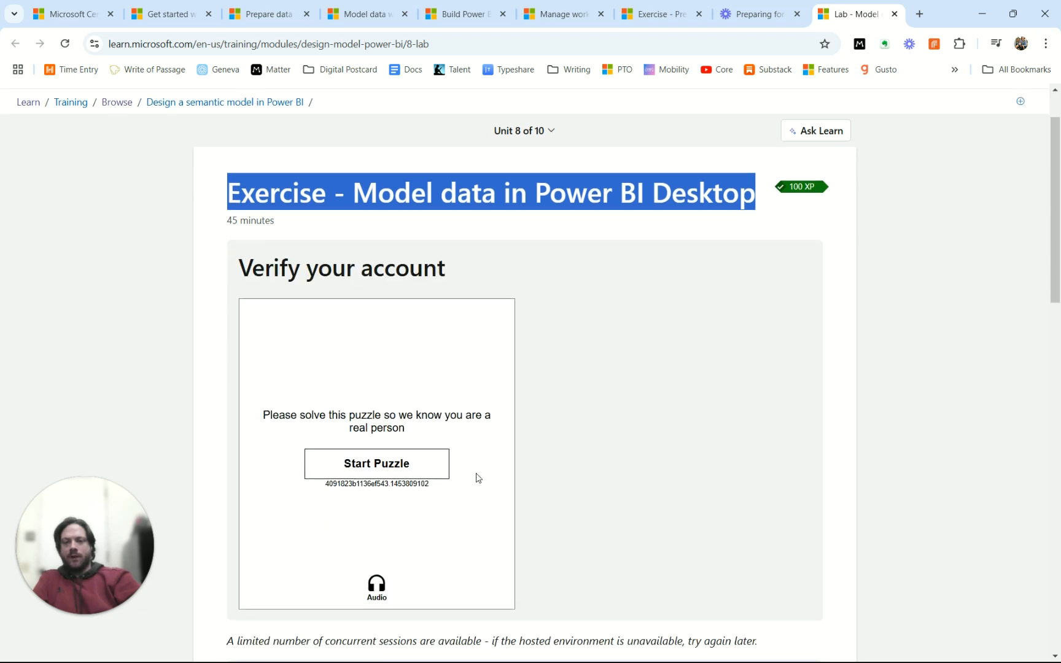
{"action": "left_click", "coordinate": [378, 465]}
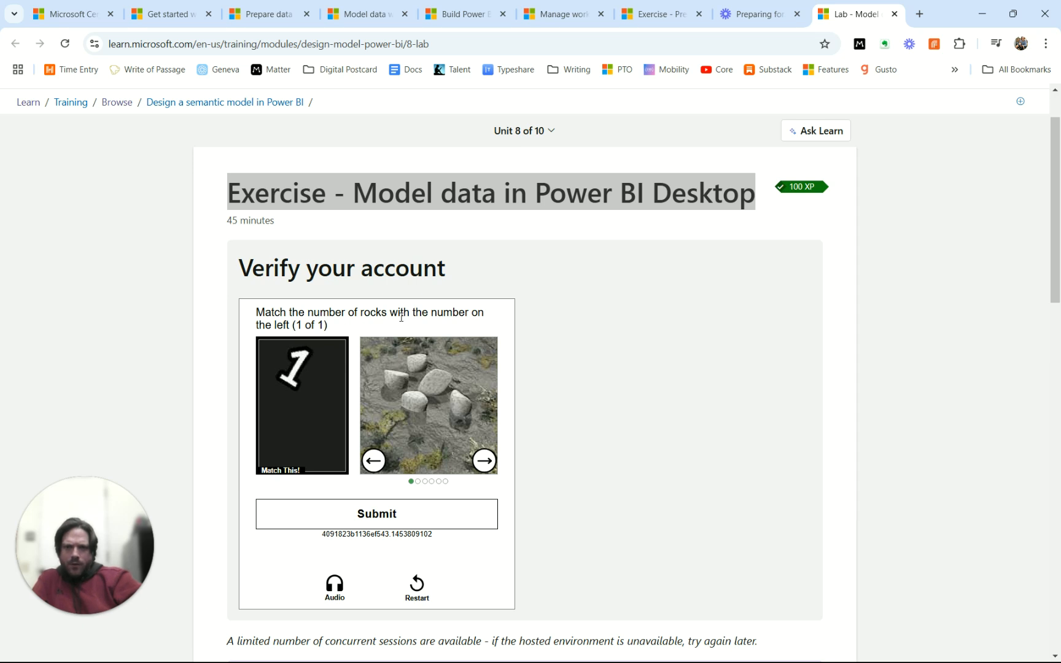
{"action": "left_click", "coordinate": [484, 462]}
{"action": "left_click", "coordinate": [483, 461]}
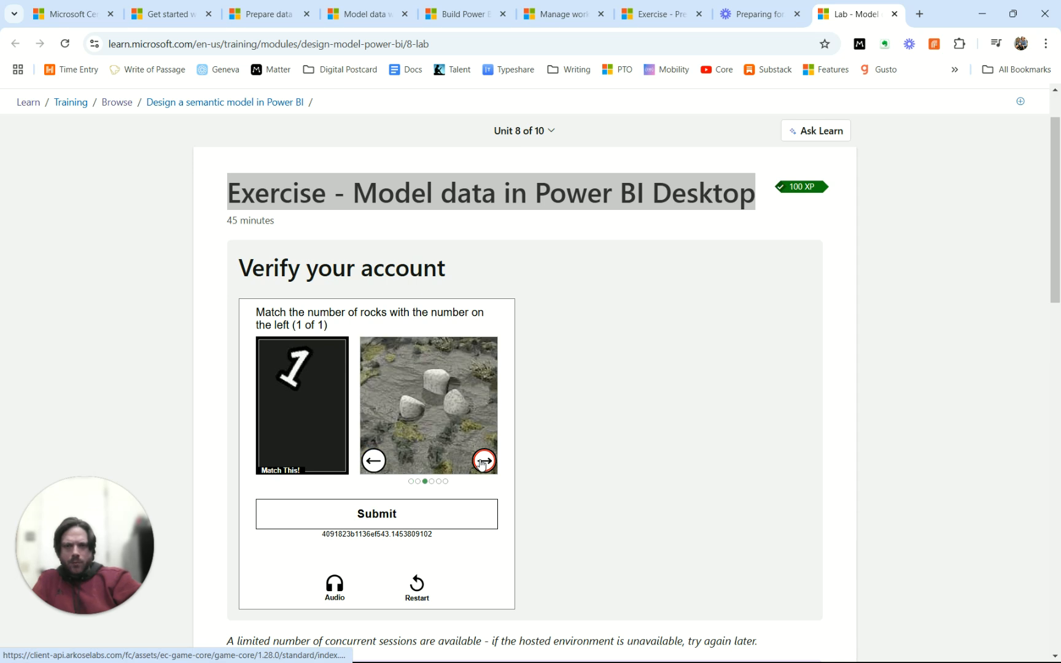
{"action": "left_click", "coordinate": [484, 461]}
{"action": "left_click", "coordinate": [484, 461]}
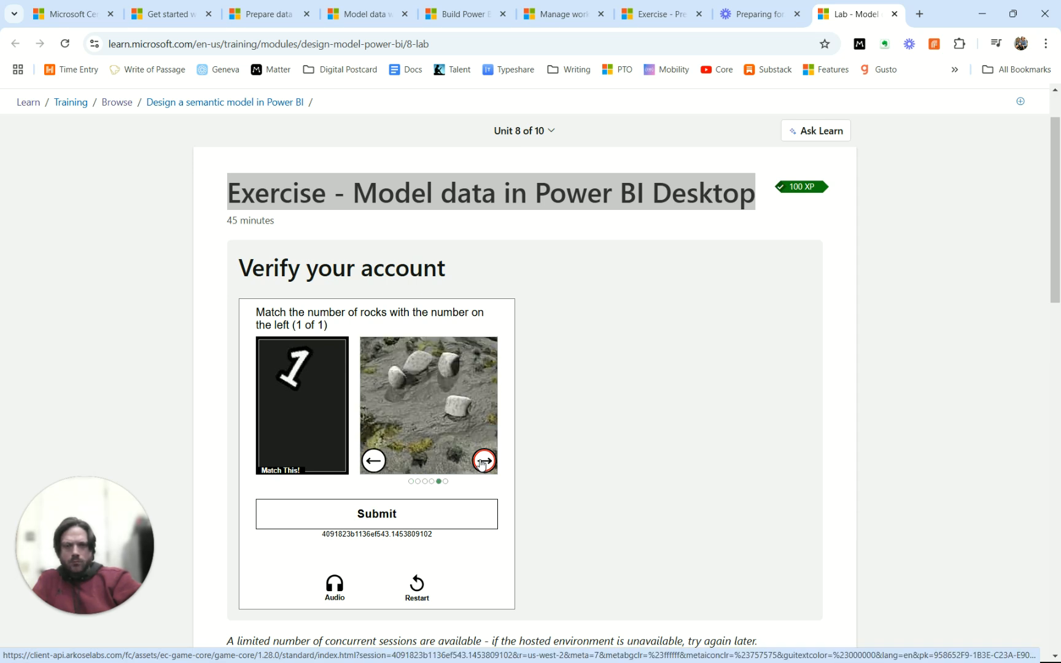
{"action": "left_click", "coordinate": [484, 462]}
{"action": "left_click", "coordinate": [367, 525]}
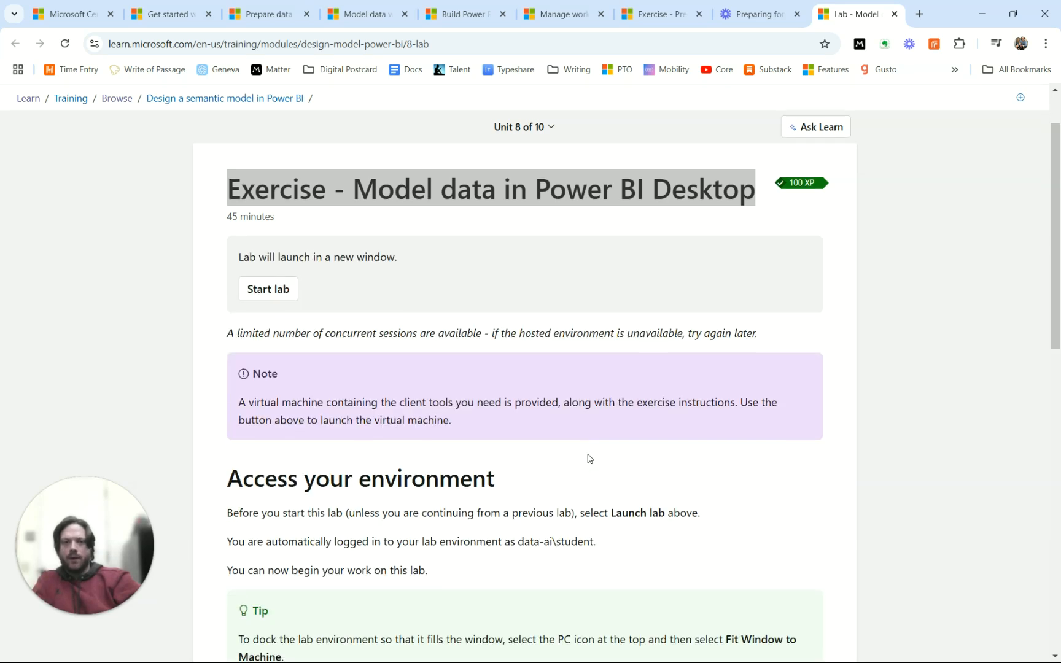
Review the environment access notes, then start the lab and maximize its new window.
{"action": "scroll", "coordinate": [587, 458], "scroll_direction": "down", "scroll_amount": 3}
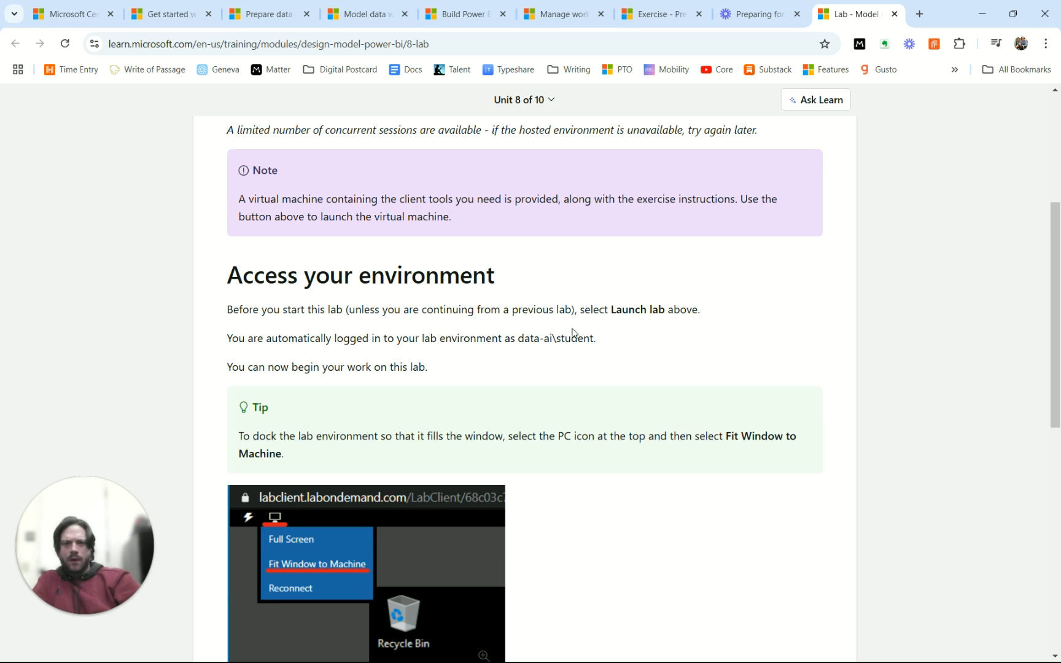
{"action": "scroll", "coordinate": [641, 324], "scroll_direction": "up", "scroll_amount": 5}
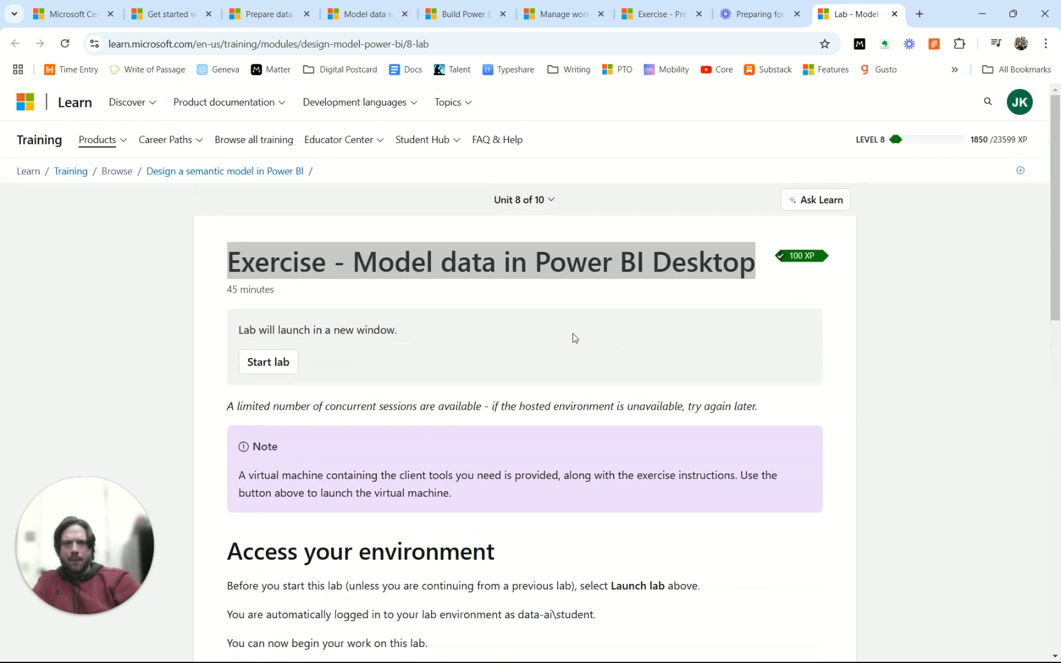
{"action": "scroll", "coordinate": [426, 373], "scroll_direction": "down", "scroll_amount": 3}
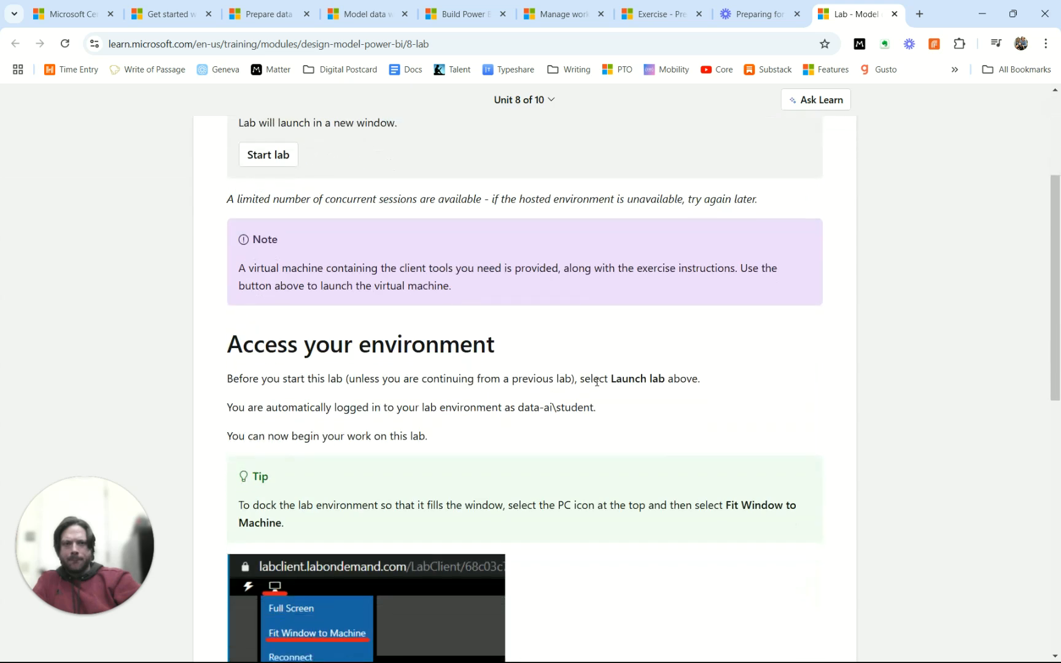
{"action": "left_click_drag", "start_coordinate": [607, 379], "coordinate": [473, 443]}
{"action": "left_click", "coordinate": [473, 444]}
{"action": "scroll", "coordinate": [522, 454], "scroll_direction": "down", "scroll_amount": 7}
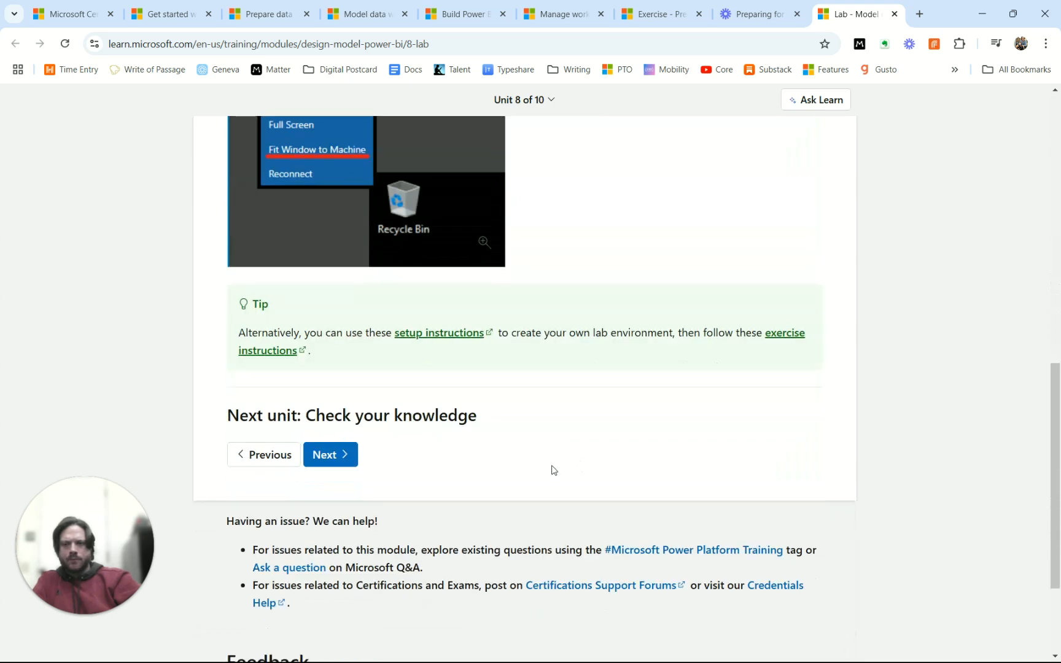
{"action": "scroll", "coordinate": [515, 415], "scroll_direction": "up", "scroll_amount": 9}
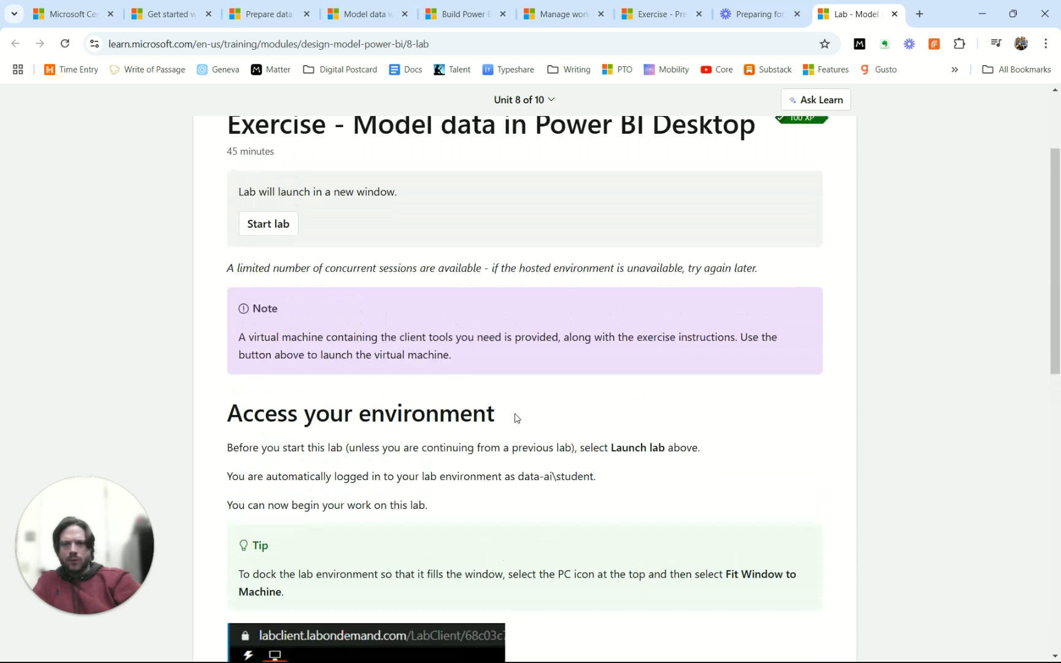
{"action": "left_click", "coordinate": [279, 226]}
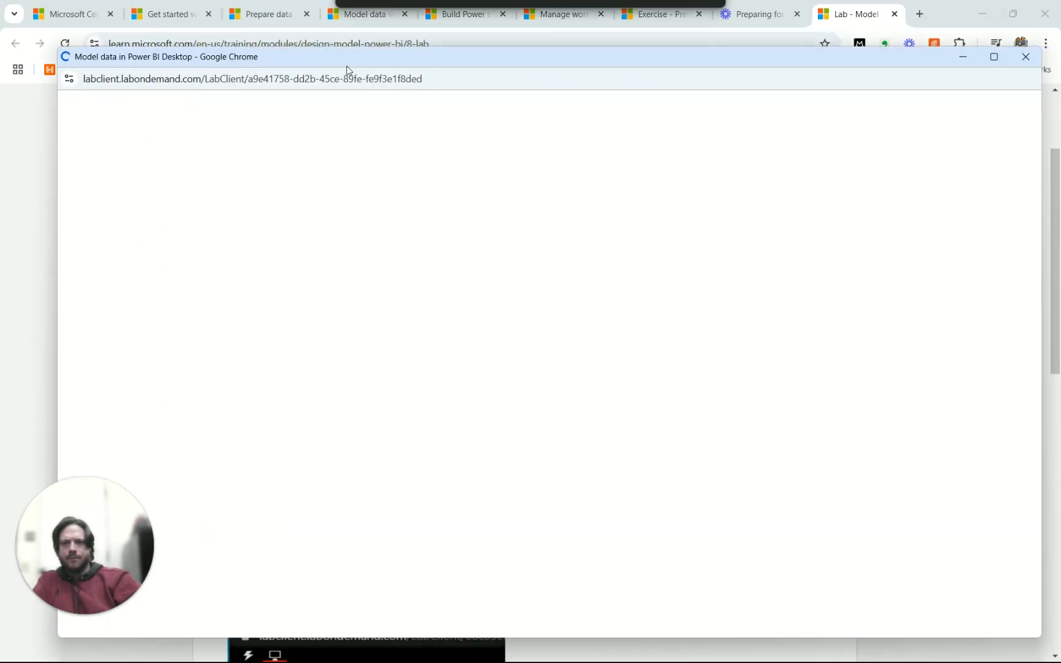
{"action": "double_click", "coordinate": [431, 64]}
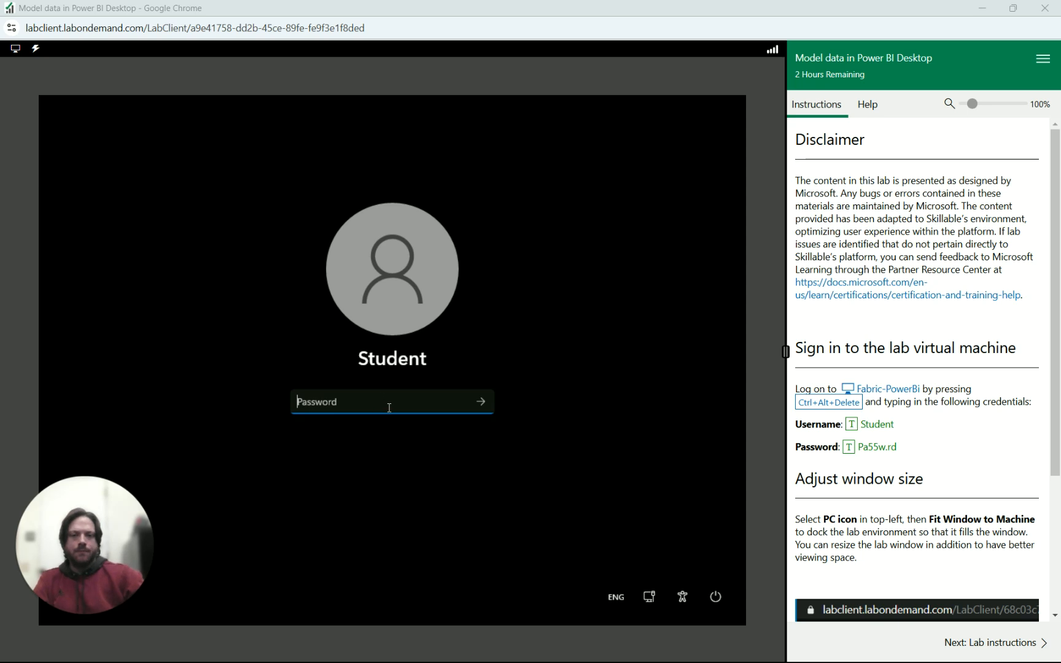
Sign in to the virtual machine as Student by entering the account password supplied in the lab instructions.
{"action": "left_click", "coordinate": [879, 448]}
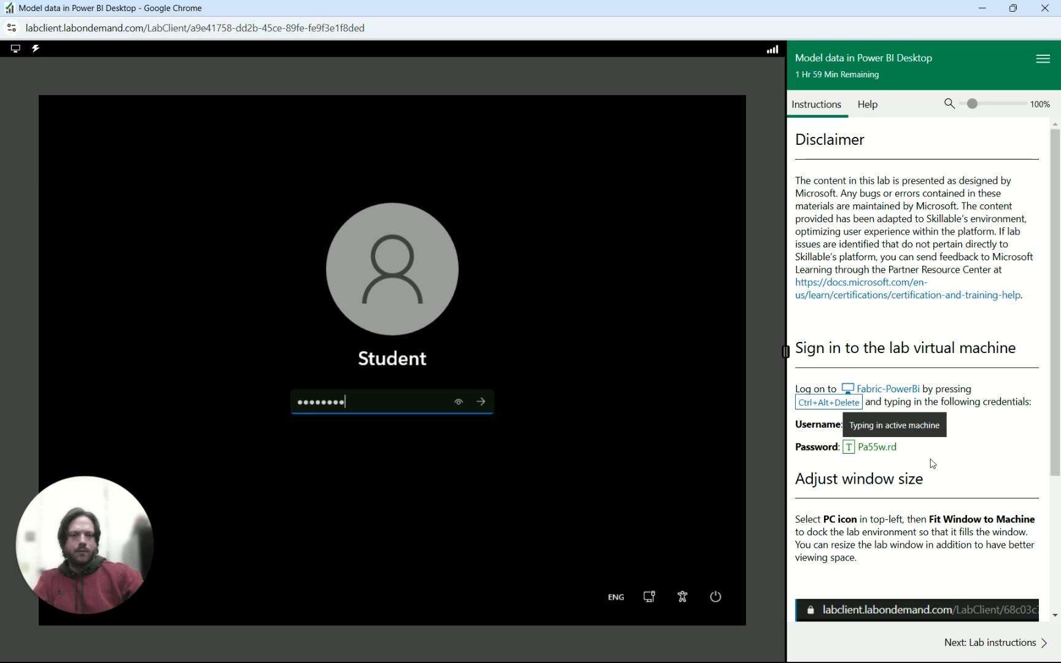
{"action": "left_click", "coordinate": [485, 408]}
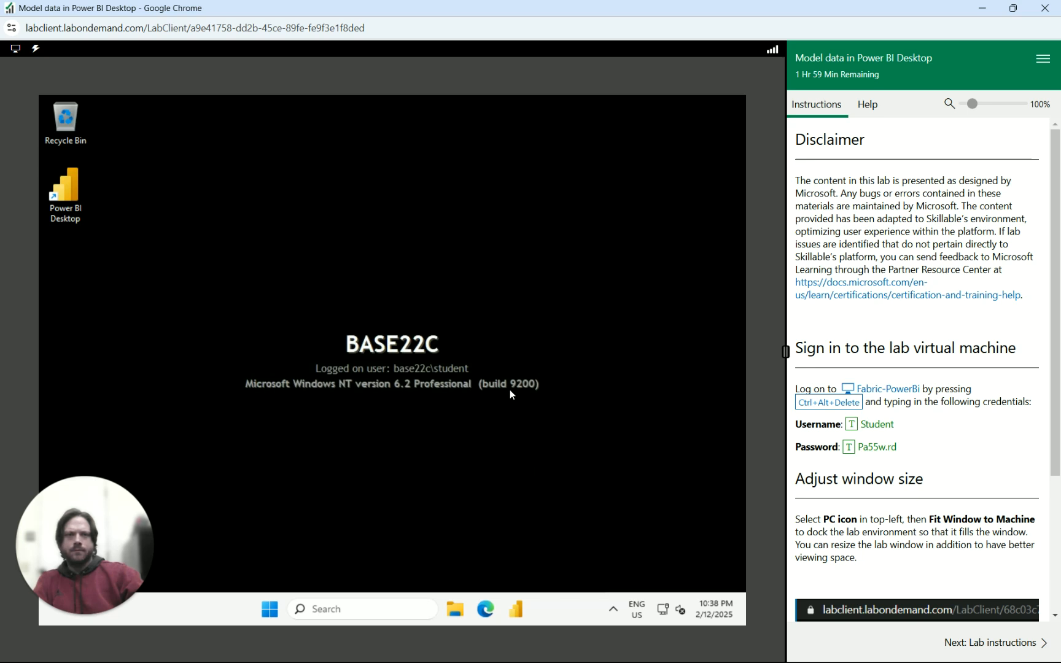
Apply Fit Window to Machine to the lab environment and switch it to full screen.
{"action": "scroll", "coordinate": [931, 482], "scroll_direction": "down", "scroll_amount": 3}
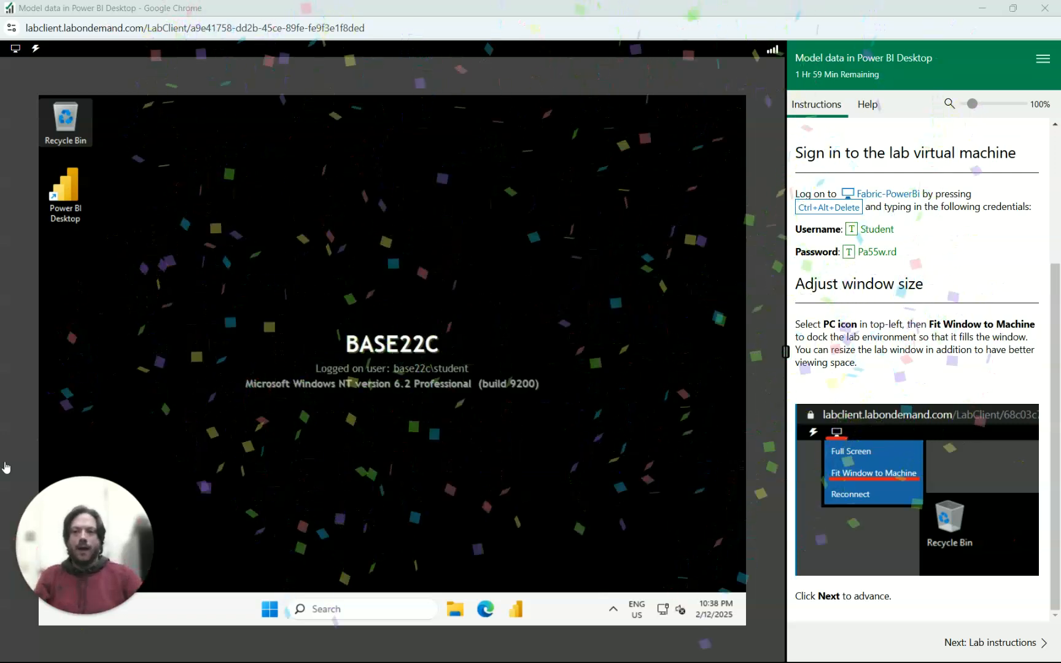
{"action": "left_click", "coordinate": [16, 49]}
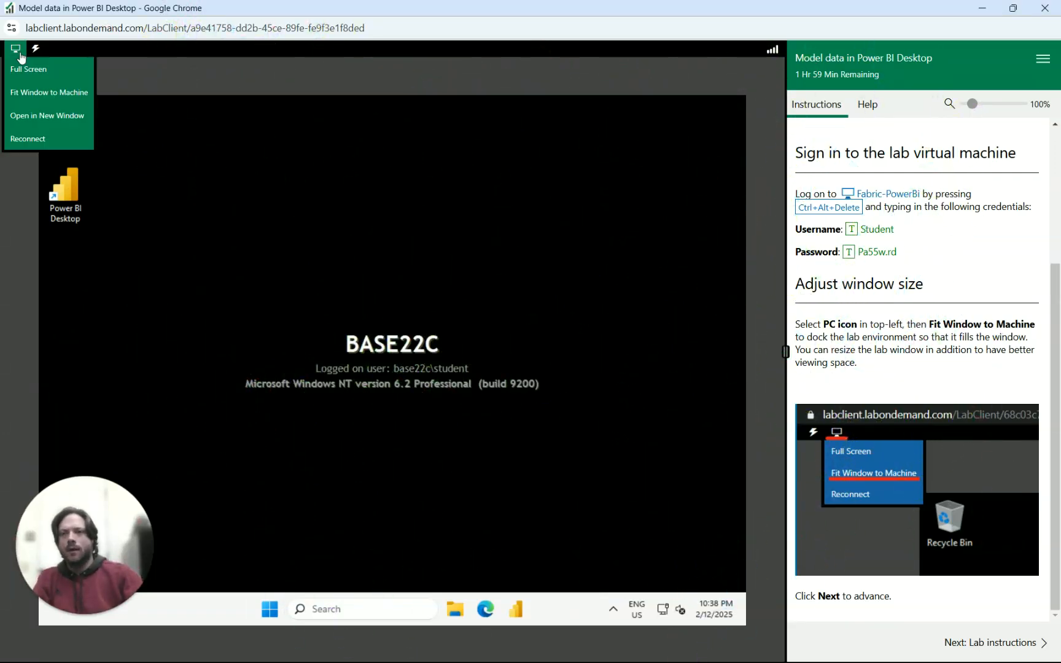
{"action": "left_click", "coordinate": [44, 94]}
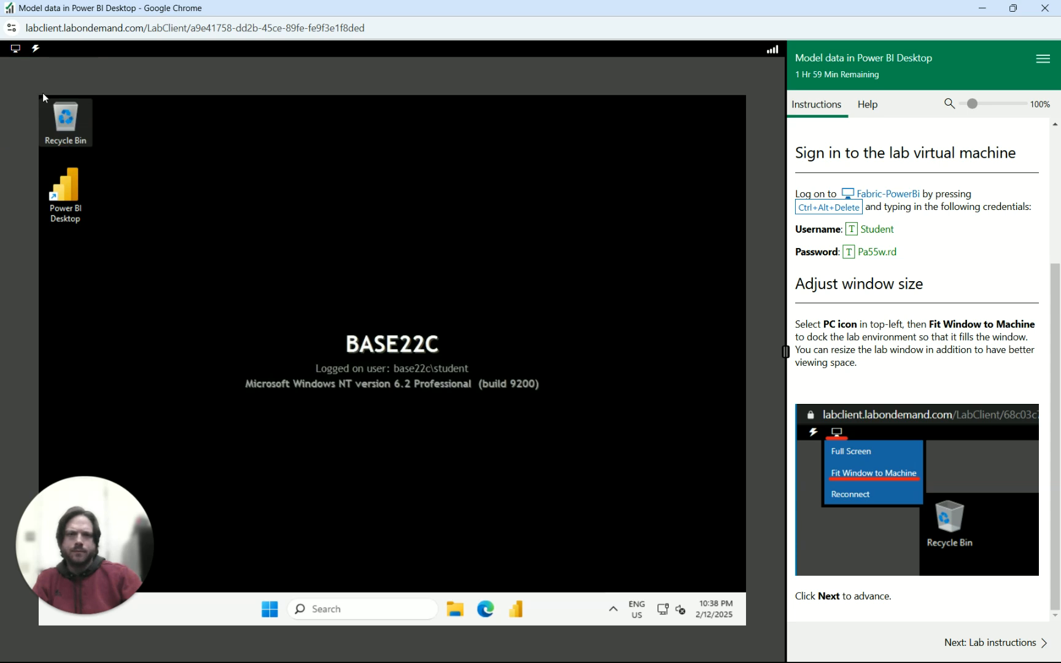
{"action": "left_click", "coordinate": [16, 52]}
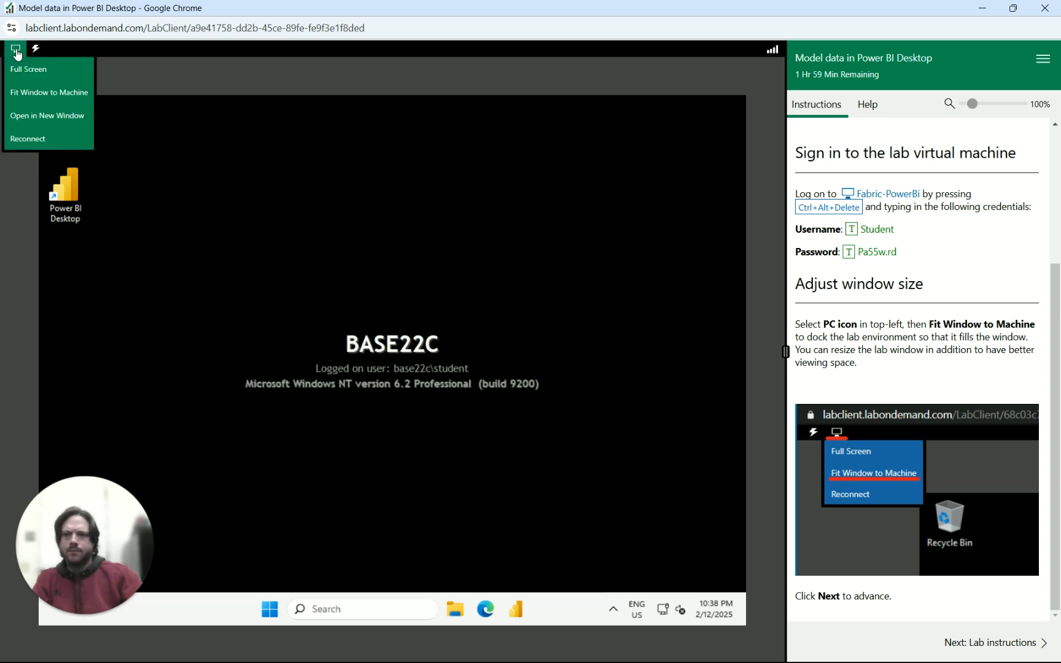
{"action": "left_click", "coordinate": [27, 73]}
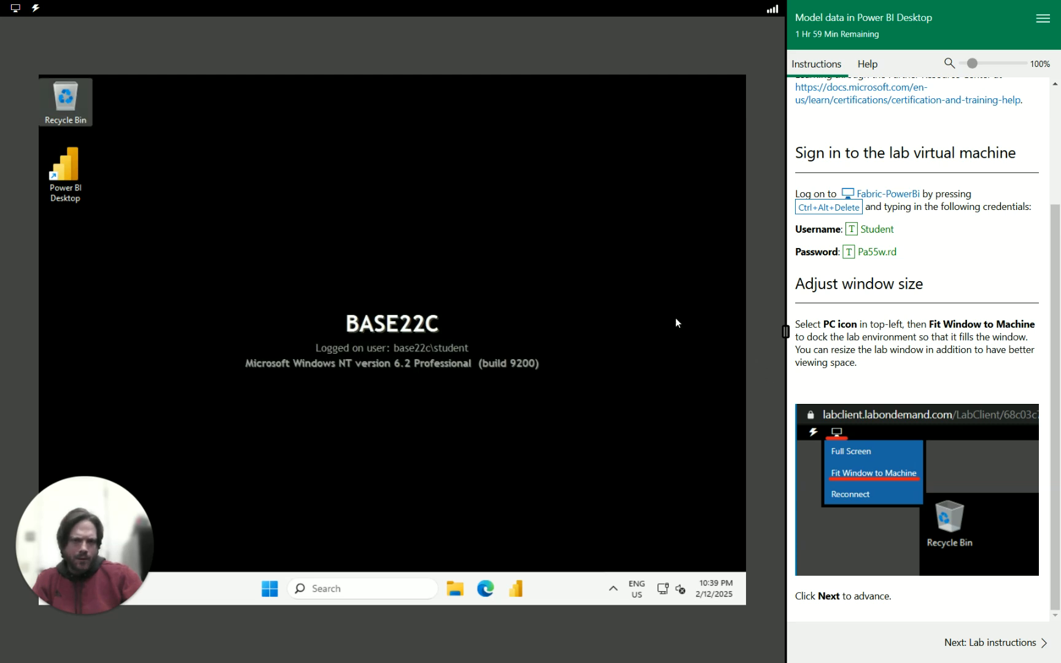
Take the lab environment out of full screen and put it back into full screen.
{"action": "left_click", "coordinate": [16, 16]}
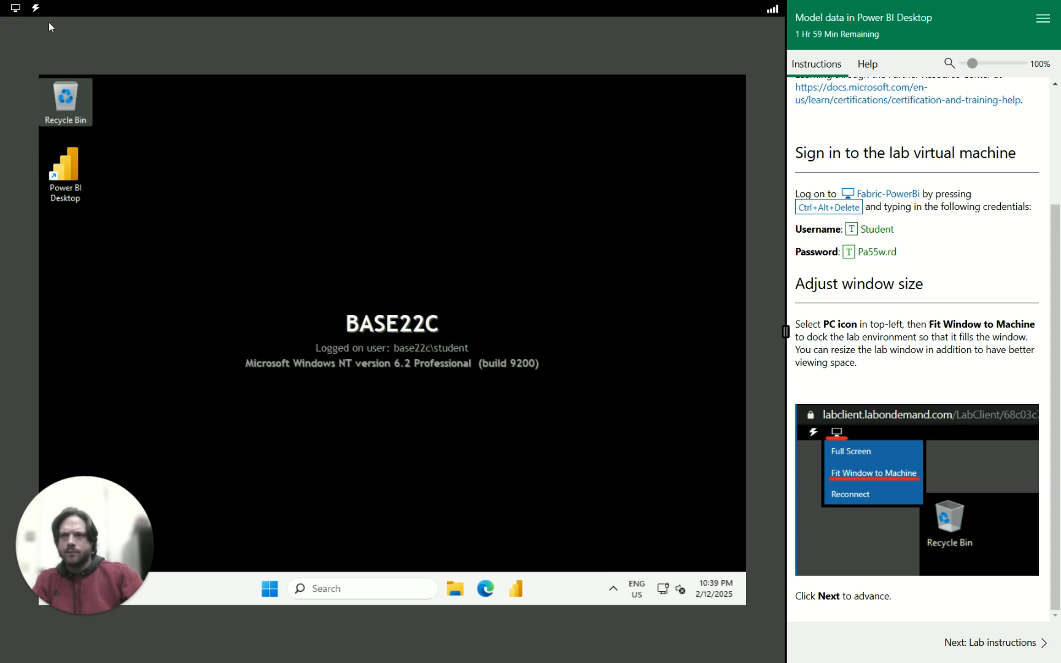
{"action": "left_click", "coordinate": [11, 16]}
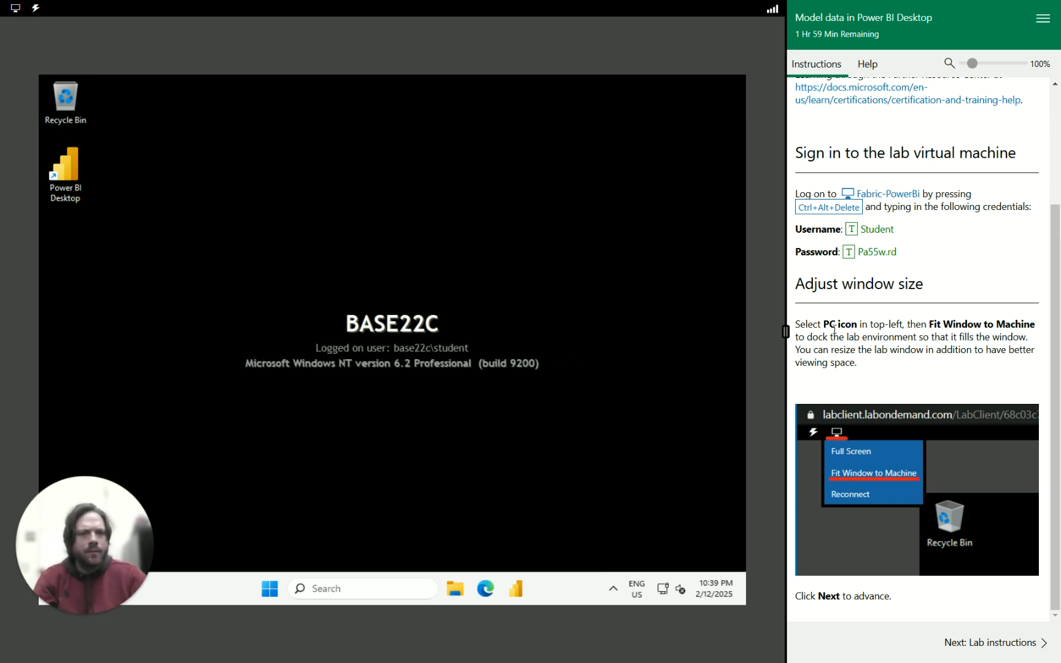
{"action": "left_click", "coordinate": [15, 8]}
{"action": "left_click", "coordinate": [21, 36]}
{"action": "left_click", "coordinate": [15, 49]}
{"action": "left_click", "coordinate": [17, 50]}
{"action": "left_click", "coordinate": [34, 50]}
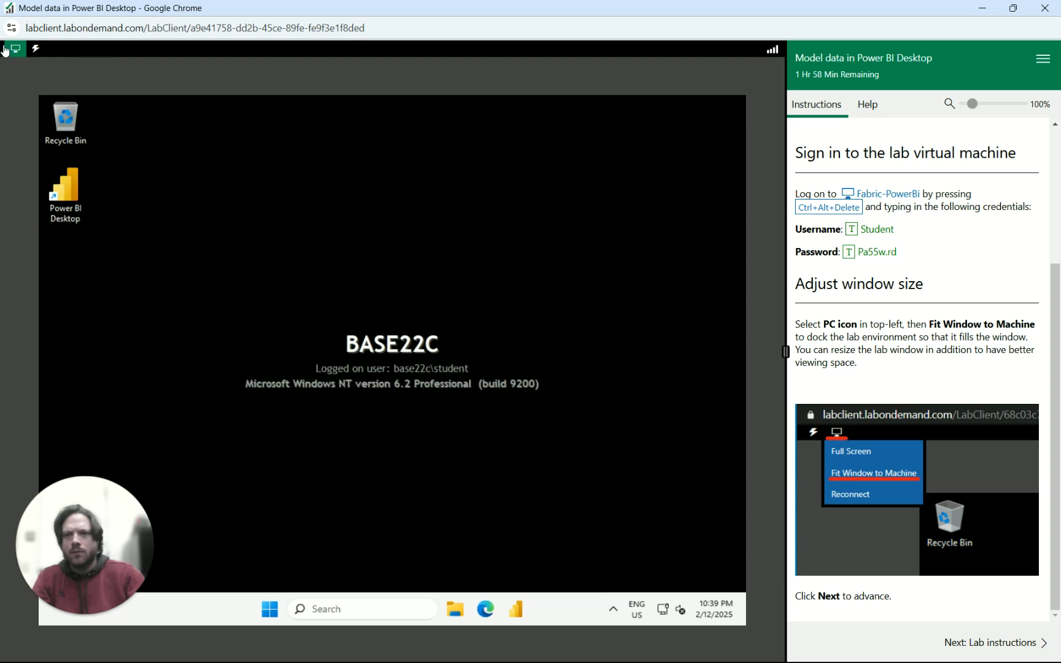
{"action": "left_click", "coordinate": [13, 52]}
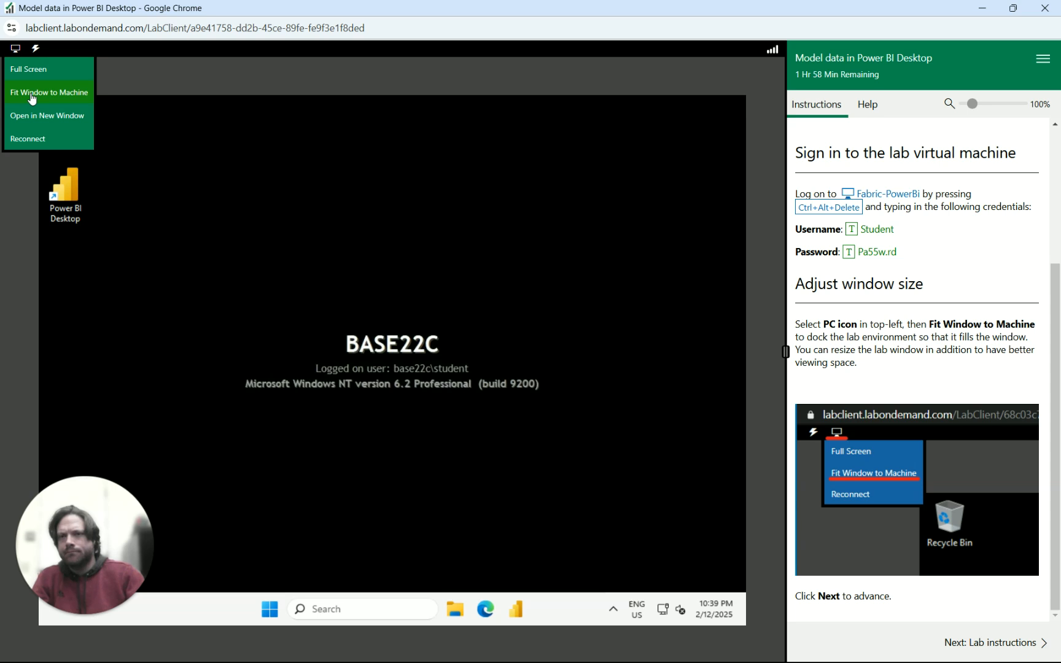
{"action": "left_click", "coordinate": [34, 72]}
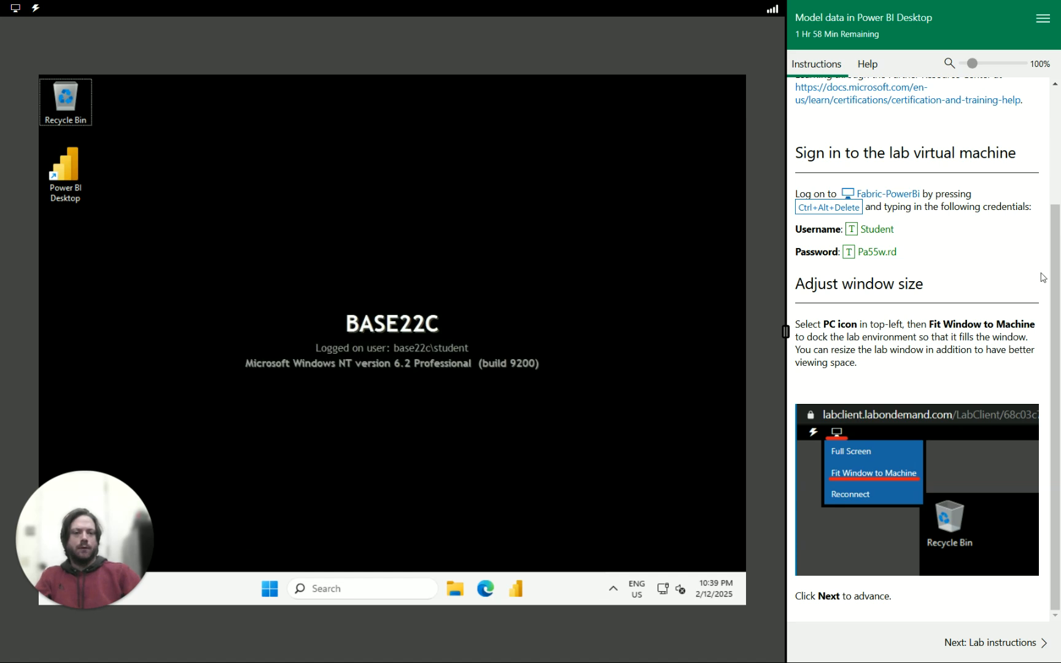
Advance to the Lab instructions page and read the learning objectives and the download instruction under Get started.
{"action": "left_click", "coordinate": [1011, 642]}
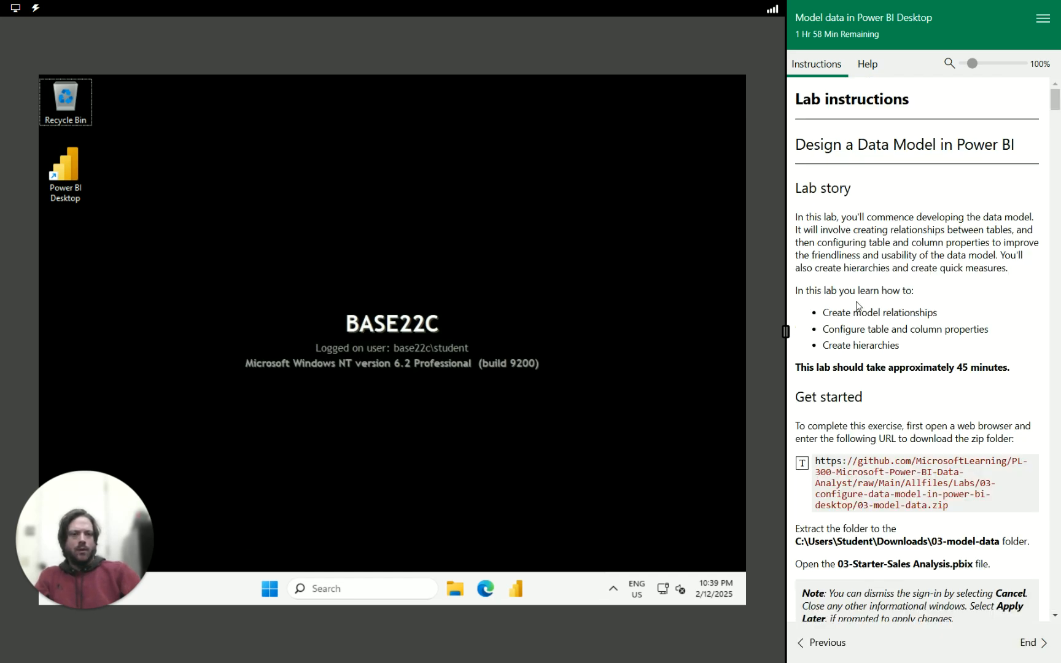
{"action": "left_click_drag", "start_coordinate": [799, 292], "coordinate": [1009, 385]}
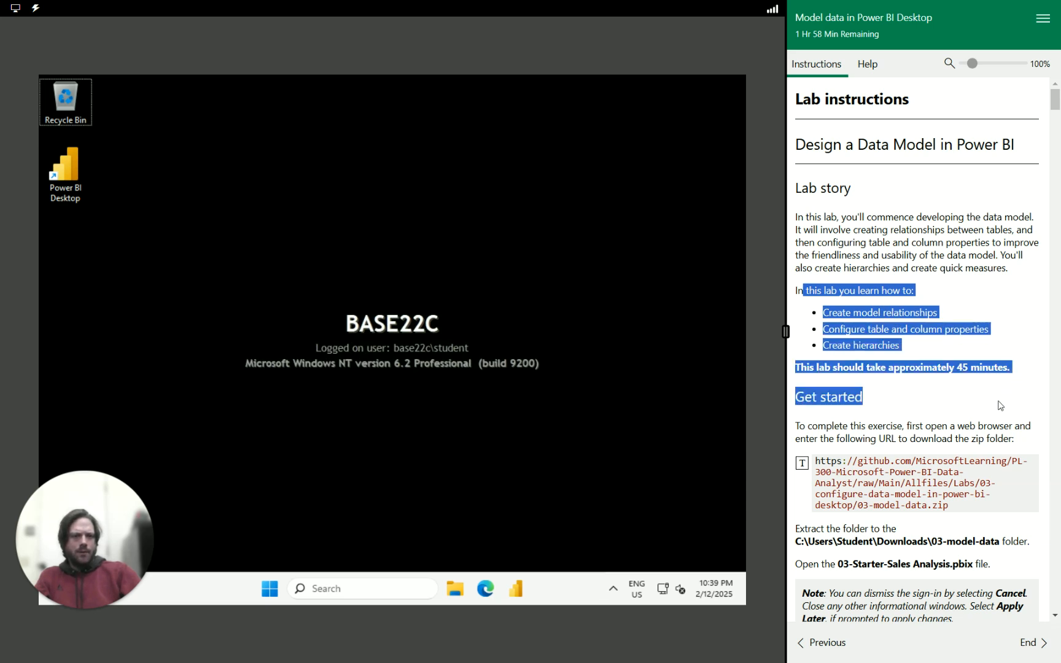
{"action": "left_click_drag", "start_coordinate": [826, 430], "coordinate": [1026, 450]}
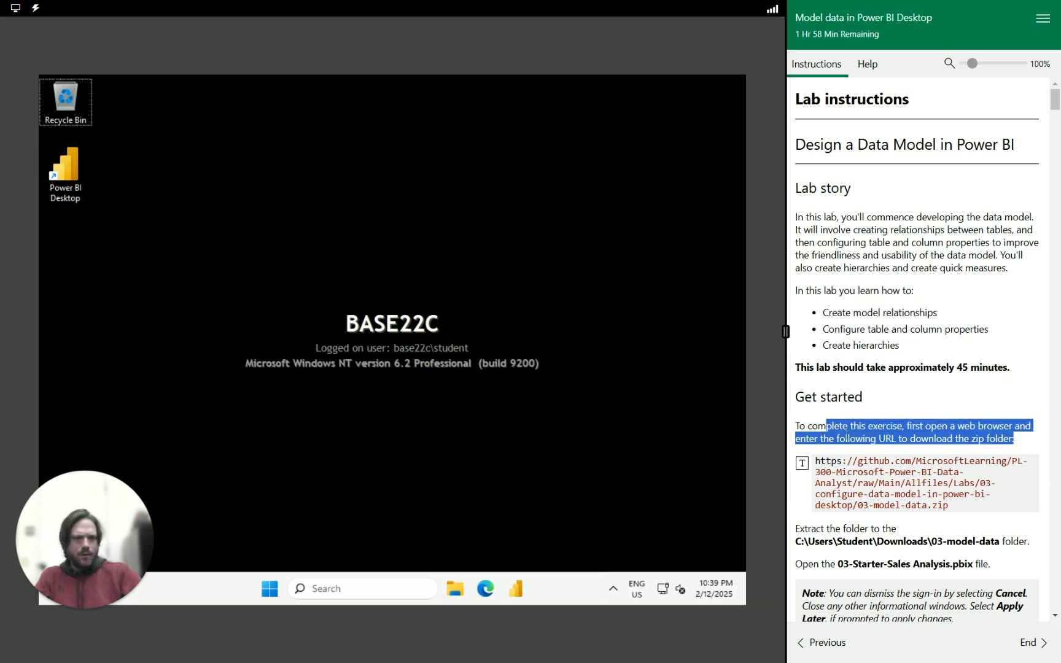
Download 03-model-data.zip in the virtual machine's Edge browser using the GitHub URL from the lab instructions.
{"action": "left_click", "coordinate": [741, 532]}
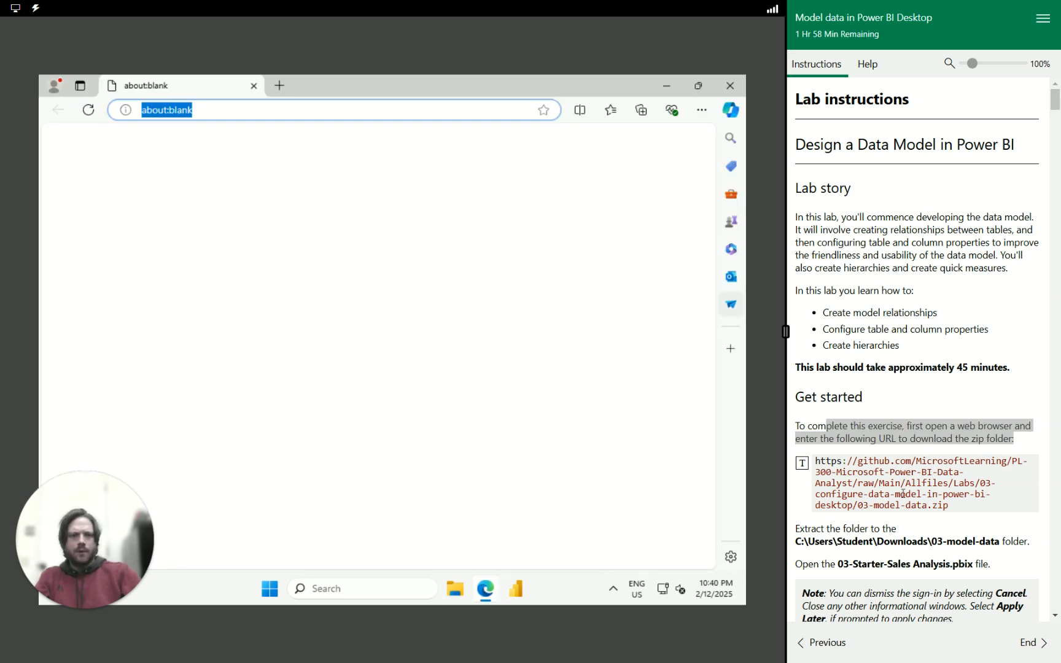
{"action": "left_click", "coordinate": [902, 494]}
{"action": "left_click", "coordinate": [801, 463]}
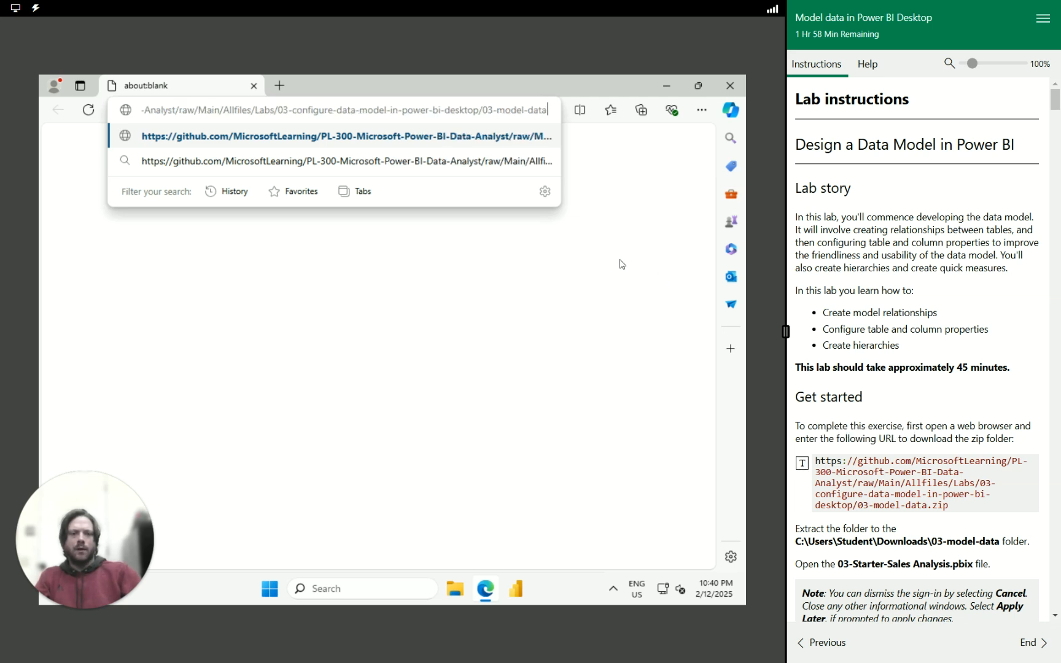
{"action": "key", "text": "Return"}
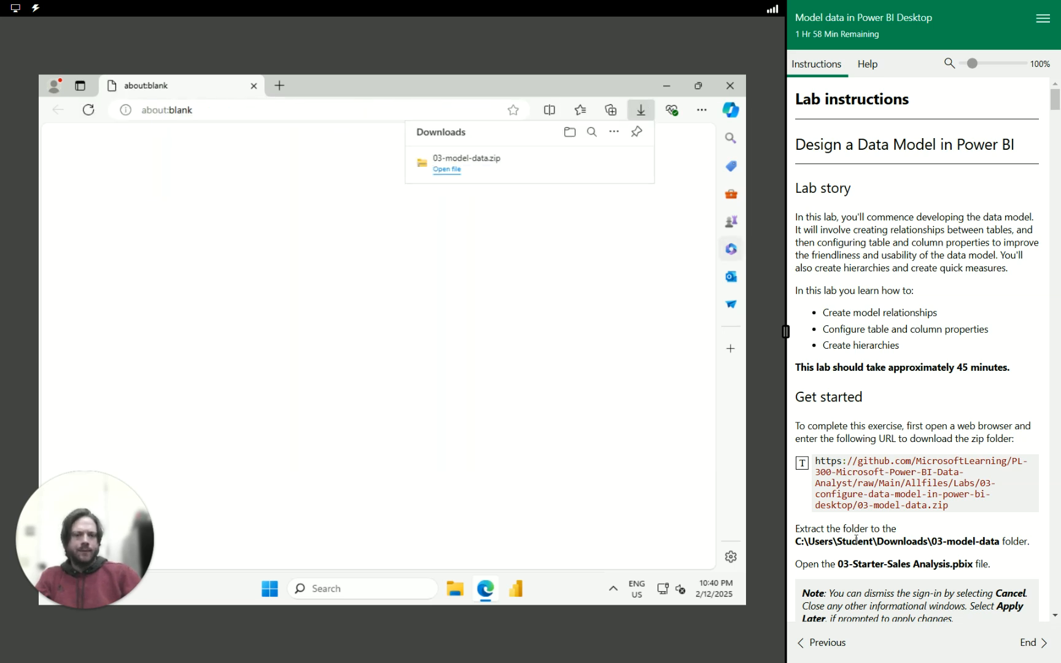
Extract 03-model-data.zip from Downloads into C:\Users\Student\Downloads\03-model-data.
{"action": "scroll", "coordinate": [840, 452], "scroll_direction": "down", "scroll_amount": 1}
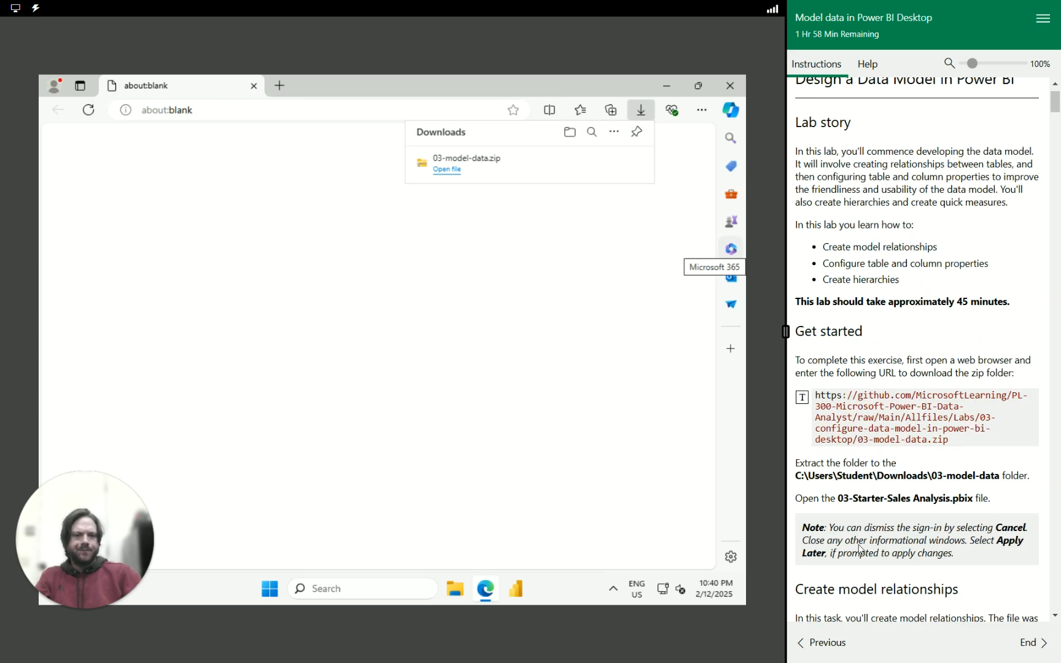
{"action": "left_click", "coordinate": [447, 169]}
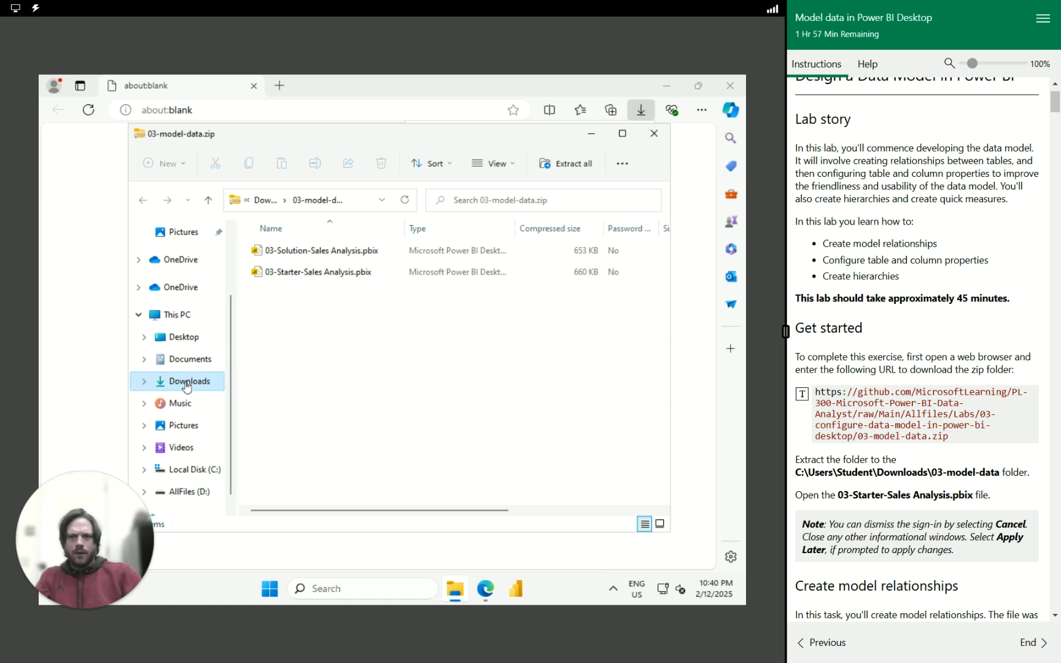
{"action": "left_click", "coordinate": [264, 200]}
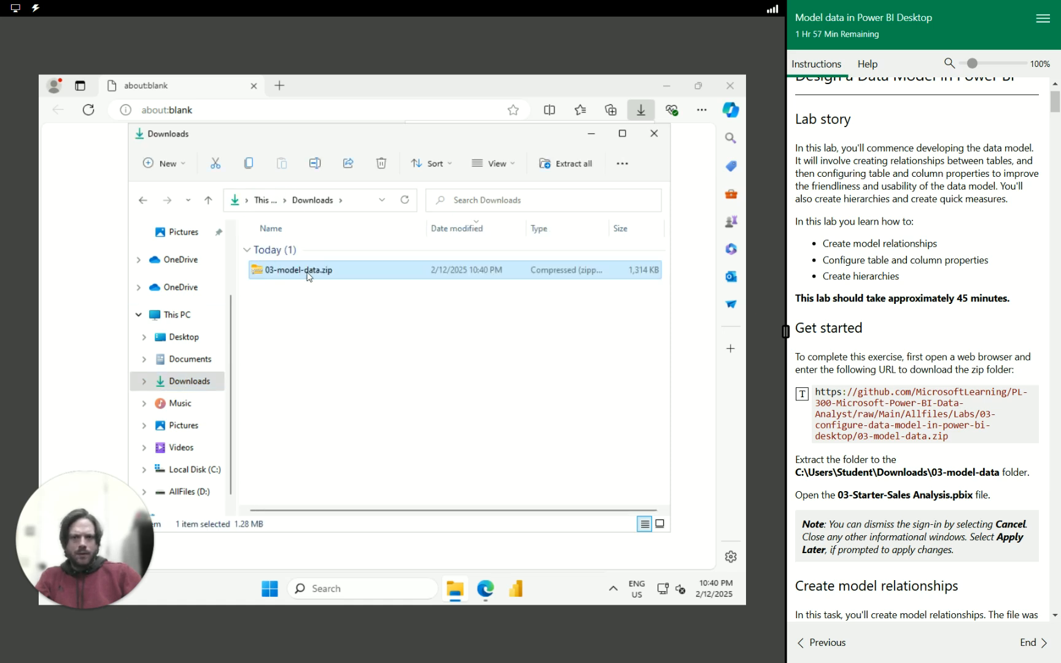
{"action": "right_click", "coordinate": [308, 277]}
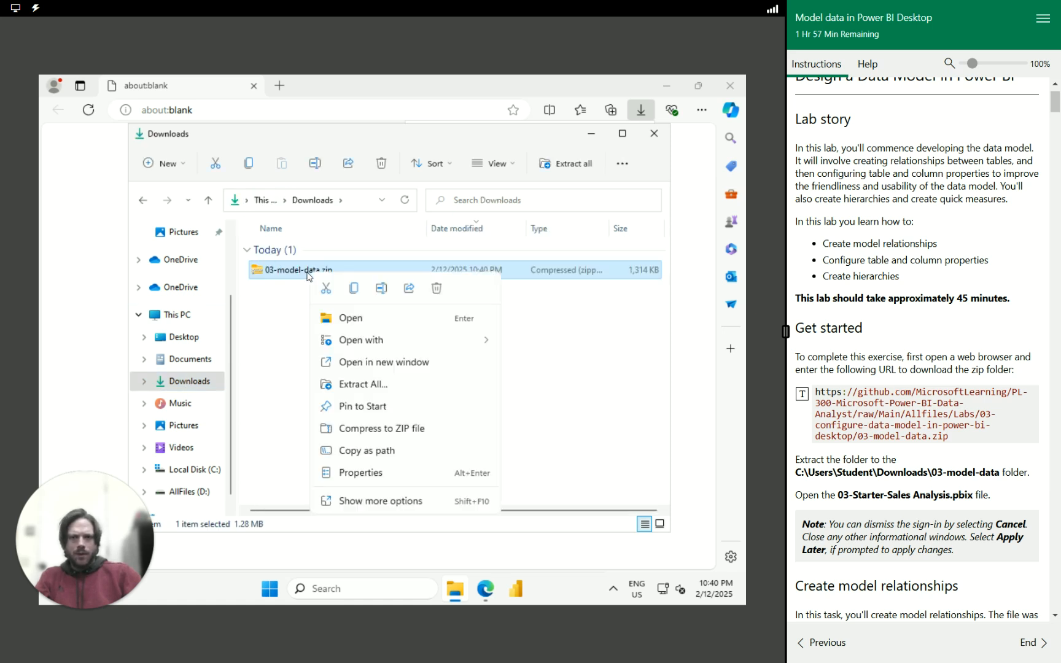
{"action": "left_click", "coordinate": [381, 384]}
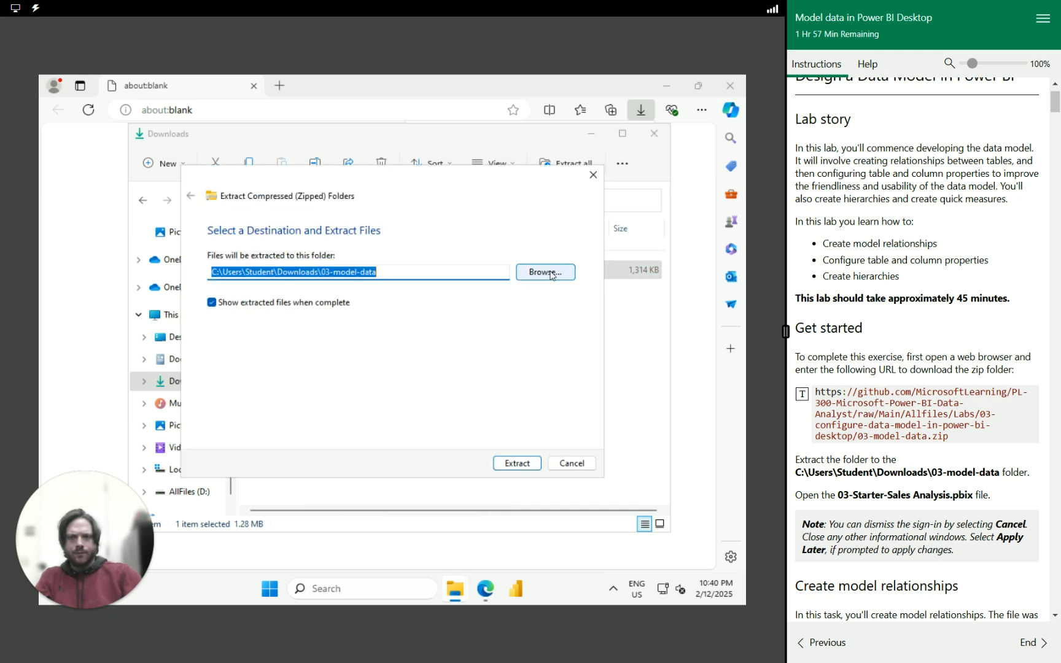
{"action": "left_click", "coordinate": [513, 465]}
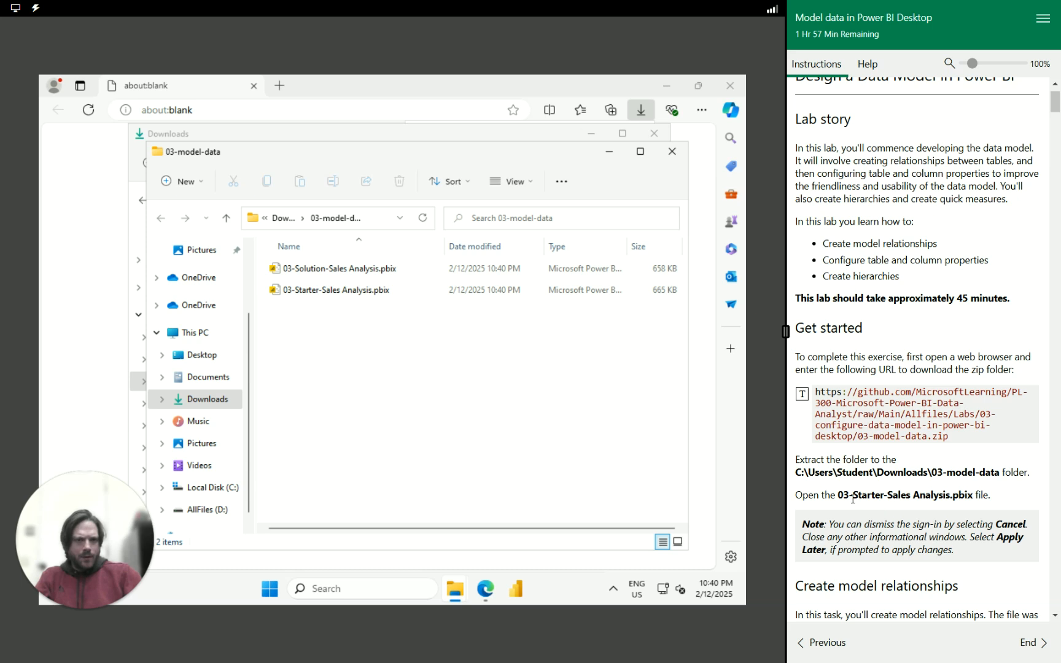
Open the extracted 03-Starter-Sales Analysis.pbix file and read the Create model relationships introduction in the lab instructions.
{"action": "double_click", "coordinate": [350, 295]}
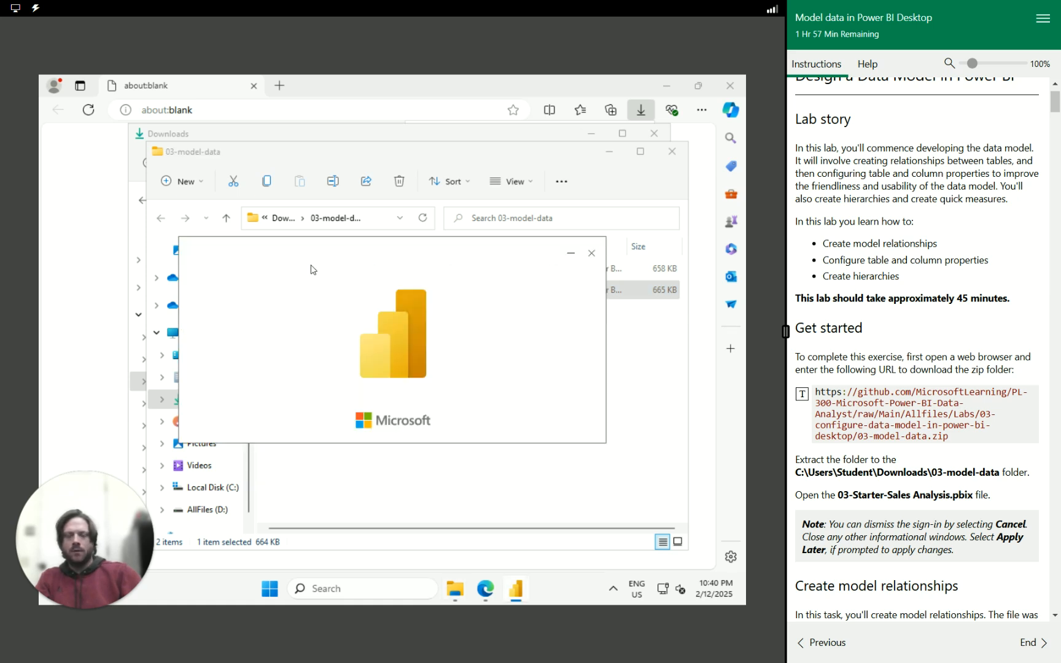
{"action": "scroll", "coordinate": [884, 412], "scroll_direction": "down", "scroll_amount": 5}
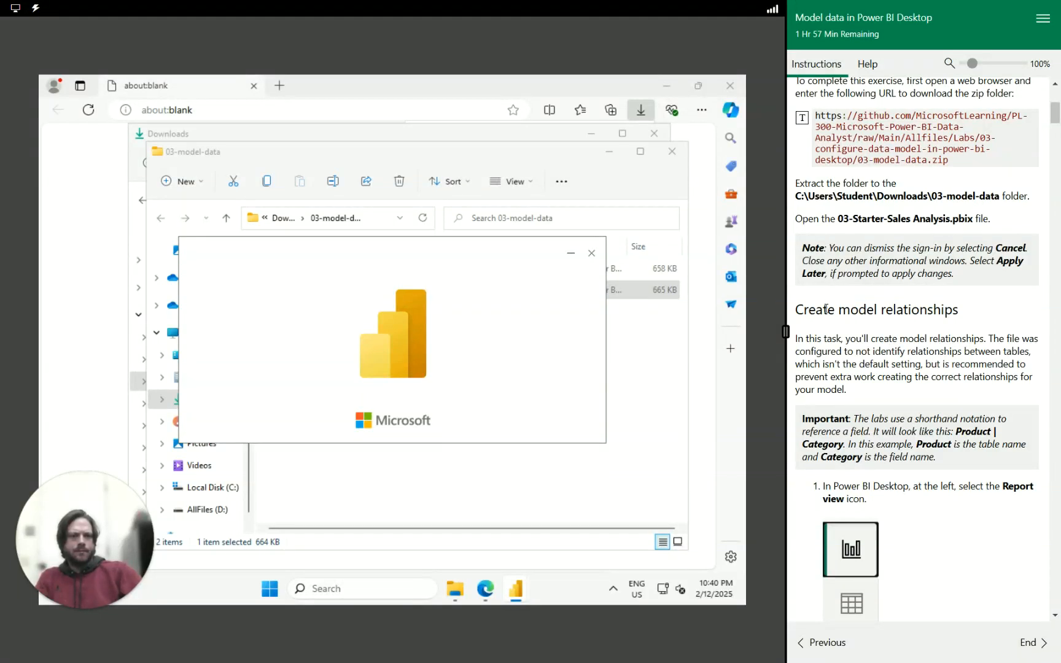
{"action": "left_click_drag", "start_coordinate": [797, 310], "coordinate": [980, 390]}
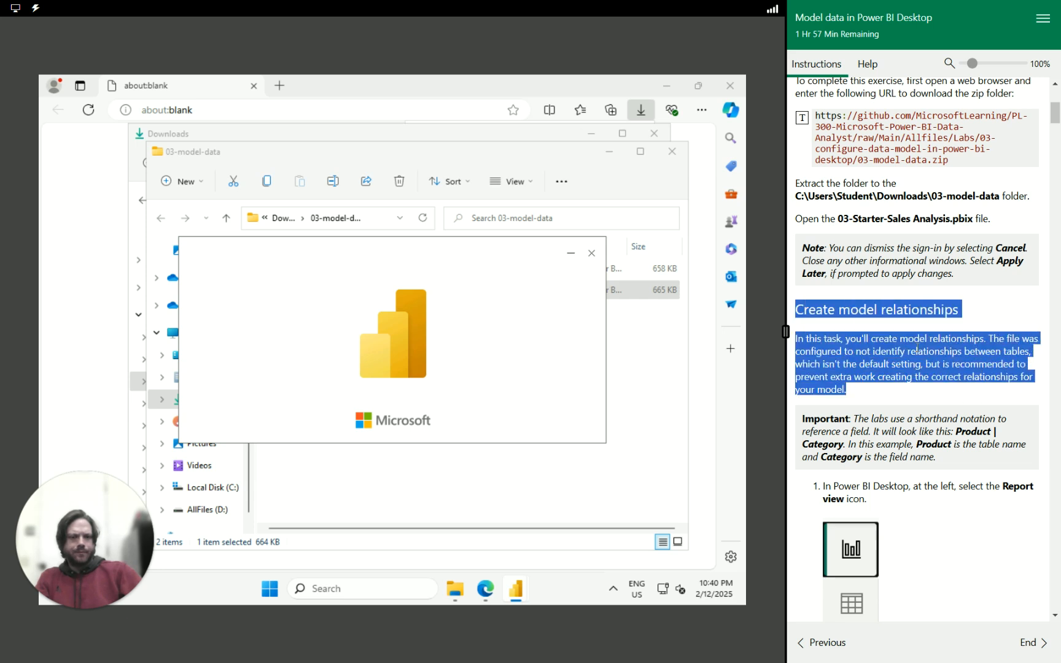
{"action": "scroll", "coordinate": [908, 323], "scroll_direction": "down", "scroll_amount": 2}
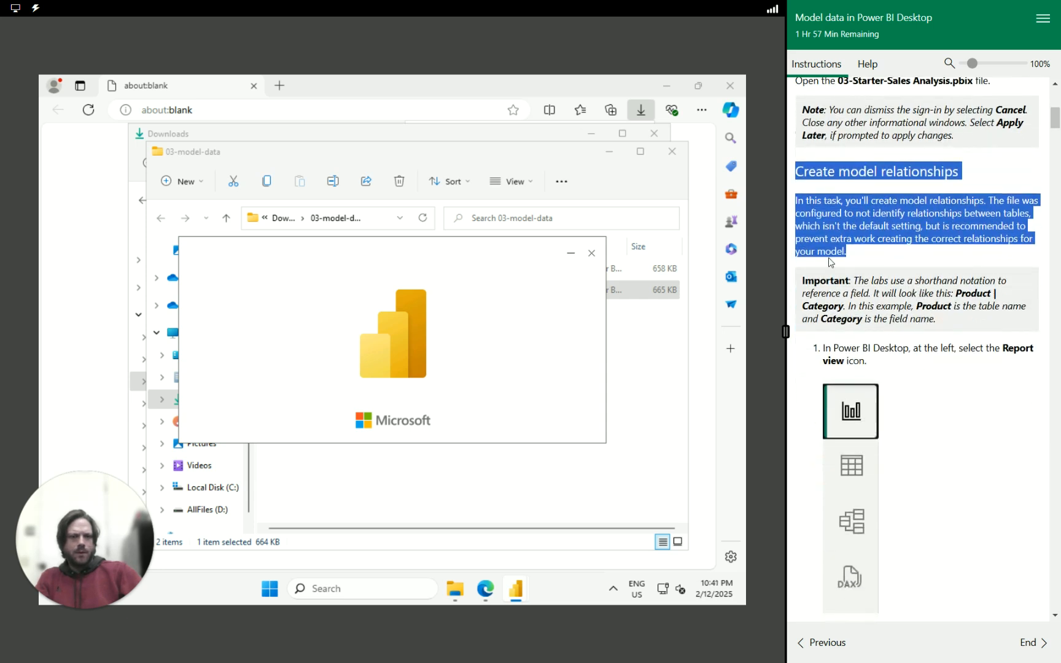
{"action": "left_click", "coordinate": [866, 261]}
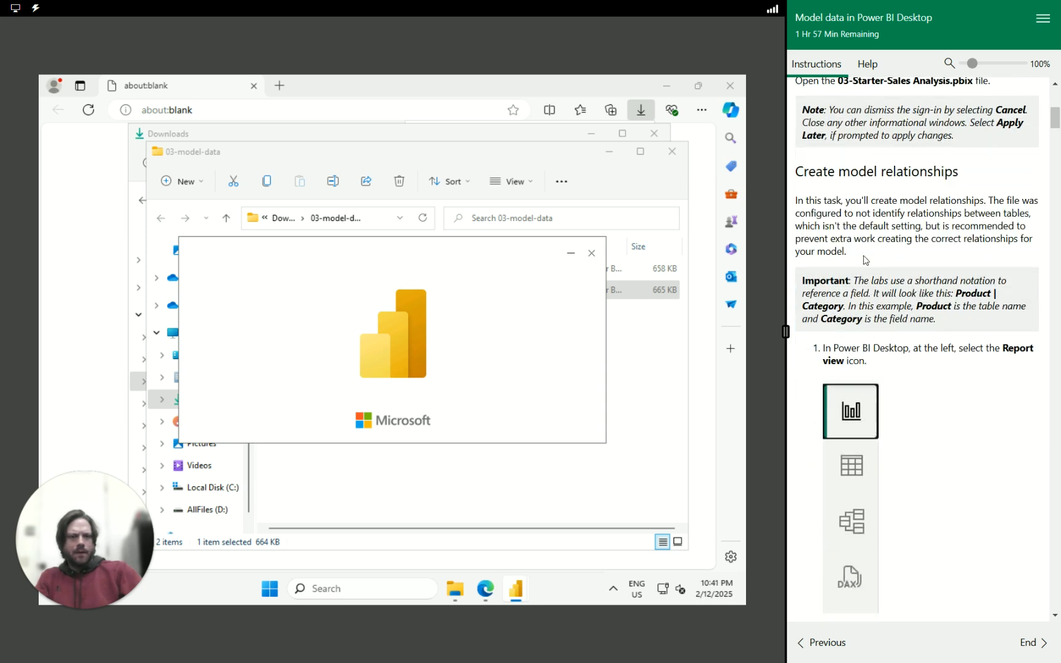
{"action": "left_click_drag", "start_coordinate": [866, 261], "coordinate": [795, 205]}
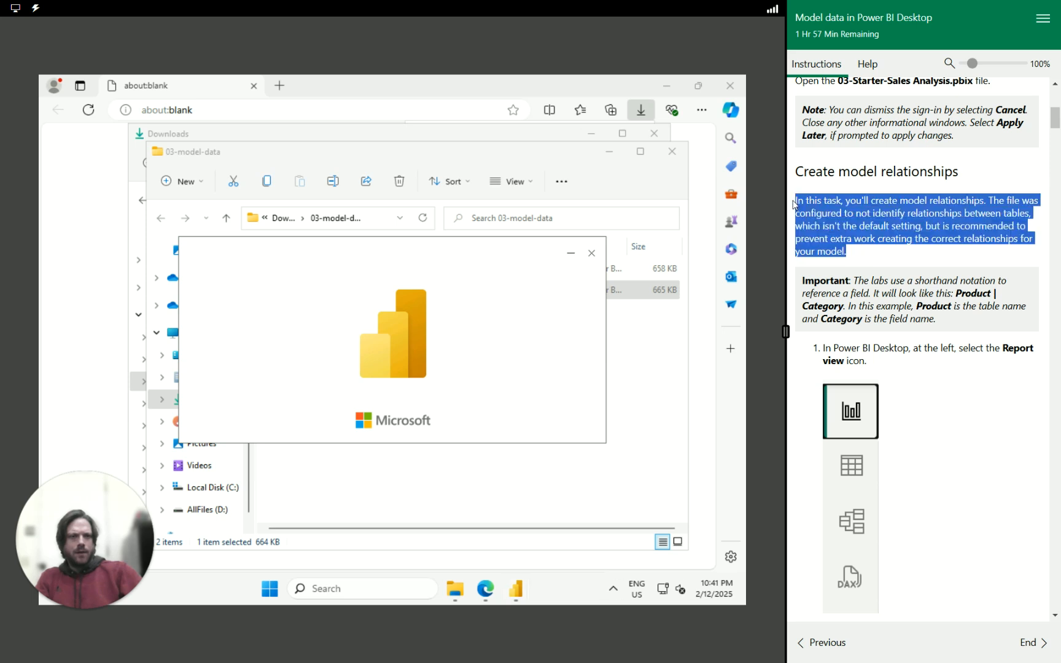
{"action": "left_click_drag", "start_coordinate": [793, 201], "coordinate": [916, 294]}
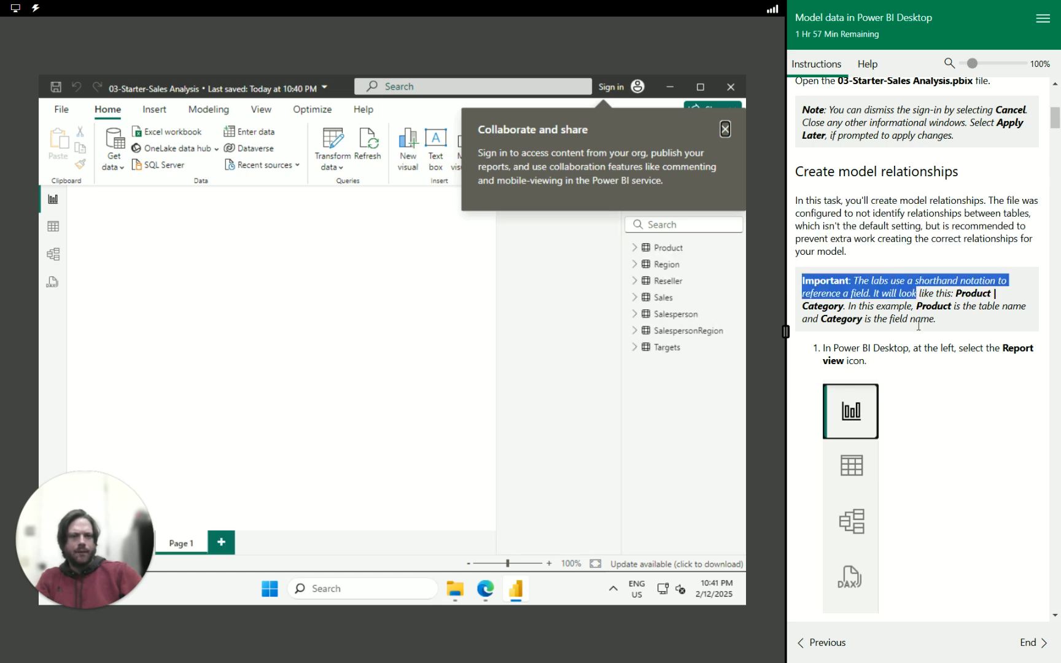
{"action": "left_click", "coordinate": [962, 391]}
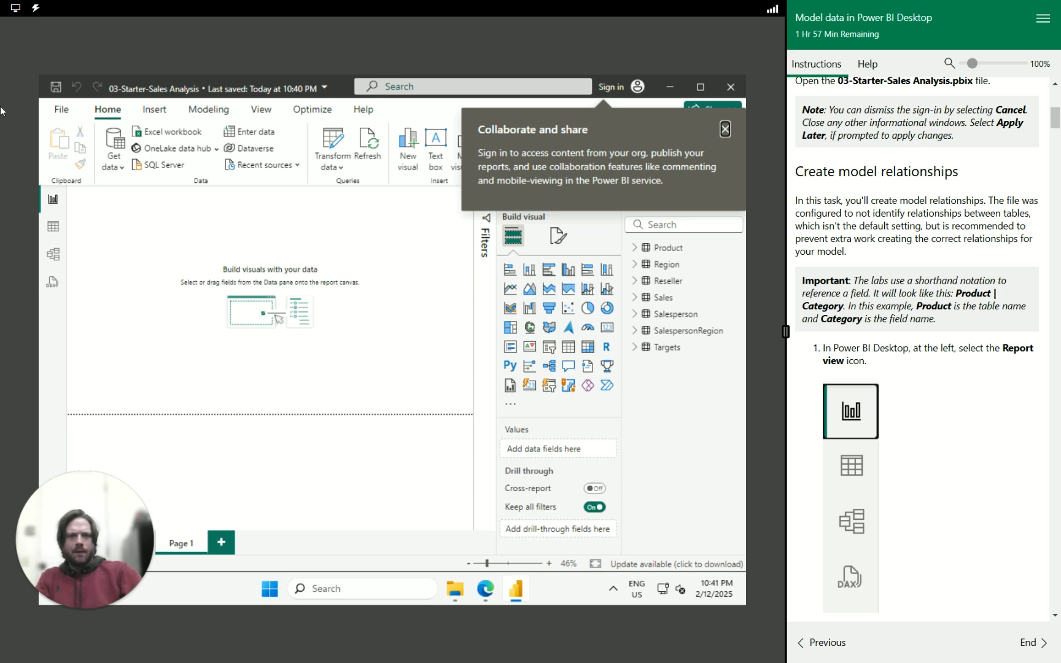
Read the instructions for building the table visual and dismiss the Collaborate and share notice in Power BI Desktop.
{"action": "scroll", "coordinate": [946, 403], "scroll_direction": "down", "scroll_amount": 3}
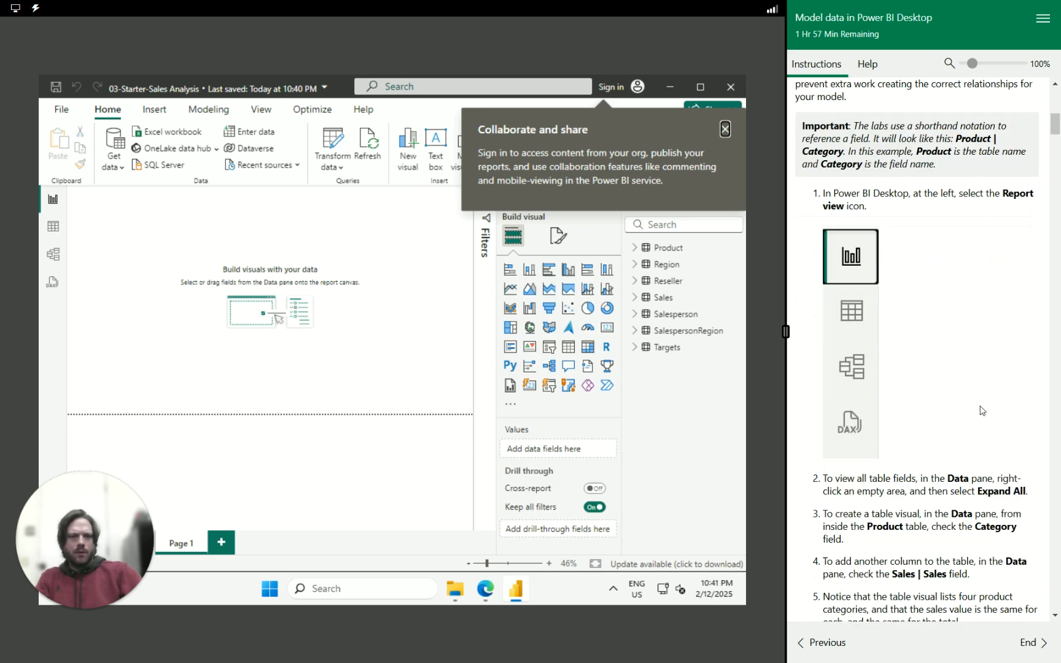
{"action": "scroll", "coordinate": [980, 404], "scroll_direction": "down", "scroll_amount": 3}
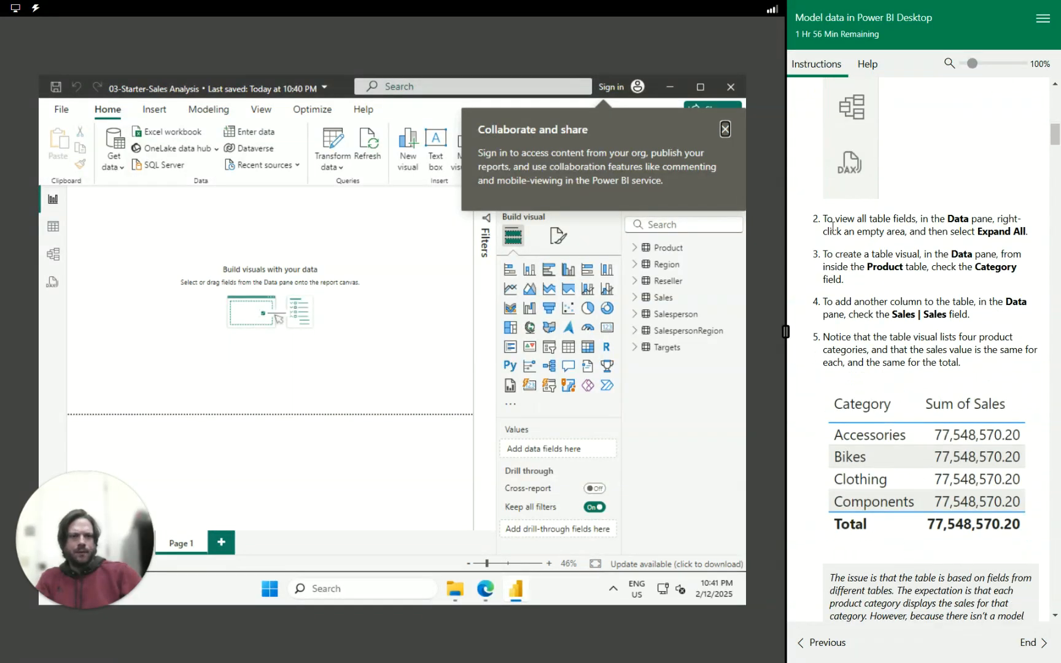
{"action": "left_click_drag", "start_coordinate": [823, 219], "coordinate": [1048, 237]}
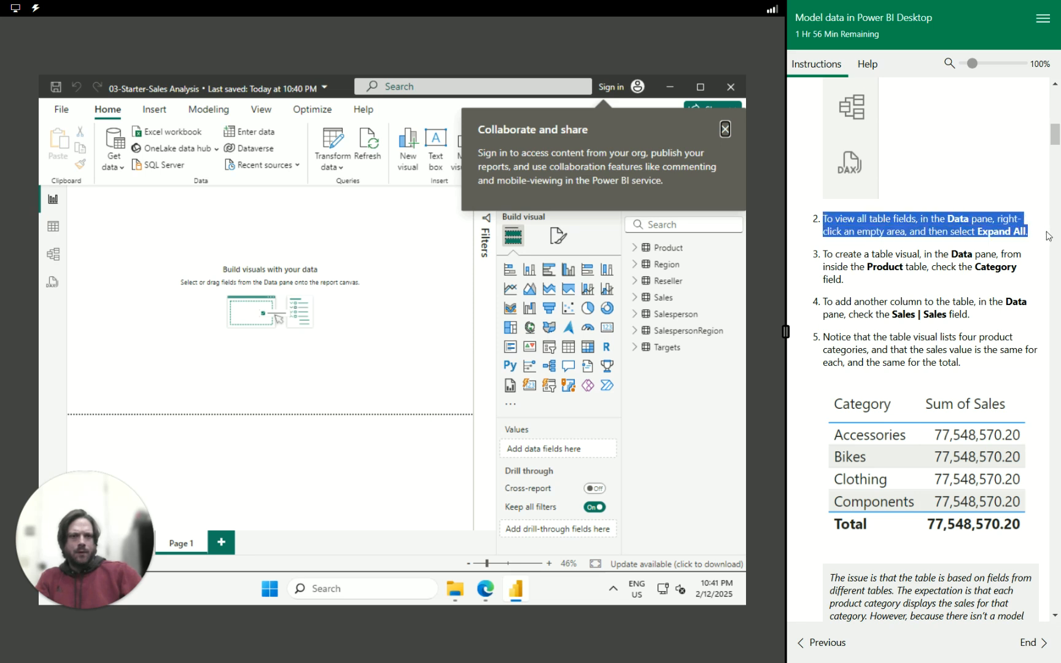
{"action": "left_click", "coordinate": [724, 129]}
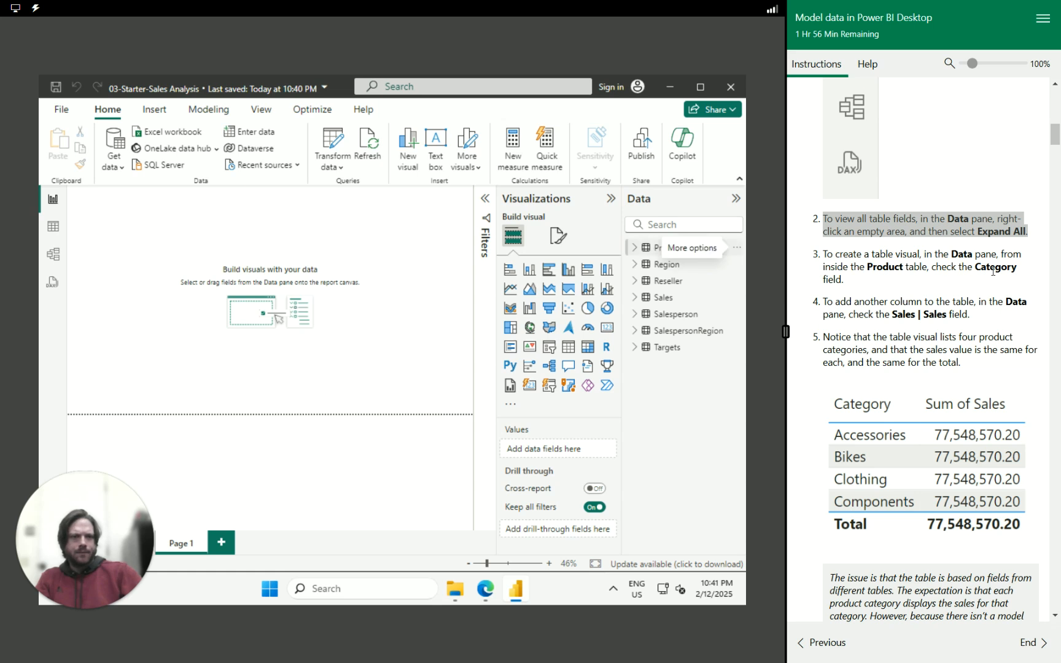
Create a table visual with the Category field from Product and the Sales field from Sales.
{"action": "triple_click", "coordinate": [815, 257]}
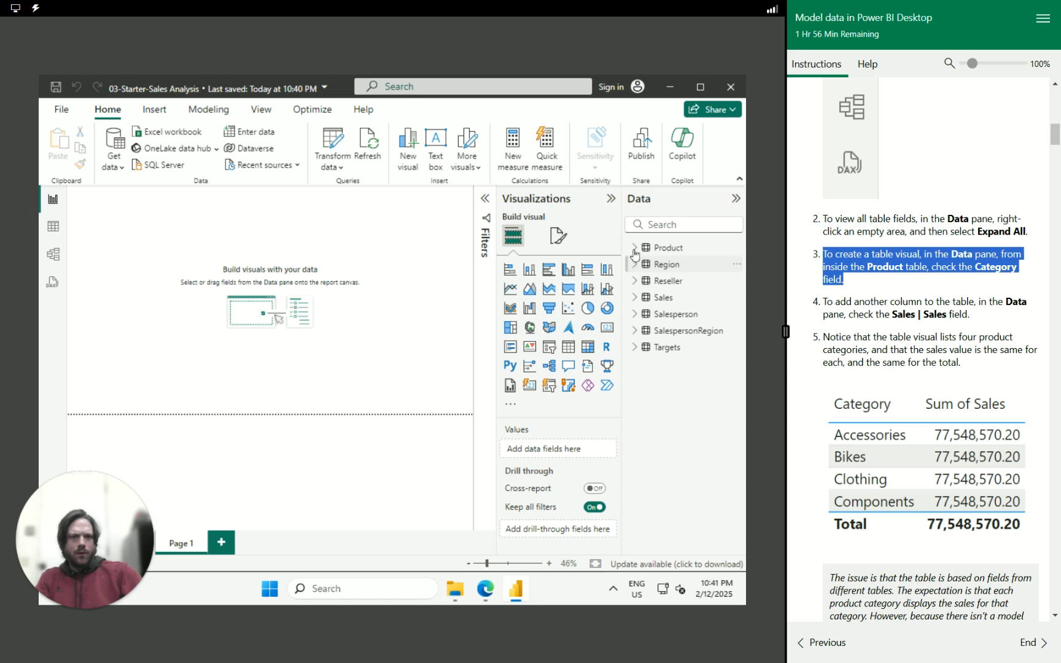
{"action": "left_click", "coordinate": [675, 249]}
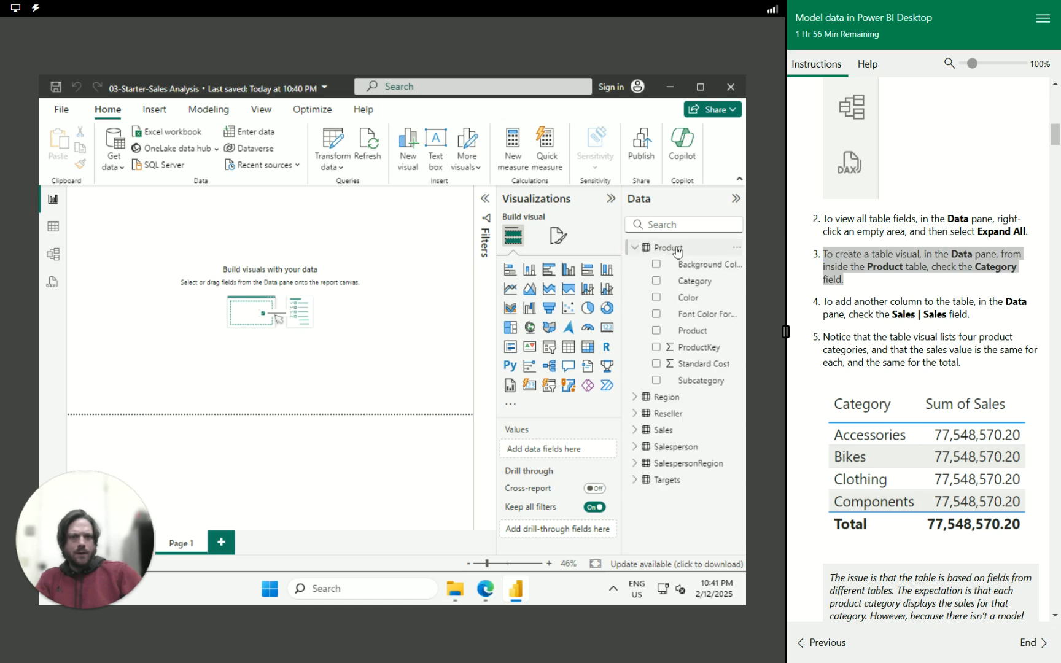
{"action": "left_click", "coordinate": [656, 281]}
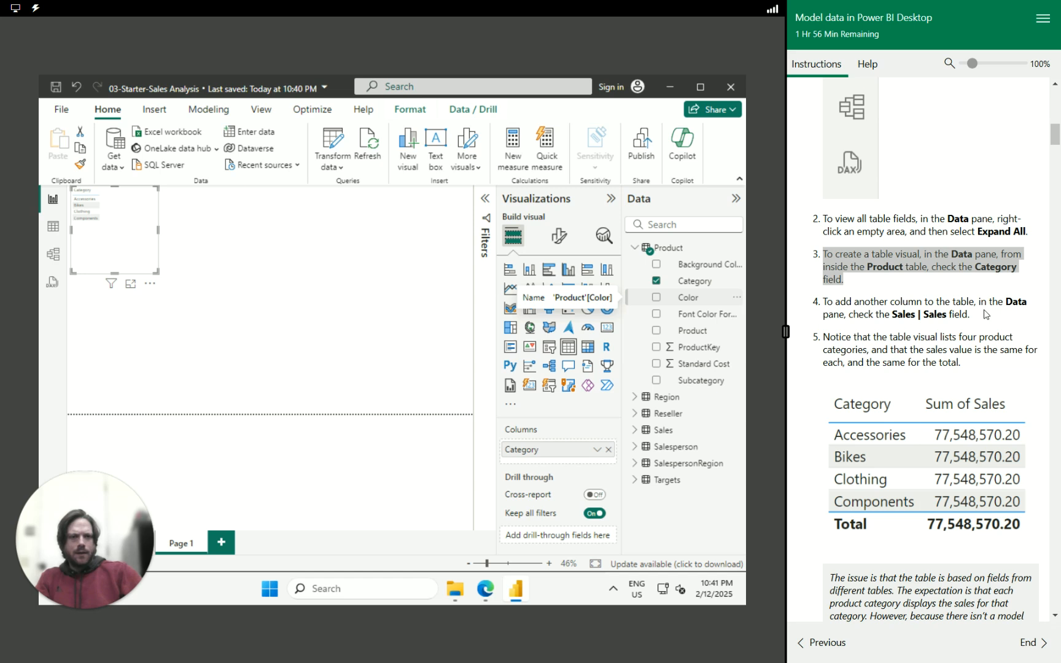
{"action": "left_click", "coordinate": [634, 431]}
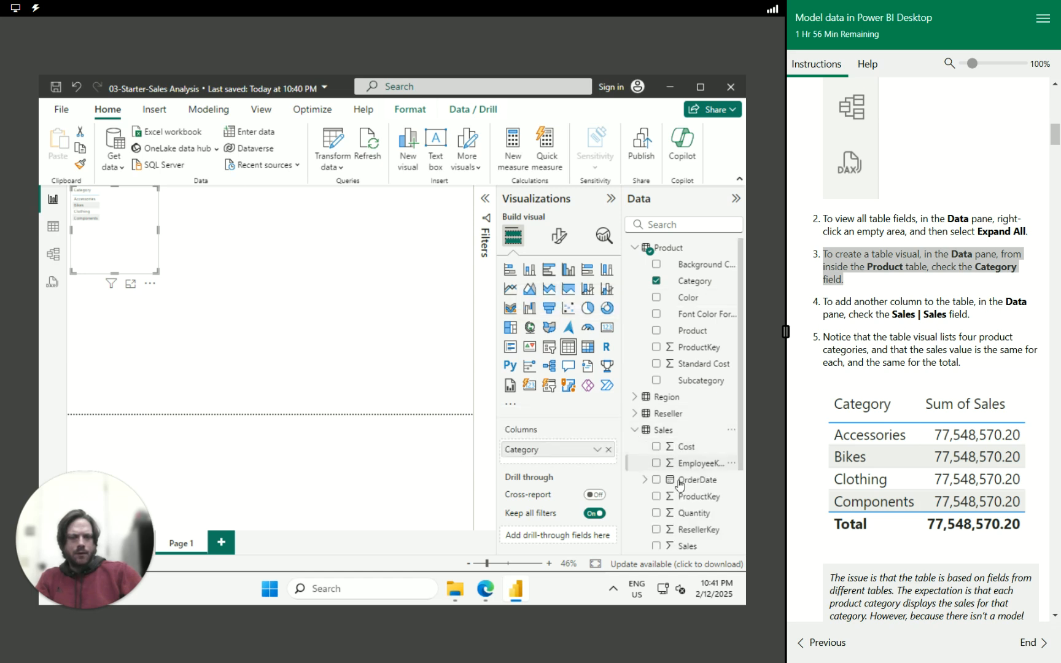
{"action": "scroll", "coordinate": [675, 485], "scroll_direction": "down", "scroll_amount": 3}
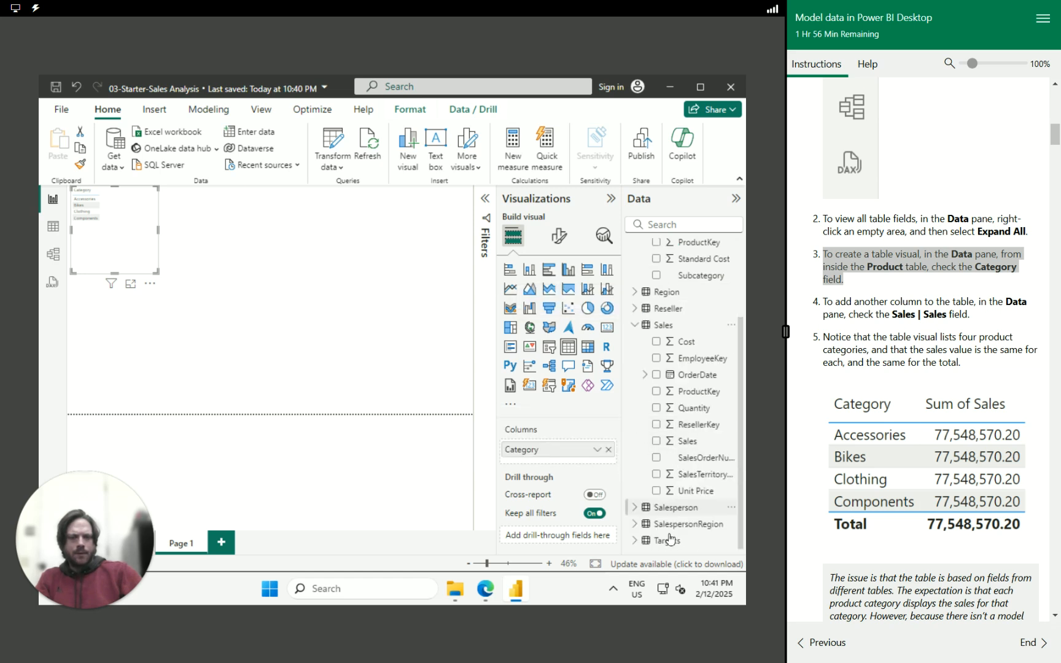
{"action": "left_click", "coordinate": [657, 441]}
{"action": "scroll", "coordinate": [126, 228], "scroll_direction": "up", "scroll_amount": 5, "text": "ctrl"}
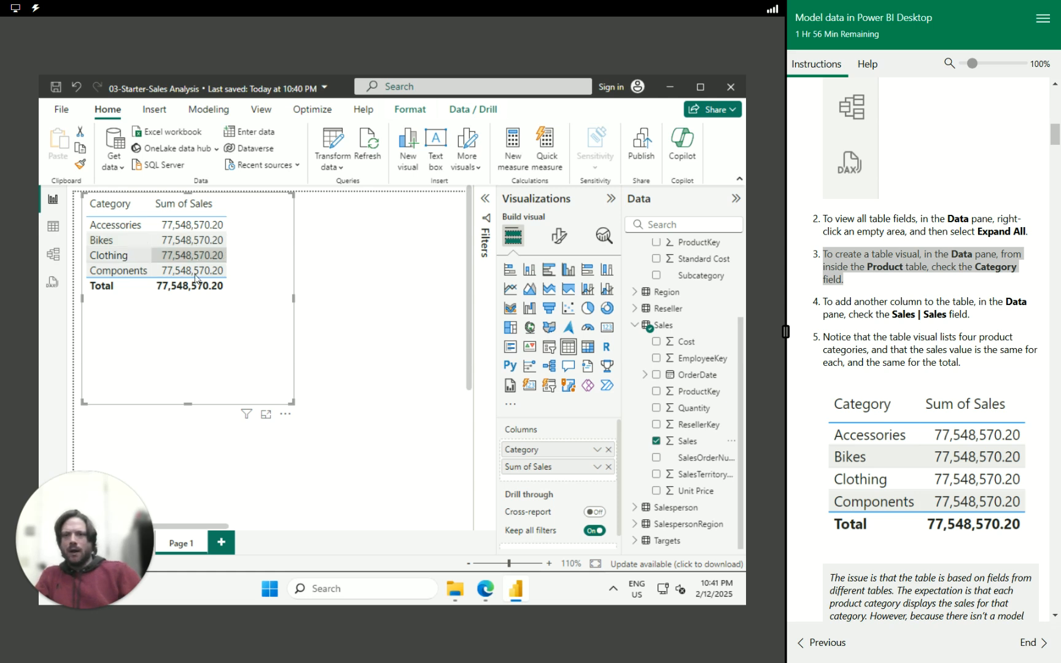
Read the lab's explanation of the missing relationship, switch to Model view, and continue to steps 7 and 8.
{"action": "scroll", "coordinate": [881, 408], "scroll_direction": "down", "scroll_amount": 1}
{"action": "scroll", "coordinate": [881, 408], "scroll_direction": "down", "scroll_amount": 5}
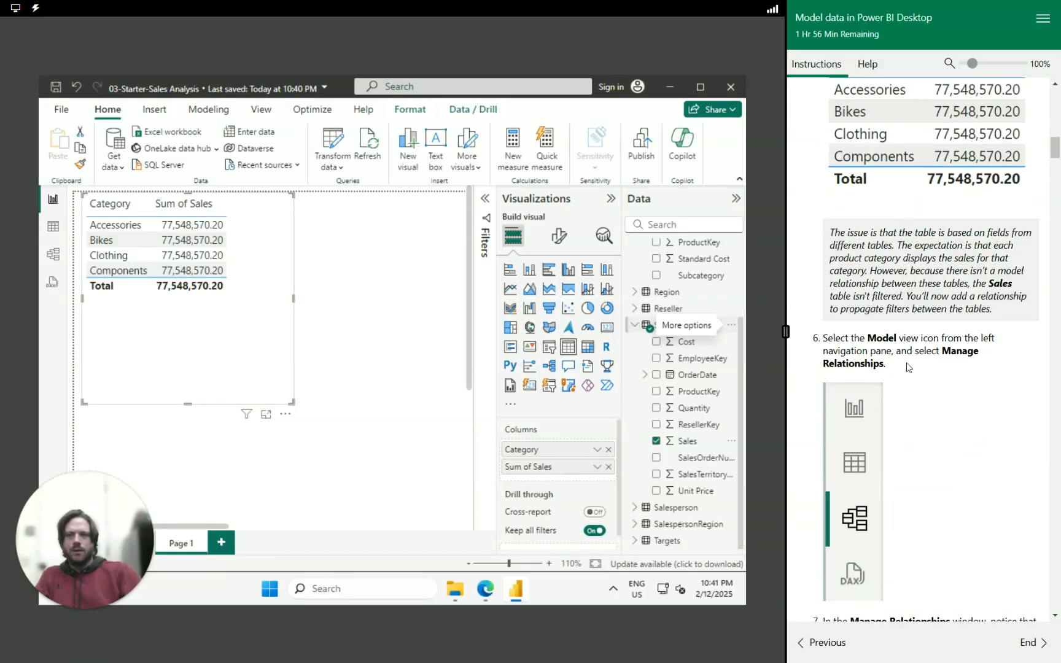
{"action": "left_click_drag", "start_coordinate": [898, 370], "coordinate": [821, 344]}
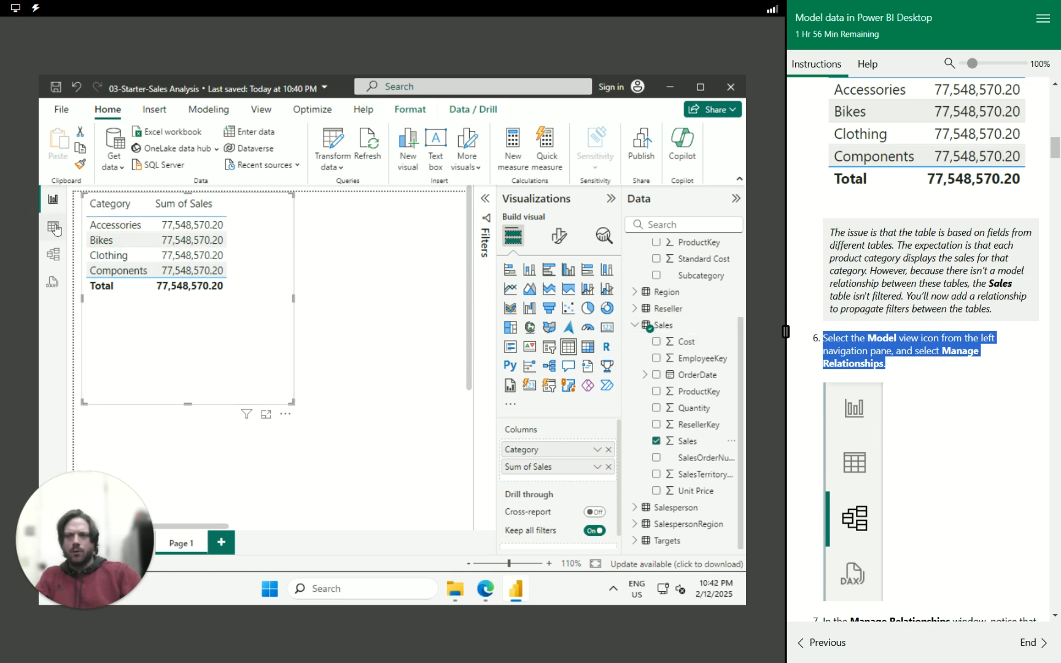
{"action": "left_click", "coordinate": [54, 257]}
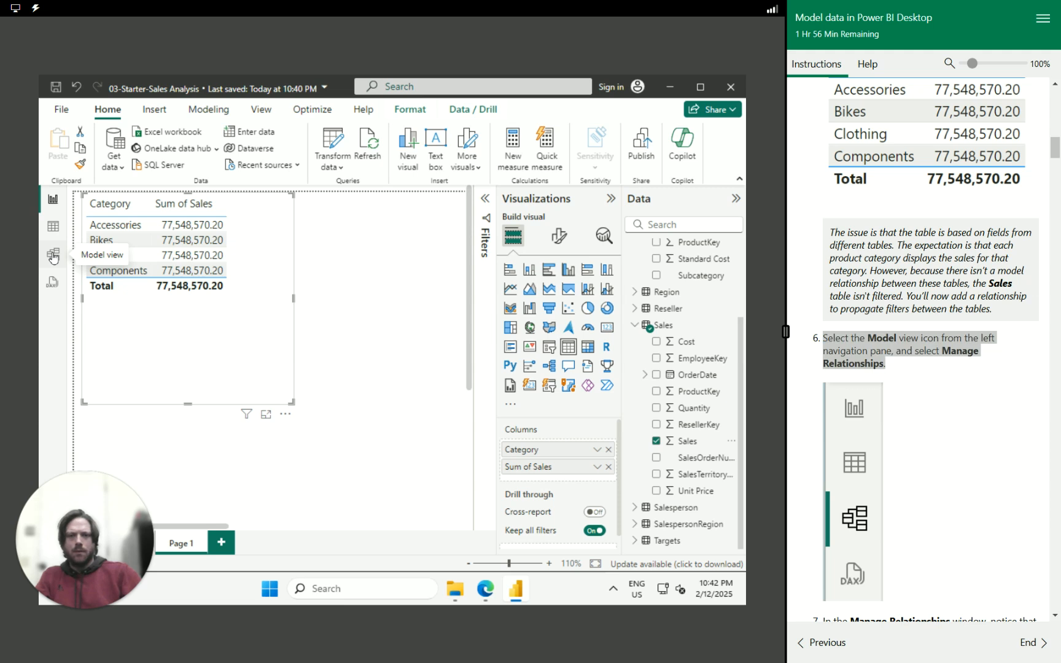
{"action": "scroll", "coordinate": [968, 468], "scroll_direction": "down", "scroll_amount": 5}
{"action": "scroll", "coordinate": [968, 464], "scroll_direction": "down", "scroll_amount": 1}
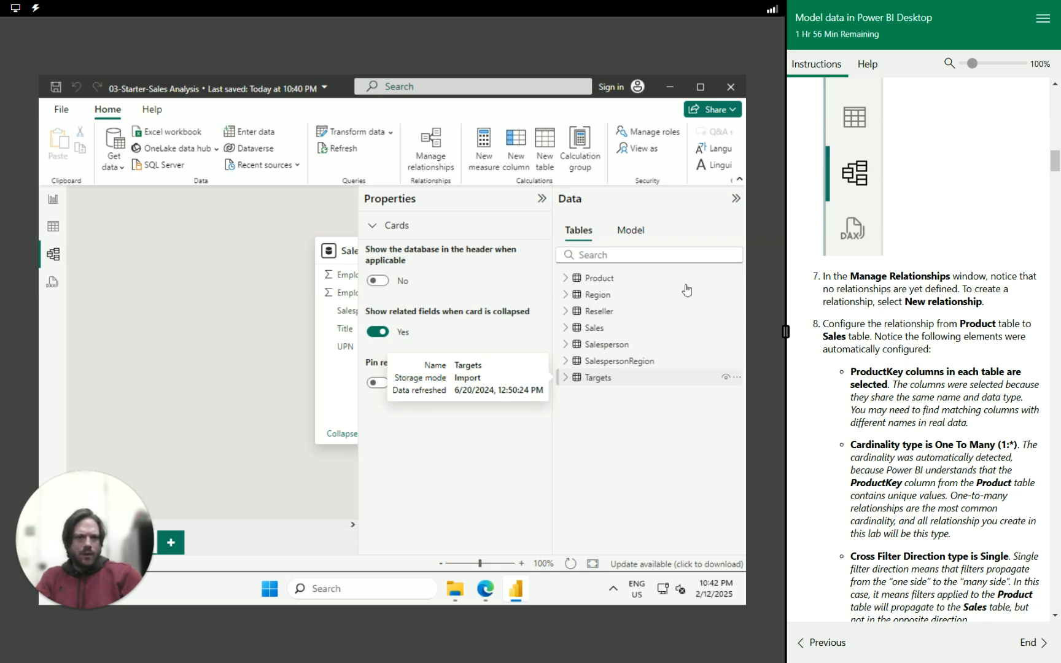
Collapse the Properties pane and zoom the model diagram out to look over the table cards.
{"action": "left_click", "coordinate": [542, 199]}
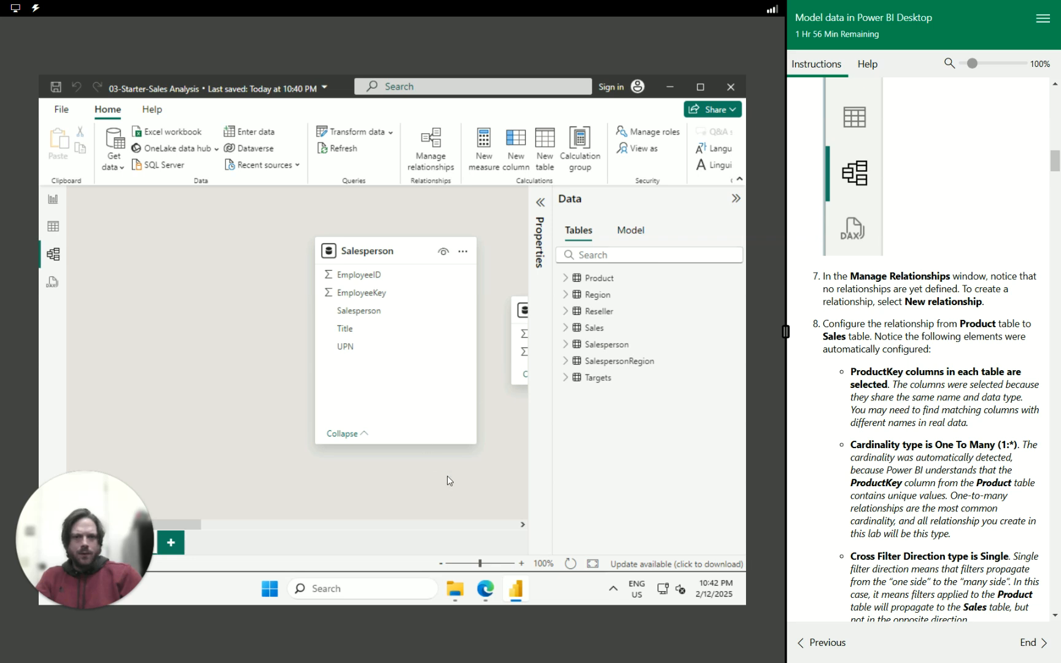
{"action": "scroll", "coordinate": [435, 452], "scroll_direction": "down", "scroll_amount": 7}
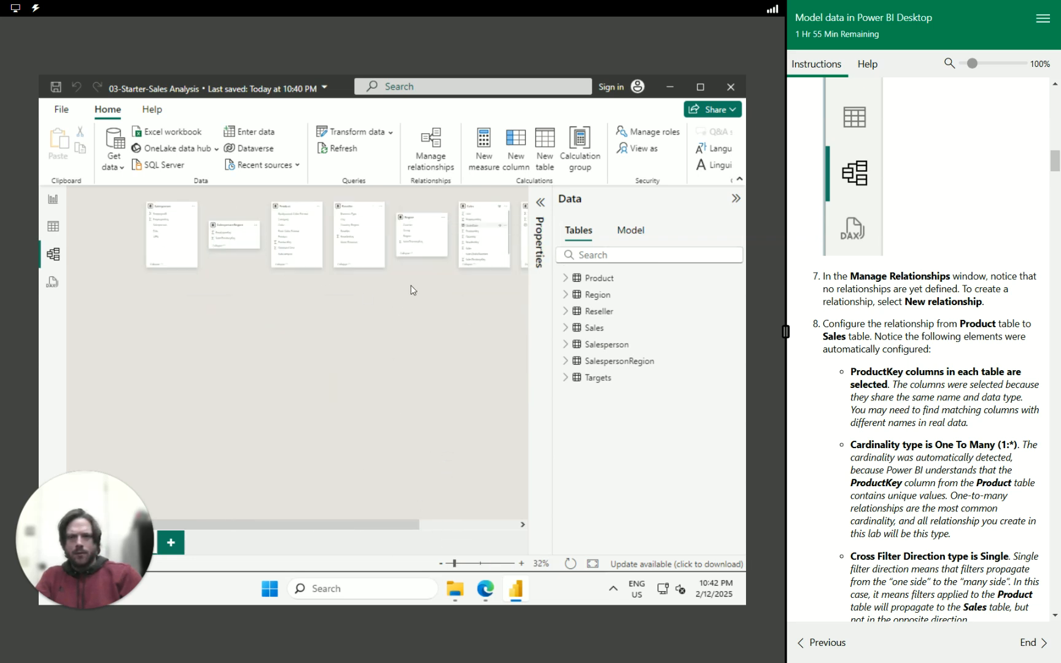
{"action": "scroll", "coordinate": [367, 361], "scroll_direction": "up", "scroll_amount": 3}
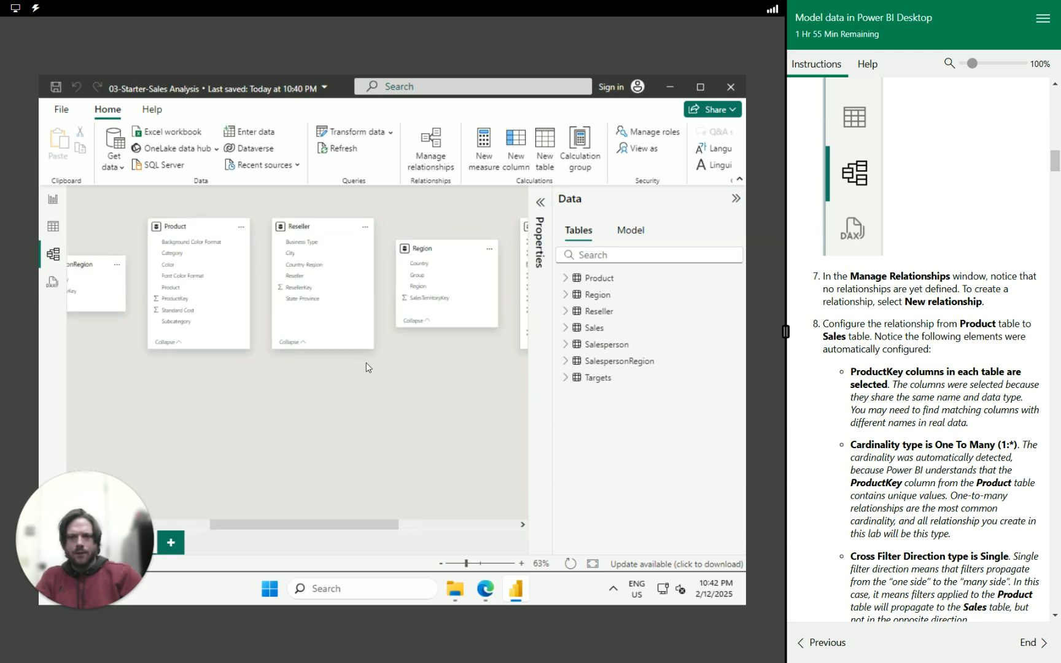
Minimize the Edge window behind Power BI Desktop and maximize the Power BI Desktop window.
{"action": "left_click", "coordinate": [702, 88]}
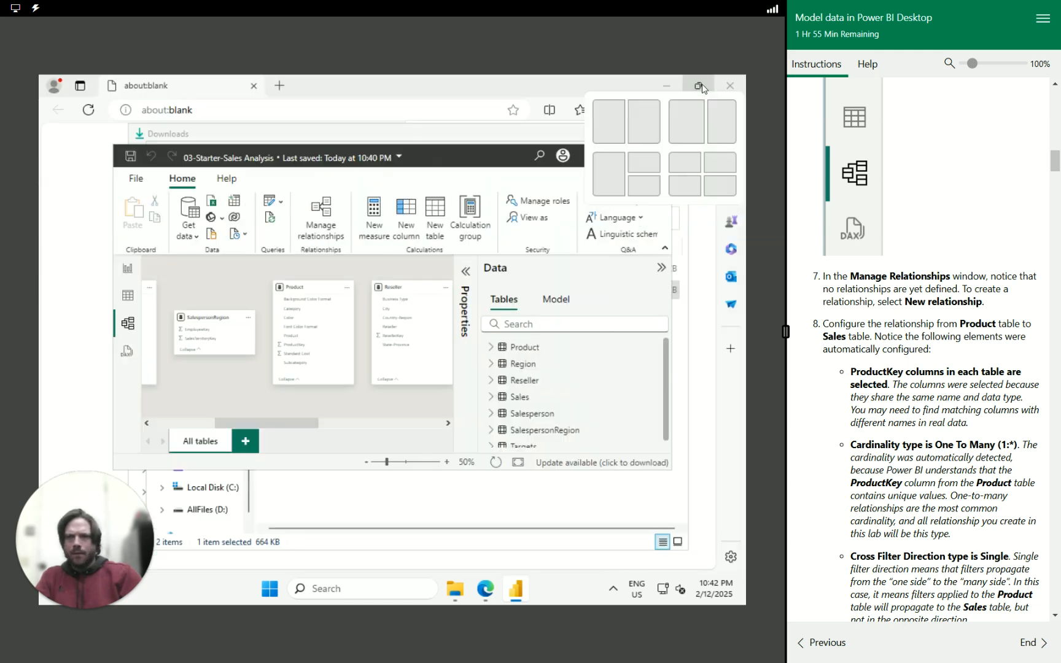
{"action": "left_click", "coordinate": [701, 86]}
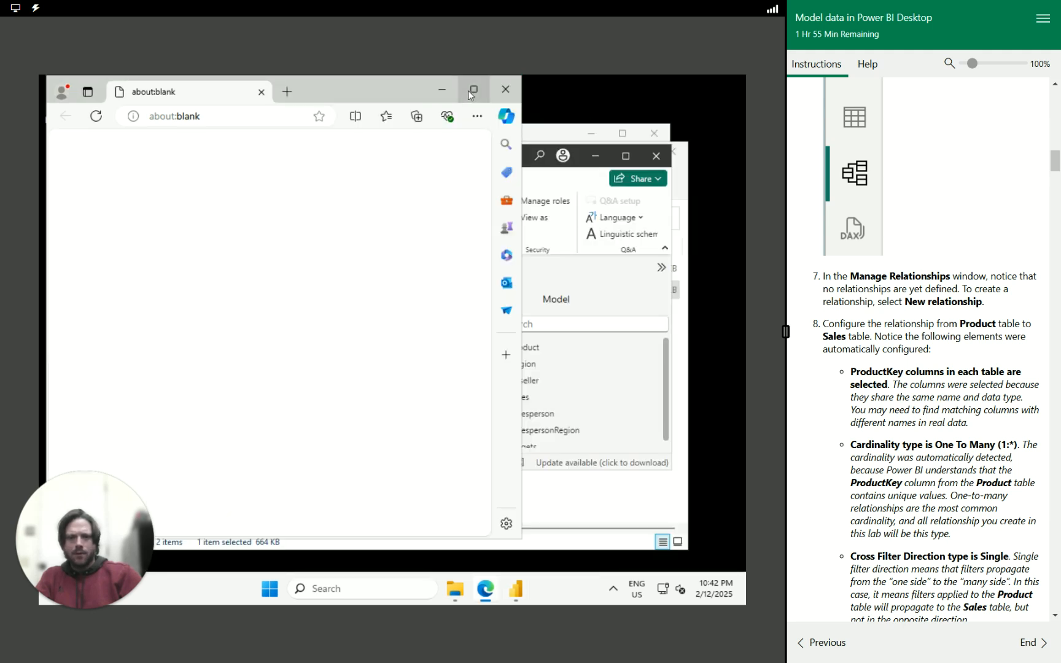
{"action": "left_click", "coordinate": [443, 91]}
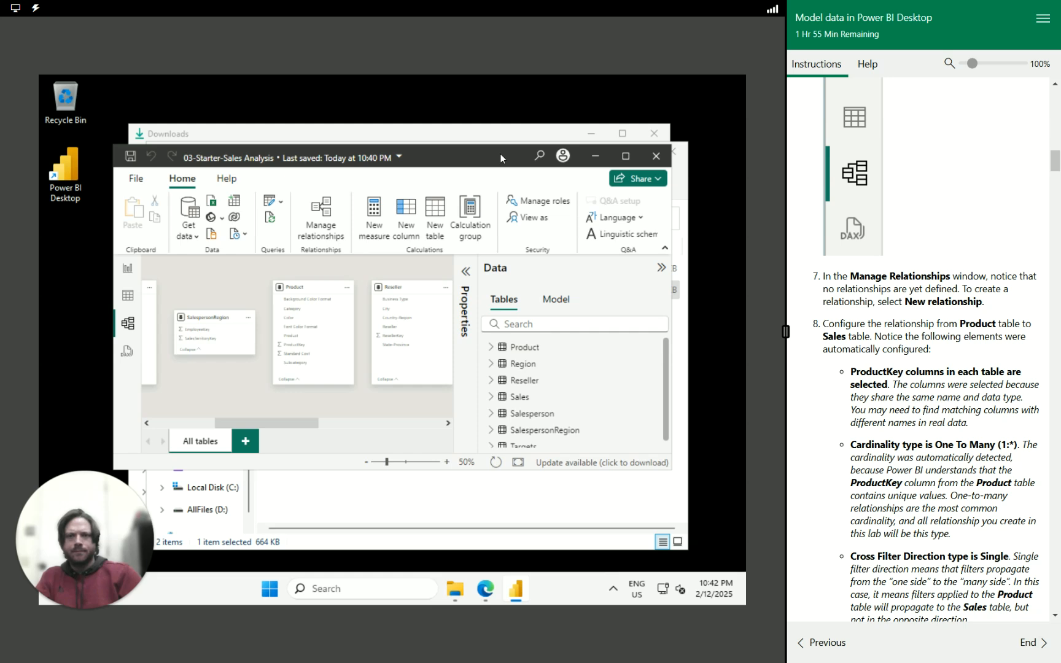
{"action": "left_click", "coordinate": [637, 156]}
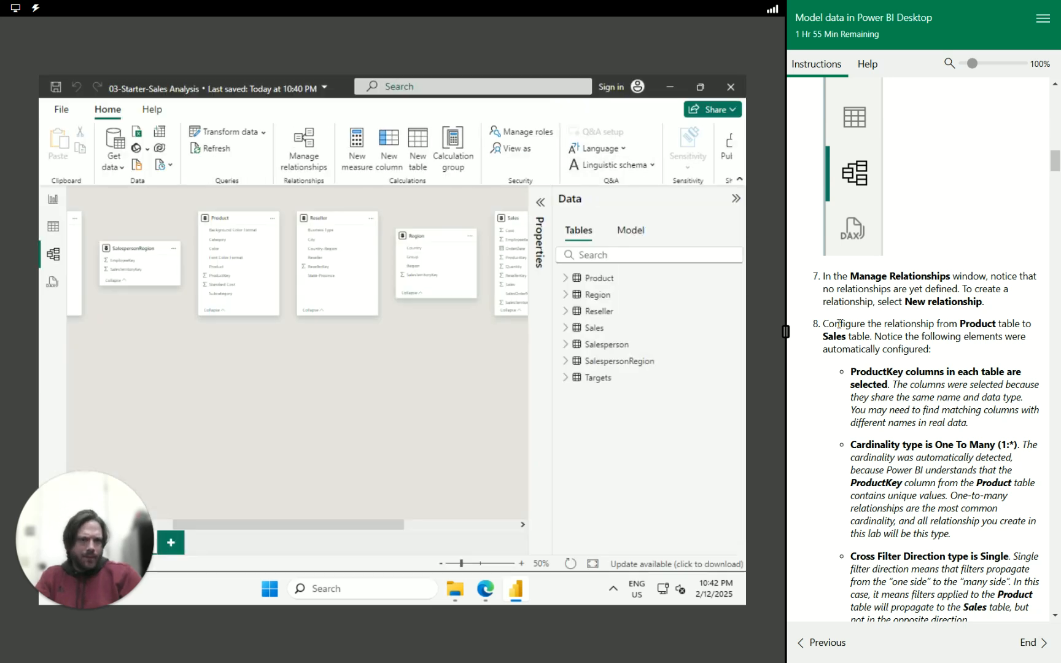
Show the semantic model items in the Data pane, dismiss the guided tour and the information tip, and collapse the pane.
{"action": "left_click_drag", "start_coordinate": [931, 349], "coordinate": [861, 325]}
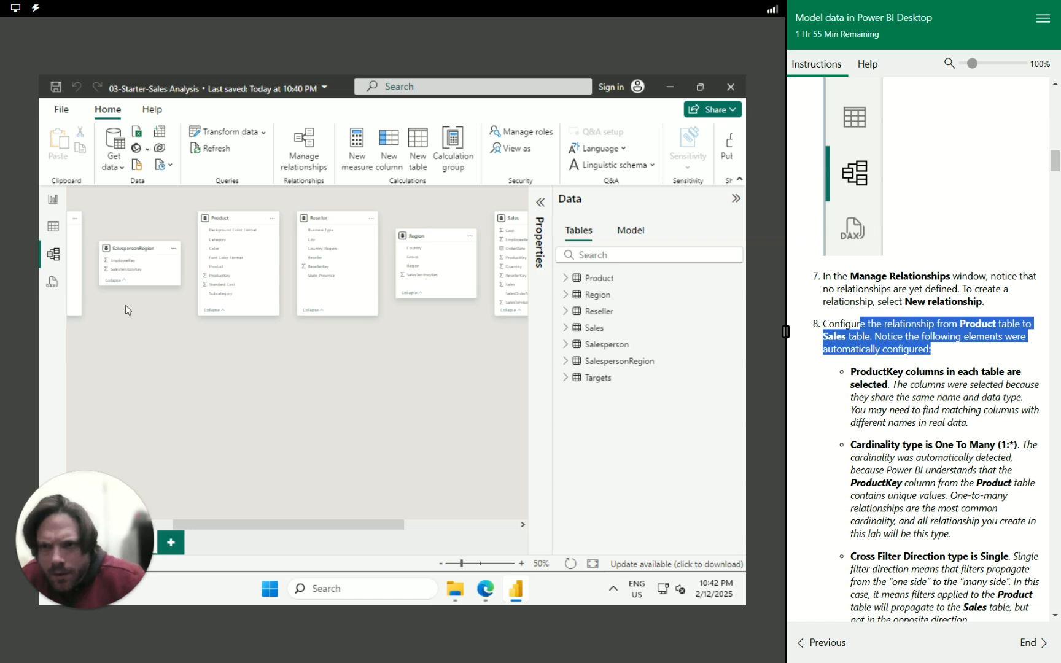
{"action": "left_click_drag", "start_coordinate": [214, 525], "coordinate": [155, 523]}
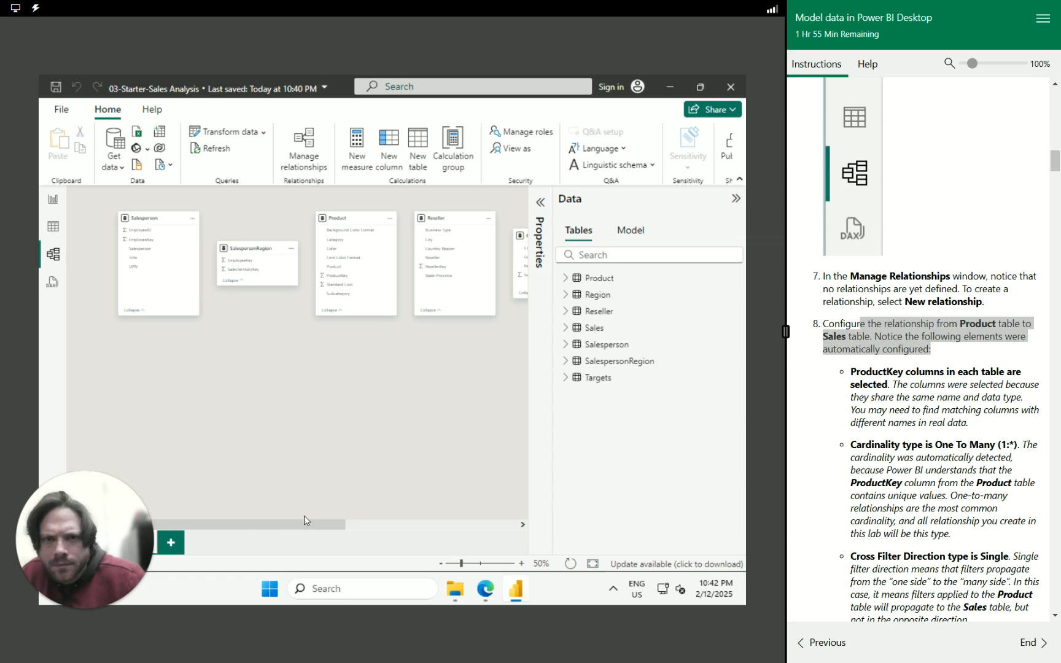
{"action": "left_click", "coordinate": [631, 230]}
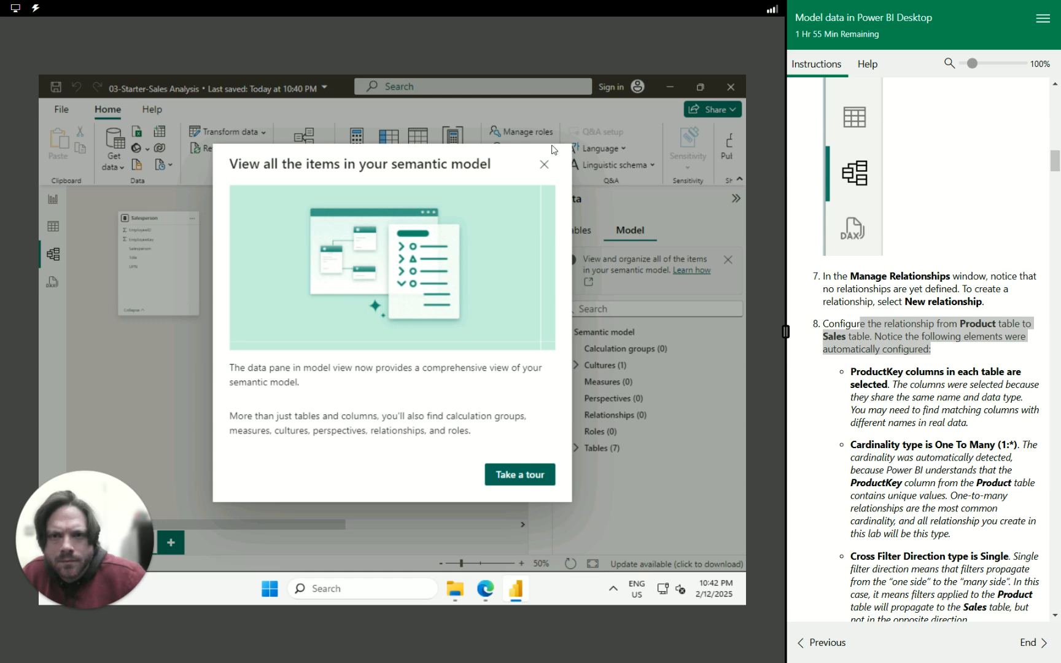
{"action": "left_click", "coordinate": [520, 473]}
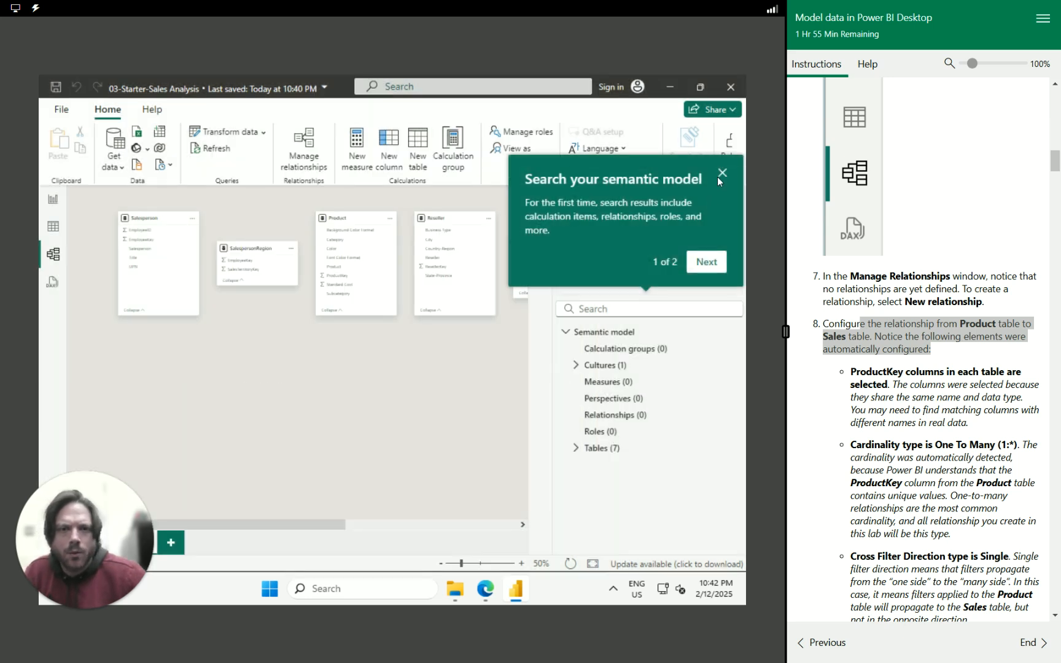
{"action": "left_click", "coordinate": [719, 174]}
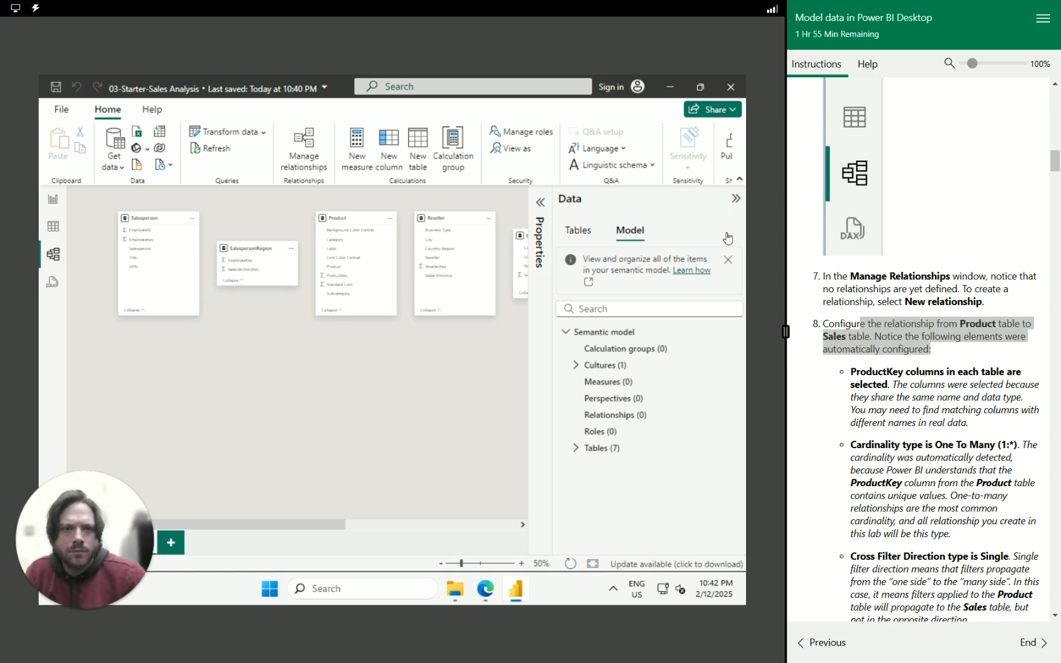
{"action": "left_click", "coordinate": [728, 260]}
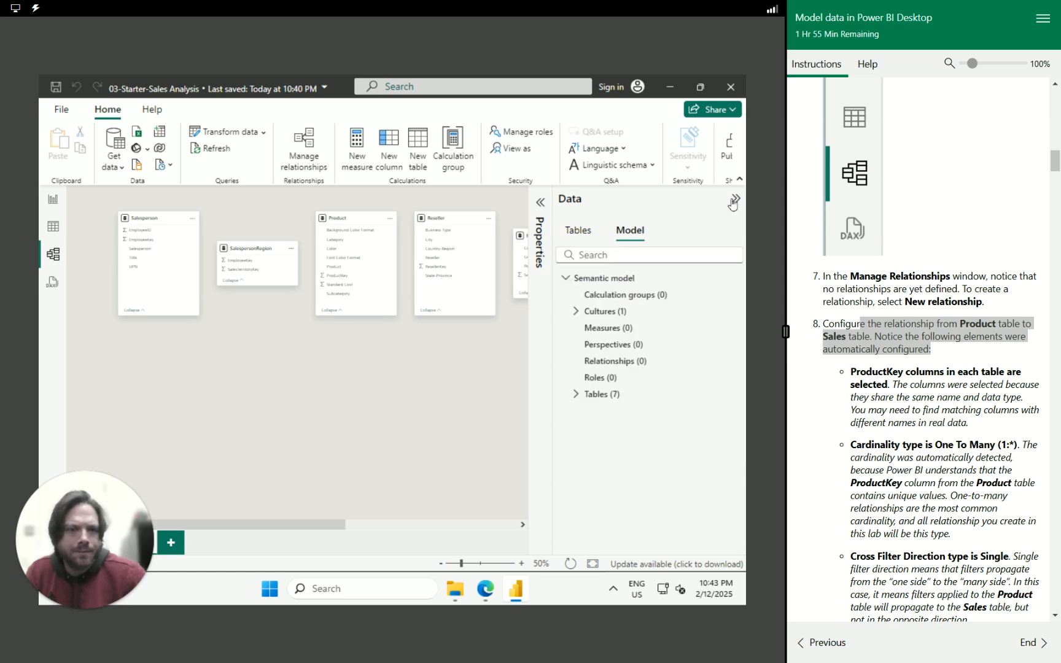
{"action": "left_click", "coordinate": [733, 201]}
Read lab steps 7 and 8 on creating the Product to Sales relationship and its automatically configured settings.
{"action": "left_click", "coordinate": [863, 328]}
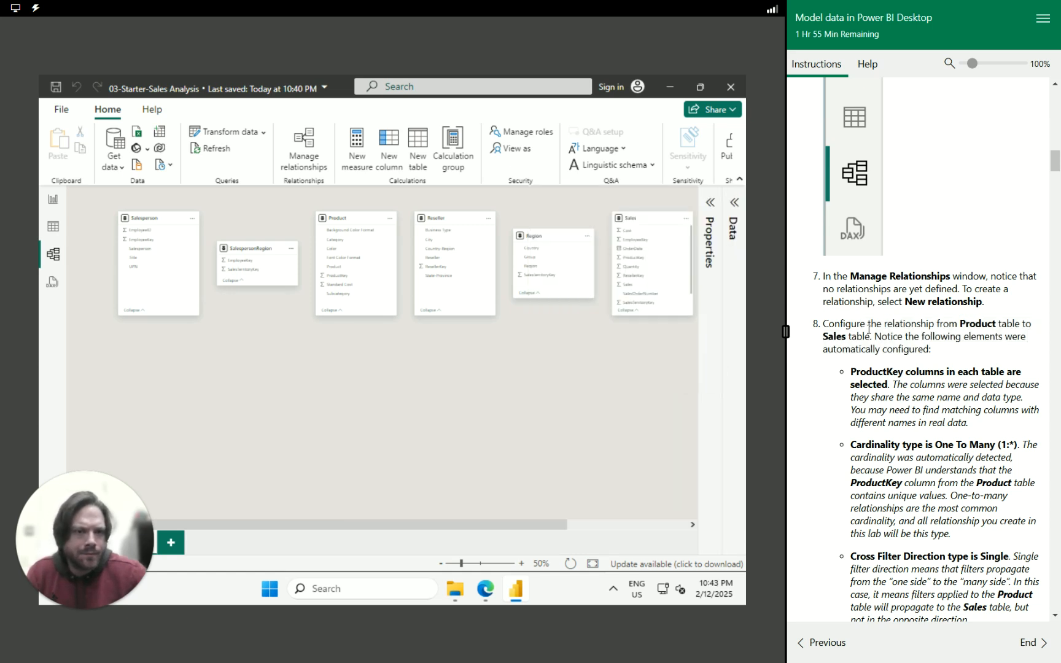
{"action": "left_click_drag", "start_coordinate": [935, 349], "coordinate": [831, 324]}
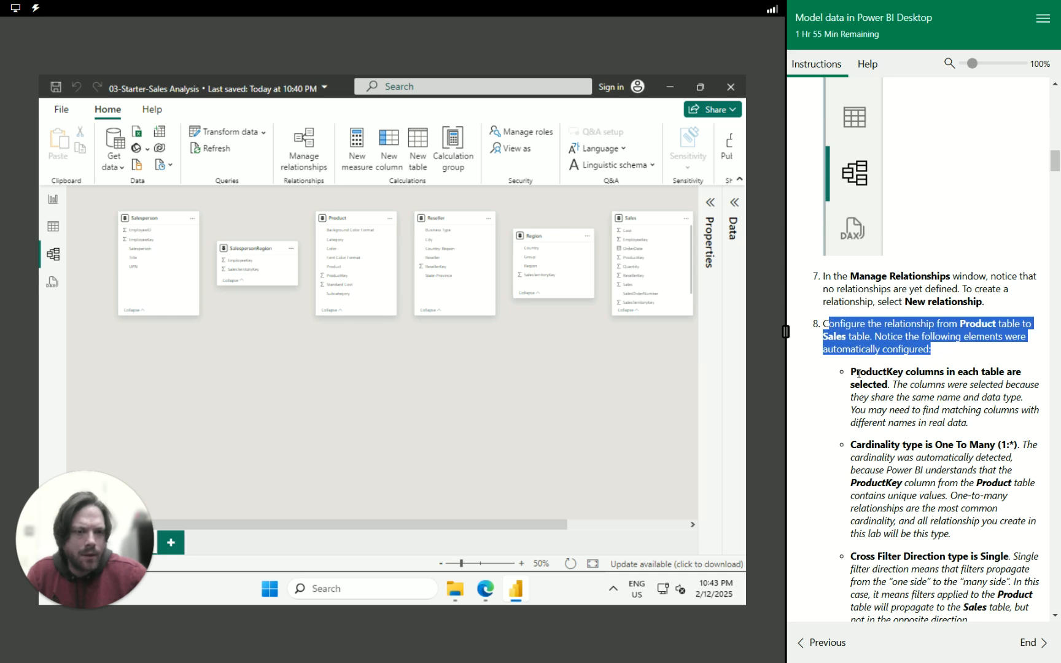
{"action": "left_click_drag", "start_coordinate": [851, 373], "coordinate": [1011, 422]}
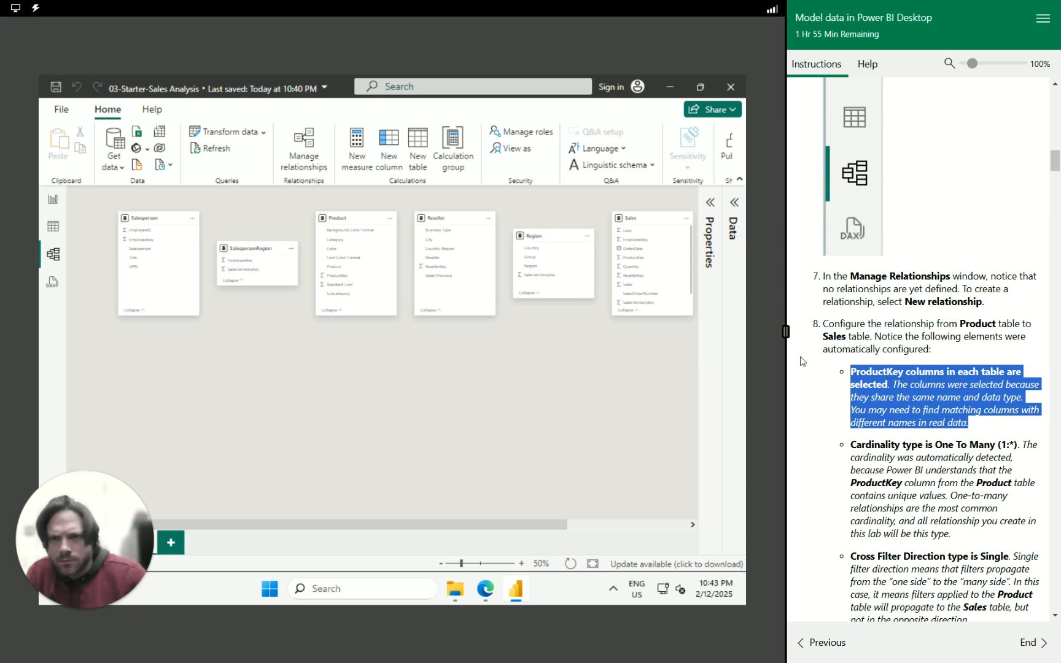
{"action": "left_click_drag", "start_coordinate": [851, 444], "coordinate": [1009, 539]}
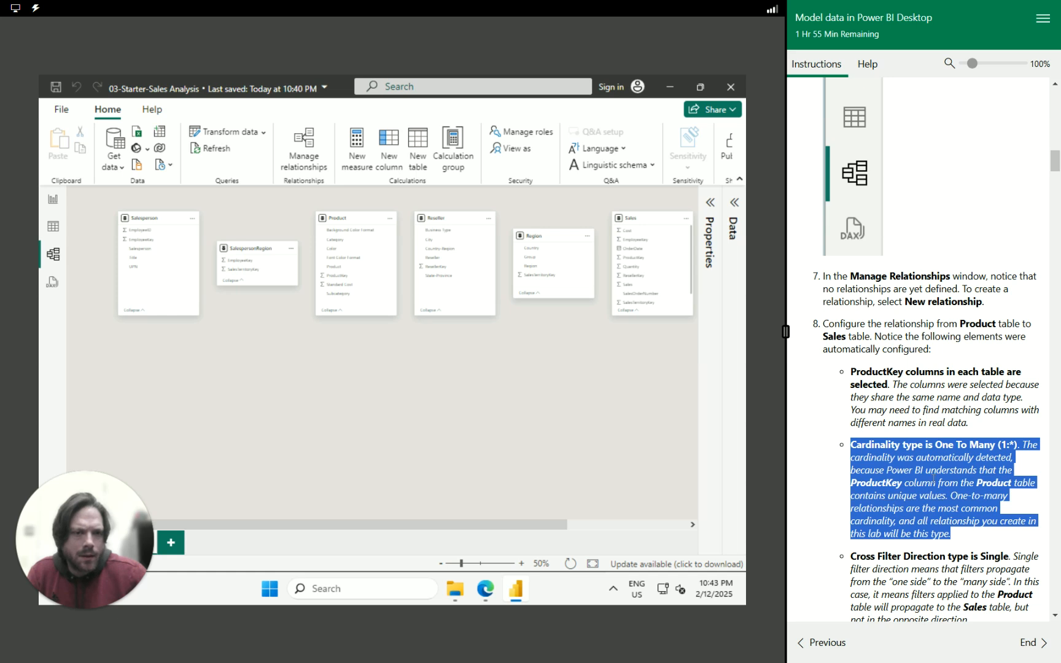
{"action": "scroll", "coordinate": [933, 477], "scroll_direction": "down", "scroll_amount": 3}
{"action": "left_click_drag", "start_coordinate": [967, 482], "coordinate": [844, 420]}
{"action": "left_click_drag", "start_coordinate": [989, 597], "coordinate": [842, 505]}
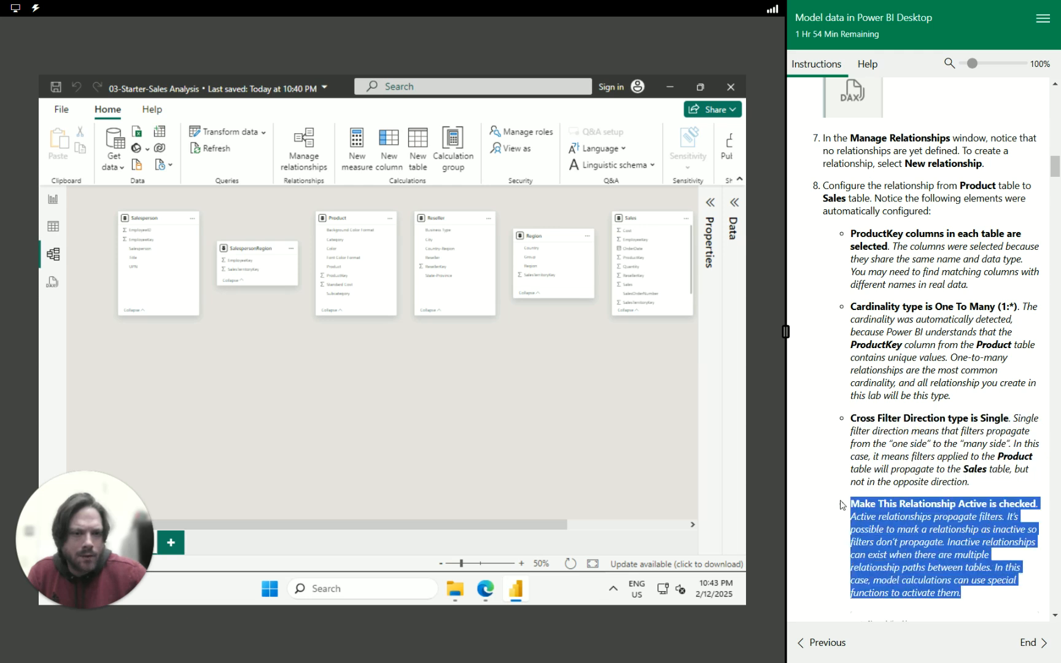
{"action": "scroll", "coordinate": [857, 279], "scroll_direction": "up", "scroll_amount": 3}
{"action": "left_click_drag", "start_coordinate": [824, 279], "coordinate": [1019, 309]}
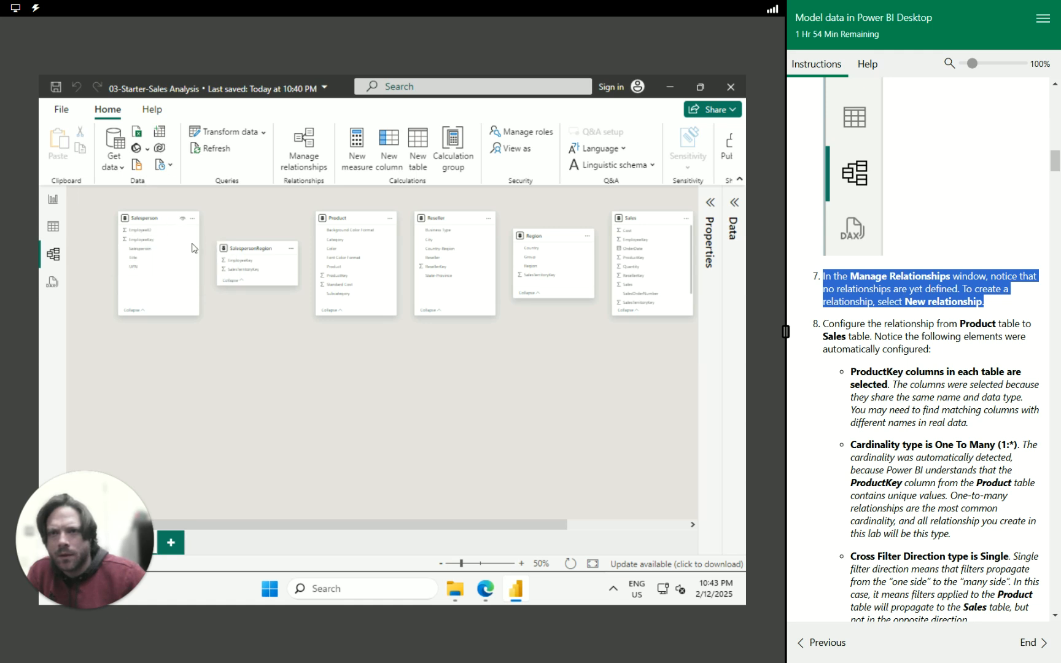
Start a new relationship in Manage relationships from the Product table to the Sales table.
{"action": "left_click", "coordinate": [302, 159]}
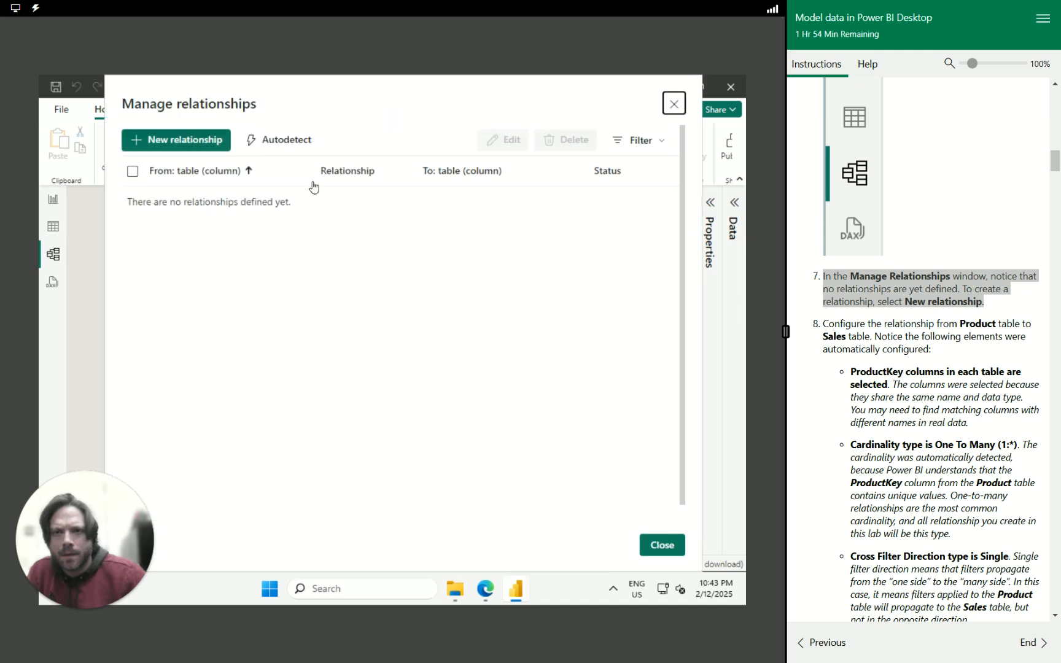
{"action": "left_click", "coordinate": [183, 141]}
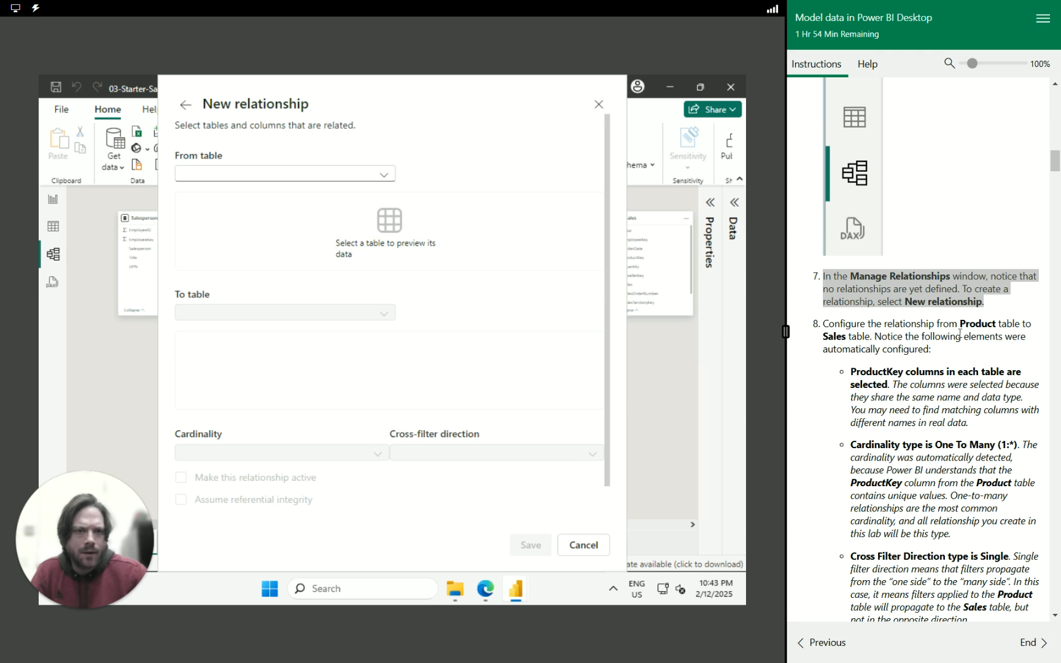
{"action": "left_click", "coordinate": [301, 180]}
{"action": "left_click", "coordinate": [275, 194]}
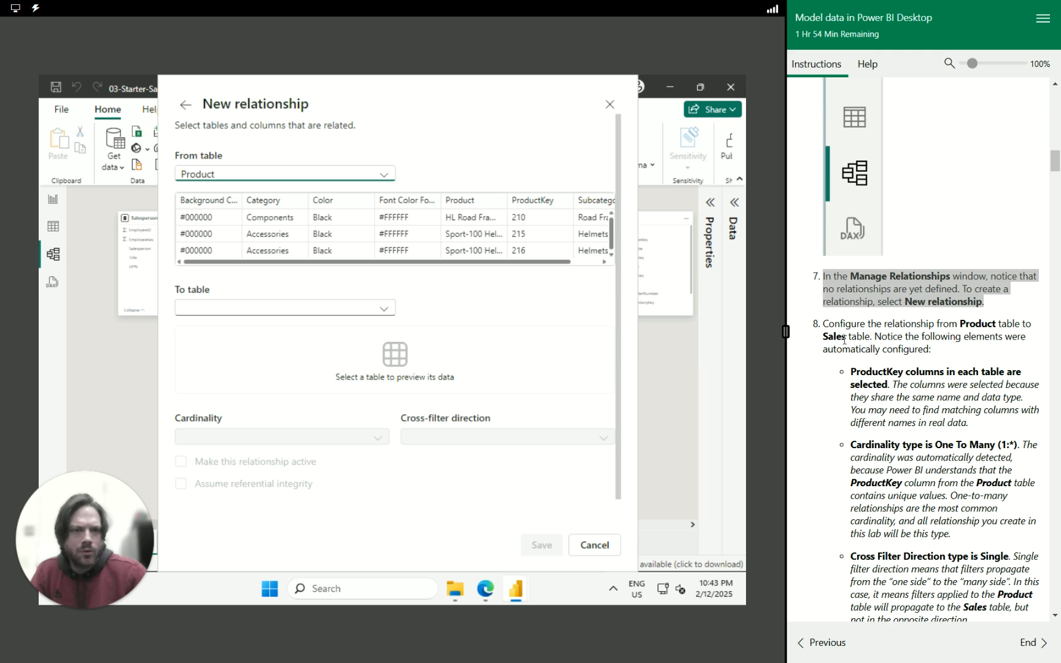
{"action": "left_click_drag", "start_coordinate": [843, 339], "coordinate": [830, 337]}
{"action": "left_click", "coordinate": [305, 309]}
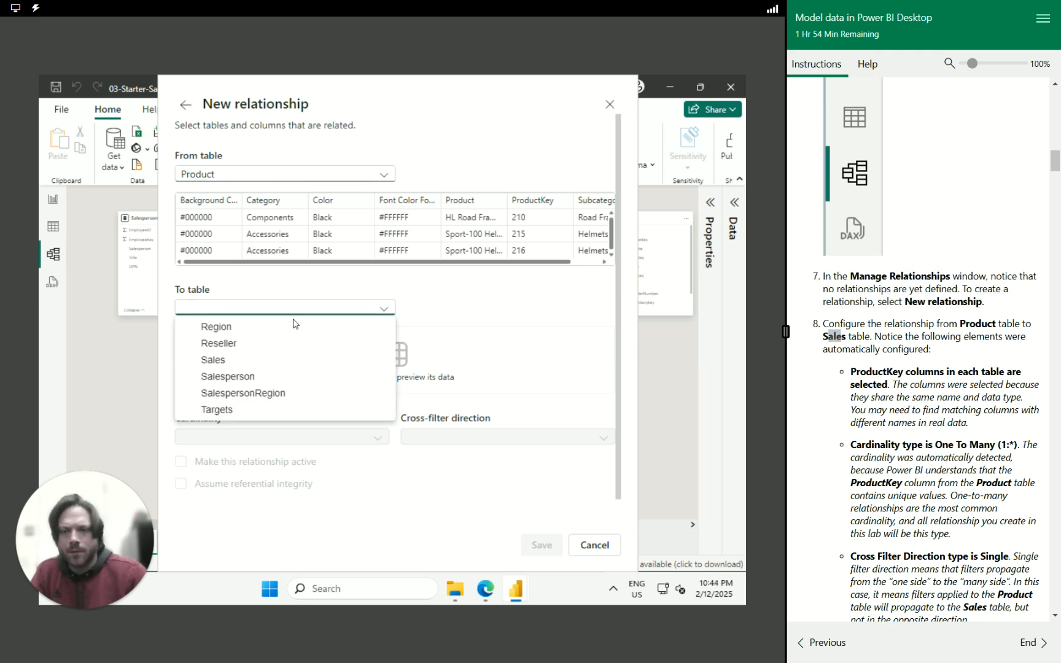
{"action": "left_click", "coordinate": [213, 360]}
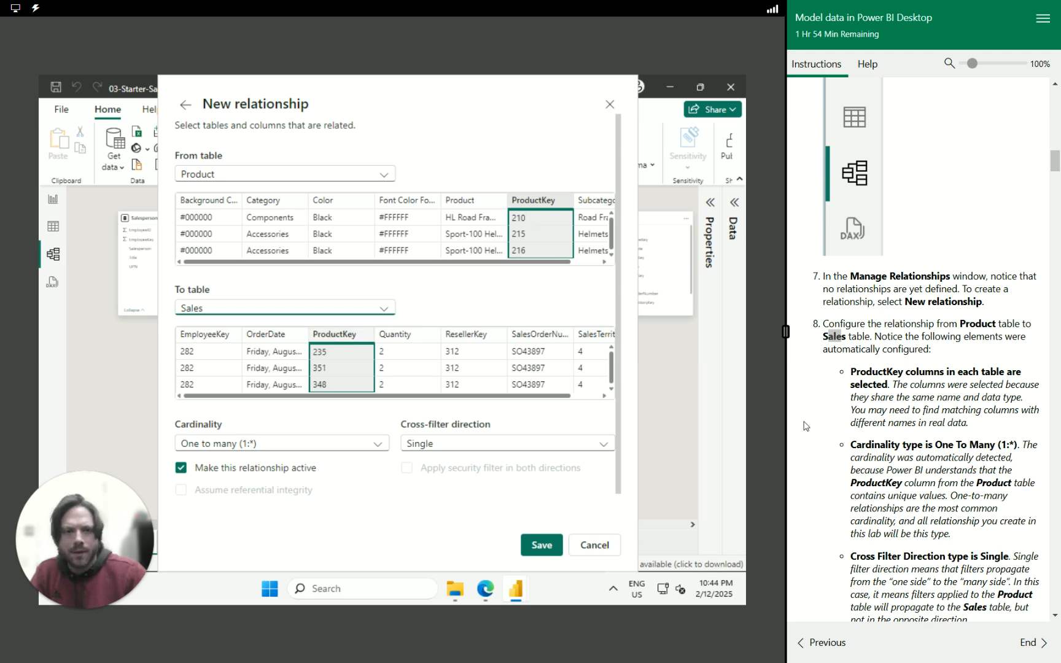
Compare the relationship's key columns, cardinality, cross-filter direction and active setting with lab step 8, and read on to step 9.
{"action": "scroll", "coordinate": [942, 405], "scroll_direction": "down", "scroll_amount": 1}
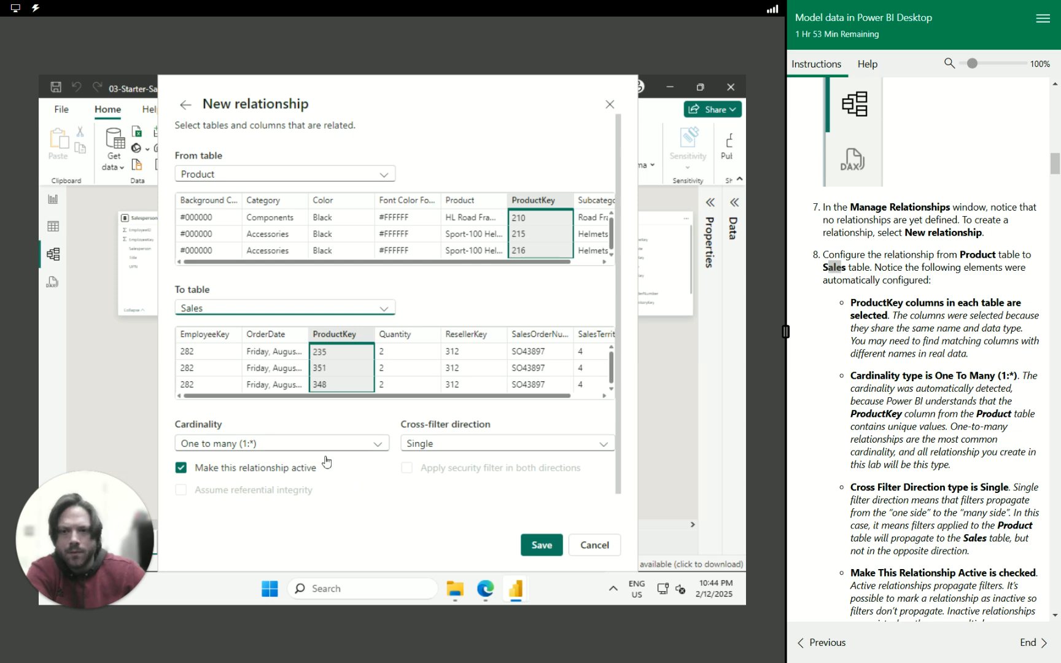
{"action": "scroll", "coordinate": [852, 448], "scroll_direction": "down", "scroll_amount": 1}
{"action": "left_click_drag", "start_coordinate": [848, 423], "coordinate": [1046, 446]}
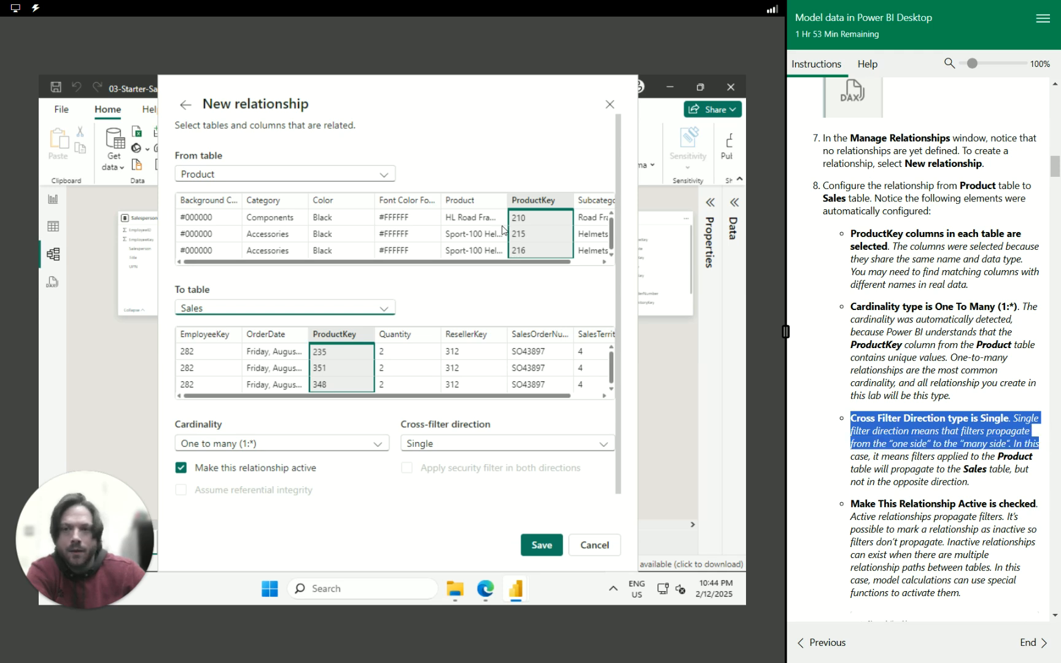
{"action": "scroll", "coordinate": [845, 444], "scroll_direction": "down", "scroll_amount": 5}
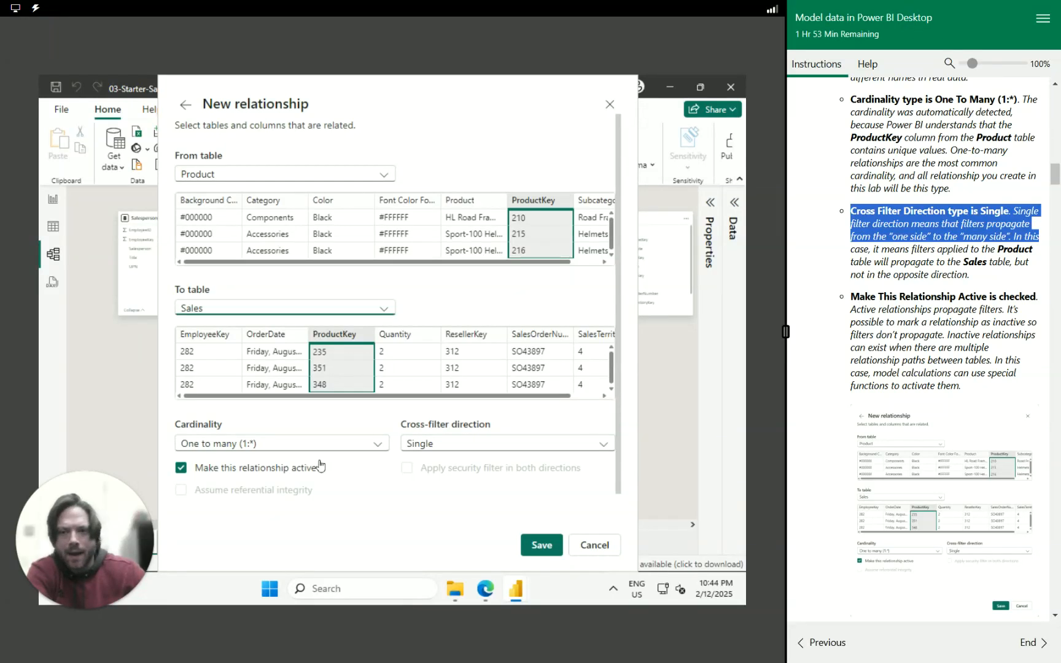
{"action": "scroll", "coordinate": [941, 295], "scroll_direction": "down", "scroll_amount": 5}
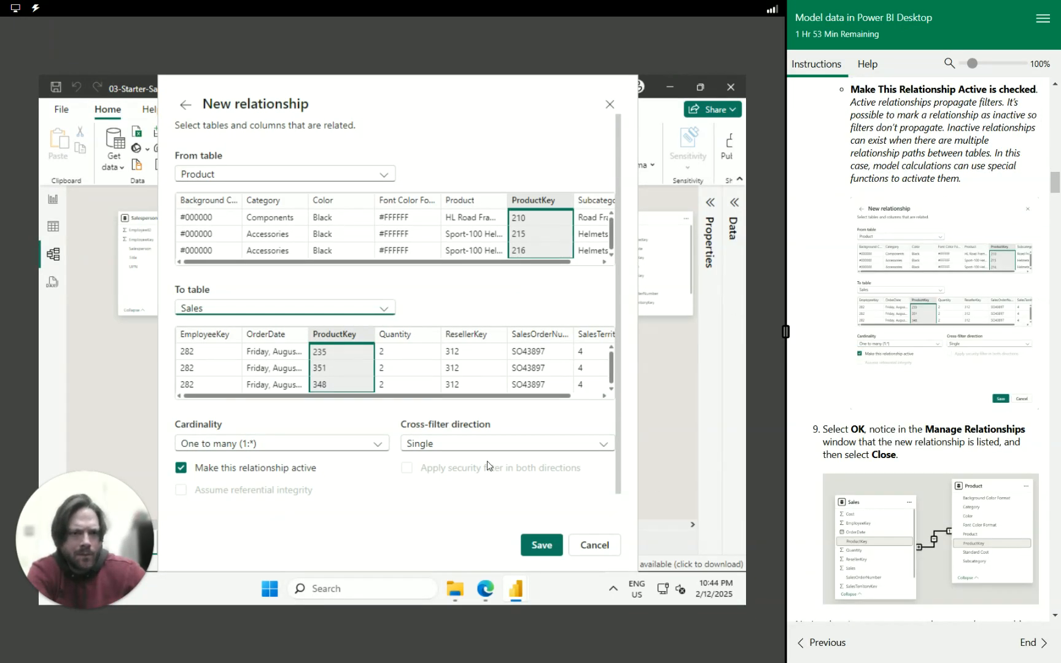
{"action": "scroll", "coordinate": [489, 466], "scroll_direction": "down", "scroll_amount": 1}
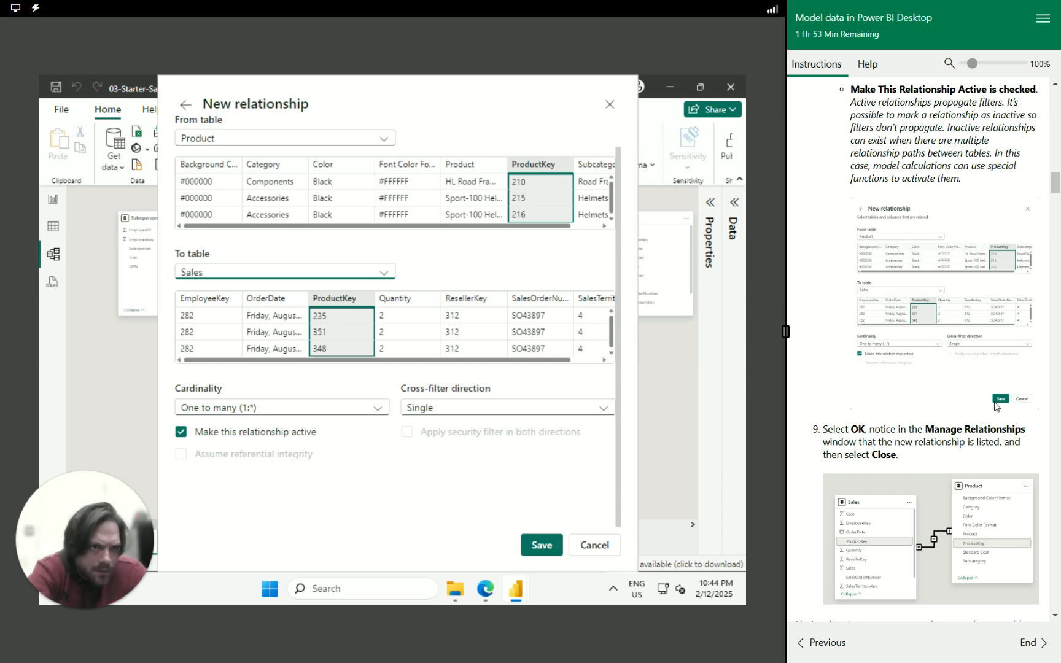
{"action": "scroll", "coordinate": [976, 393], "scroll_direction": "up", "scroll_amount": 2}
{"action": "scroll", "coordinate": [884, 402], "scroll_direction": "down", "scroll_amount": 4}
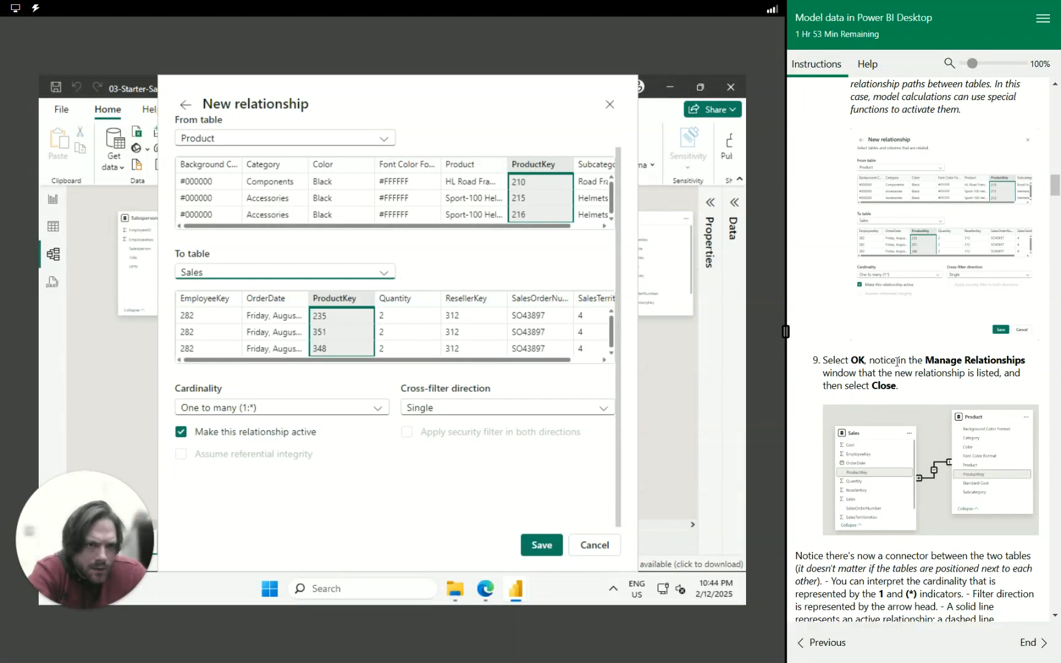
Save the Product to Sales relationship and close the Manage relationships window.
{"action": "left_click", "coordinate": [539, 551]}
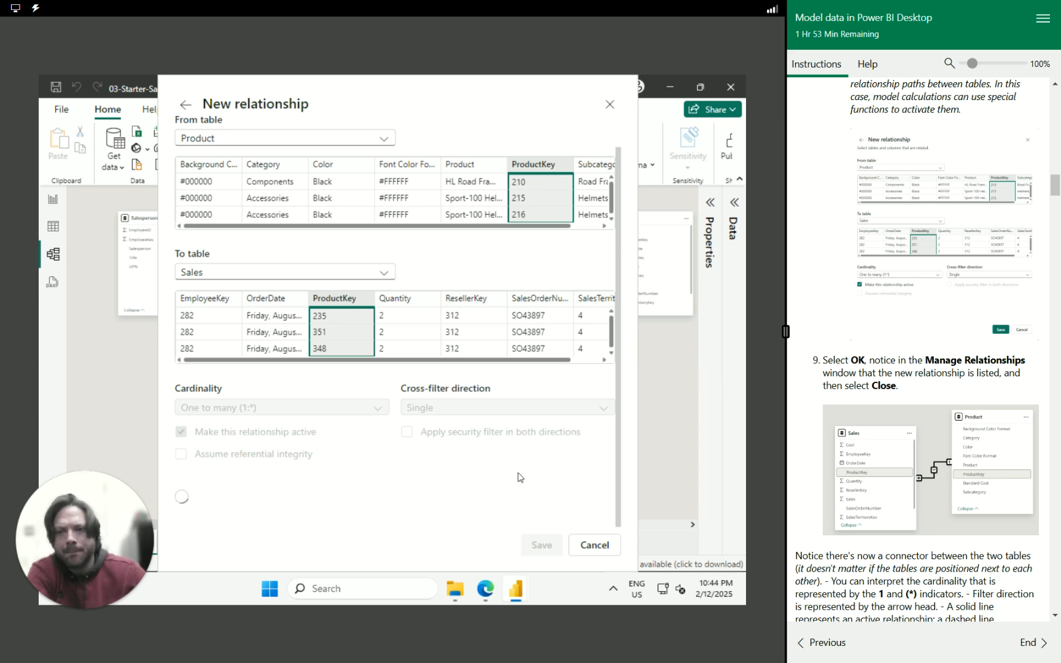
{"action": "scroll", "coordinate": [866, 428], "scroll_direction": "down", "scroll_amount": 4}
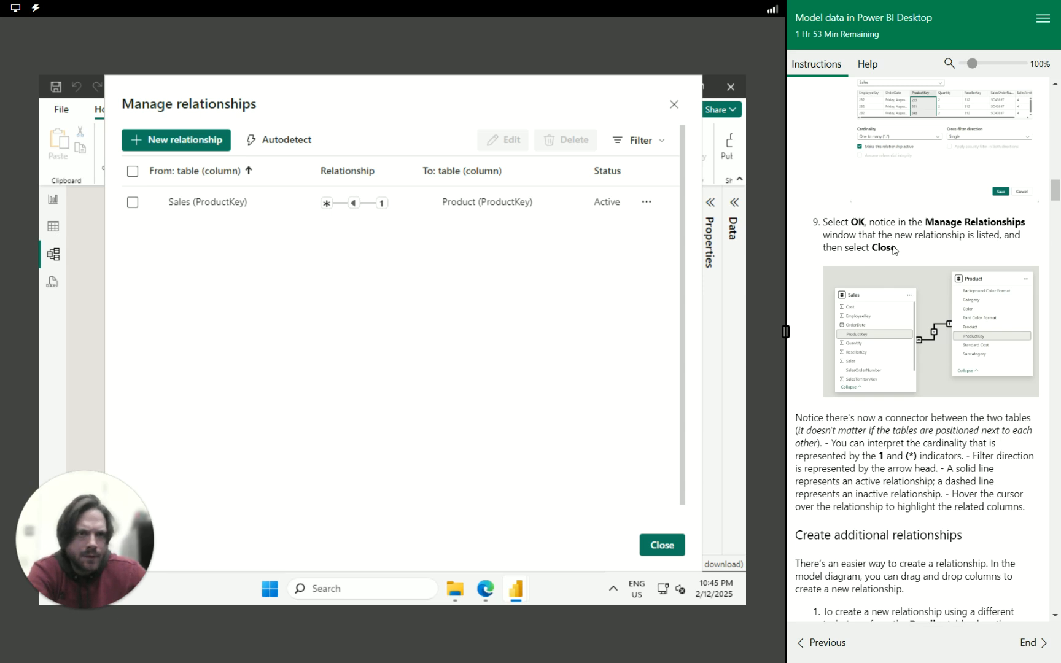
{"action": "left_click_drag", "start_coordinate": [926, 254], "coordinate": [825, 222]}
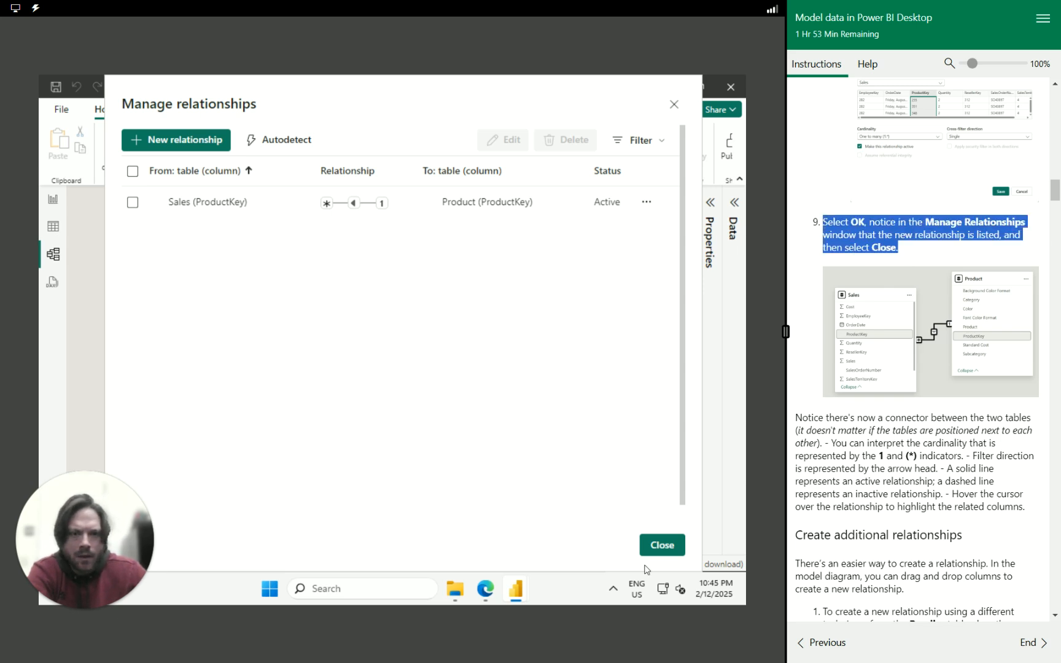
{"action": "left_click", "coordinate": [661, 545]}
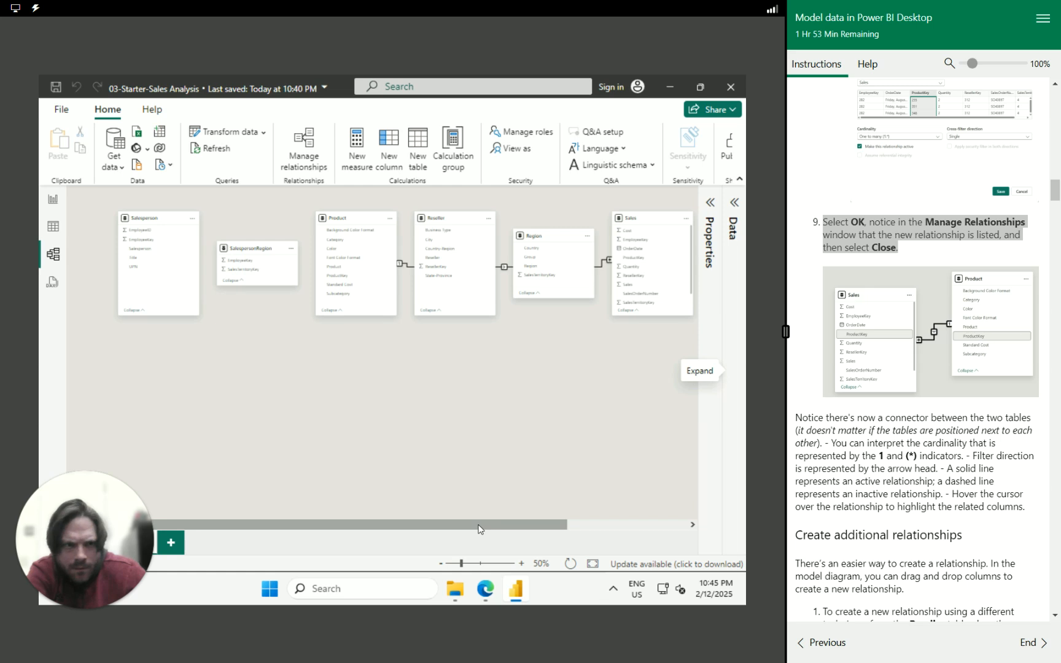
Rearrange the diagram with Sales beside Product, Region between Sales and Targets, and Reseller below Region and Targets.
{"action": "left_click_drag", "start_coordinate": [480, 529], "coordinate": [540, 529]}
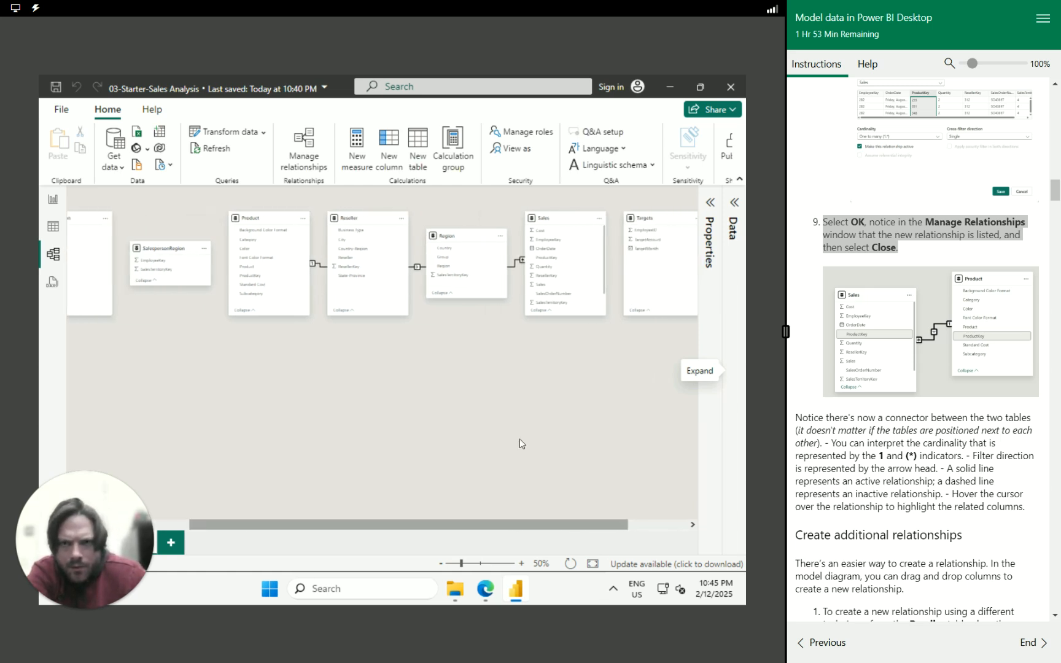
{"action": "left_click_drag", "start_coordinate": [575, 223], "coordinate": [382, 348]}
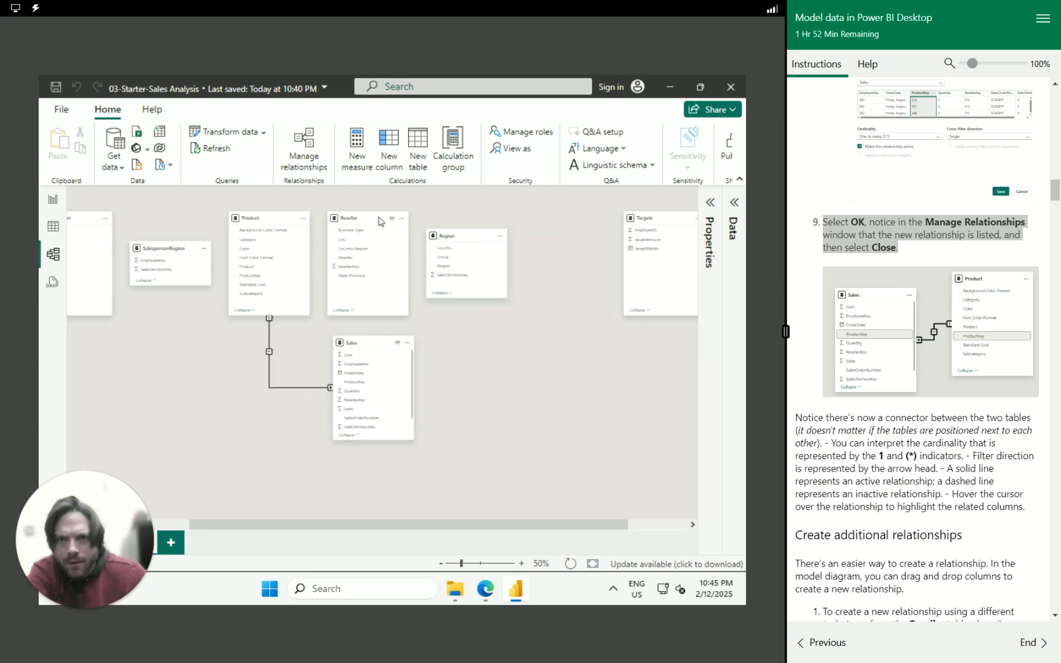
{"action": "left_click_drag", "start_coordinate": [371, 218], "coordinate": [636, 385]}
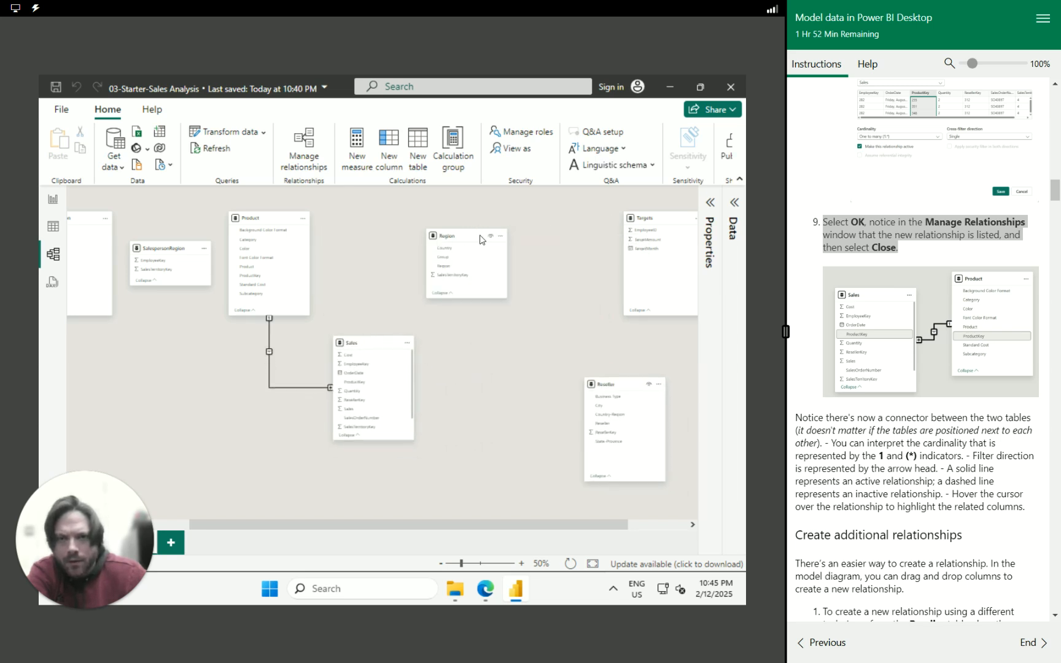
{"action": "left_click_drag", "start_coordinate": [480, 231], "coordinate": [581, 237]}
{"action": "left_click_drag", "start_coordinate": [378, 345], "coordinate": [434, 224]}
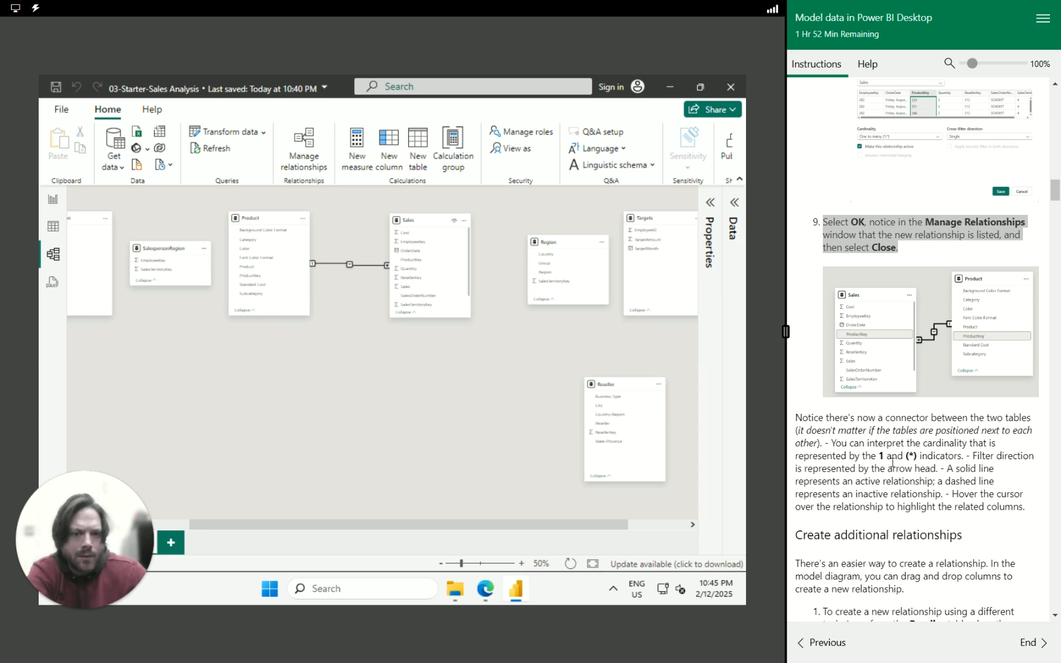
Read the lab's introduction to creating additional relationships and step 1 on linking the Reseller and Sales tables.
{"action": "scroll", "coordinate": [955, 430], "scroll_direction": "down", "scroll_amount": 3}
{"action": "scroll", "coordinate": [950, 500], "scroll_direction": "down", "scroll_amount": 3}
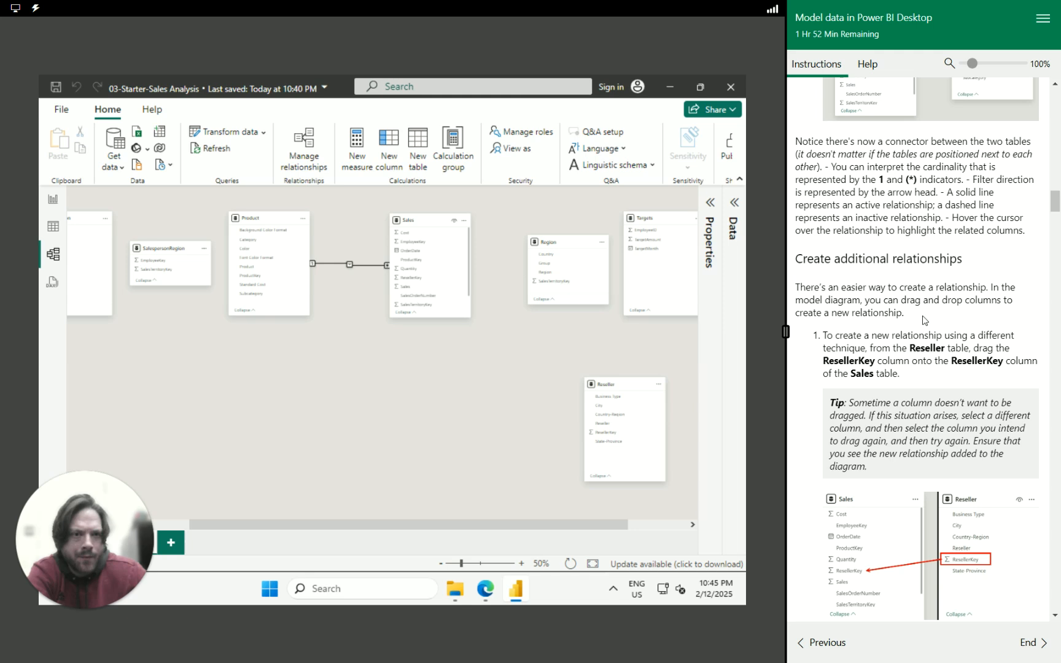
{"action": "left_click_drag", "start_coordinate": [905, 314], "coordinate": [790, 297]}
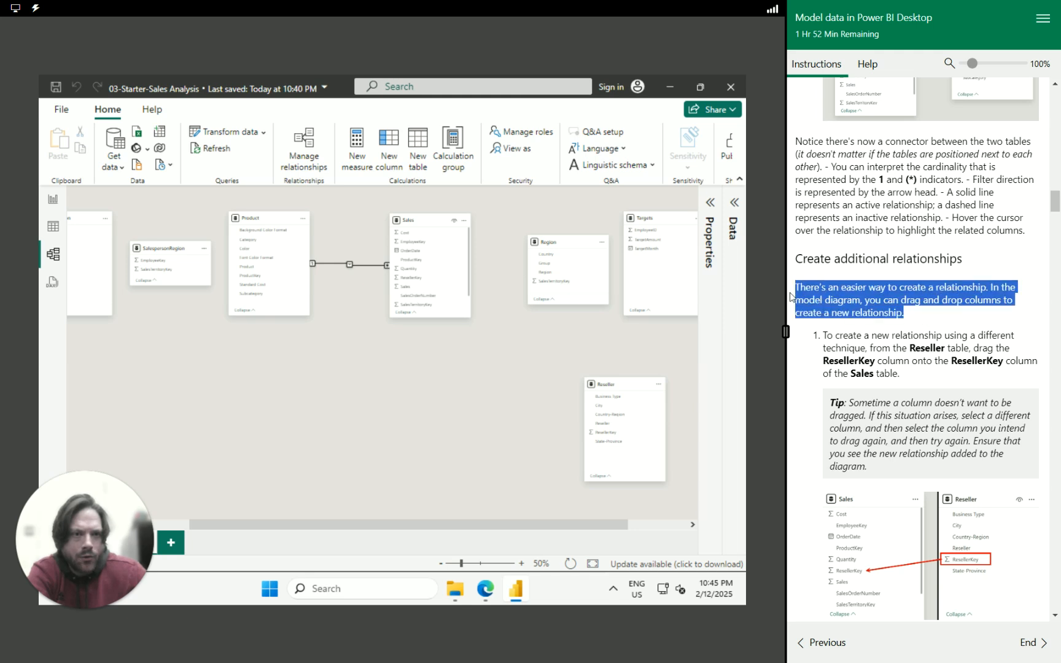
{"action": "left_click", "coordinate": [835, 342]}
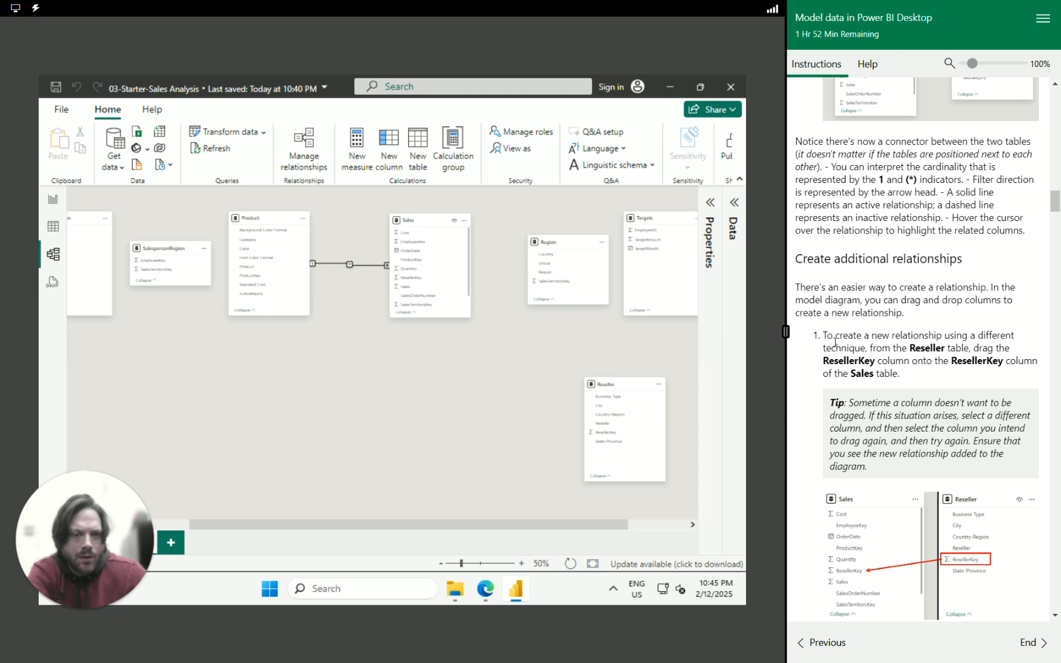
{"action": "left_click_drag", "start_coordinate": [823, 335], "coordinate": [1021, 351]}
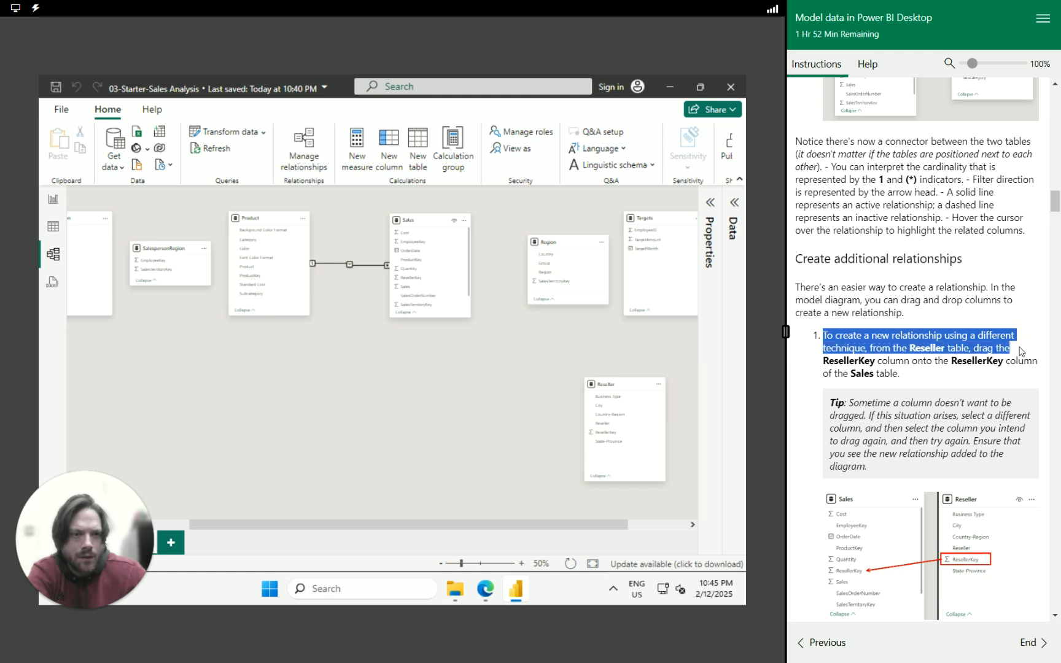
Start a new relationship by dropping the Reseller table's ResellerKey column onto ResellerKey in the Sales table.
{"action": "left_click", "coordinate": [736, 207]}
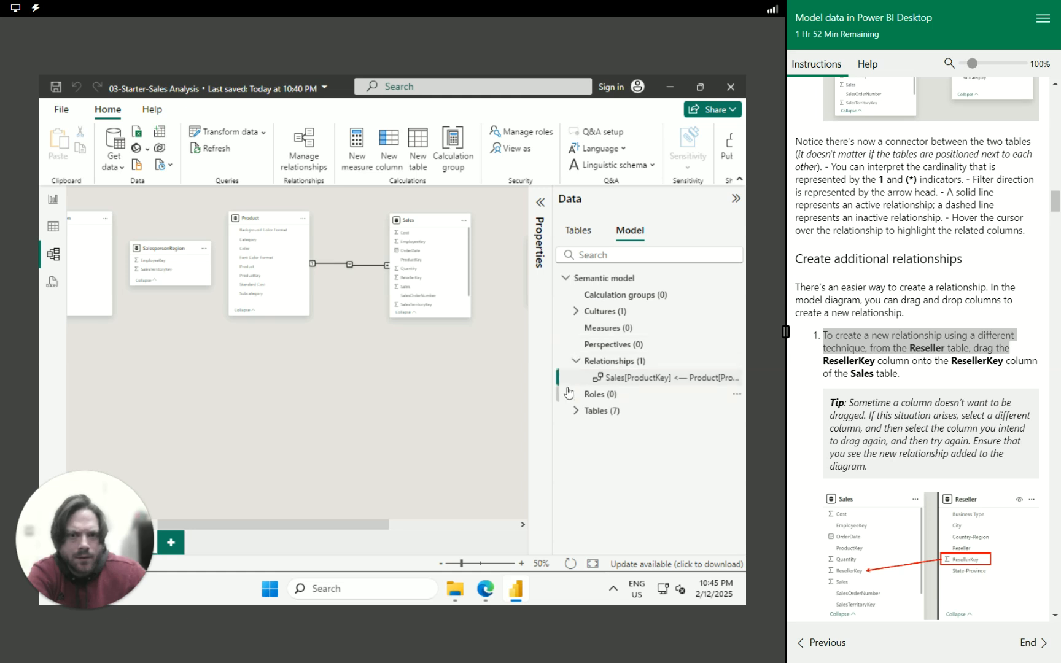
{"action": "left_click", "coordinate": [583, 232]}
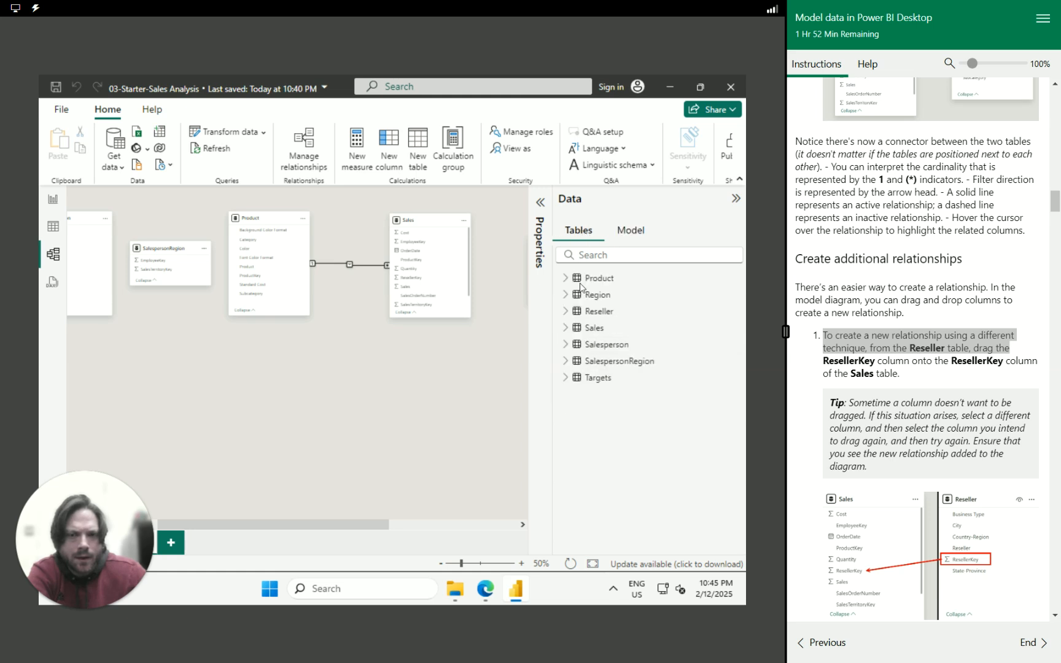
{"action": "left_click", "coordinate": [565, 311]}
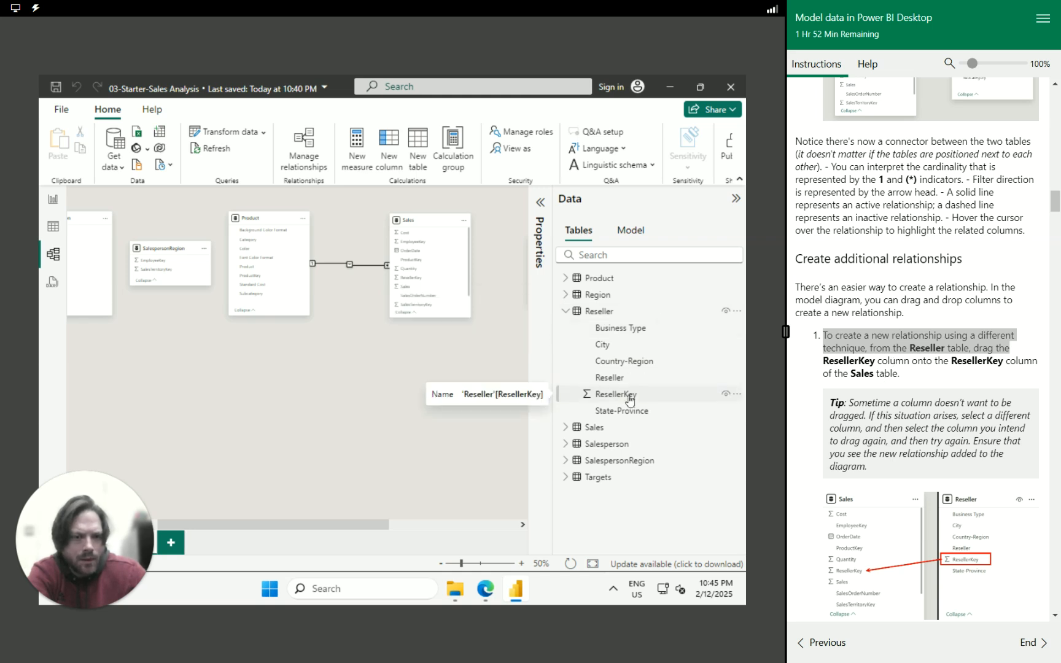
{"action": "left_click", "coordinate": [565, 428]}
{"action": "scroll", "coordinate": [646, 478], "scroll_direction": "down", "scroll_amount": 2}
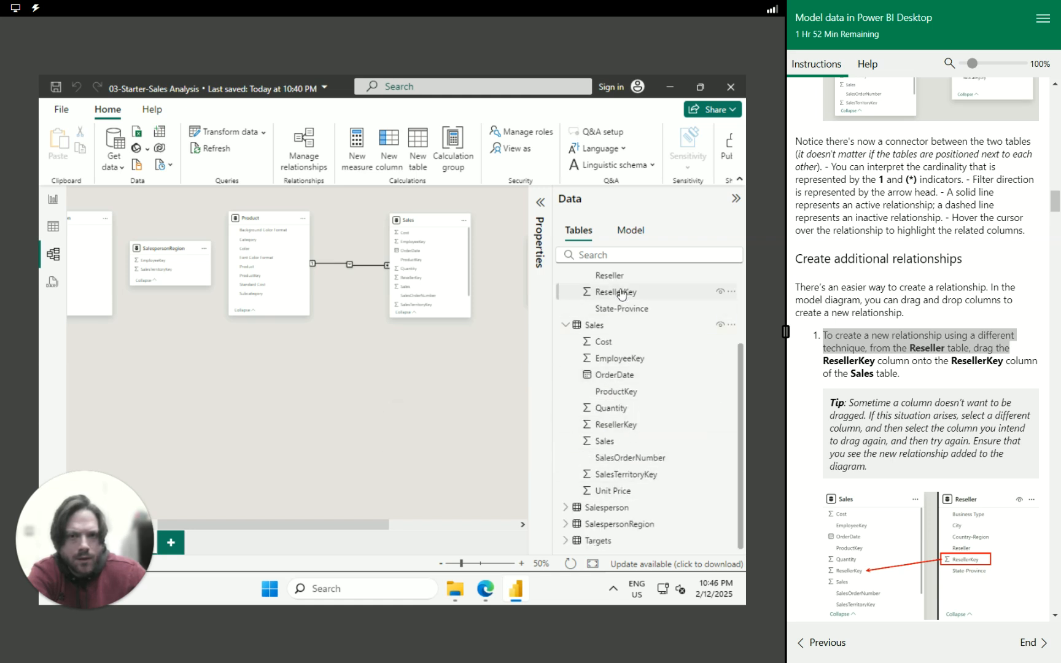
{"action": "left_click_drag", "start_coordinate": [622, 300], "coordinate": [618, 422]}
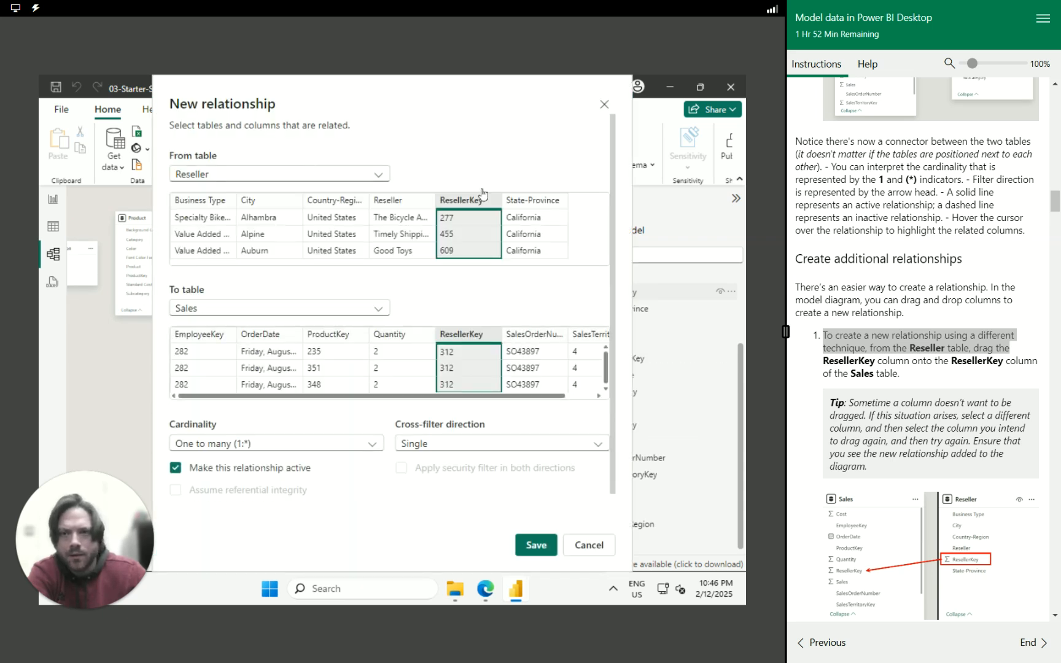
Read the lab tip and steps 2 and 3, and save the Reseller to Sales relationship.
{"action": "scroll", "coordinate": [933, 384], "scroll_direction": "down", "scroll_amount": 2}
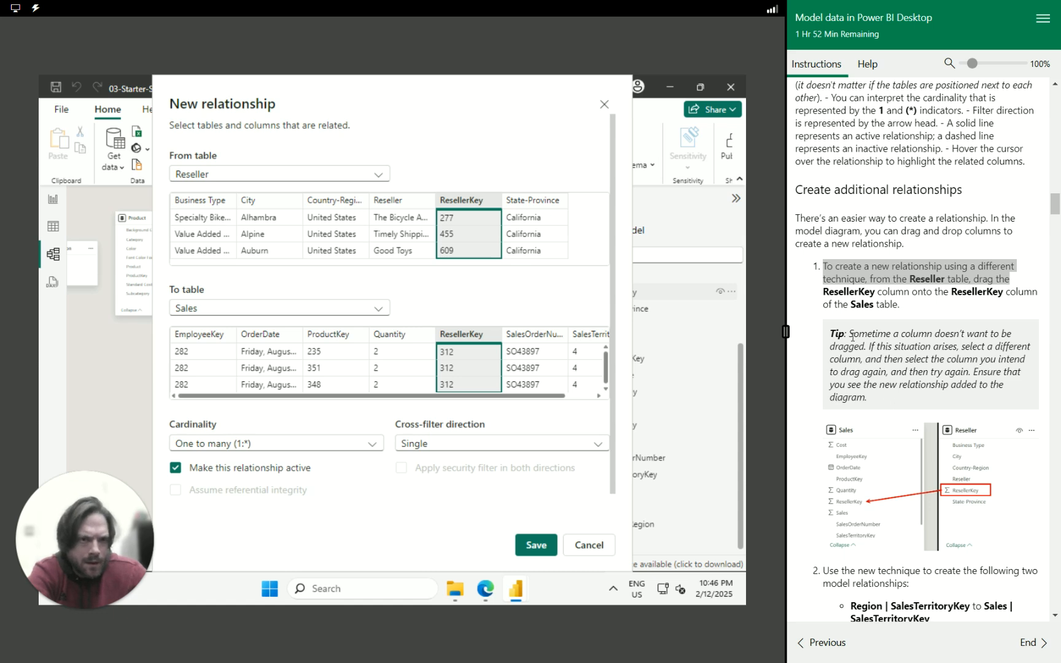
{"action": "left_click_drag", "start_coordinate": [886, 405], "coordinate": [837, 332]}
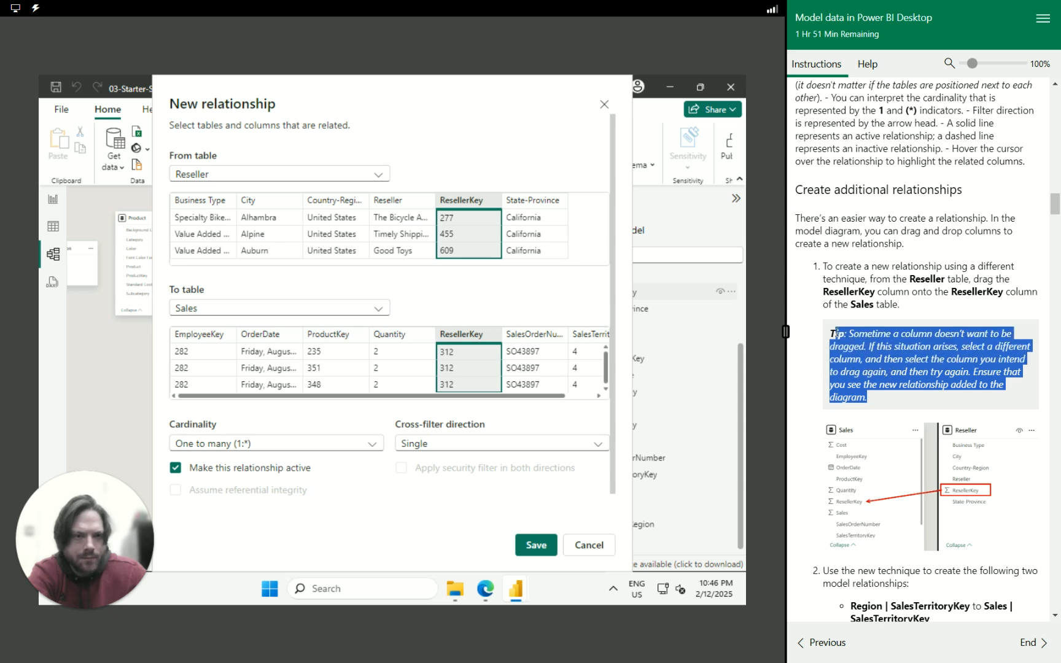
{"action": "scroll", "coordinate": [902, 310], "scroll_direction": "down", "scroll_amount": 6}
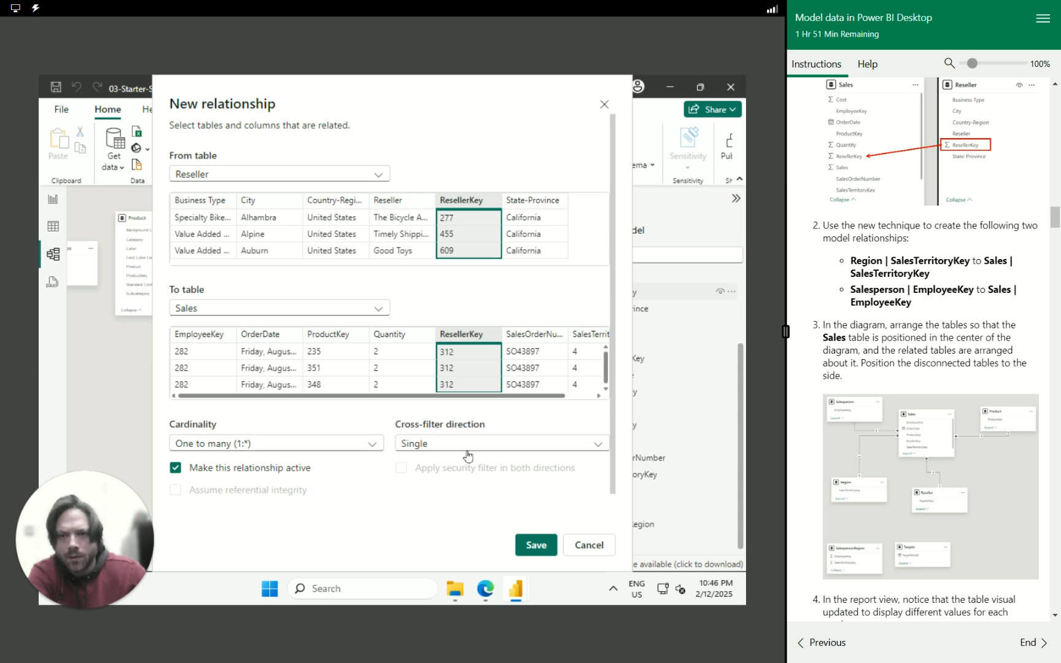
{"action": "left_click", "coordinate": [536, 545]}
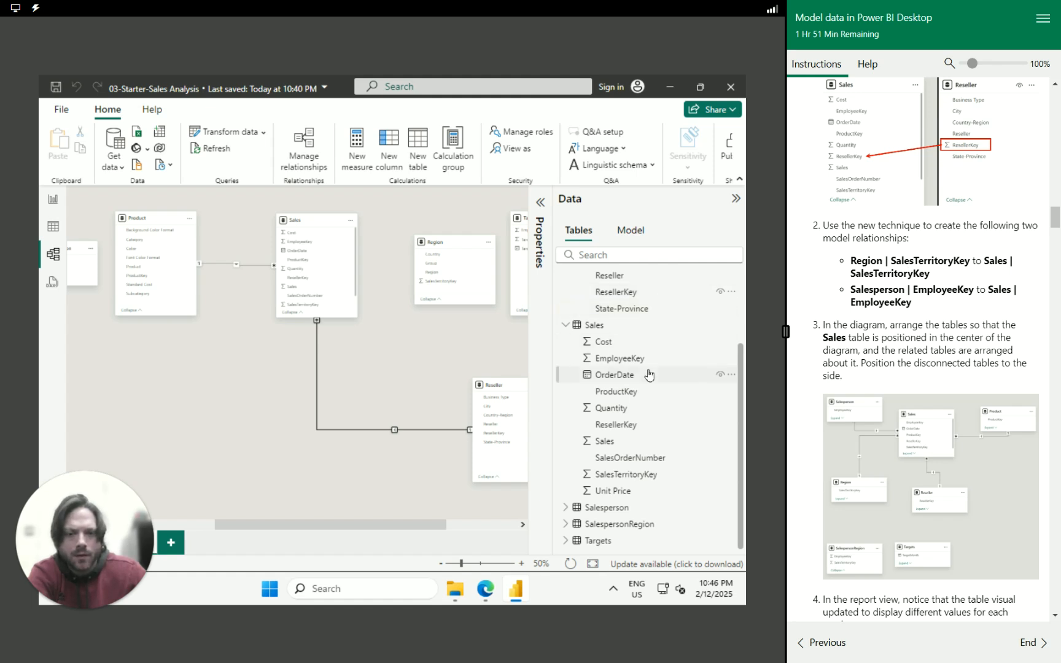
Create and save a one-to-many relationship from the Region table's SalesTerritoryKey to SalesTerritoryKey in Sales.
{"action": "scroll", "coordinate": [571, 516], "scroll_direction": "up", "scroll_amount": 2}
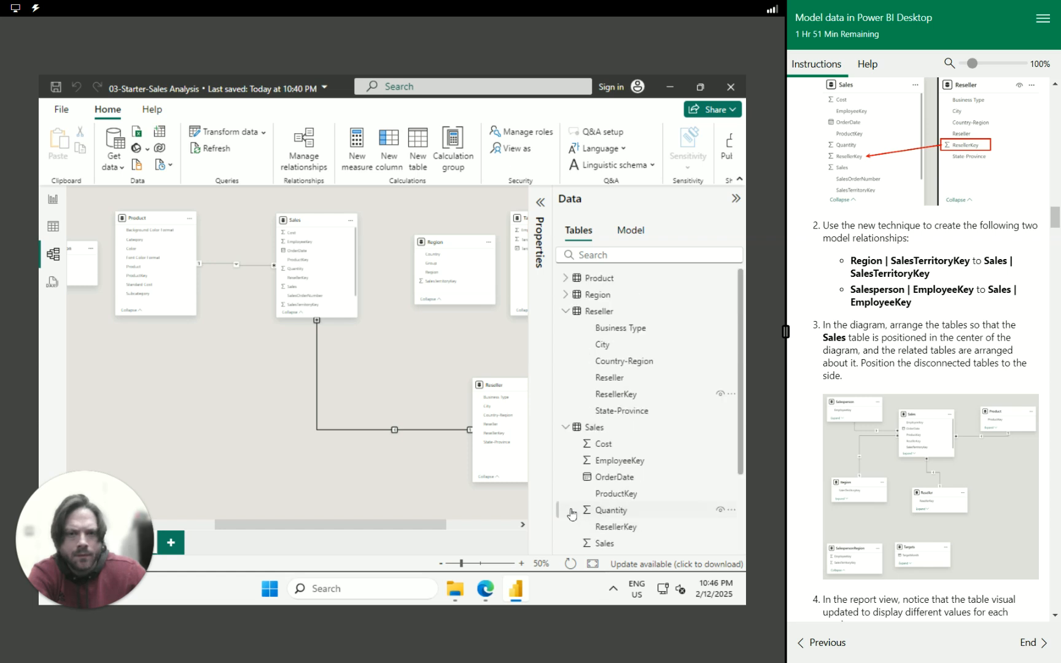
{"action": "left_click", "coordinate": [564, 311]}
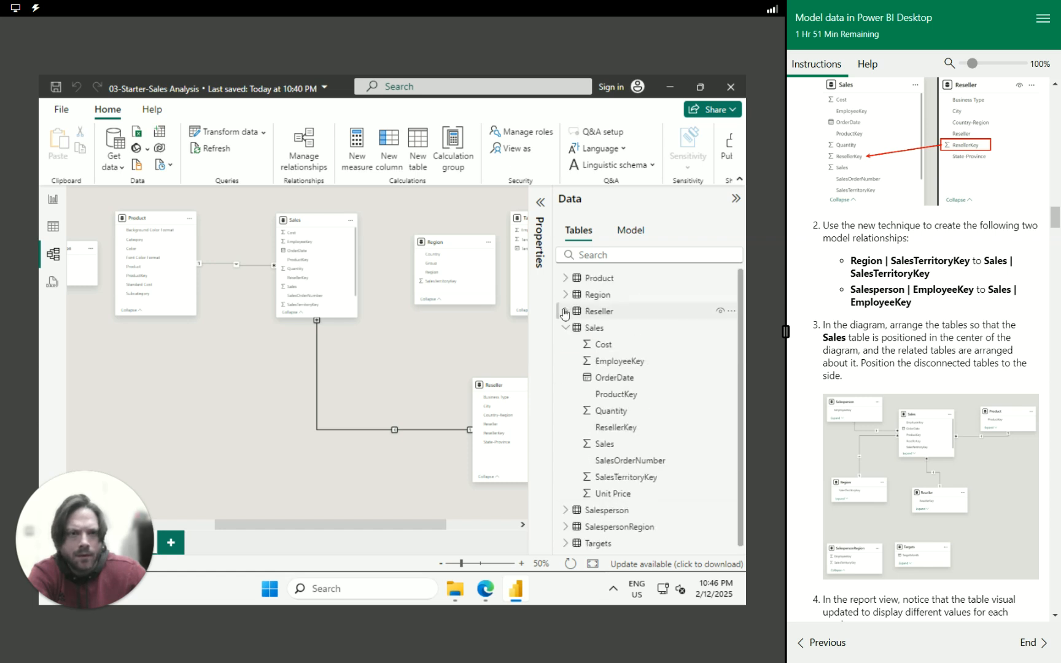
{"action": "left_click", "coordinate": [565, 295]}
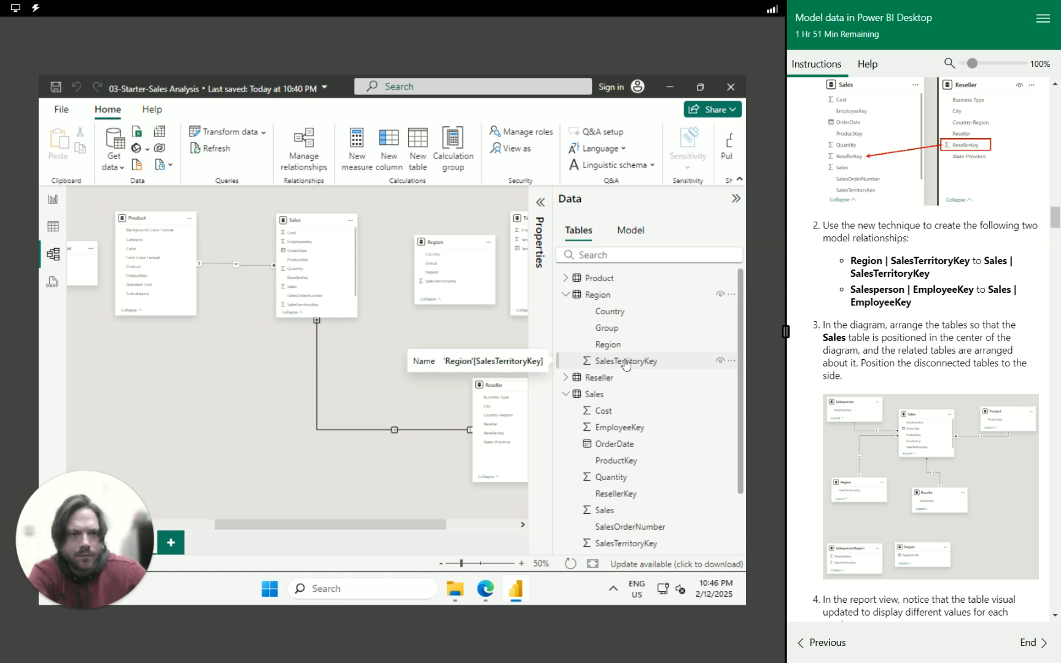
{"action": "scroll", "coordinate": [608, 427], "scroll_direction": "down", "scroll_amount": 2}
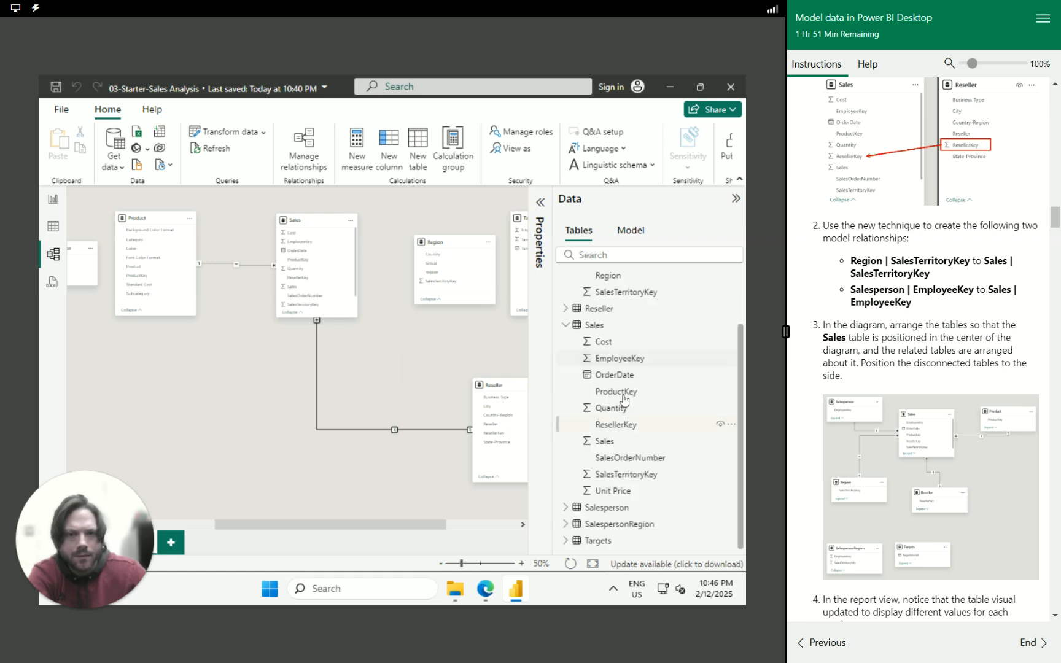
{"action": "left_click_drag", "start_coordinate": [627, 326], "coordinate": [623, 476]}
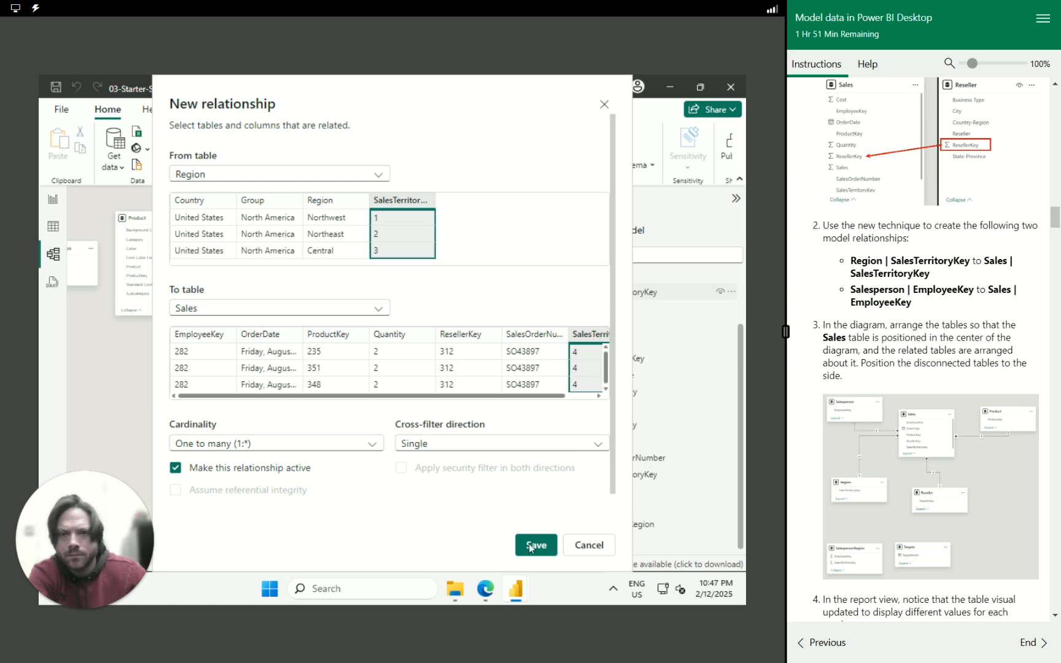
{"action": "left_click", "coordinate": [541, 544]}
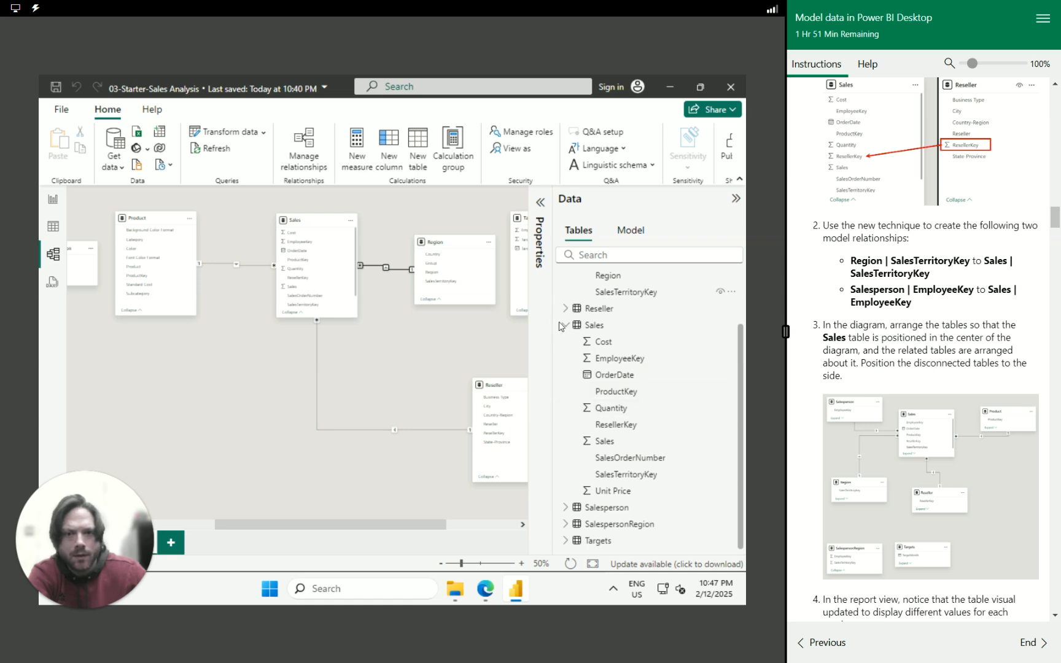
Create and save a relationship from the Salesperson table's EmployeeKey to EmployeeKey in the Sales table.
{"action": "left_click", "coordinate": [565, 325]}
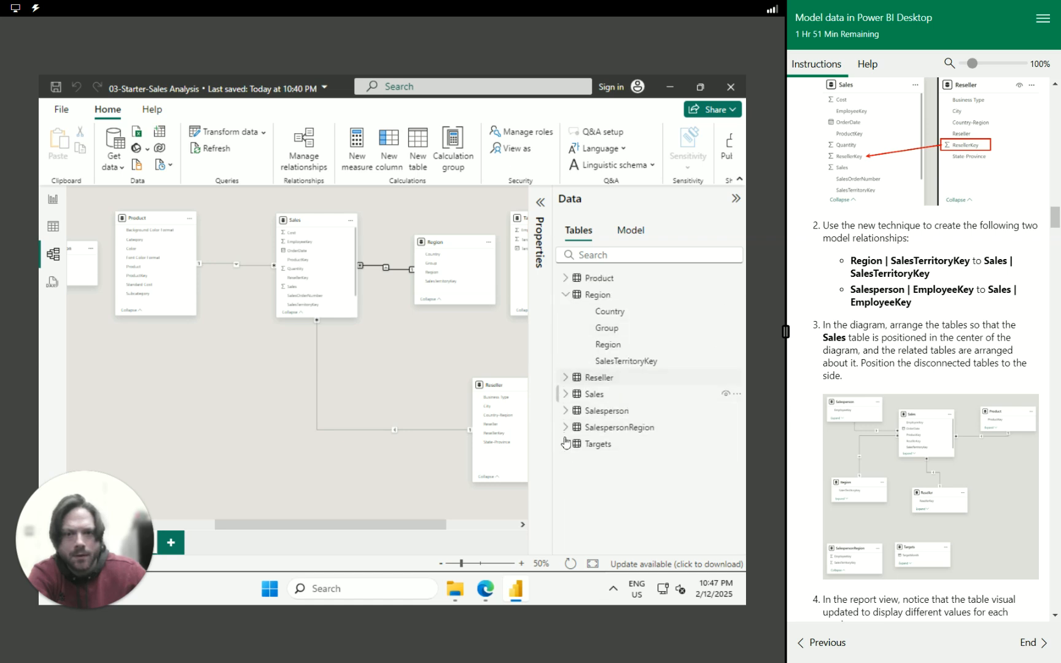
{"action": "left_click", "coordinate": [565, 410]}
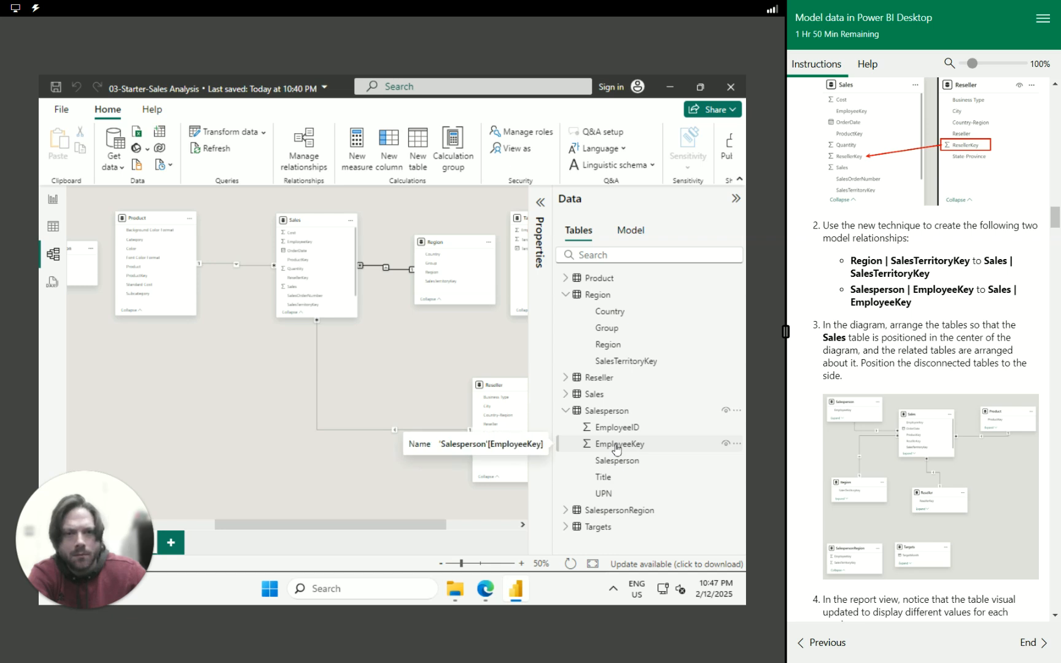
{"action": "left_click", "coordinate": [566, 394]}
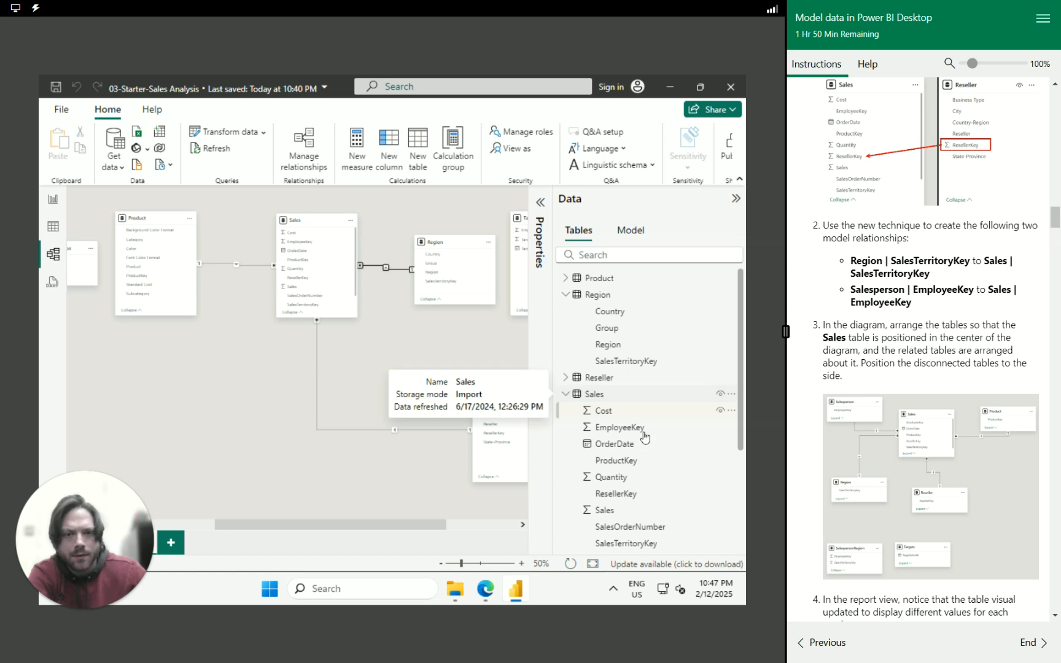
{"action": "scroll", "coordinate": [651, 448], "scroll_direction": "down", "scroll_amount": 3}
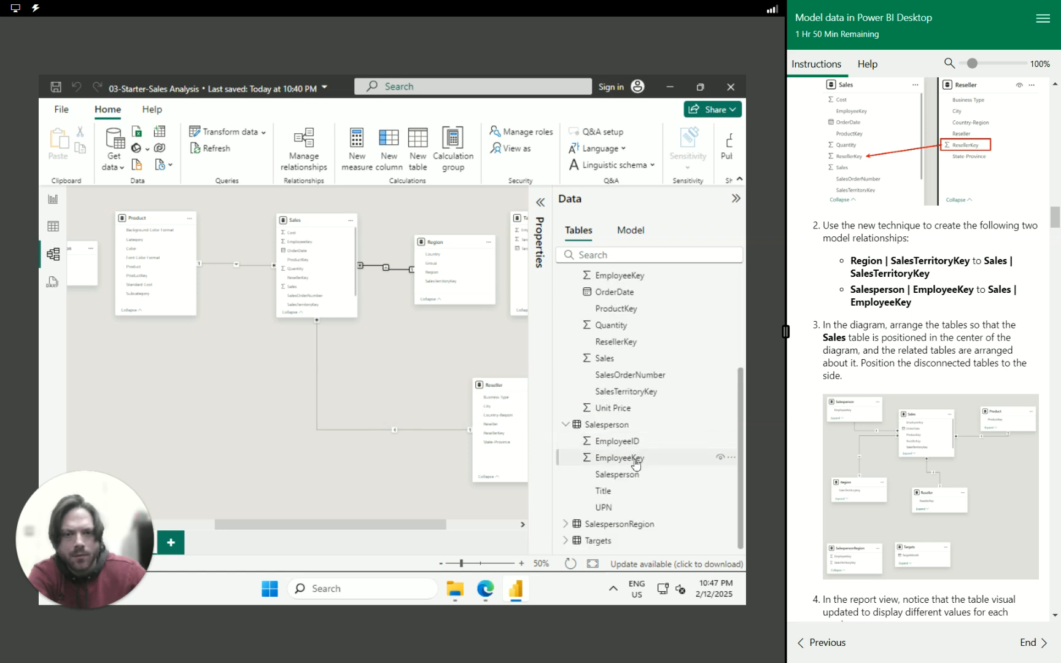
{"action": "left_click_drag", "start_coordinate": [635, 463], "coordinate": [641, 361]}
{"action": "left_click", "coordinate": [535, 546]}
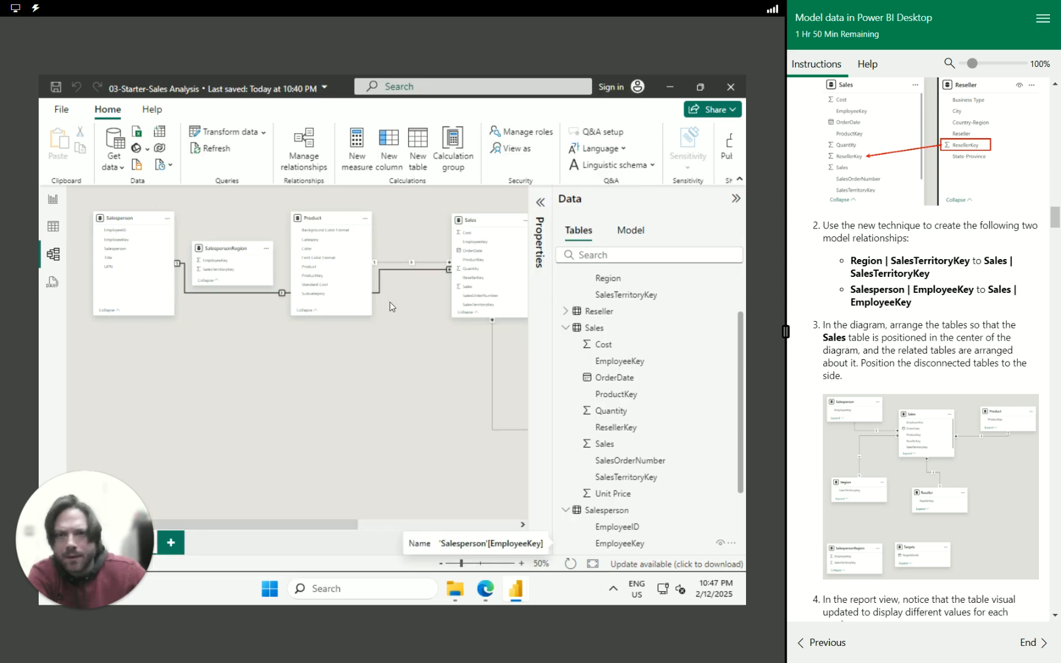
Arrange the related tables around Sales, with Product above it, Region and Reseller to its right, and Salesperson to its left.
{"action": "left_click_drag", "start_coordinate": [485, 225], "coordinate": [305, 389]}
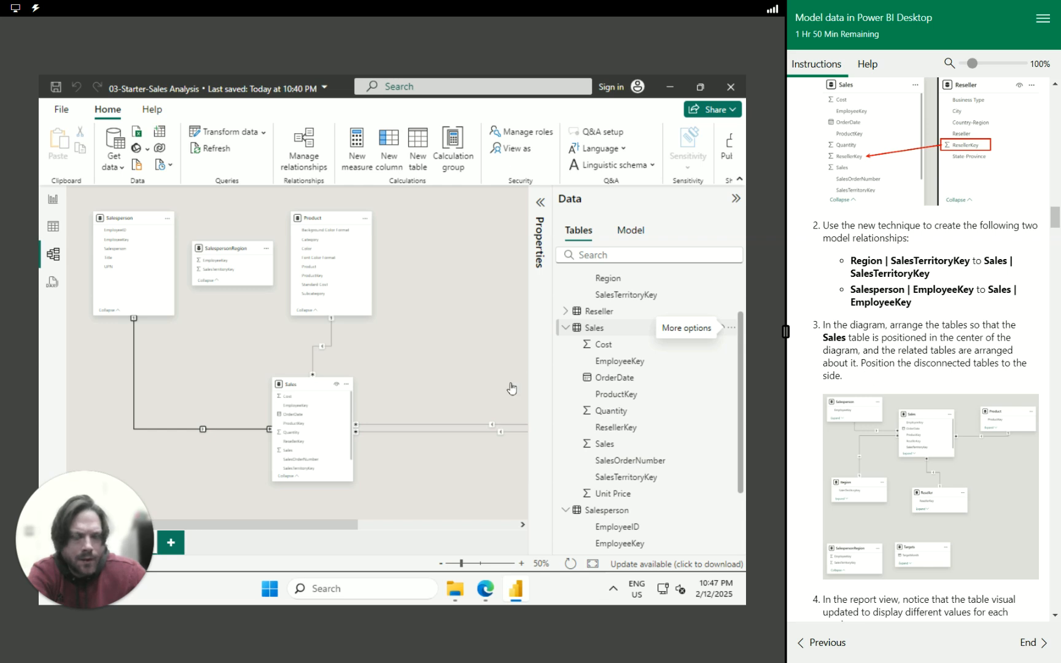
{"action": "left_click", "coordinate": [392, 527]}
{"action": "left_click_drag", "start_coordinate": [447, 411], "coordinate": [230, 480]}
{"action": "left_click_drag", "start_coordinate": [425, 247], "coordinate": [261, 233]}
{"action": "left_click_drag", "start_coordinate": [315, 528], "coordinate": [153, 488]}
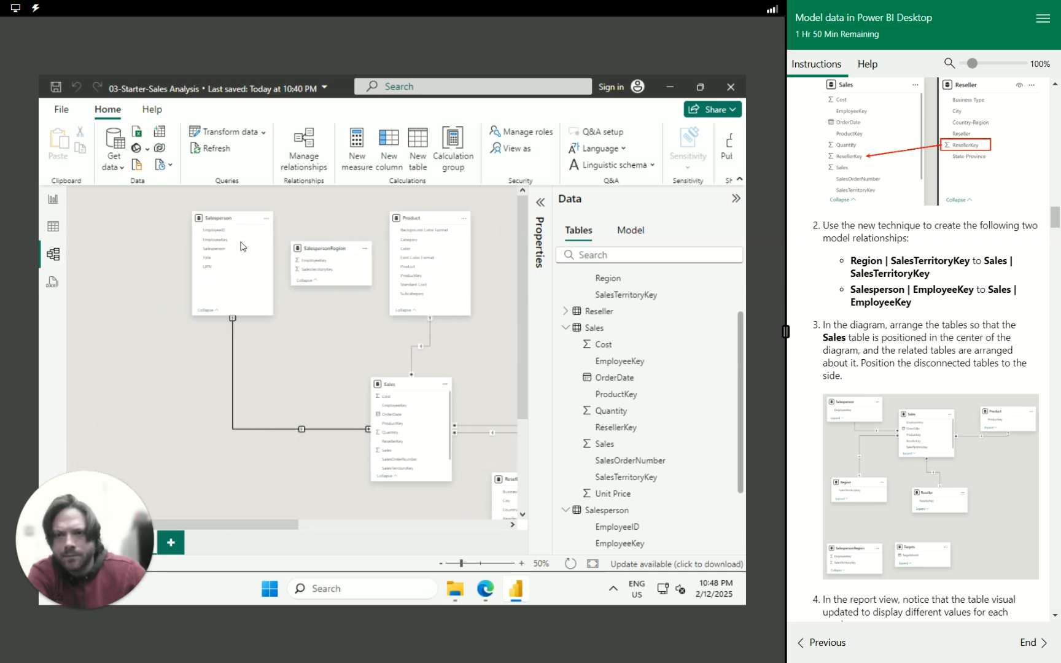
{"action": "left_click_drag", "start_coordinate": [247, 222], "coordinate": [197, 314]}
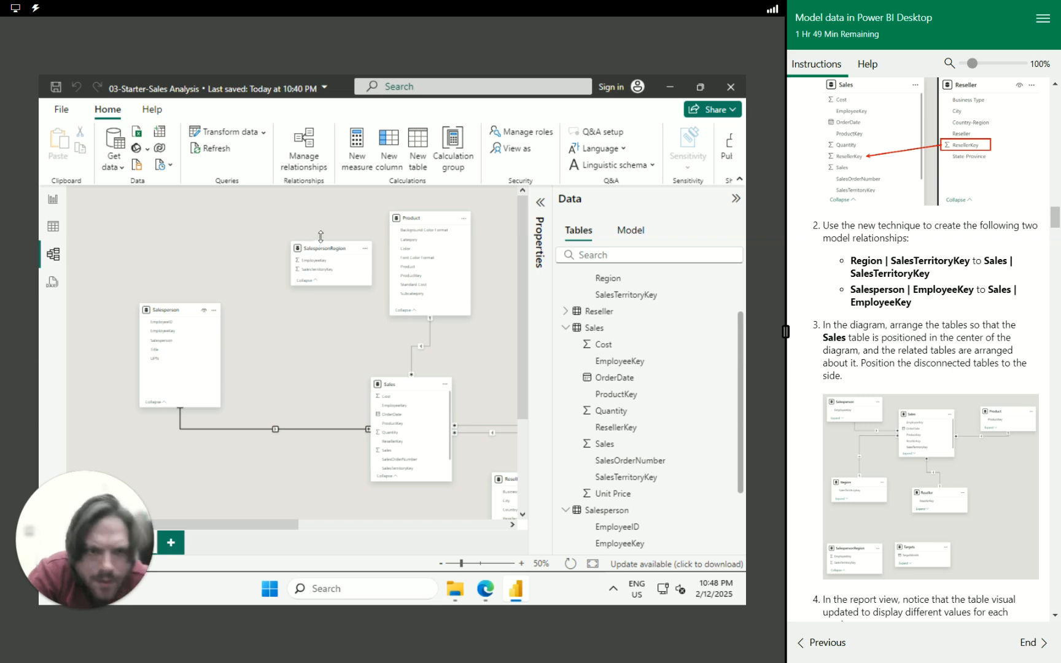
Move the disconnected Targets table across the diagram to sit beside SalespersonRegion, above Salesperson.
{"action": "left_click_drag", "start_coordinate": [278, 525], "coordinate": [480, 522]}
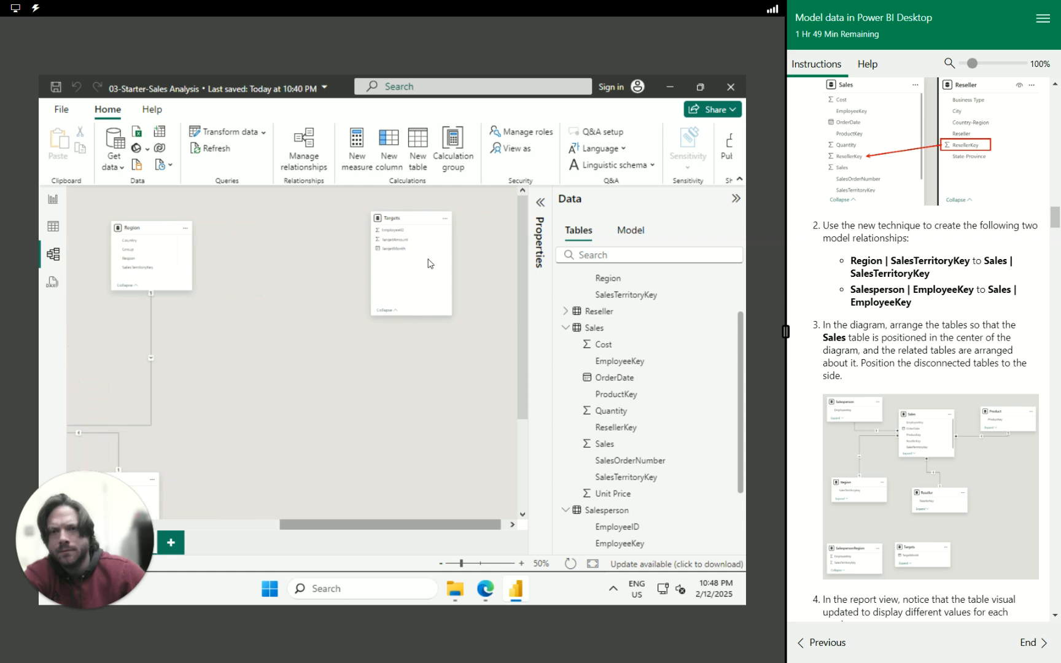
{"action": "left_click_drag", "start_coordinate": [205, 309], "coordinate": [103, 290]}
{"action": "left_click_drag", "start_coordinate": [246, 525], "coordinate": [210, 521]}
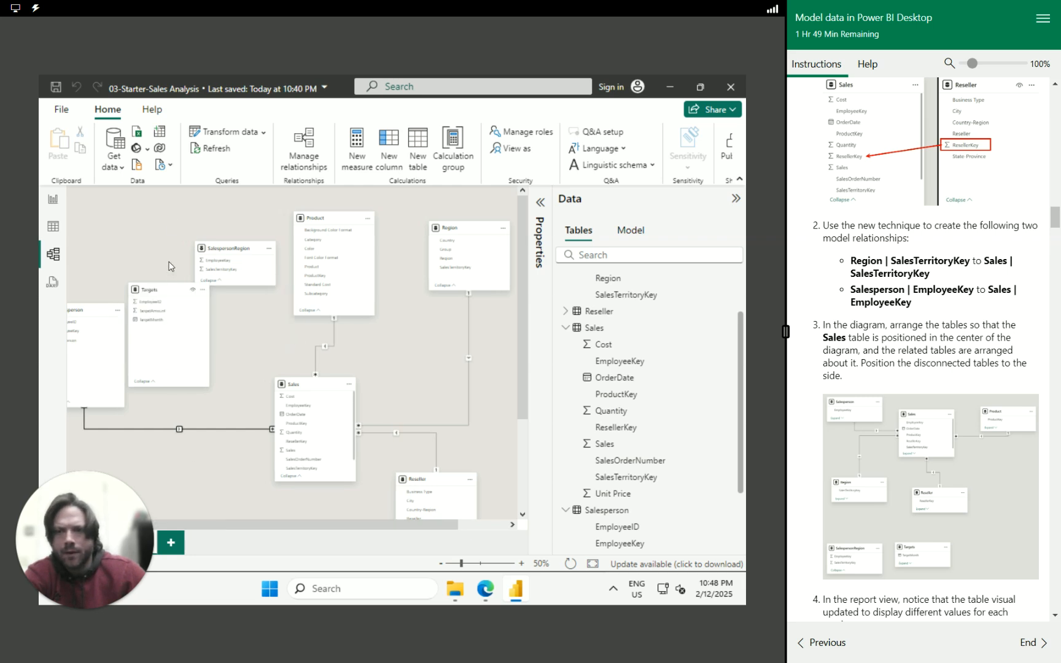
{"action": "left_click_drag", "start_coordinate": [173, 293], "coordinate": [138, 222]}
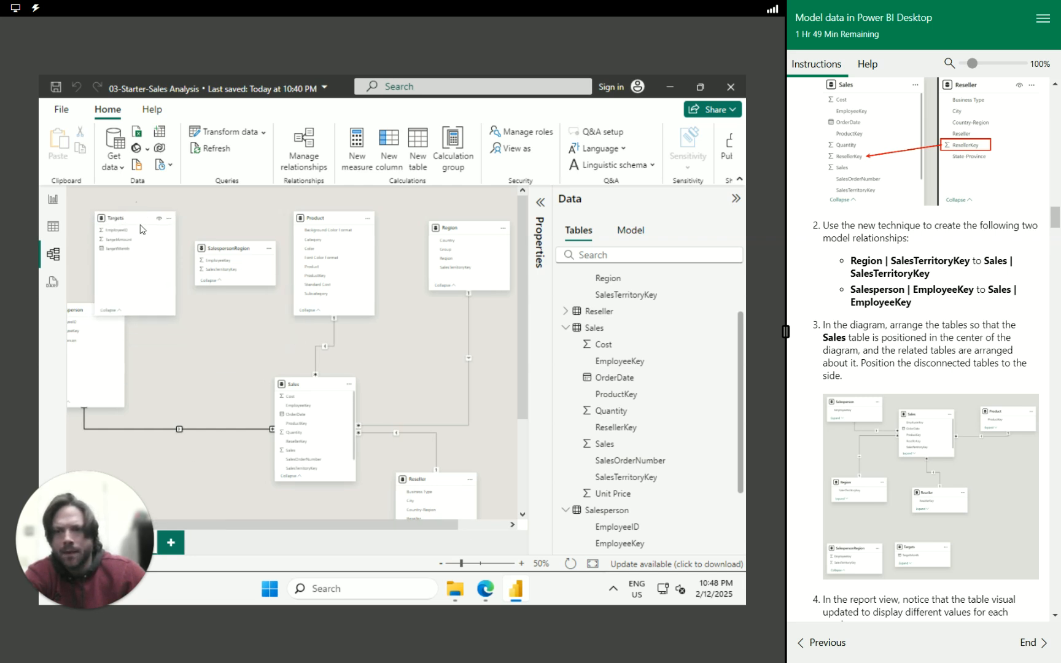
Review the model layout against the lab image, and compare the category sales table in Report view with lab step 4.
{"action": "scroll", "coordinate": [280, 424], "scroll_direction": "down", "scroll_amount": 1}
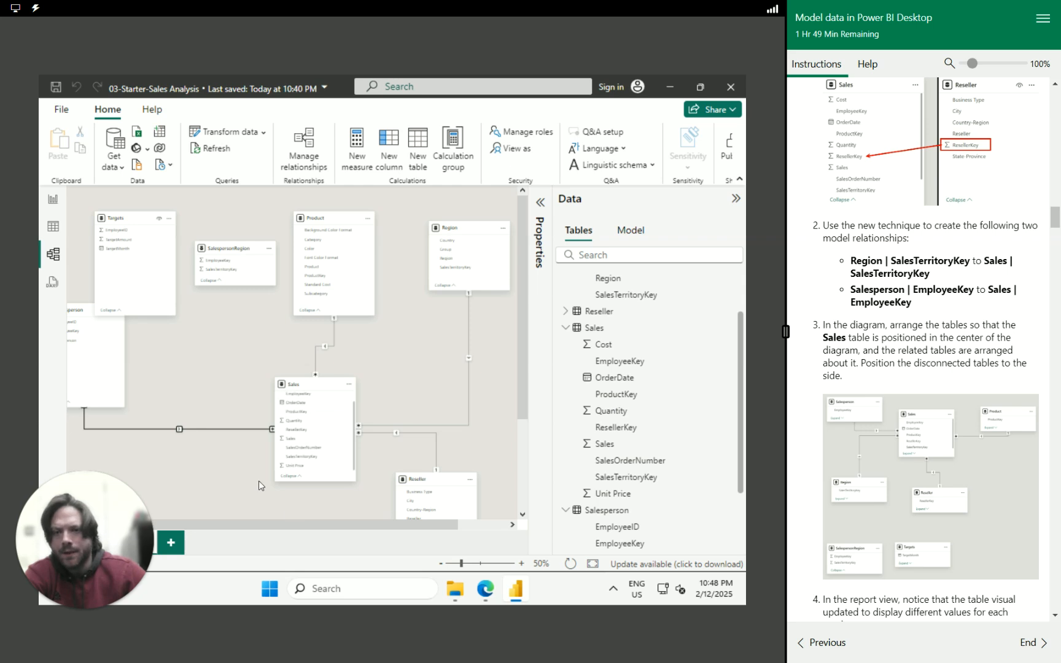
{"action": "scroll", "coordinate": [526, 418], "scroll_direction": "down", "scroll_amount": 1}
{"action": "scroll", "coordinate": [526, 417], "scroll_direction": "down", "scroll_amount": 5}
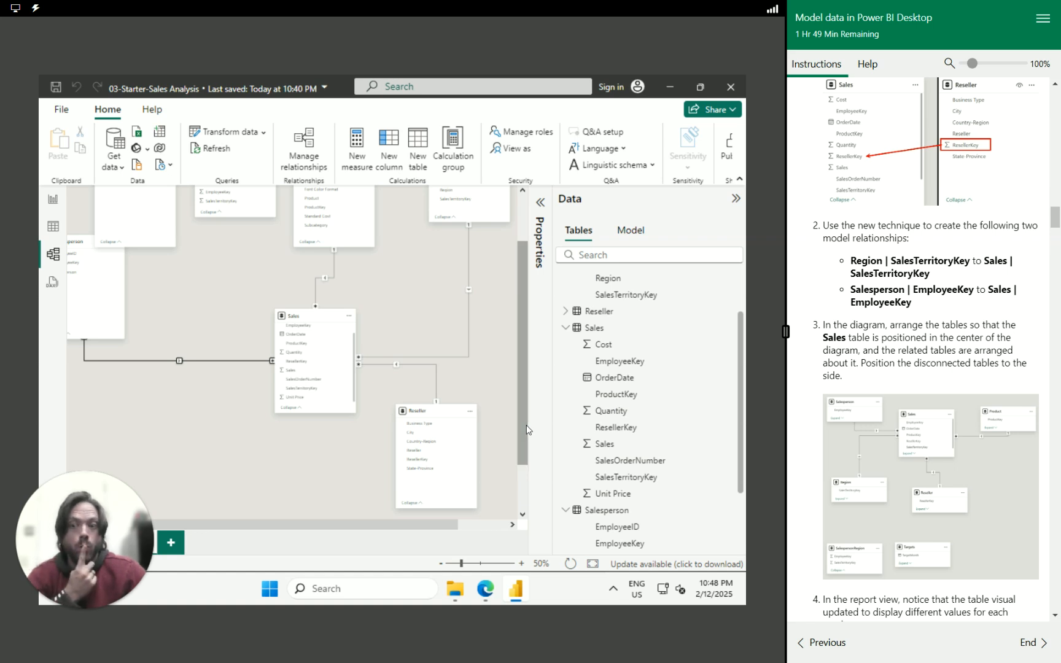
{"action": "scroll", "coordinate": [909, 495], "scroll_direction": "down", "scroll_amount": 3}
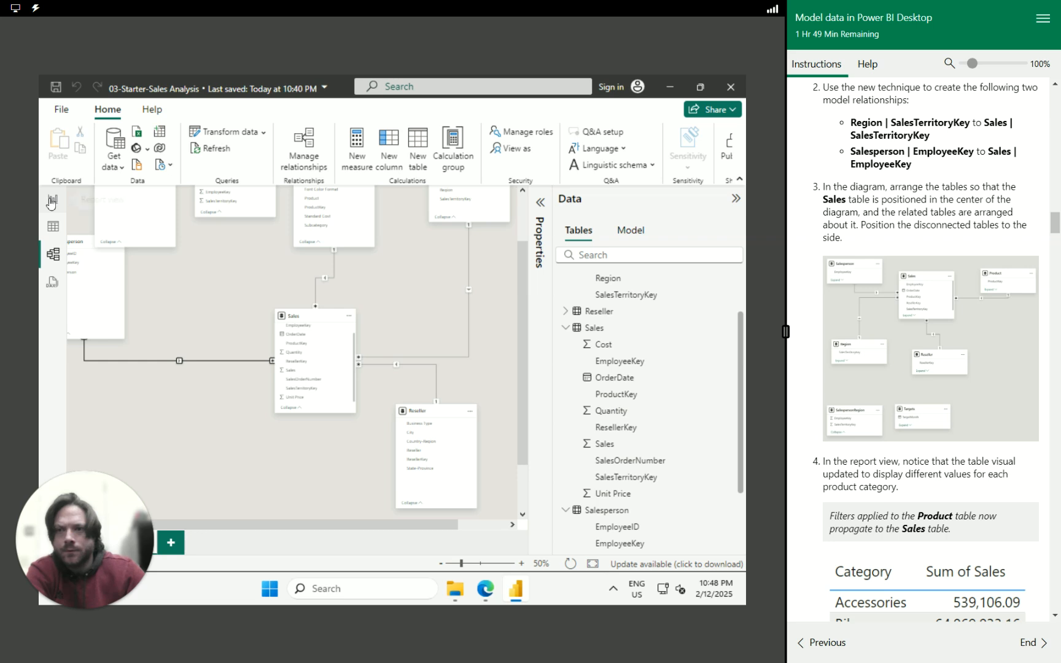
{"action": "left_click", "coordinate": [52, 200]}
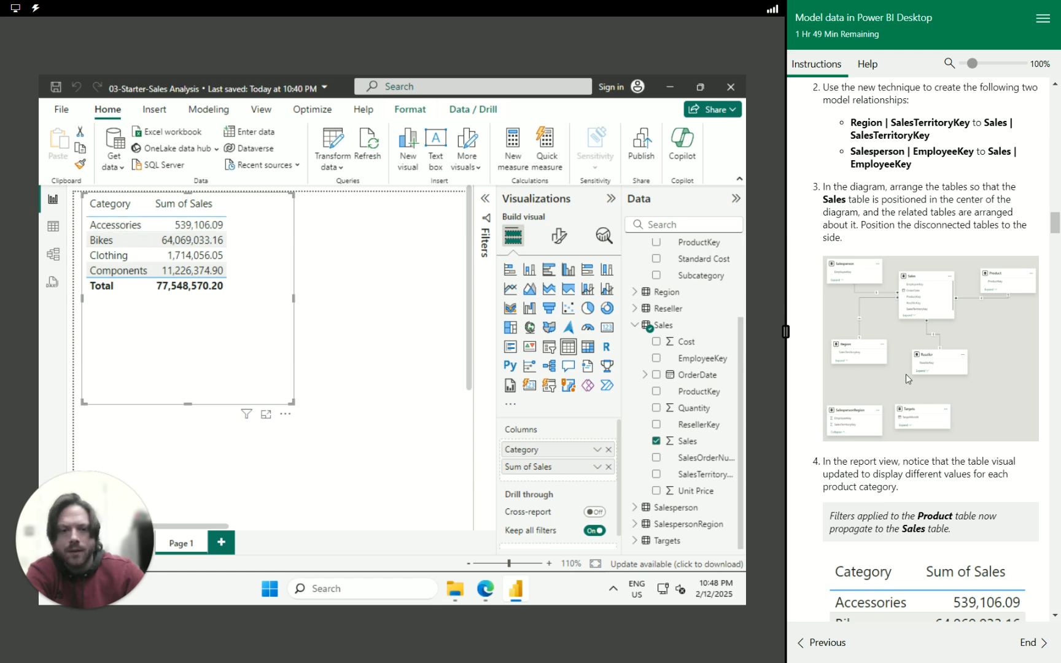
{"action": "scroll", "coordinate": [919, 447], "scroll_direction": "down", "scroll_amount": 3}
{"action": "scroll", "coordinate": [919, 447], "scroll_direction": "down", "scroll_amount": 2}
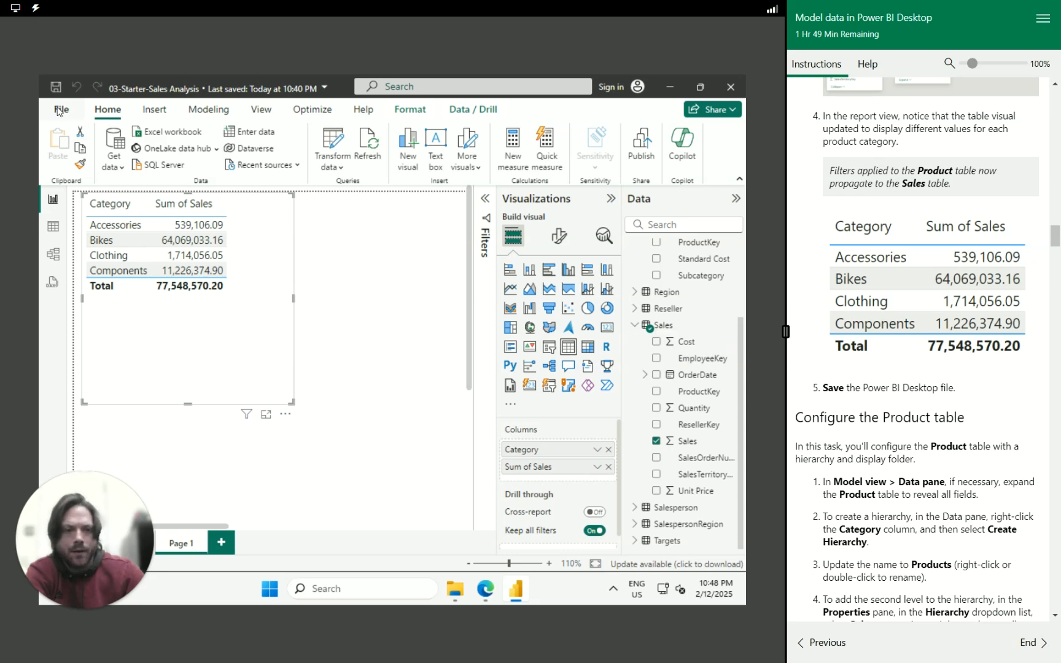
Save the Power BI file and read the lab's first instructions for configuring the Product table.
{"action": "left_click", "coordinate": [59, 110]}
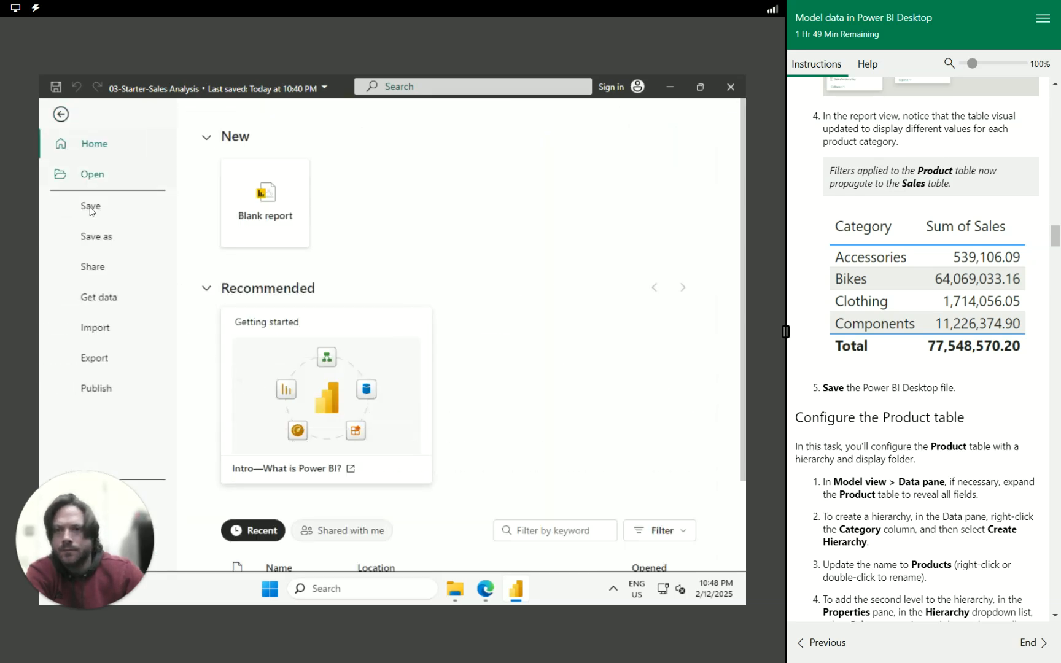
{"action": "left_click", "coordinate": [91, 211]}
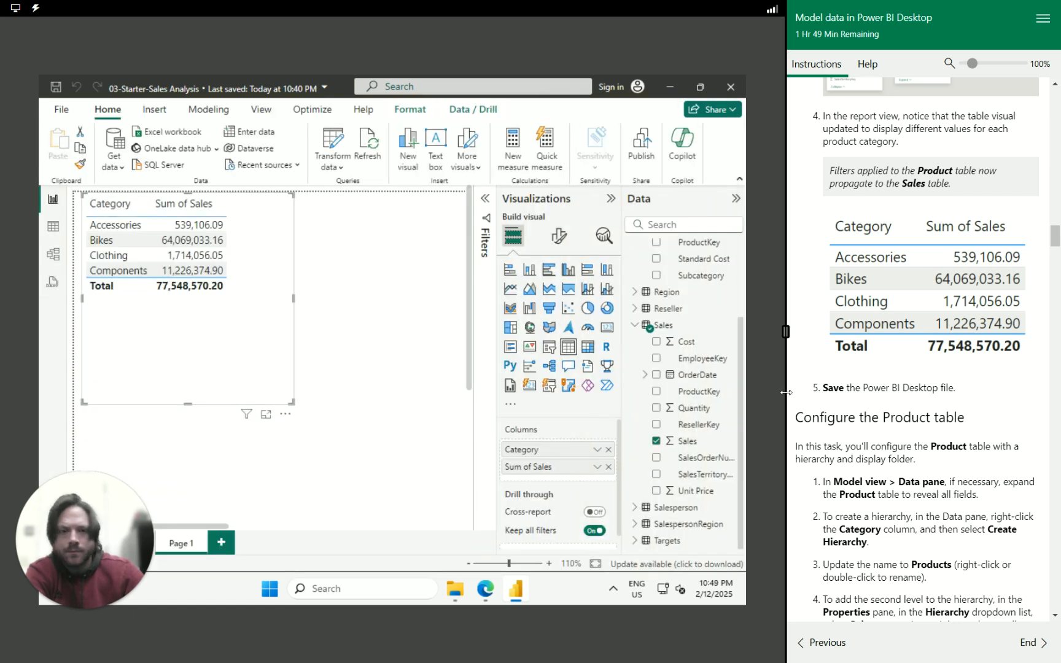
{"action": "scroll", "coordinate": [876, 446], "scroll_direction": "down", "scroll_amount": 3}
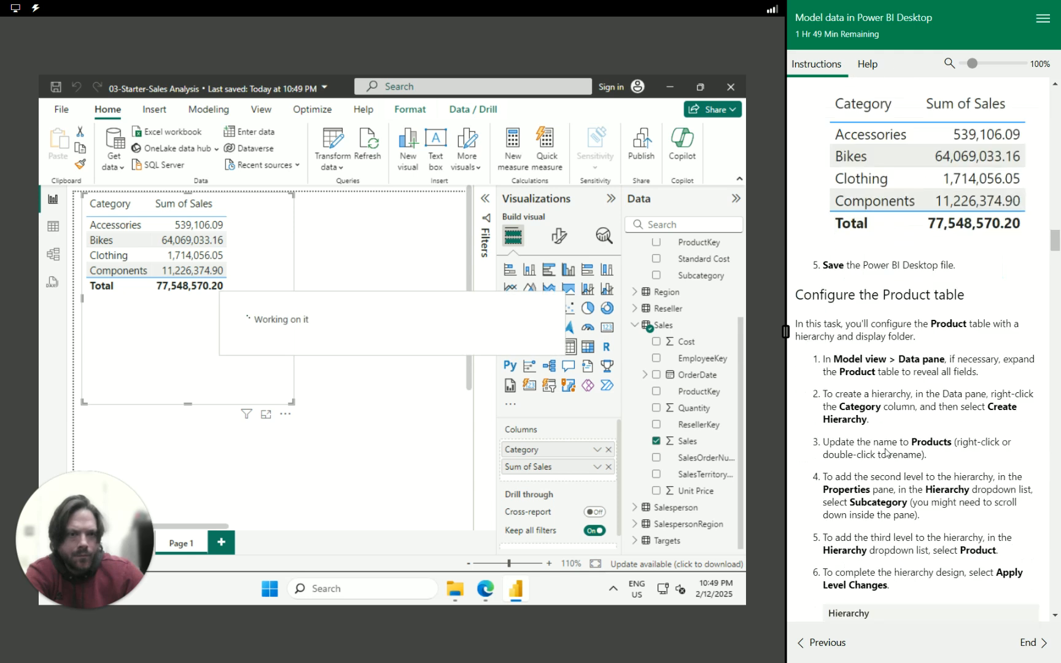
{"action": "left_click_drag", "start_coordinate": [930, 324], "coordinate": [792, 282]}
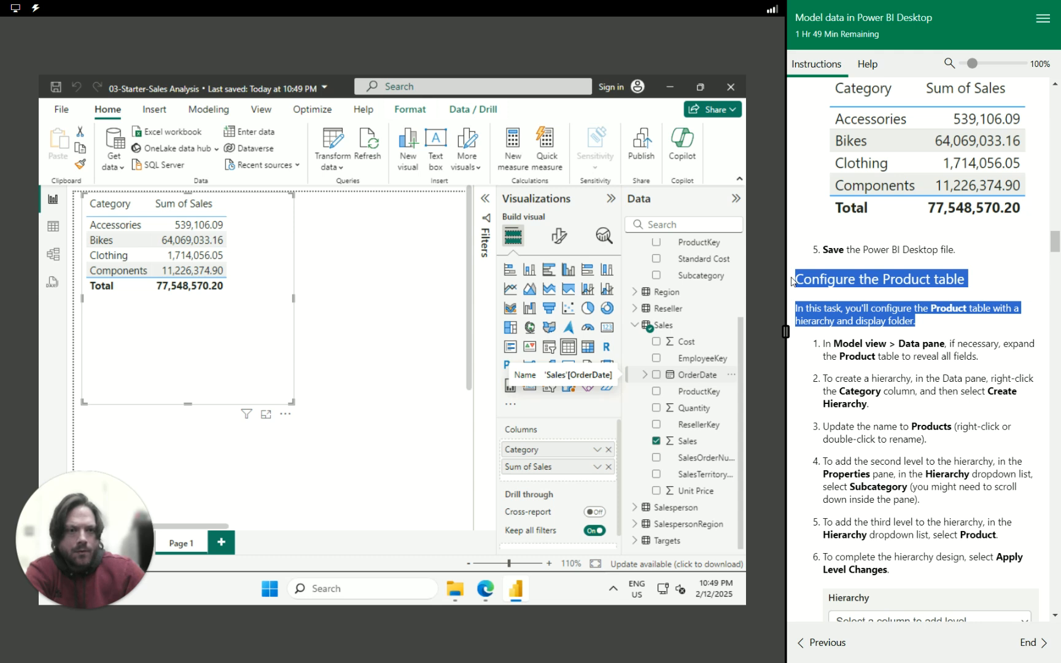
{"action": "scroll", "coordinate": [896, 367], "scroll_direction": "down", "scroll_amount": 2}
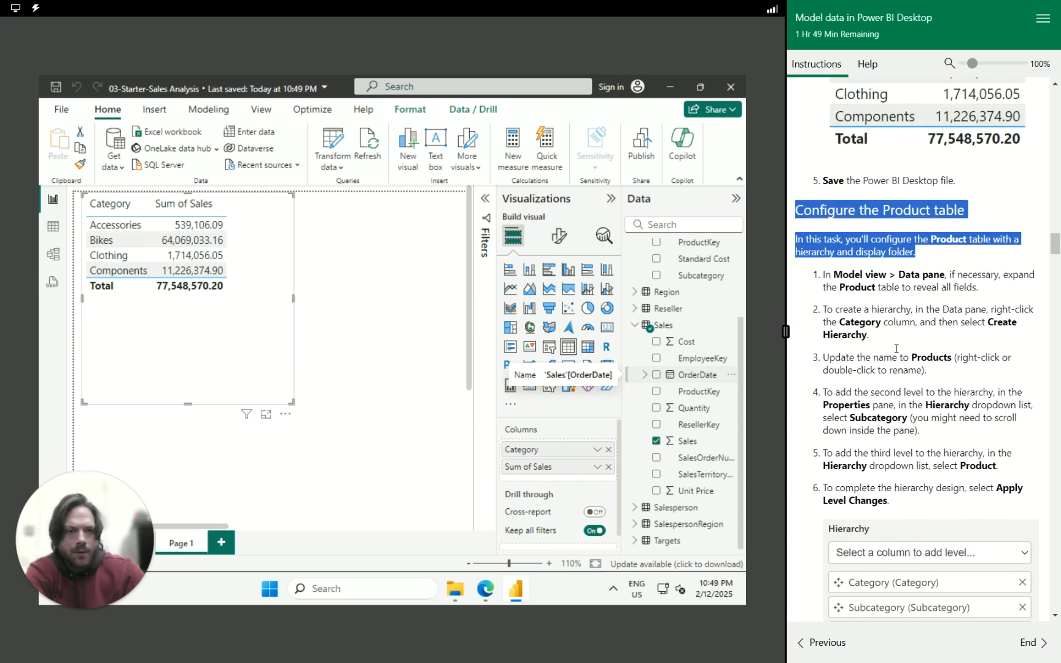
{"action": "left_click_drag", "start_coordinate": [830, 276], "coordinate": [1013, 292]}
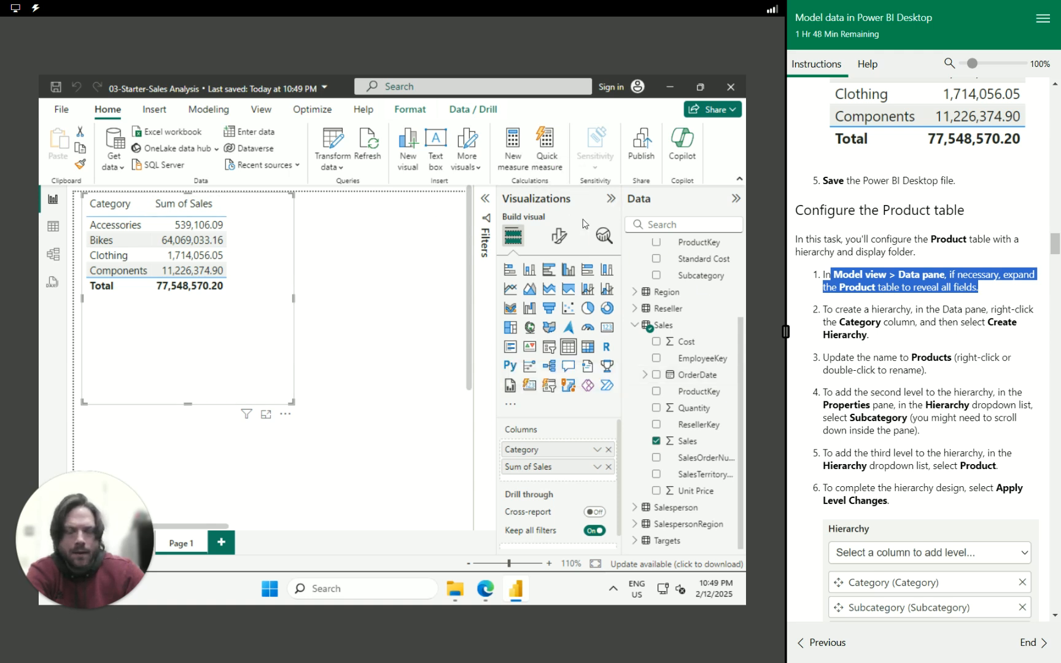
Switch to Model view, collapse the Sales and Region tables, and expand the Product table to show all its fields.
{"action": "left_click", "coordinate": [611, 200]}
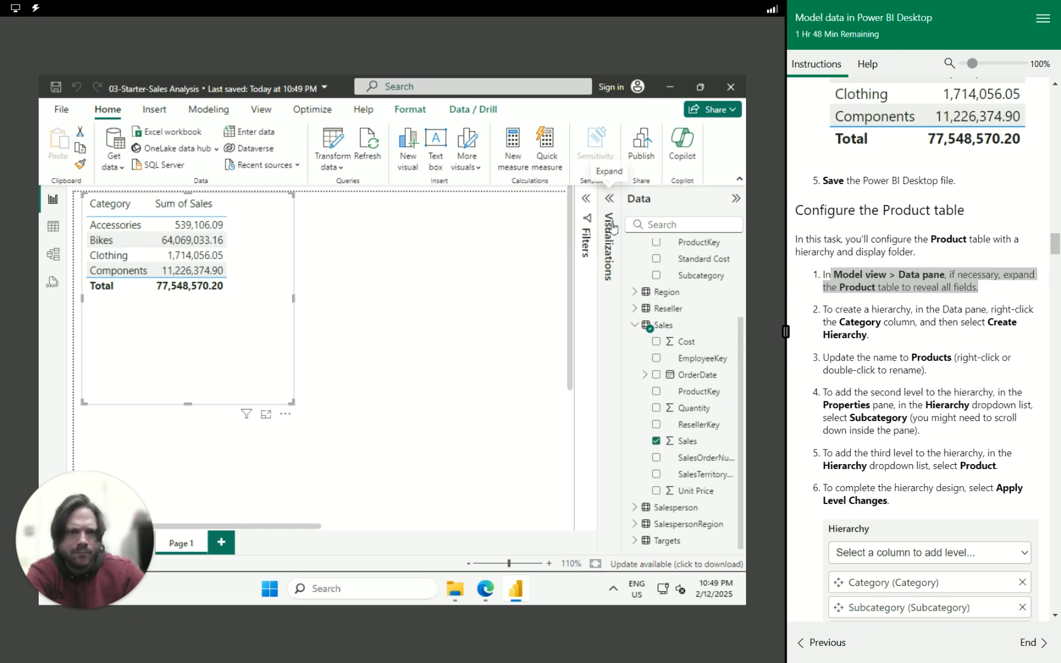
{"action": "left_click", "coordinate": [53, 226]}
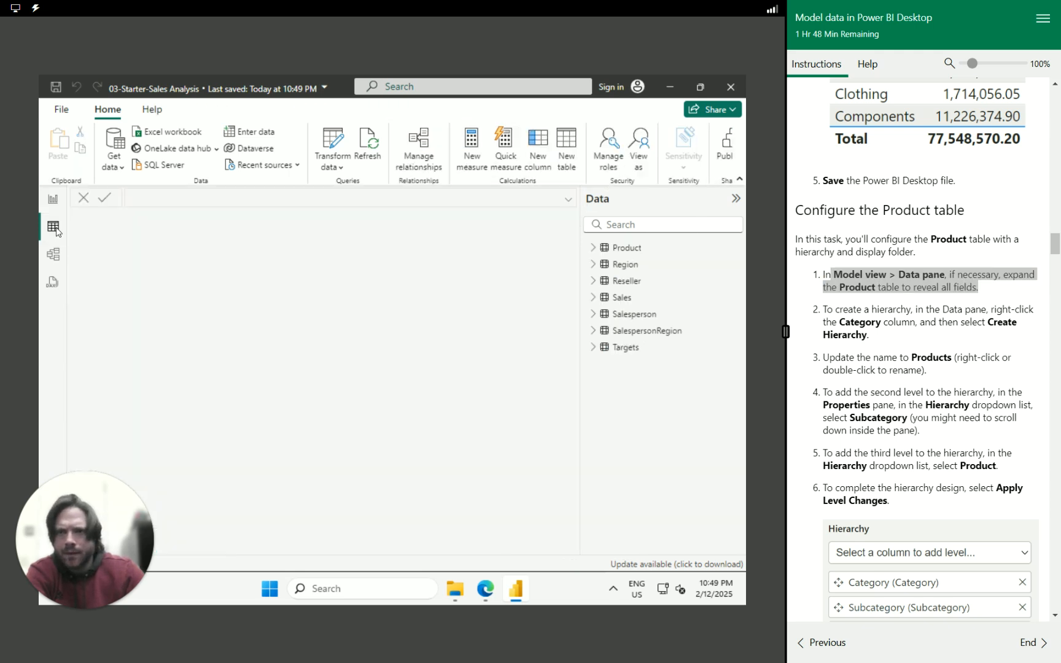
{"action": "left_click", "coordinate": [53, 254]}
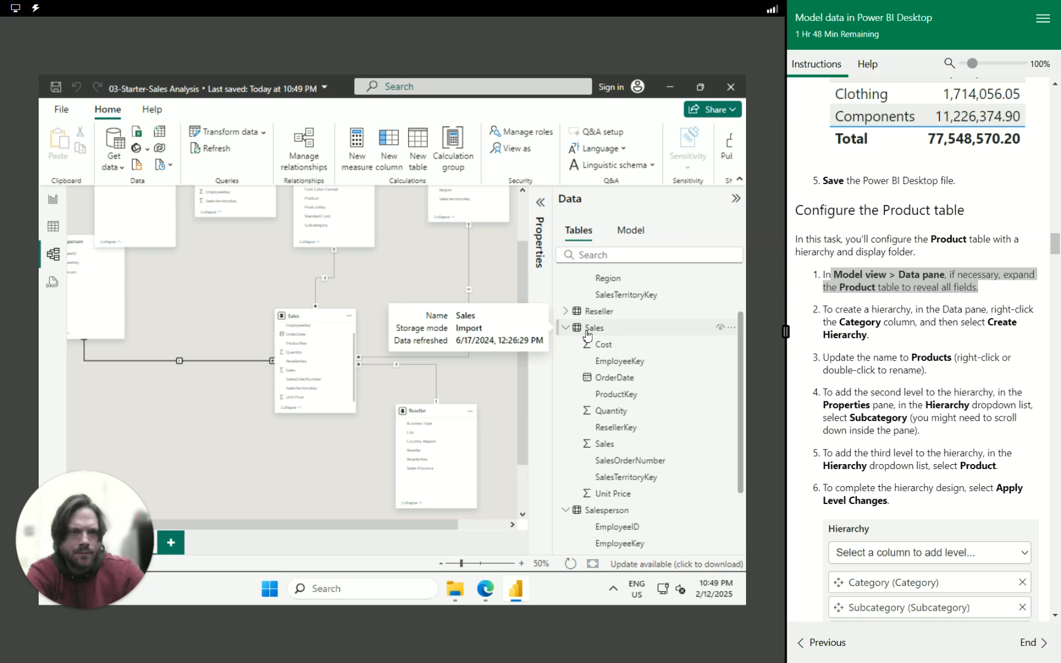
{"action": "left_click", "coordinate": [565, 328]}
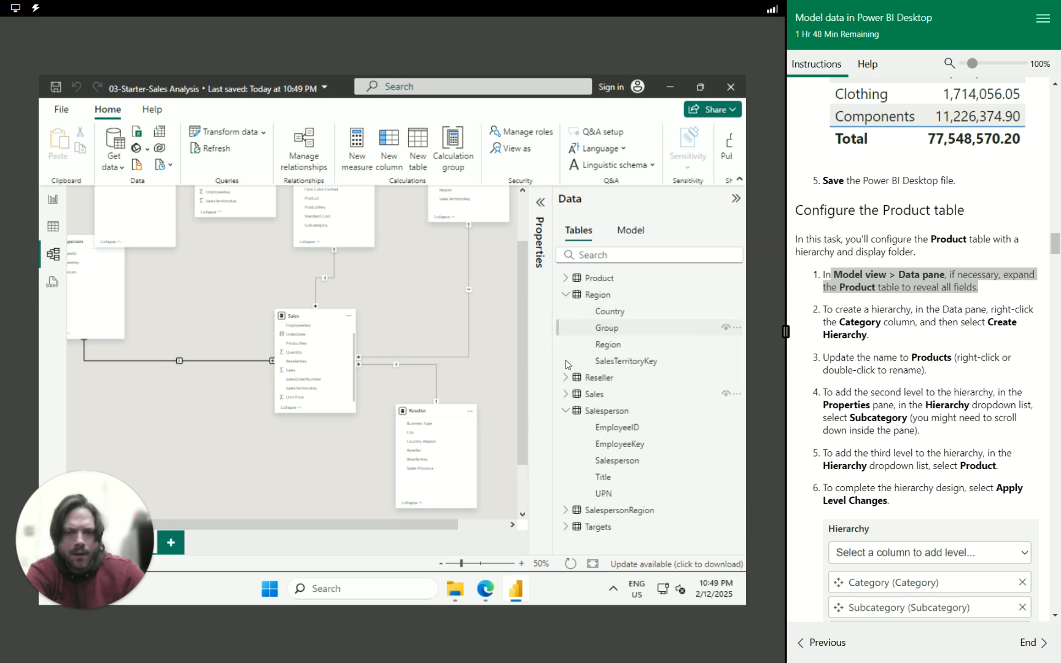
{"action": "left_click", "coordinate": [566, 293]}
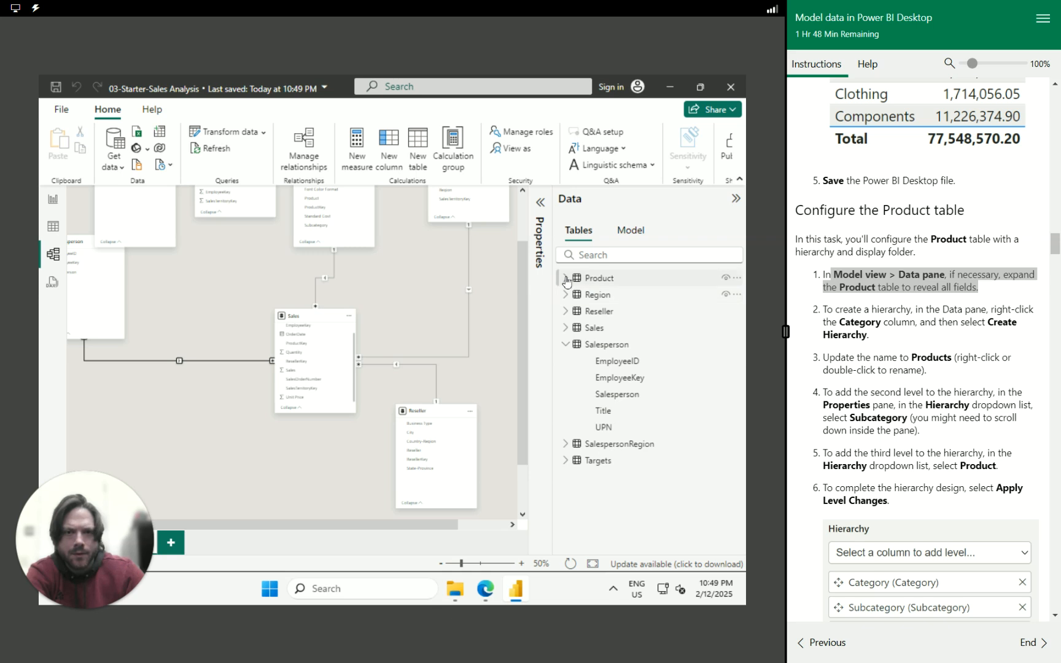
{"action": "left_click", "coordinate": [566, 278]}
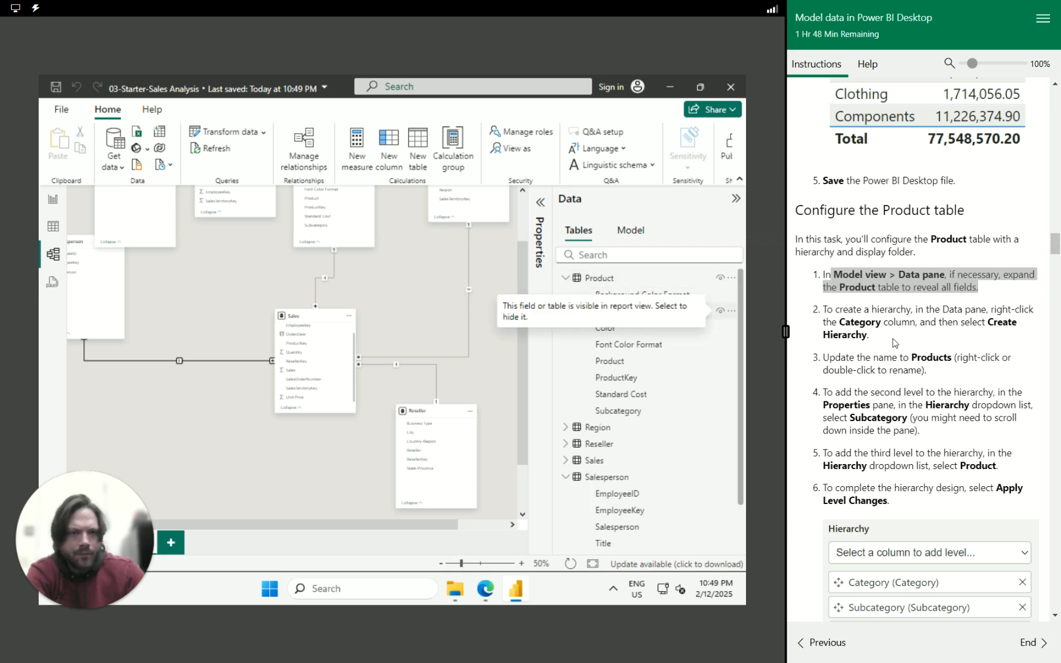
Following lab step 2, create a hierarchy from the Category column of the Product table.
{"action": "left_click_drag", "start_coordinate": [889, 341], "coordinate": [852, 310]}
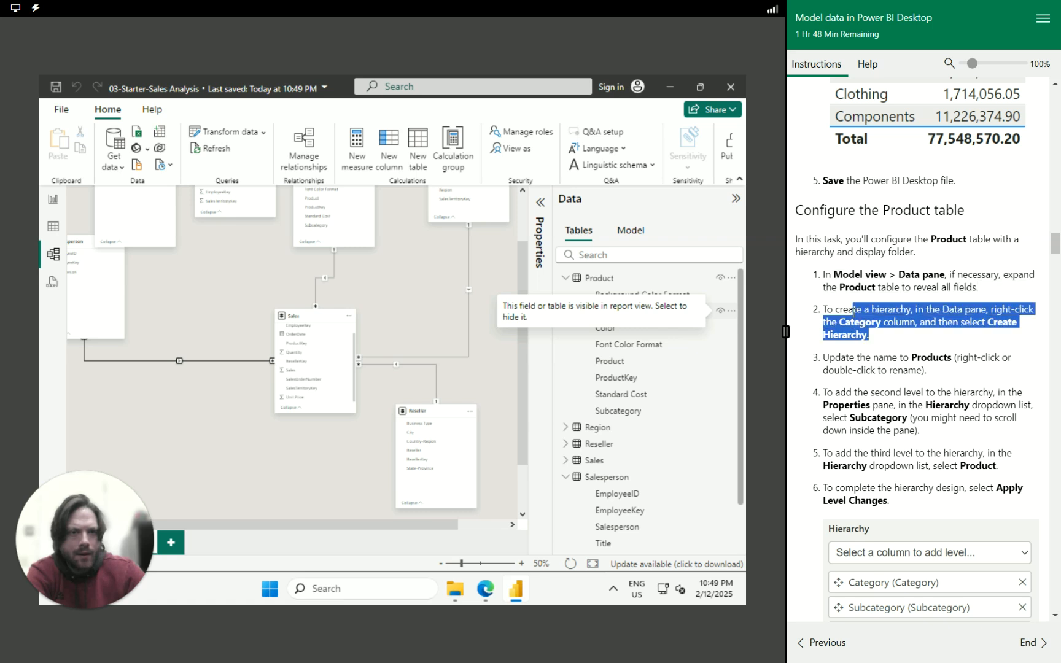
{"action": "left_click", "coordinate": [884, 341]}
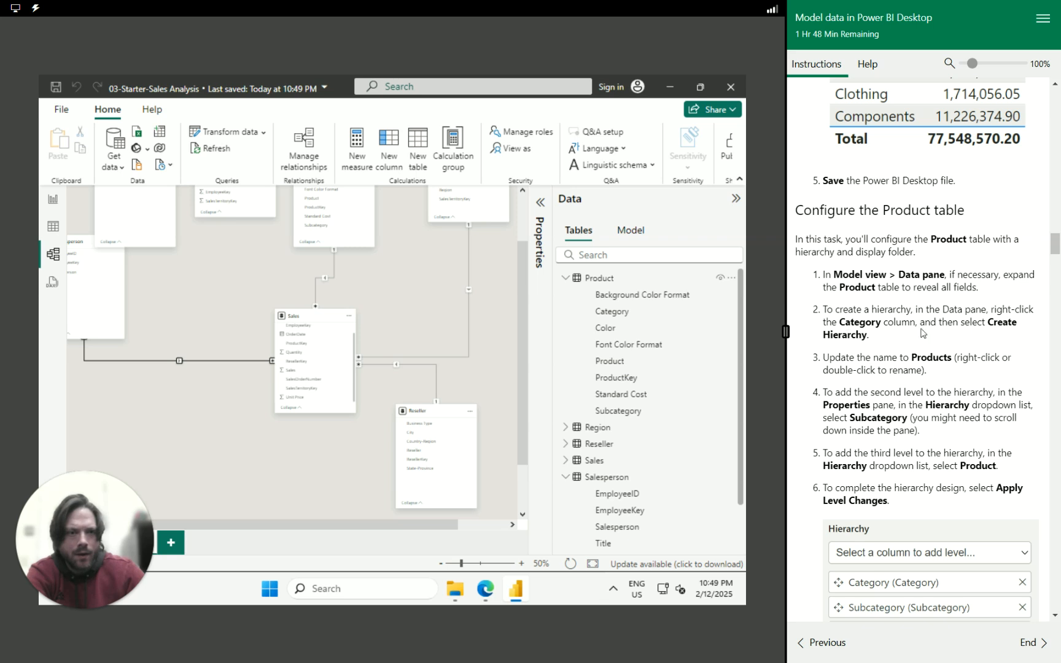
{"action": "right_click", "coordinate": [619, 311]}
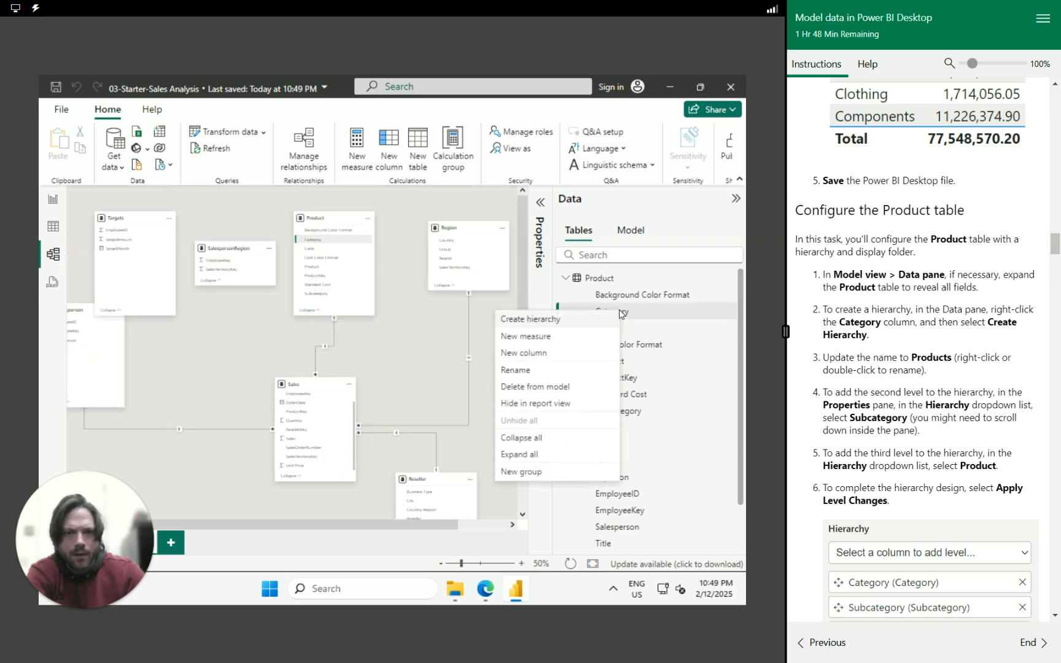
{"action": "left_click", "coordinate": [563, 320]}
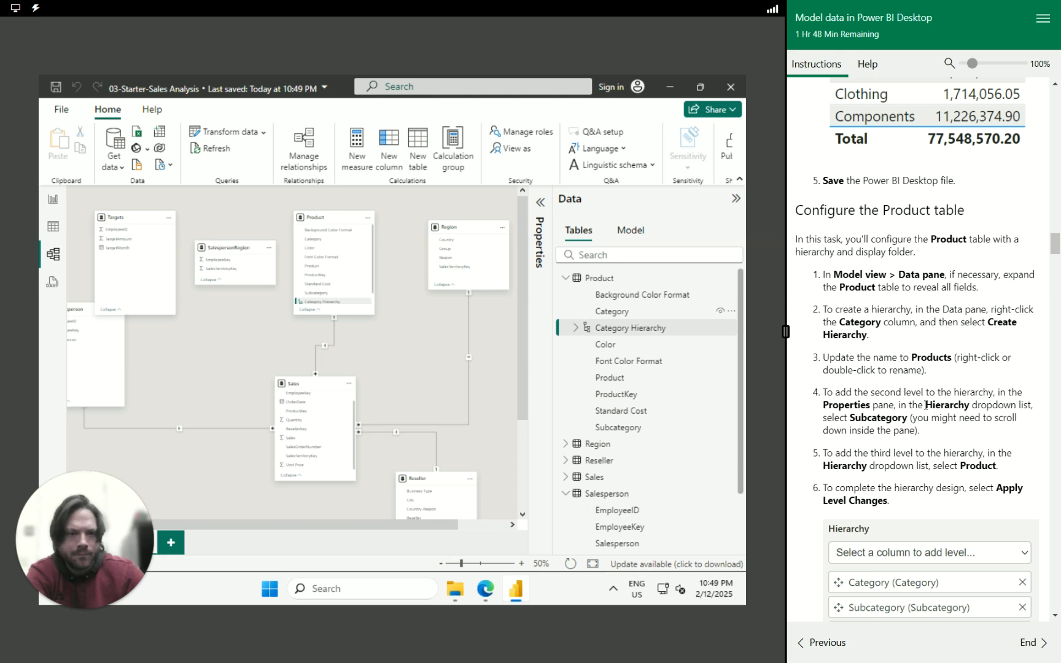
Rename the new hierarchy in the Product table to Products.
{"action": "scroll", "coordinate": [924, 399], "scroll_direction": "down", "scroll_amount": 2}
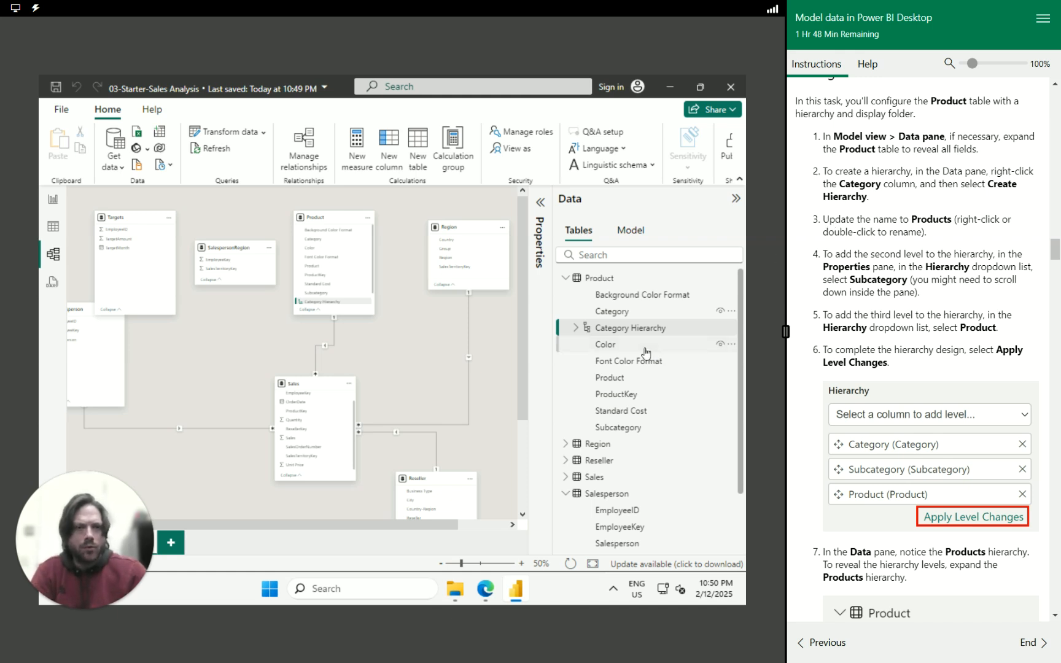
{"action": "double_click", "coordinate": [629, 327]}
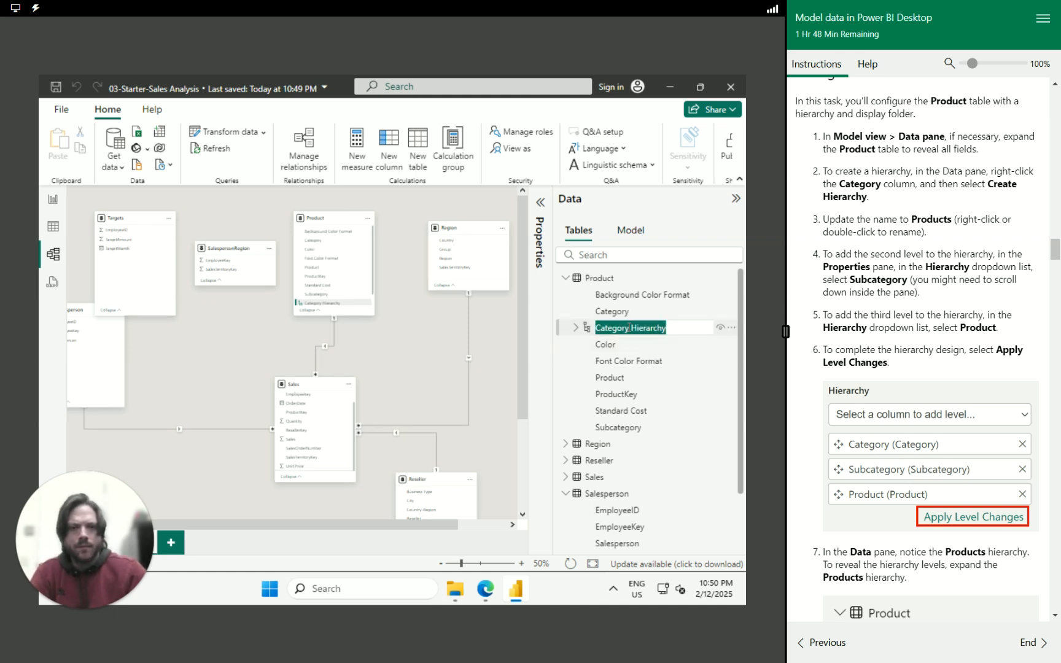
{"action": "type", "text": "Products"}
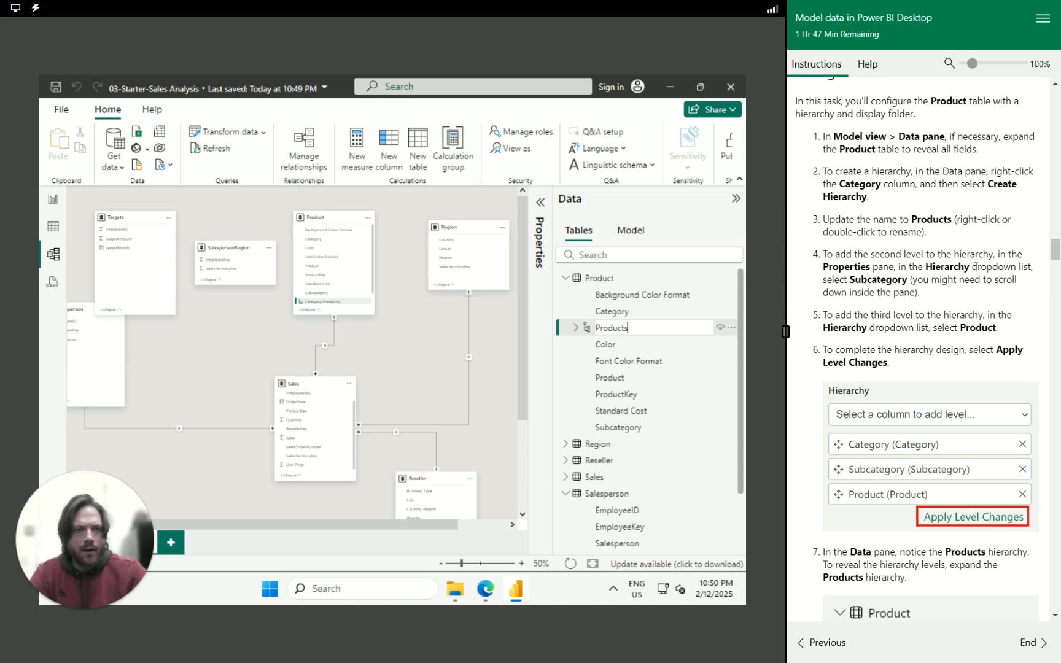
{"action": "left_click", "coordinate": [575, 328]}
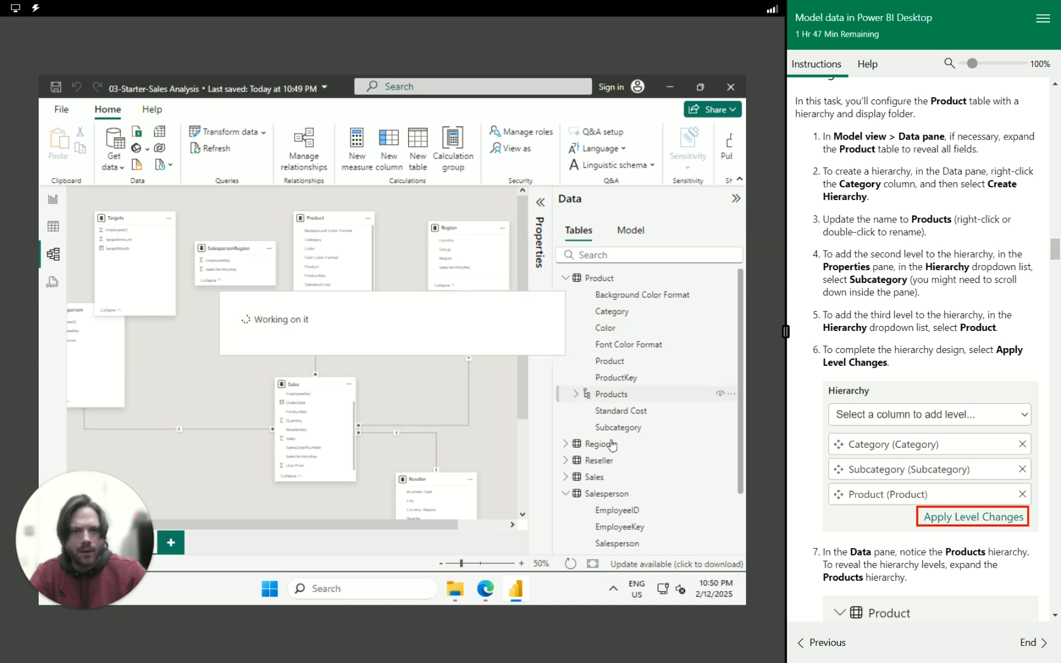
Expand the Products hierarchy and add the Subcategory column as its second level.
{"action": "left_click_drag", "start_coordinate": [614, 428], "coordinate": [612, 399]}
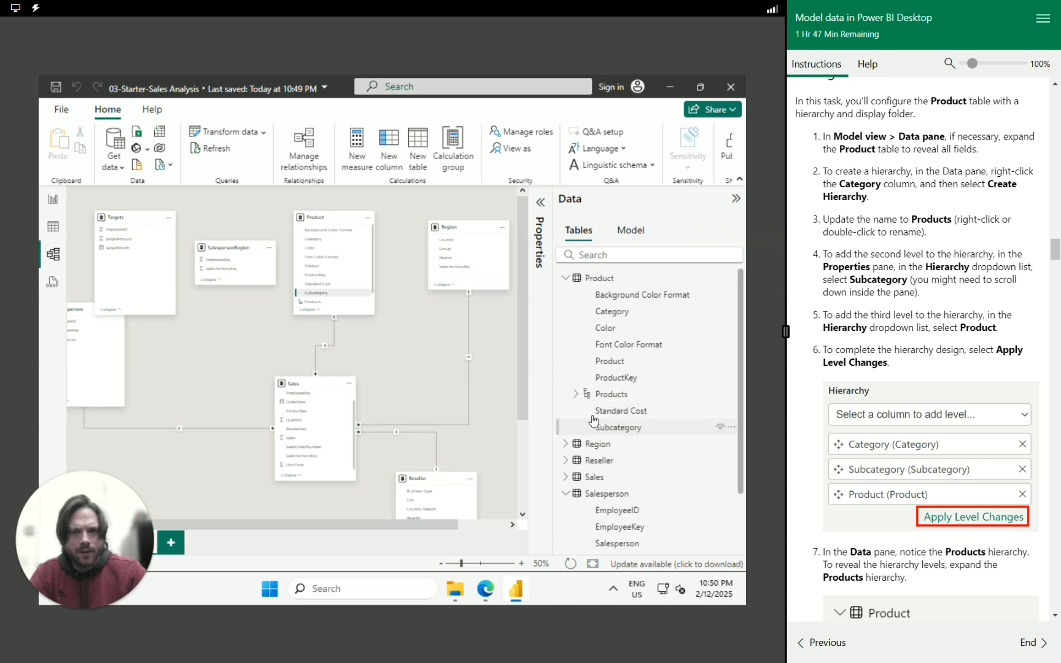
{"action": "left_click", "coordinate": [576, 394]}
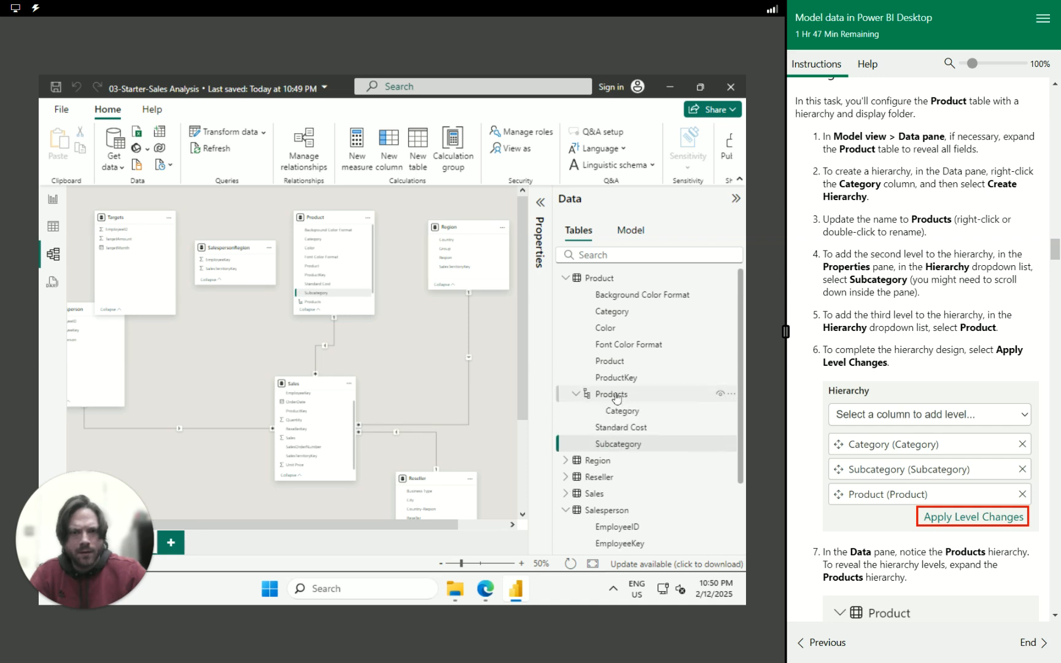
{"action": "left_click_drag", "start_coordinate": [616, 442], "coordinate": [629, 409]}
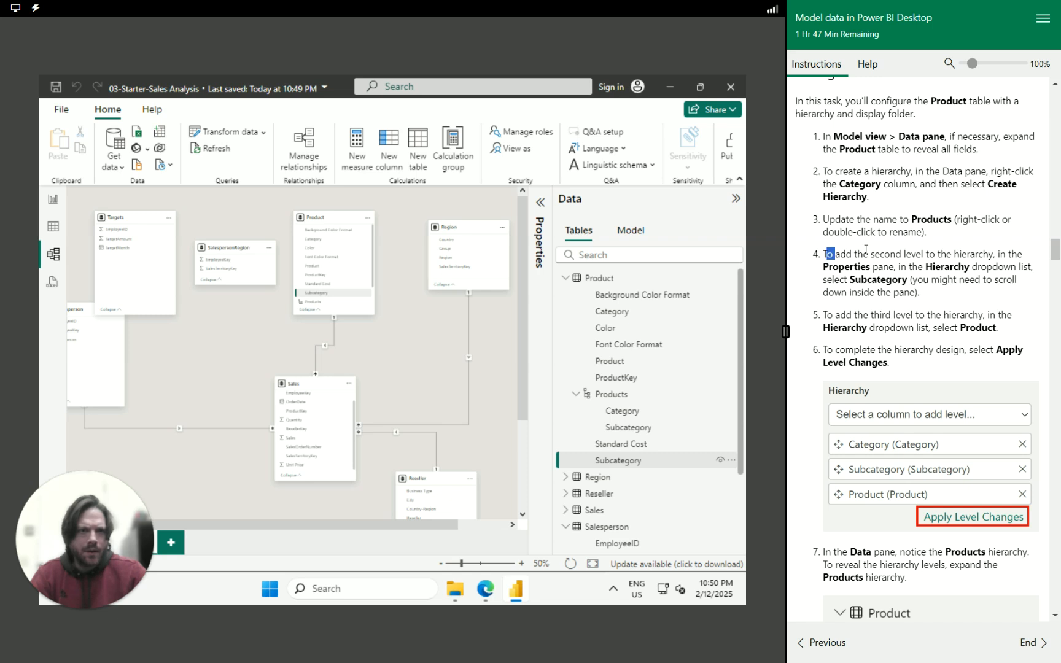
Read lab step 4 and examine the levels listed in the Products hierarchy's properties.
{"action": "left_click_drag", "start_coordinate": [823, 254], "coordinate": [1025, 285]}
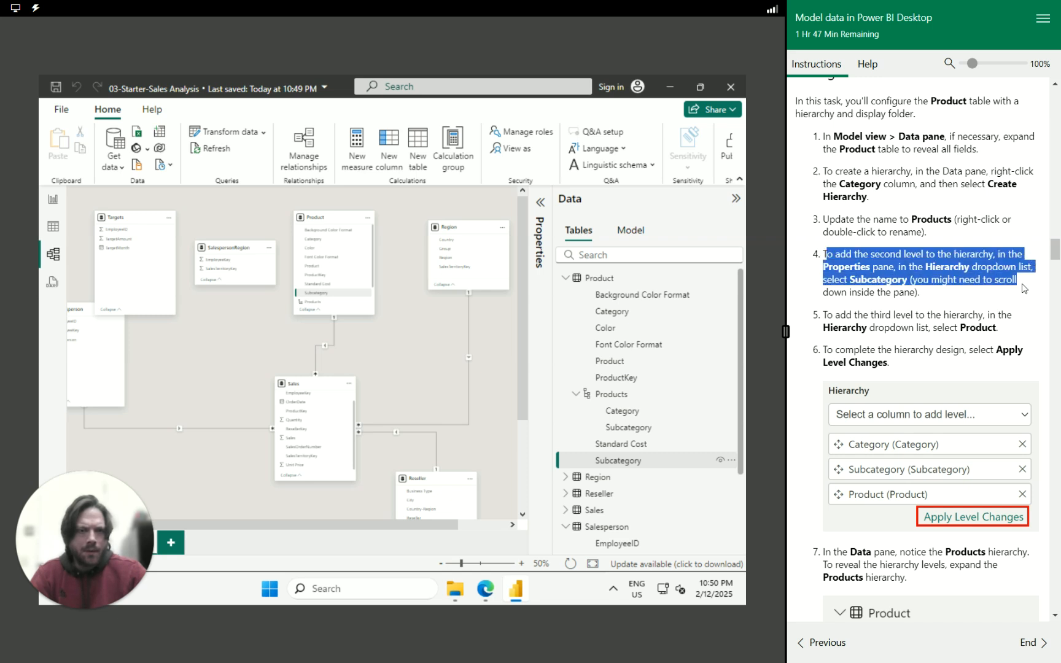
{"action": "left_click", "coordinate": [540, 203]}
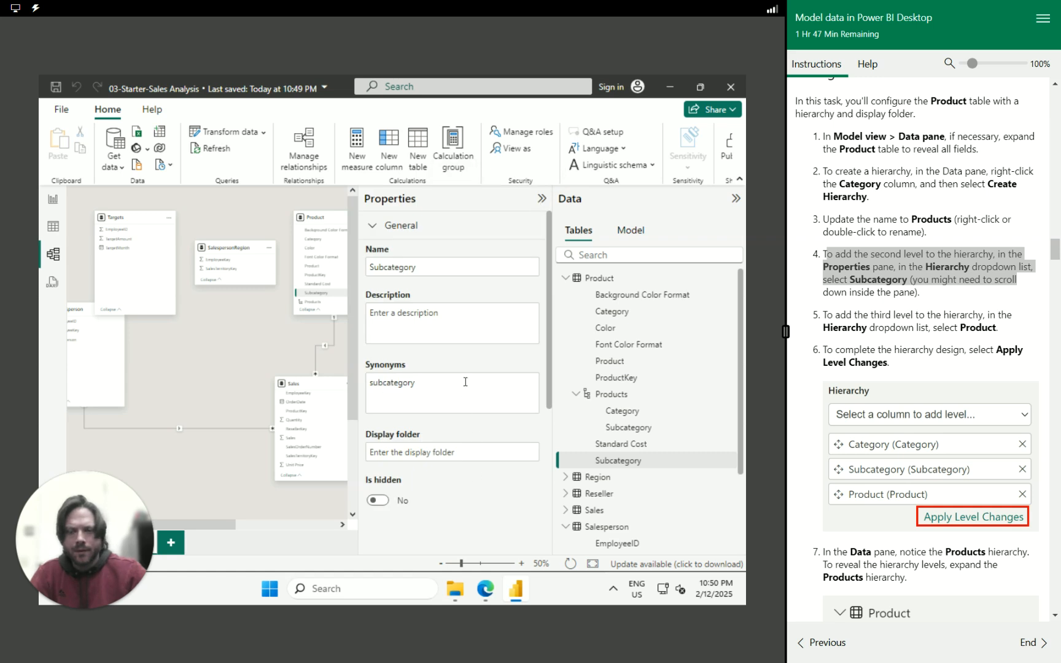
{"action": "left_click", "coordinate": [611, 394]}
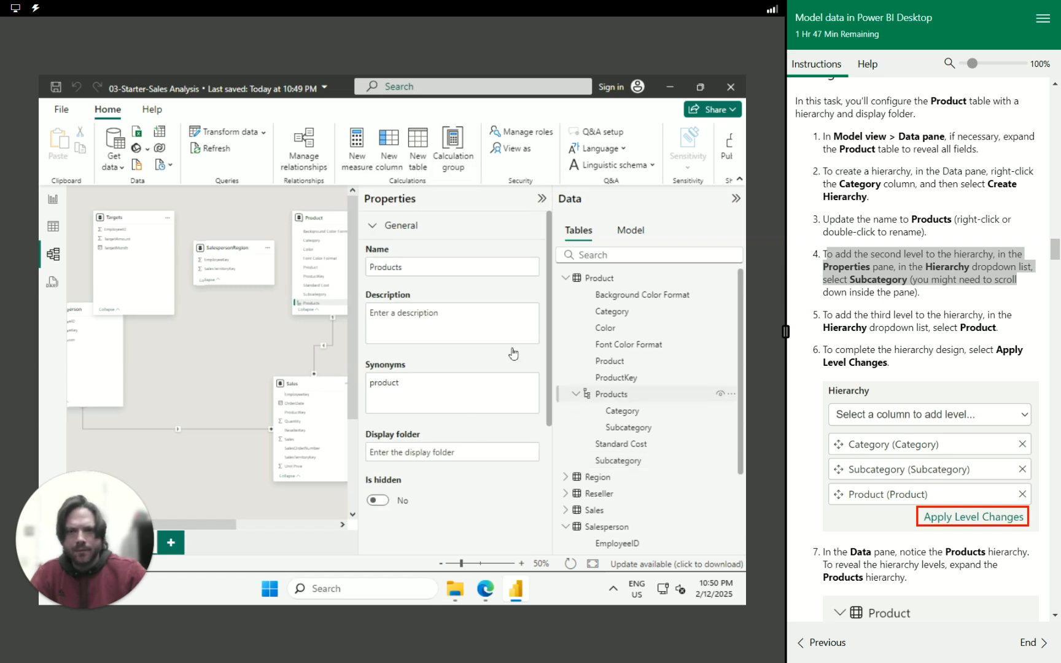
{"action": "scroll", "coordinate": [442, 456], "scroll_direction": "down", "scroll_amount": 3}
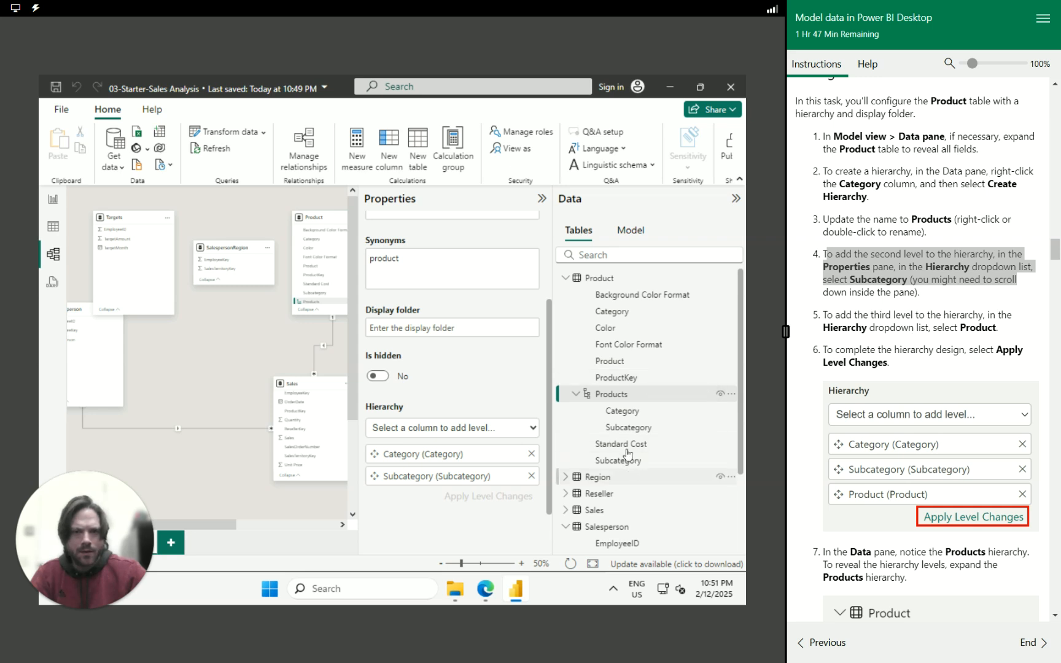
Add the Product column to the Products hierarchy as its third level.
{"action": "left_click_drag", "start_coordinate": [610, 363], "coordinate": [627, 421]}
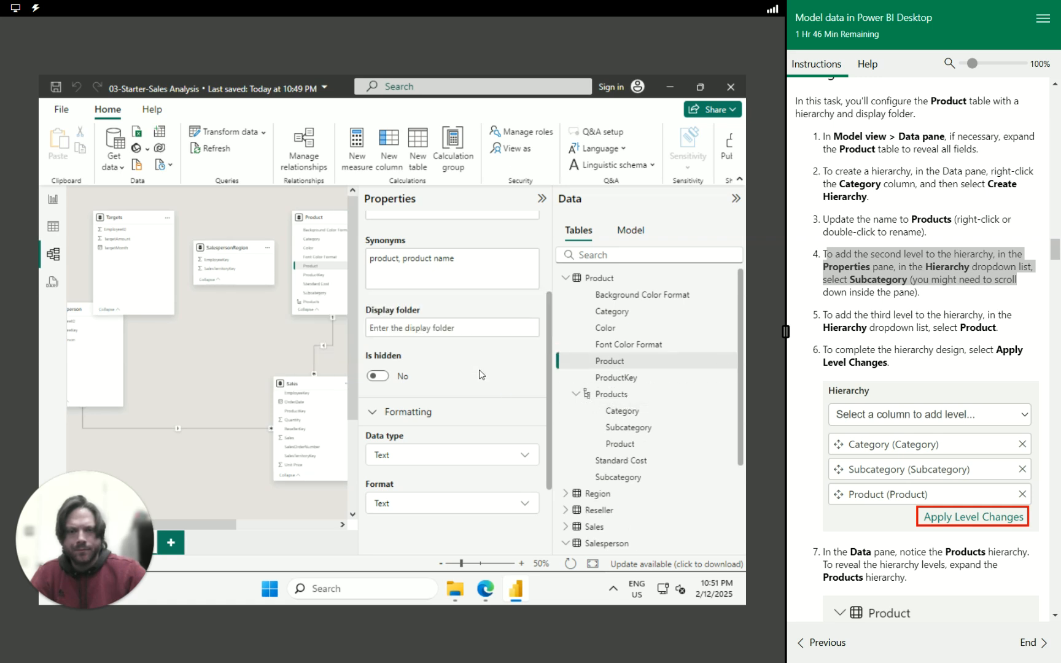
{"action": "scroll", "coordinate": [482, 391], "scroll_direction": "down", "scroll_amount": 1}
{"action": "left_click", "coordinate": [380, 494]}
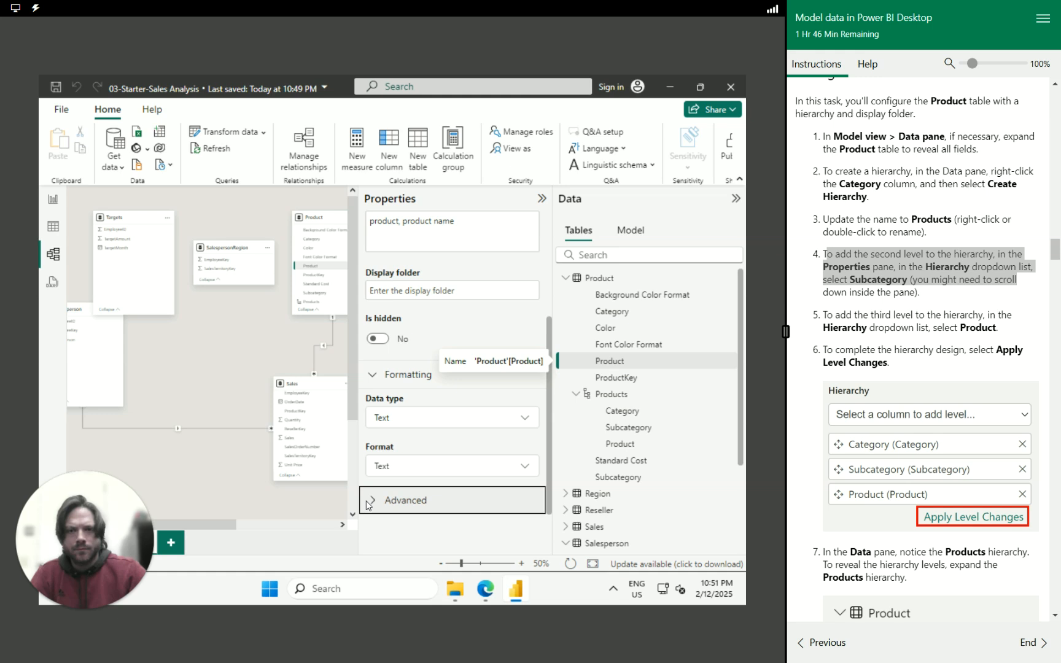
{"action": "left_click", "coordinate": [606, 396]}
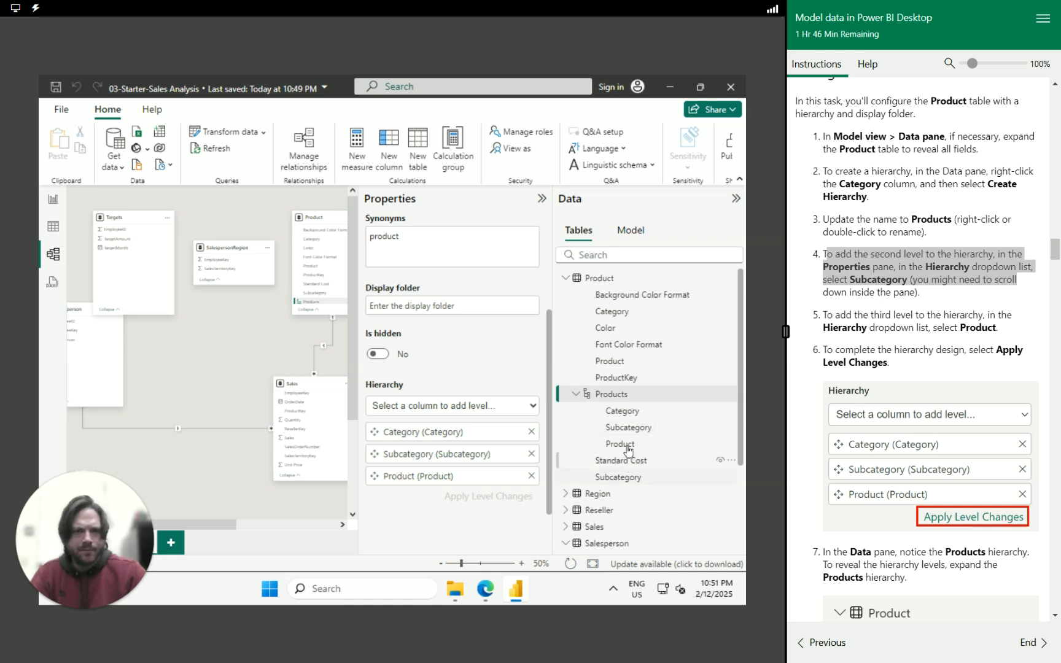
{"action": "left_click", "coordinate": [531, 476]}
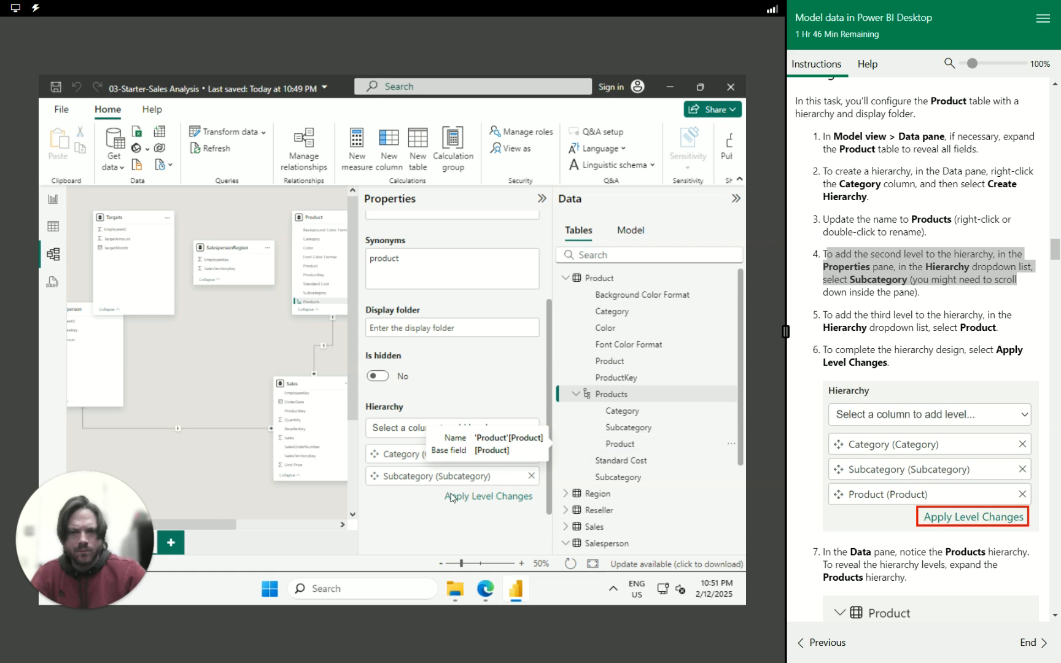
{"action": "mouse_move", "coordinate": [613, 363]}
{"action": "left_mouse_down"}
{"action": "mouse_move", "coordinate": [466, 449]}
{"action": "mouse_move", "coordinate": [430, 517]}
{"action": "mouse_move", "coordinate": [578, 390]}
{"action": "mouse_move", "coordinate": [588, 364]}
{"action": "mouse_move", "coordinate": [612, 364]}
{"action": "left_mouse_up"}
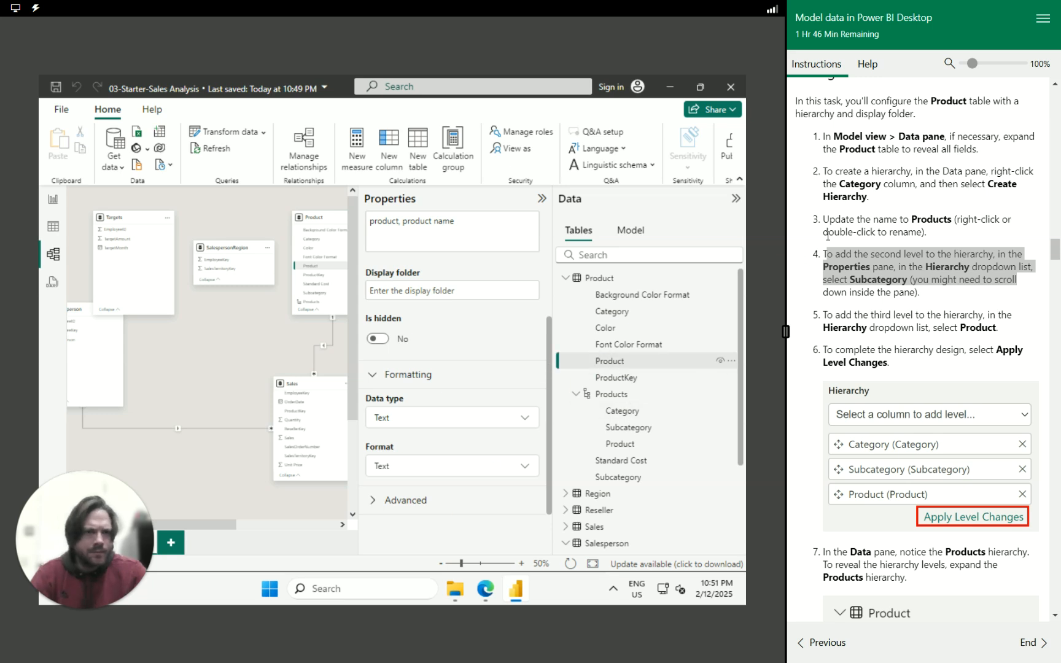
Add the Color column as a fourth level of the Products hierarchy and remove that level again.
{"action": "left_click", "coordinate": [607, 394]}
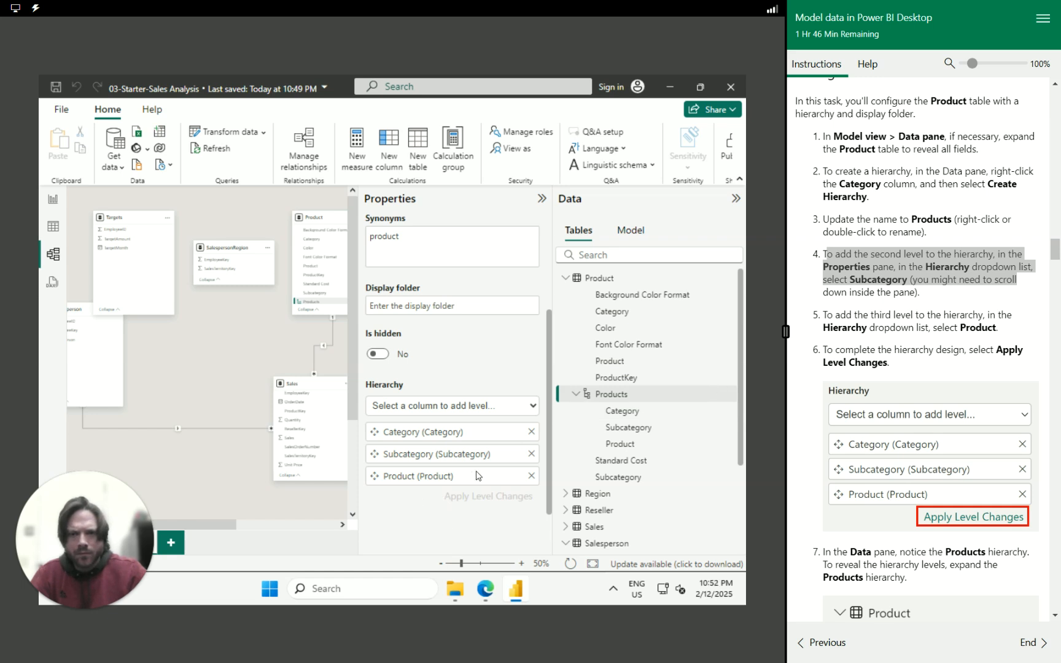
{"action": "left_click", "coordinate": [532, 406]}
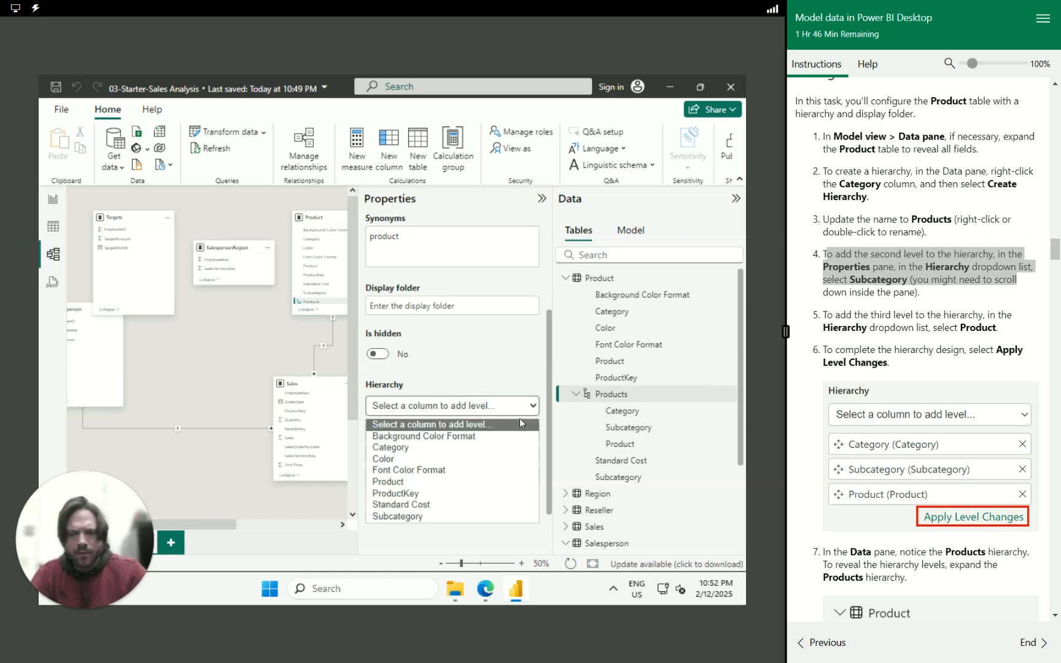
{"action": "left_click", "coordinate": [464, 454]}
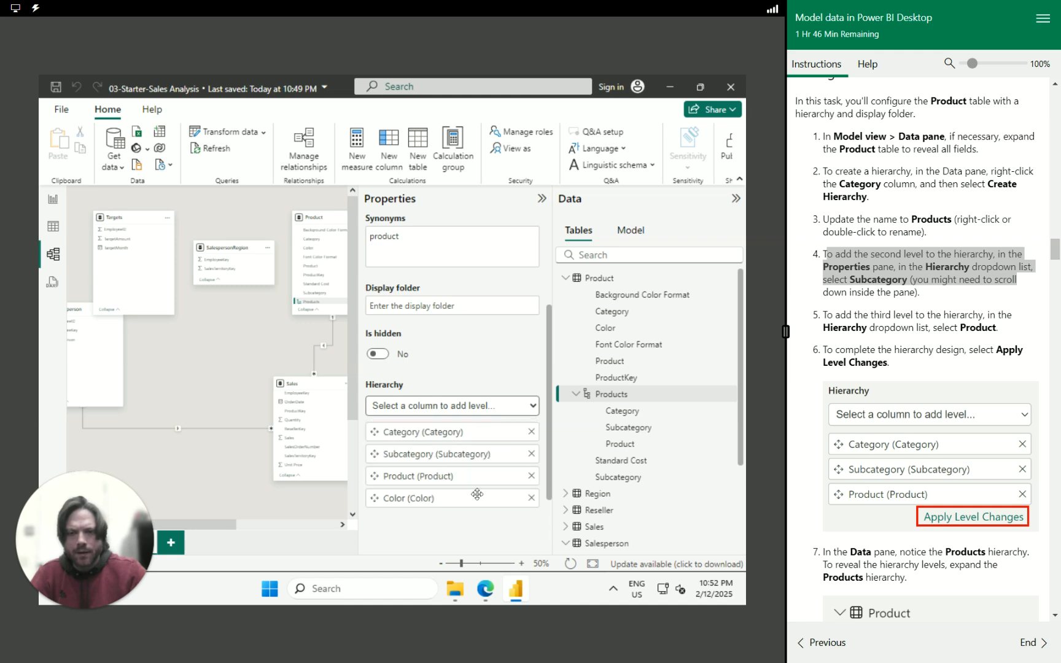
{"action": "left_click", "coordinate": [531, 498]}
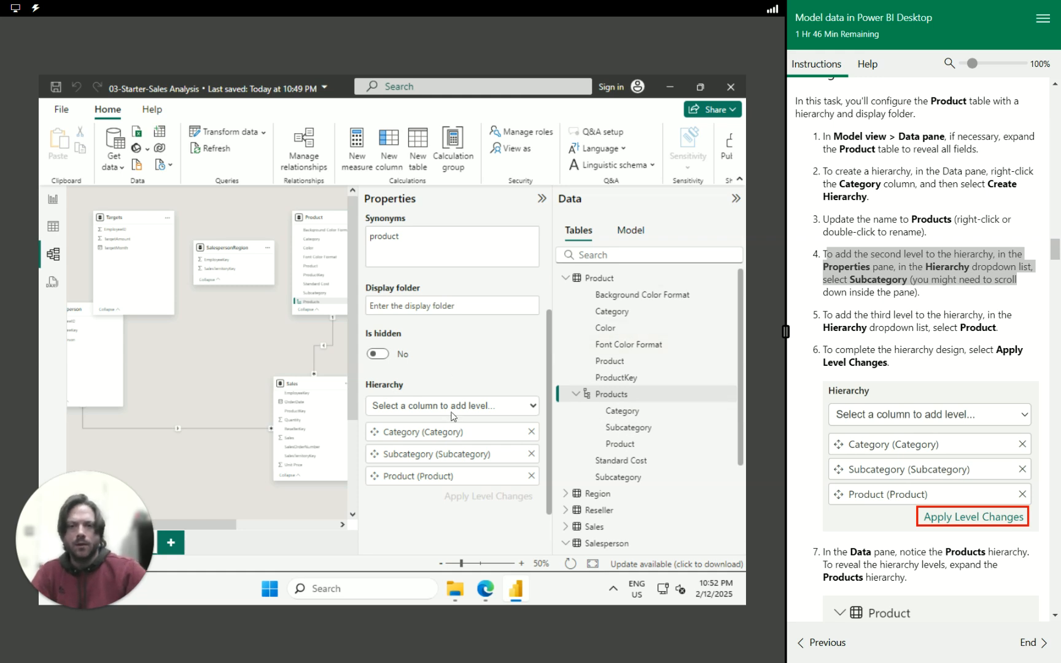
Following lab steps 7 to 10, put the Product table's Background Color Format and Font Color Format columns into a display folder named Formatting.
{"action": "scroll", "coordinate": [896, 427], "scroll_direction": "down", "scroll_amount": 3}
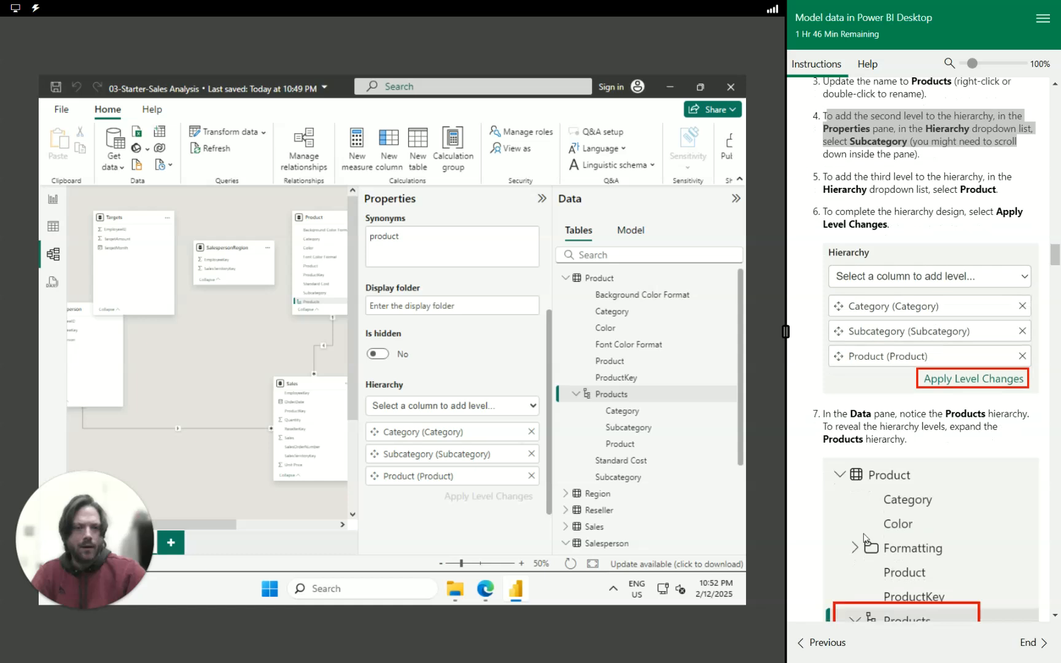
{"action": "scroll", "coordinate": [896, 427], "scroll_direction": "down", "scroll_amount": 1}
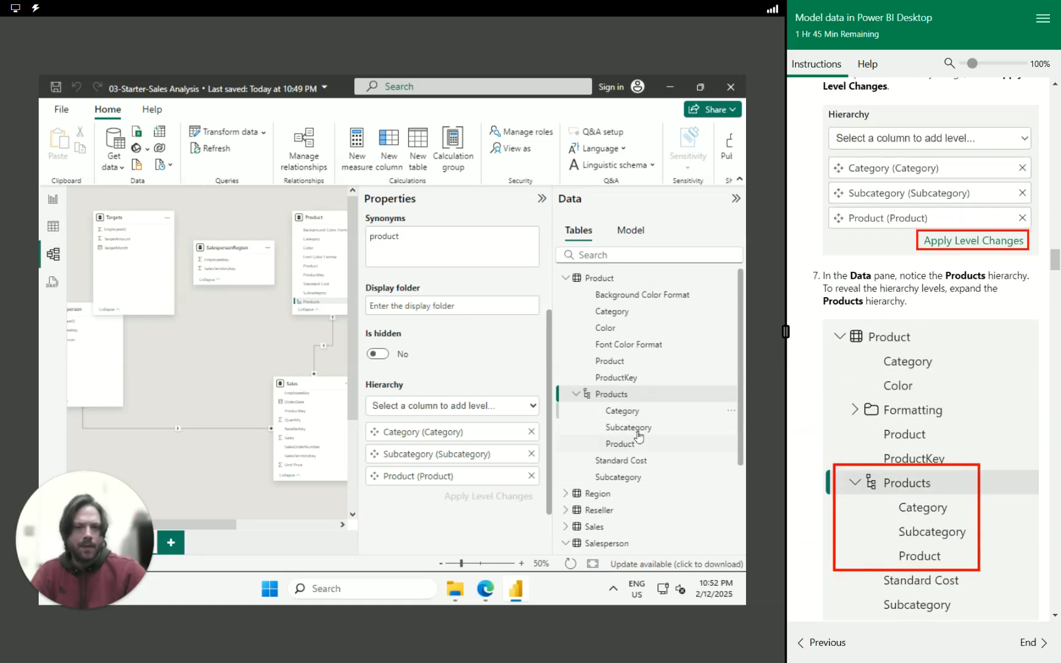
{"action": "scroll", "coordinate": [950, 489], "scroll_direction": "down", "scroll_amount": 3}
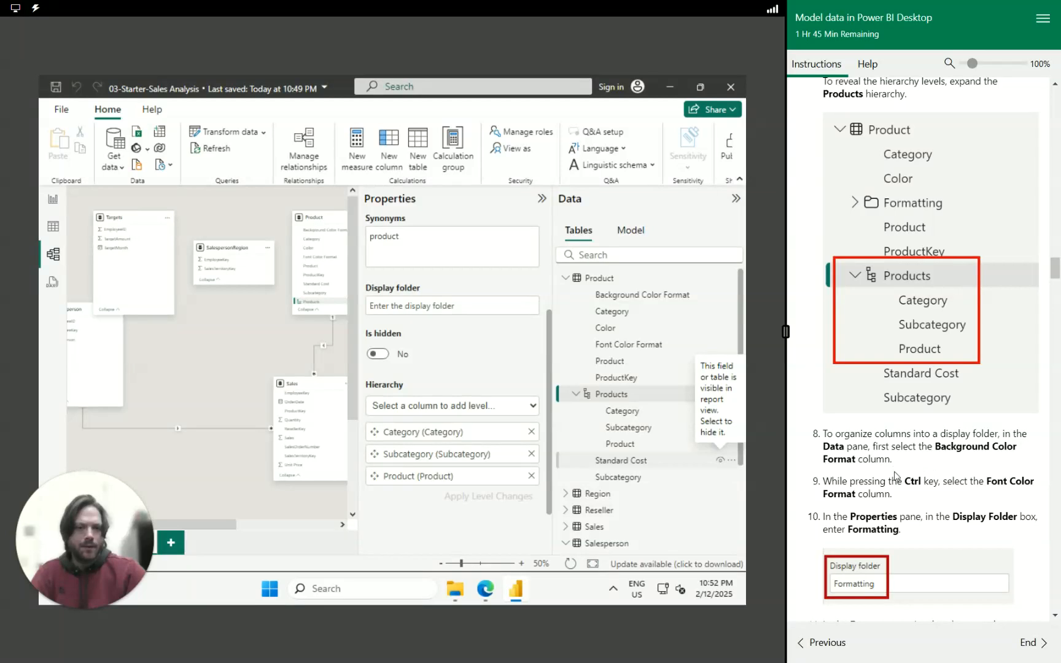
{"action": "scroll", "coordinate": [896, 474], "scroll_direction": "down", "scroll_amount": 2}
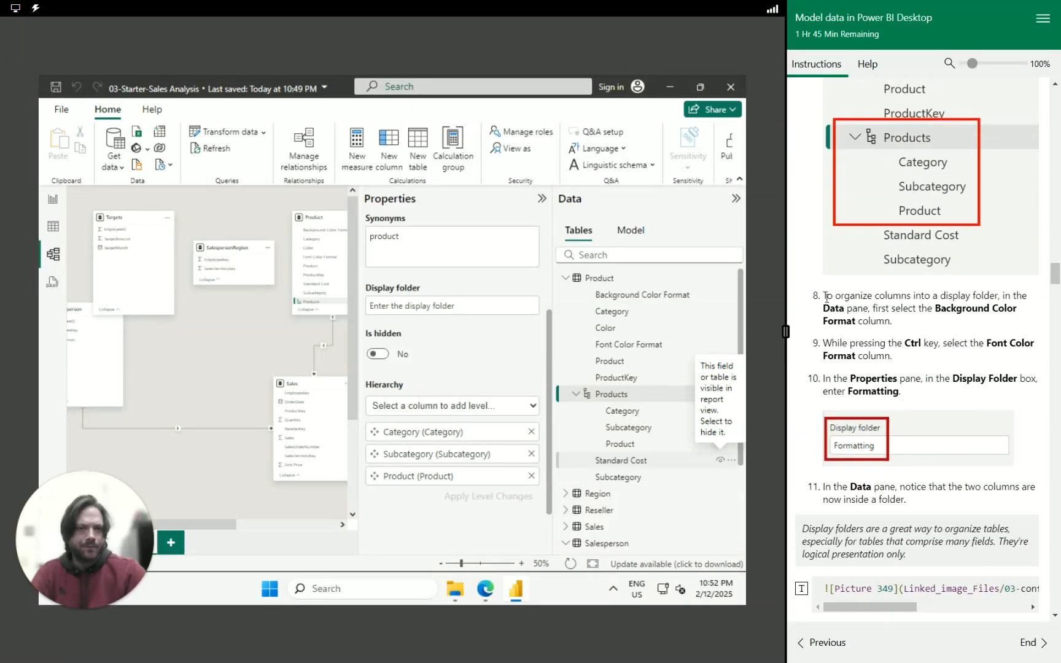
{"action": "left_click_drag", "start_coordinate": [826, 298], "coordinate": [928, 327]}
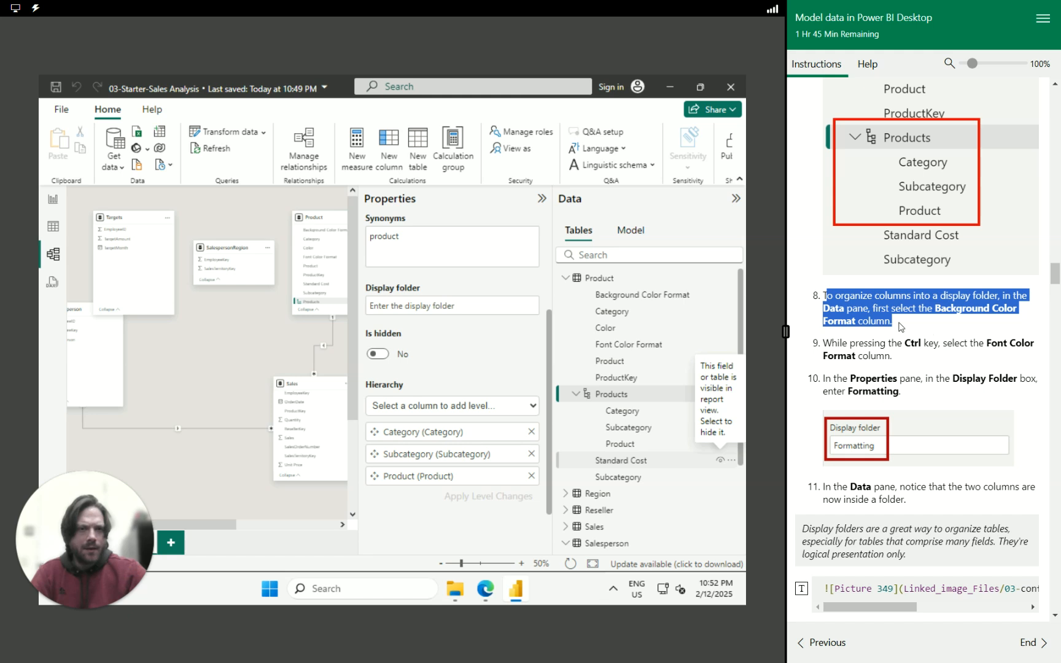
{"action": "left_click", "coordinate": [905, 327]}
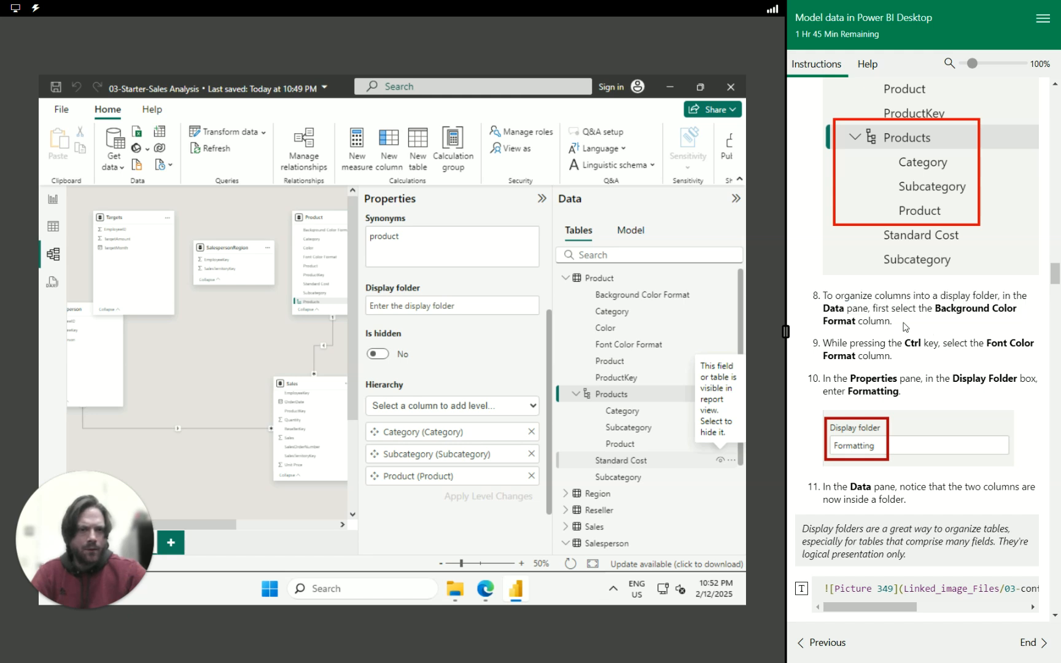
{"action": "left_click", "coordinate": [657, 295]}
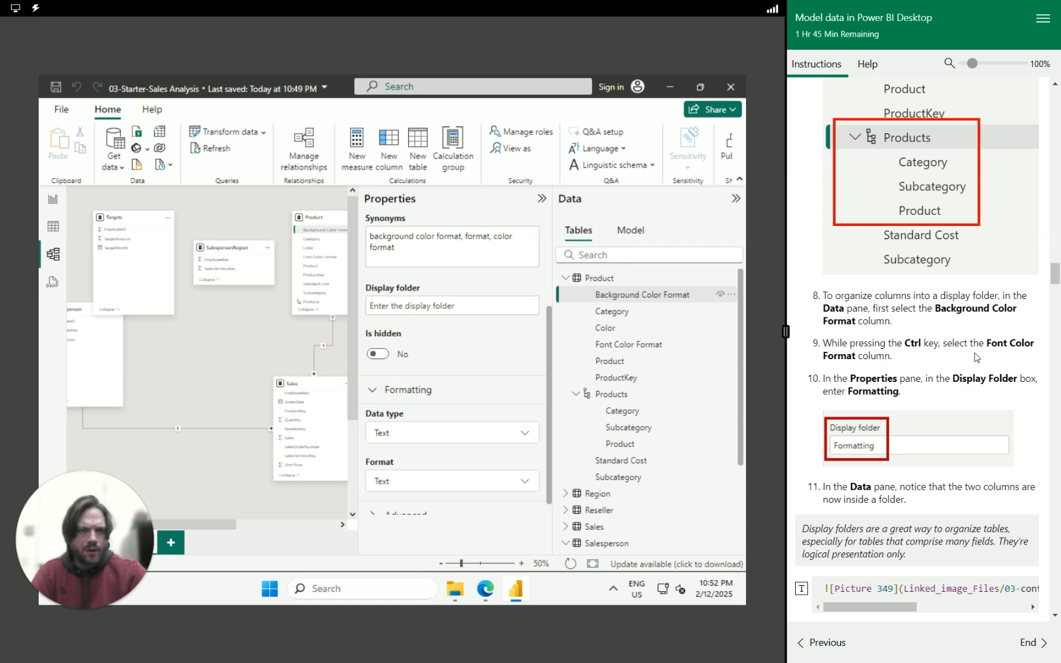
{"action": "left_click", "coordinate": [655, 348], "text": "ctrl"}
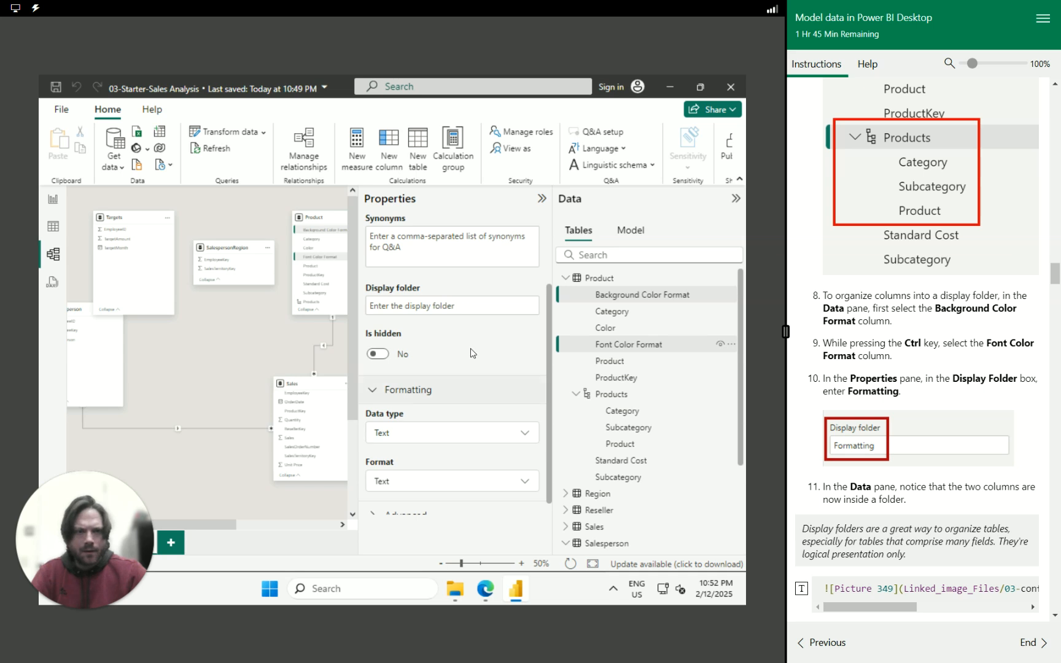
{"action": "left_click", "coordinate": [442, 304]}
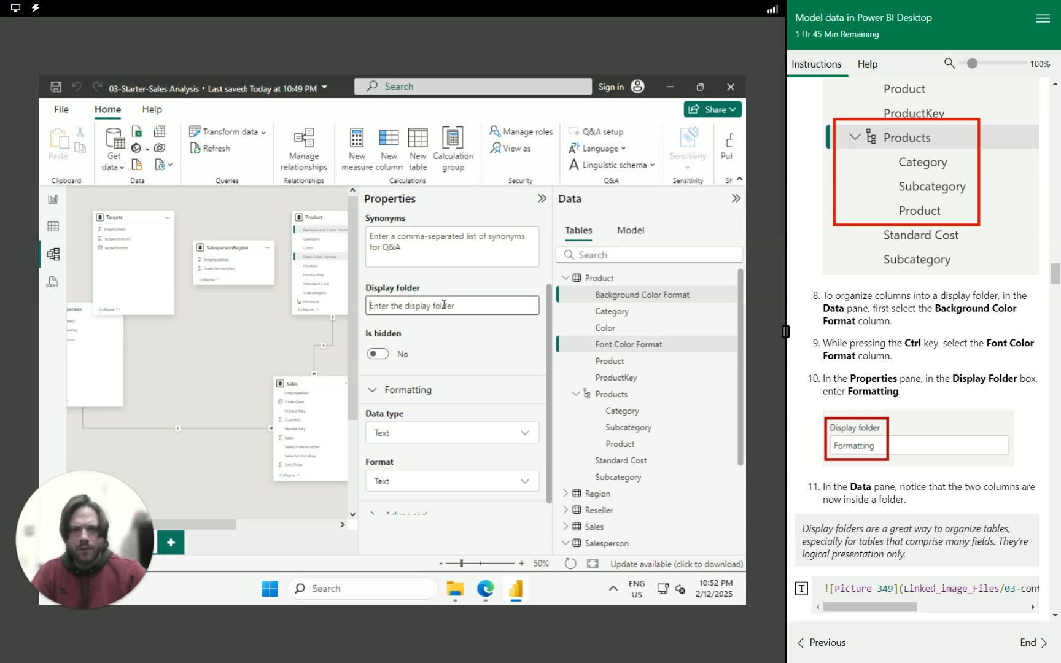
{"action": "type", "text": "For"}
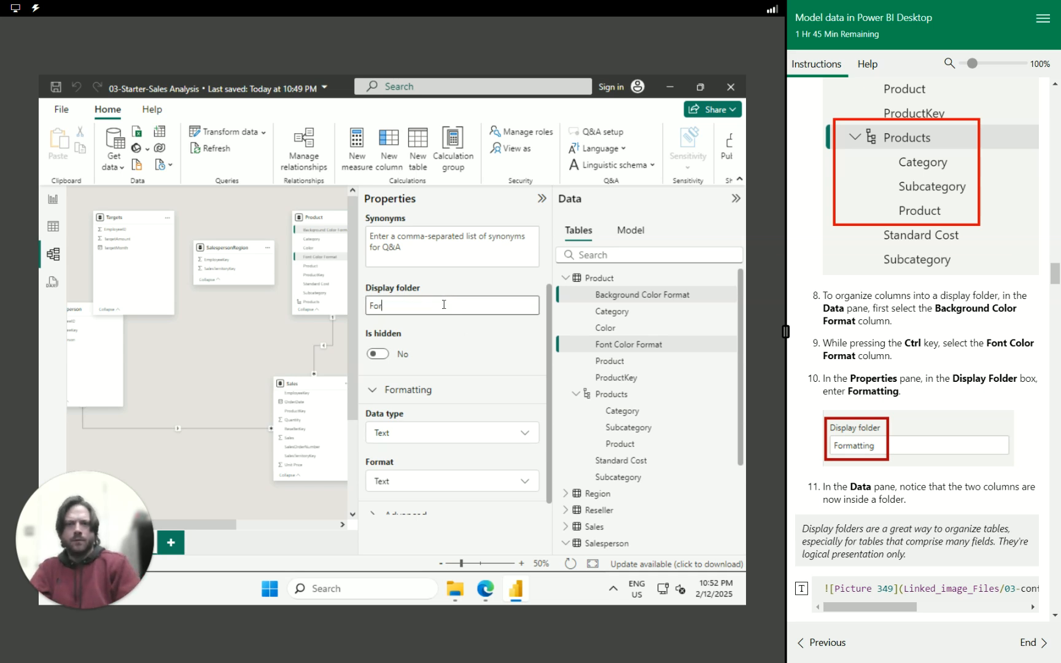
{"action": "type", "text": "matting"}
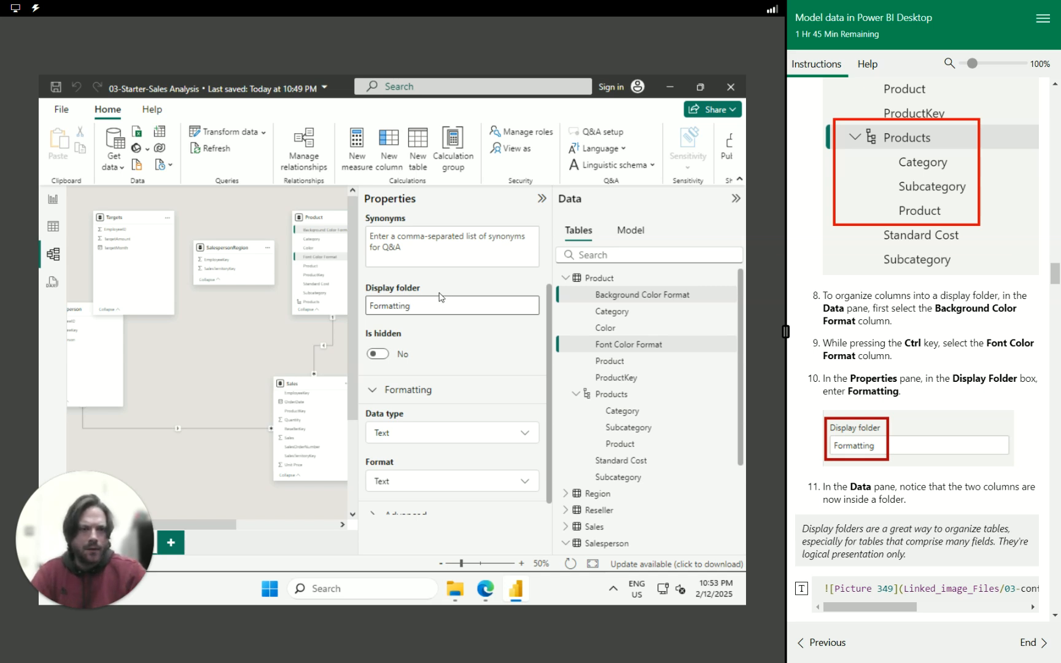
{"action": "key", "text": "Tab"}
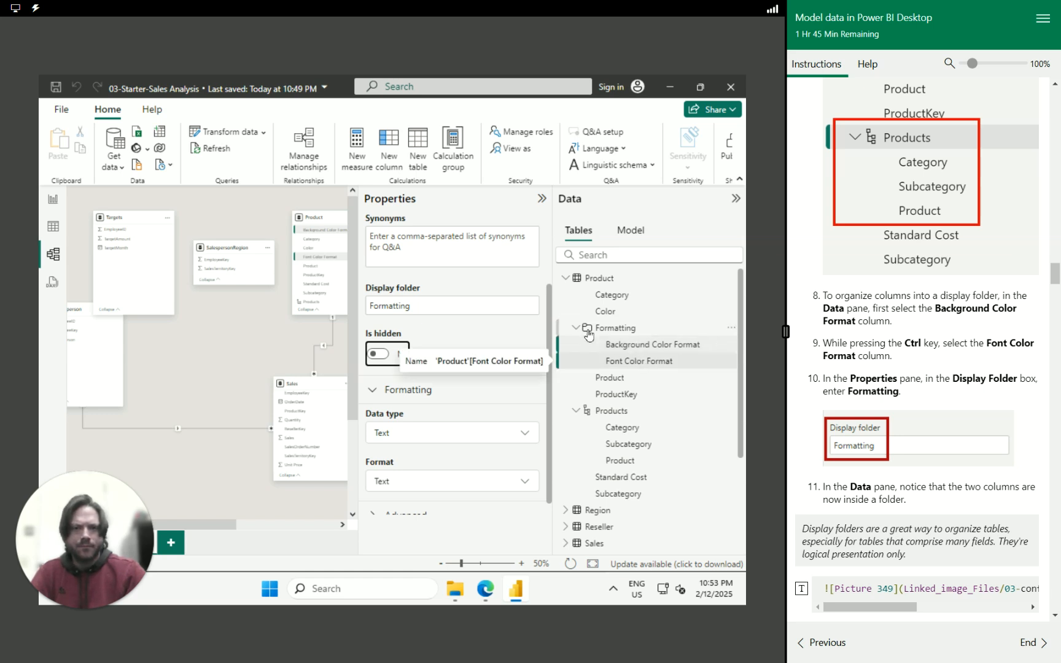
Examine the columns inside the Formatting folder and read the lab instructions for configuring the Region table.
{"action": "left_click", "coordinate": [639, 361], "text": "ctrl"}
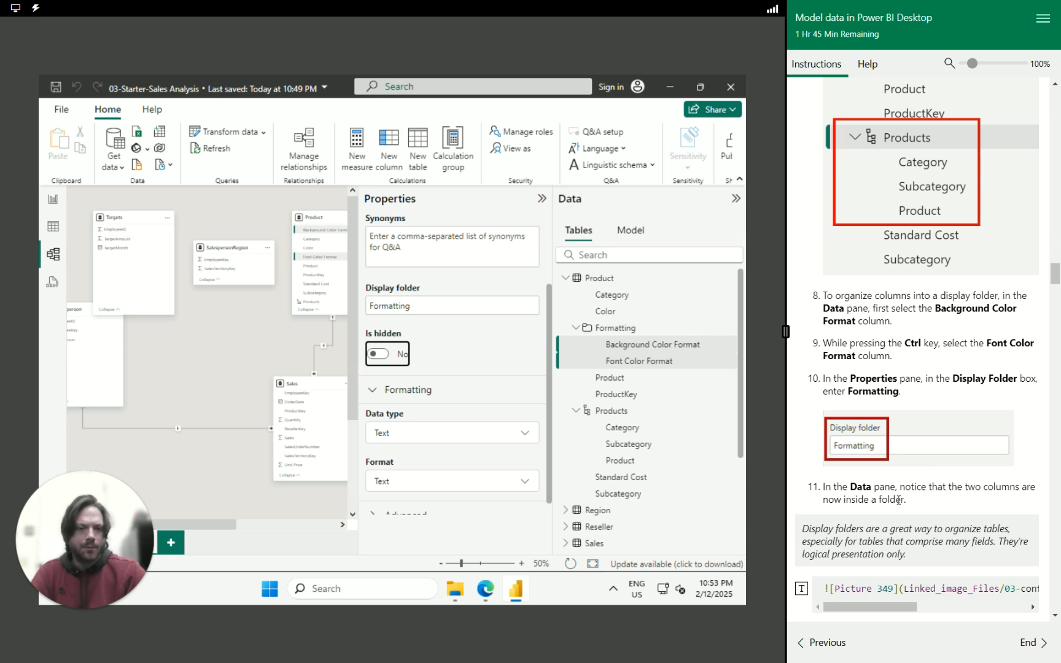
{"action": "left_click_drag", "start_coordinate": [906, 498], "coordinate": [814, 489]}
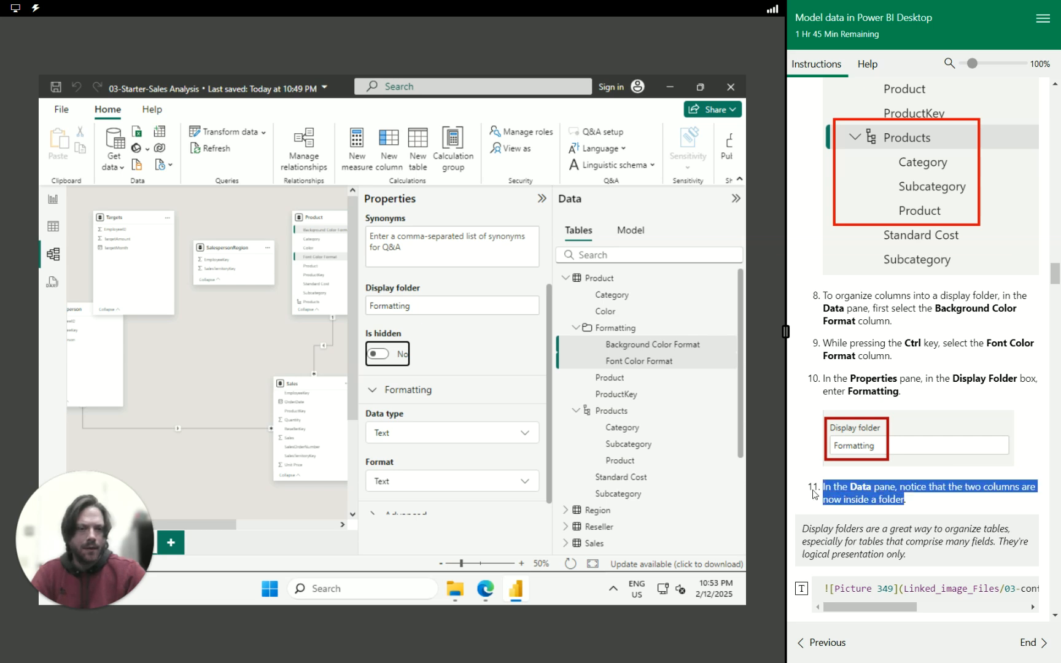
{"action": "left_click", "coordinate": [930, 507]}
{"action": "scroll", "coordinate": [931, 508], "scroll_direction": "down", "scroll_amount": 5}
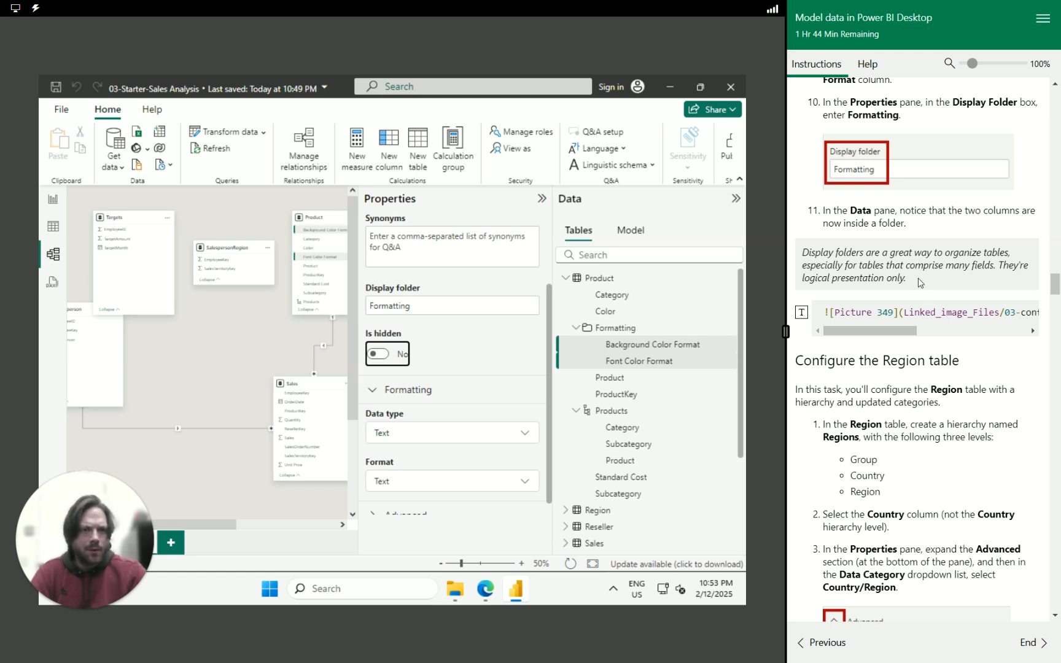
{"action": "left_click_drag", "start_coordinate": [893, 332], "coordinate": [875, 345]}
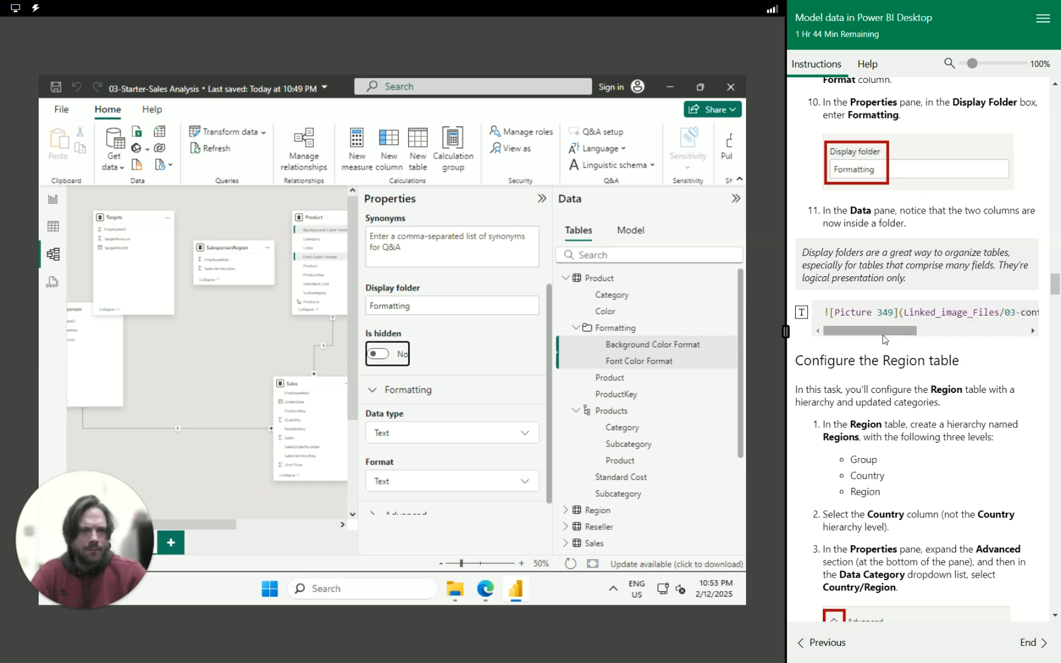
{"action": "scroll", "coordinate": [885, 340], "scroll_direction": "down", "scroll_amount": 3}
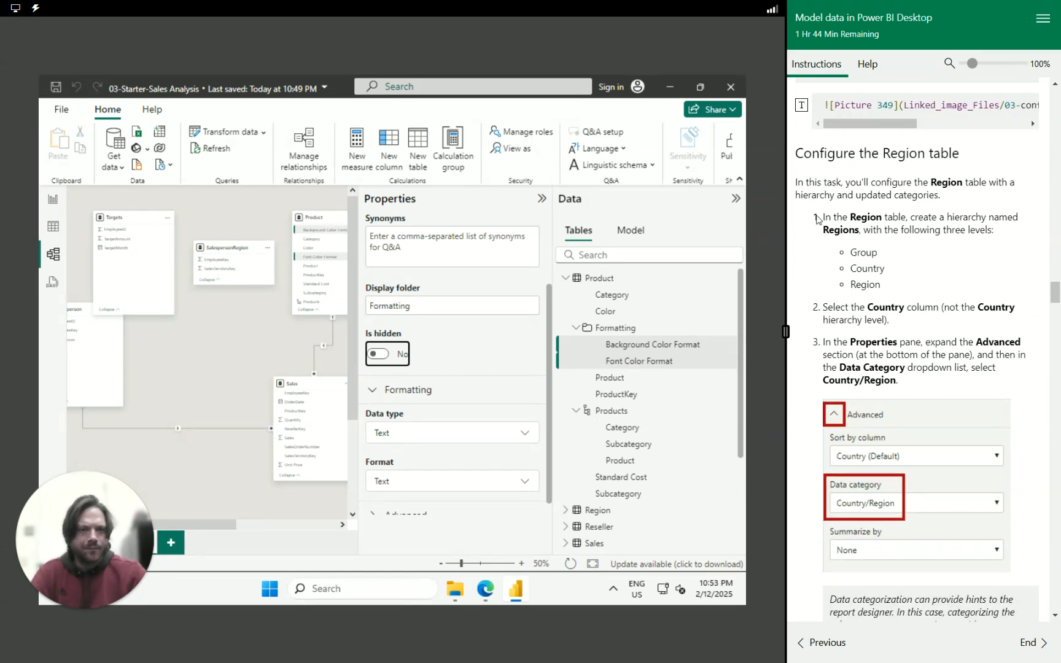
{"action": "left_click_drag", "start_coordinate": [823, 217], "coordinate": [994, 263]}
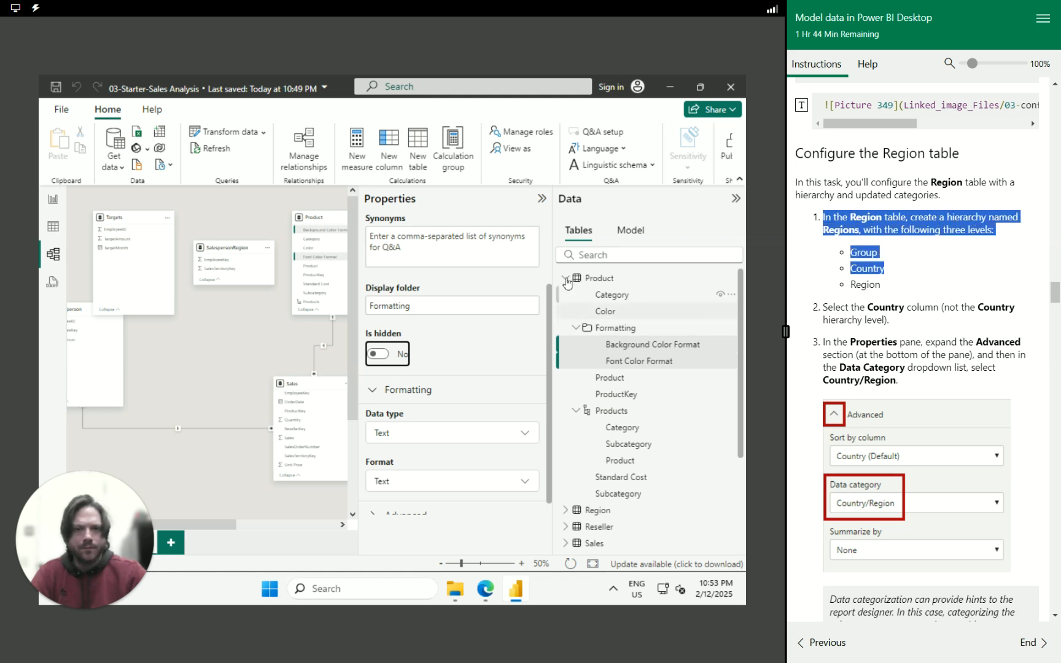
Create a hierarchy from the Group column of the Region table and rename it Regions.
{"action": "left_click", "coordinate": [566, 280]}
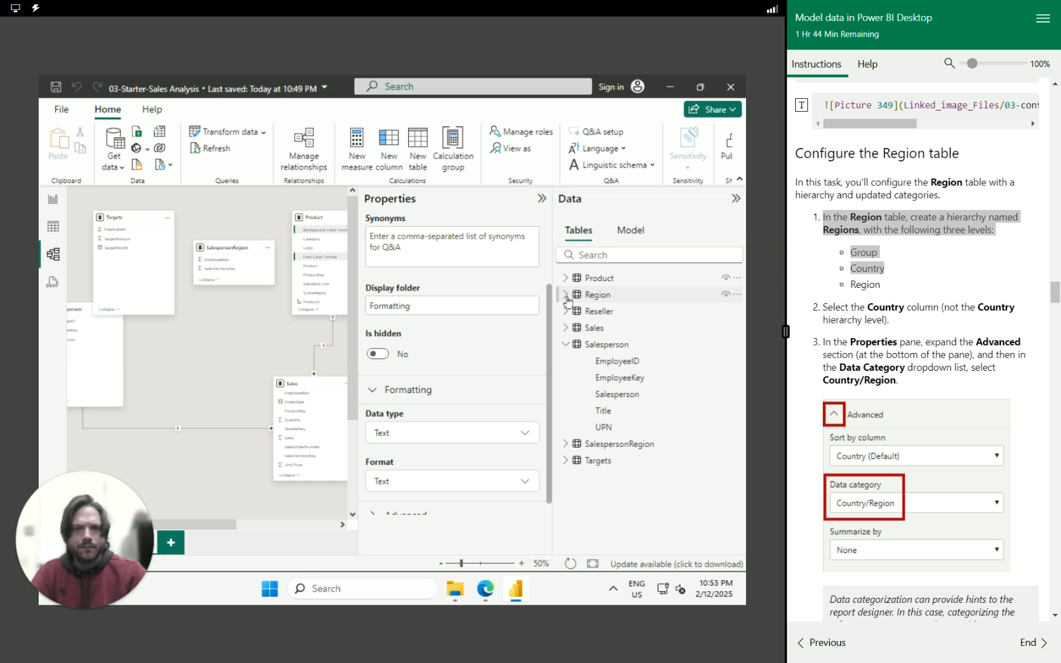
{"action": "left_click", "coordinate": [566, 296]}
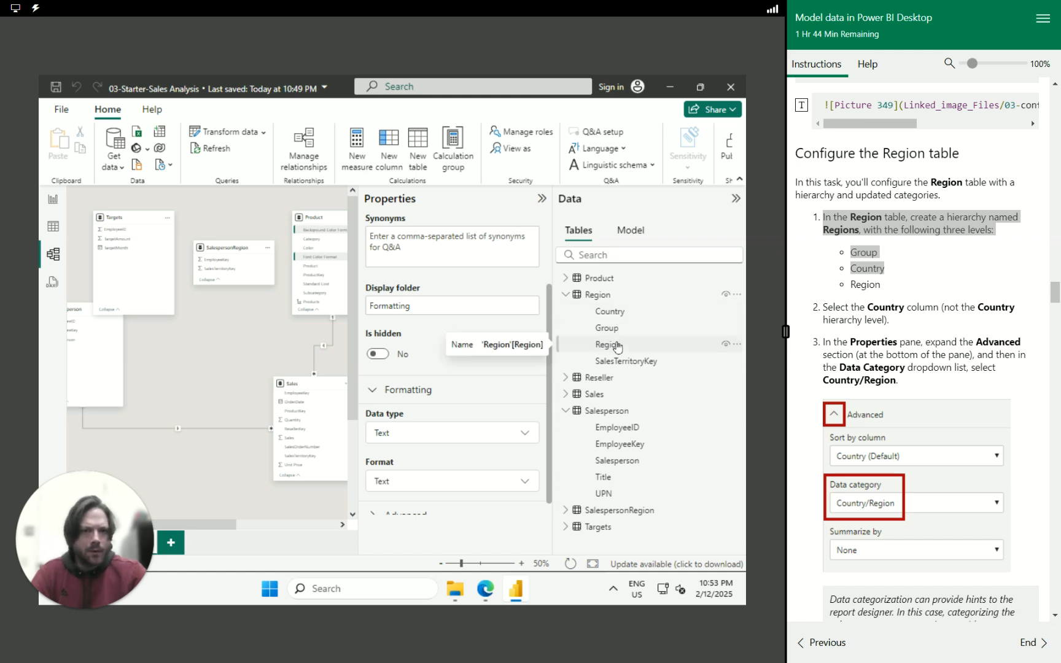
{"action": "right_click", "coordinate": [619, 332]}
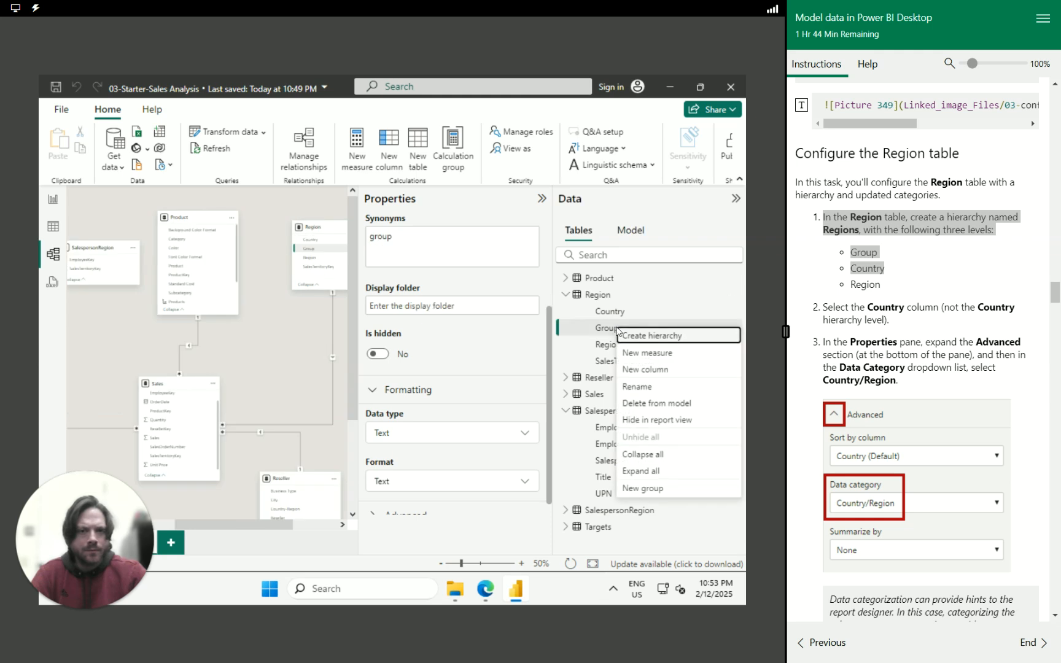
{"action": "key", "text": "Escape"}
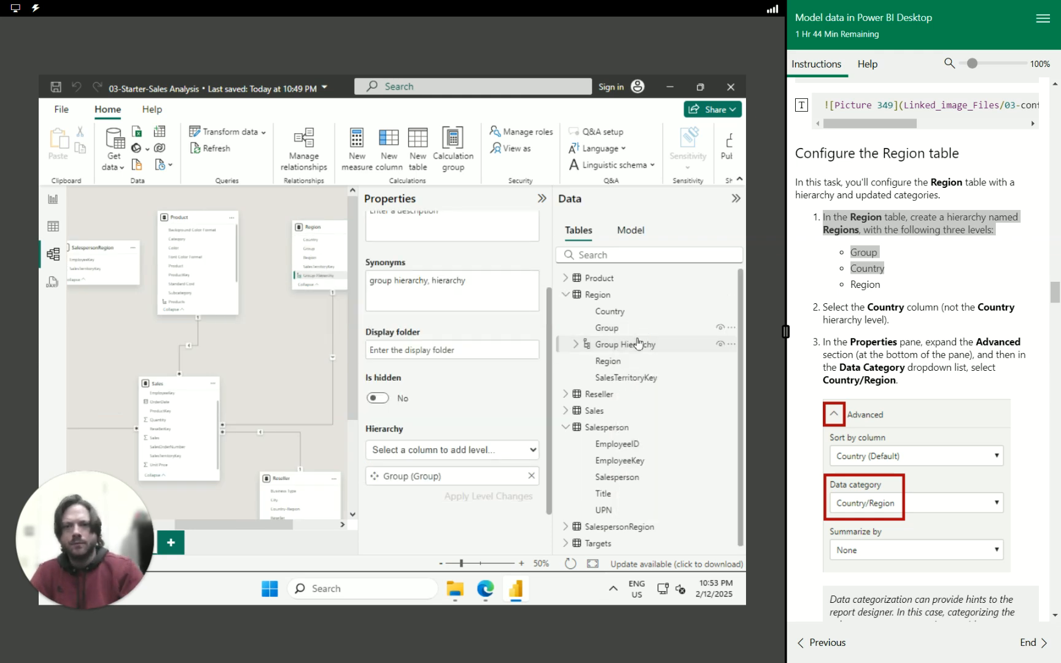
{"action": "double_click", "coordinate": [614, 347]}
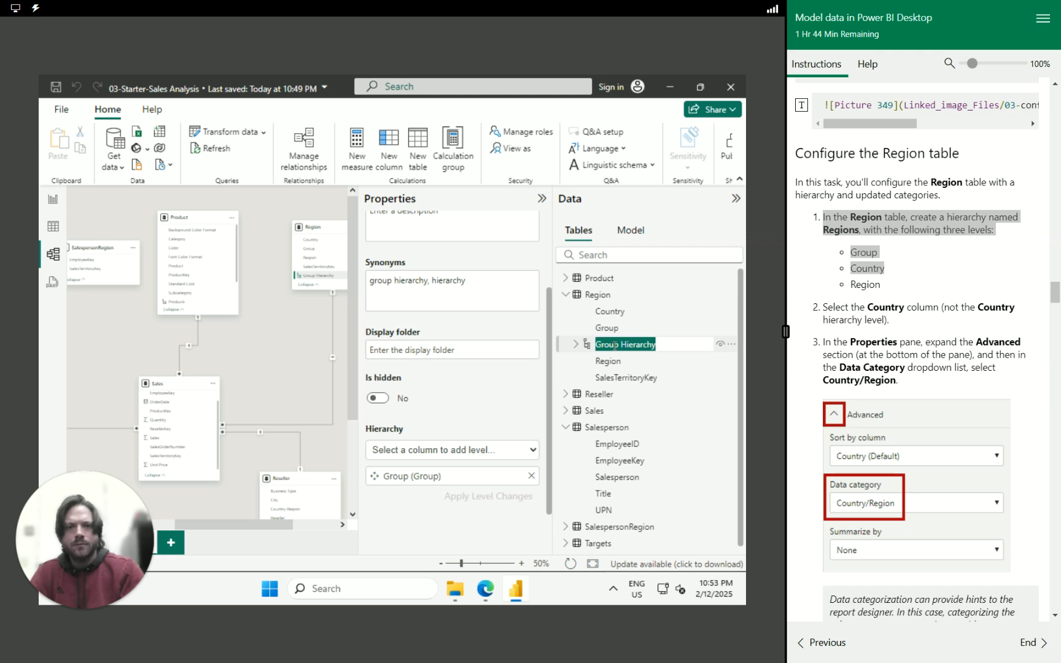
{"action": "type", "text": "Re"}
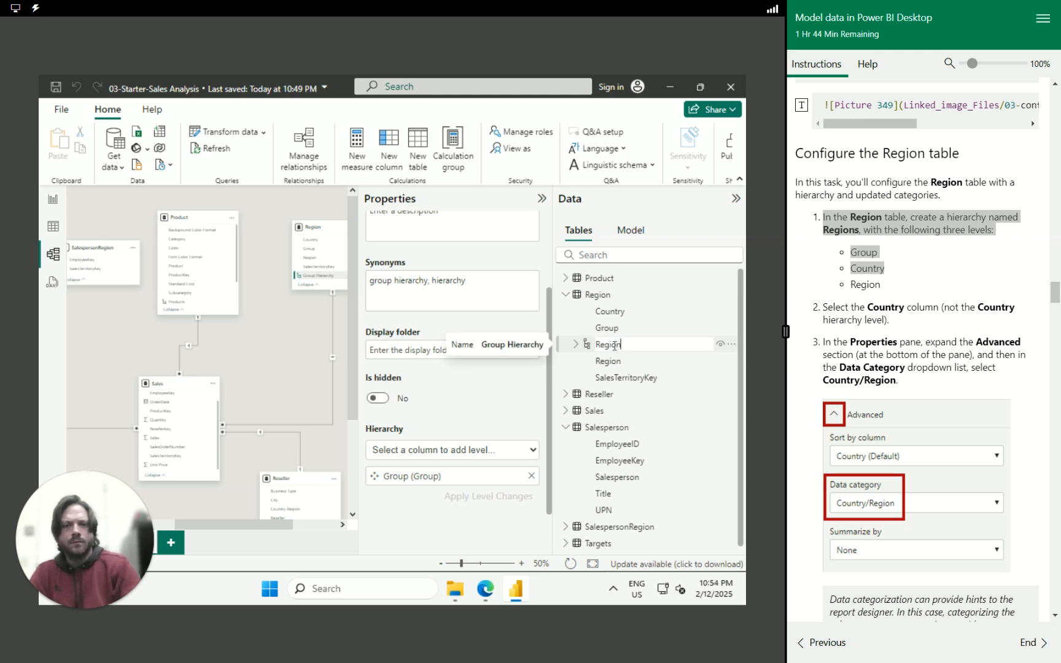
{"action": "type", "text": "gions"}
{"action": "key", "text": "Return"}
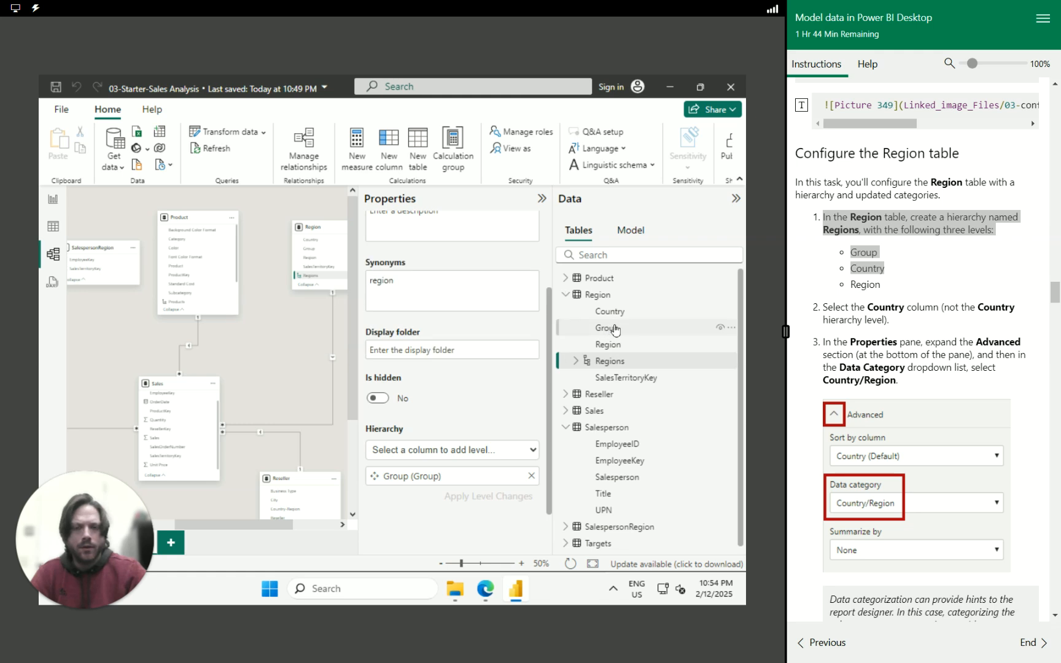
Add the Country and Region columns to the Regions hierarchy as its second and third levels.
{"action": "left_click", "coordinate": [615, 329]}
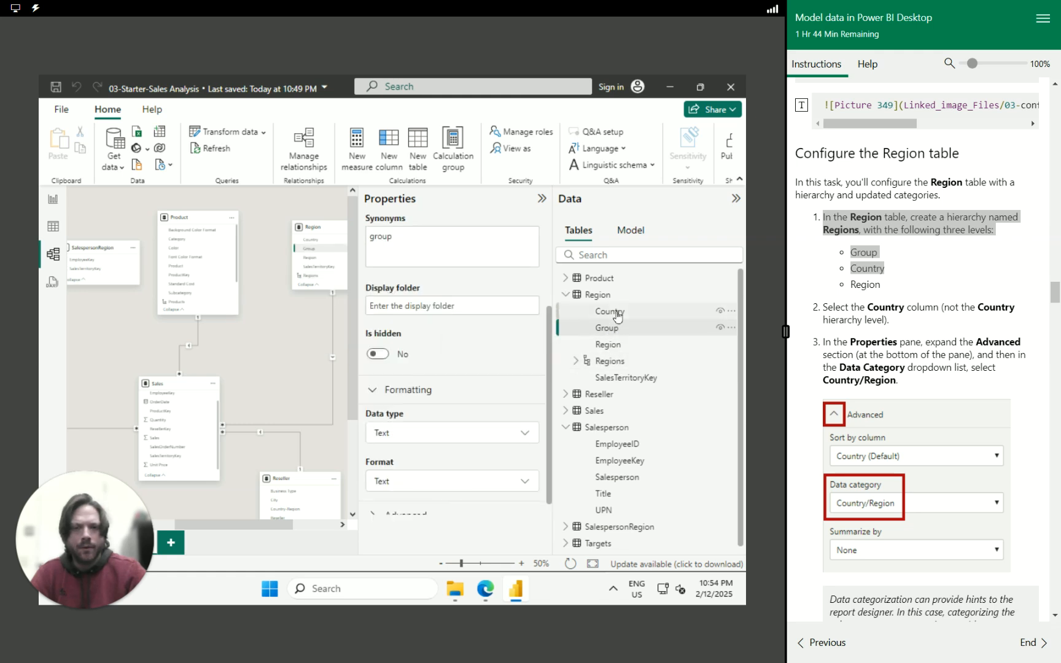
{"action": "left_click_drag", "start_coordinate": [619, 317], "coordinate": [618, 367]}
{"action": "left_click", "coordinate": [620, 345]}
{"action": "left_click_drag", "start_coordinate": [623, 366], "coordinate": [623, 367]}
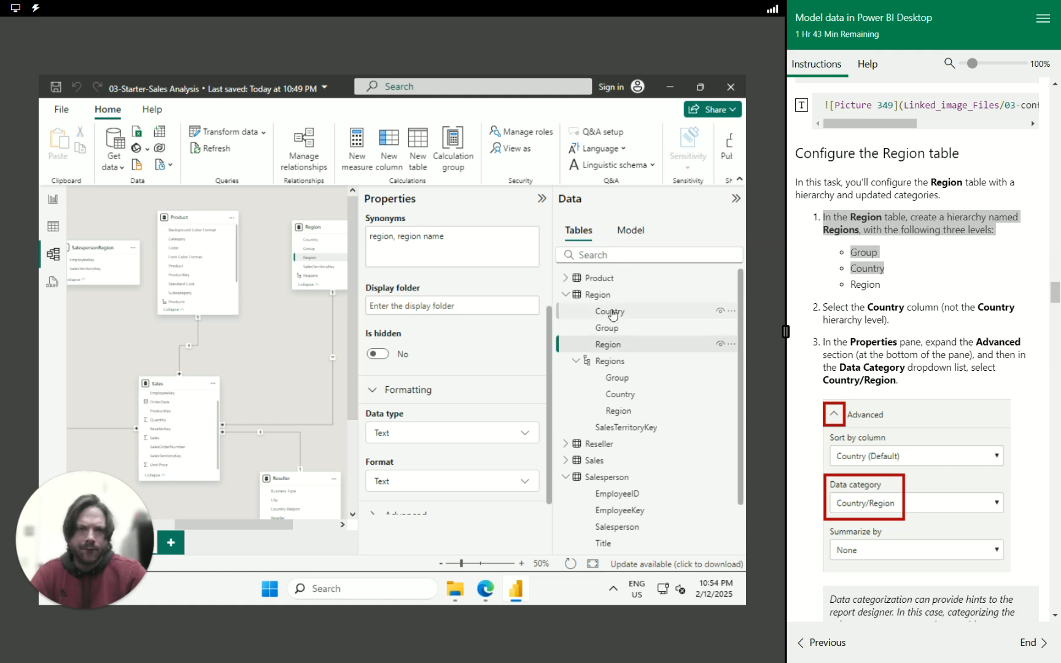
Set the data category of the Region table's Country column to Country/Region.
{"action": "left_click", "coordinate": [612, 313]}
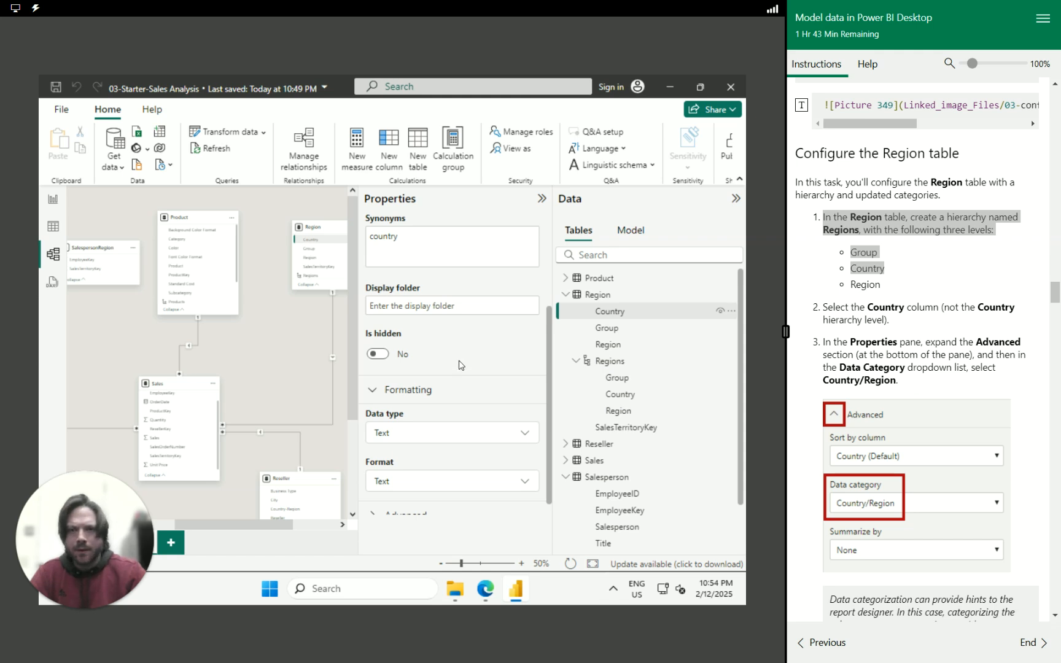
{"action": "scroll", "coordinate": [458, 369], "scroll_direction": "down", "scroll_amount": 1}
{"action": "left_click", "coordinate": [374, 501]}
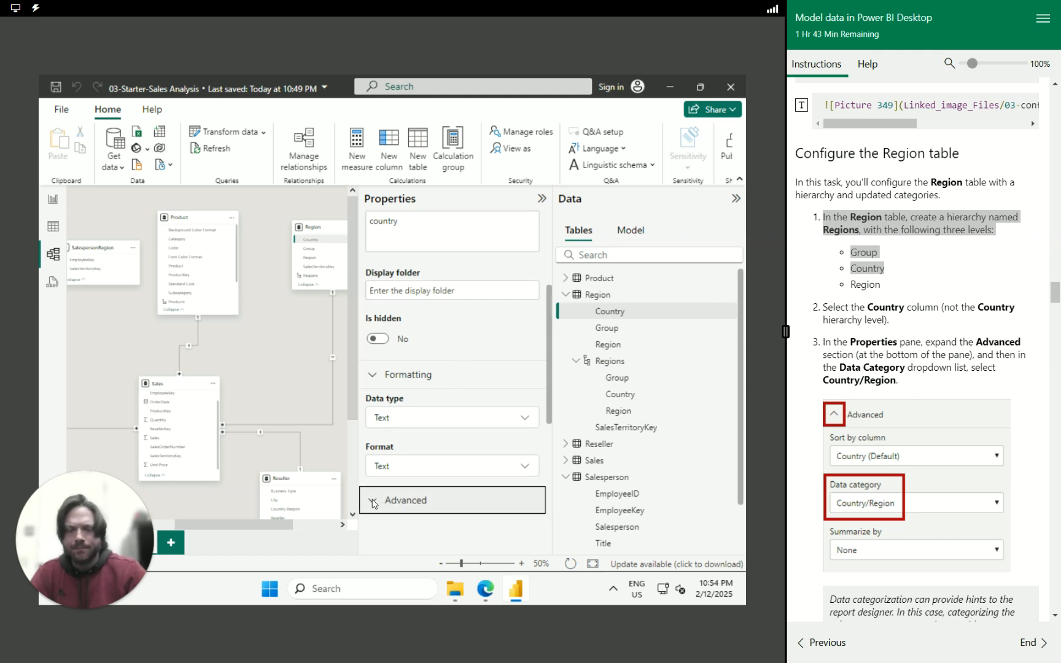
{"action": "scroll", "coordinate": [423, 485], "scroll_direction": "down", "scroll_amount": 4}
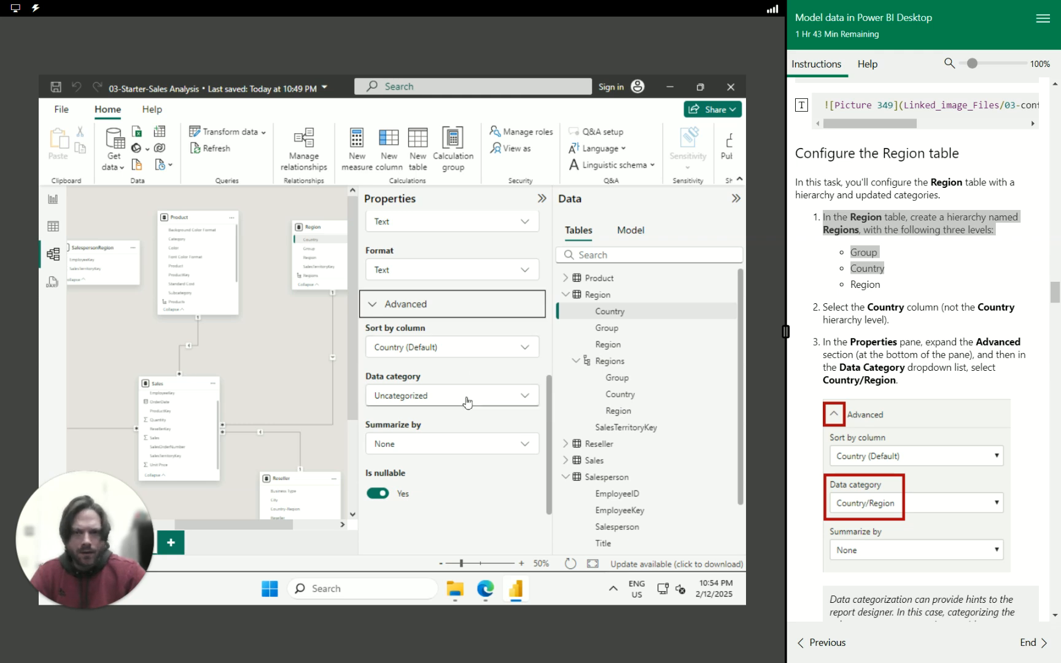
{"action": "left_click", "coordinate": [467, 402]}
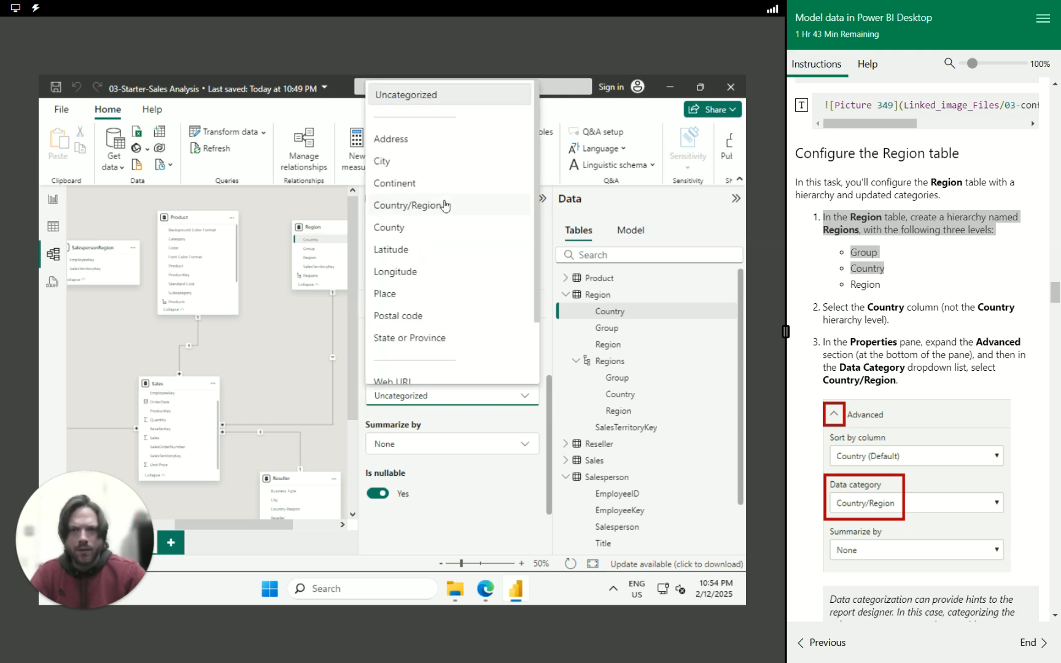
{"action": "left_click", "coordinate": [446, 207]}
In the Reseller table, create a hierarchy named Resellers with Business Type and Reseller as its two levels.
{"action": "scroll", "coordinate": [889, 518], "scroll_direction": "down", "scroll_amount": 3}
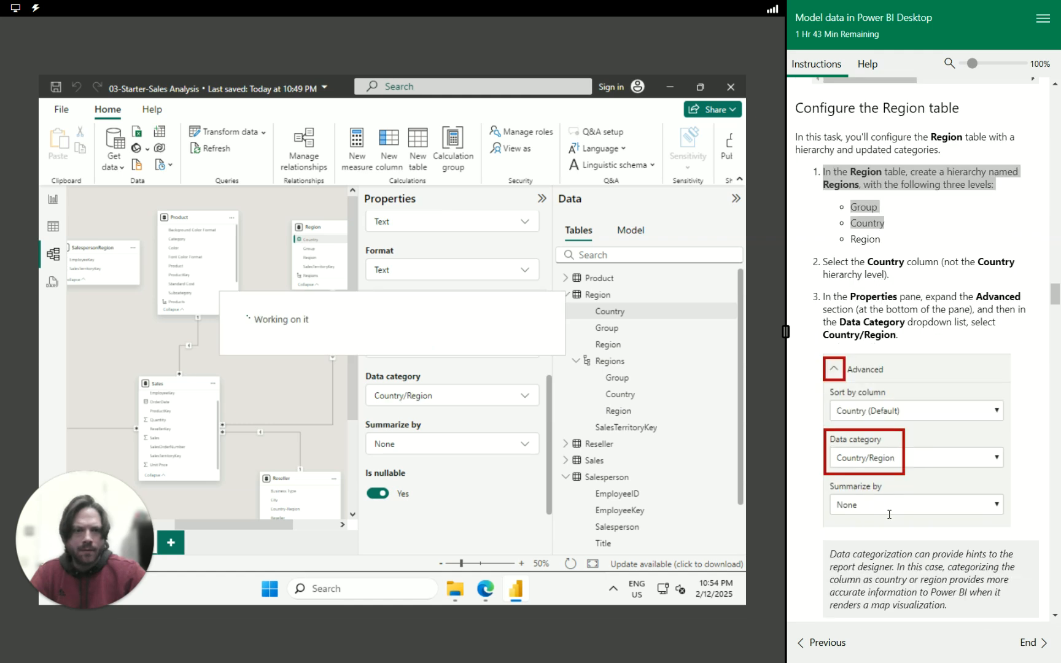
{"action": "scroll", "coordinate": [891, 514], "scroll_direction": "down", "scroll_amount": 3}
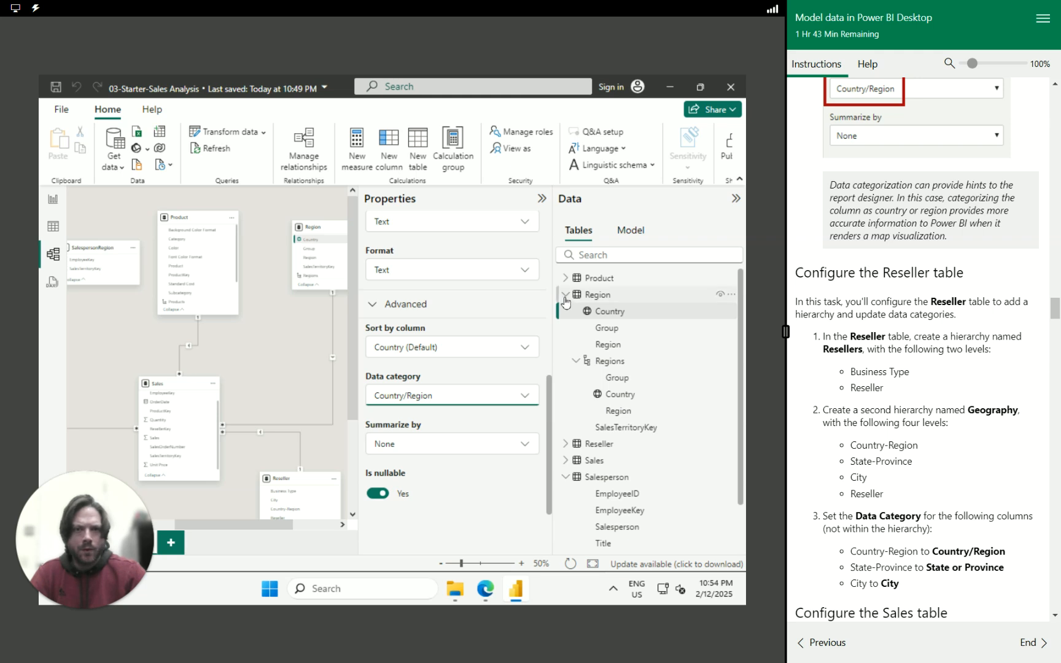
{"action": "left_click", "coordinate": [565, 296]}
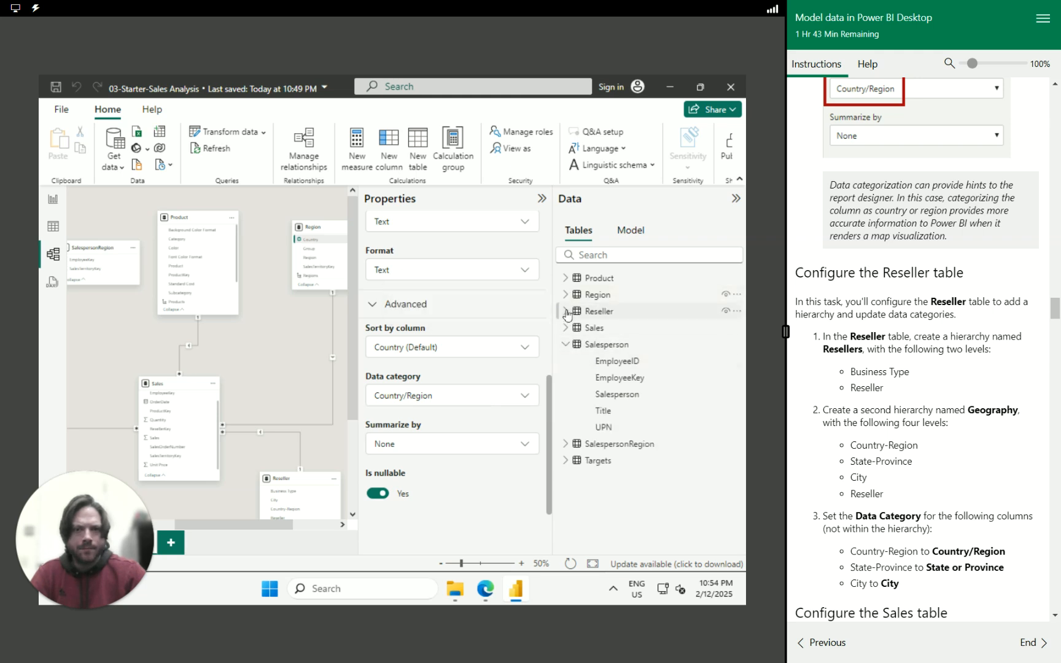
{"action": "left_click", "coordinate": [566, 312]}
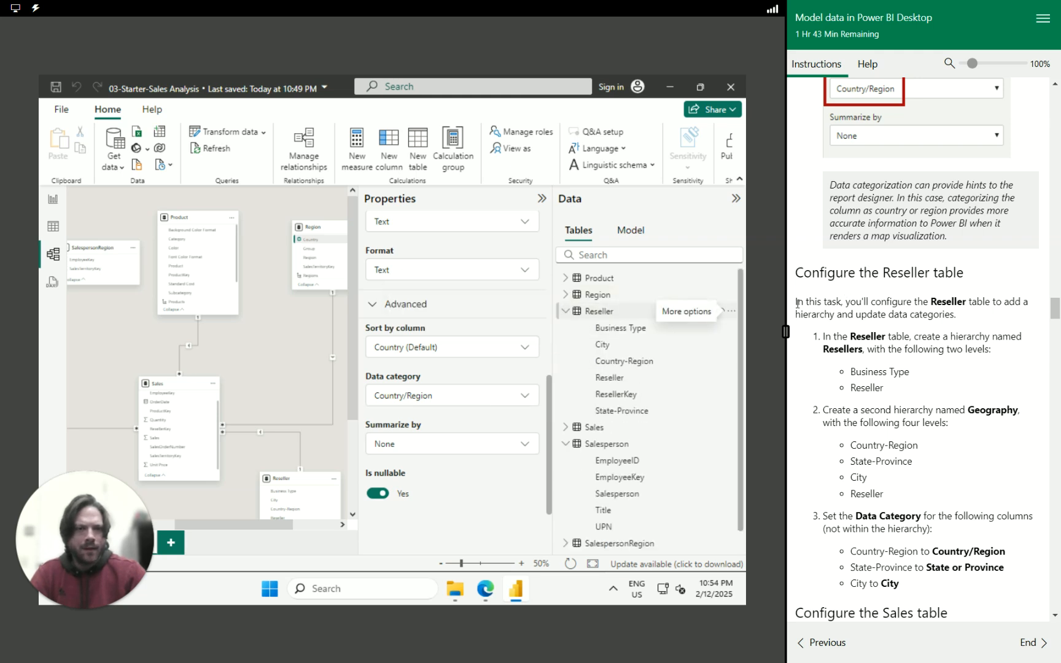
{"action": "left_click_drag", "start_coordinate": [836, 338], "coordinate": [1007, 363]}
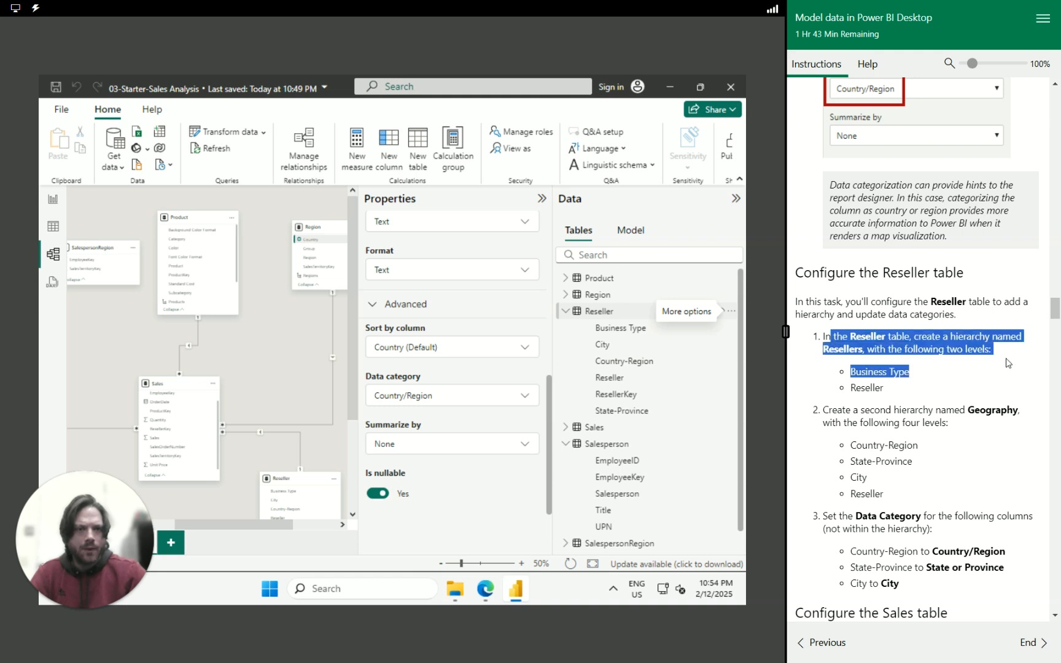
{"action": "right_click", "coordinate": [637, 329]}
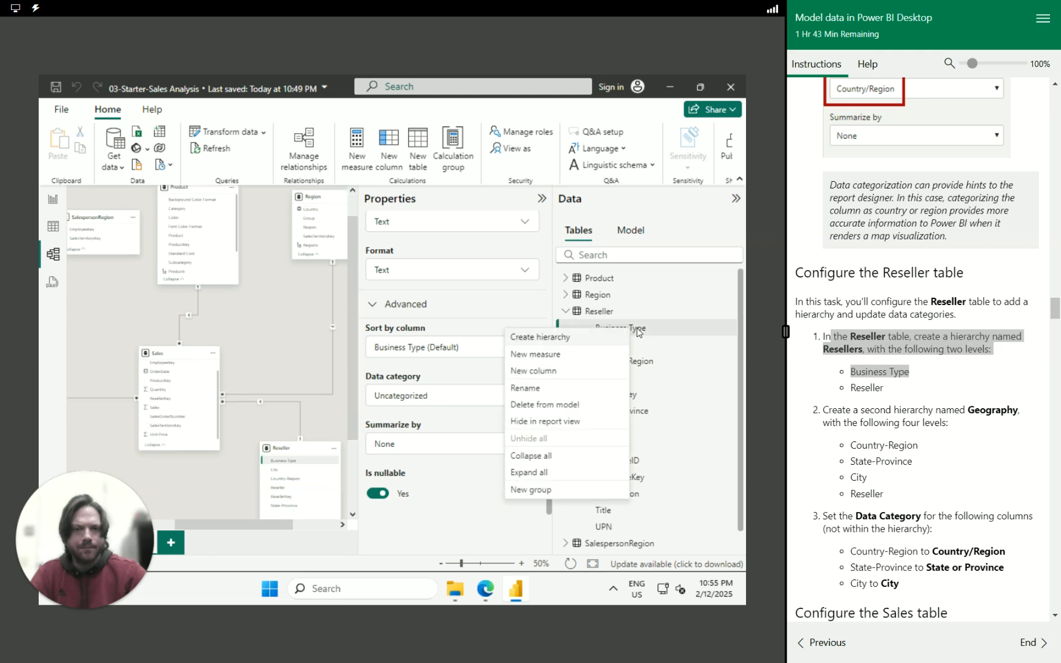
{"action": "left_click", "coordinate": [580, 337]}
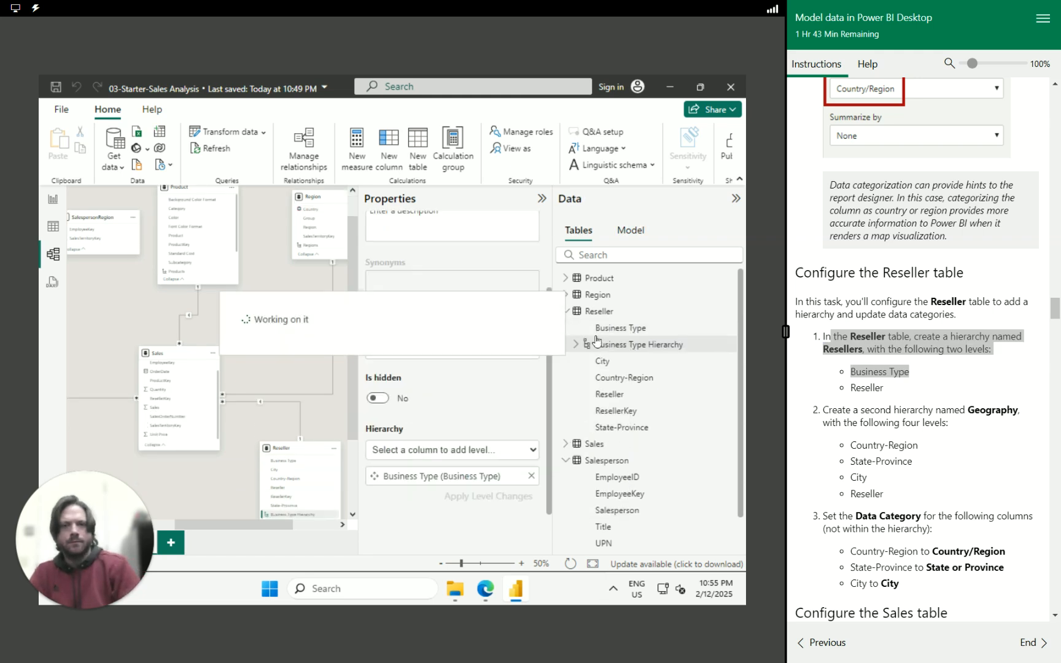
{"action": "double_click", "coordinate": [623, 348]}
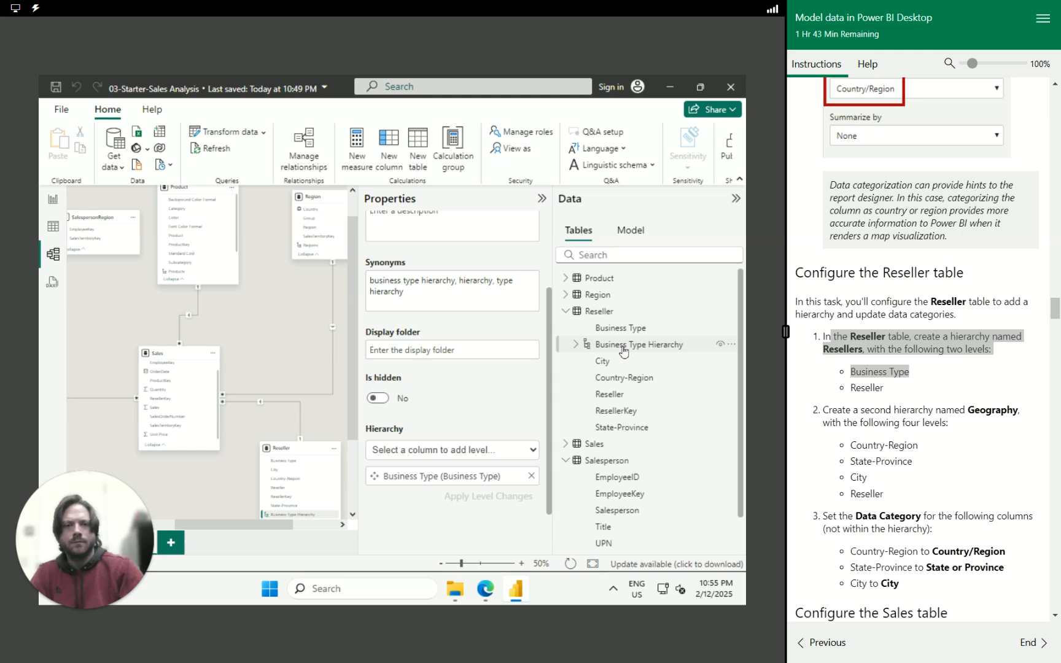
{"action": "type", "text": "Rese"}
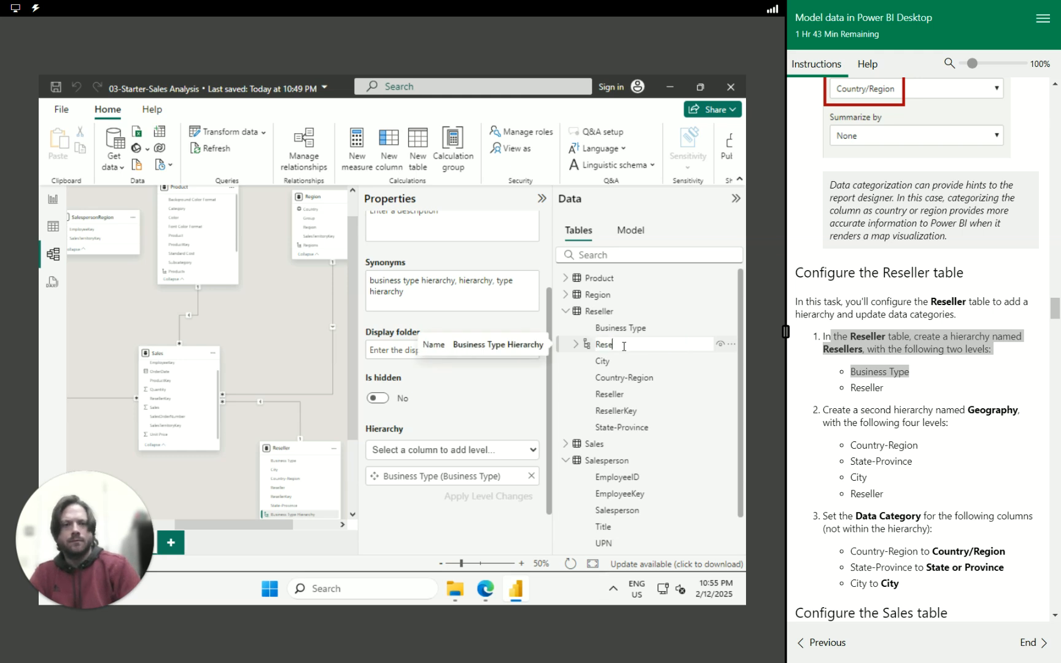
{"action": "type", "text": "llers"}
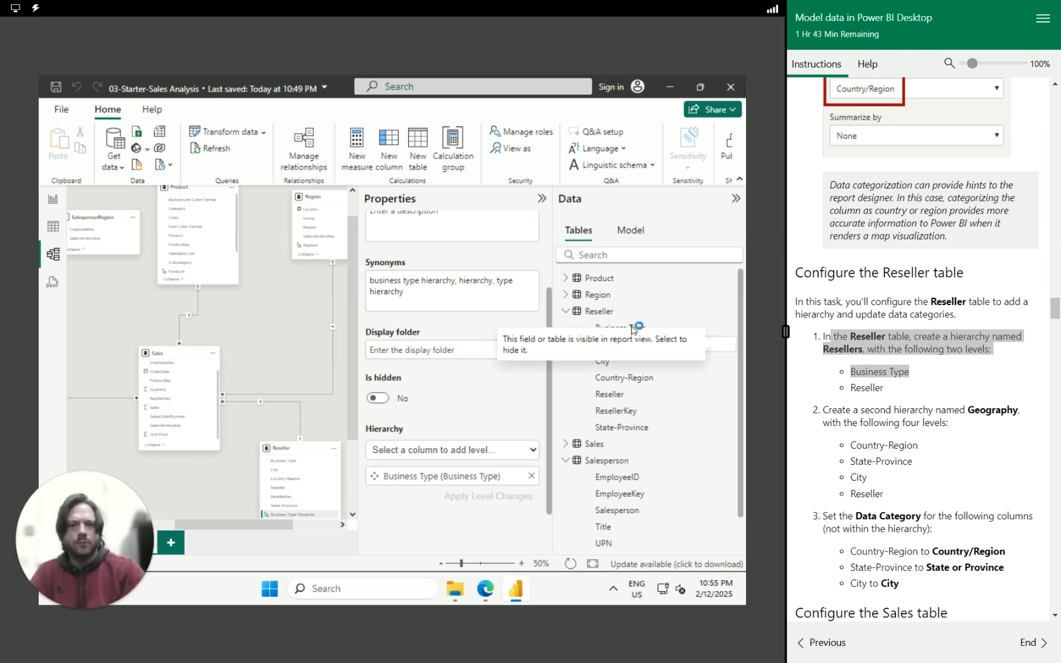
{"action": "key", "text": "Return"}
{"action": "left_click_drag", "start_coordinate": [635, 333], "coordinate": [624, 415]}
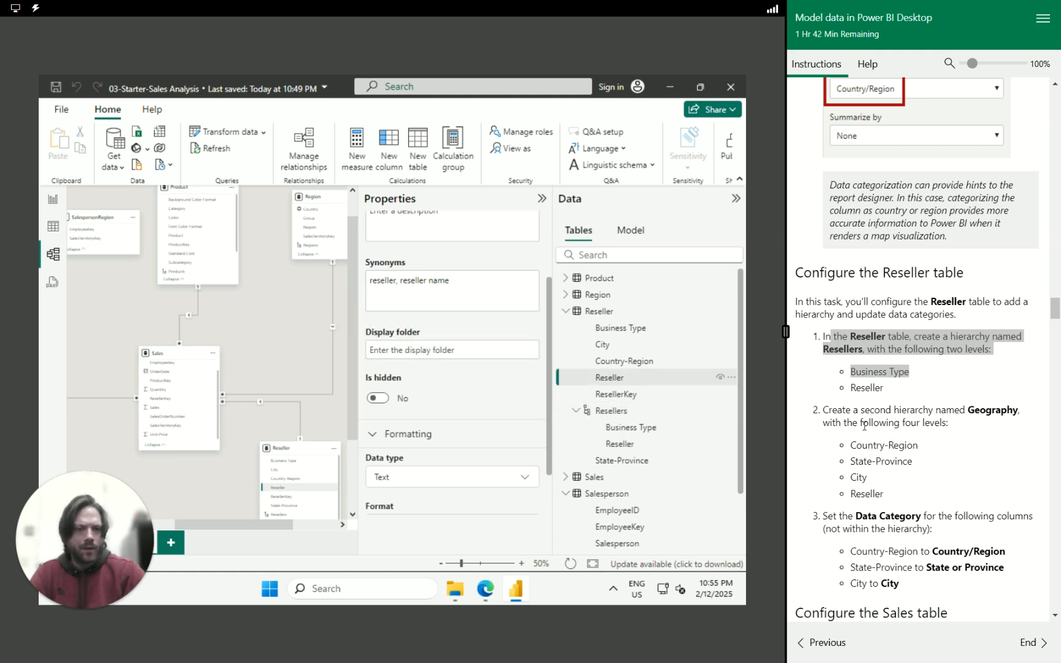
Create a second hierarchy from the Reseller table's Business Type column and rename it Geography.
{"action": "right_click", "coordinate": [615, 336]}
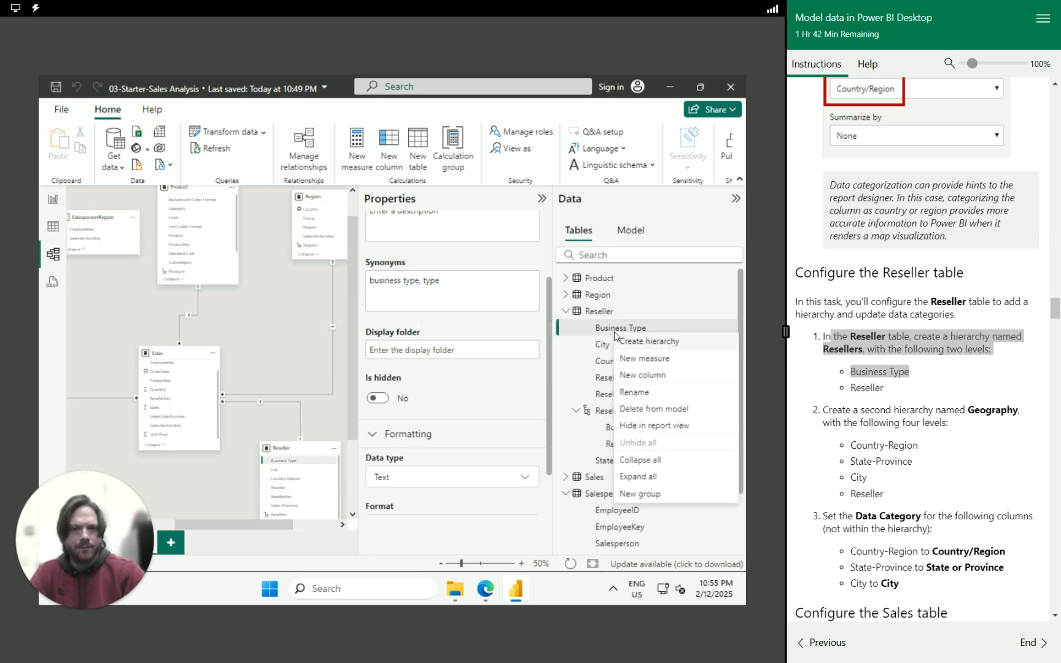
{"action": "left_click", "coordinate": [643, 344]}
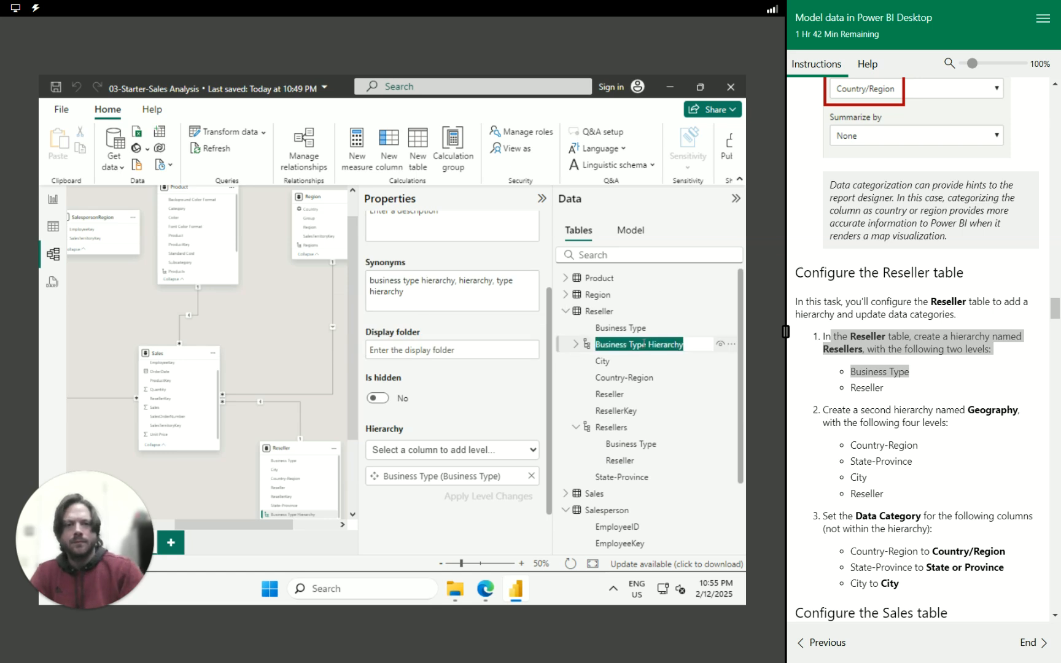
{"action": "type", "text": "Geography"}
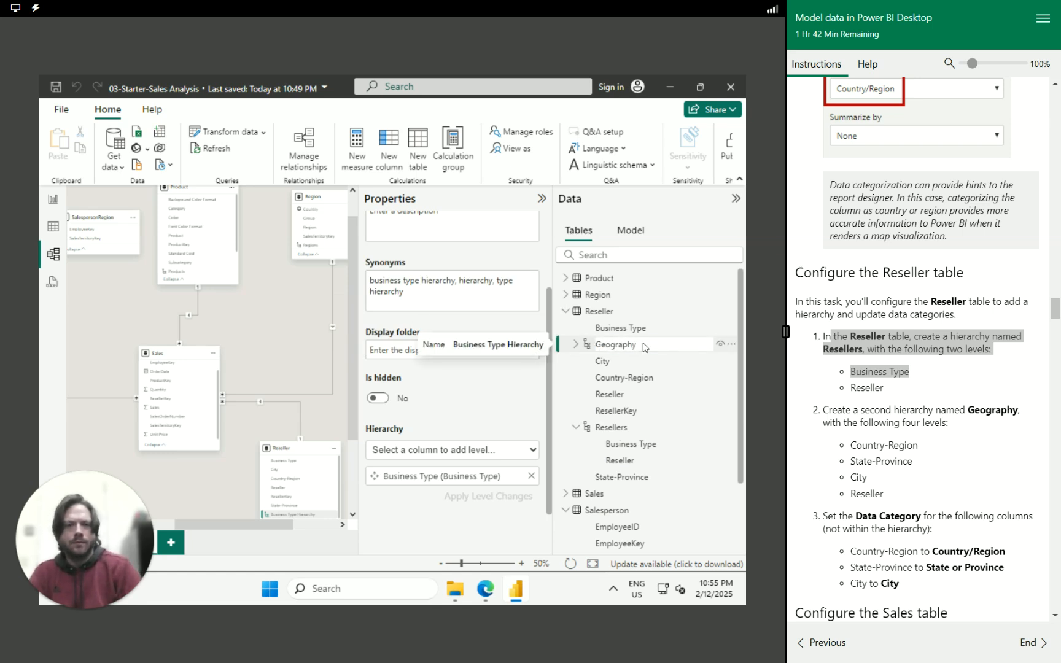
{"action": "key", "text": "Return"}
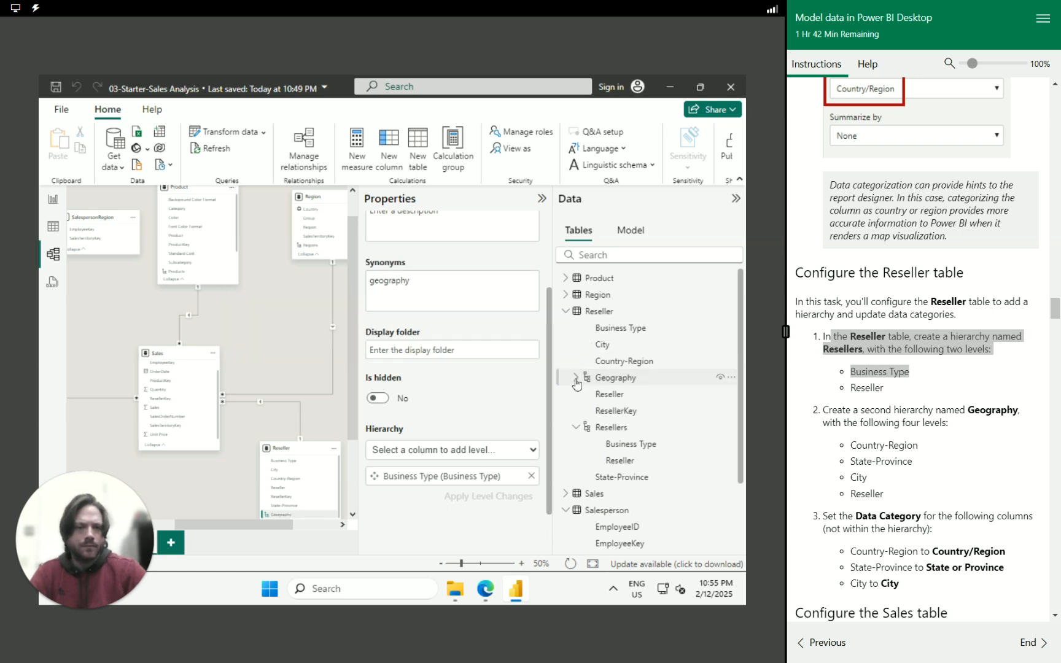
Add Country-Region as a level of the Geography hierarchy and take Business Type off its level list.
{"action": "left_click", "coordinate": [576, 378]}
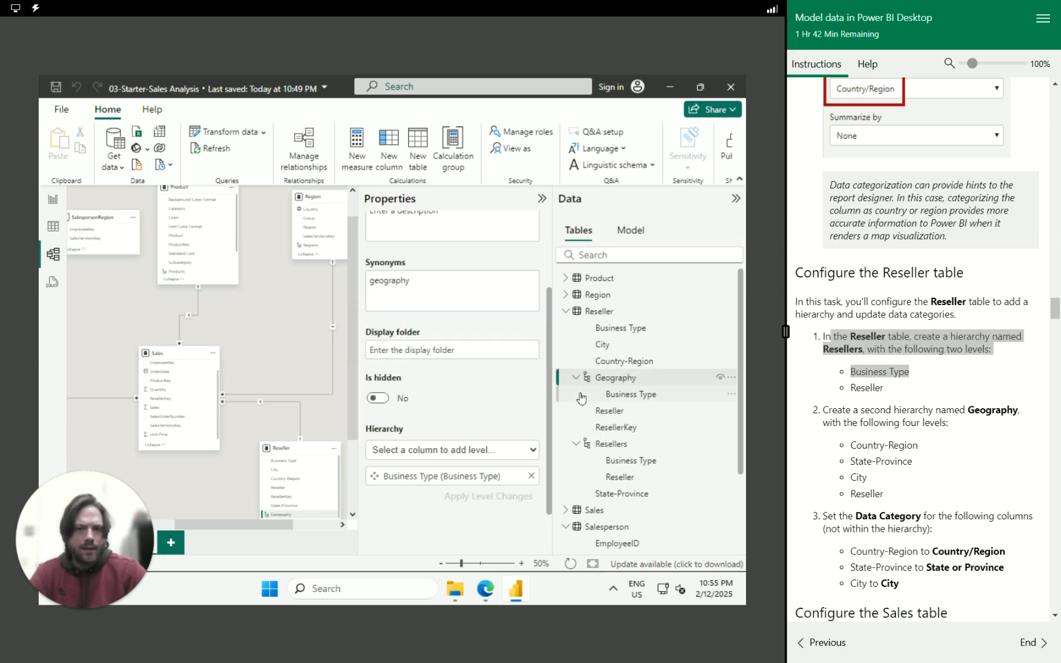
{"action": "left_click_drag", "start_coordinate": [635, 360], "coordinate": [643, 383]}
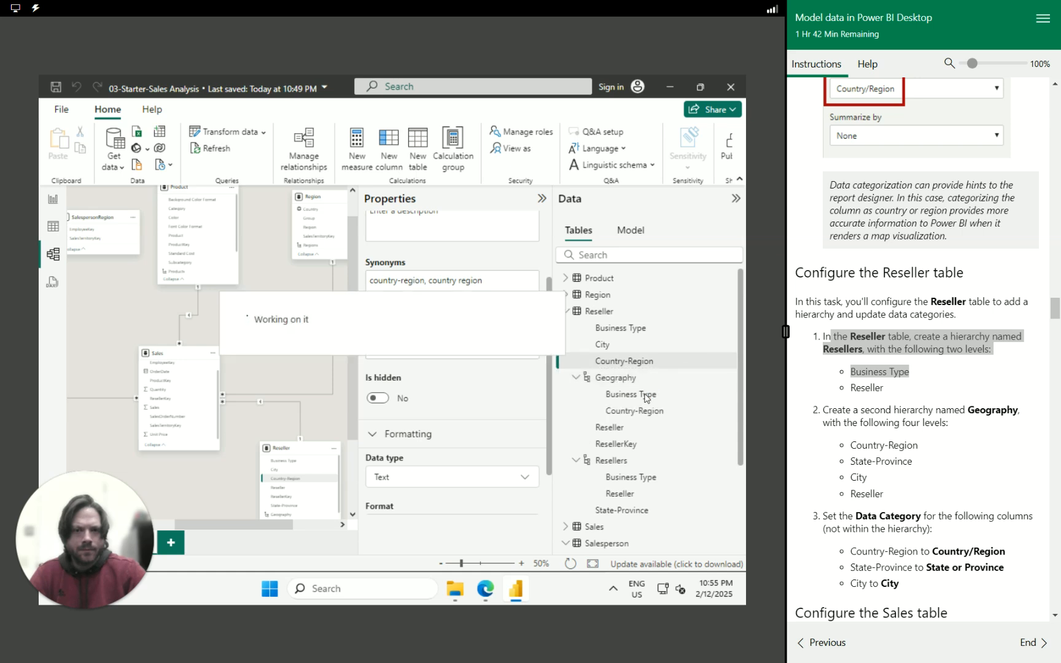
{"action": "left_click", "coordinate": [645, 394]}
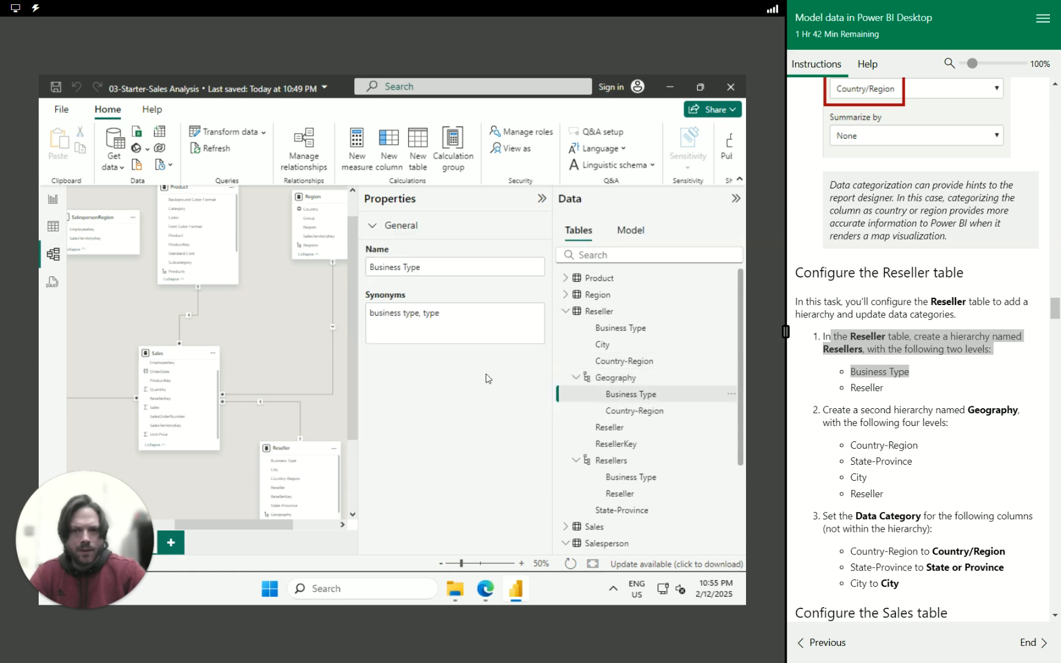
{"action": "left_click", "coordinate": [608, 378]}
{"action": "scroll", "coordinate": [454, 405], "scroll_direction": "down", "scroll_amount": 2}
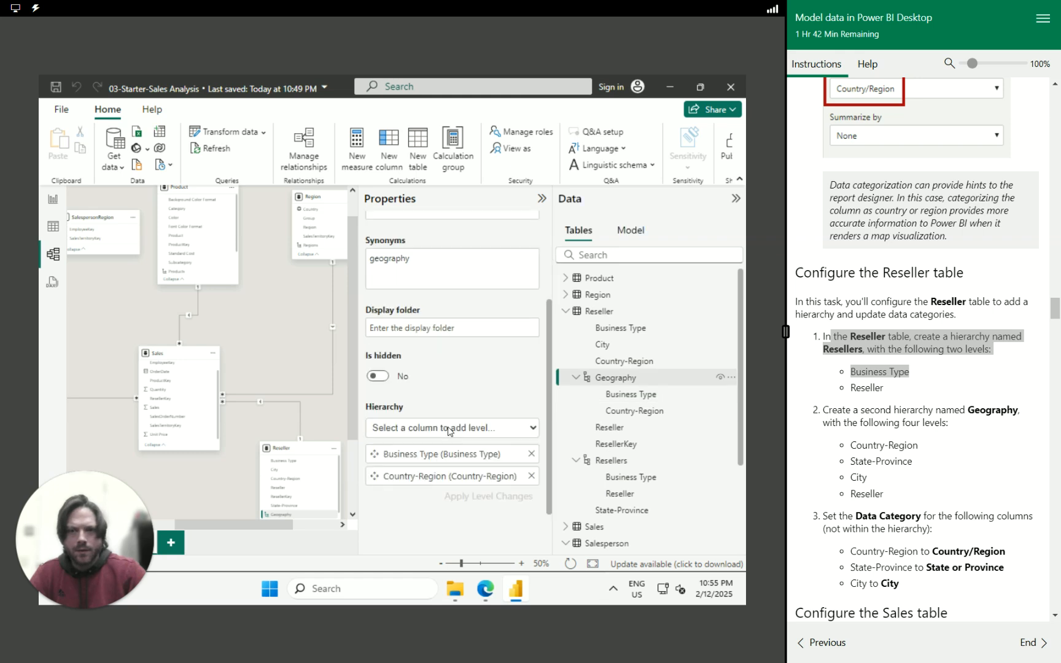
{"action": "left_click", "coordinate": [531, 454]}
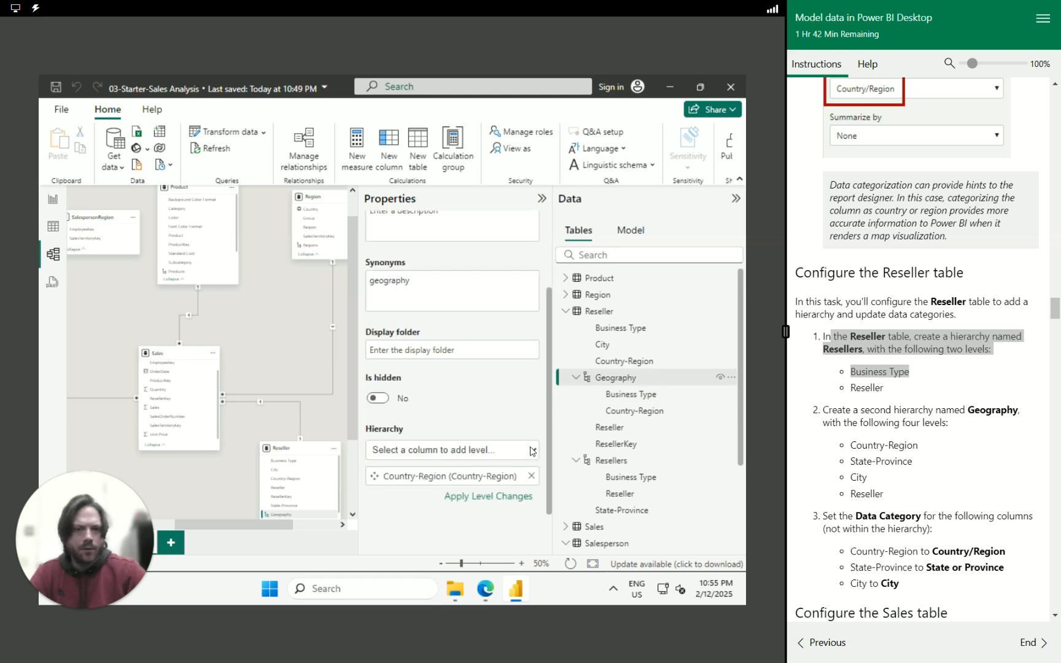
Add State-Province, City and Reseller as further Geography levels and apply the level changes, including the deletion of Business Type.
{"action": "left_click", "coordinate": [528, 455]}
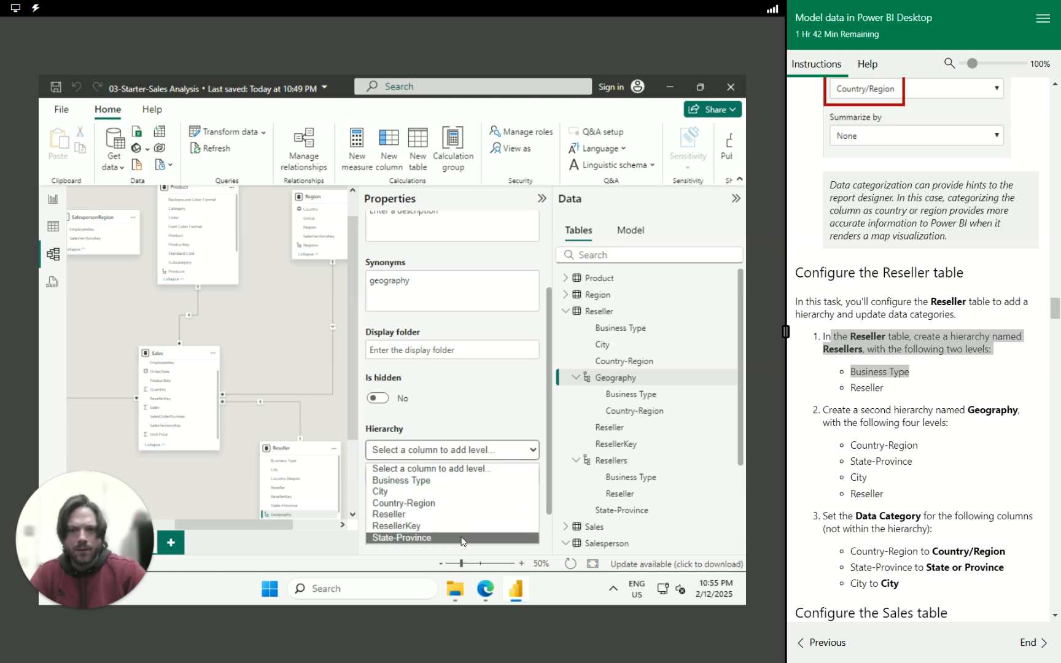
{"action": "left_click", "coordinate": [461, 537]}
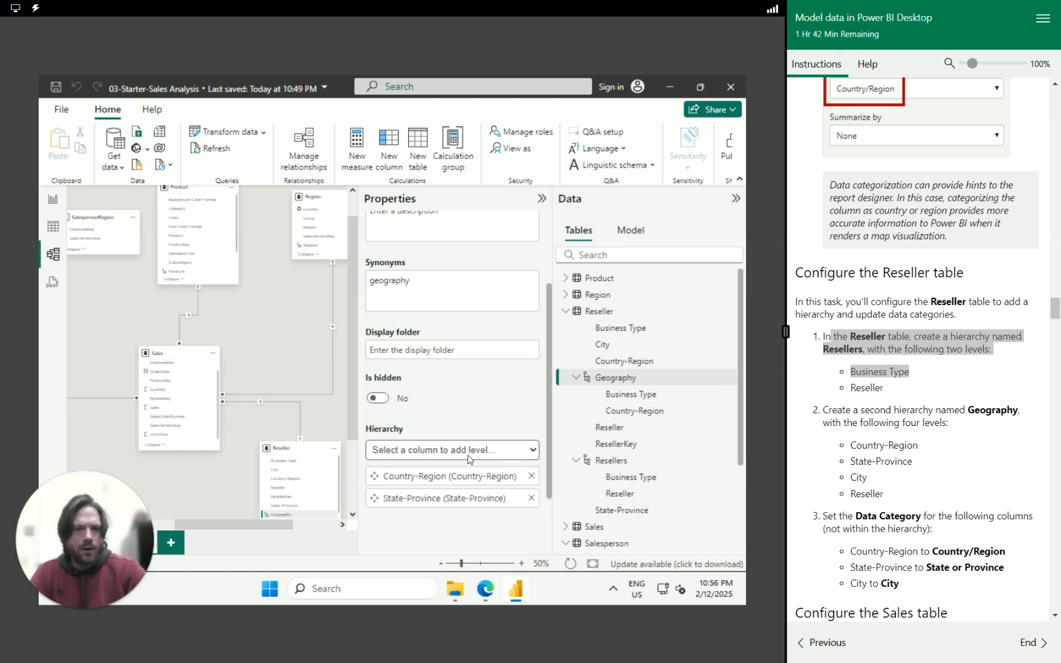
{"action": "left_click", "coordinate": [469, 459]}
{"action": "left_click", "coordinate": [459, 492]}
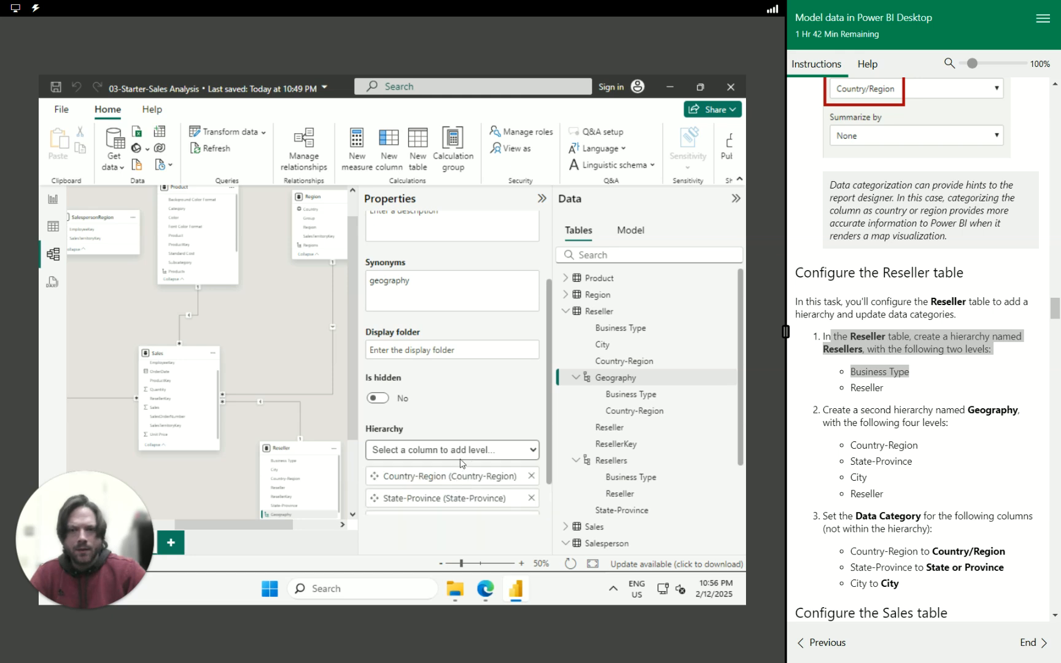
{"action": "left_click", "coordinate": [463, 455]}
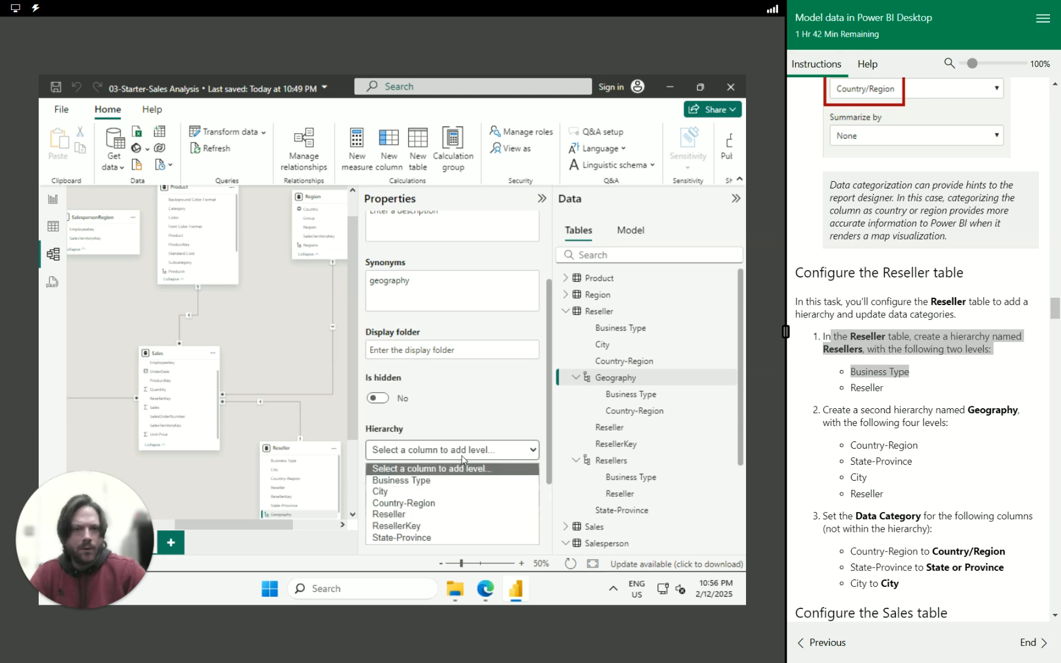
{"action": "left_click", "coordinate": [455, 514]}
{"action": "scroll", "coordinate": [491, 485], "scroll_direction": "down", "scroll_amount": 2}
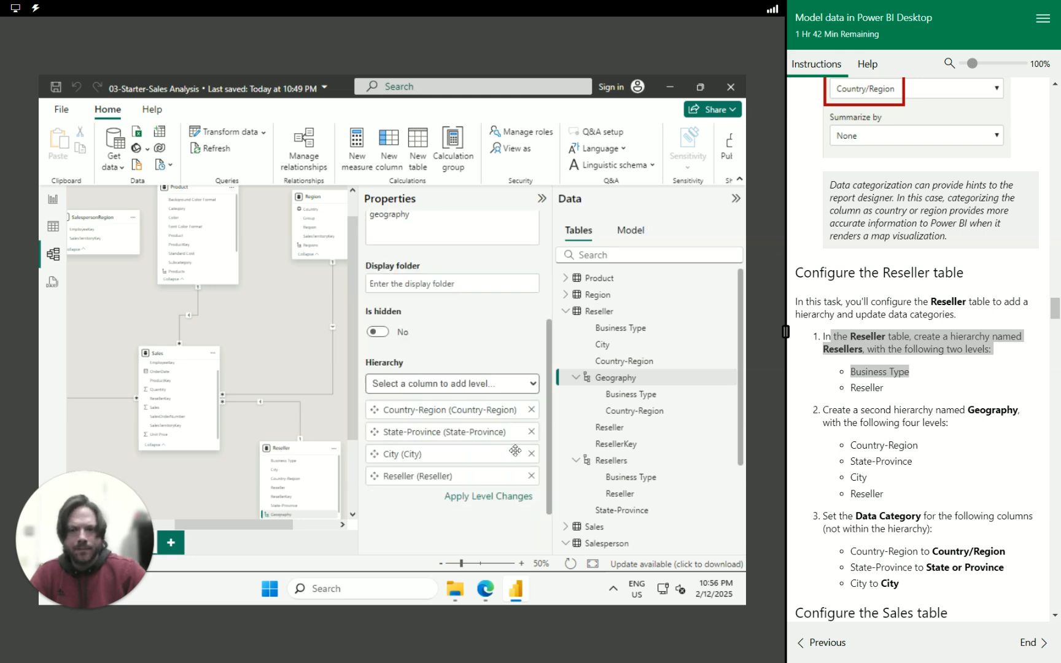
{"action": "left_click", "coordinate": [508, 502]}
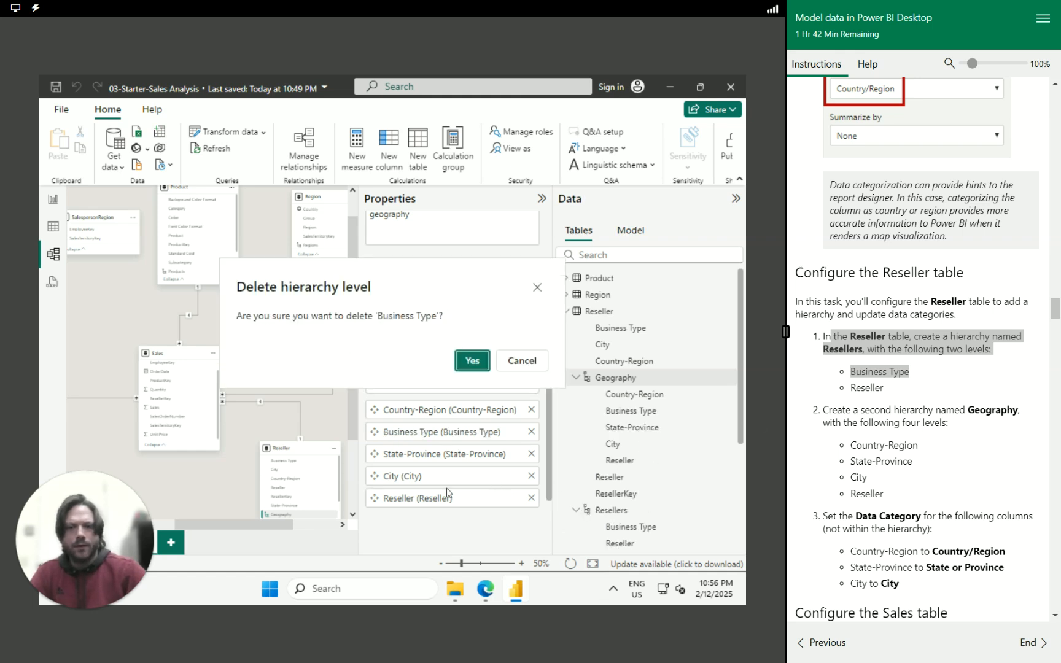
{"action": "left_click", "coordinate": [472, 363]}
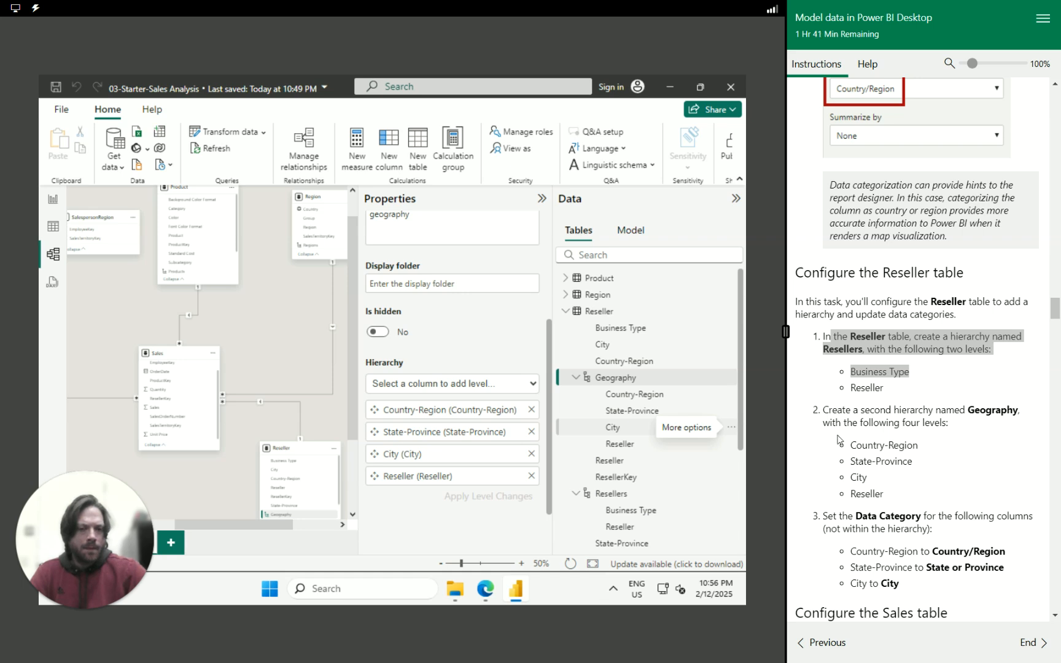
Set the data category of the Reseller table's Country-Region column, outside the hierarchy, to Country/Region.
{"action": "scroll", "coordinate": [849, 503], "scroll_direction": "down", "scroll_amount": 2}
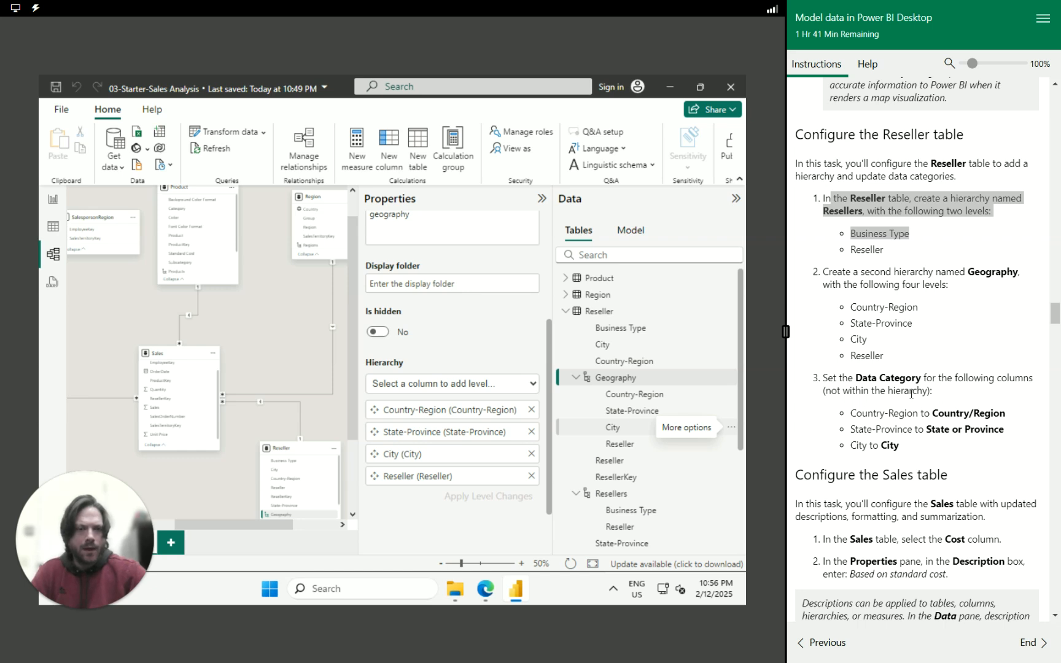
{"action": "left_click", "coordinate": [638, 363]}
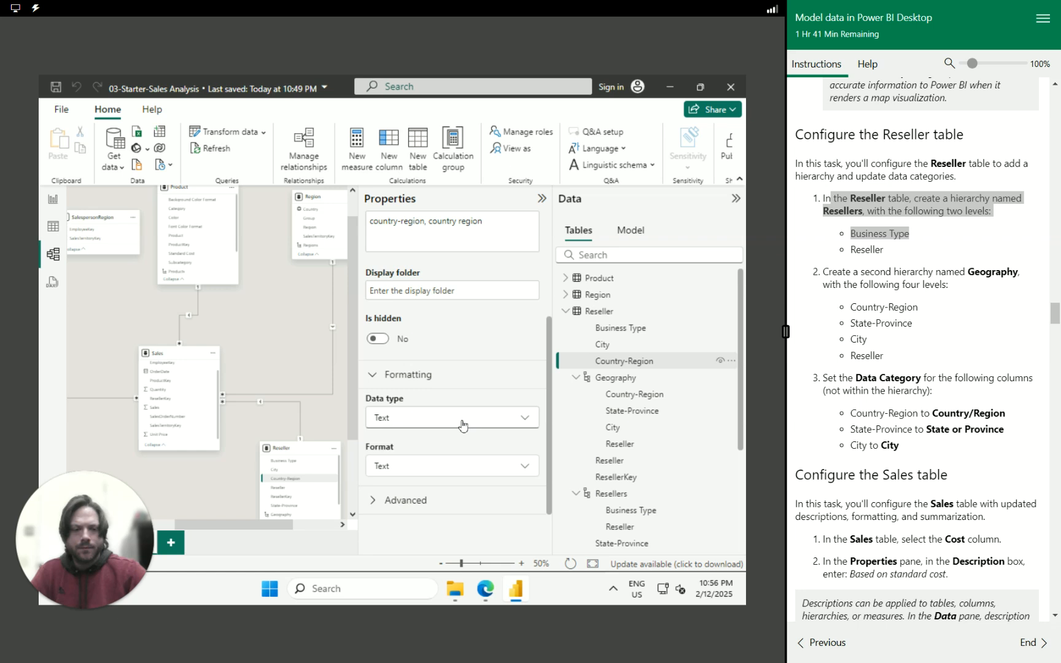
{"action": "left_click", "coordinate": [434, 500]}
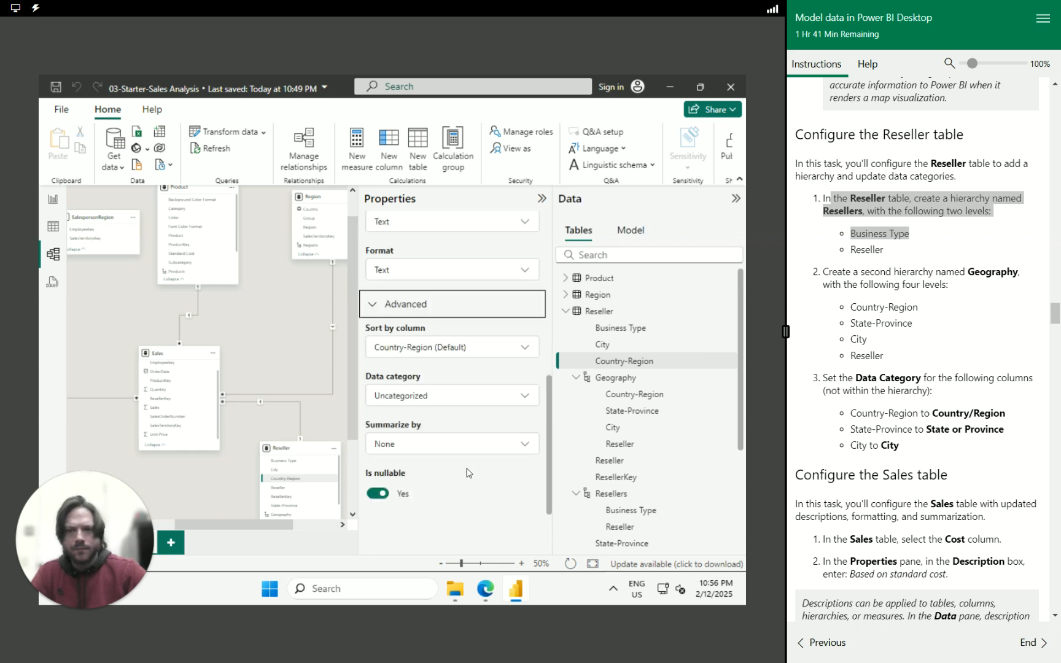
{"action": "left_click", "coordinate": [458, 395]}
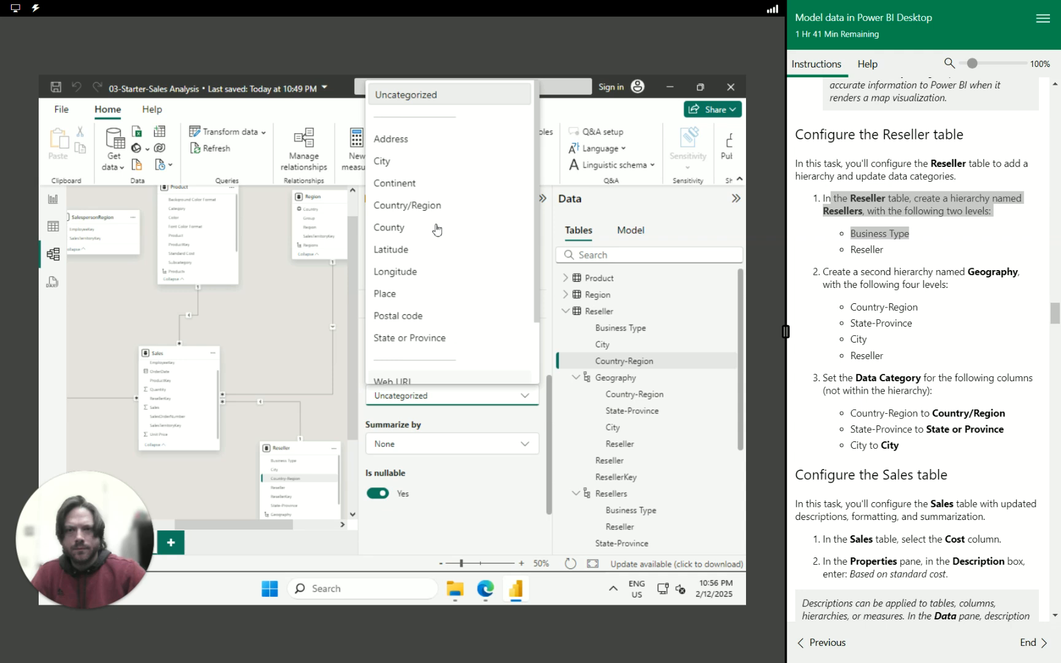
{"action": "left_click", "coordinate": [434, 209]}
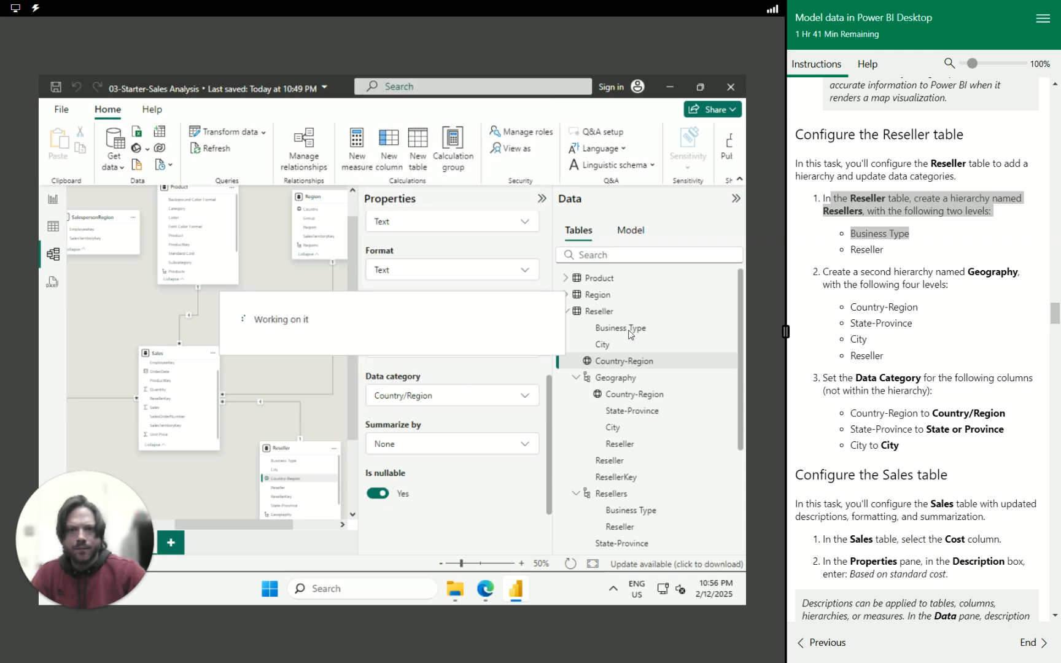
Set the data category of the Reseller table's standalone City column to City.
{"action": "left_click", "coordinate": [618, 347]}
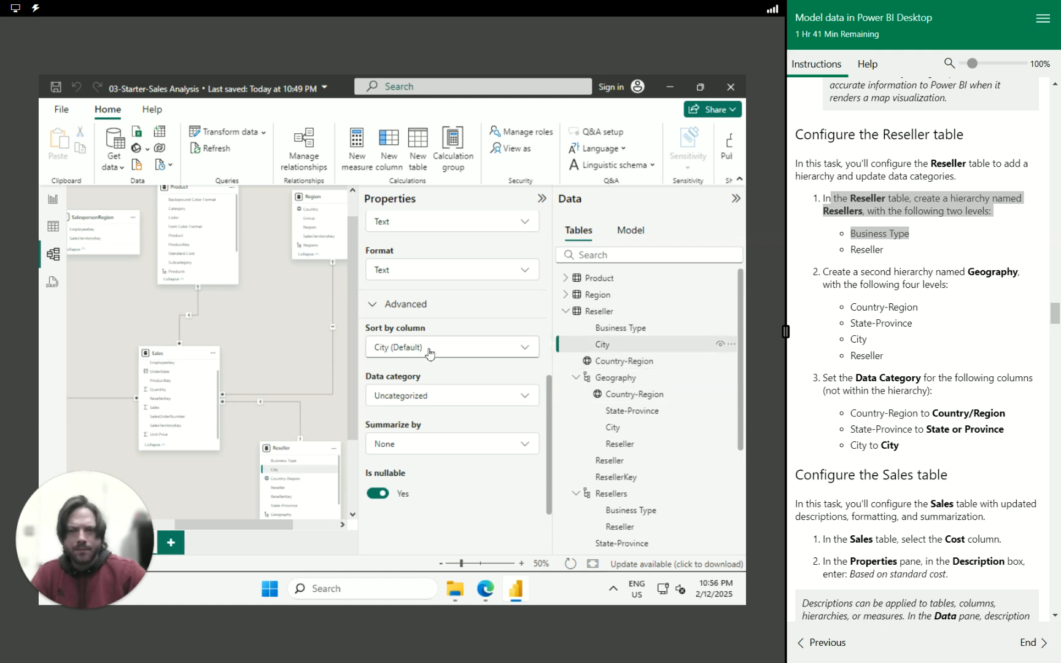
{"action": "left_click", "coordinate": [440, 398]}
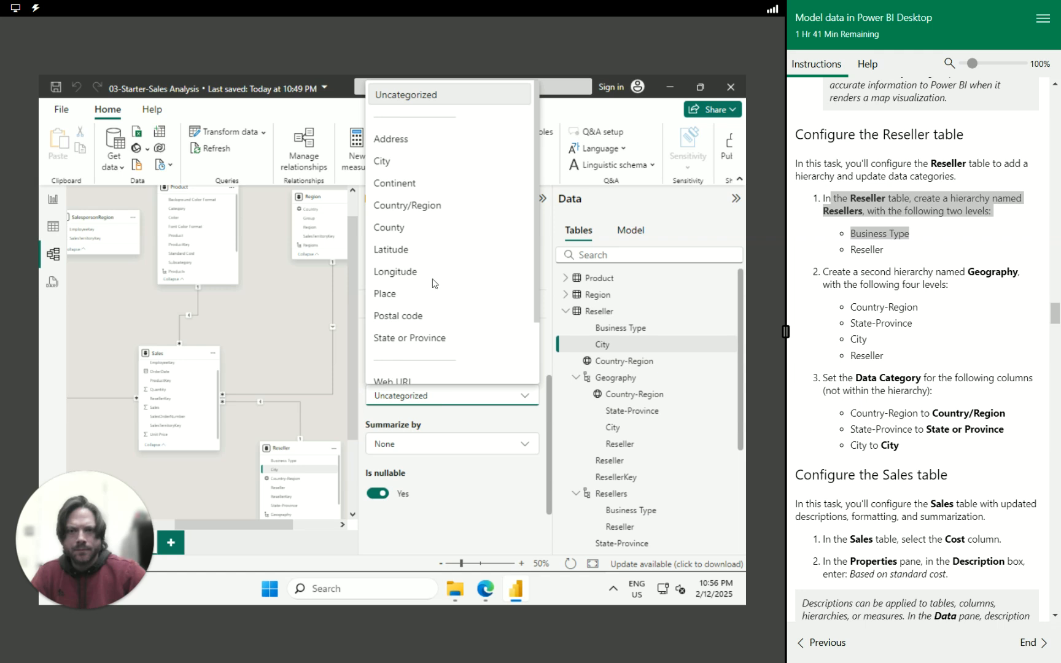
{"action": "left_click", "coordinate": [436, 165]}
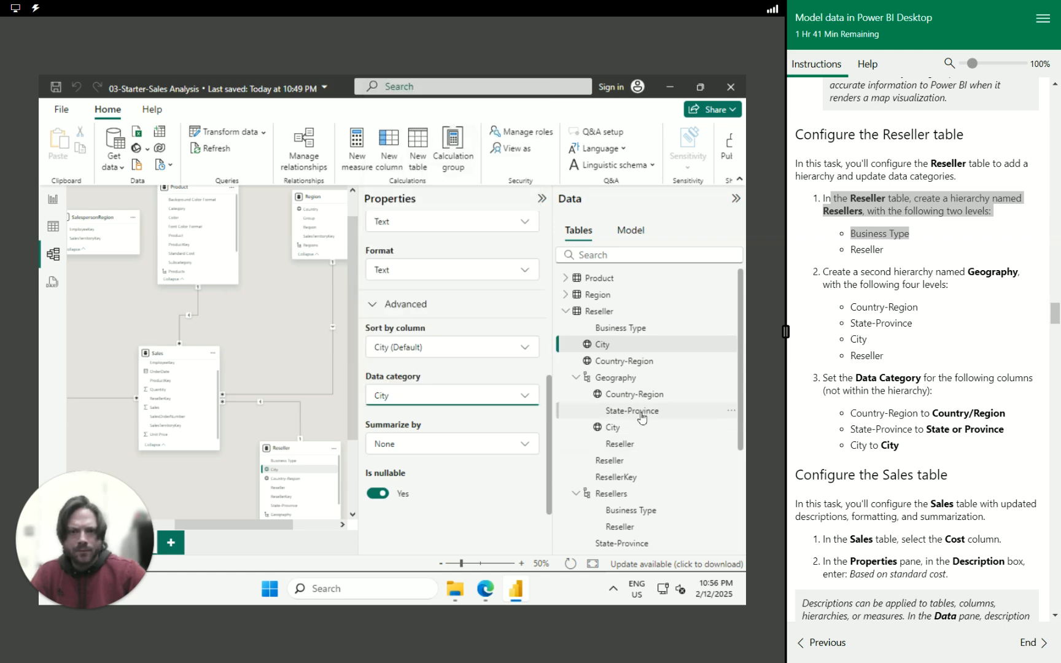
Set the data category of the Reseller table's State-Province column, outside the hierarchy, to State or Province.
{"action": "left_click", "coordinate": [576, 495]}
{"action": "left_click", "coordinate": [620, 509]}
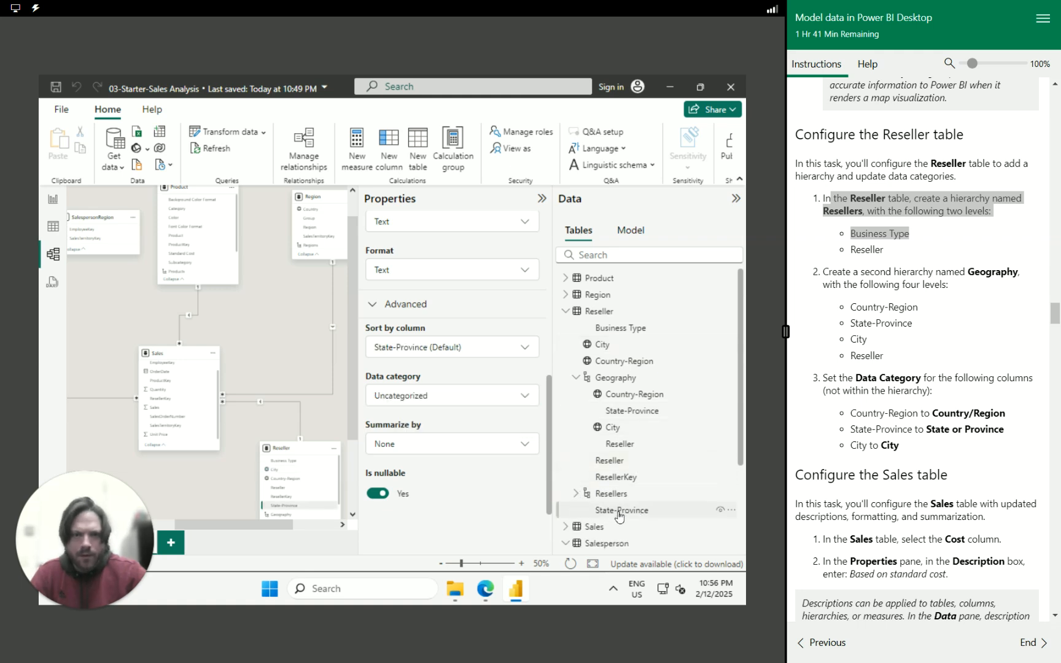
{"action": "left_click", "coordinate": [454, 397]}
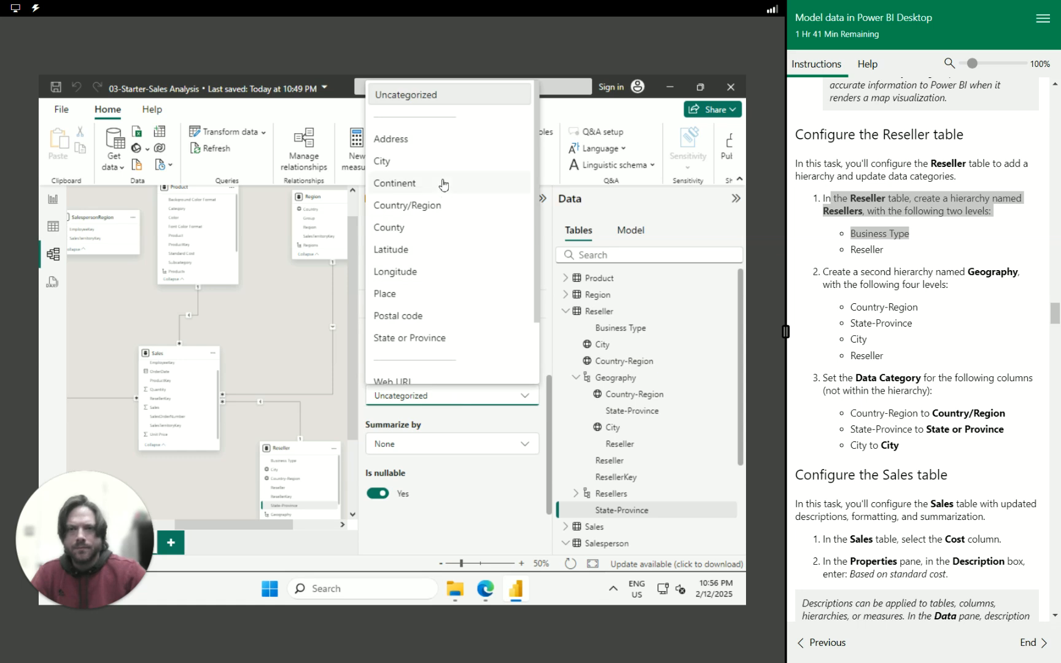
{"action": "left_click", "coordinate": [446, 339]}
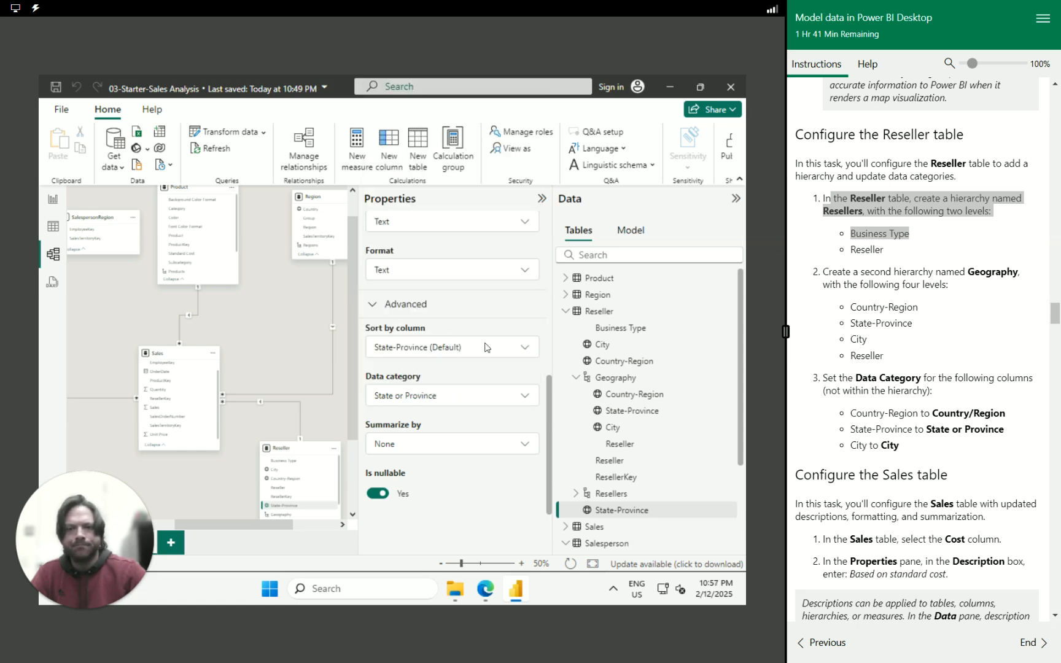
Give the Sales table's Cost column the description "Based on standard cost".
{"action": "scroll", "coordinate": [968, 461], "scroll_direction": "down", "scroll_amount": 3}
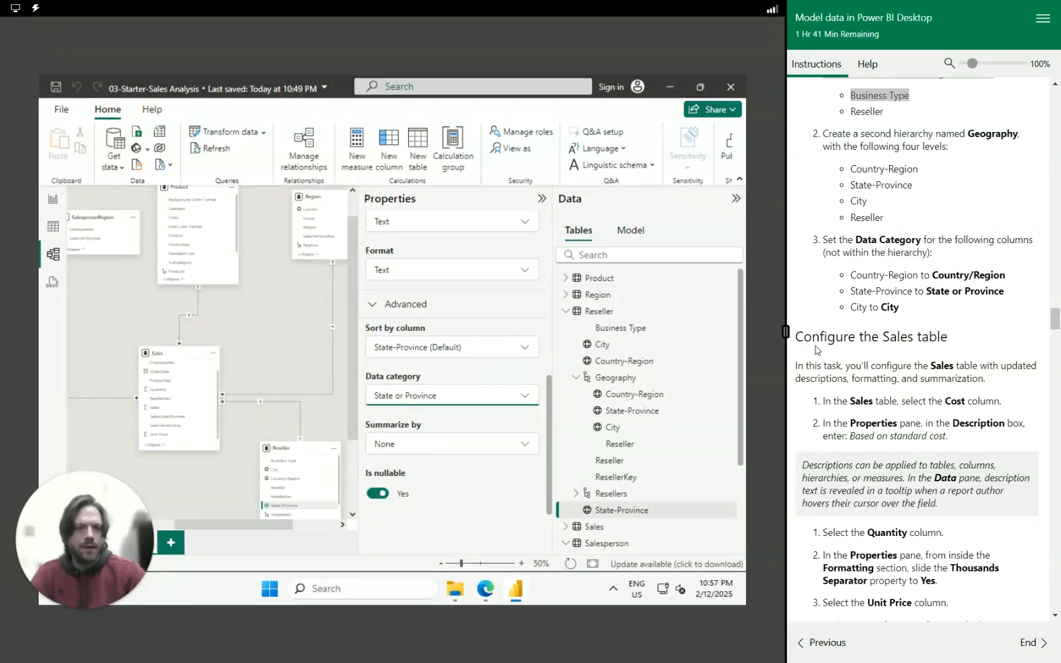
{"action": "left_click", "coordinate": [564, 311]}
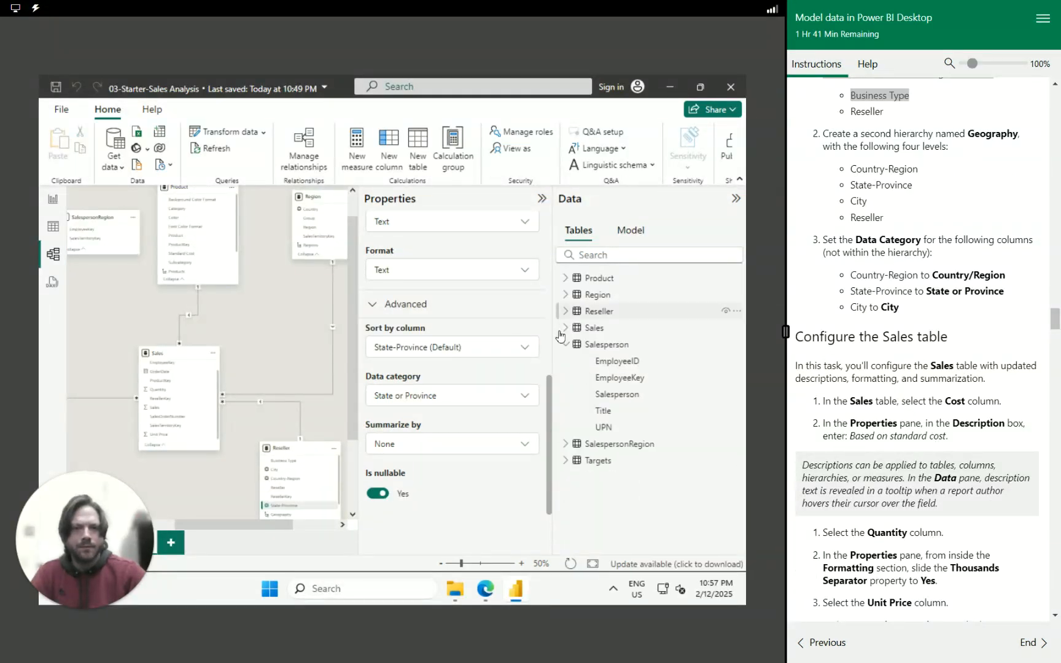
{"action": "left_click", "coordinate": [564, 329]}
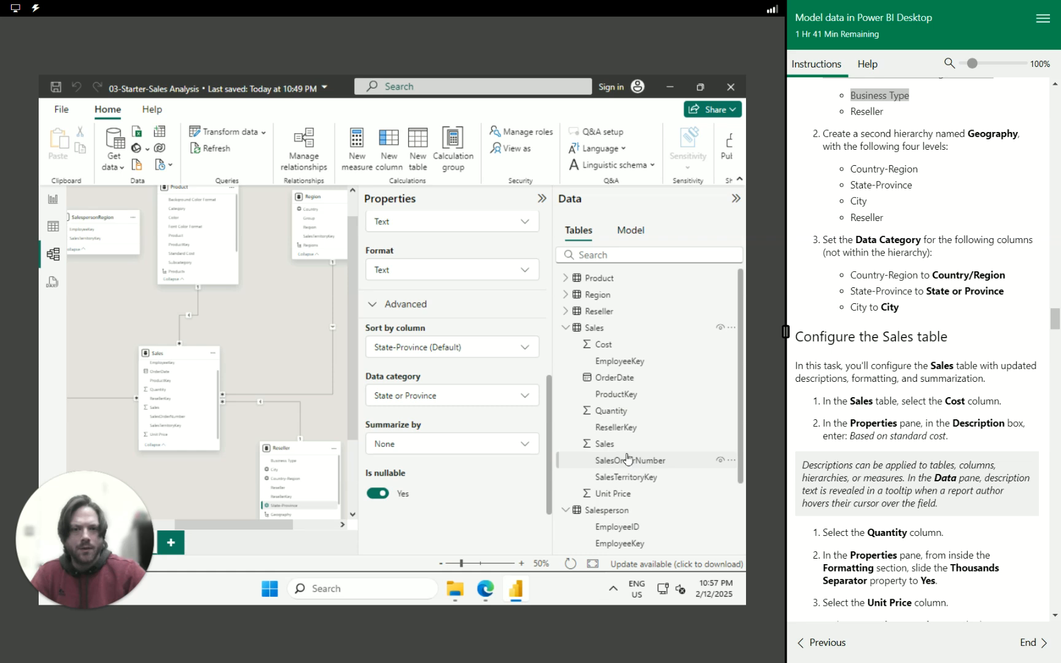
{"action": "left_click", "coordinate": [619, 348]}
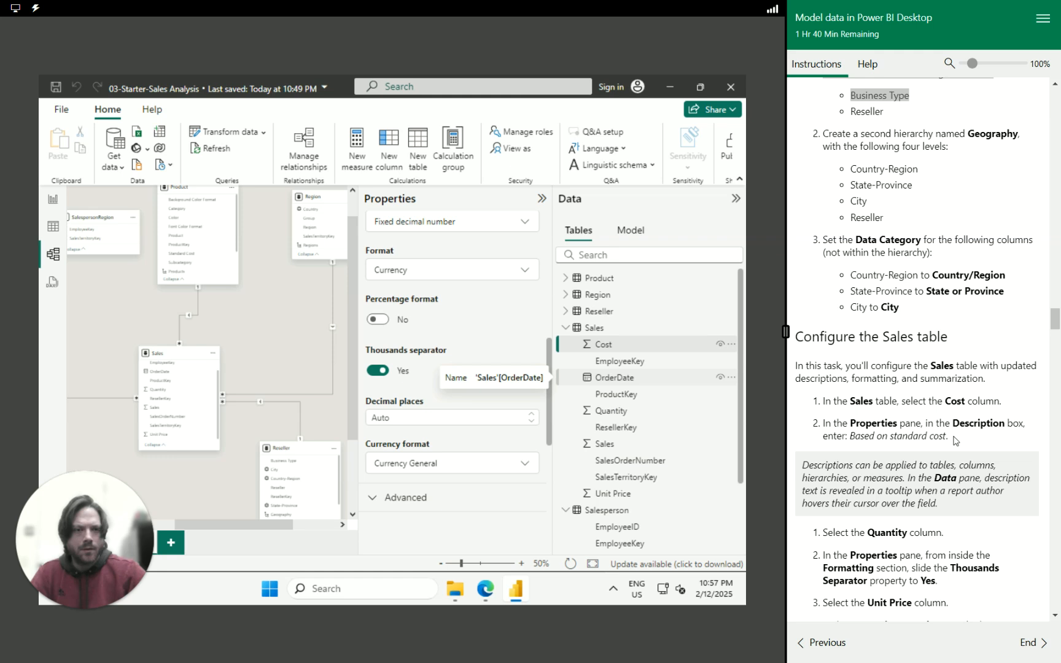
{"action": "left_click_drag", "start_coordinate": [947, 439], "coordinate": [853, 440]}
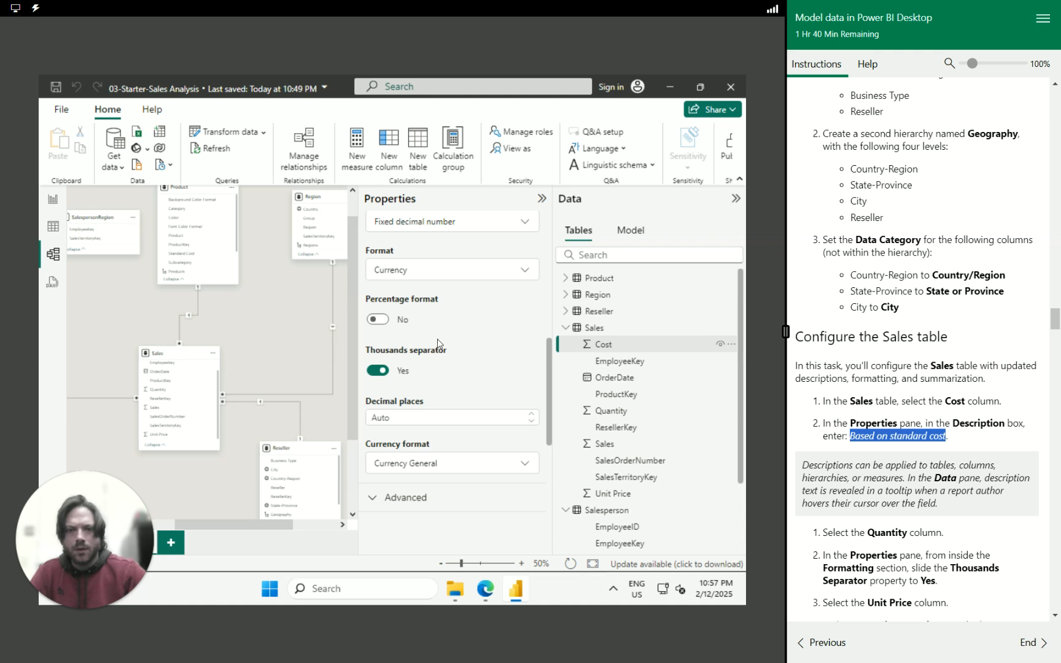
{"action": "scroll", "coordinate": [454, 424], "scroll_direction": "down", "scroll_amount": 3}
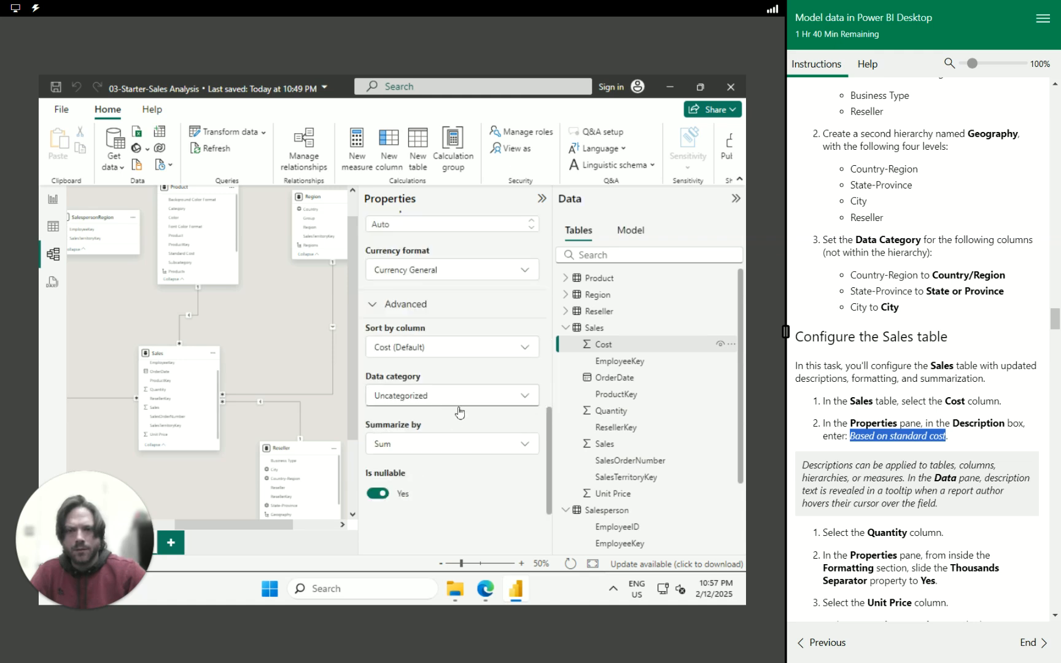
{"action": "scroll", "coordinate": [403, 347], "scroll_direction": "up", "scroll_amount": 5}
{"action": "left_click", "coordinate": [416, 319]}
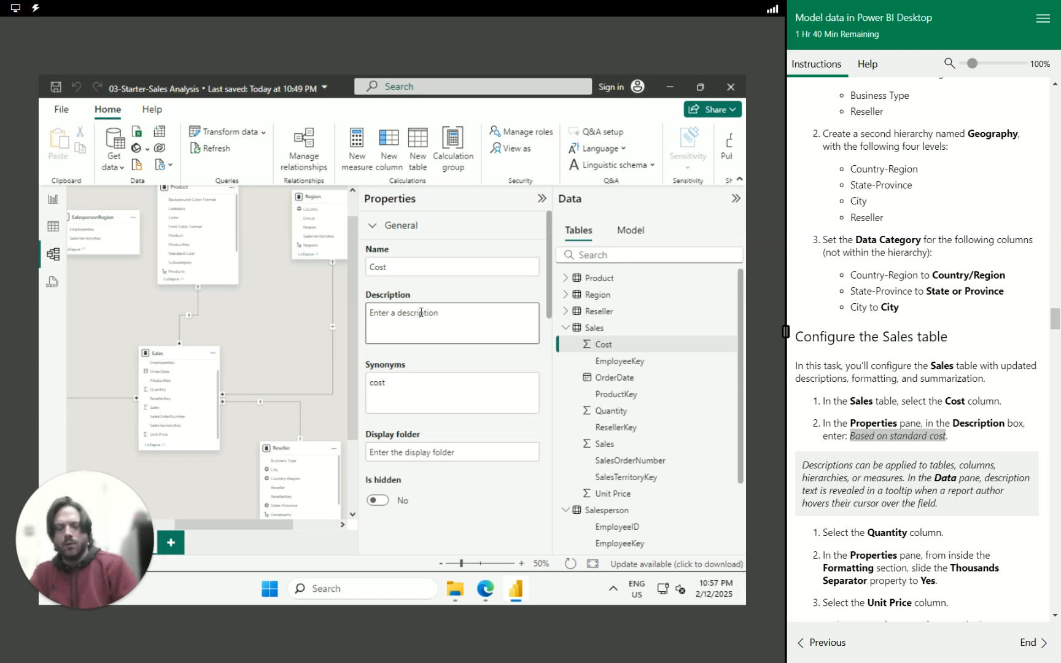
{"action": "type", "text": "Based on standard cost"}
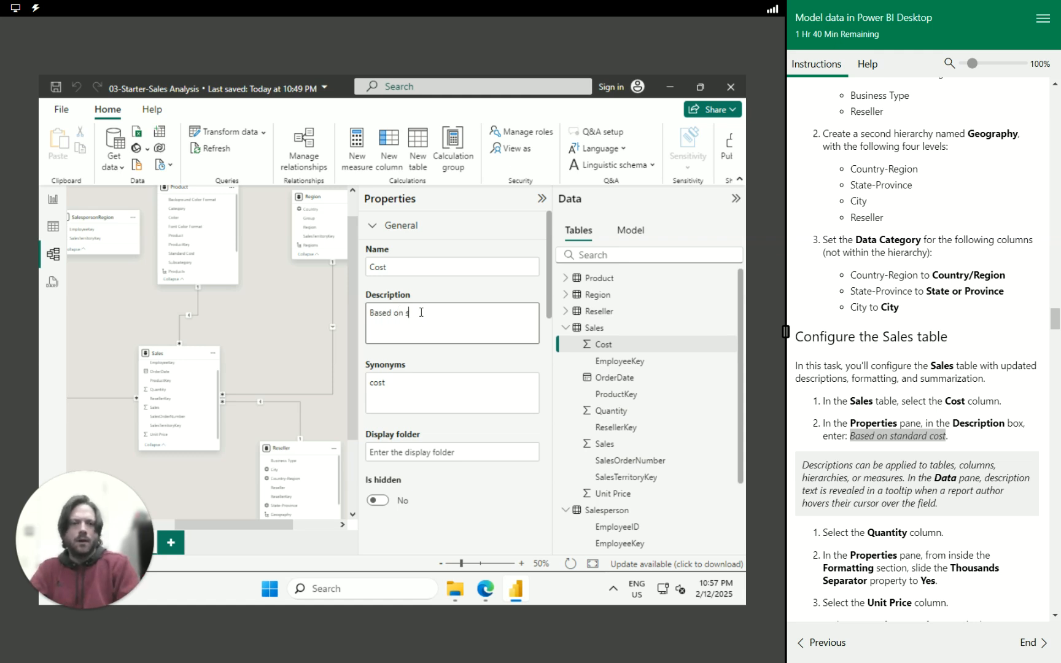
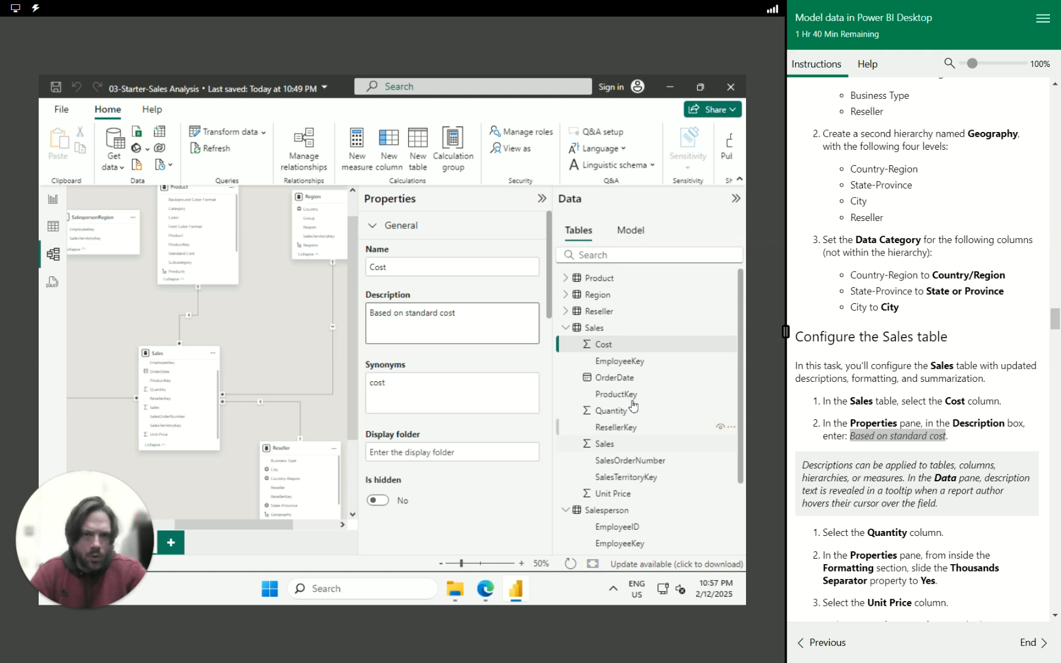
Turn on the thousands separator for the Sales table's Quantity column.
{"action": "left_click", "coordinate": [621, 416]}
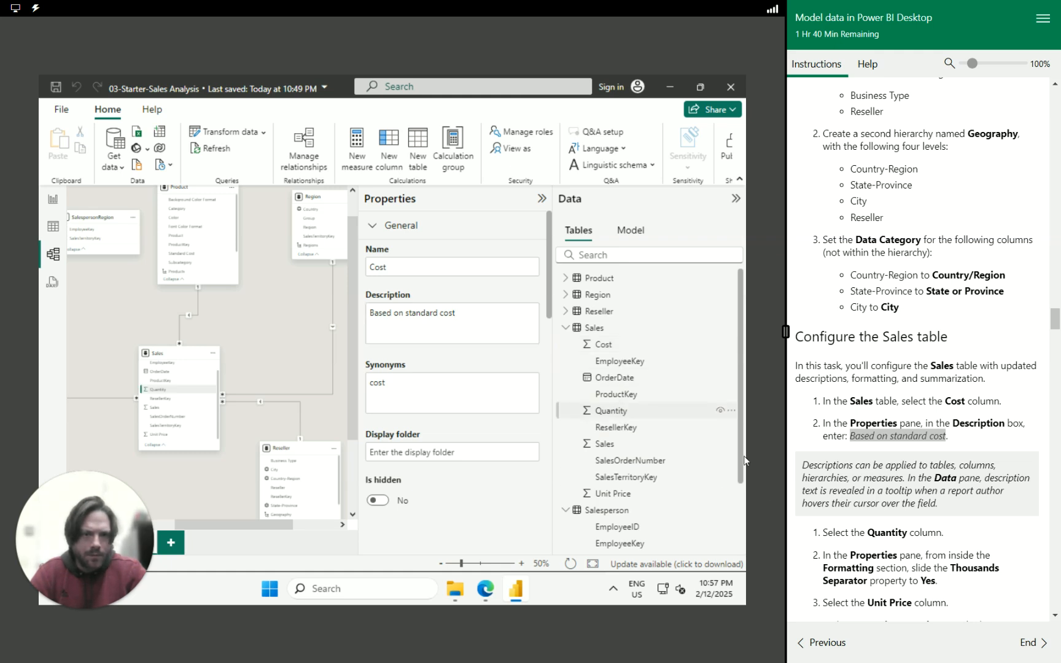
{"action": "scroll", "coordinate": [888, 553], "scroll_direction": "down", "scroll_amount": 2}
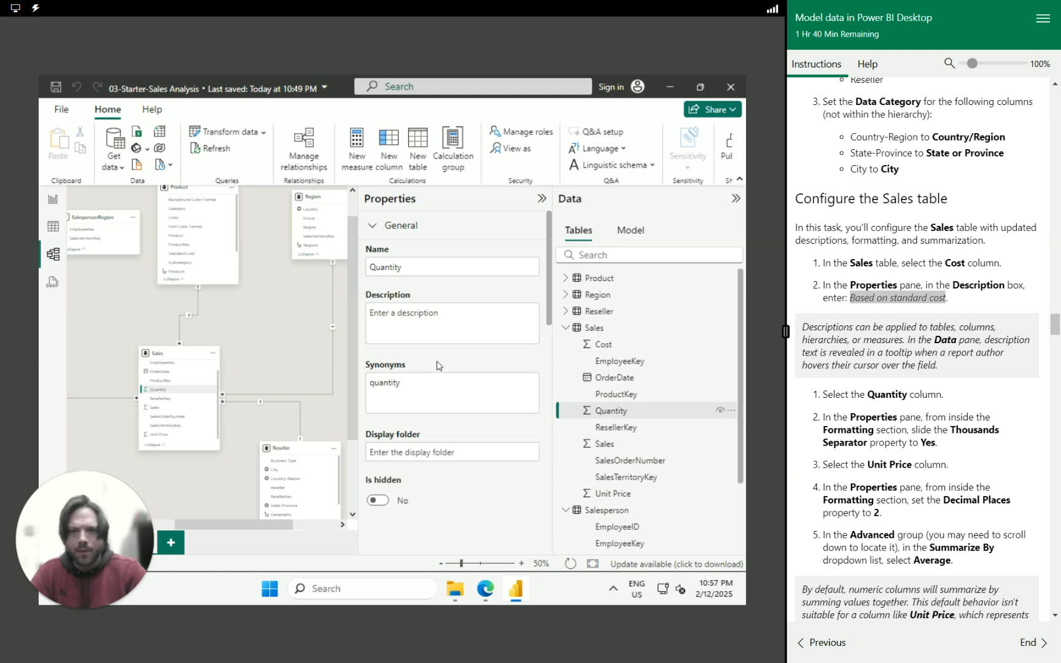
{"action": "scroll", "coordinate": [438, 365], "scroll_direction": "down", "scroll_amount": 6}
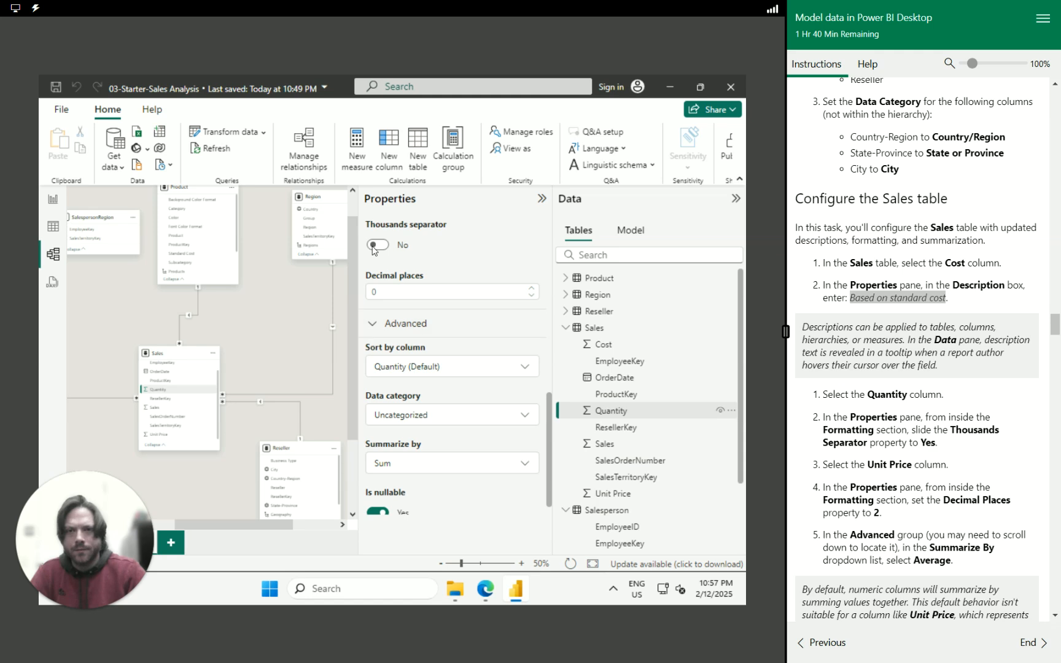
{"action": "left_click", "coordinate": [376, 246]}
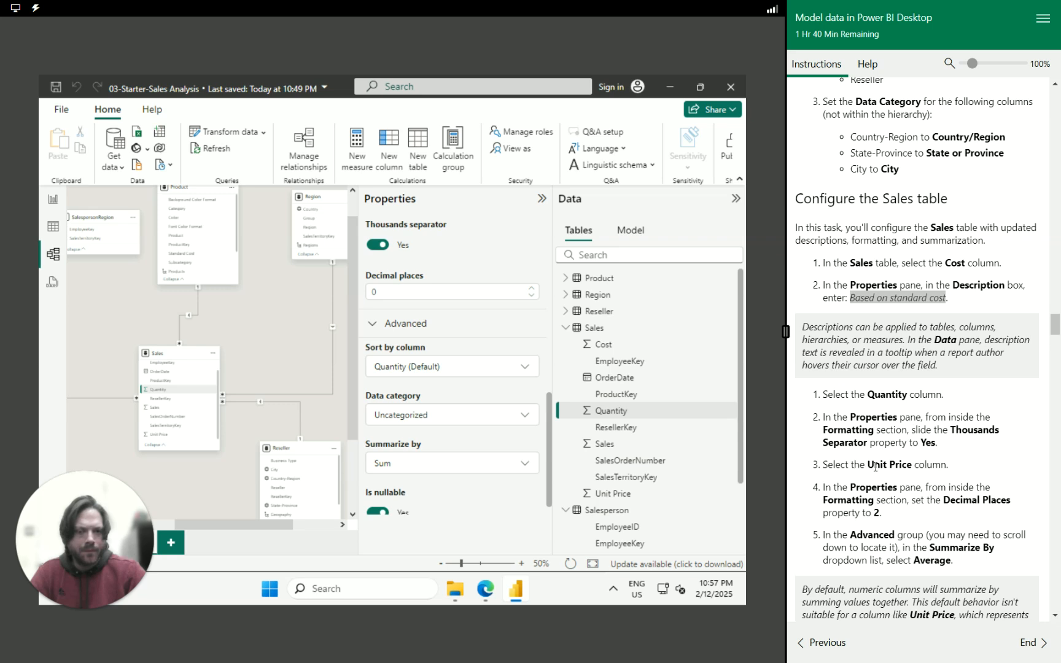
For the Sales table's Unit Price column, set the decimal places to 2 and the default summarization to Average.
{"action": "left_click", "coordinate": [615, 495]}
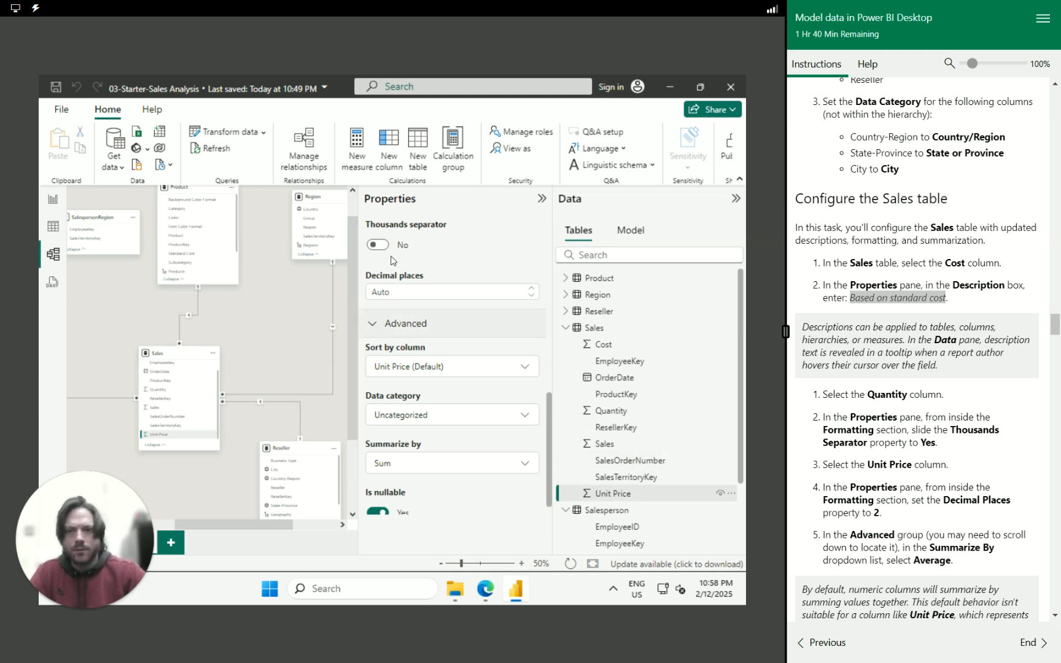
{"action": "left_click", "coordinate": [531, 292]}
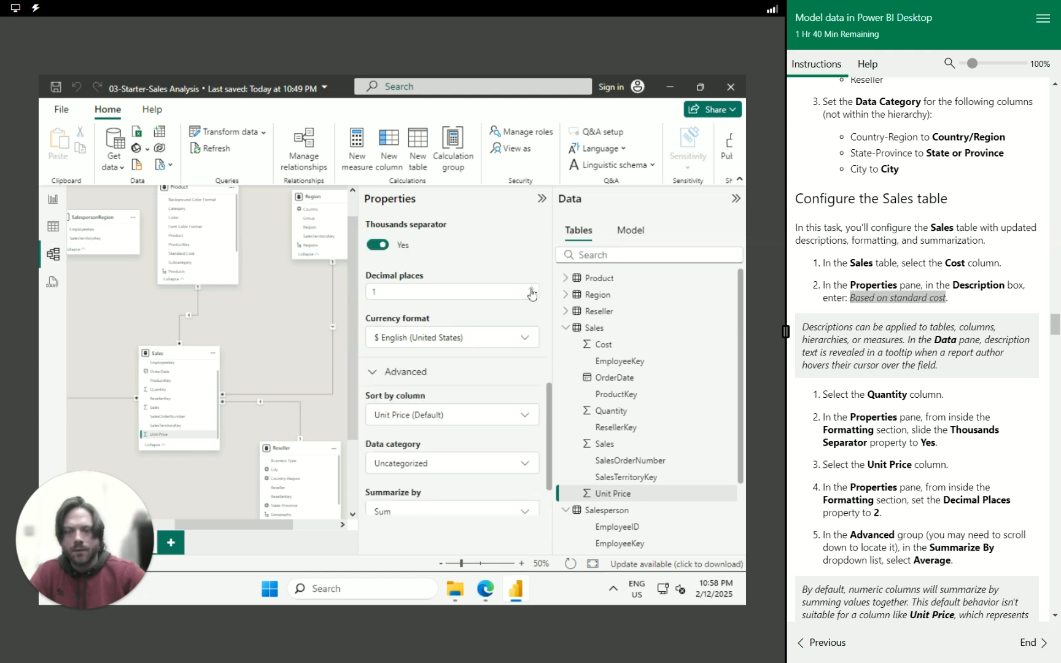
{"action": "left_click", "coordinate": [532, 290]}
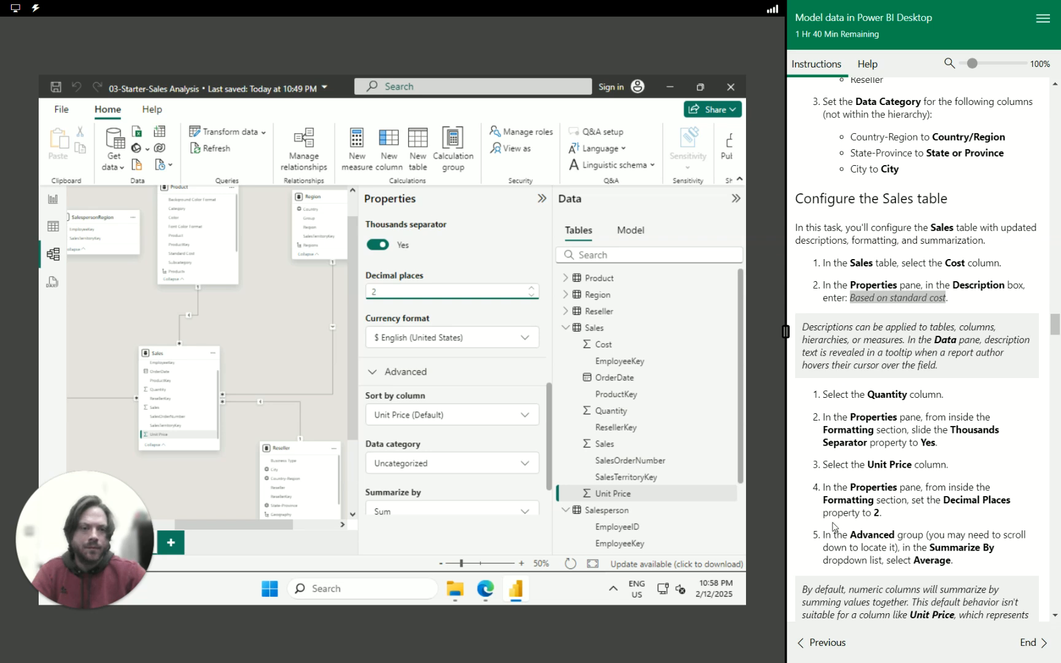
{"action": "scroll", "coordinate": [509, 432], "scroll_direction": "down", "scroll_amount": 2}
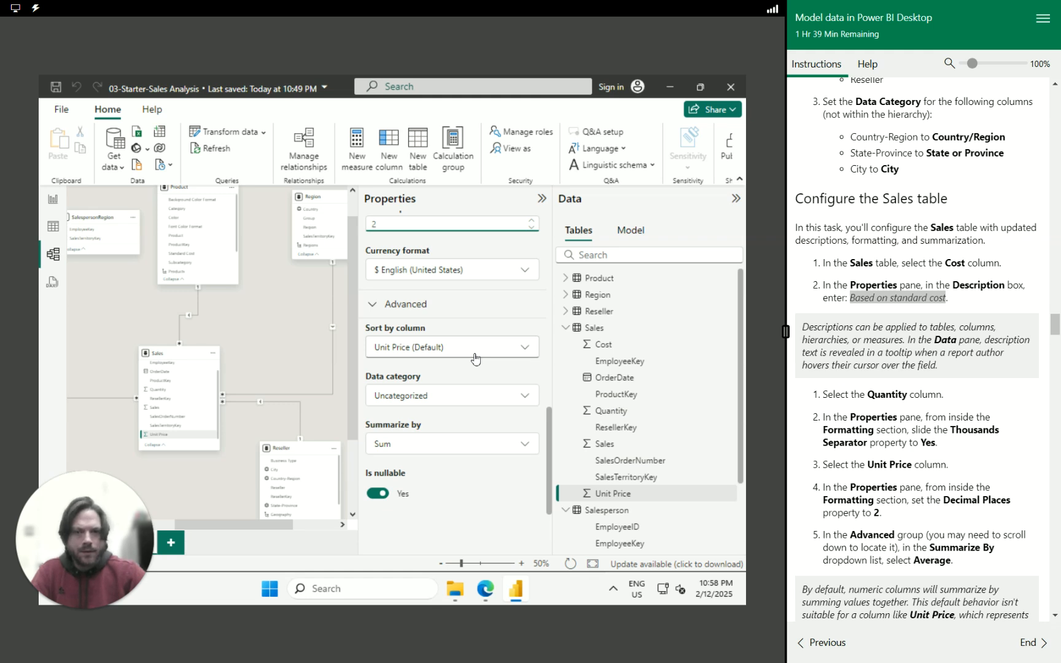
{"action": "left_click", "coordinate": [463, 445]}
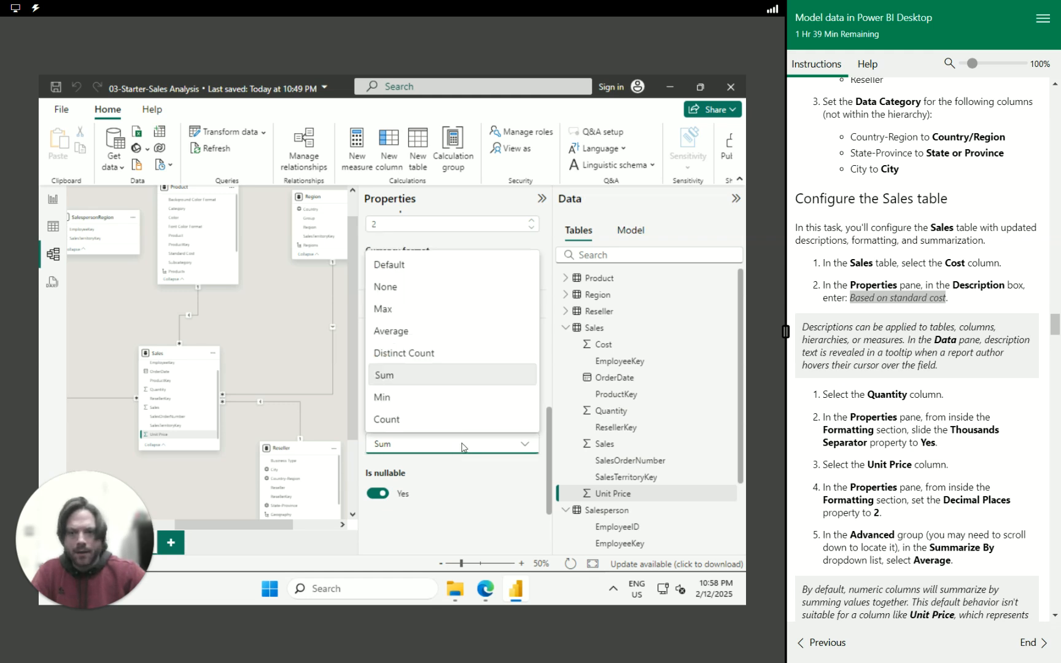
{"action": "left_click", "coordinate": [426, 337]}
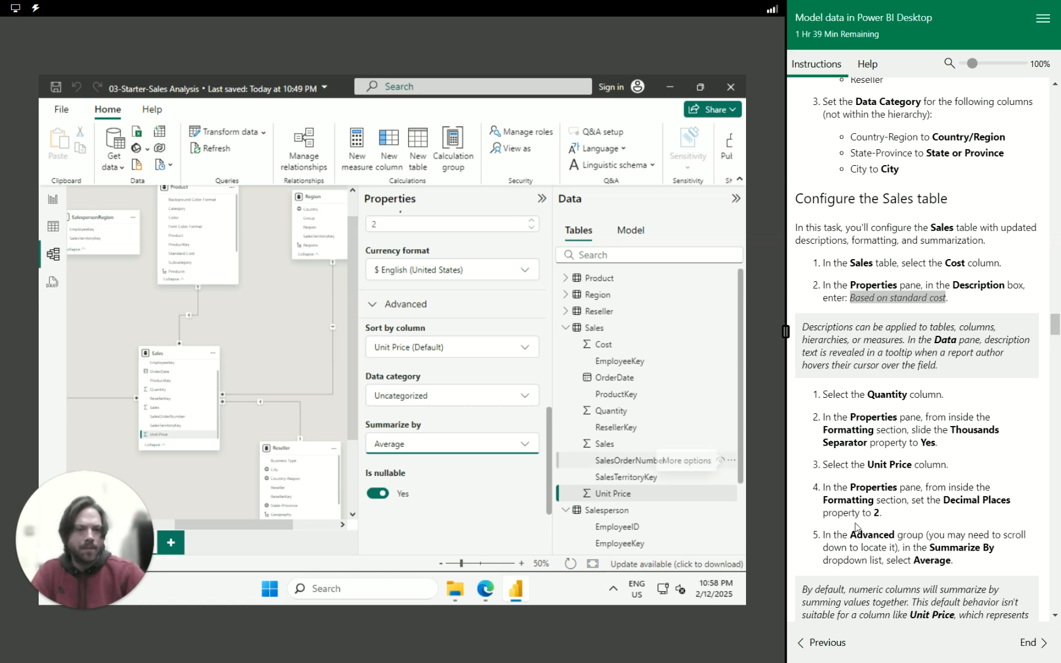
Collapse the Sales and Salesperson tables, expand the Product table and select its ProductKey column for the bulk update.
{"action": "scroll", "coordinate": [882, 532], "scroll_direction": "down", "scroll_amount": 2}
{"action": "scroll", "coordinate": [882, 533], "scroll_direction": "down", "scroll_amount": 2}
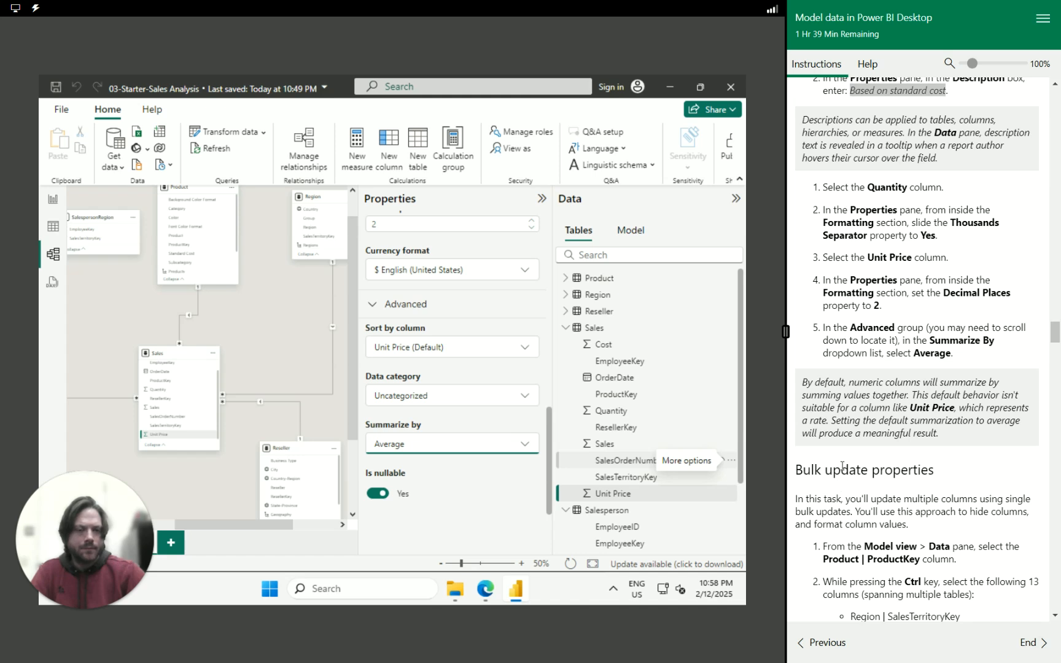
{"action": "scroll", "coordinate": [840, 466], "scroll_direction": "down", "scroll_amount": 1}
{"action": "scroll", "coordinate": [829, 407], "scroll_direction": "down", "scroll_amount": 1}
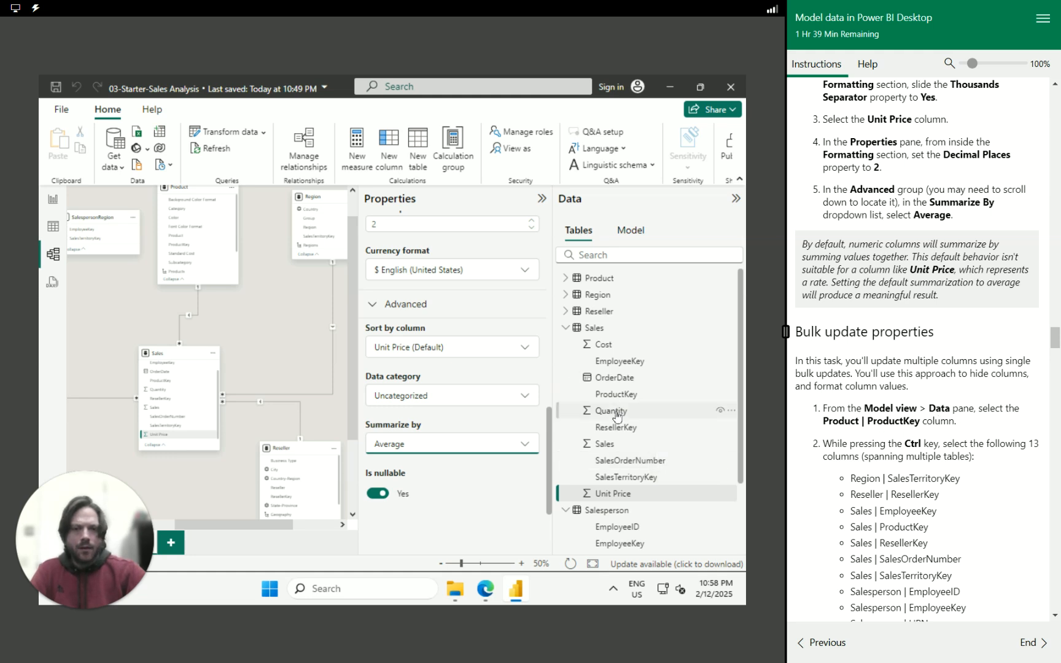
{"action": "left_click", "coordinate": [565, 327]}
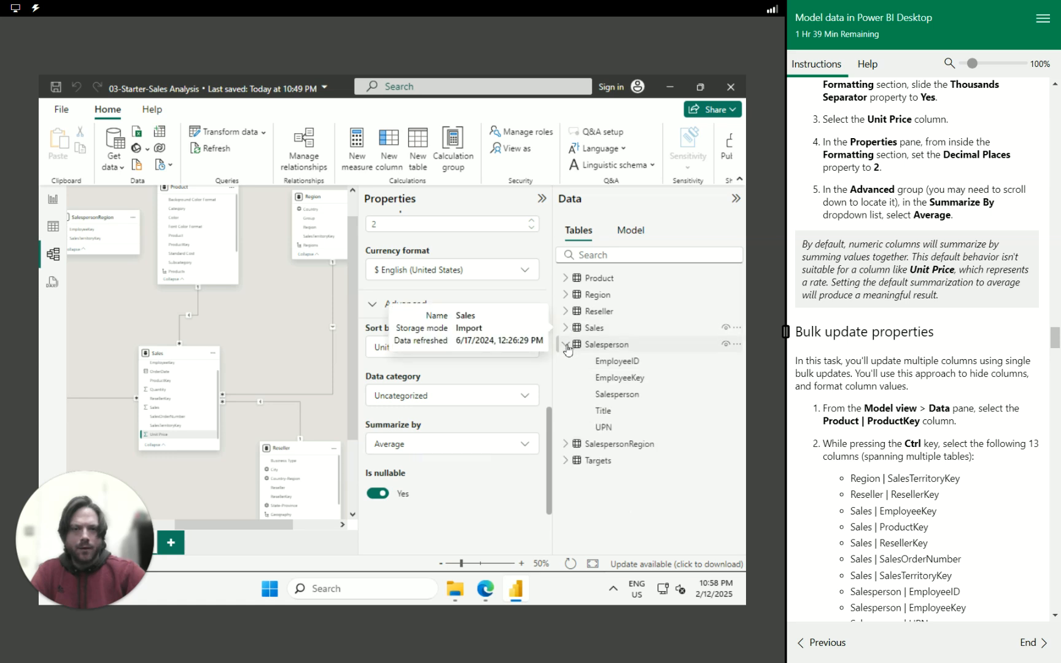
{"action": "left_click", "coordinate": [566, 344]}
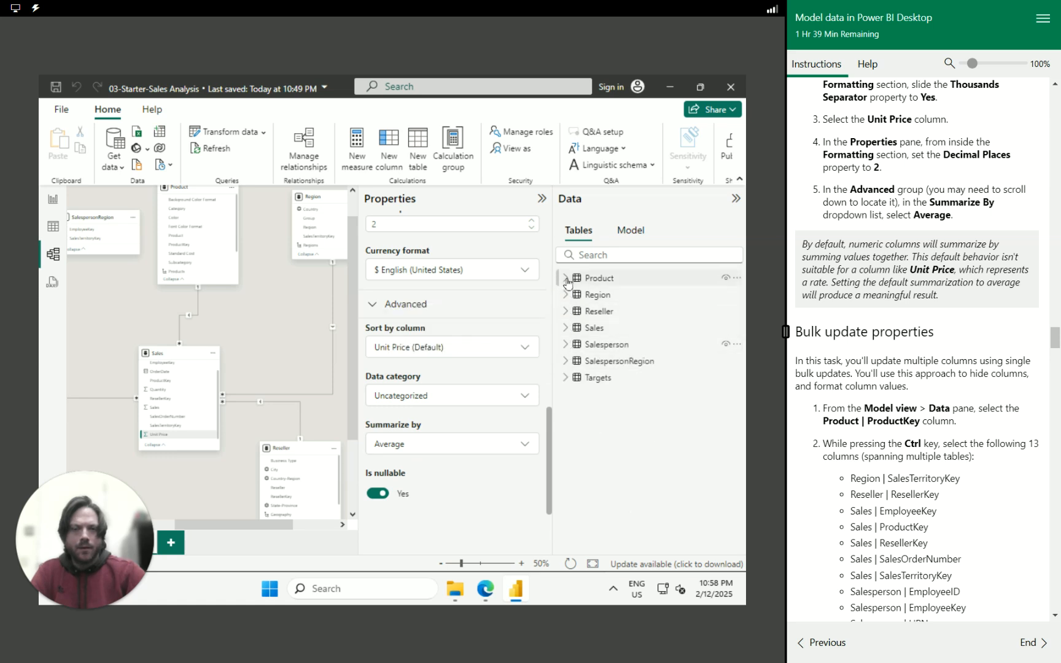
{"action": "left_click", "coordinate": [566, 280]}
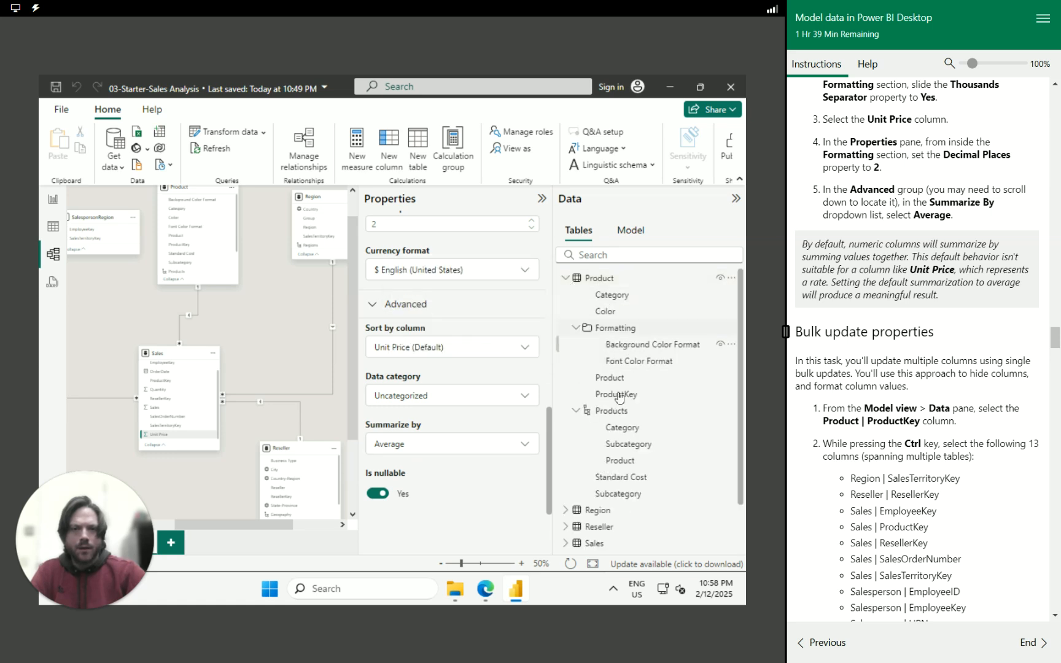
{"action": "left_click", "coordinate": [617, 394]}
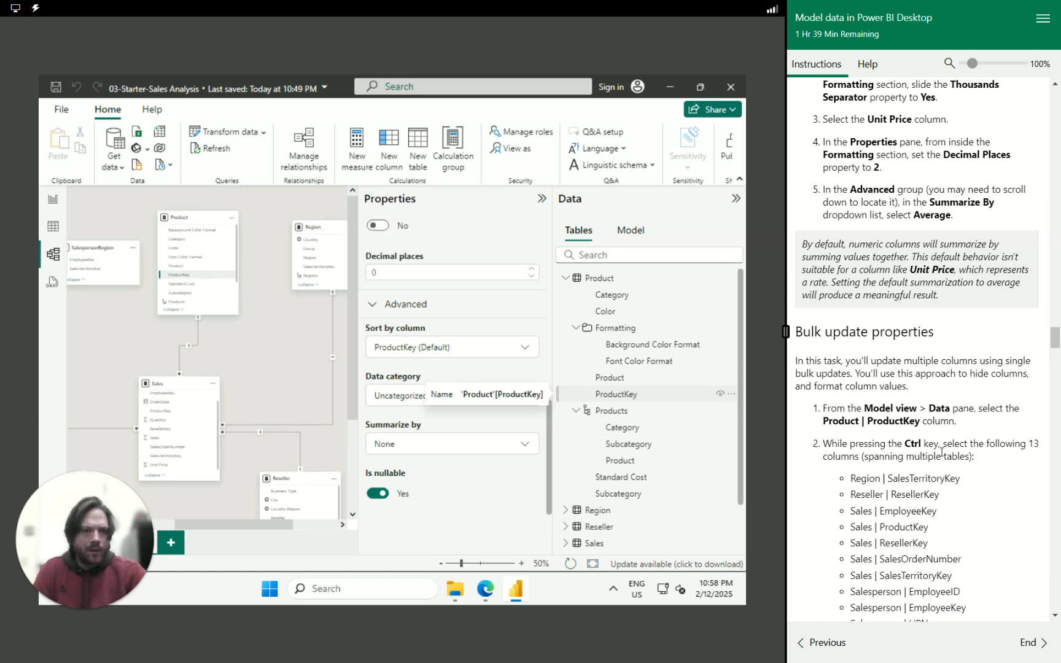
Expand the Region, Reseller, Sales, Salesperson and SalespersonRegion tables to list their columns for the bulk selection.
{"action": "scroll", "coordinate": [961, 489], "scroll_direction": "down", "scroll_amount": 1}
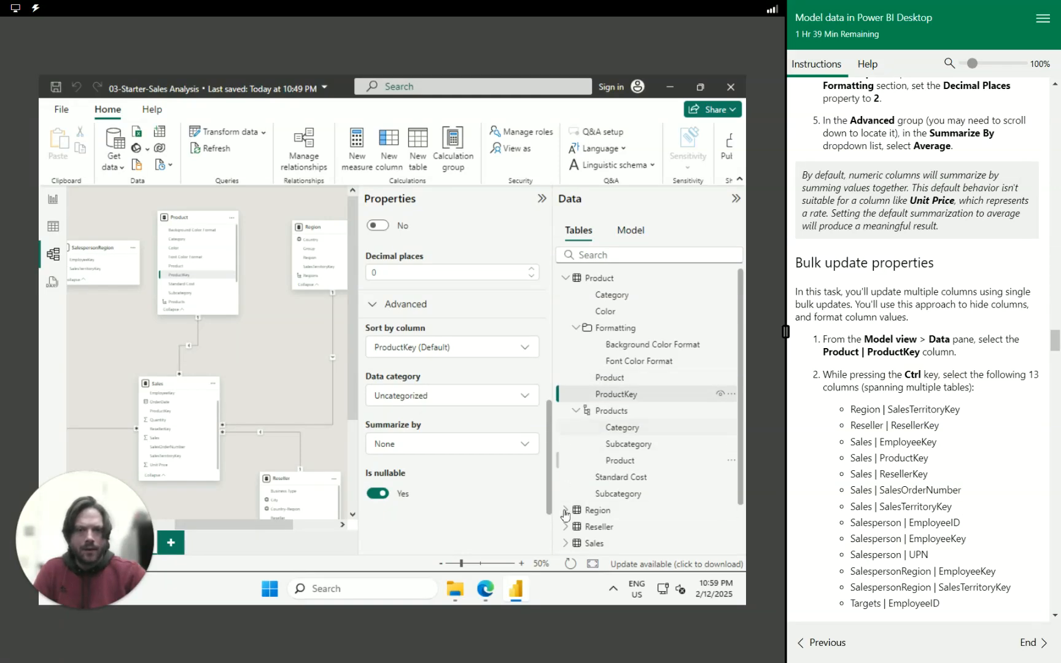
{"action": "left_click", "coordinate": [564, 511]}
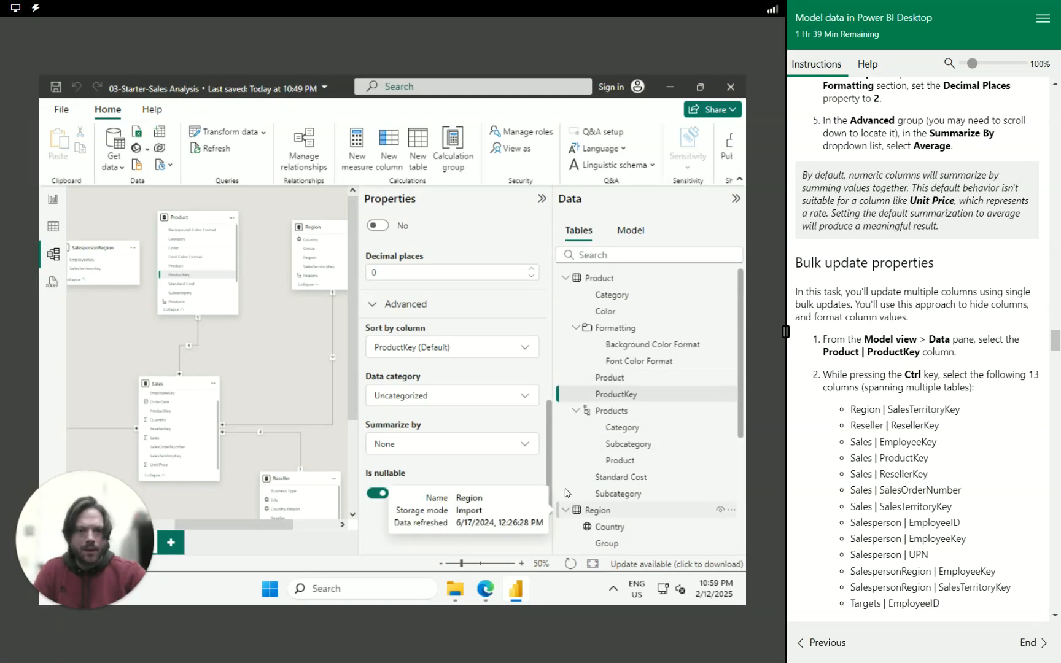
{"action": "scroll", "coordinate": [565, 491], "scroll_direction": "down", "scroll_amount": 3}
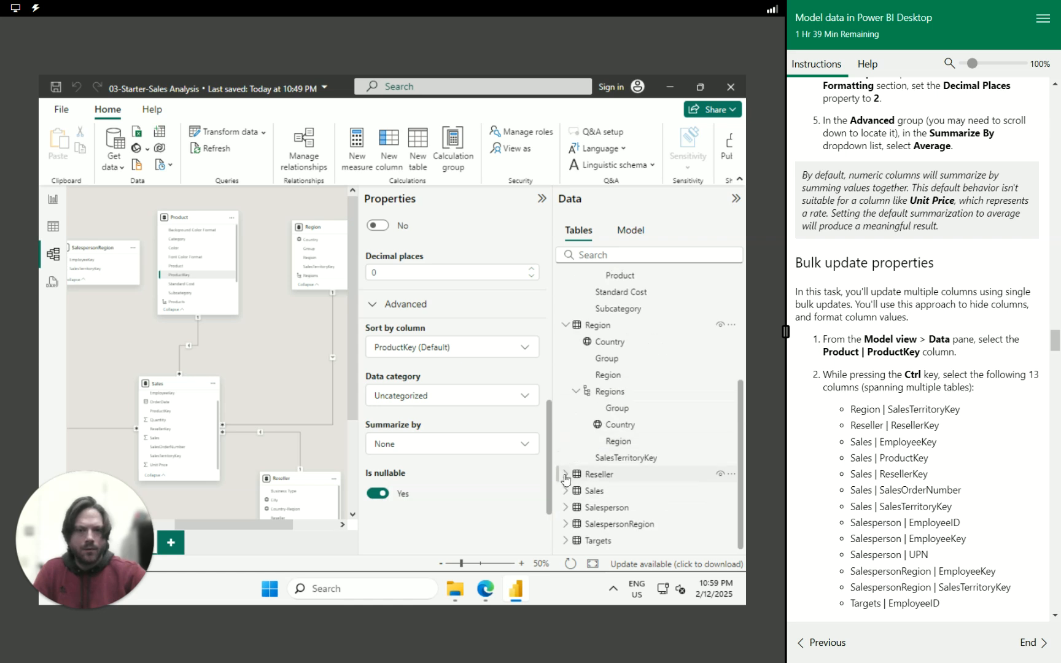
{"action": "left_click", "coordinate": [564, 475]}
{"action": "scroll", "coordinate": [563, 485], "scroll_direction": "down", "scroll_amount": 3}
{"action": "left_click", "coordinate": [564, 491]}
{"action": "scroll", "coordinate": [563, 497], "scroll_direction": "down", "scroll_amount": 3}
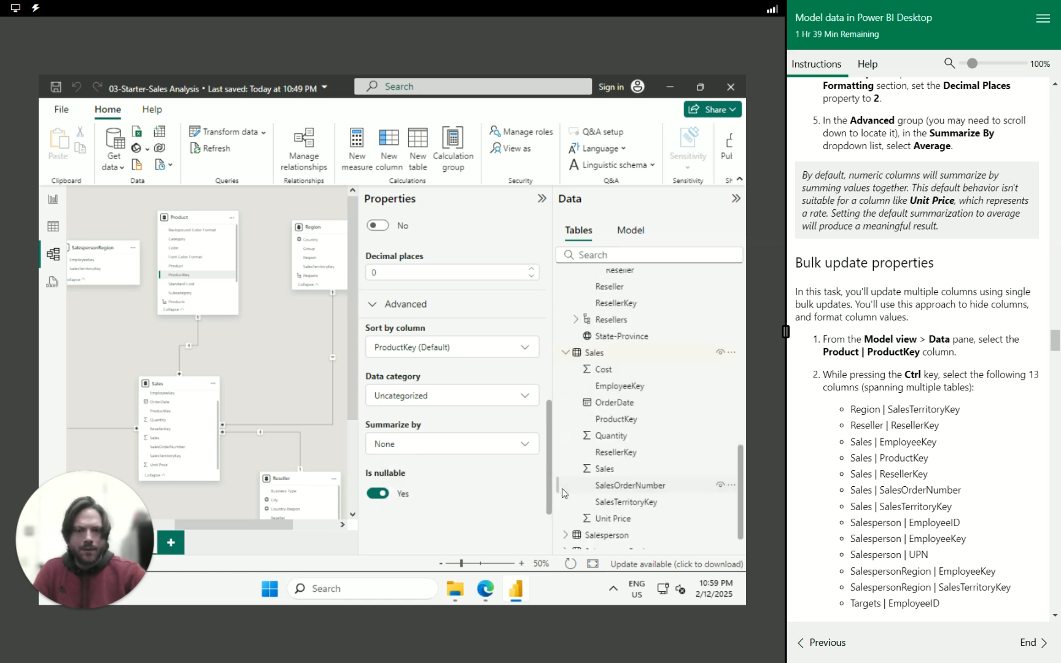
{"action": "left_click", "coordinate": [565, 536]}
{"action": "scroll", "coordinate": [566, 521], "scroll_direction": "down", "scroll_amount": 3}
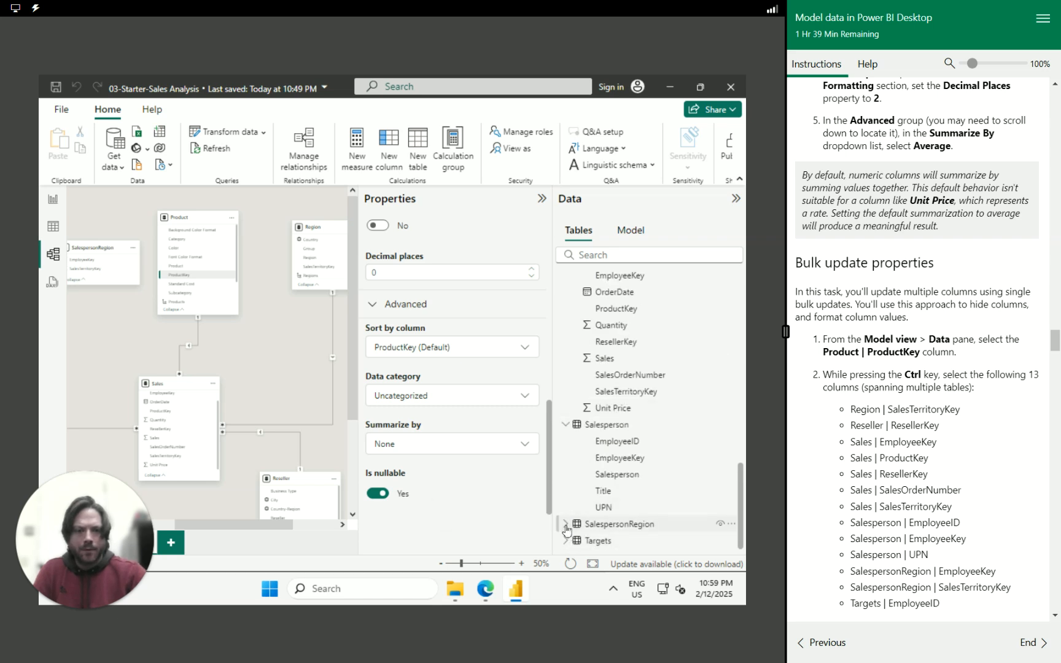
{"action": "left_click", "coordinate": [566, 526]}
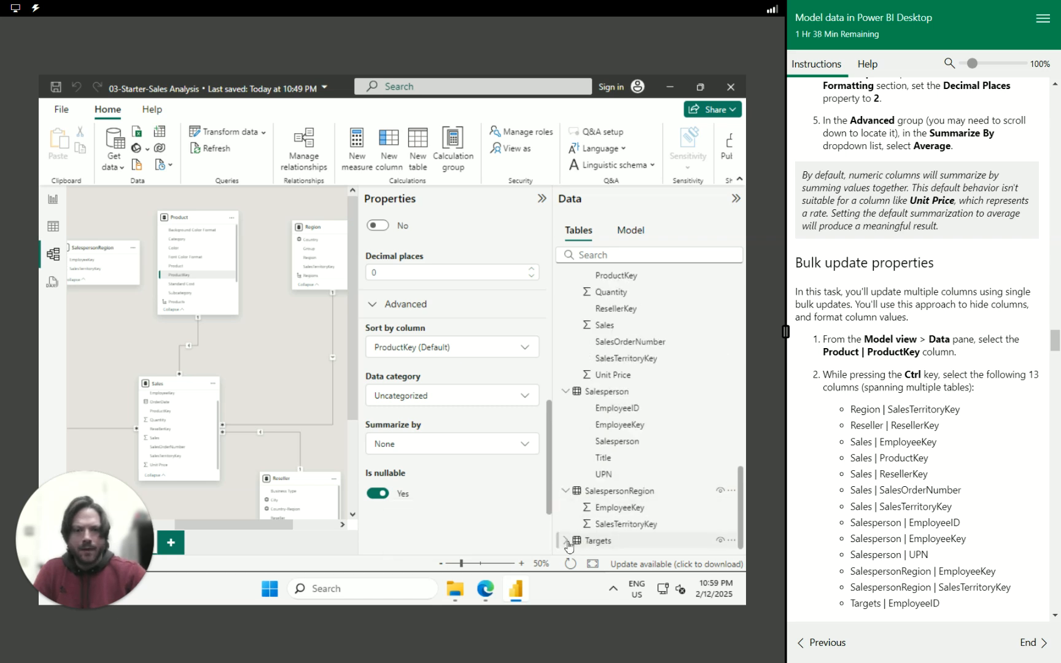
{"action": "scroll", "coordinate": [626, 433], "scroll_direction": "up", "scroll_amount": 15}
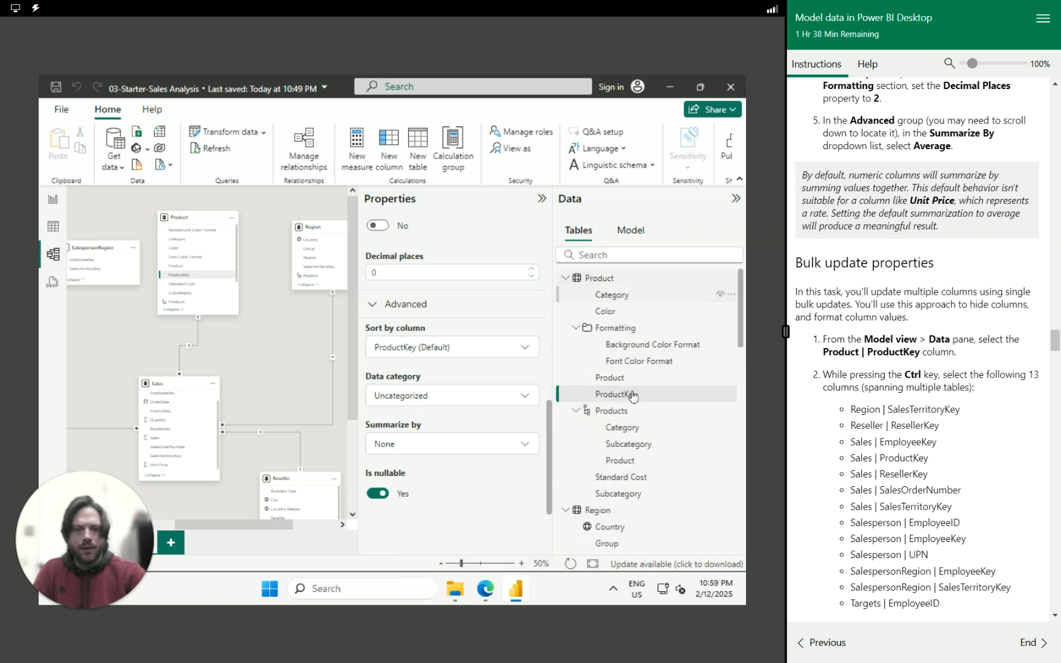
Add the Region table's SalesTerritoryKey and the Reseller table's ResellerKey to the column selection, keeping Product's ProductKey selected.
{"action": "scroll", "coordinate": [635, 403], "scroll_direction": "down", "scroll_amount": 5}
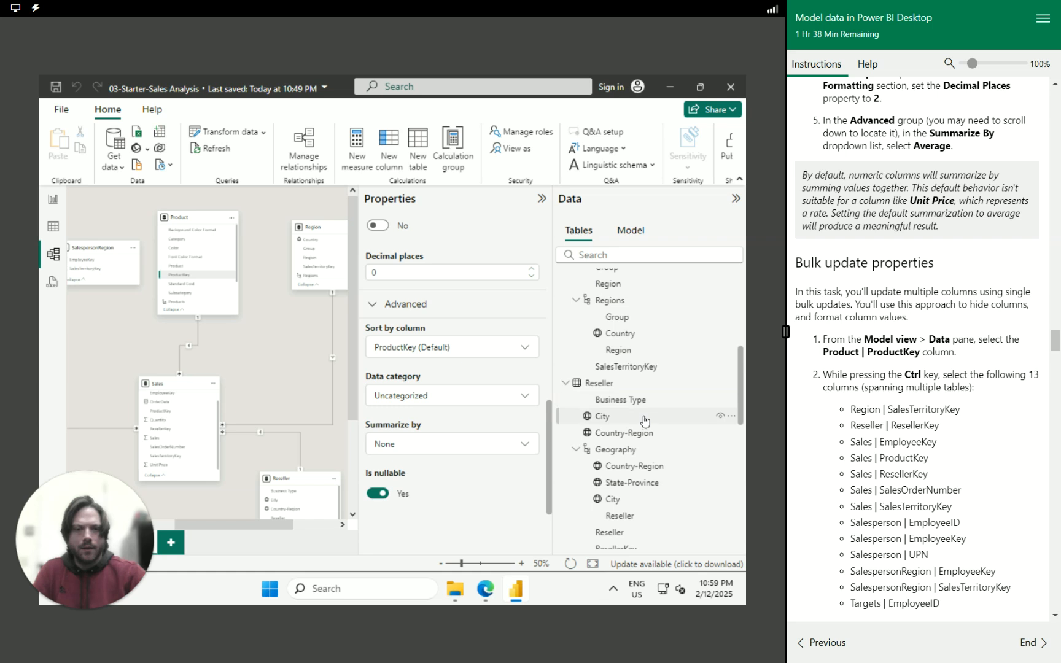
{"action": "left_click", "coordinate": [639, 368], "text": "ctrl"}
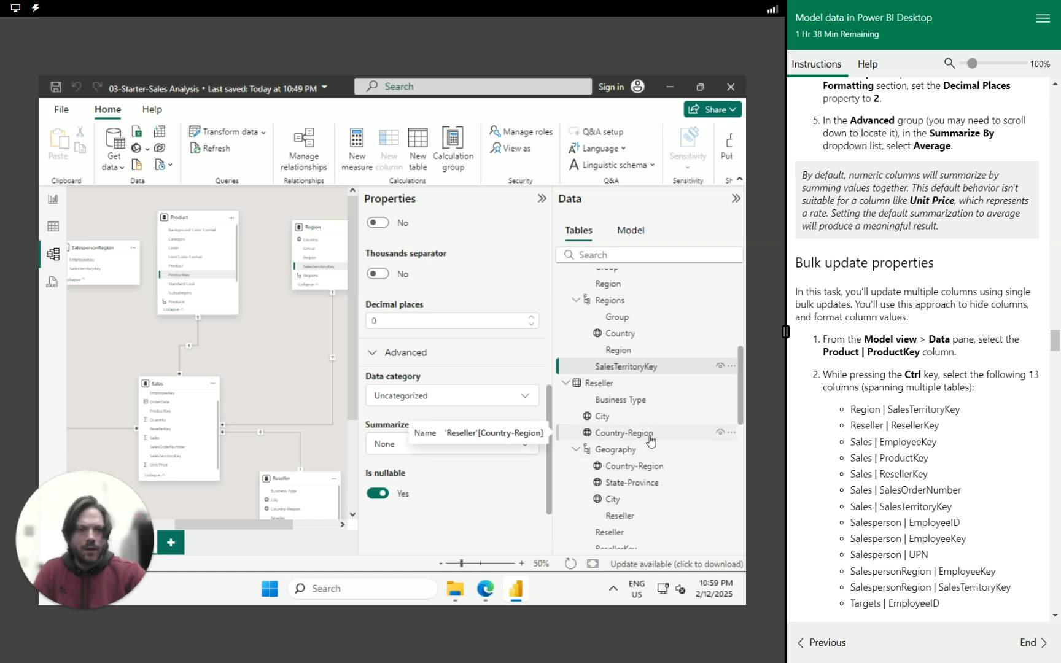
{"action": "scroll", "coordinate": [654, 479], "scroll_direction": "down", "scroll_amount": 3}
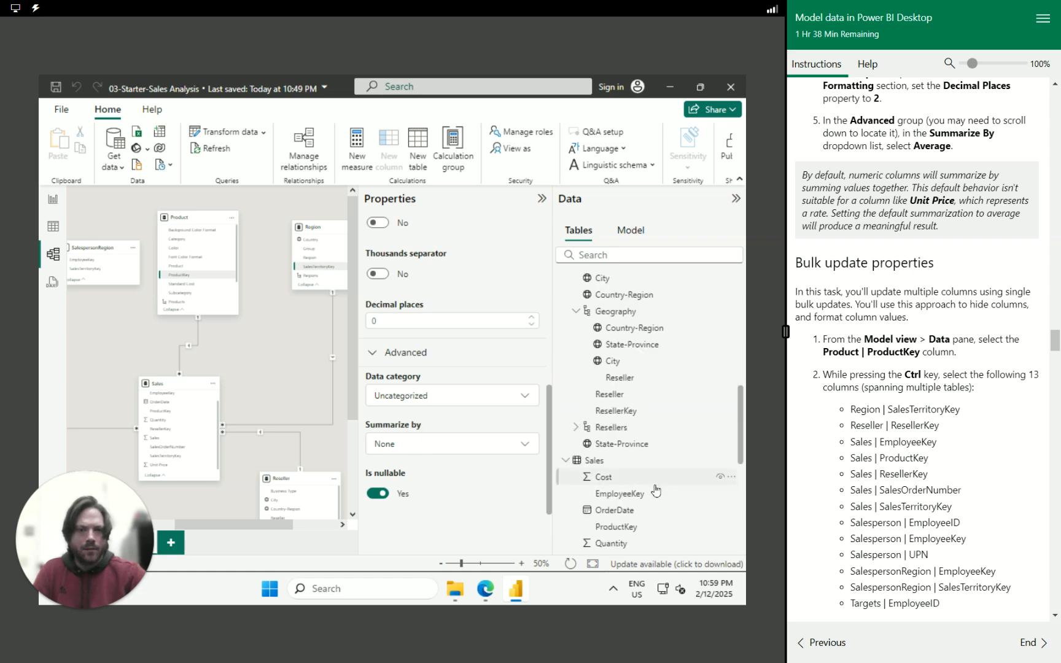
{"action": "left_click", "coordinate": [641, 418], "text": "ctrl"}
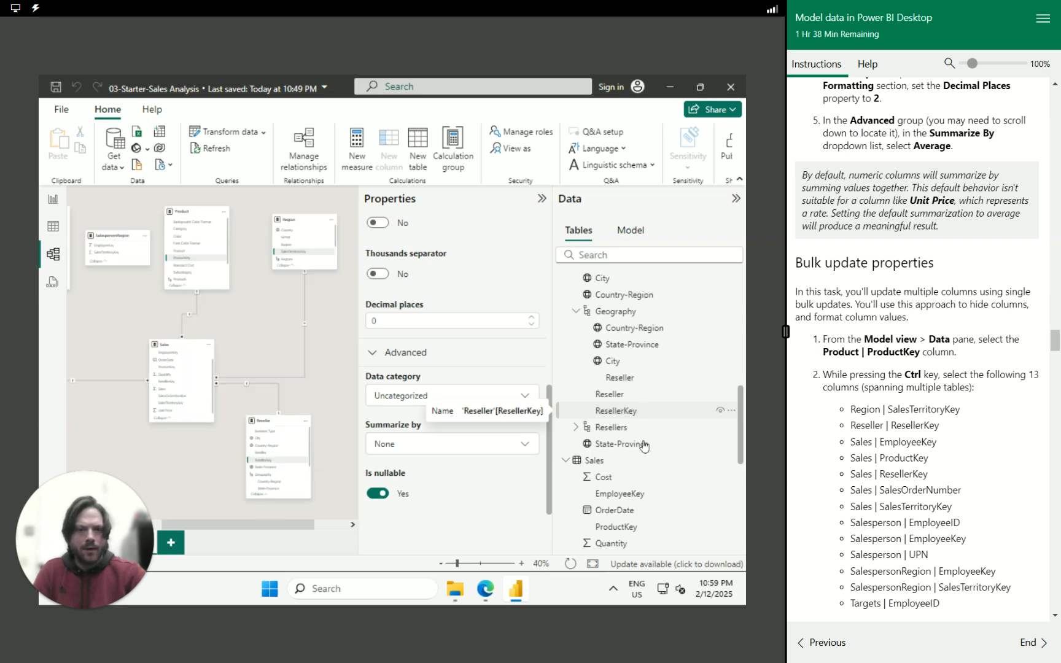
Extend the selection with the Sales table's EmployeeKey, ProductKey, ResellerKey and SalesTerritoryKey columns.
{"action": "scroll", "coordinate": [642, 461], "scroll_direction": "down", "scroll_amount": 6}
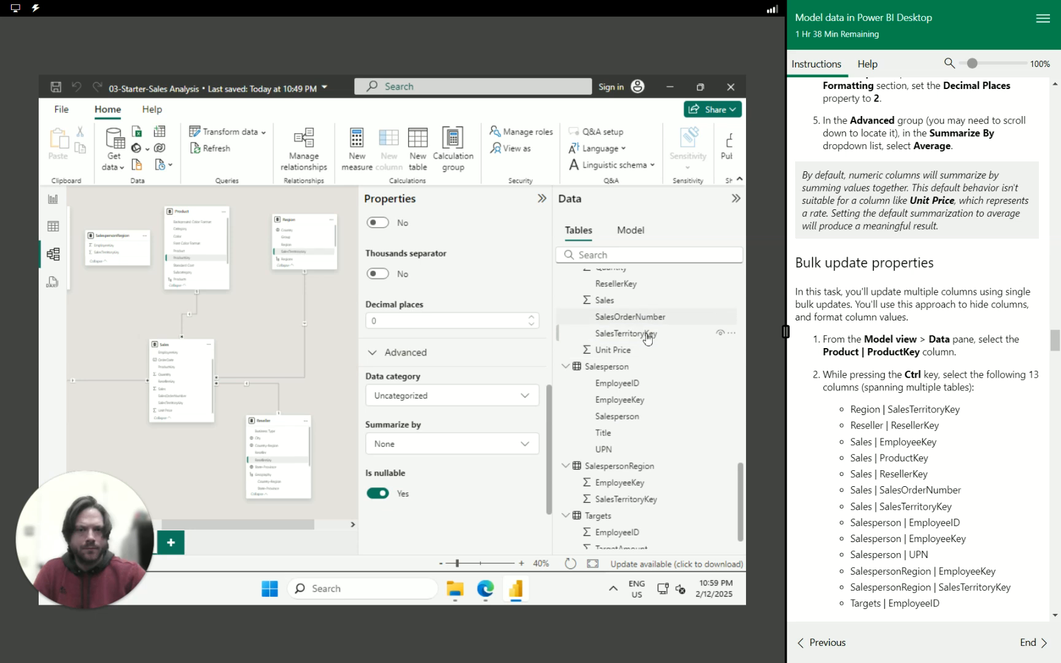
{"action": "scroll", "coordinate": [647, 338], "scroll_direction": "up", "scroll_amount": 3}
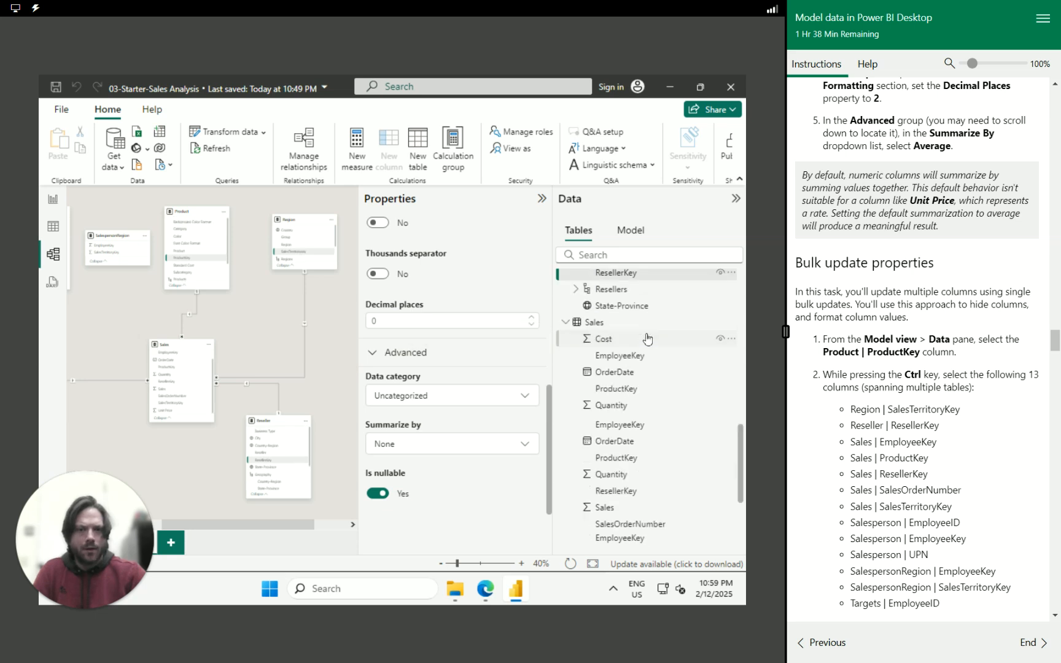
{"action": "scroll", "coordinate": [642, 341], "scroll_direction": "up", "scroll_amount": 3}
{"action": "scroll", "coordinate": [656, 402], "scroll_direction": "down", "scroll_amount": 3}
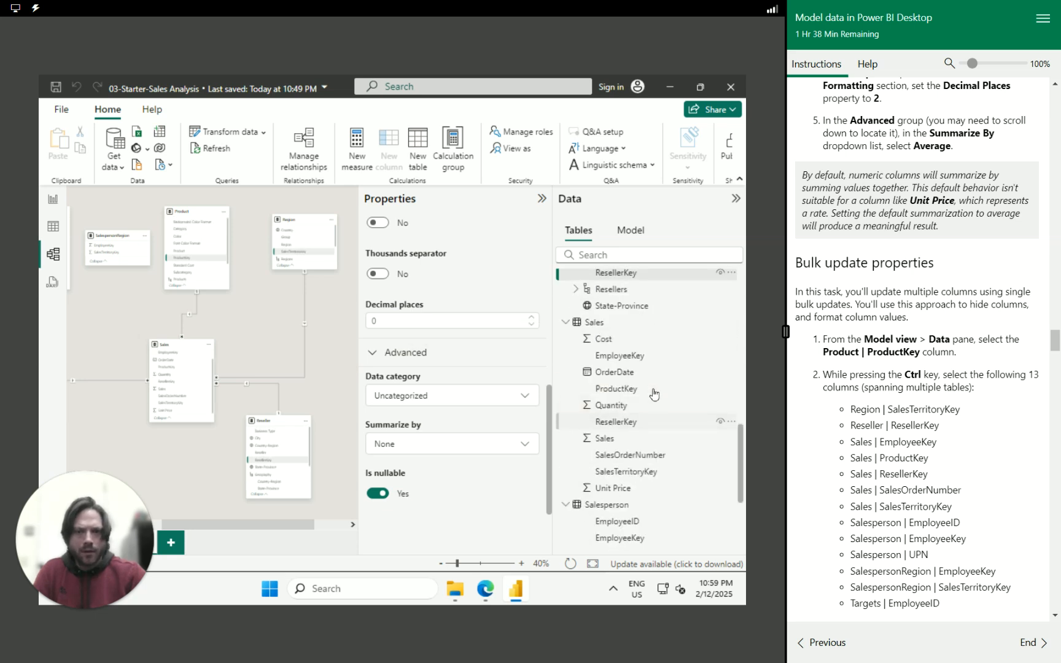
{"action": "left_click", "coordinate": [619, 355], "text": "ctrl"}
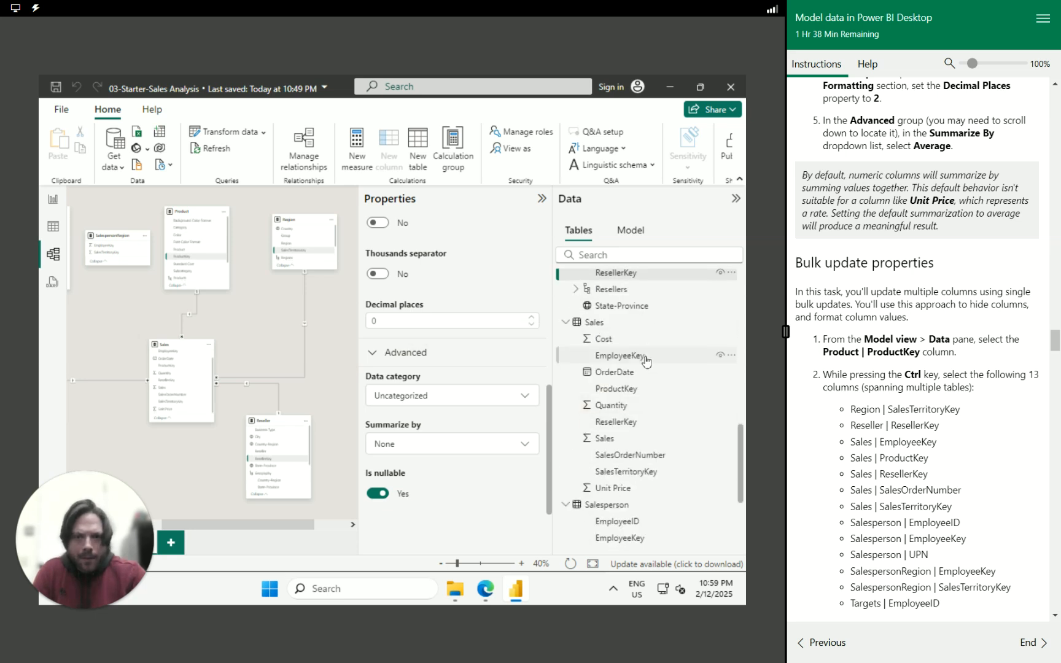
{"action": "left_click", "coordinate": [642, 393], "text": "ctrl"}
{"action": "left_click", "coordinate": [637, 424], "text": "ctrl"}
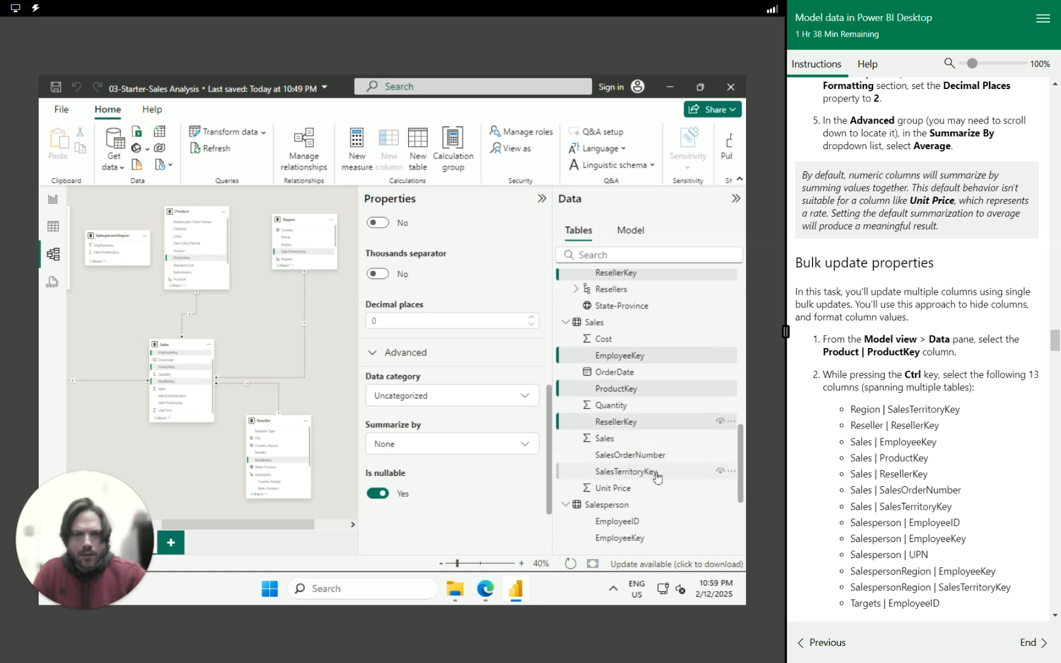
{"action": "left_click", "coordinate": [626, 471], "text": "ctrl"}
Add Salesperson EmployeeKey, SalespersonRegion EmployeeKey and SalesTerritoryKey, and Targets EmployeeID to the selection, and set Is hidden to Yes for all selected columns.
{"action": "scroll", "coordinate": [658, 476], "scroll_direction": "down", "scroll_amount": 3}
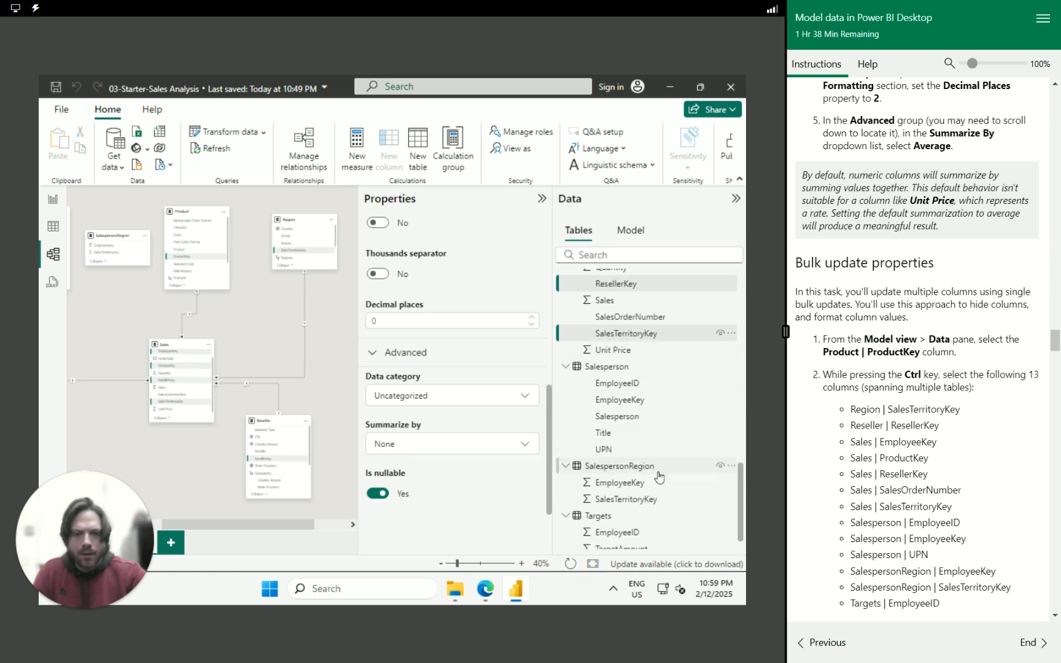
{"action": "left_click", "coordinate": [627, 400], "text": "ctrl"}
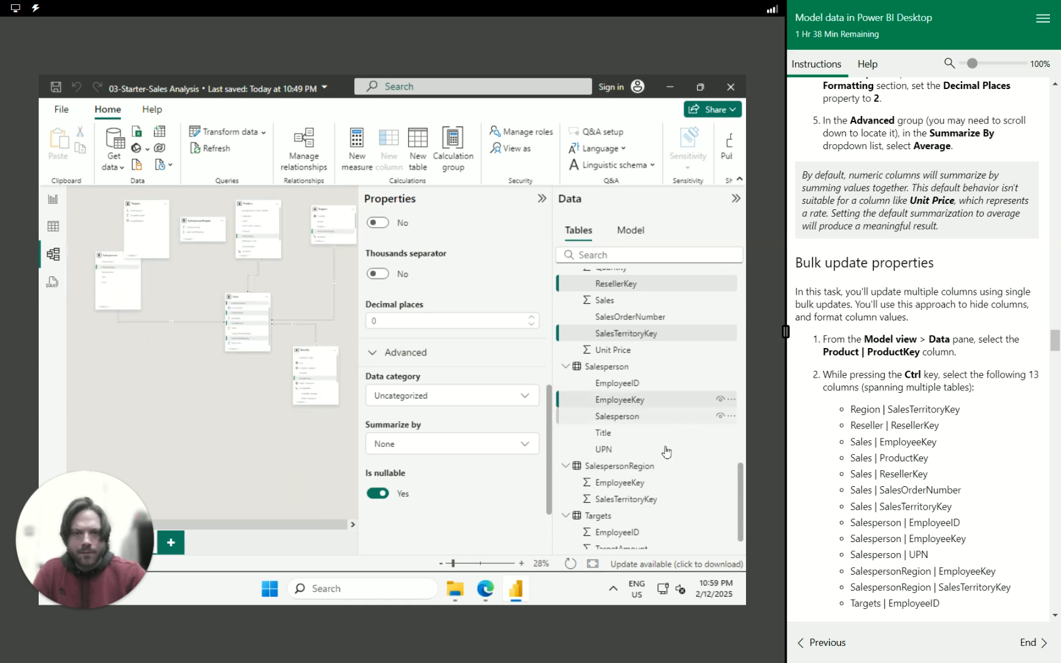
{"action": "left_click", "coordinate": [625, 485], "text": "ctrl"}
{"action": "left_click", "coordinate": [635, 500], "text": "ctrl"}
{"action": "scroll", "coordinate": [635, 500], "scroll_direction": "down", "scroll_amount": 1}
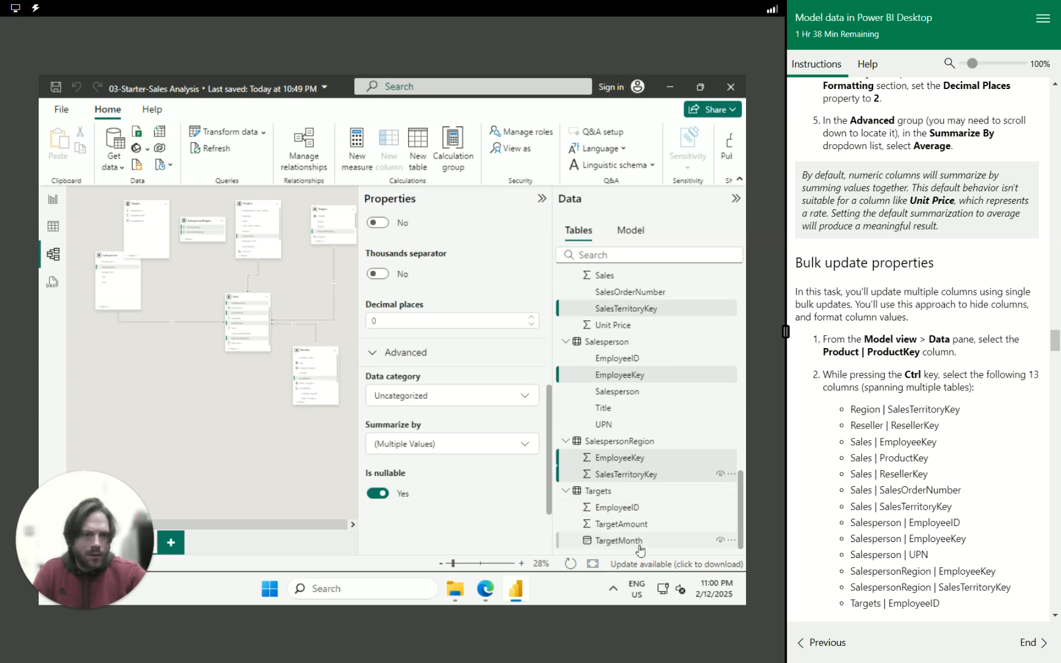
{"action": "left_click", "coordinate": [625, 511], "text": "ctrl"}
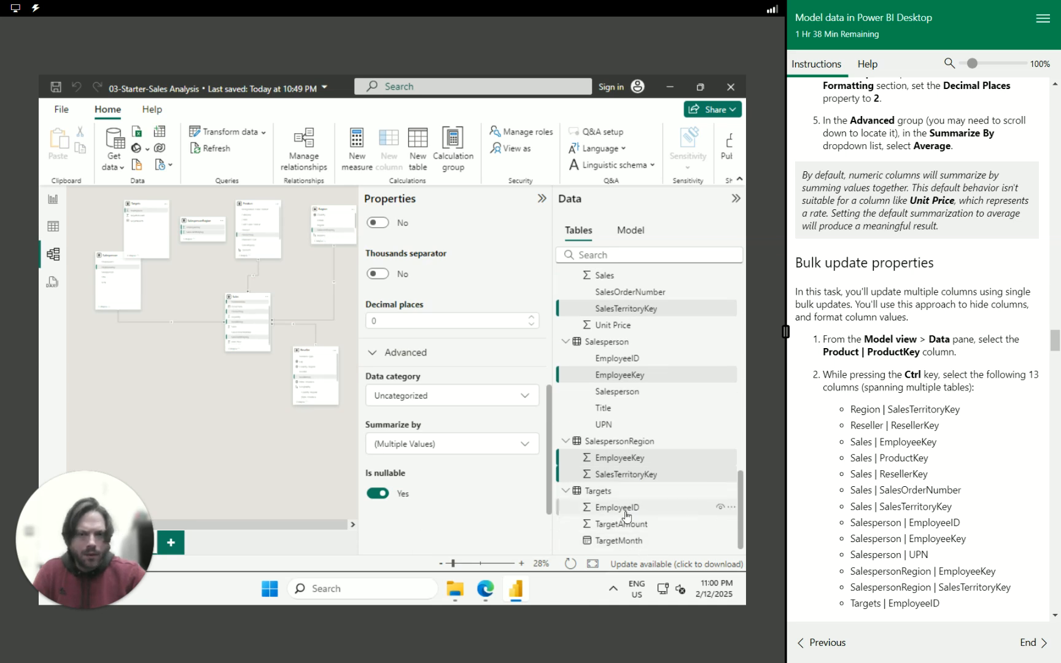
{"action": "scroll", "coordinate": [847, 491], "scroll_direction": "down", "scroll_amount": 3}
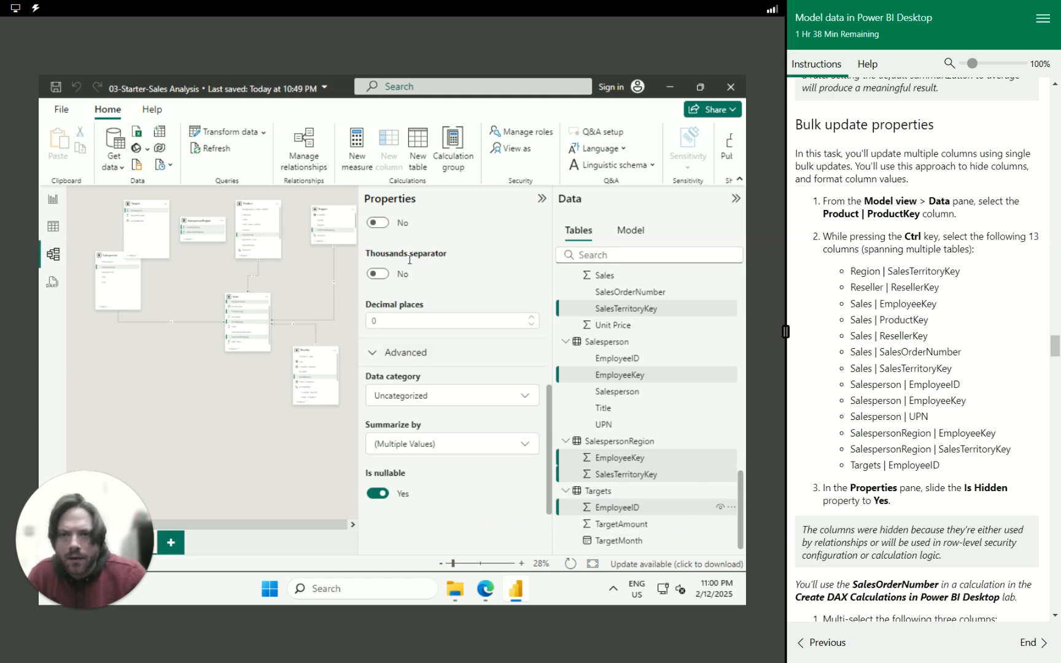
{"action": "scroll", "coordinate": [409, 259], "scroll_direction": "up", "scroll_amount": 5}
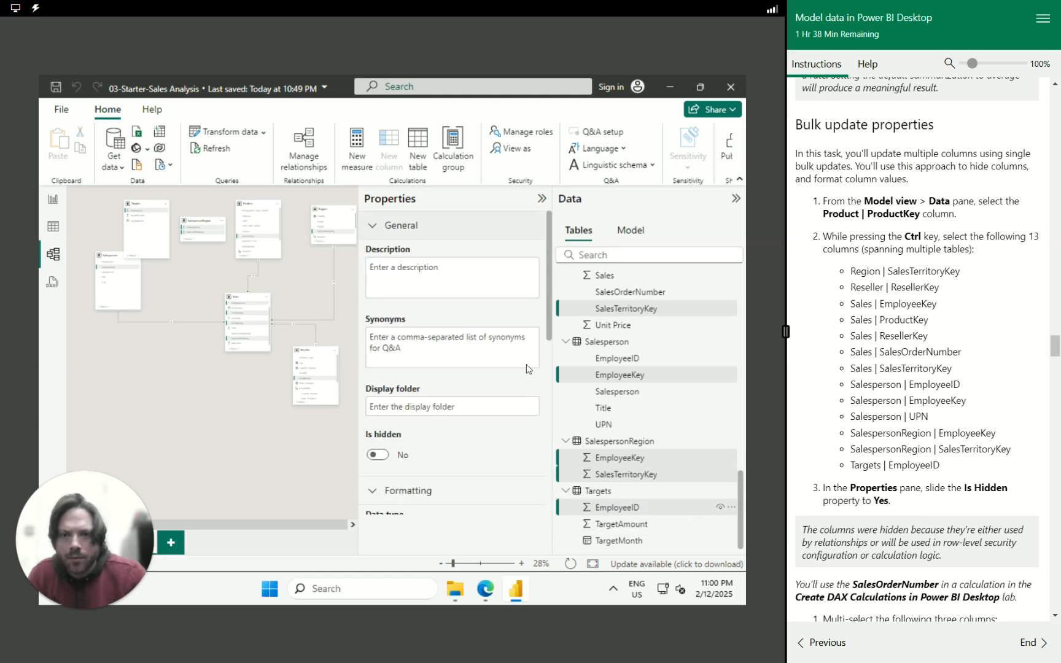
{"action": "left_click", "coordinate": [380, 457]}
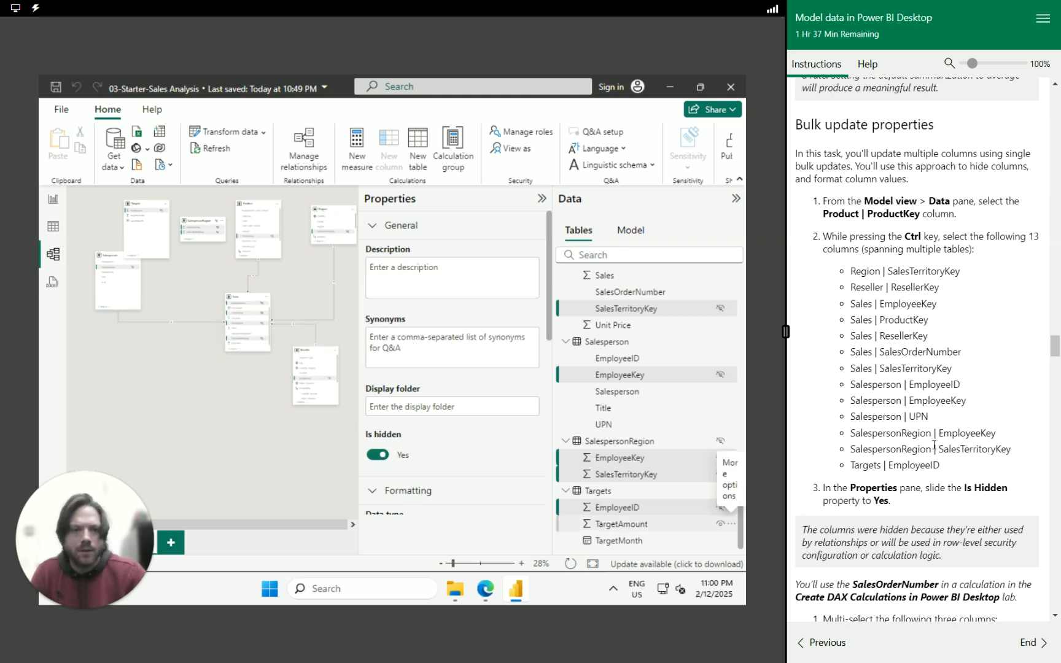
Multi-select Product's Standard Cost and the Sales table's Cost and Sales columns, and set their decimal places to 0.
{"action": "scroll", "coordinate": [858, 468], "scroll_direction": "down", "scroll_amount": 3}
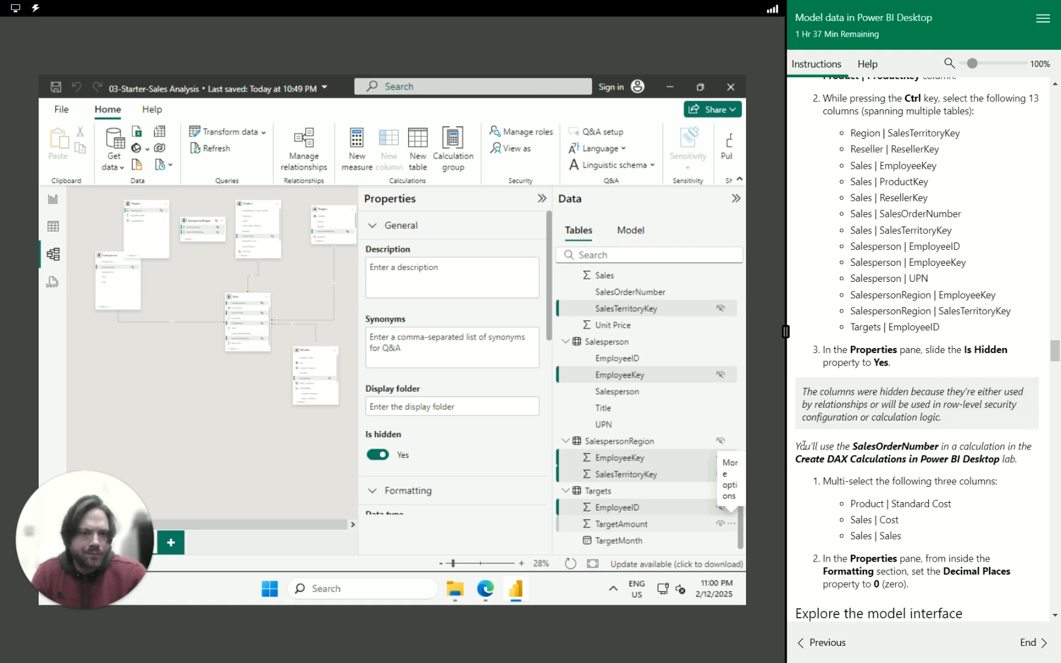
{"action": "left_click_drag", "start_coordinate": [848, 455], "coordinate": [912, 457]}
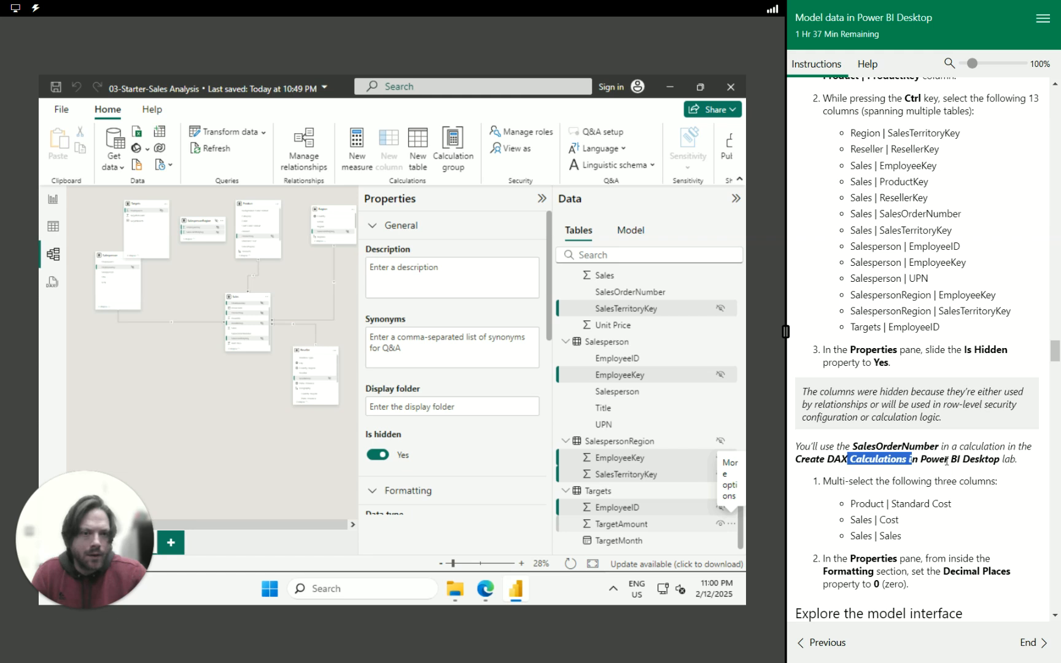
{"action": "left_click", "coordinate": [946, 461]}
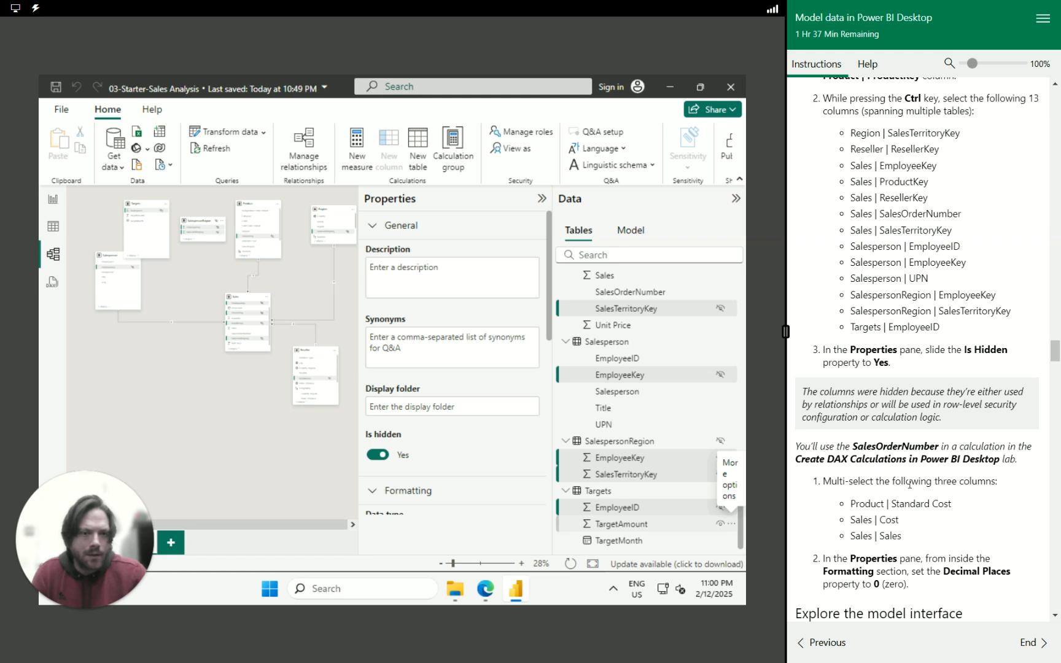
{"action": "scroll", "coordinate": [863, 500], "scroll_direction": "down", "scroll_amount": 1}
{"action": "left_click_drag", "start_coordinate": [830, 412], "coordinate": [962, 469]}
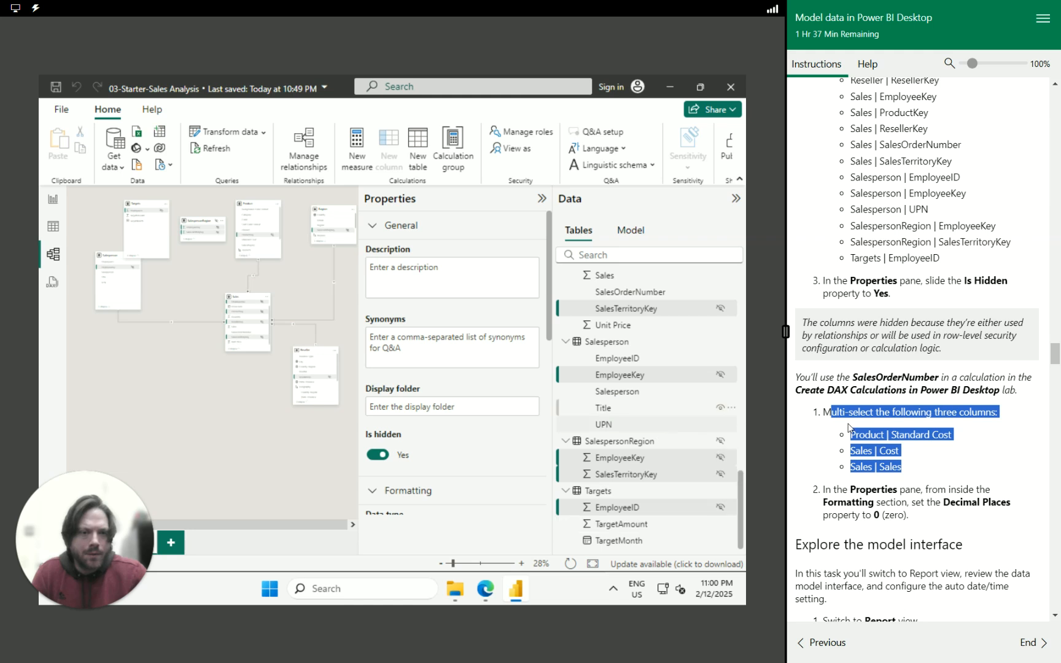
{"action": "scroll", "coordinate": [642, 446], "scroll_direction": "up", "scroll_amount": 10}
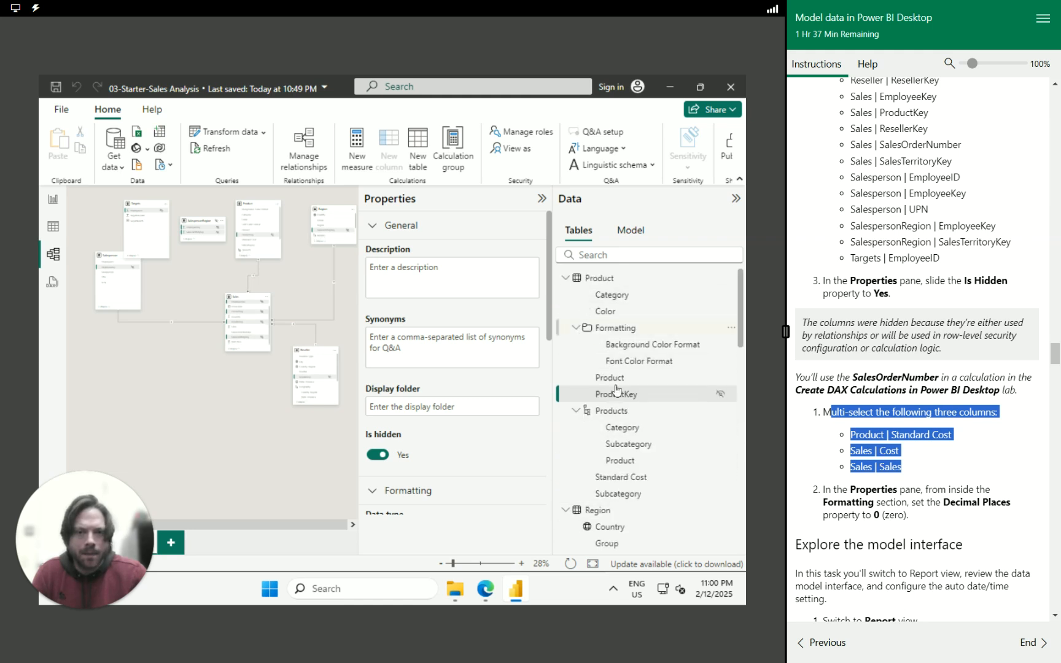
{"action": "left_click", "coordinate": [634, 477]}
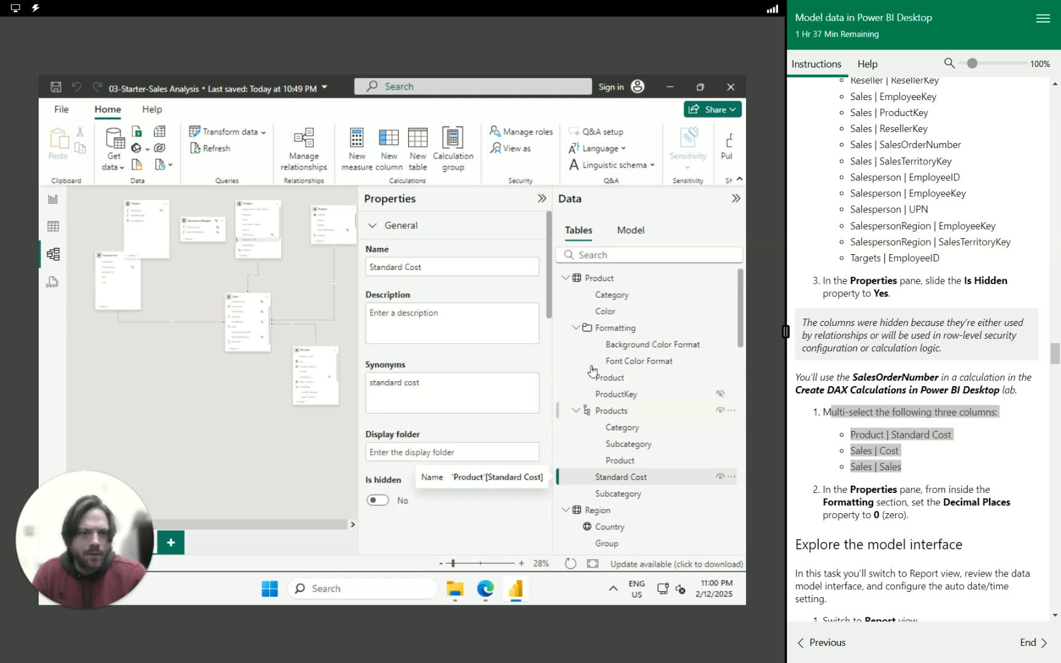
{"action": "scroll", "coordinate": [632, 423], "scroll_direction": "down", "scroll_amount": 5}
{"action": "scroll", "coordinate": [632, 412], "scroll_direction": "down", "scroll_amount": 3}
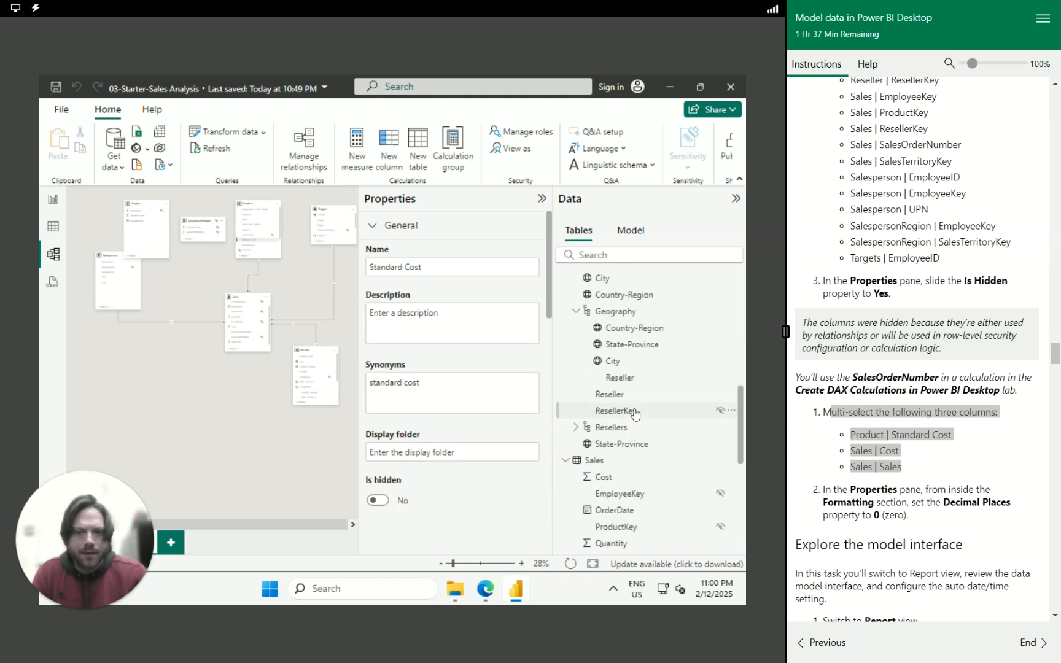
{"action": "scroll", "coordinate": [638, 429], "scroll_direction": "down", "scroll_amount": 3}
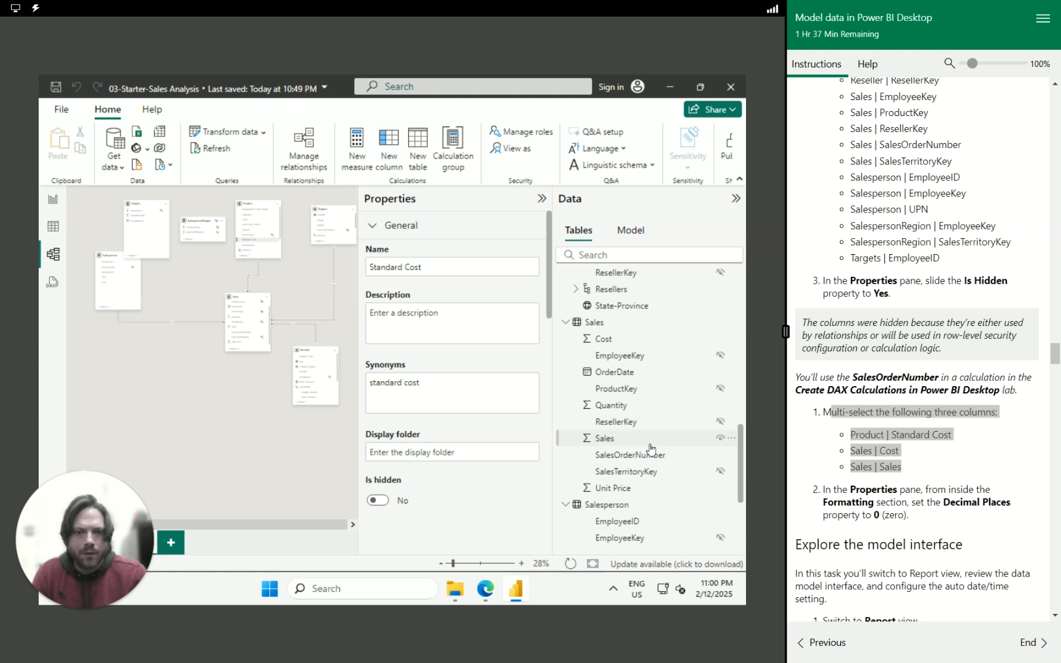
{"action": "left_click", "coordinate": [628, 339], "text": "ctrl"}
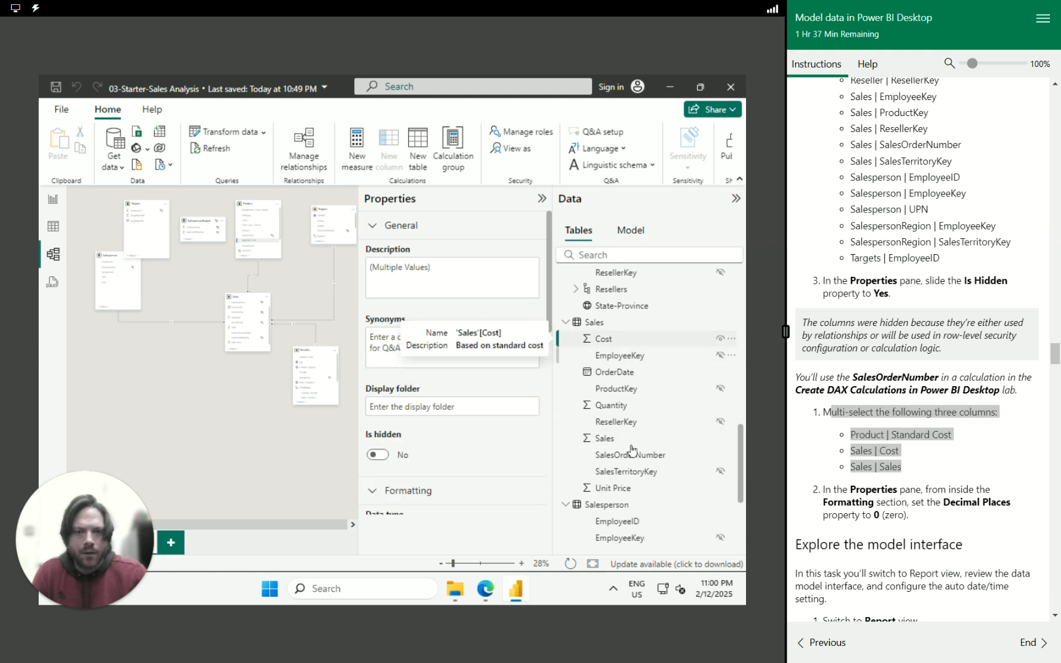
{"action": "left_click", "coordinate": [631, 439], "text": "ctrl"}
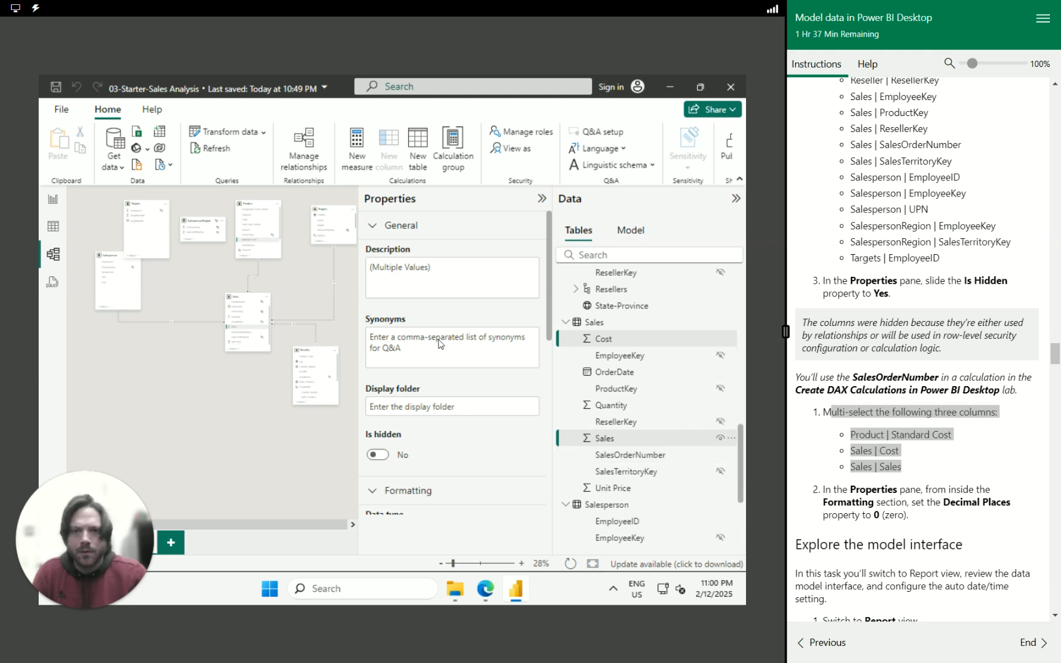
{"action": "scroll", "coordinate": [421, 316], "scroll_direction": "down", "scroll_amount": 5}
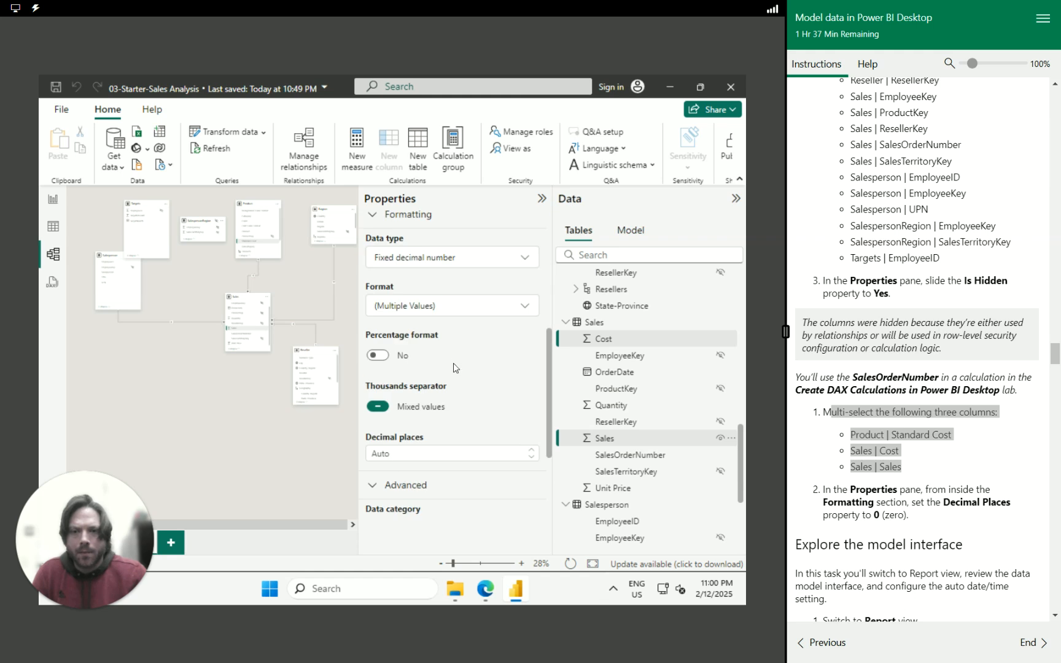
{"action": "left_click", "coordinate": [430, 453]}
{"action": "type", "text": "0"}
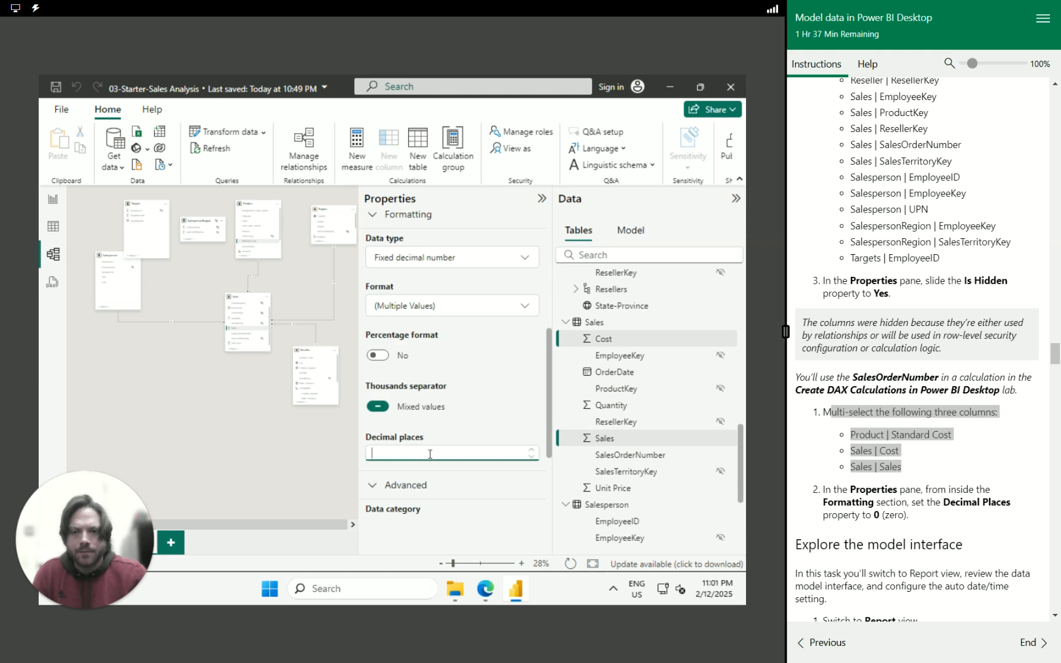
{"action": "key", "text": "Return"}
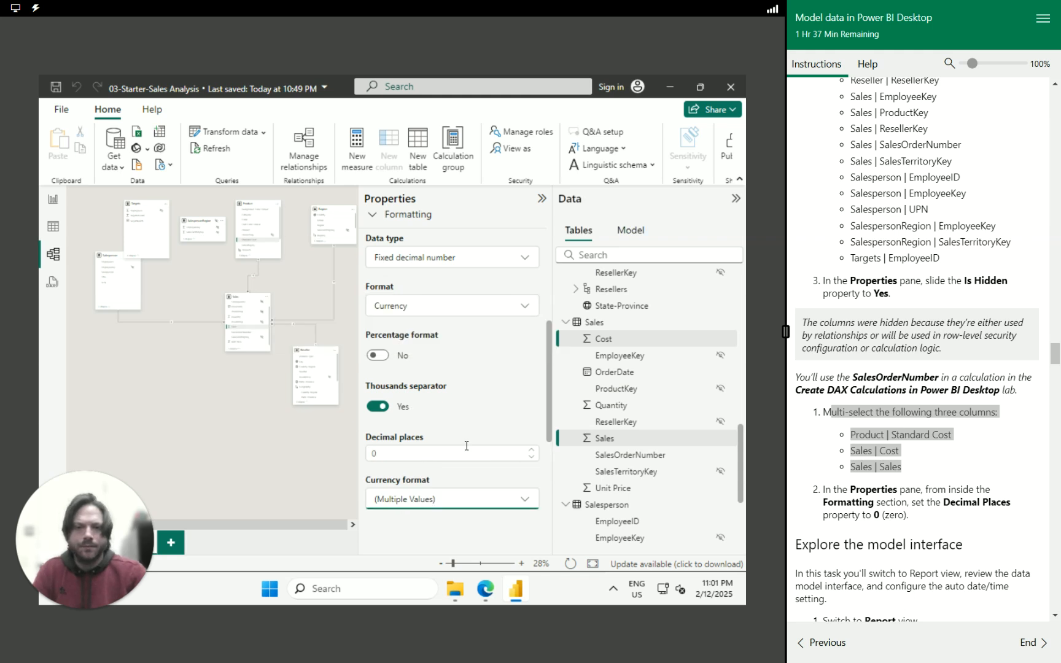
Switch to Report view and read the lab notes on the fields shown in the Data pane.
{"action": "scroll", "coordinate": [872, 513], "scroll_direction": "down", "scroll_amount": 3}
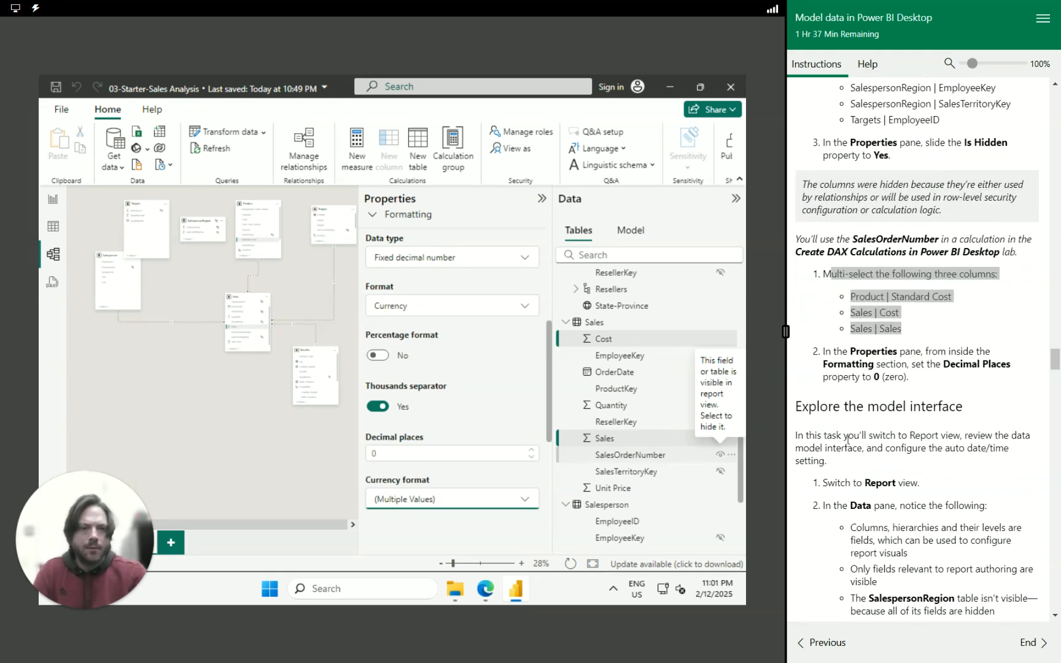
{"action": "left_click_drag", "start_coordinate": [844, 464], "coordinate": [809, 411]}
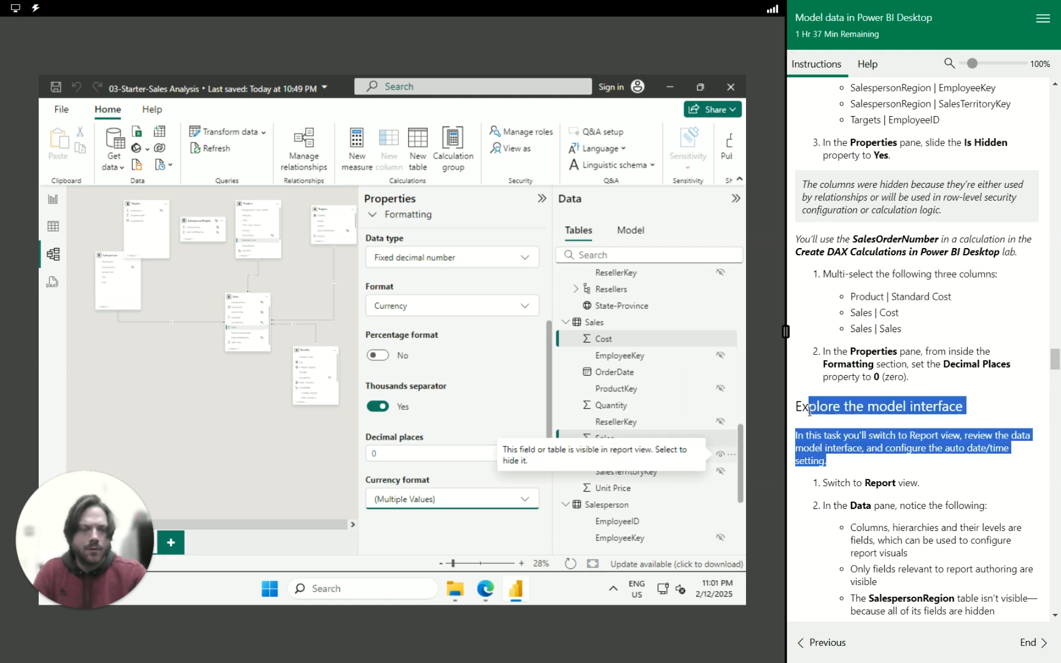
{"action": "left_click", "coordinate": [868, 462]}
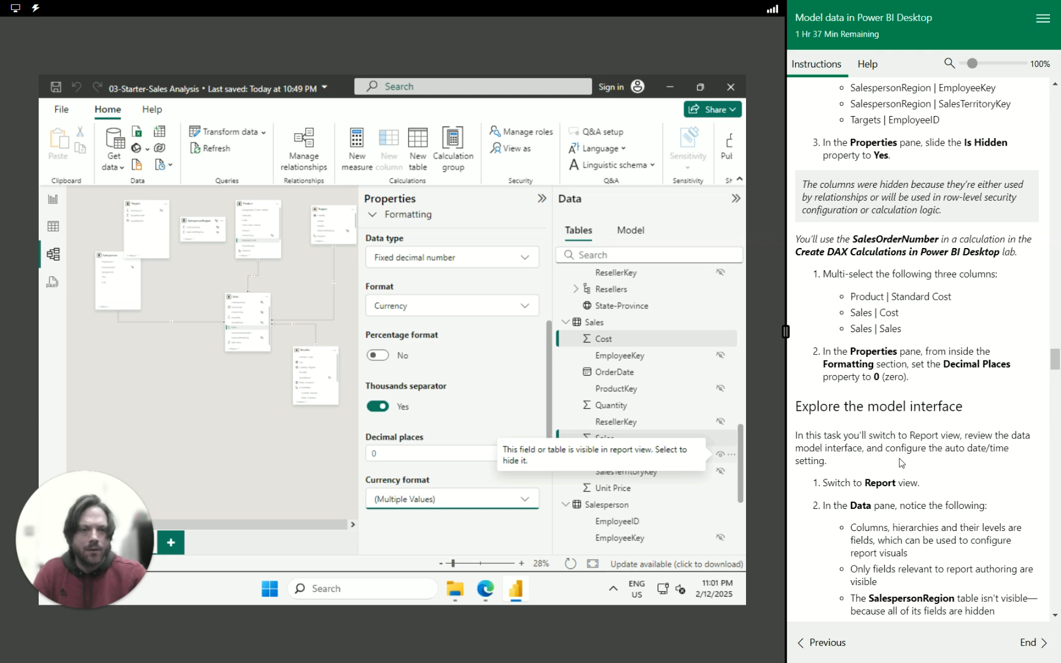
{"action": "left_click", "coordinate": [54, 202]}
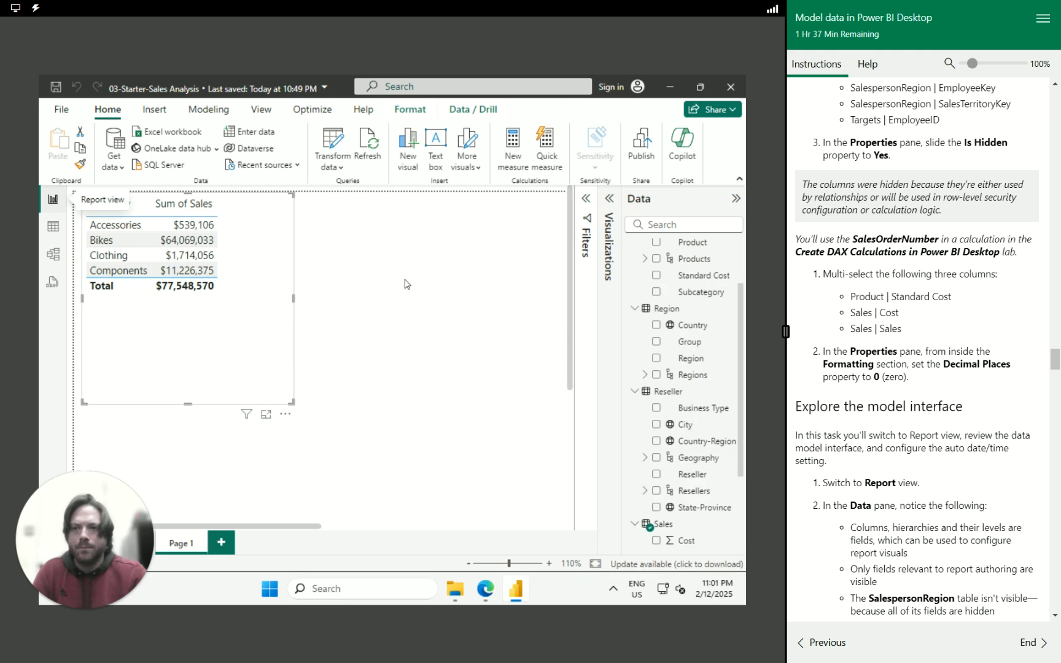
{"action": "scroll", "coordinate": [891, 480], "scroll_direction": "down", "scroll_amount": 1}
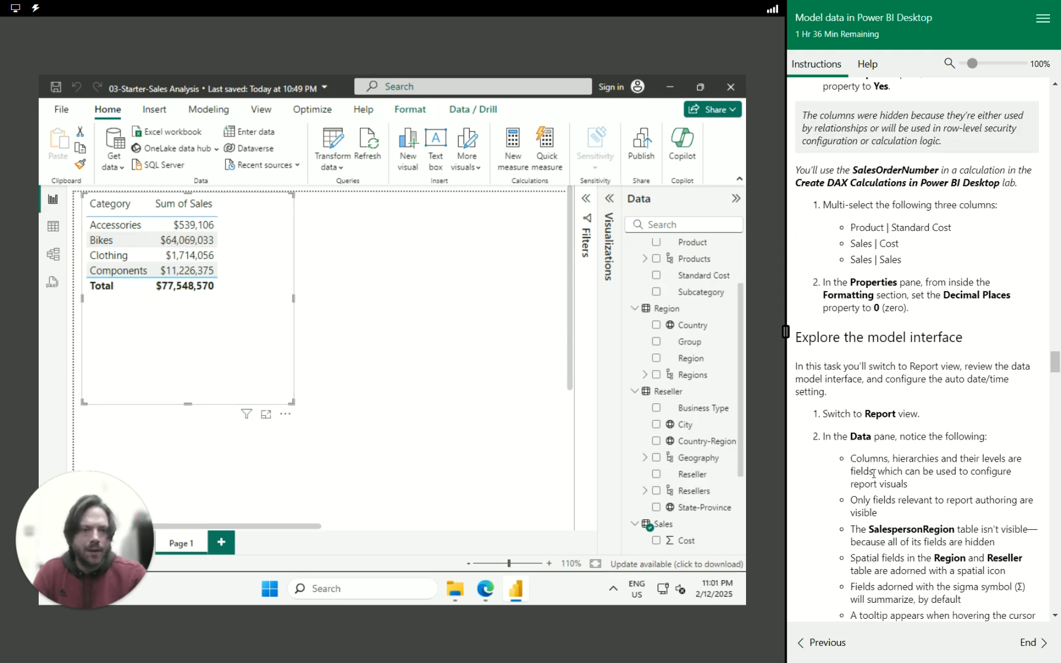
{"action": "left_click_drag", "start_coordinate": [923, 489], "coordinate": [856, 455]}
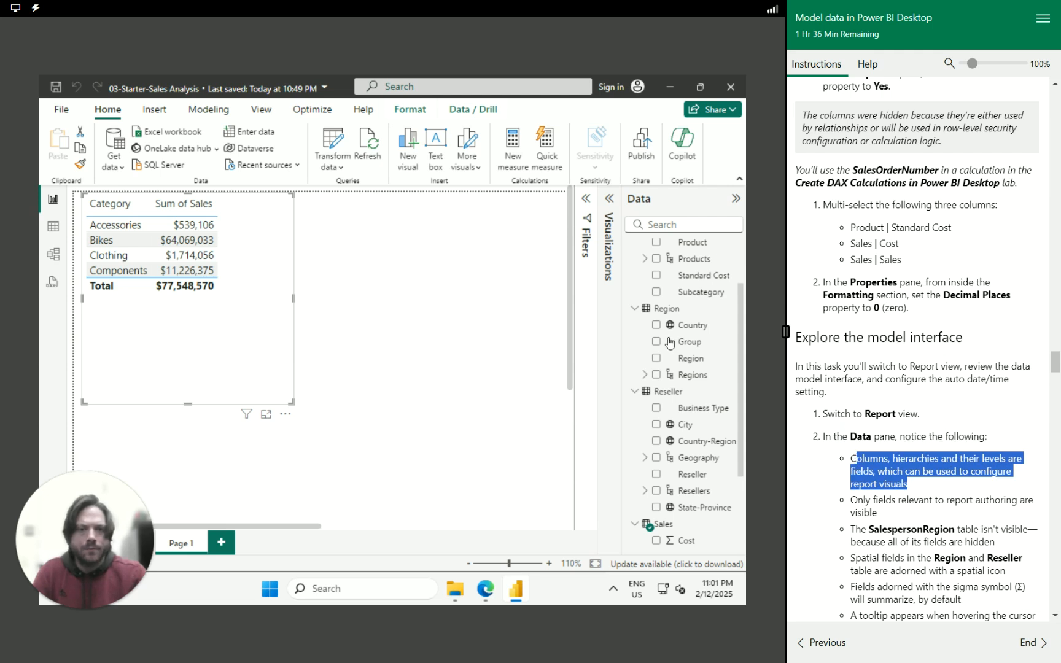
Expand and collapse the Product table's Formatting folder and Products hierarchy to inspect their fields.
{"action": "scroll", "coordinate": [670, 330], "scroll_direction": "up", "scroll_amount": 3}
{"action": "left_click", "coordinate": [643, 298]}
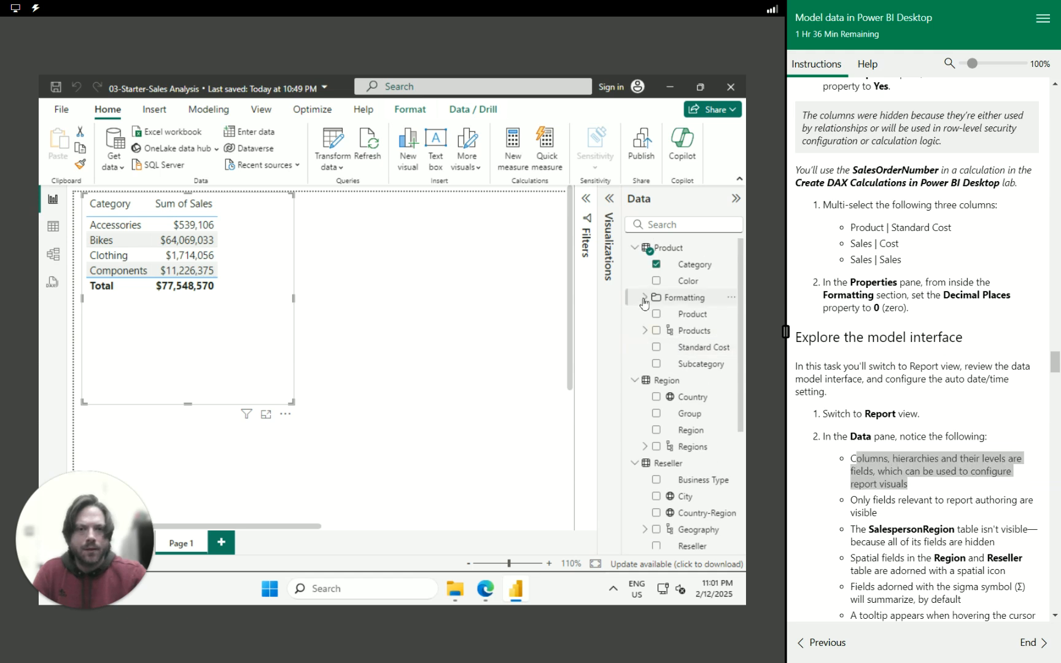
{"action": "left_click", "coordinate": [643, 301]}
{"action": "left_click", "coordinate": [643, 300]}
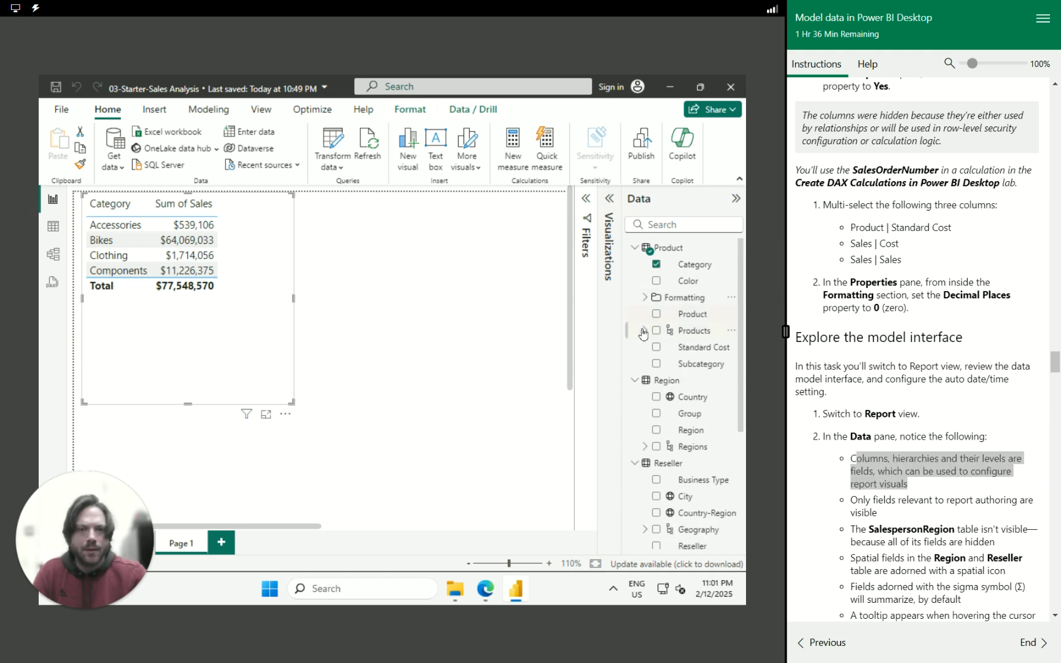
{"action": "left_click", "coordinate": [643, 331]}
{"action": "left_click", "coordinate": [643, 331]}
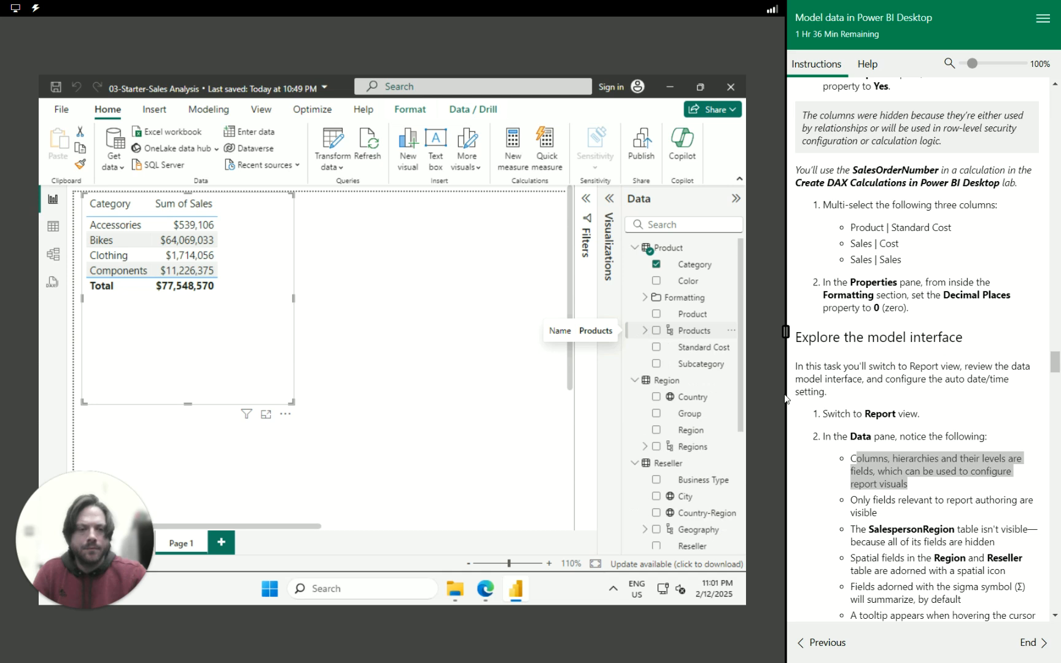
Check the lab notes on visible fields, the SalespersonRegion table and spatial icons against the Region and Reseller tables in the Data pane.
{"action": "scroll", "coordinate": [865, 436], "scroll_direction": "down", "scroll_amount": 3}
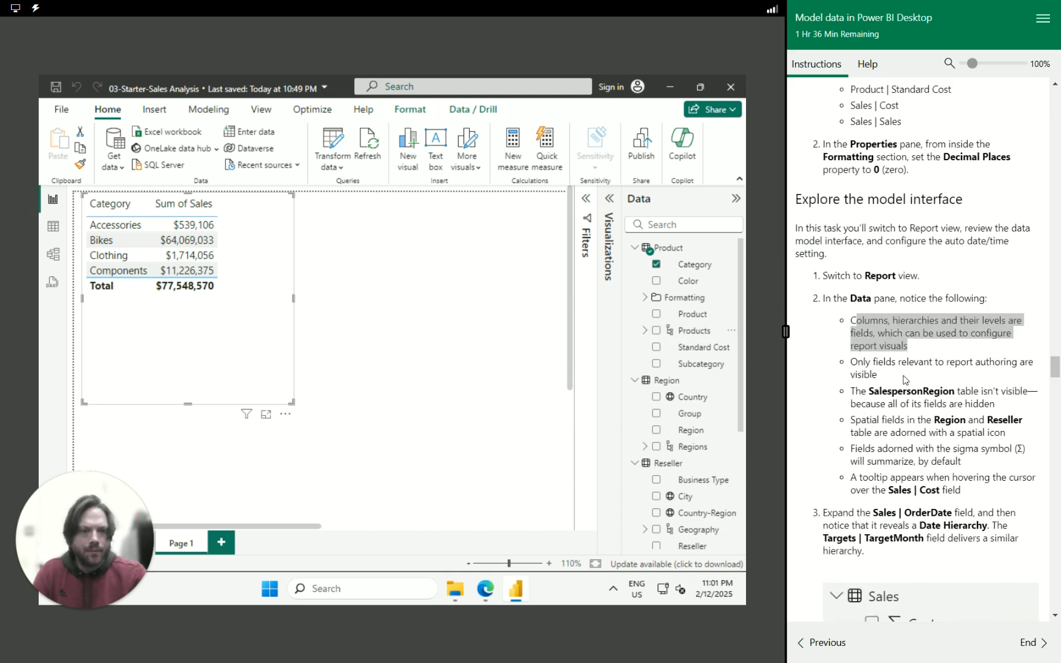
{"action": "left_click_drag", "start_coordinate": [904, 379], "coordinate": [850, 366]}
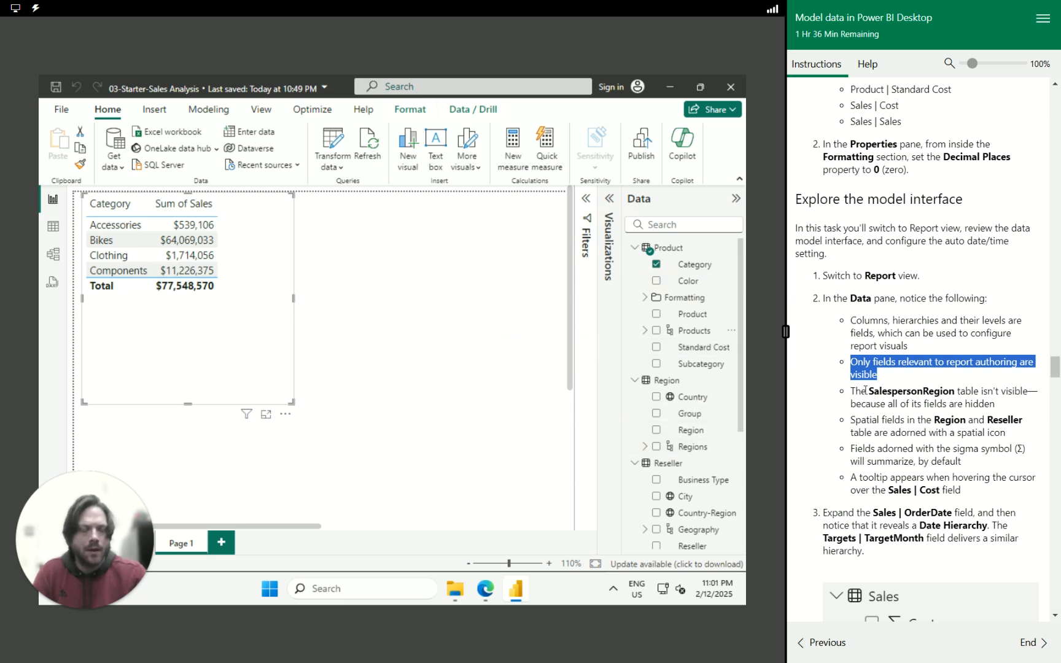
{"action": "left_click_drag", "start_coordinate": [866, 391], "coordinate": [1021, 407]}
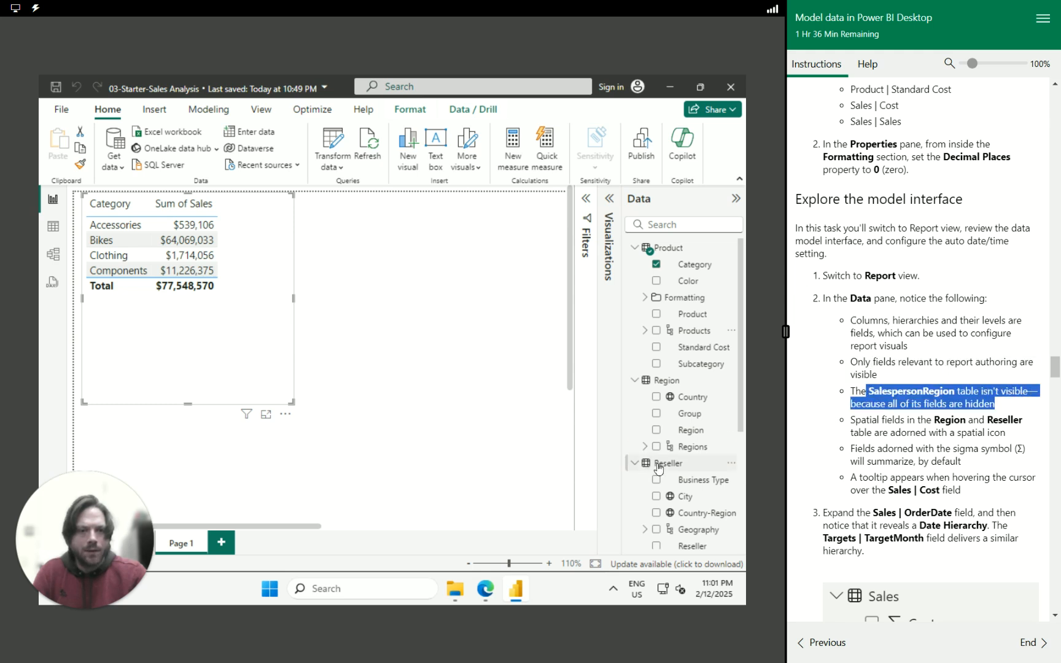
{"action": "scroll", "coordinate": [654, 470], "scroll_direction": "down", "scroll_amount": 3}
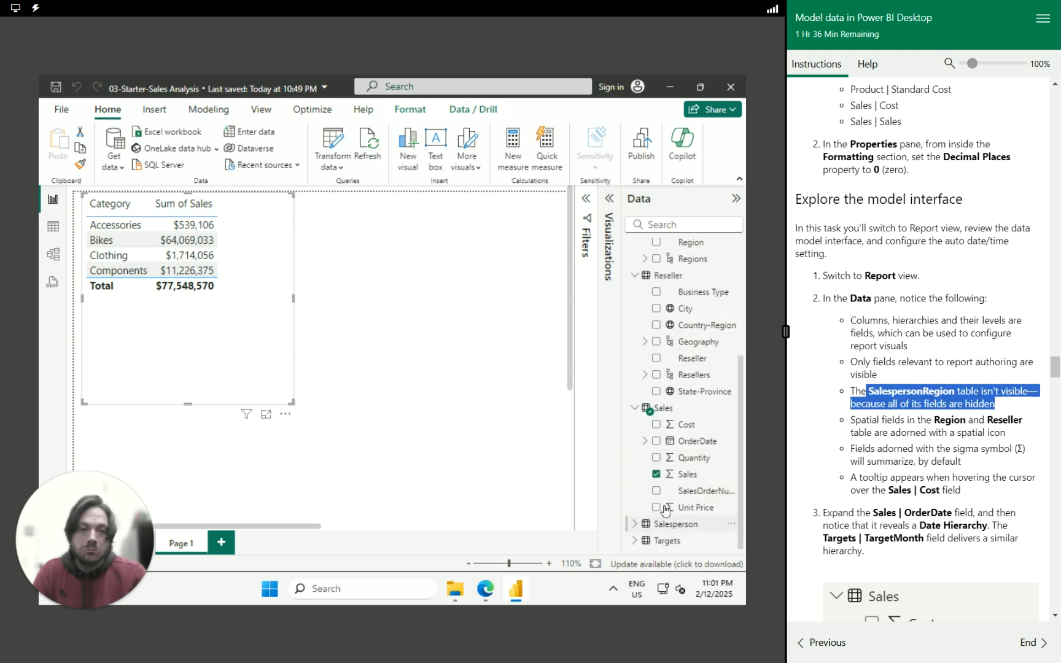
{"action": "left_click_drag", "start_coordinate": [850, 420], "coordinate": [1022, 440]}
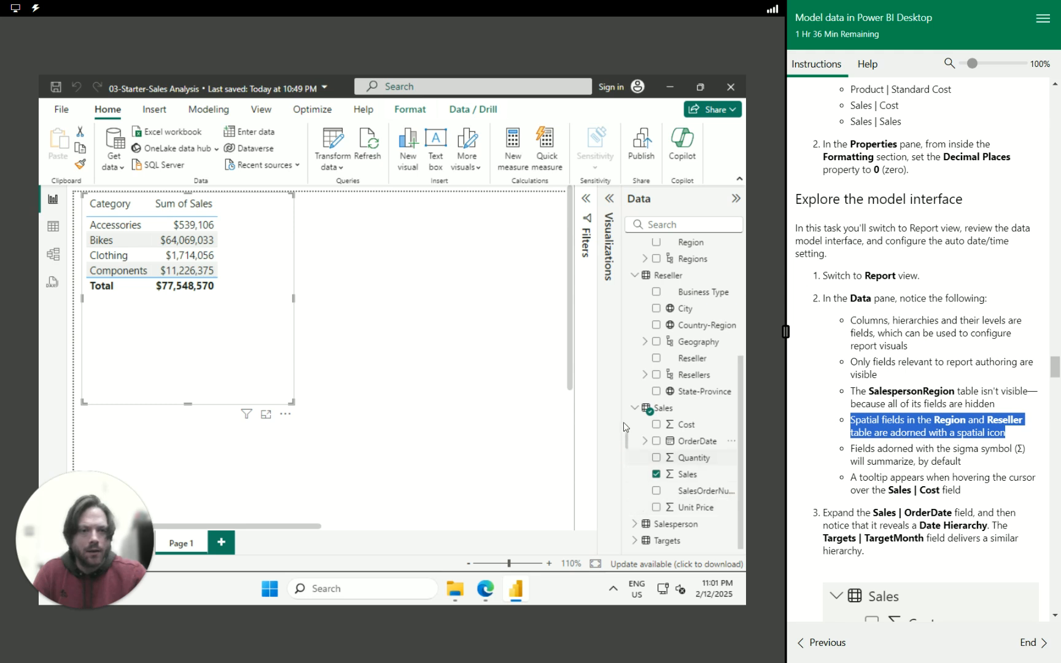
{"action": "scroll", "coordinate": [638, 355], "scroll_direction": "up", "scroll_amount": 3}
{"action": "scroll", "coordinate": [638, 355], "scroll_direction": "up", "scroll_amount": 1}
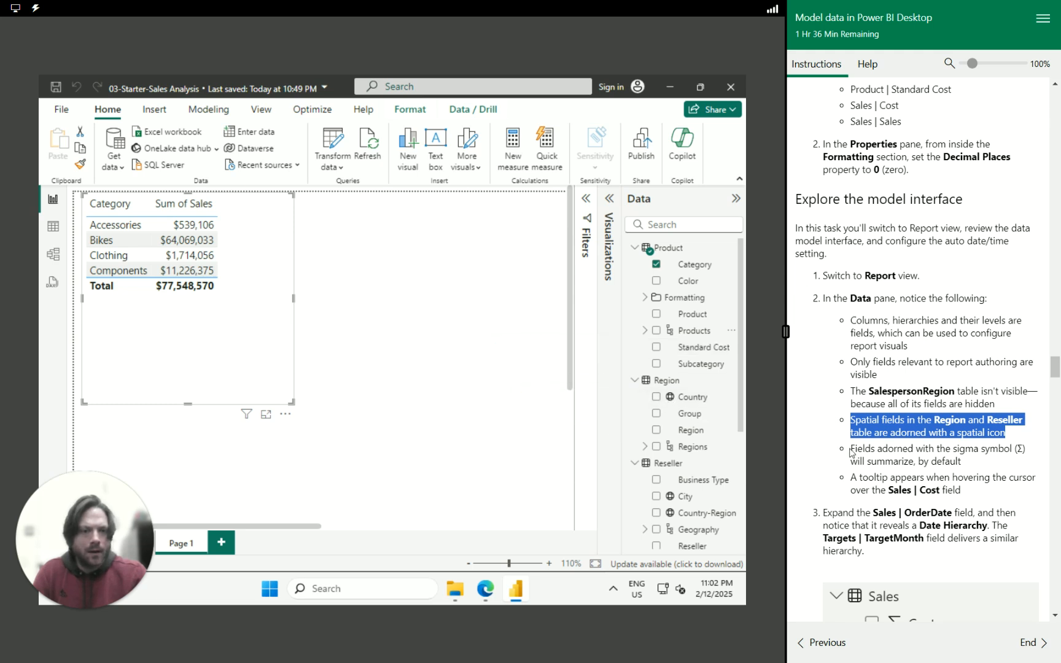
Read the notes on sigma fields and tooltips, and view the tooltip of the Sales table's Cost field.
{"action": "left_click_drag", "start_coordinate": [851, 450], "coordinate": [995, 467]}
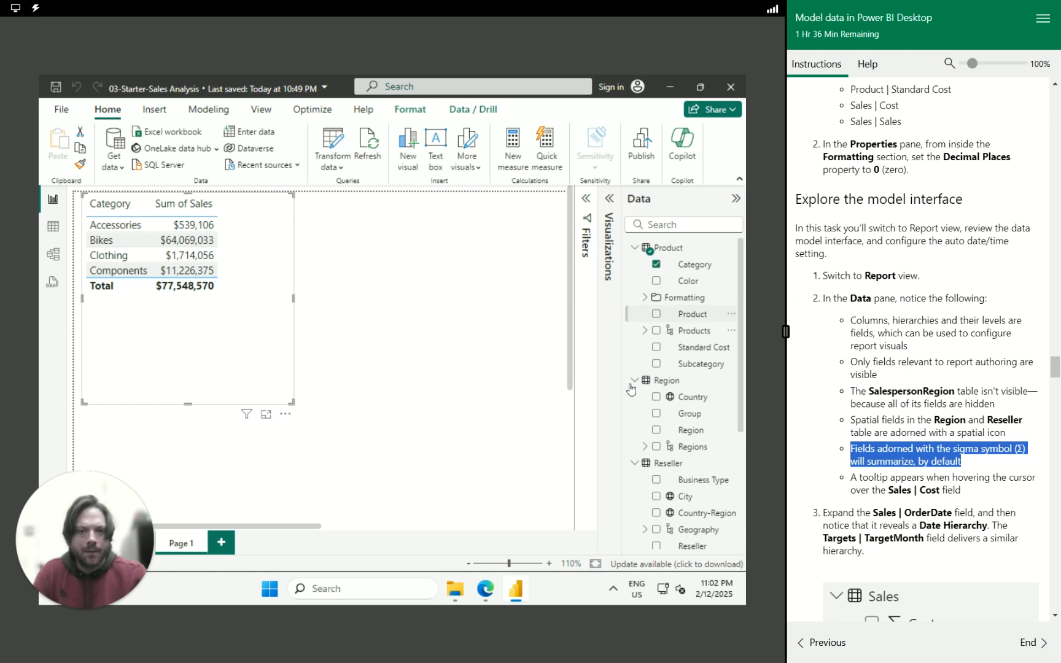
{"action": "scroll", "coordinate": [657, 399], "scroll_direction": "down", "scroll_amount": 4}
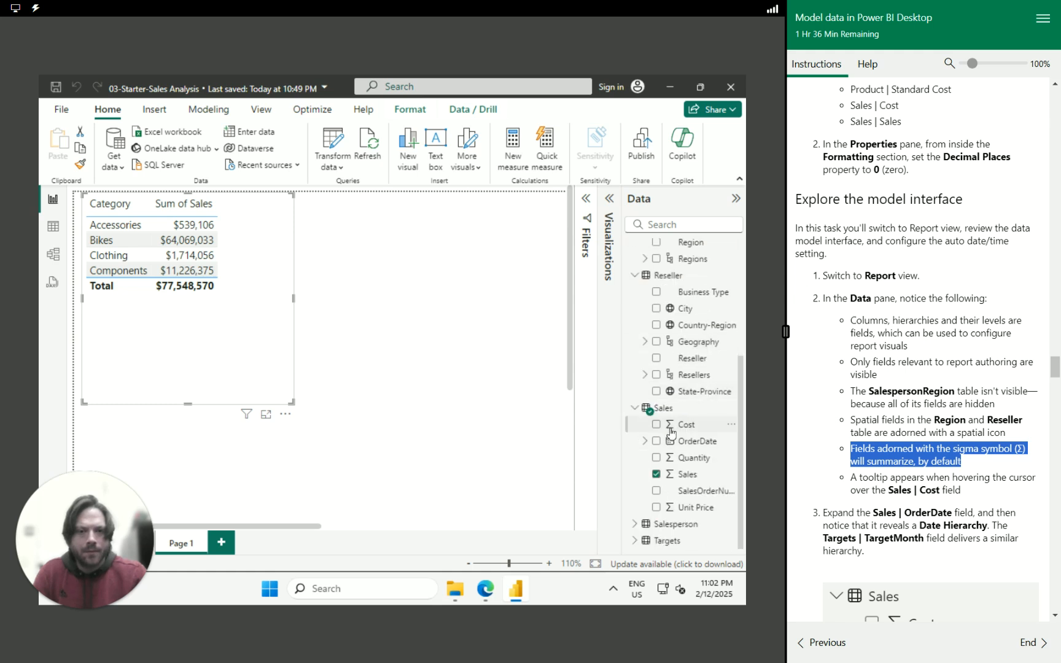
{"action": "mouse_move", "coordinate": [671, 433]}
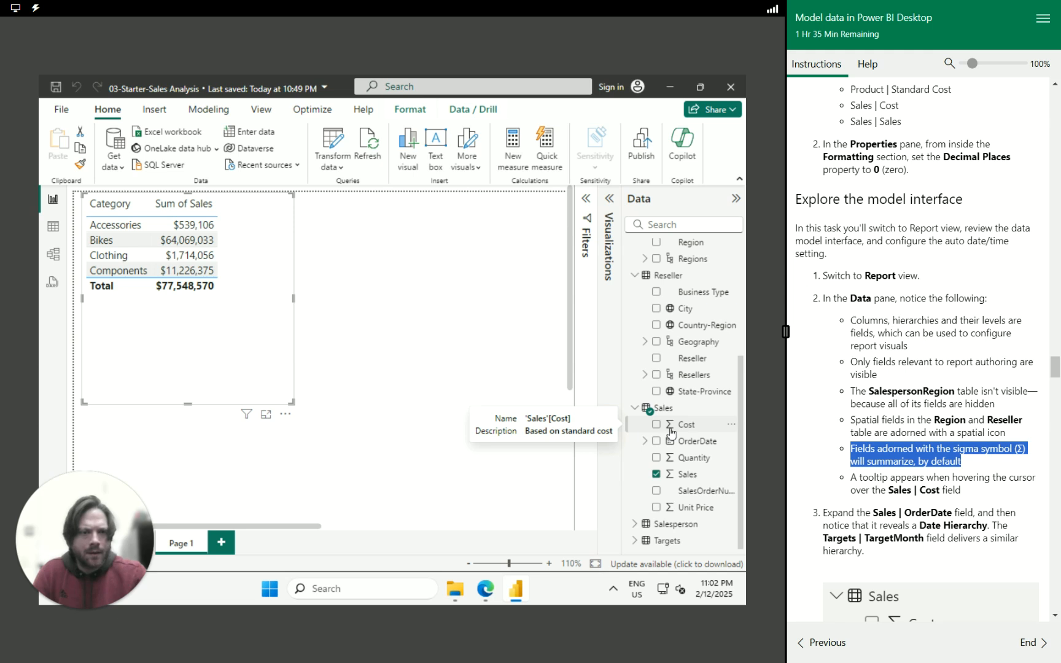
{"action": "left_click_drag", "start_coordinate": [853, 483], "coordinate": [1001, 497]}
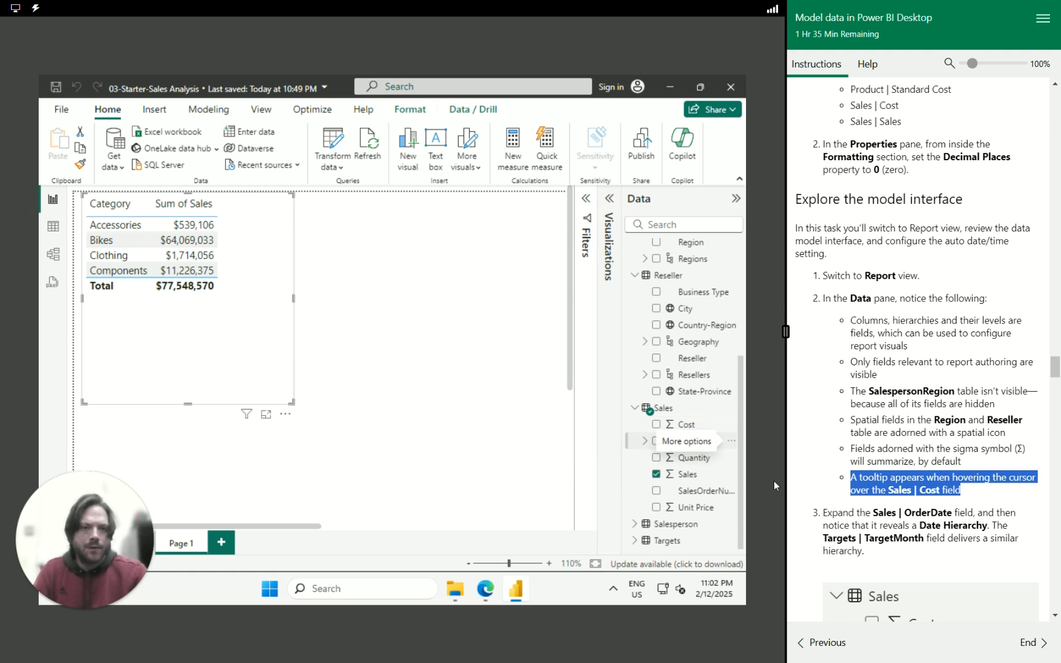
Expand the Sales OrderDate and Targets TargetMonth fields down to the levels of their date hierarchies.
{"action": "left_click", "coordinate": [644, 442]}
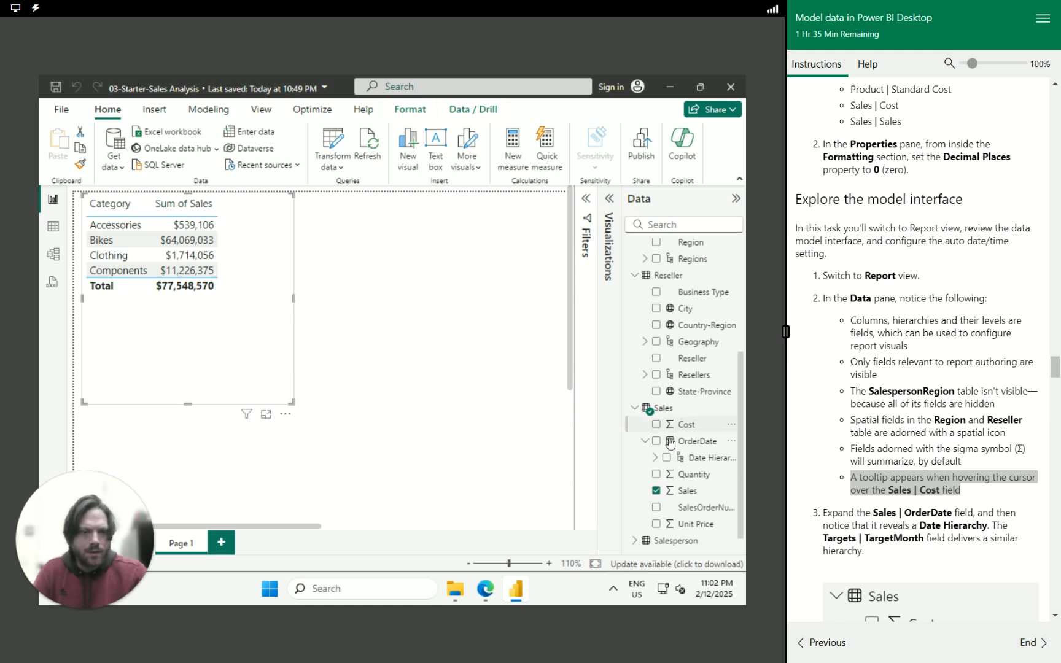
{"action": "scroll", "coordinate": [674, 448], "scroll_direction": "down", "scroll_amount": 1}
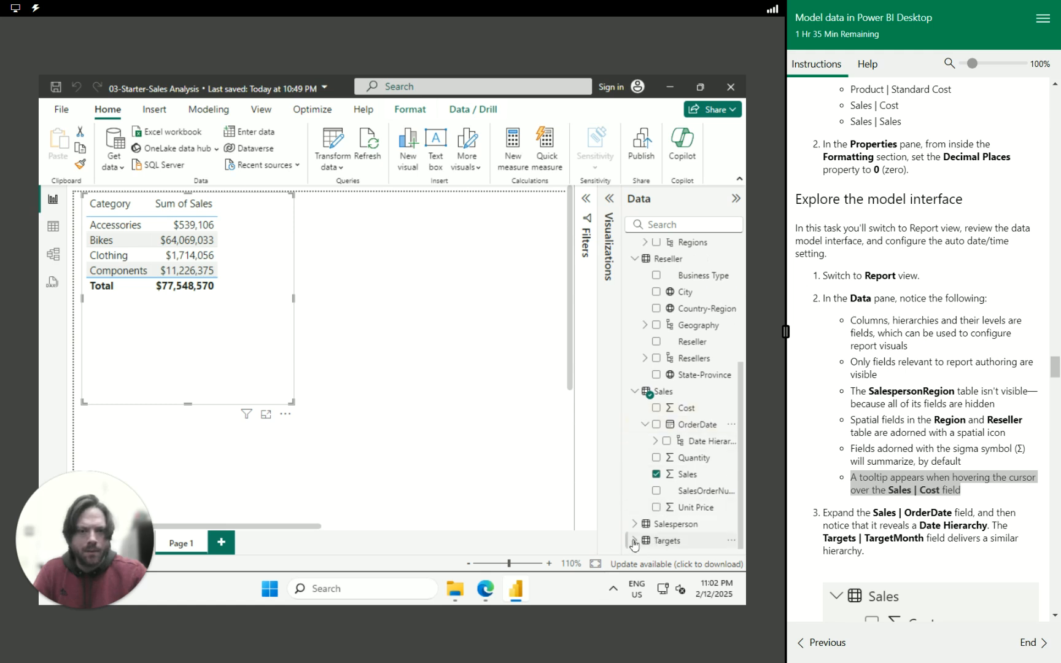
{"action": "scroll", "coordinate": [659, 469], "scroll_direction": "down", "scroll_amount": 2}
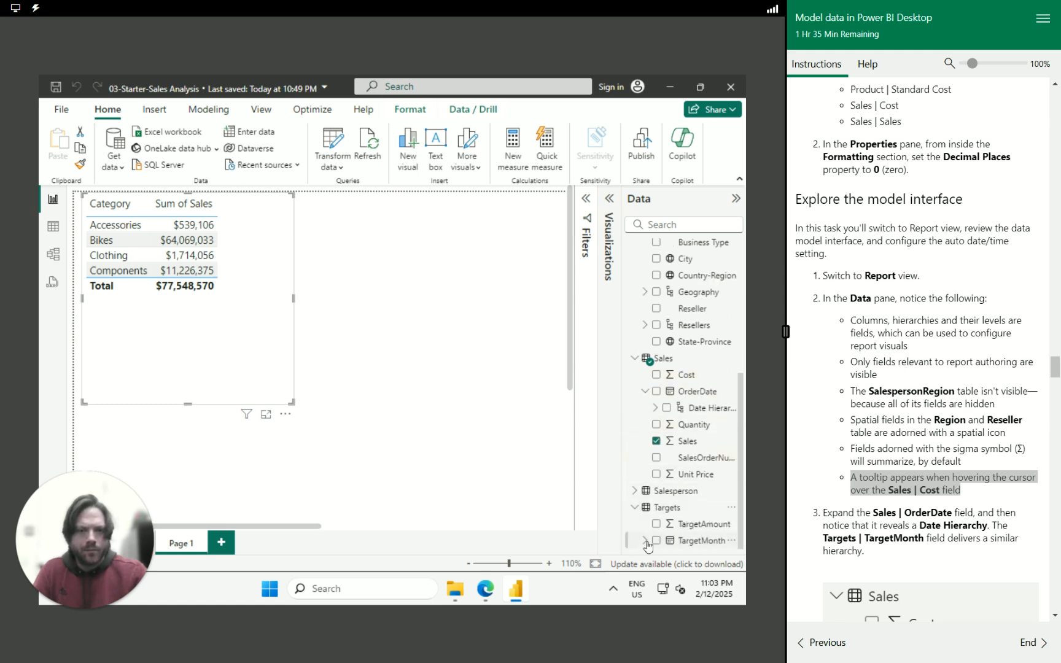
{"action": "left_click", "coordinate": [647, 543]}
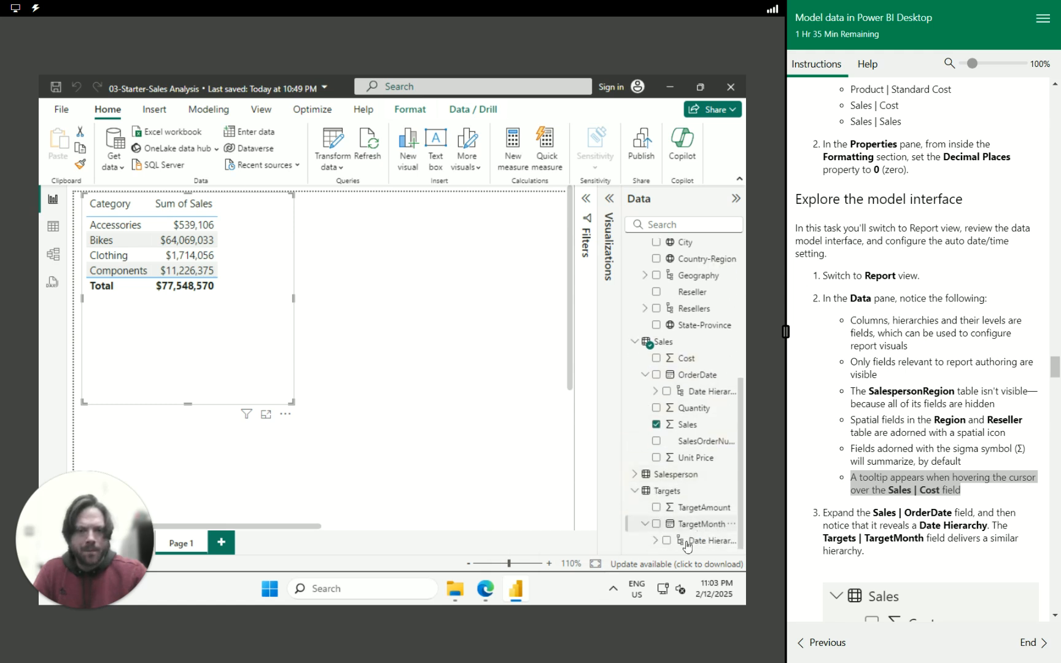
{"action": "scroll", "coordinate": [913, 390], "scroll_direction": "down", "scroll_amount": 3}
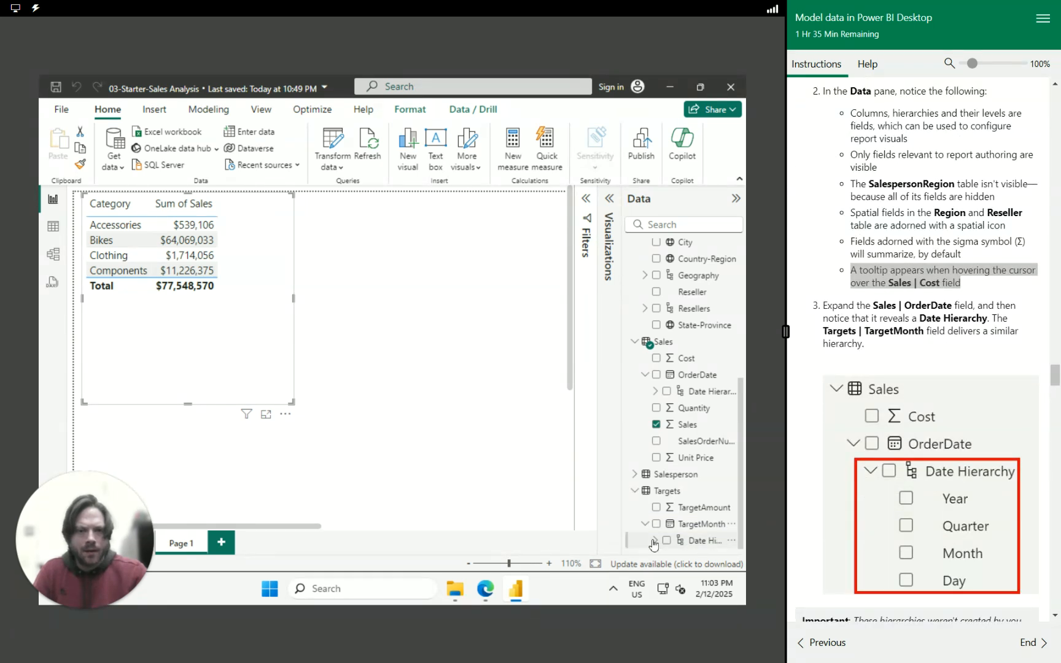
{"action": "scroll", "coordinate": [826, 396], "scroll_direction": "down", "scroll_amount": 1}
{"action": "scroll", "coordinate": [826, 396], "scroll_direction": "down", "scroll_amount": 2}
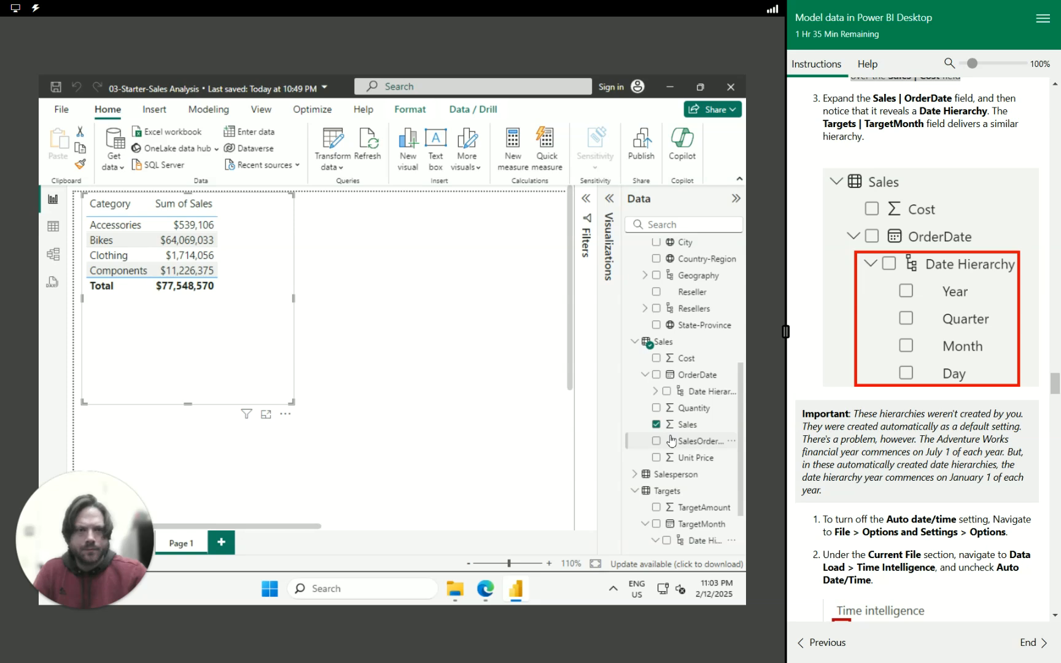
{"action": "scroll", "coordinate": [672, 437], "scroll_direction": "down", "scroll_amount": 2}
{"action": "scroll", "coordinate": [672, 437], "scroll_direction": "up", "scroll_amount": 5}
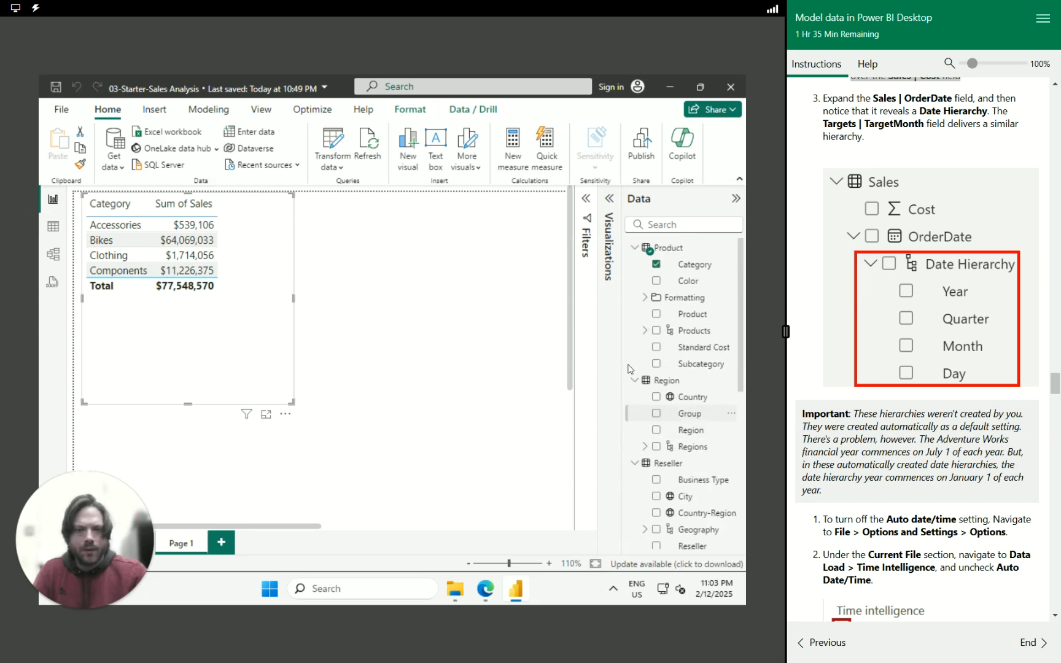
{"action": "scroll", "coordinate": [650, 433], "scroll_direction": "down", "scroll_amount": 5}
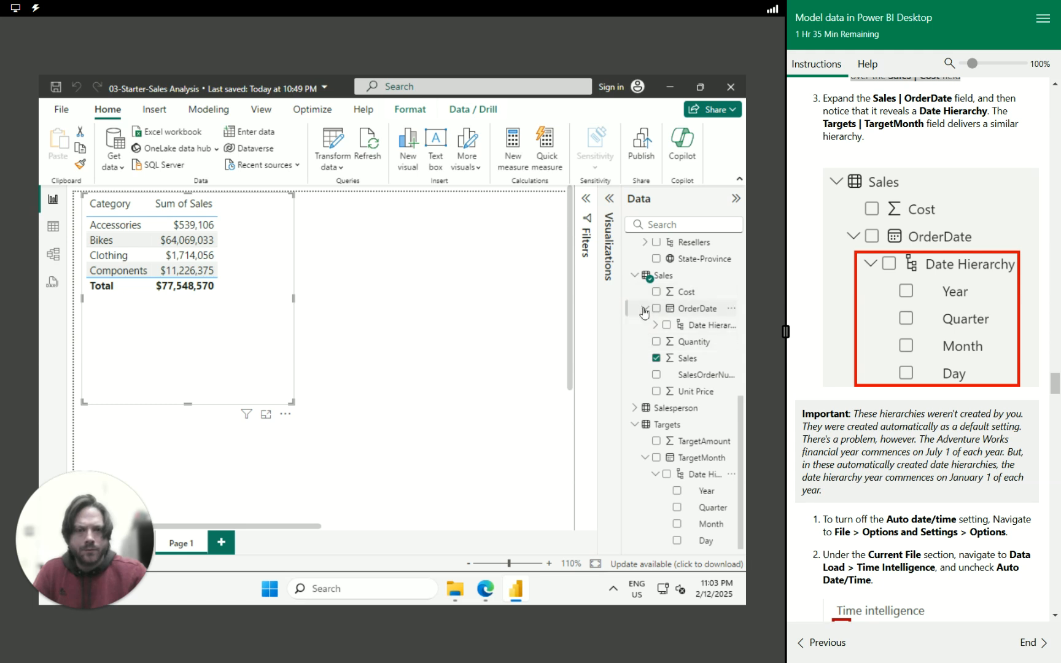
{"action": "left_click", "coordinate": [654, 326]}
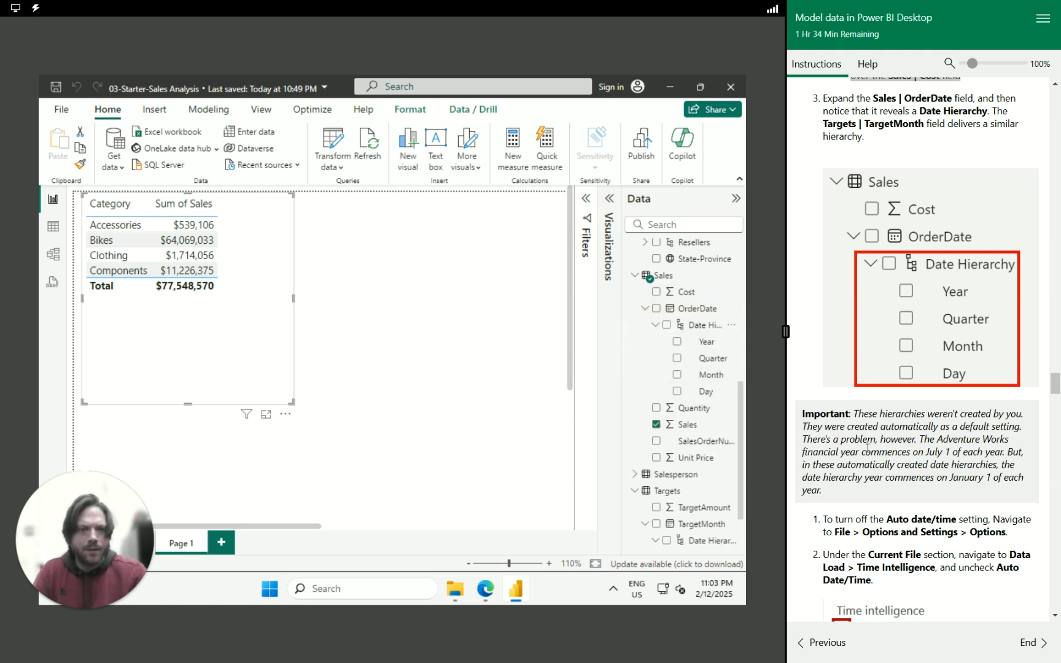
Read the lab notes on the automatic date hierarchies and open the Options dialog.
{"action": "left_click_drag", "start_coordinate": [858, 493], "coordinate": [820, 474]}
{"action": "left_click_drag", "start_coordinate": [823, 519], "coordinate": [1019, 538]}
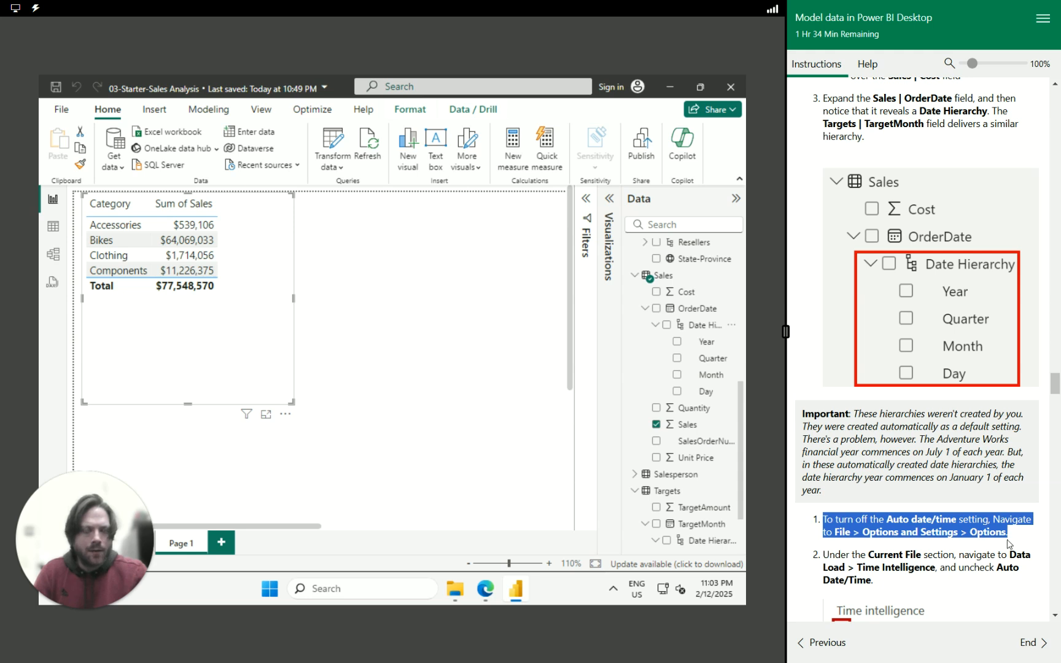
{"action": "left_click", "coordinate": [63, 112]}
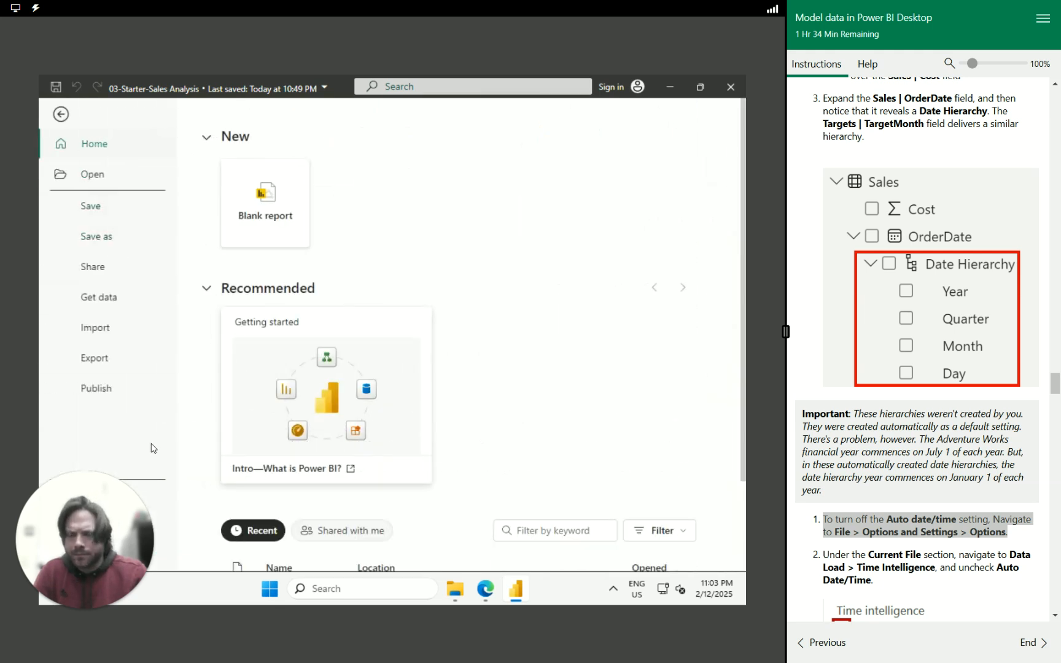
{"action": "left_click_drag", "start_coordinate": [96, 502], "coordinate": [92, 195]}
{"action": "left_click", "coordinate": [102, 531]}
{"action": "left_click_drag", "start_coordinate": [96, 241], "coordinate": [88, 531]}
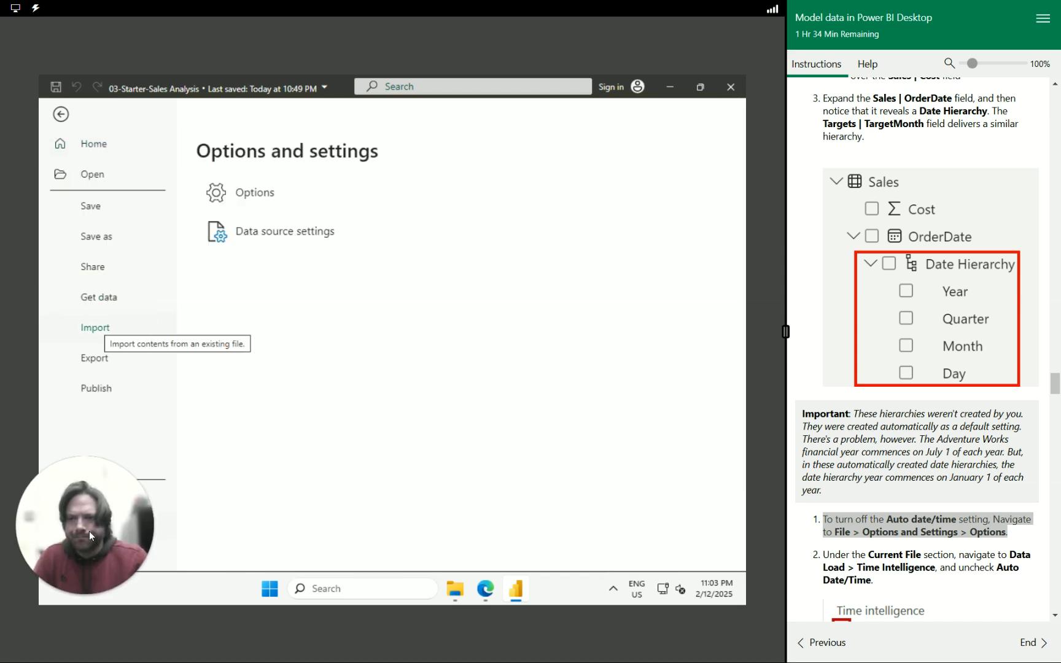
{"action": "key", "text": "Escape"}
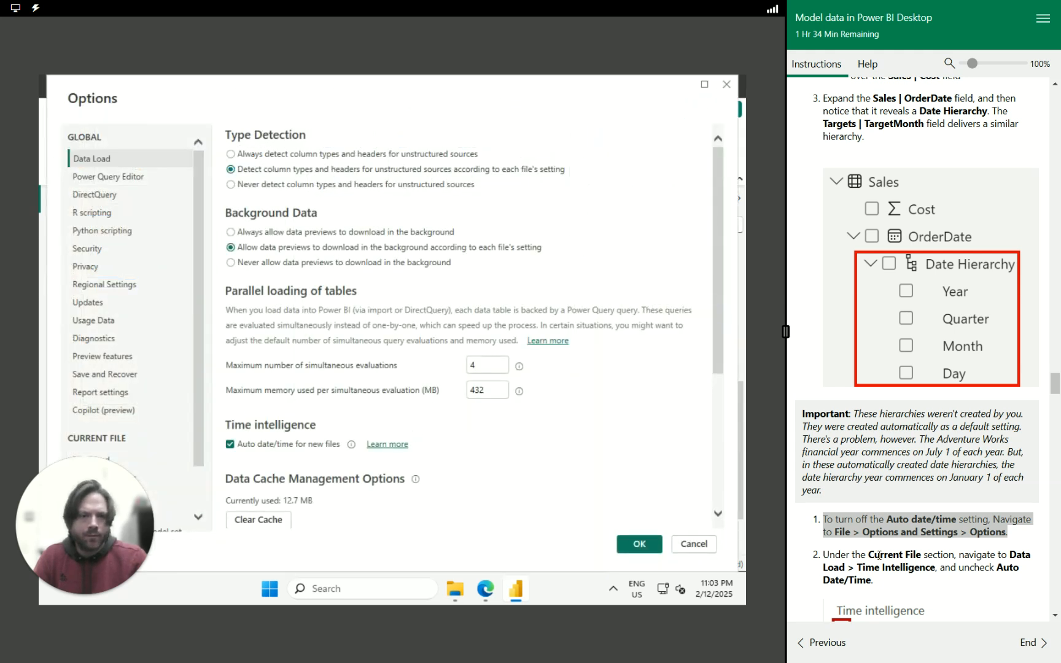
Turn off Auto date/time for new files in the global Data Load options and apply the change.
{"action": "scroll", "coordinate": [884, 516], "scroll_direction": "down", "scroll_amount": 3}
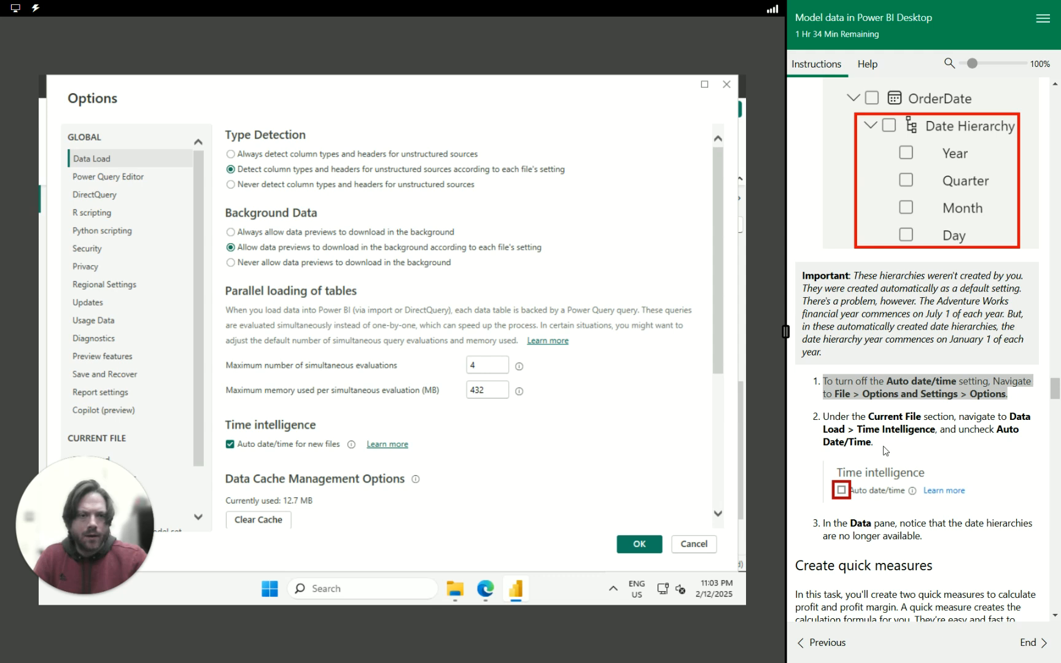
{"action": "left_click_drag", "start_coordinate": [883, 450], "coordinate": [824, 418]}
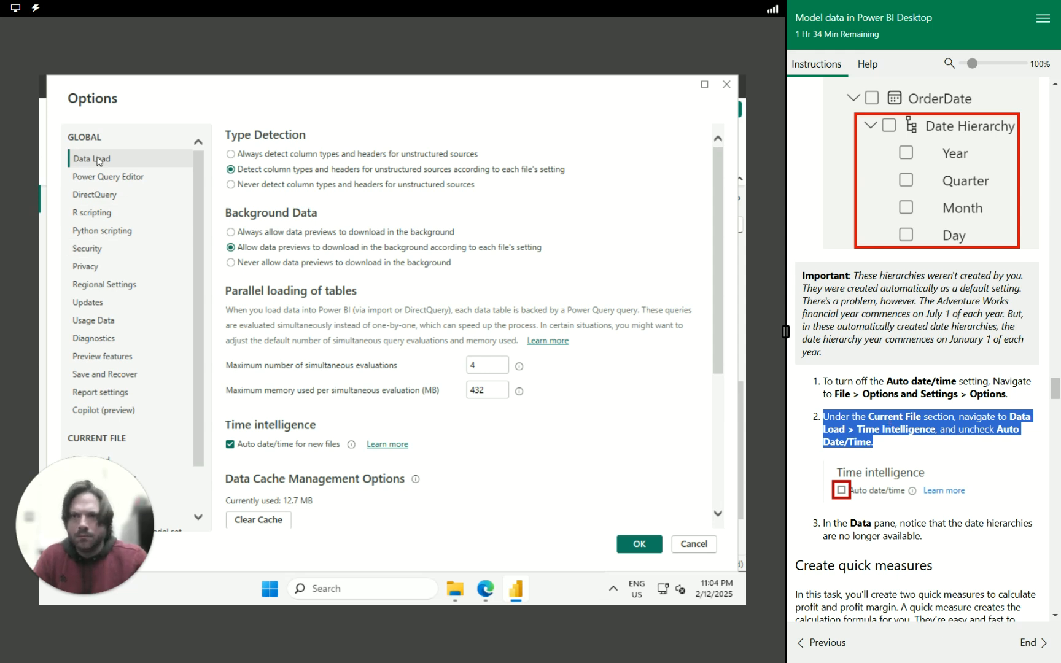
{"action": "scroll", "coordinate": [341, 356], "scroll_direction": "down", "scroll_amount": 2}
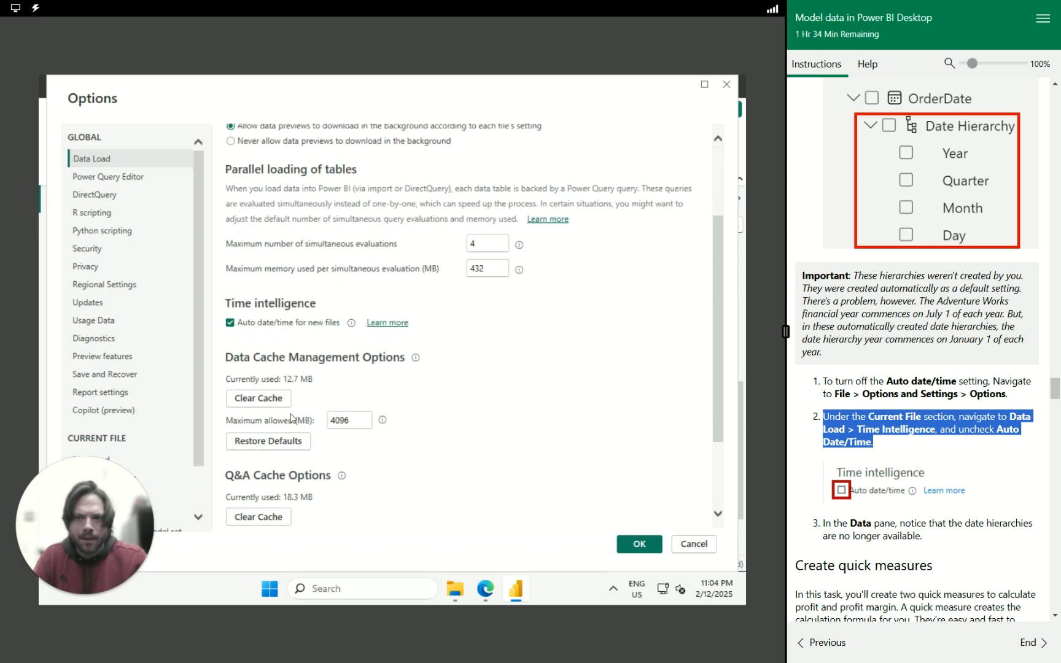
{"action": "left_click", "coordinate": [234, 330]}
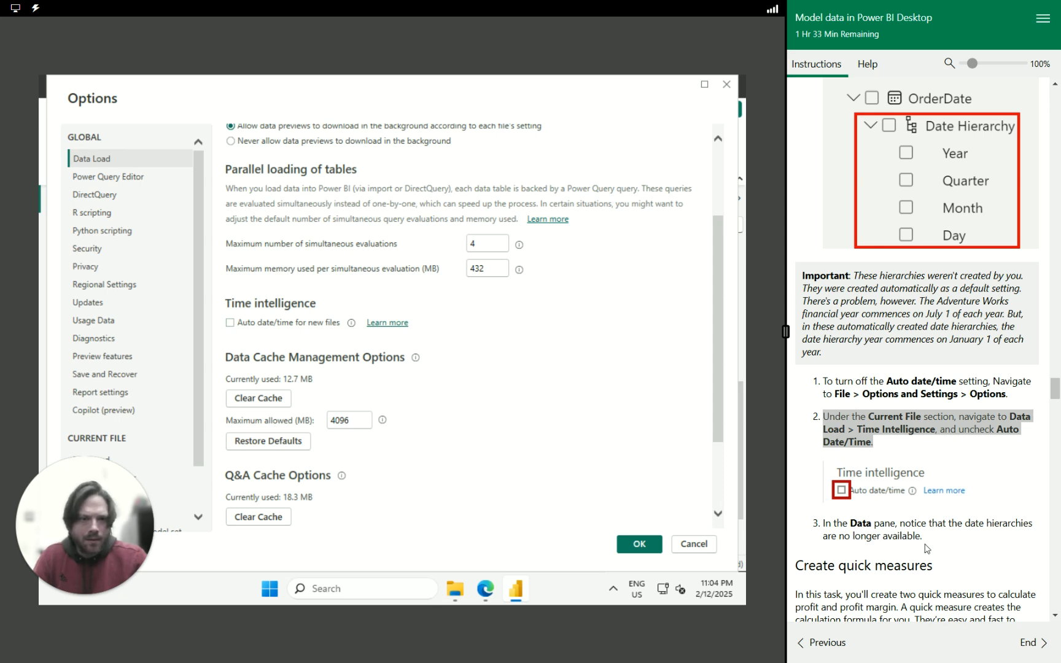
{"action": "left_click", "coordinate": [639, 544]}
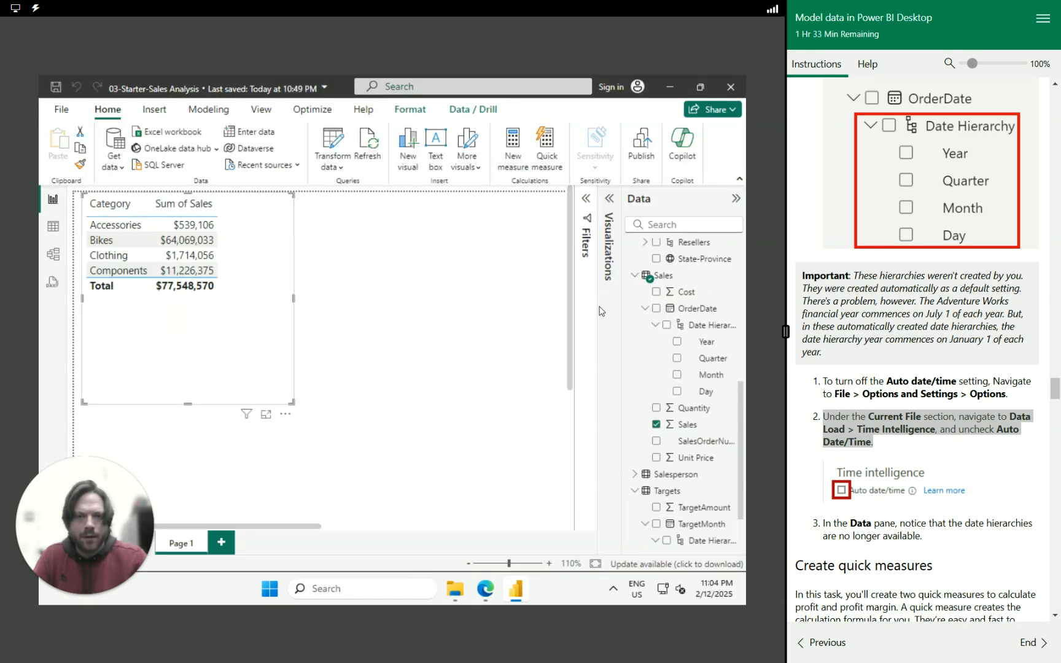
Check the Data pane for date hierarchies under OrderDate and TargetMonth, collapsing and re-expanding TargetMonth.
{"action": "scroll", "coordinate": [658, 374], "scroll_direction": "up", "scroll_amount": 5}
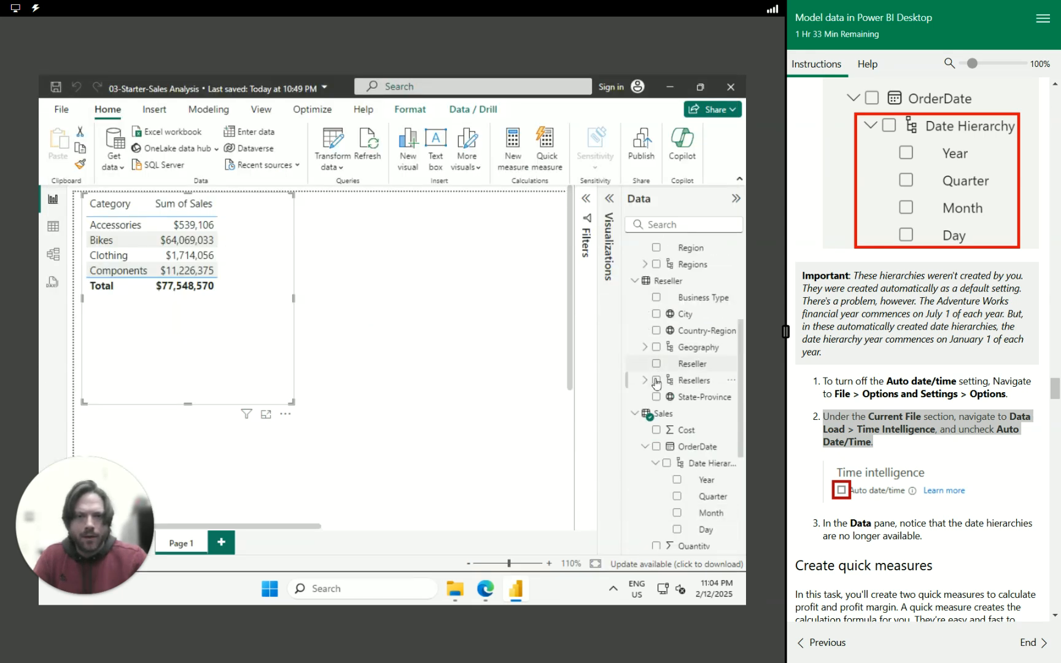
{"action": "scroll", "coordinate": [643, 371], "scroll_direction": "down", "scroll_amount": 5}
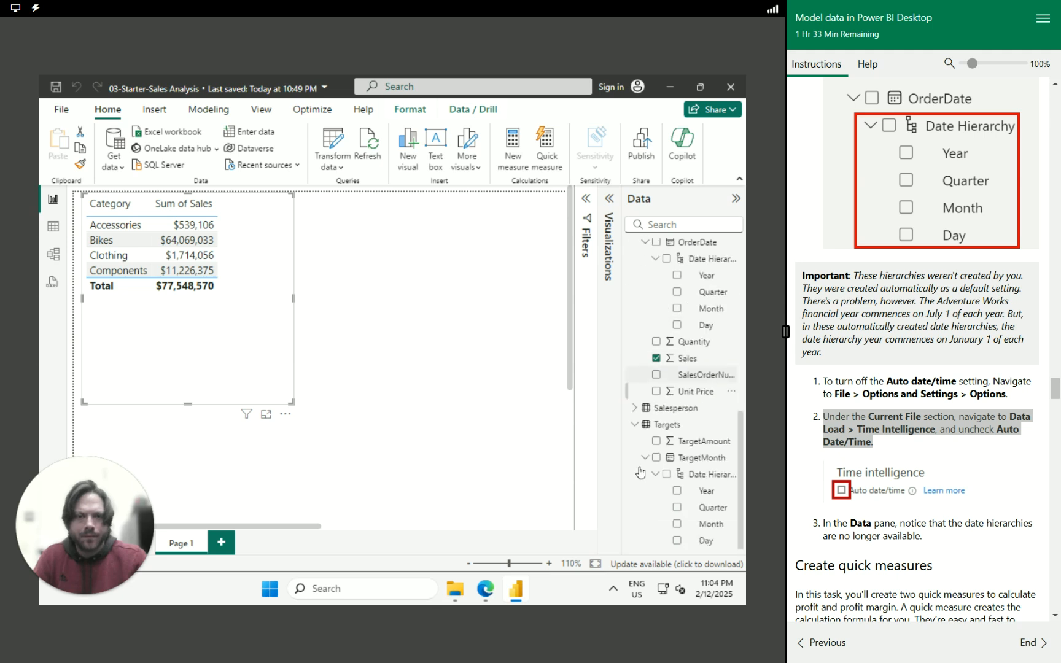
{"action": "left_click", "coordinate": [641, 458]}
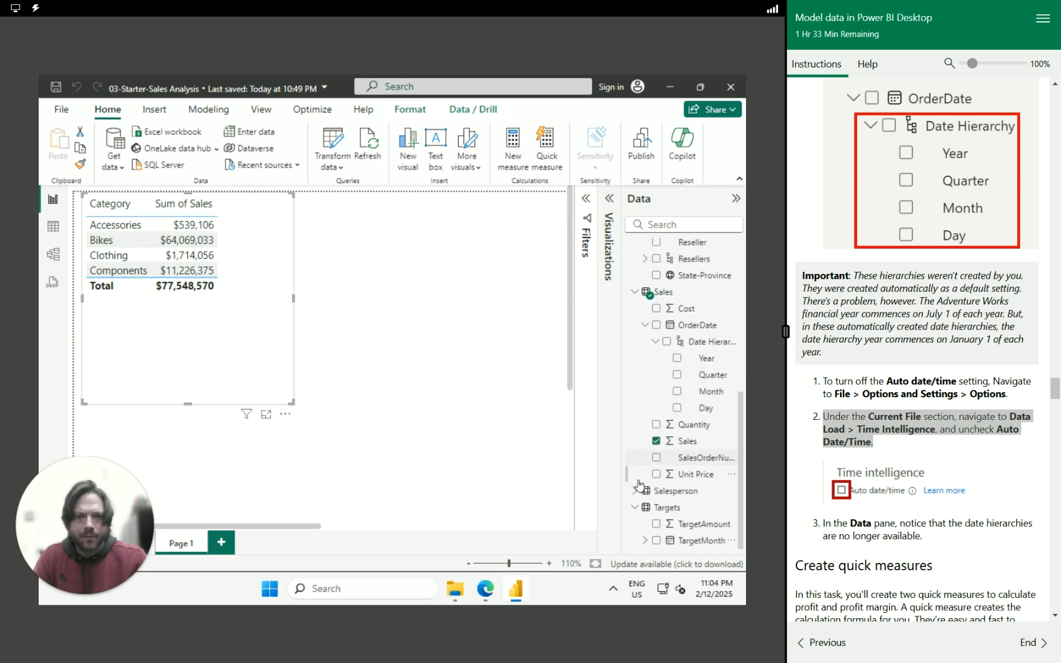
{"action": "left_click", "coordinate": [646, 541]}
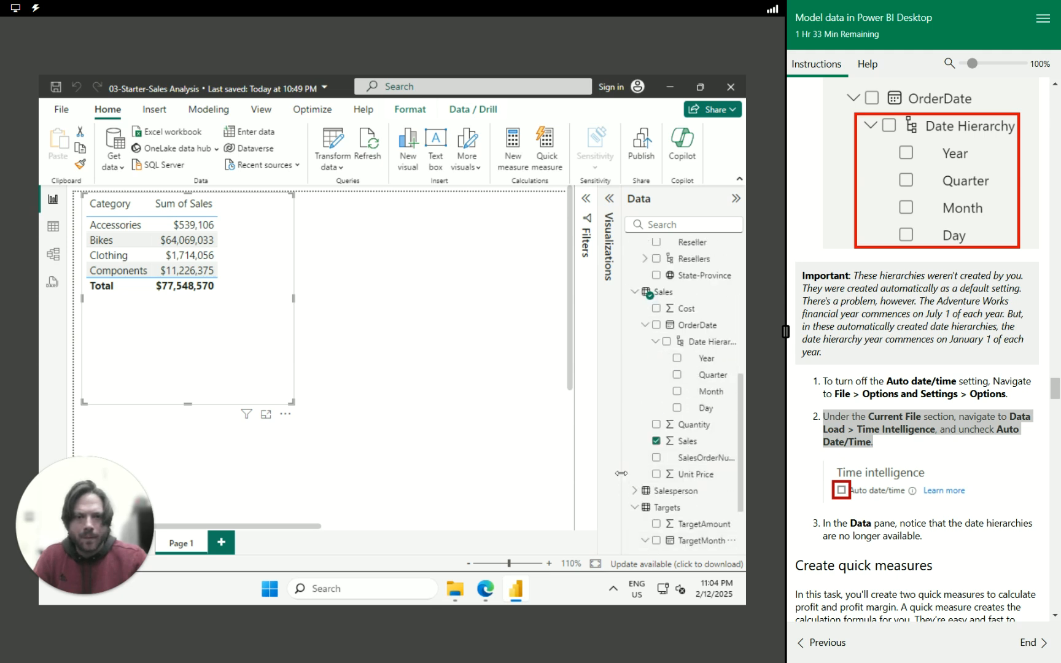
Reread the lab note on the removed date hierarchies and collapse the Sales, Reseller and Product tables in the Data pane.
{"action": "scroll", "coordinate": [725, 473], "scroll_direction": "down", "scroll_amount": 2}
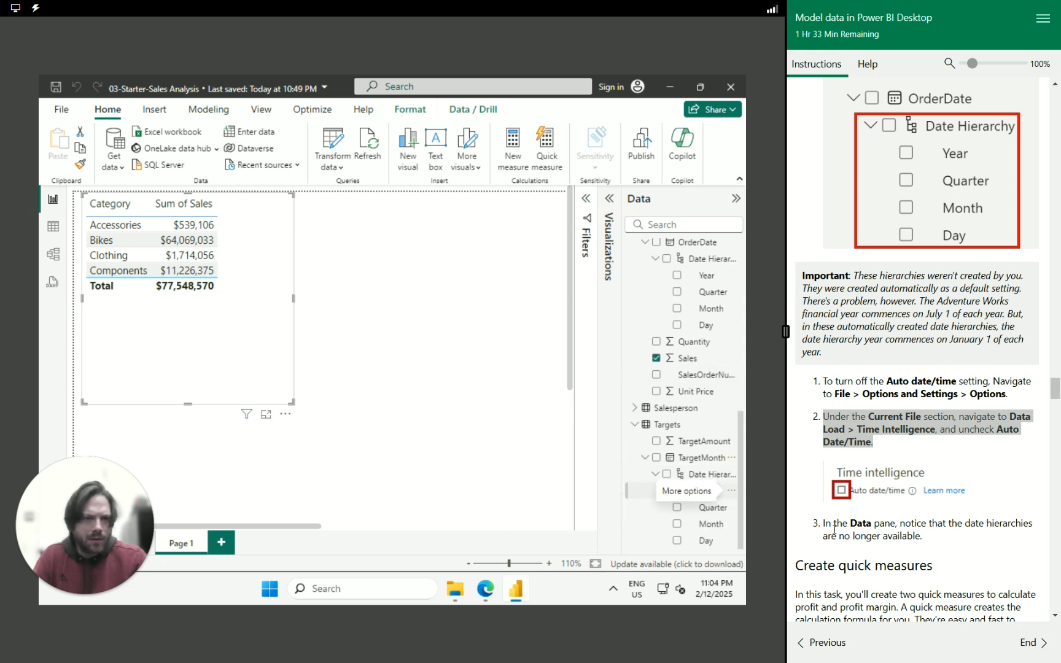
{"action": "left_click_drag", "start_coordinate": [927, 540], "coordinate": [823, 523]}
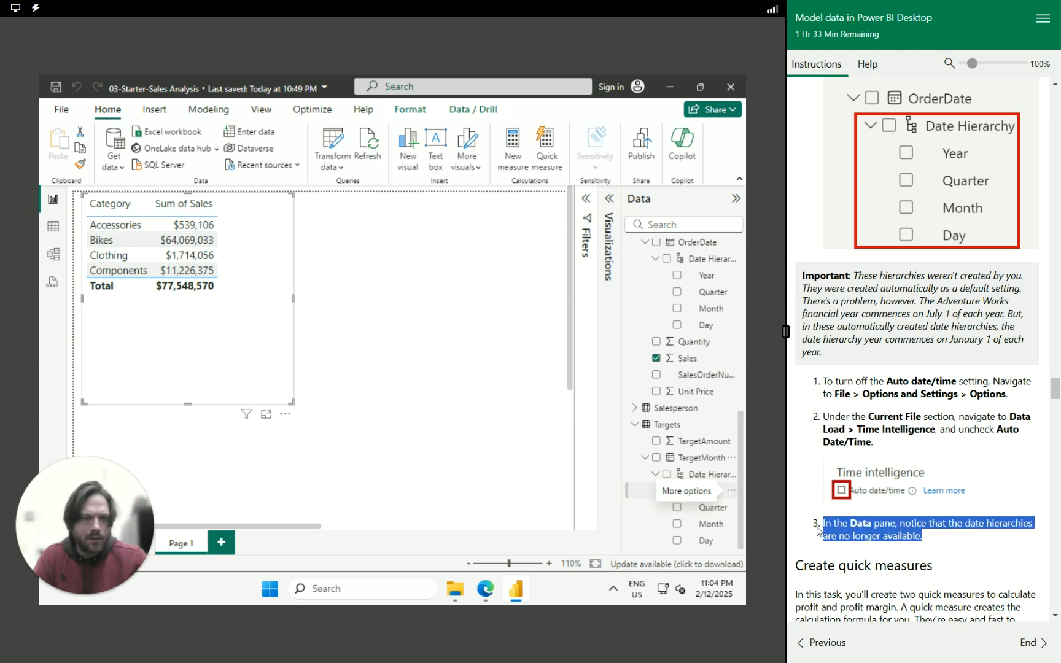
{"action": "left_click", "coordinate": [635, 469]}
{"action": "scroll", "coordinate": [636, 467], "scroll_direction": "up", "scroll_amount": 3}
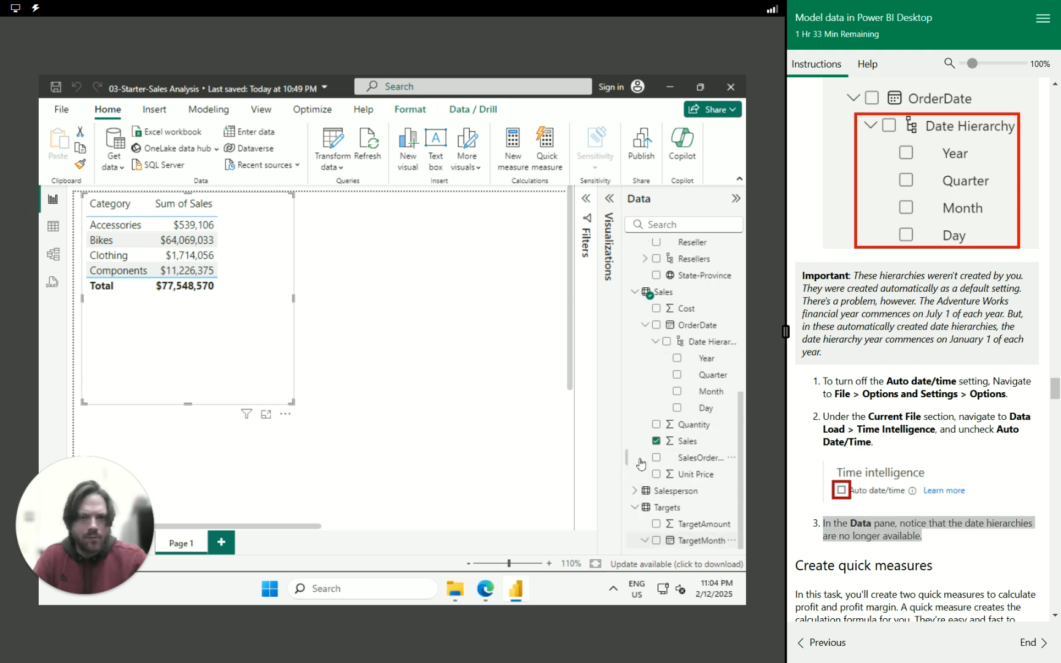
{"action": "left_click", "coordinate": [635, 293]}
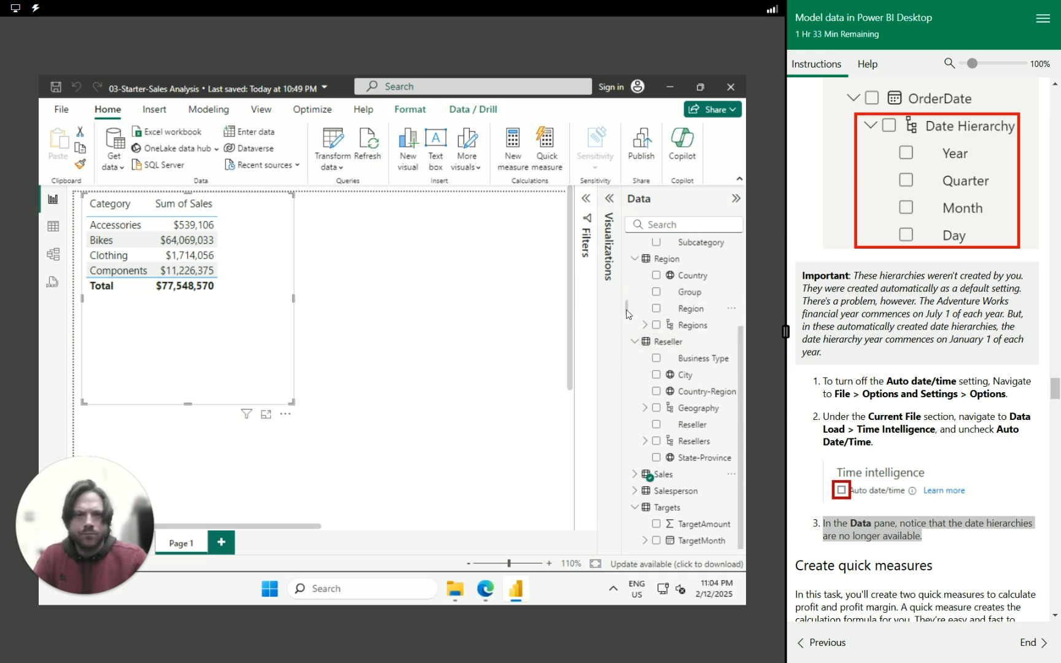
{"action": "left_click", "coordinate": [635, 343]}
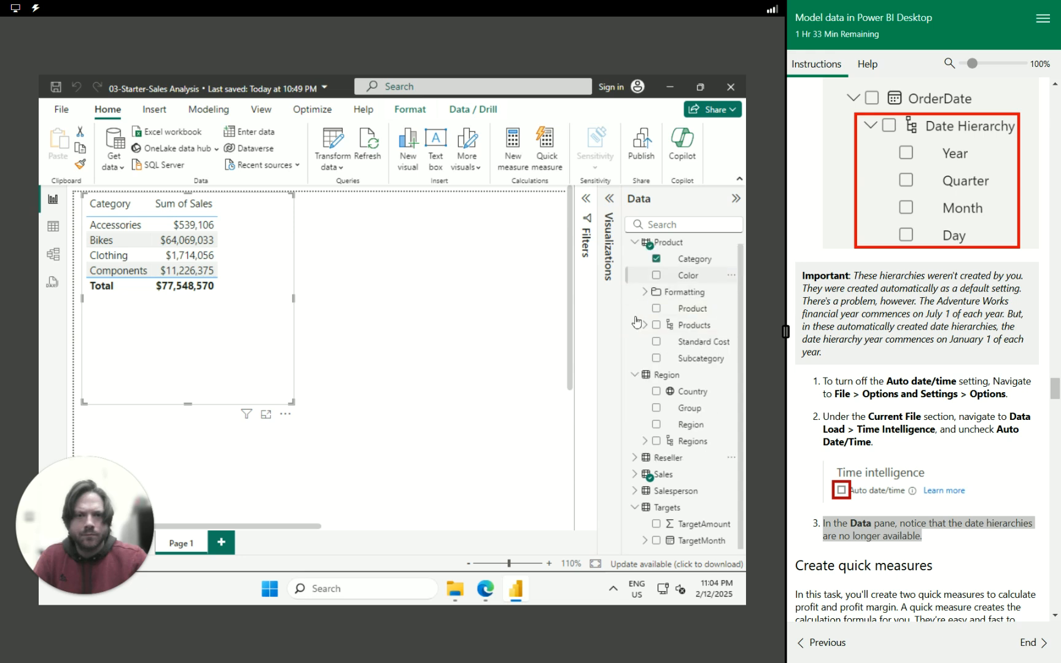
{"action": "left_click", "coordinate": [635, 247]}
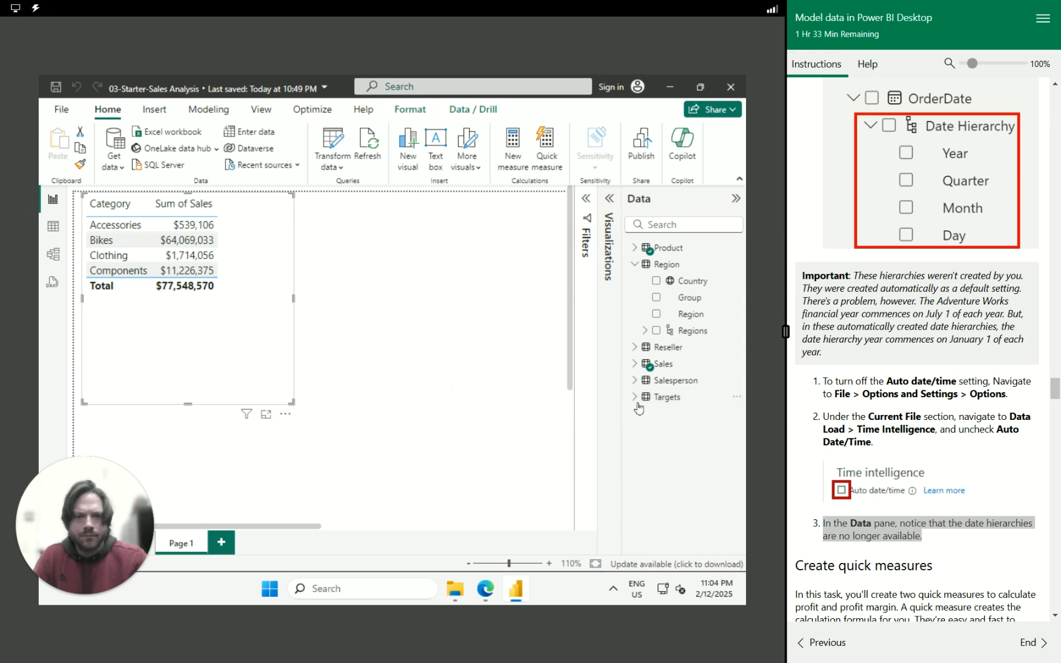
Check the TargetMonth date hierarchy in the Targets table by collapsing and re-expanding it, then collapse the table.
{"action": "left_click", "coordinate": [644, 430]}
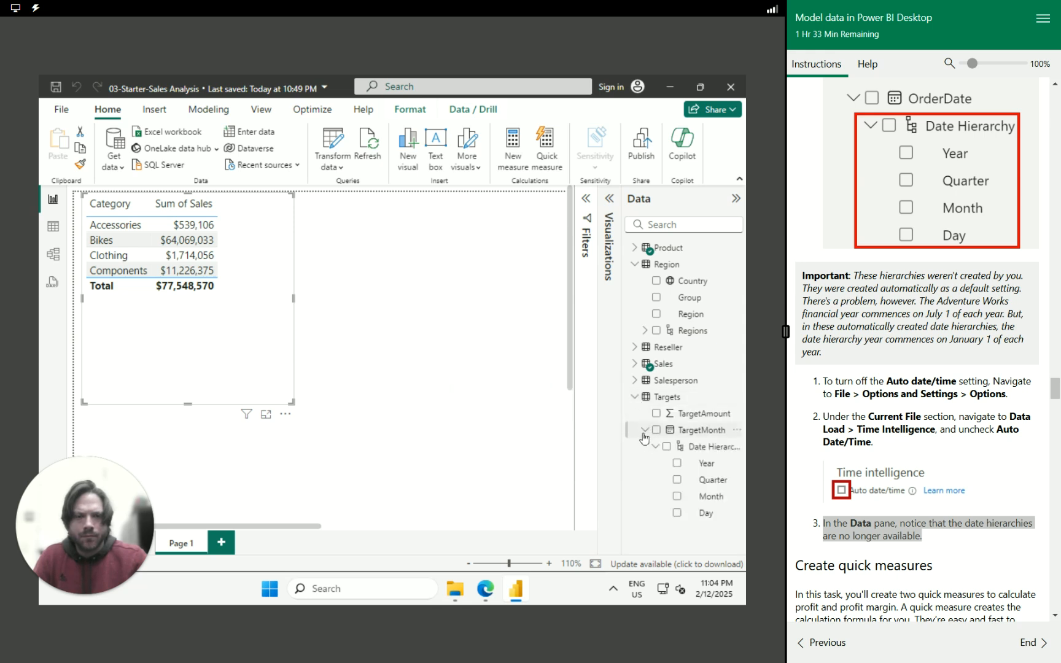
{"action": "left_click", "coordinate": [656, 448]}
{"action": "left_click", "coordinate": [645, 430]}
{"action": "left_click", "coordinate": [644, 430]}
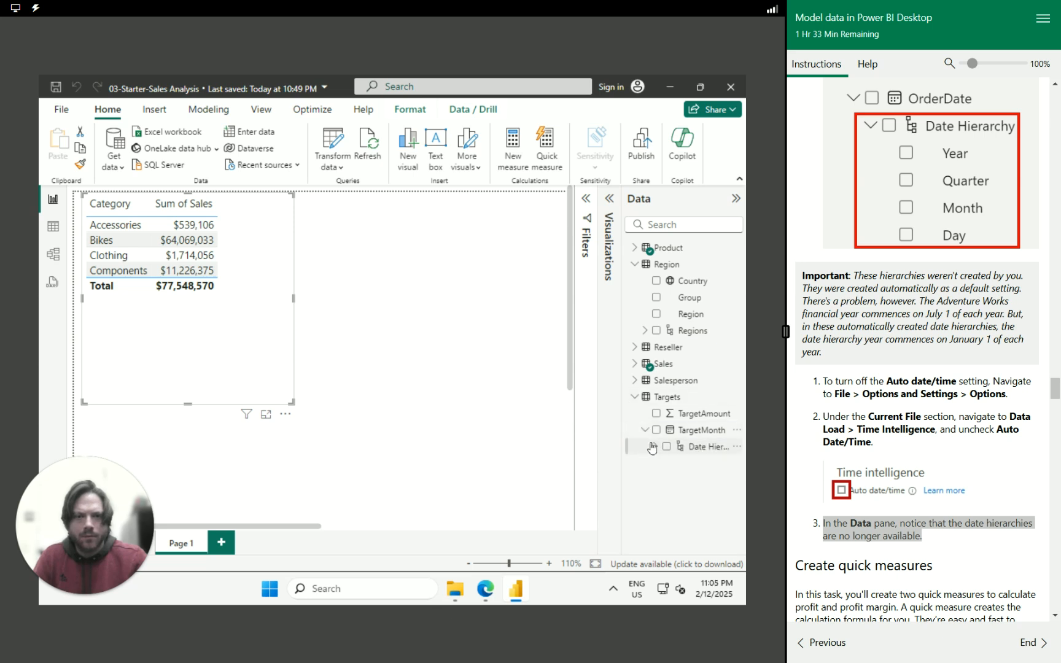
{"action": "left_click", "coordinate": [634, 399]}
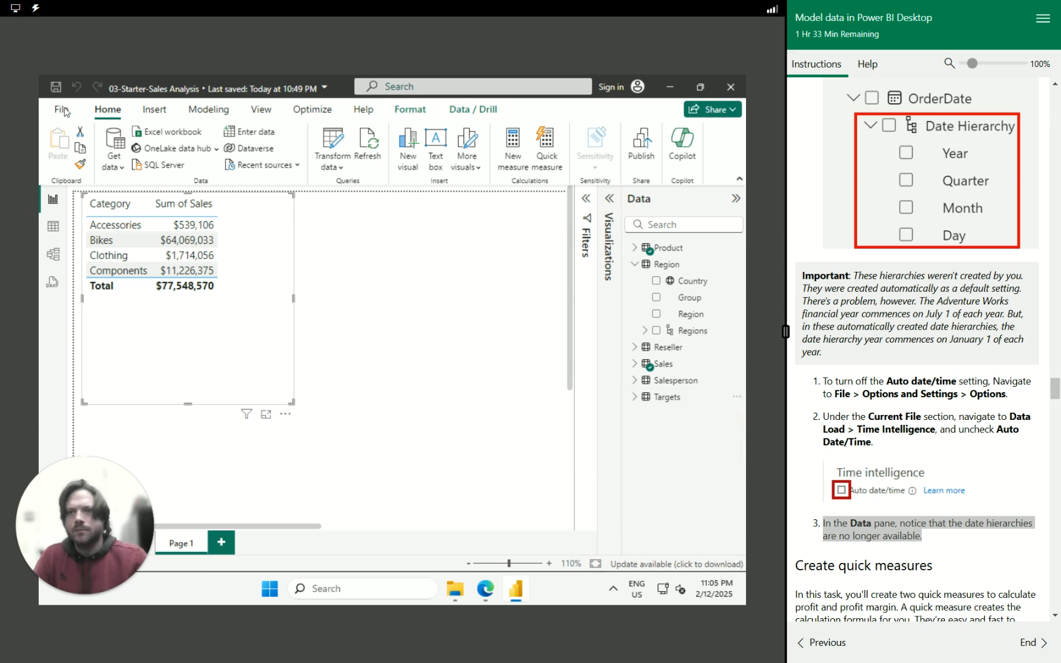
Clear the data cache in the global Data Load options, apply, and expand TargetMonth's date hierarchy in Targets to recheck it.
{"action": "left_click", "coordinate": [64, 111]}
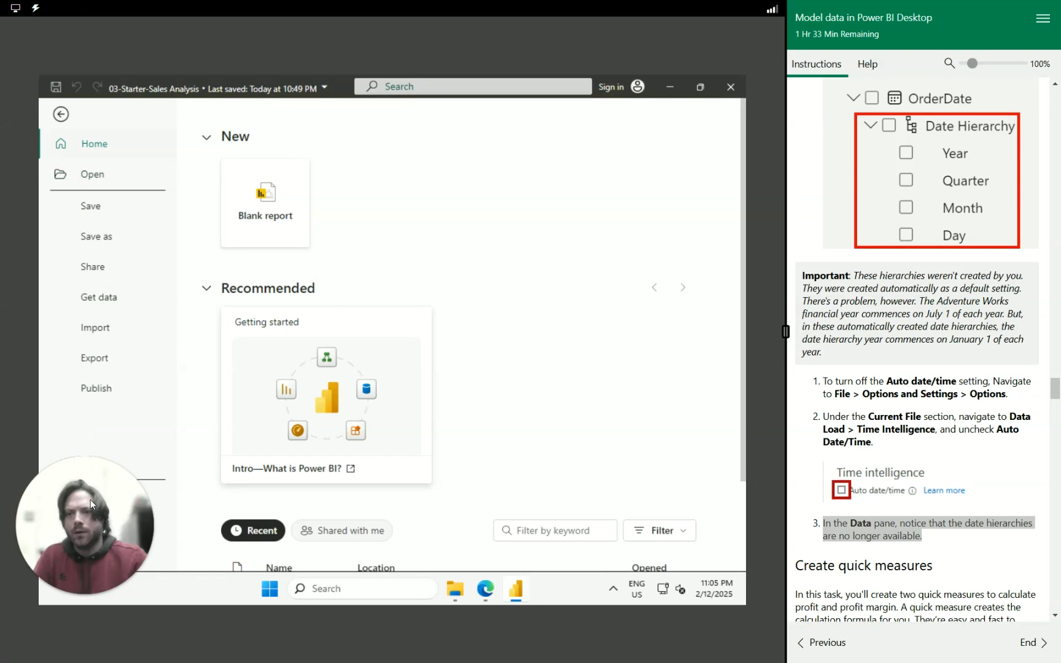
{"action": "left_click", "coordinate": [94, 526]}
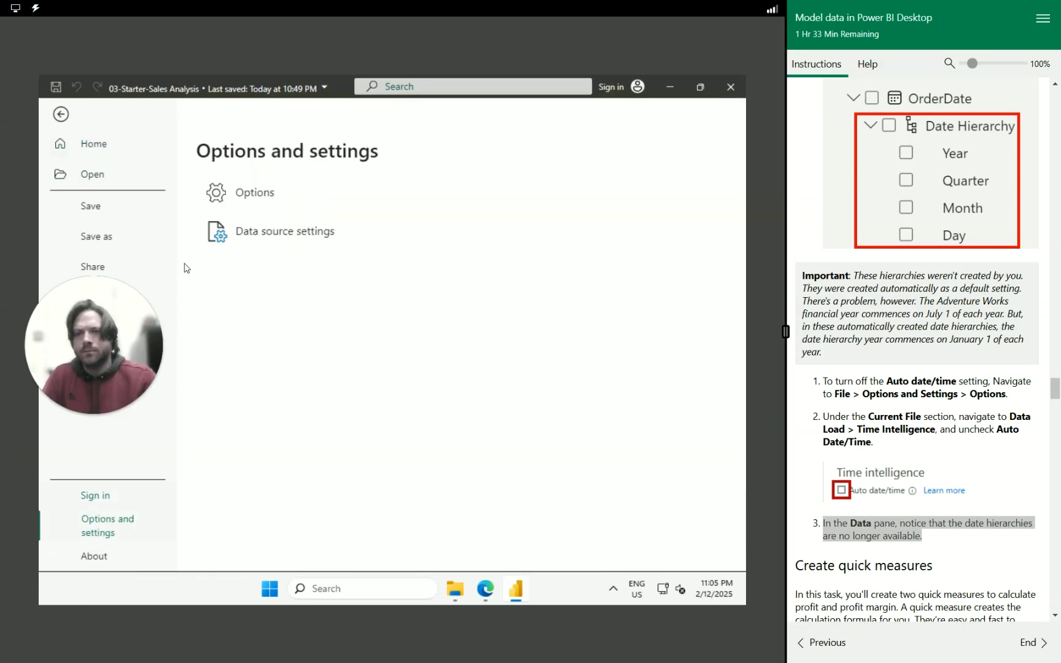
{"action": "left_click", "coordinate": [237, 202]}
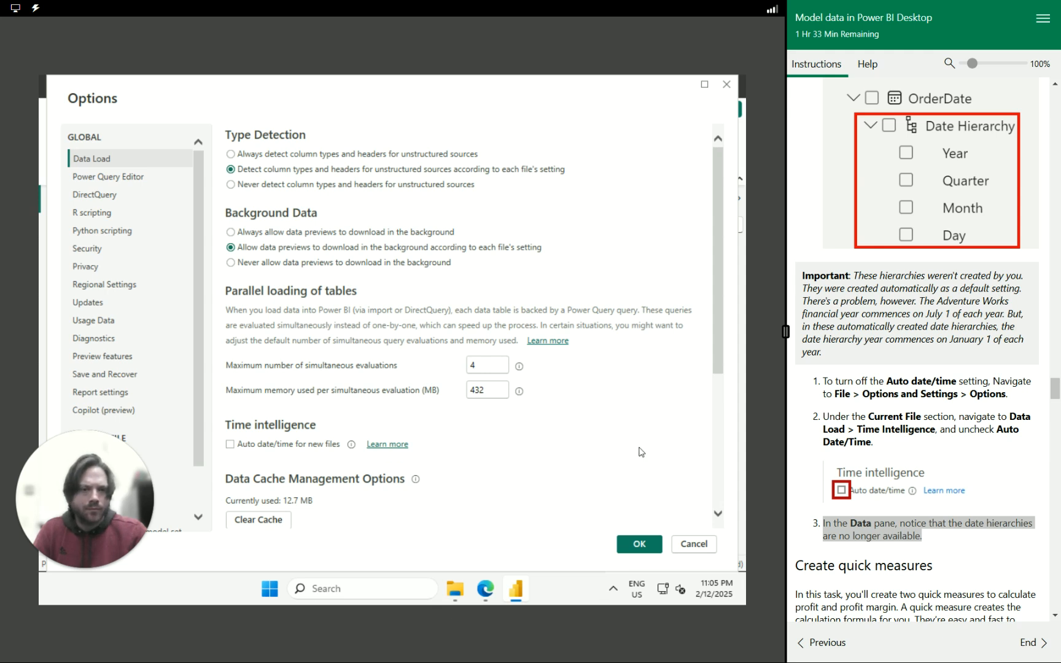
{"action": "scroll", "coordinate": [592, 434], "scroll_direction": "down", "scroll_amount": 4}
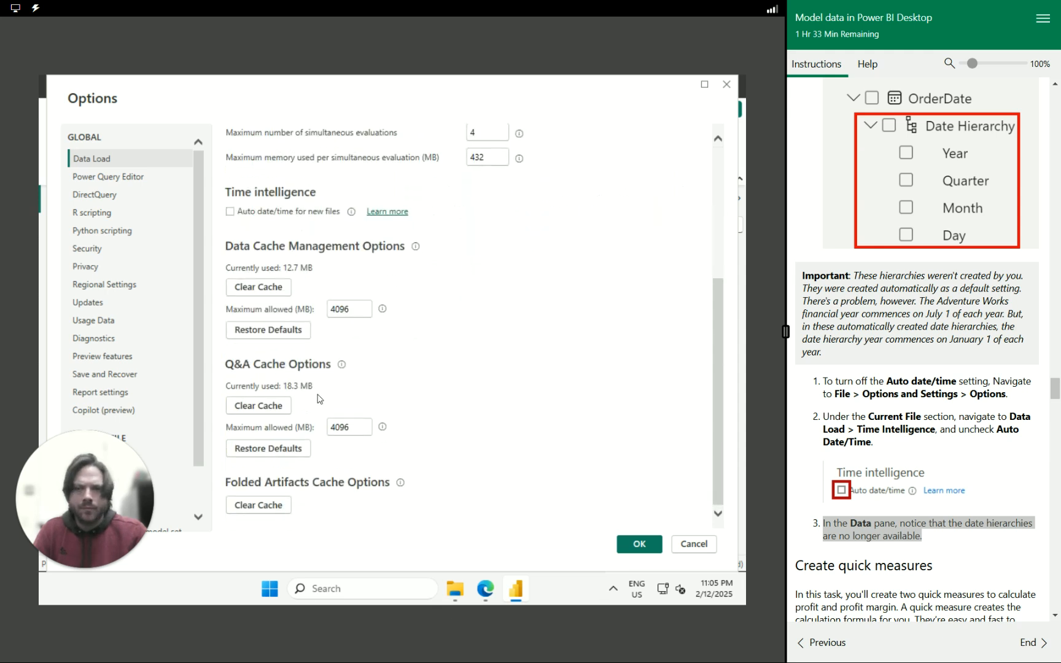
{"action": "left_click", "coordinate": [286, 284]}
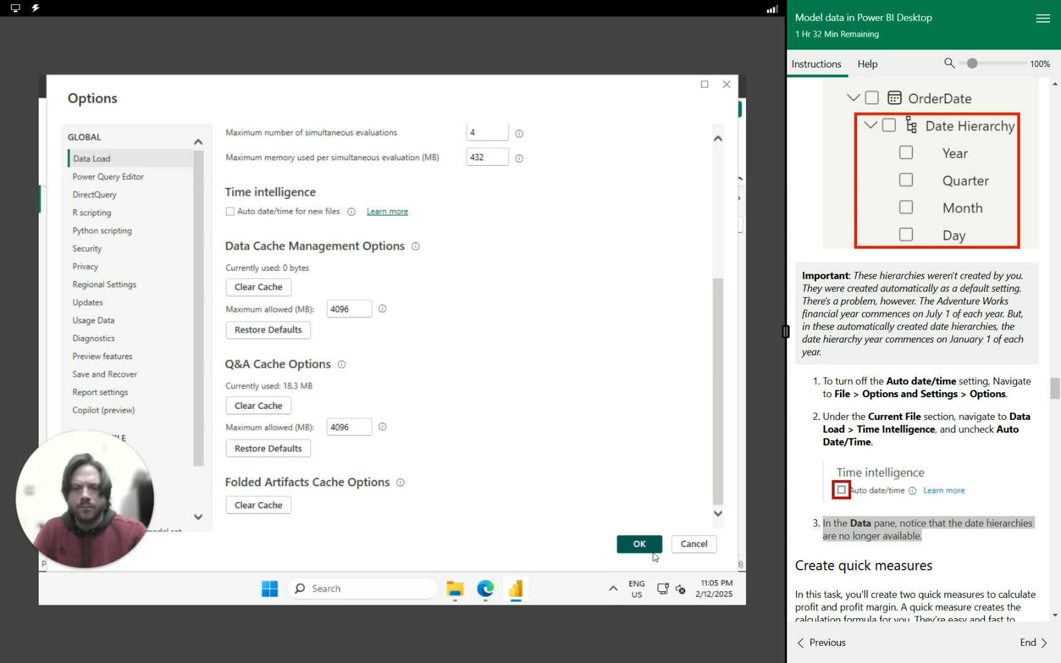
{"action": "left_click", "coordinate": [652, 550]}
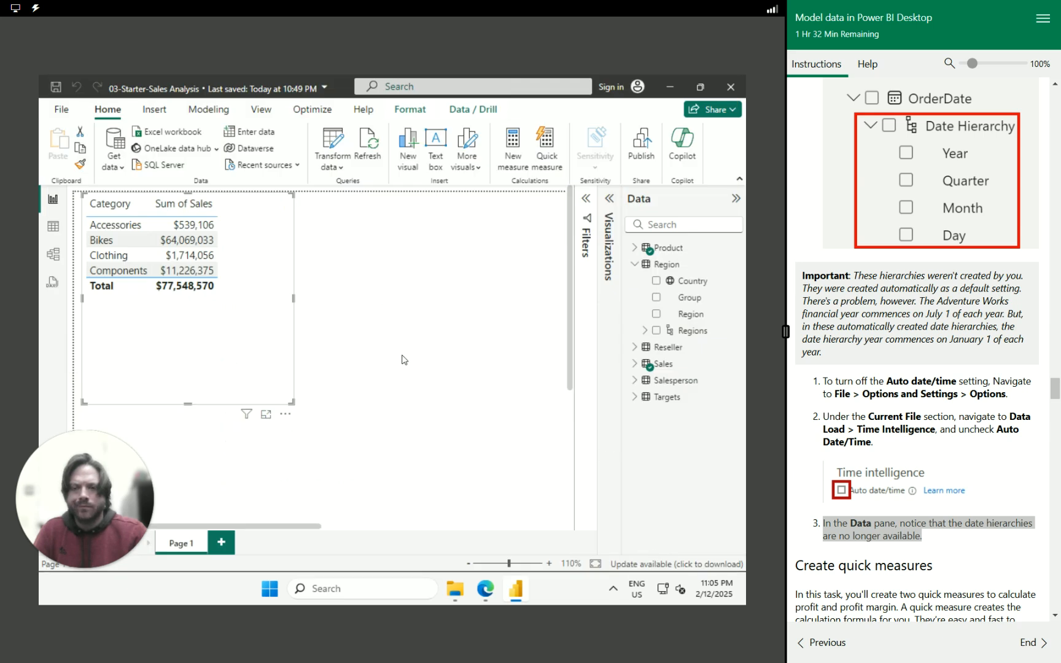
{"action": "left_click", "coordinate": [634, 397]}
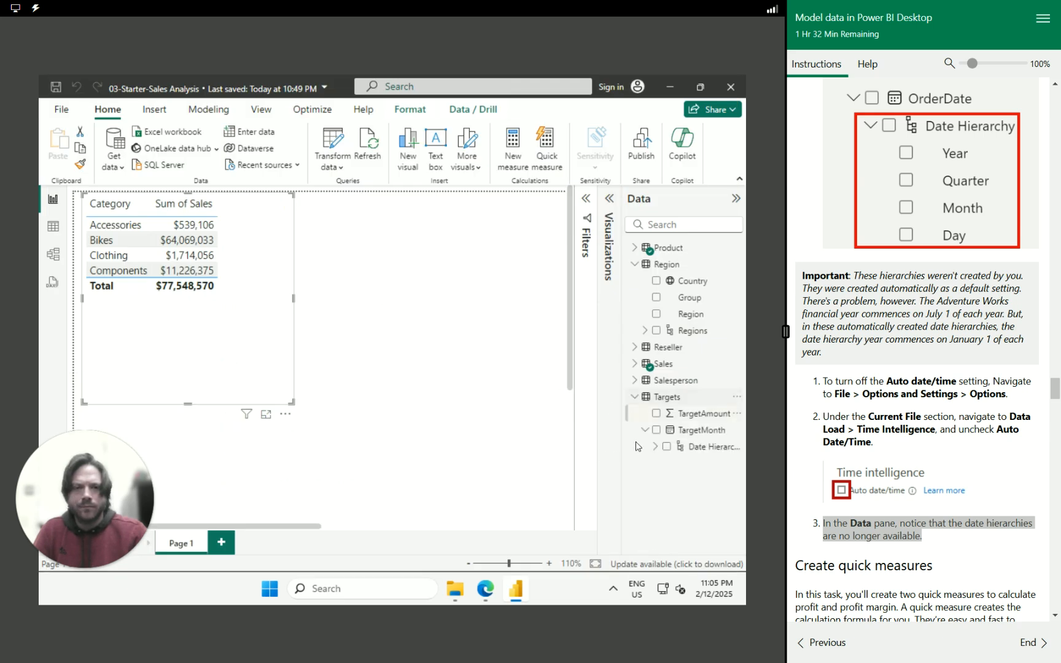
{"action": "left_click", "coordinate": [655, 448]}
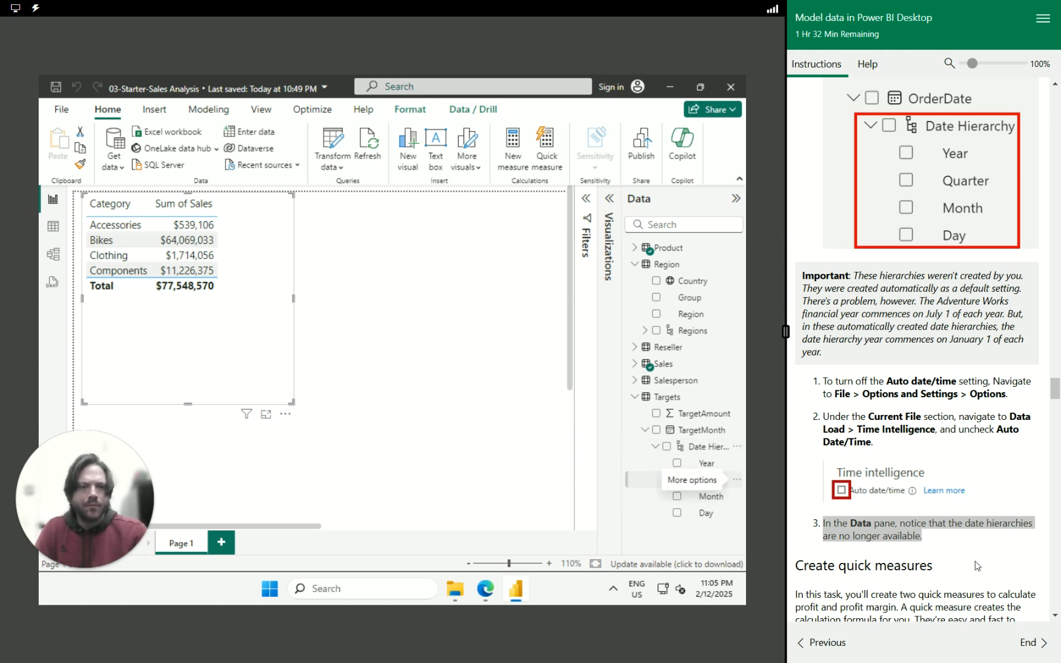
Follow the lab's Create quick measures task and start a new quick measure for the Sales table.
{"action": "scroll", "coordinate": [976, 564], "scroll_direction": "down", "scroll_amount": 3}
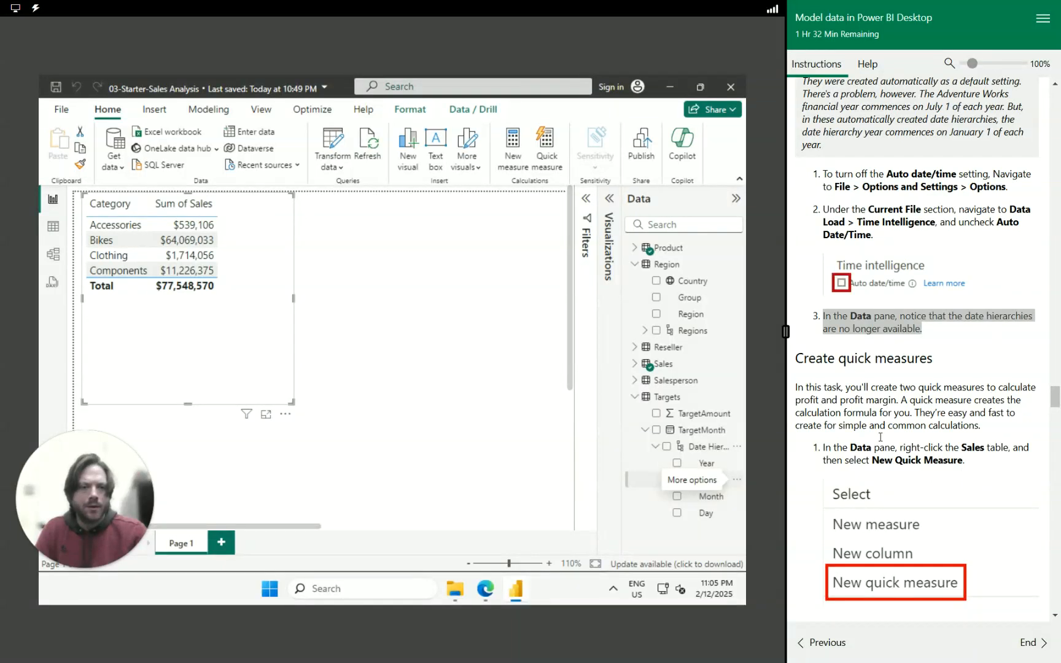
{"action": "scroll", "coordinate": [967, 485], "scroll_direction": "down", "scroll_amount": 1}
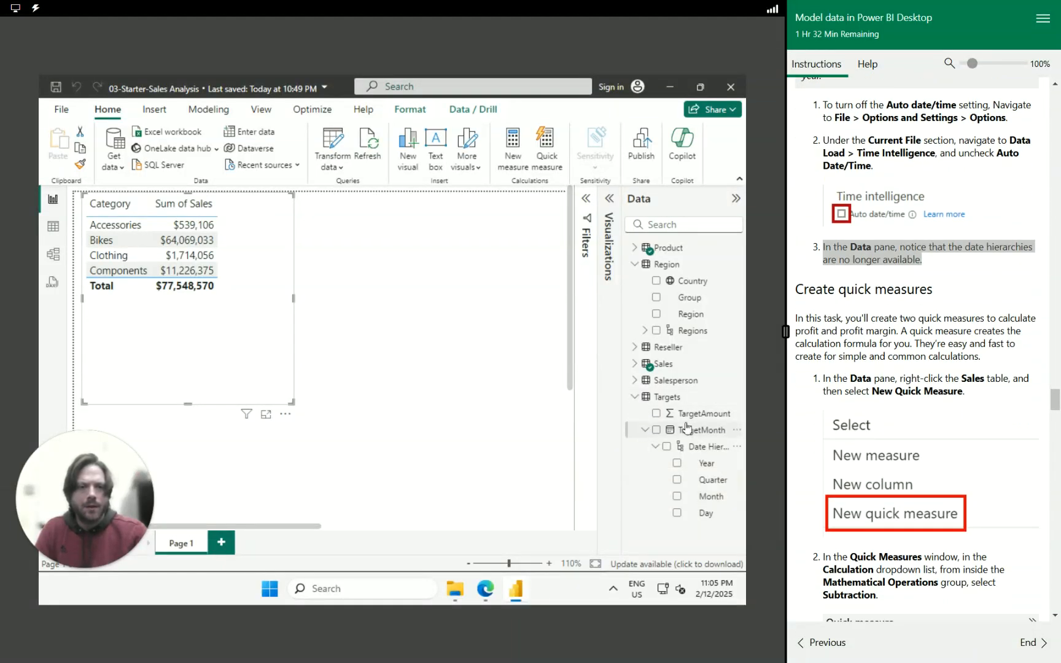
{"action": "right_click", "coordinate": [675, 368]}
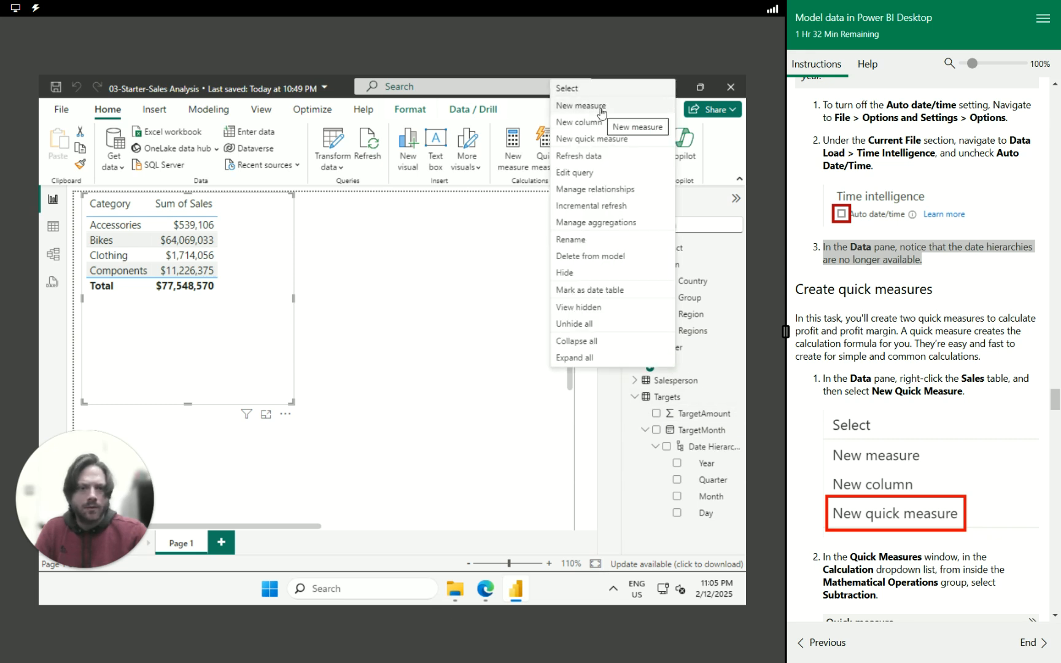
{"action": "left_click", "coordinate": [608, 139]}
Set the quick measure's calculation to Subtraction from the Mathematical operations group.
{"action": "scroll", "coordinate": [858, 438], "scroll_direction": "down", "scroll_amount": 2}
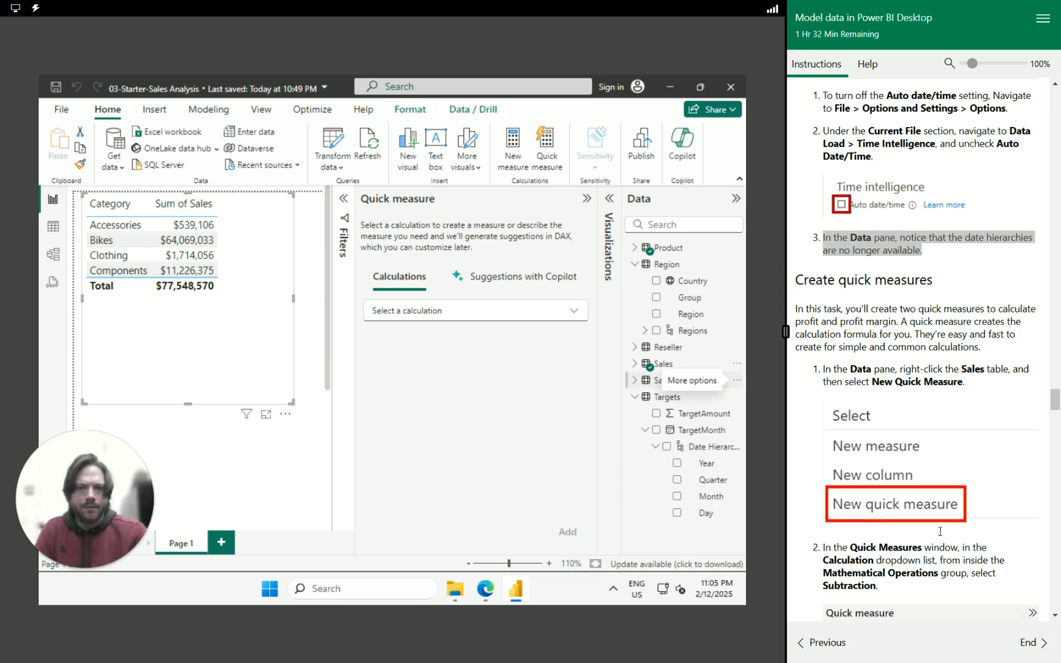
{"action": "left_click_drag", "start_coordinate": [901, 532], "coordinate": [816, 489]}
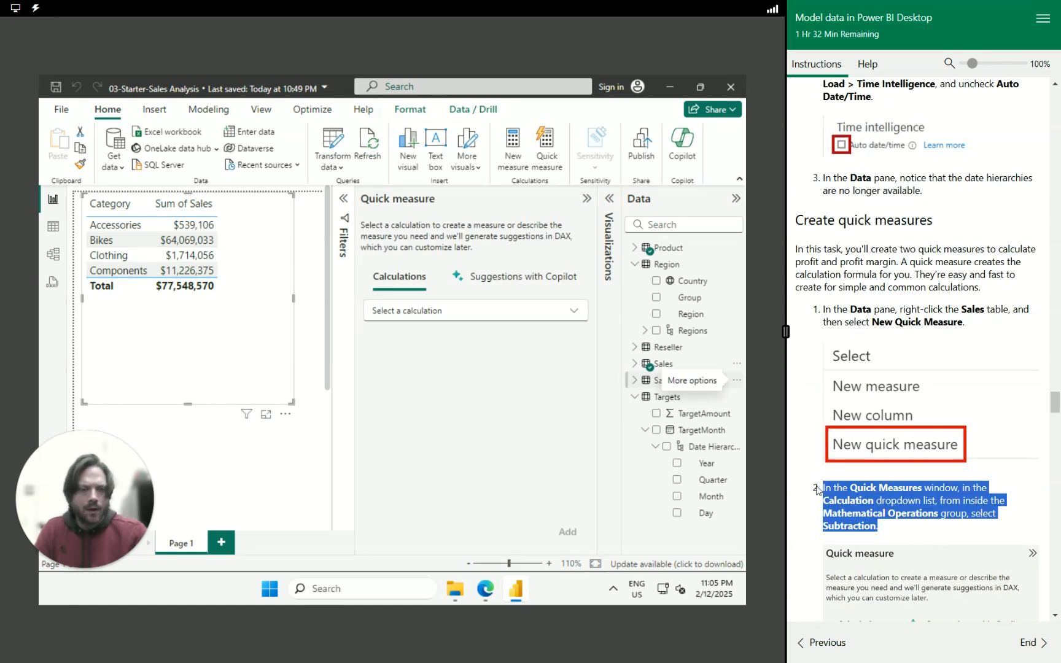
{"action": "left_click", "coordinate": [816, 489]}
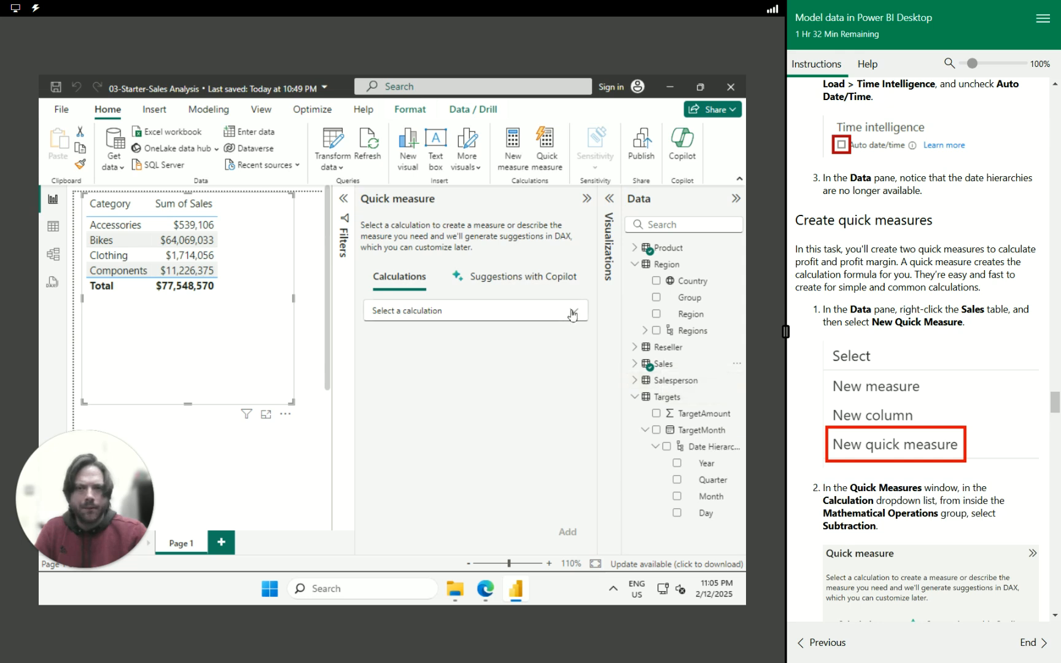
{"action": "left_click", "coordinate": [573, 314]}
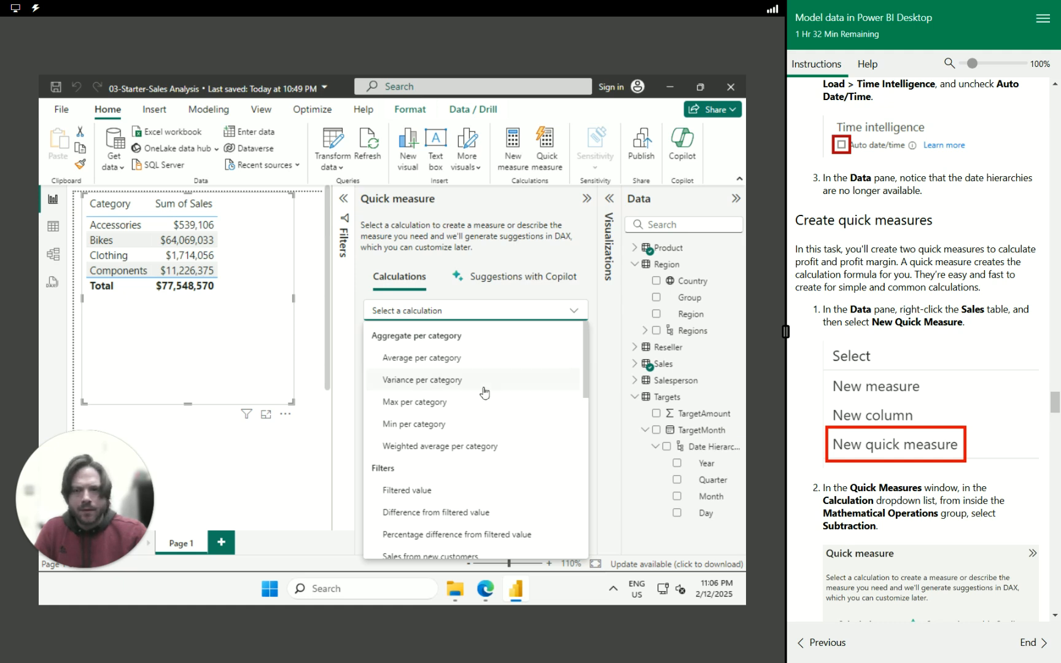
{"action": "scroll", "coordinate": [483, 402], "scroll_direction": "down", "scroll_amount": 3}
{"action": "scroll", "coordinate": [482, 404], "scroll_direction": "down", "scroll_amount": 5}
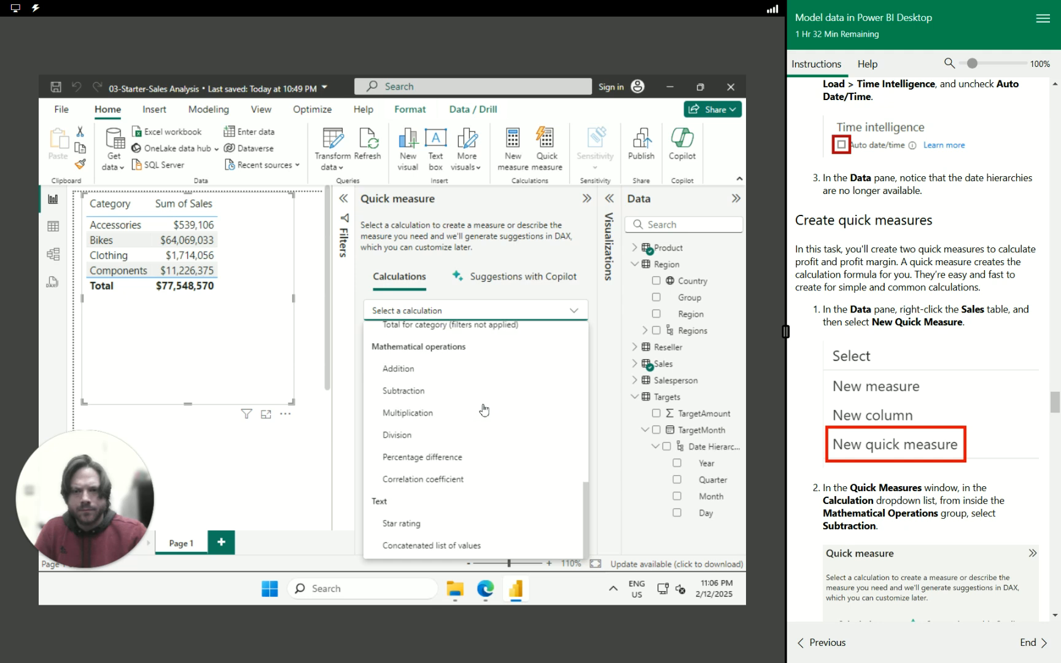
{"action": "left_click", "coordinate": [452, 392]}
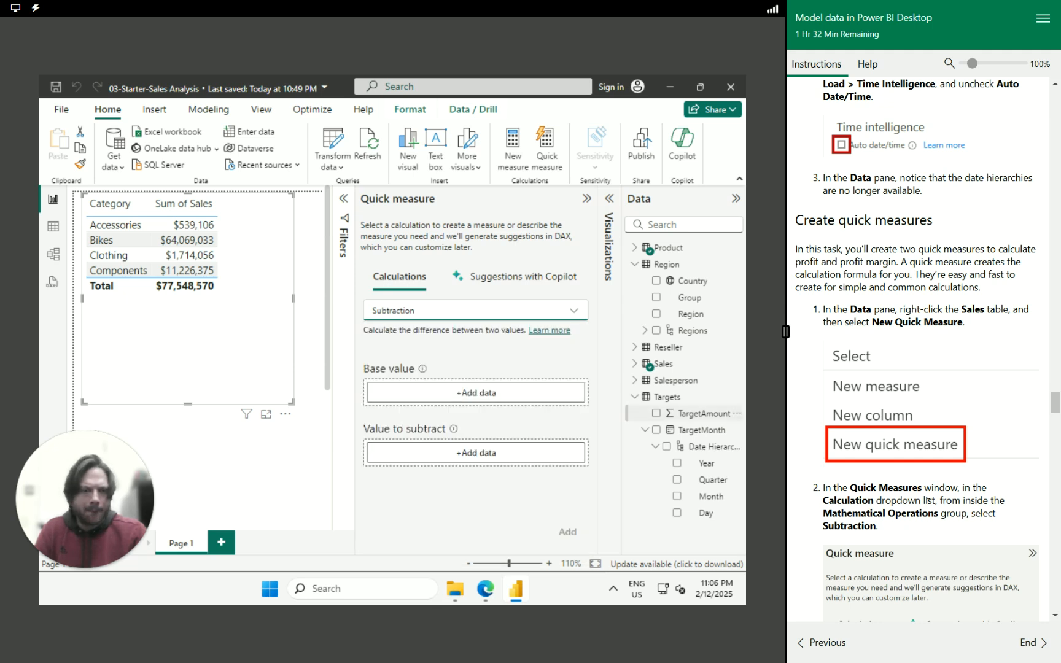
Add the subtraction quick measure with the Sales field as the base value and the Cost field as the value to subtract.
{"action": "scroll", "coordinate": [927, 528], "scroll_direction": "down", "scroll_amount": 5}
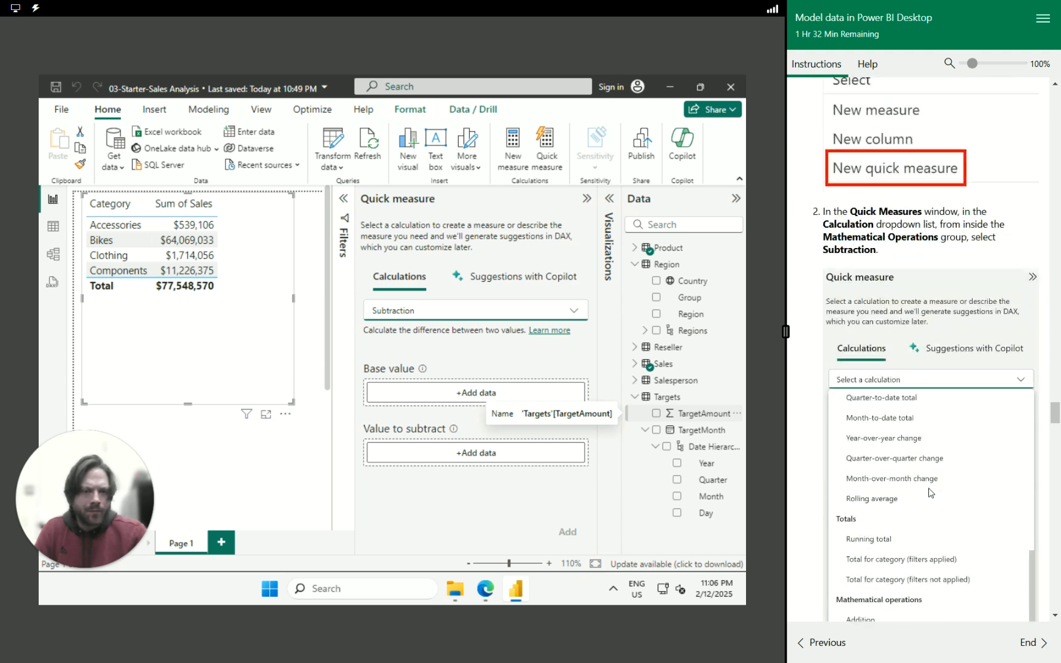
{"action": "scroll", "coordinate": [932, 497], "scroll_direction": "down", "scroll_amount": 5}
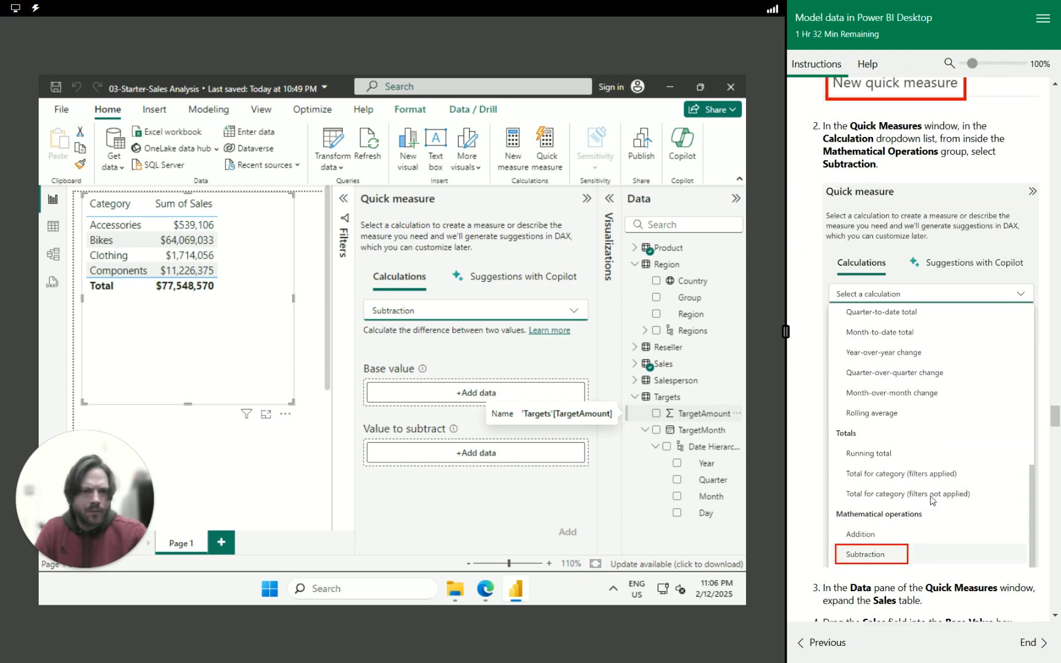
{"action": "scroll", "coordinate": [932, 514], "scroll_direction": "down", "scroll_amount": 1}
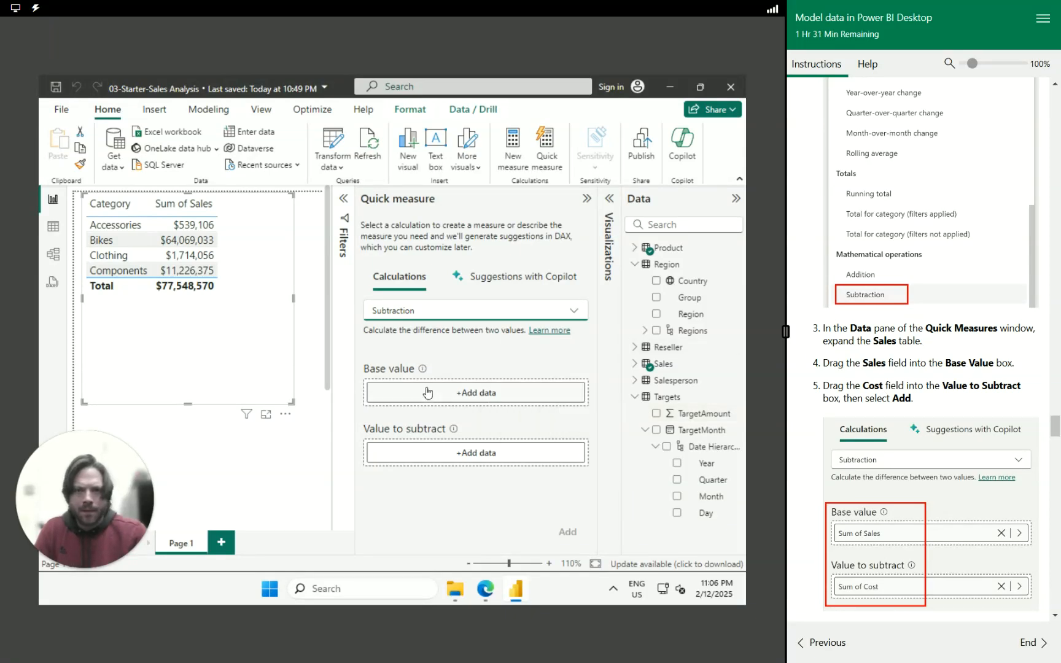
{"action": "left_click", "coordinate": [634, 367]}
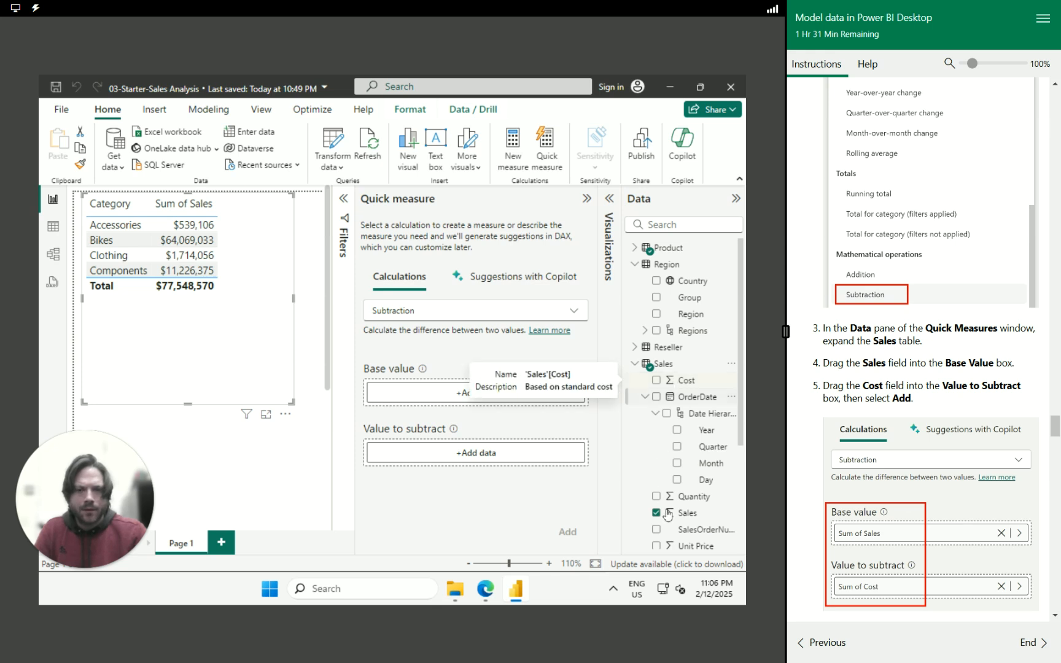
{"action": "left_click_drag", "start_coordinate": [678, 514], "coordinate": [470, 404]}
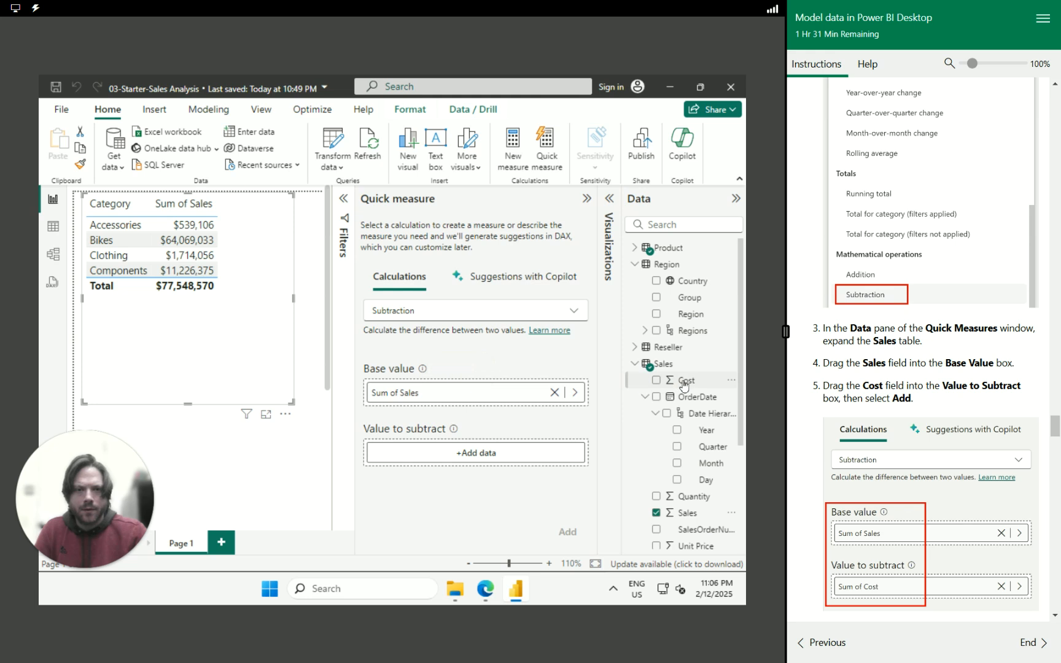
{"action": "left_click_drag", "start_coordinate": [646, 386], "coordinate": [474, 459]}
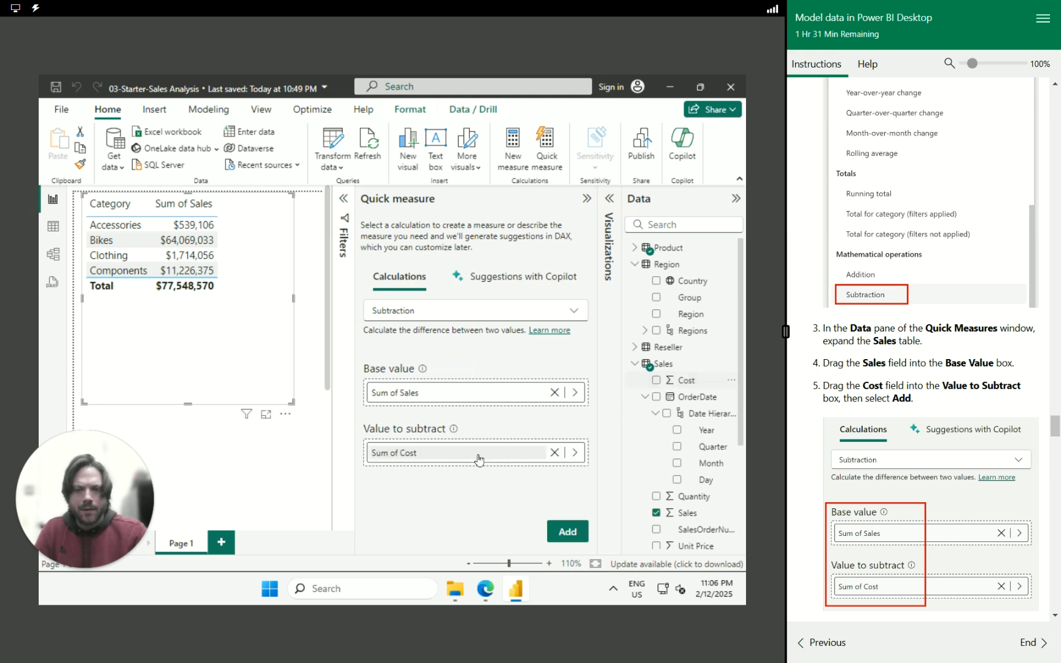
{"action": "scroll", "coordinate": [901, 510], "scroll_direction": "down", "scroll_amount": 2}
{"action": "scroll", "coordinate": [901, 510], "scroll_direction": "down", "scroll_amount": 3}
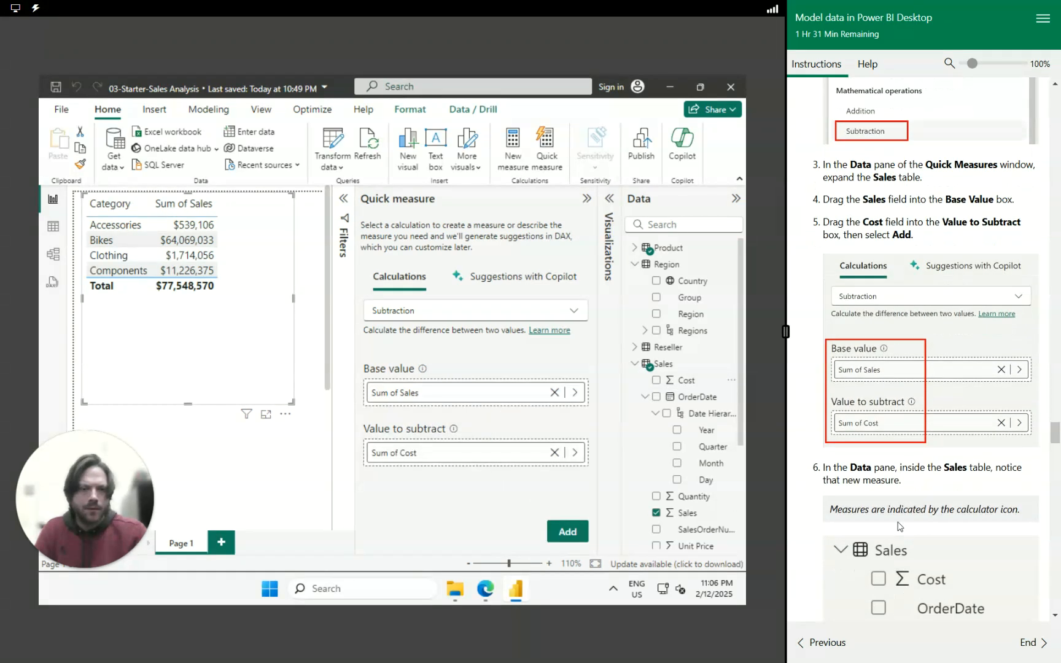
{"action": "left_click", "coordinate": [568, 532]}
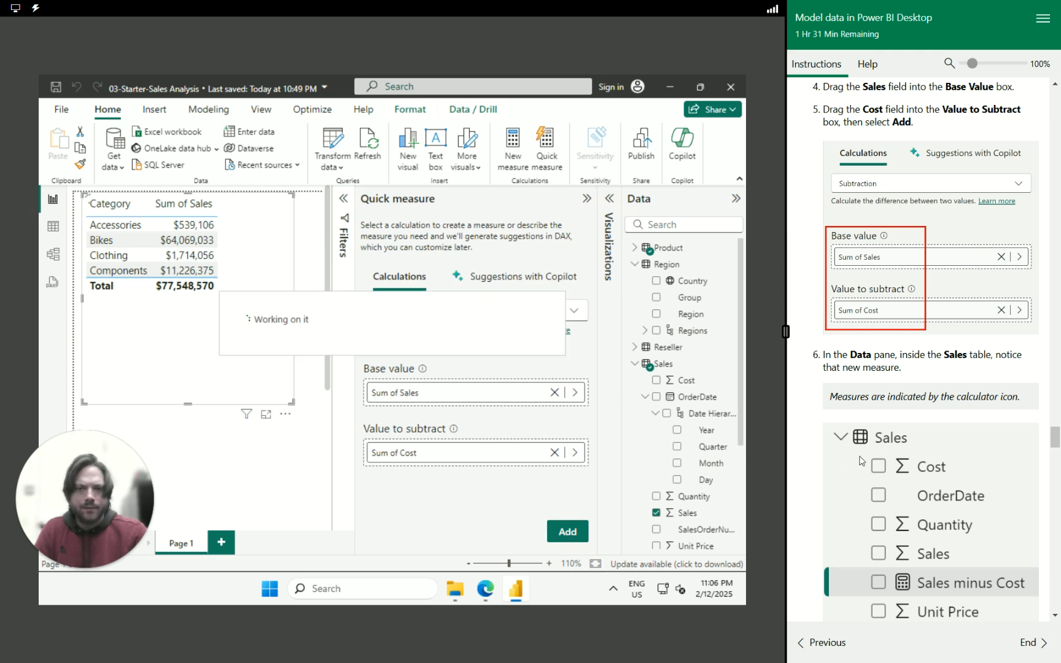
{"action": "scroll", "coordinate": [887, 453], "scroll_direction": "down", "scroll_amount": 4}
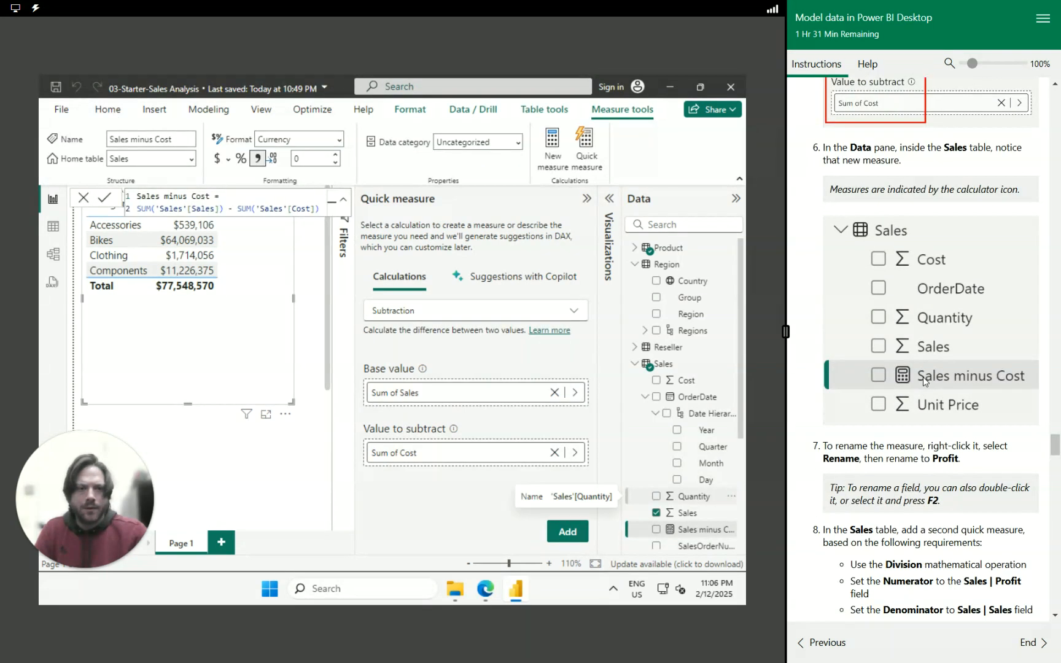
Rename the Sales minus Cost measure in the Sales table to Profit and collapse the Quick measure pane.
{"action": "scroll", "coordinate": [909, 514], "scroll_direction": "down", "scroll_amount": 1}
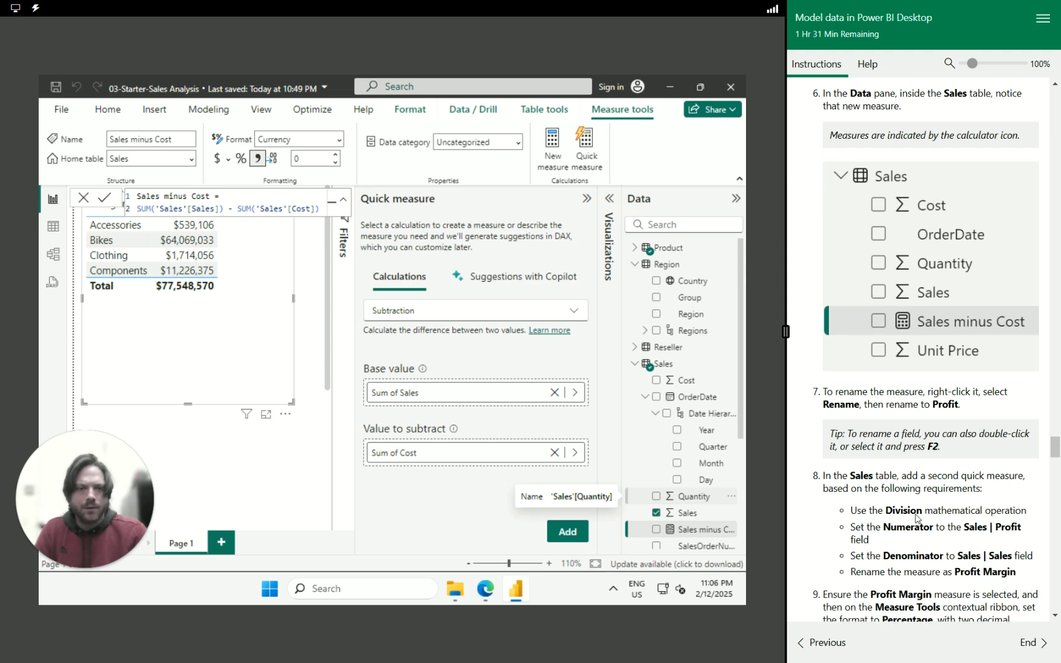
{"action": "right_click", "coordinate": [696, 531]}
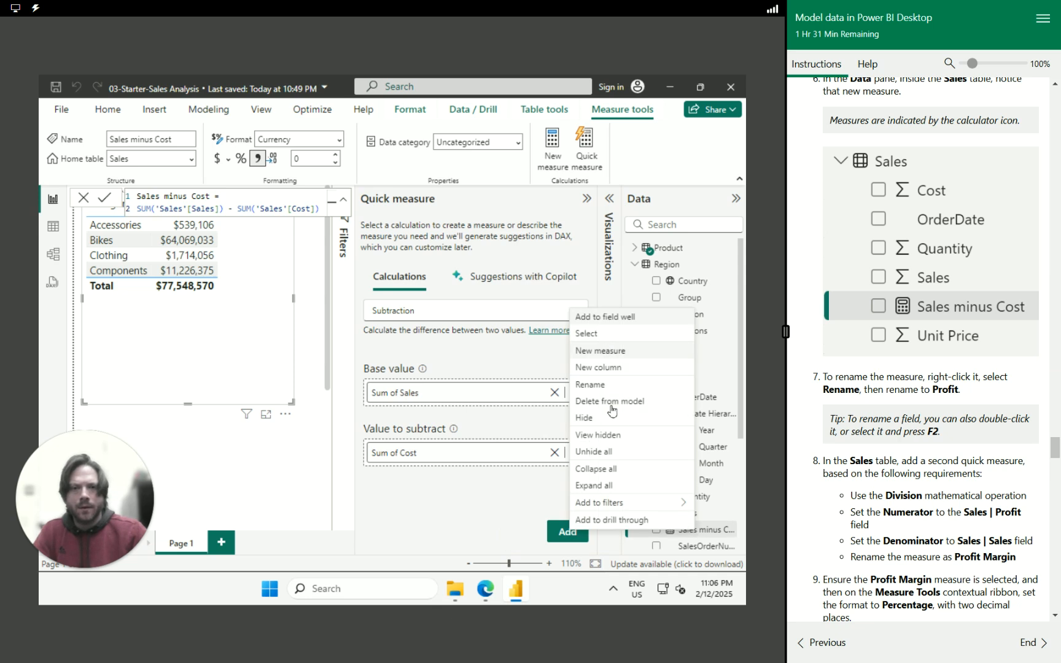
{"action": "left_click", "coordinate": [614, 385]}
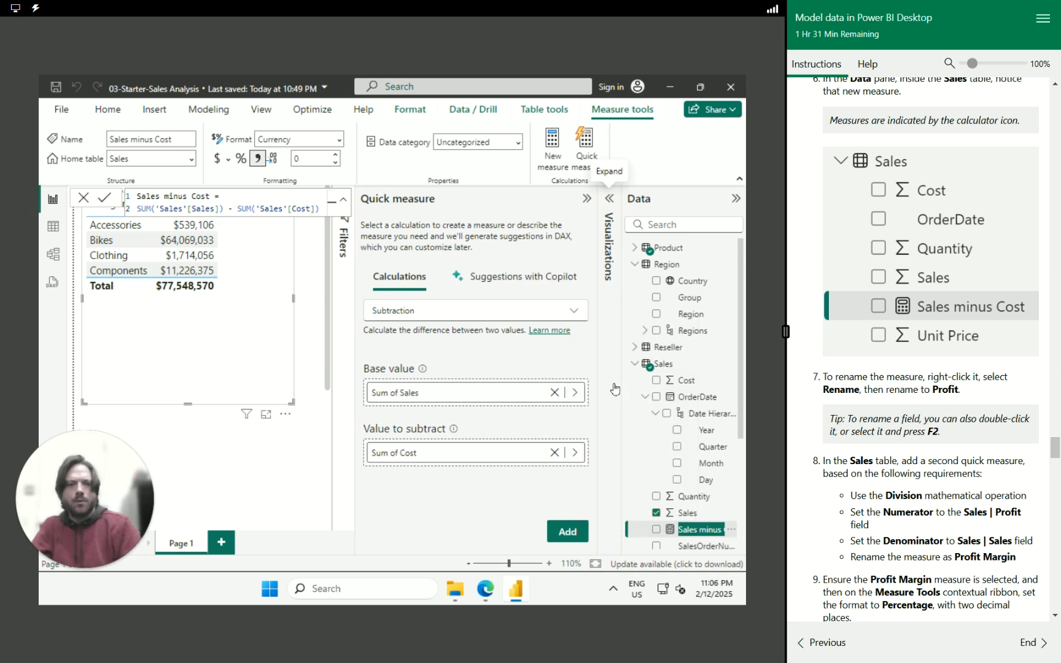
{"action": "type", "text": "Pro"}
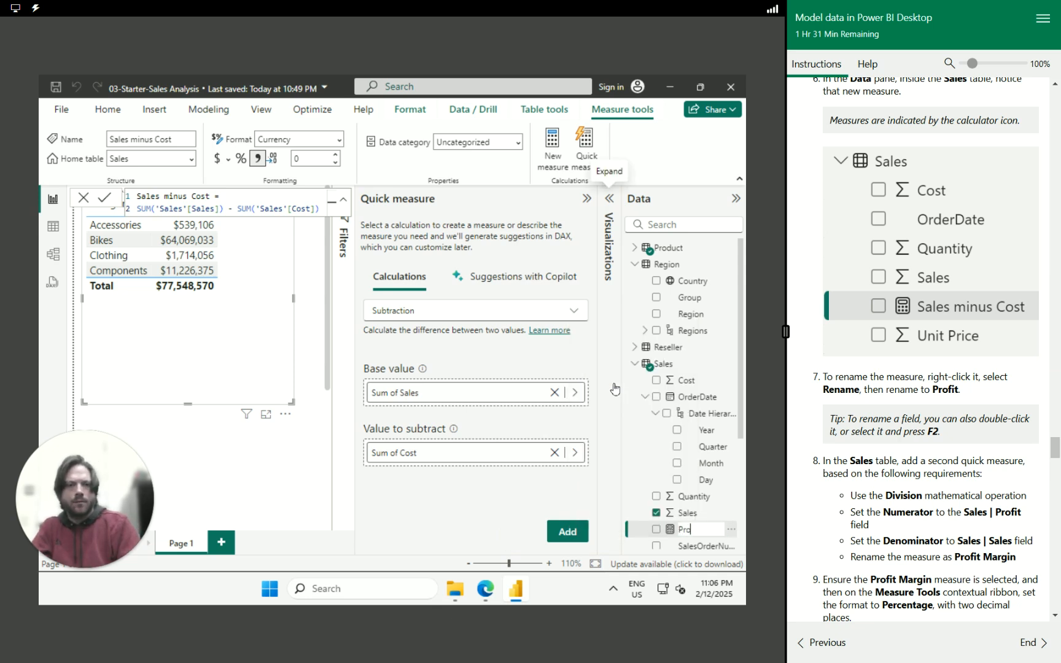
{"action": "key", "text": "Return"}
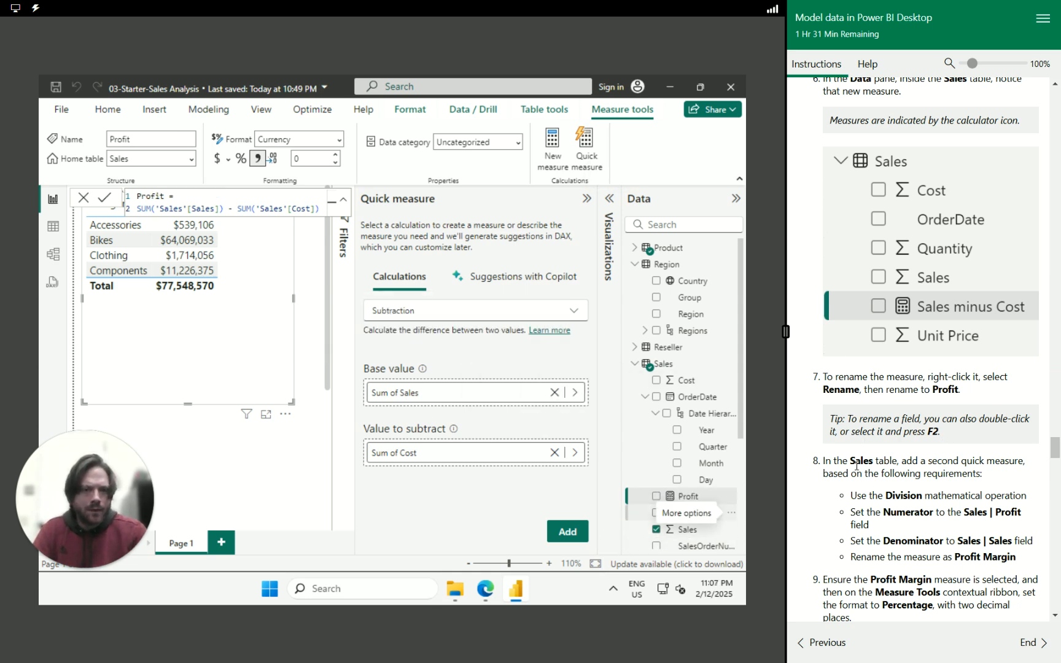
{"action": "left_click", "coordinate": [586, 199]}
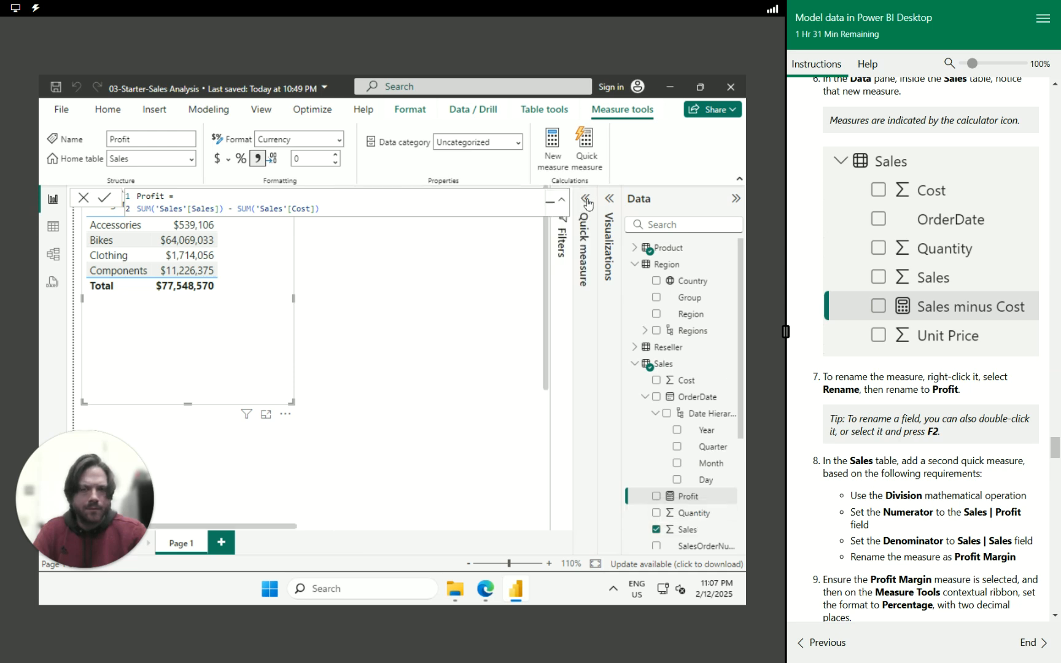
Read the lab's requirements for the second quick measure and look for a quick measure command on the Sales table and Profit measure.
{"action": "scroll", "coordinate": [896, 402], "scroll_direction": "down", "scroll_amount": 1}
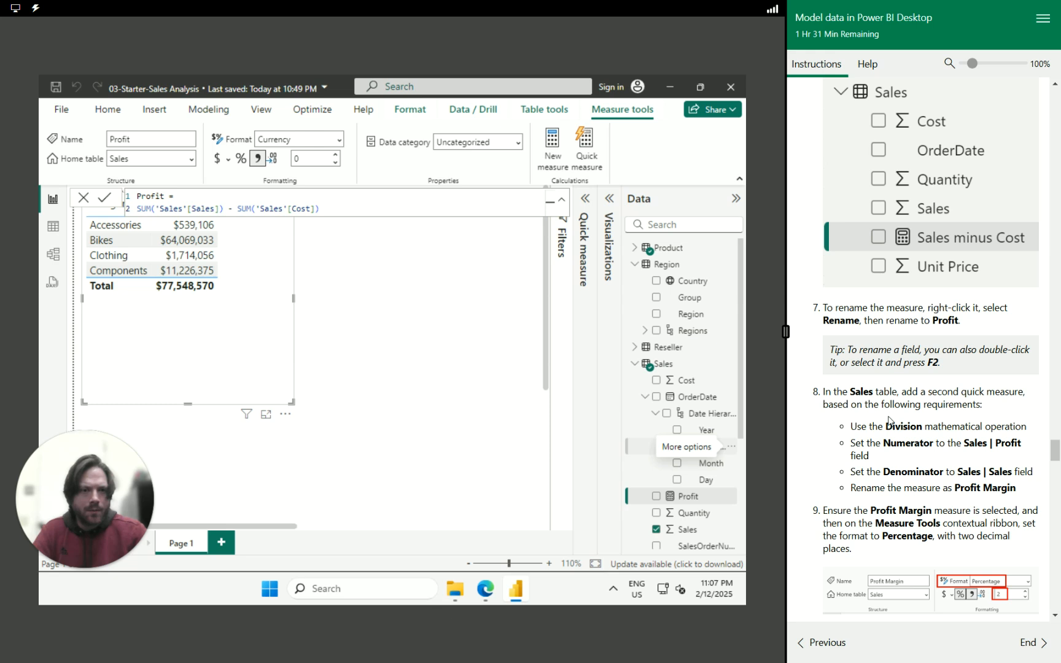
{"action": "scroll", "coordinate": [890, 420], "scroll_direction": "down", "scroll_amount": 1}
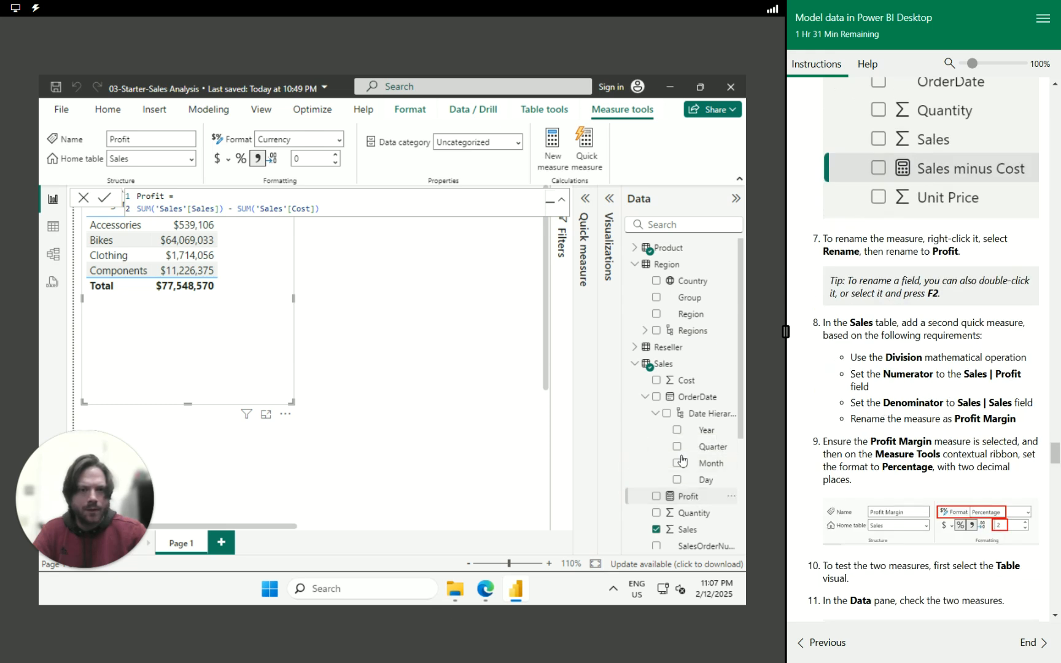
{"action": "right_click", "coordinate": [671, 370]}
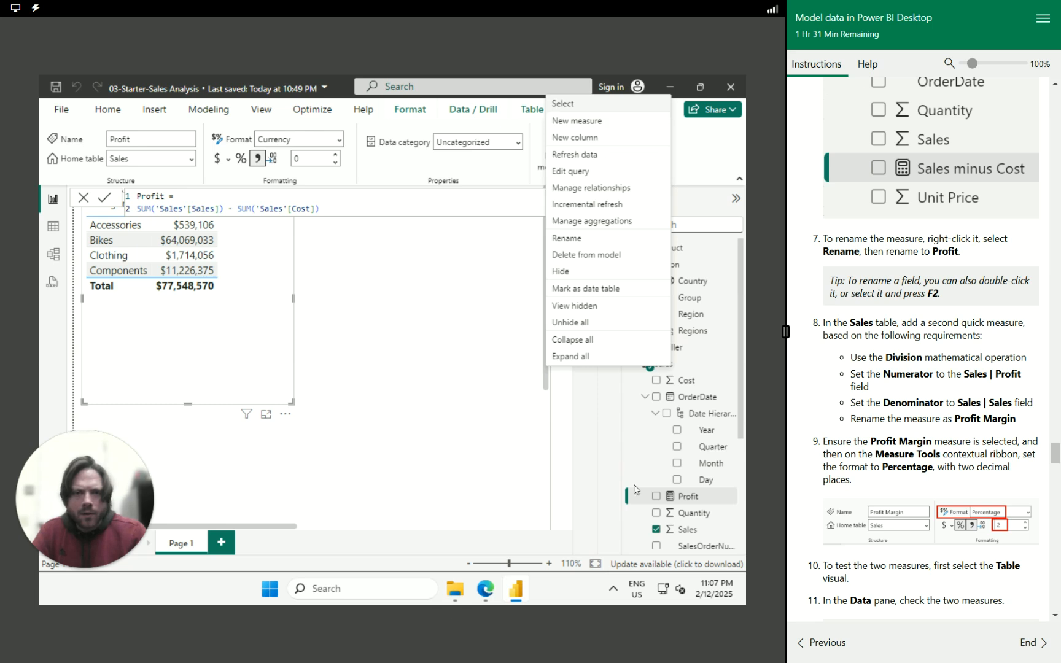
{"action": "right_click", "coordinate": [691, 500]}
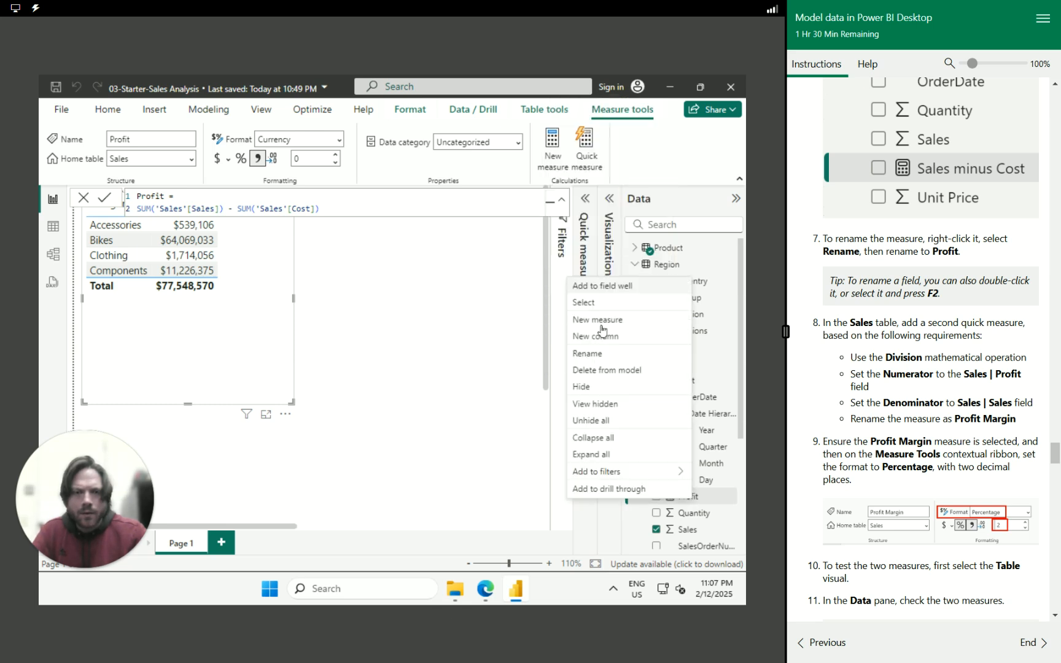
{"action": "left_click", "coordinate": [744, 377]}
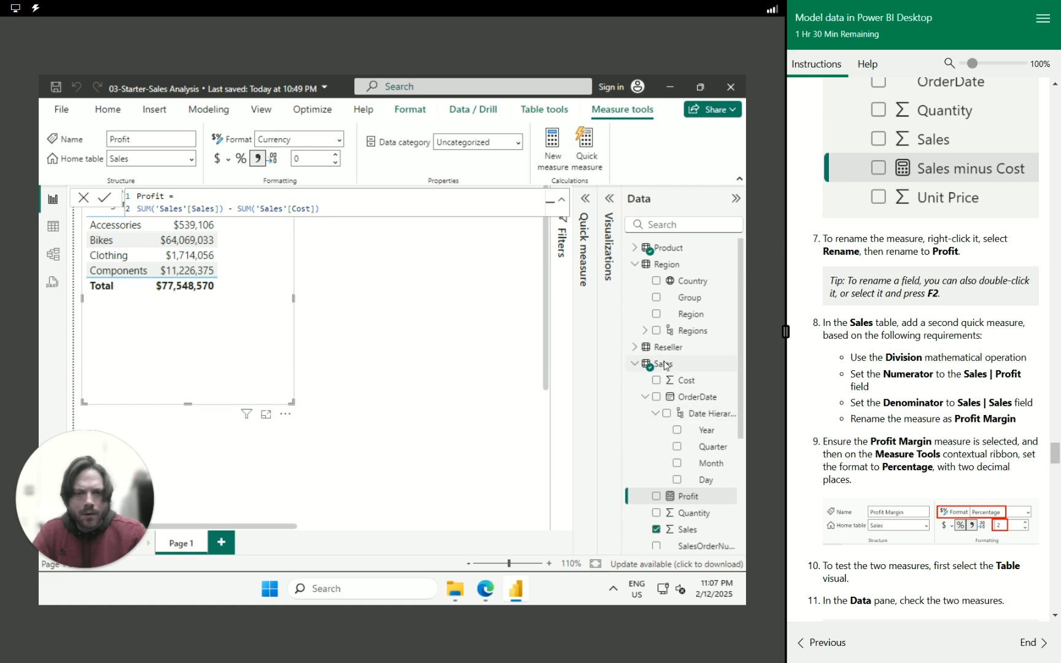
{"action": "right_click", "coordinate": [664, 365]}
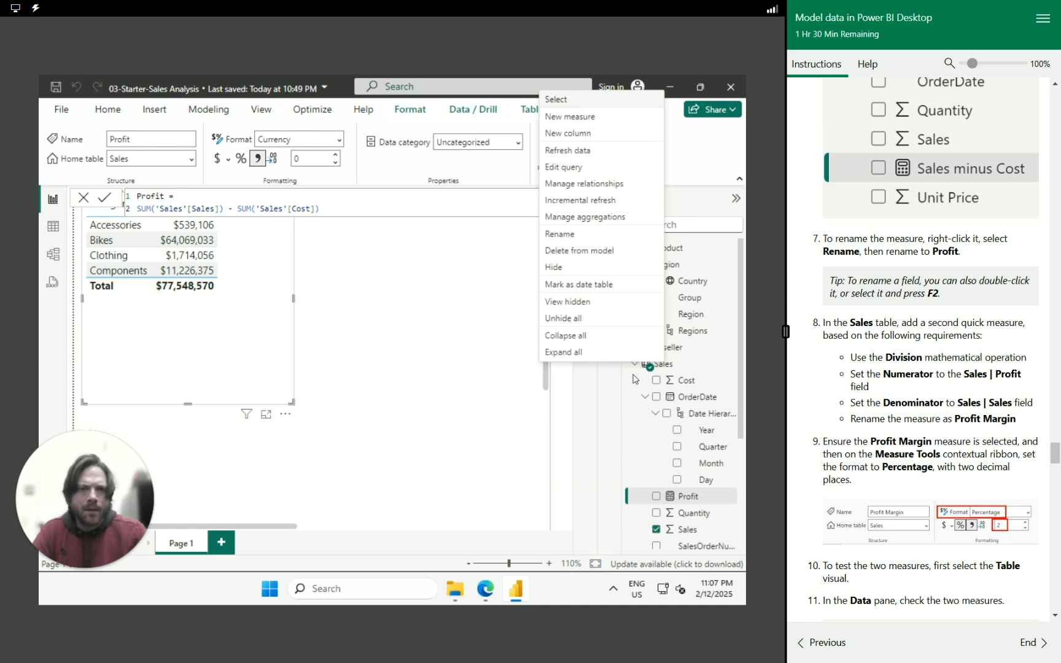
{"action": "left_click", "coordinate": [634, 365]}
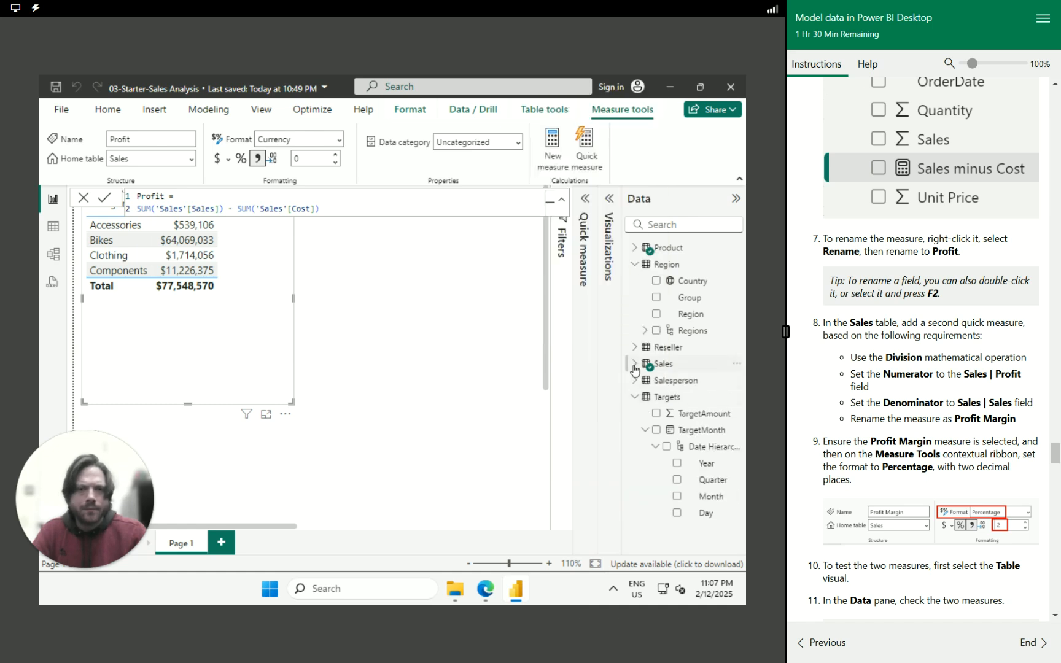
{"action": "left_click", "coordinate": [635, 364]}
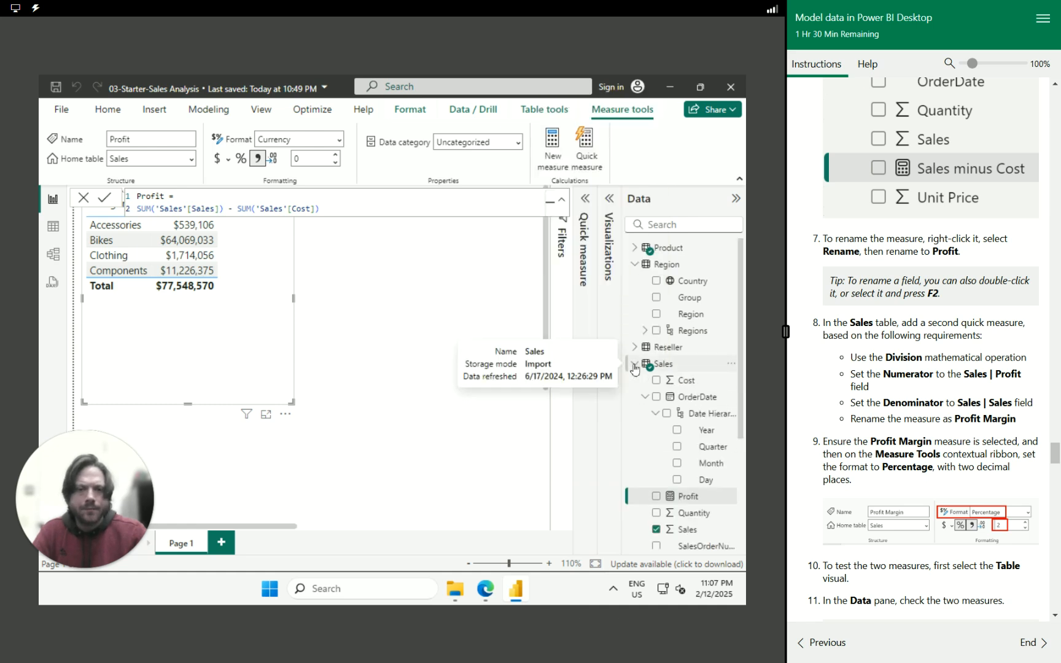
{"action": "left_click", "coordinate": [663, 367]}
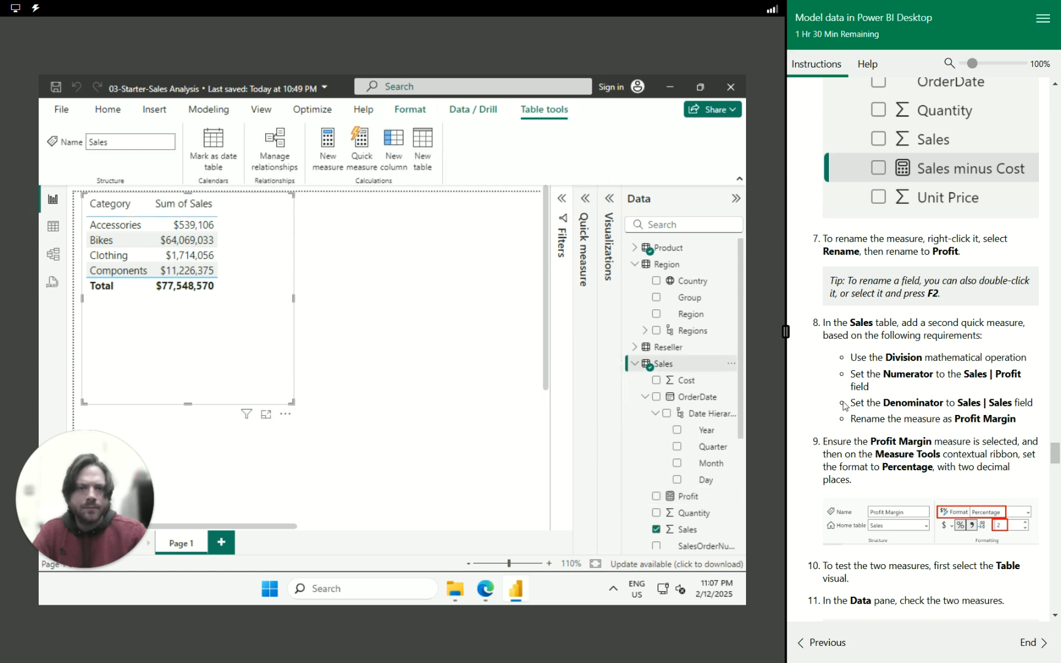
{"action": "right_click", "coordinate": [668, 369]}
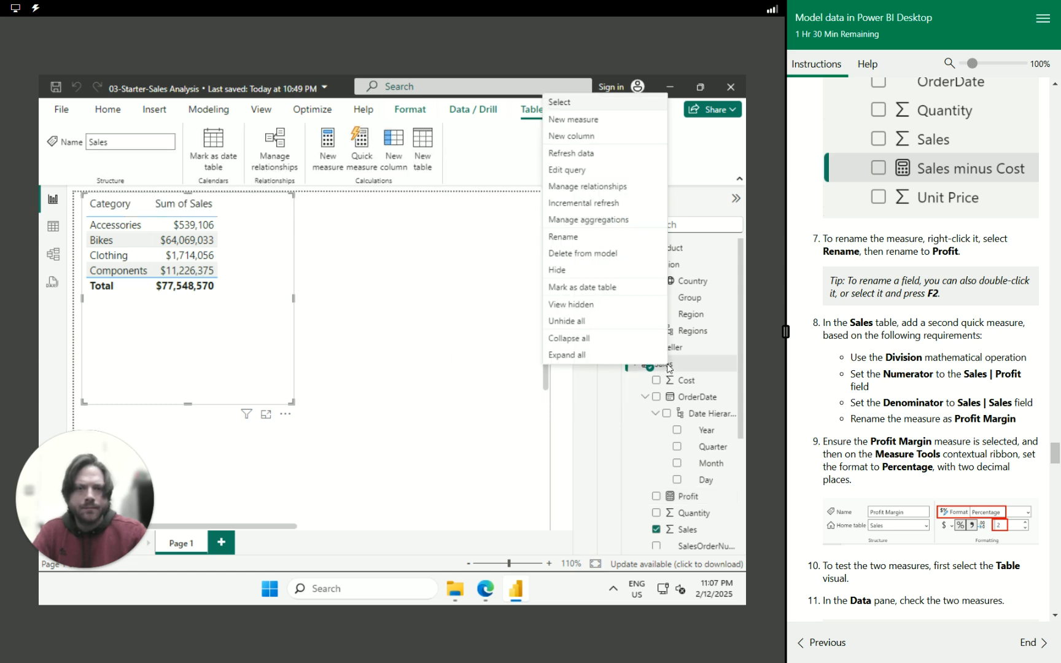
{"action": "left_click", "coordinate": [740, 368]}
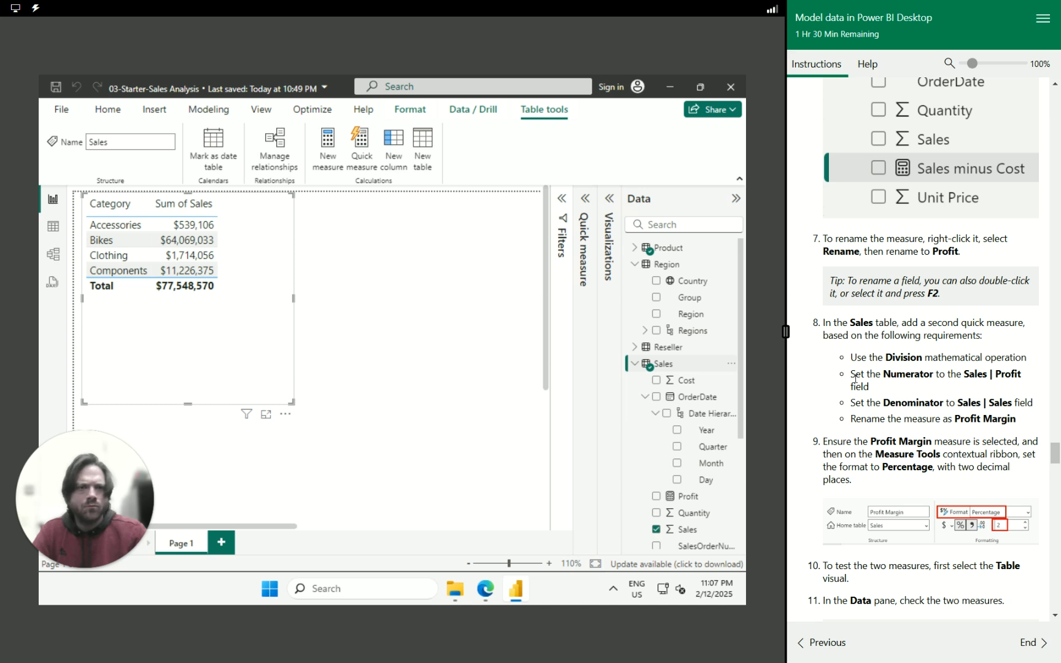
Recheck the lab's instruction for starting a quick measure and reopen the Quick measure pane.
{"action": "scroll", "coordinate": [861, 389], "scroll_direction": "up", "scroll_amount": 11}
{"action": "scroll", "coordinate": [860, 390], "scroll_direction": "up", "scroll_amount": 6}
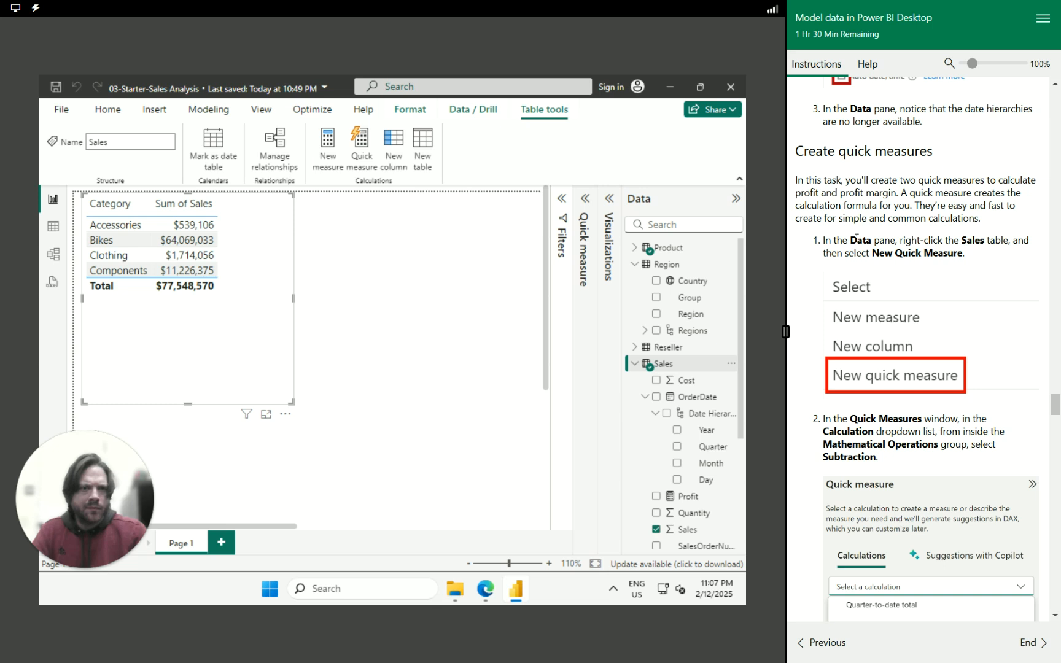
{"action": "left_click_drag", "start_coordinate": [850, 239], "coordinate": [982, 262]}
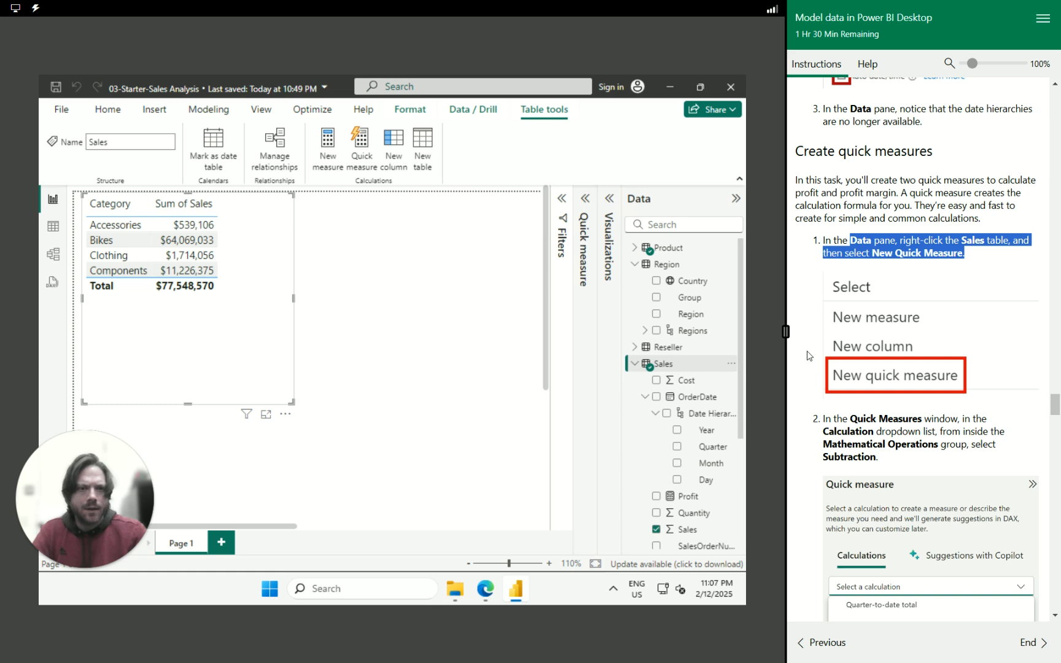
{"action": "right_click", "coordinate": [728, 364]}
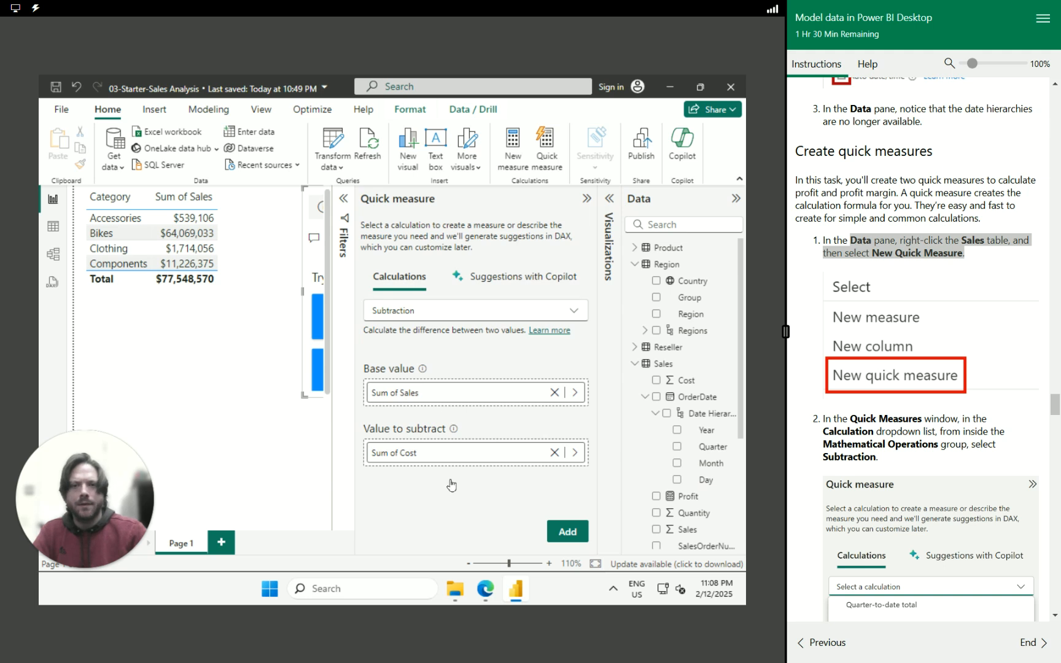
Return to the lab's requirements for the second quick measure and set its calculation to Division.
{"action": "scroll", "coordinate": [932, 478], "scroll_direction": "down", "scroll_amount": 1}
{"action": "scroll", "coordinate": [931, 478], "scroll_direction": "down", "scroll_amount": 3}
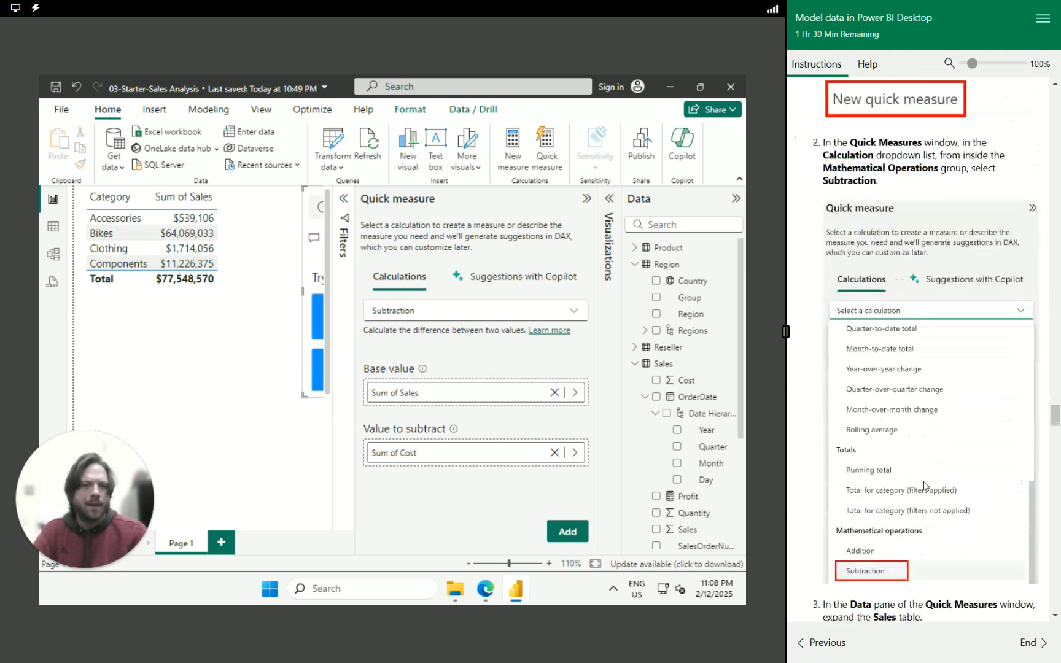
{"action": "scroll", "coordinate": [925, 492], "scroll_direction": "down", "scroll_amount": 2}
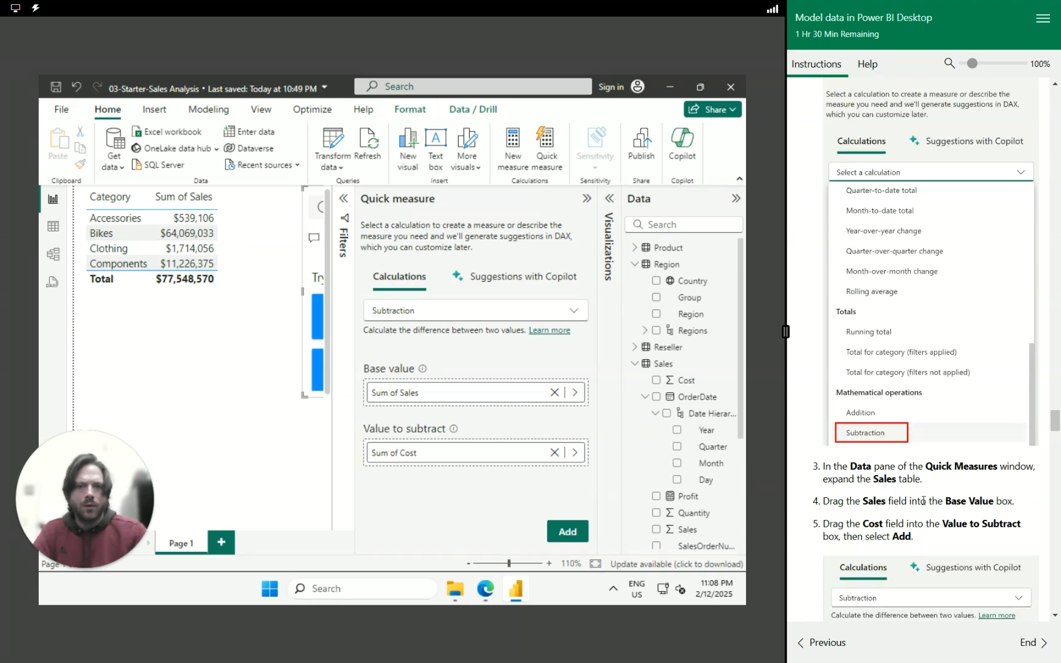
{"action": "scroll", "coordinate": [922, 500], "scroll_direction": "down", "scroll_amount": 2}
{"action": "scroll", "coordinate": [923, 504], "scroll_direction": "down", "scroll_amount": 3}
{"action": "scroll", "coordinate": [922, 508], "scroll_direction": "down", "scroll_amount": 1}
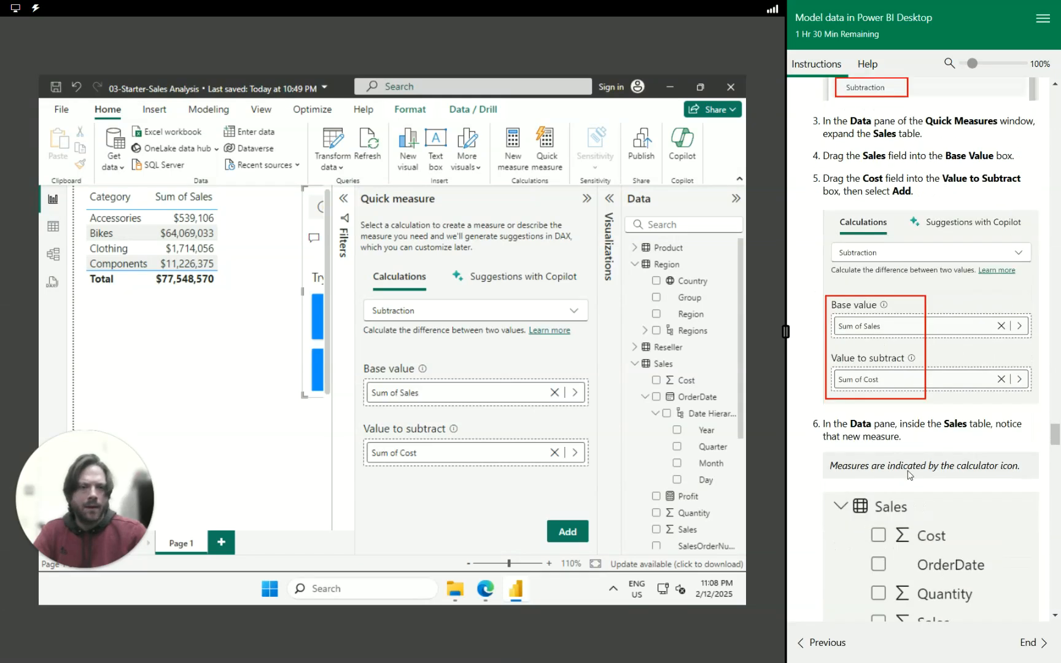
{"action": "scroll", "coordinate": [890, 399], "scroll_direction": "down", "scroll_amount": 5}
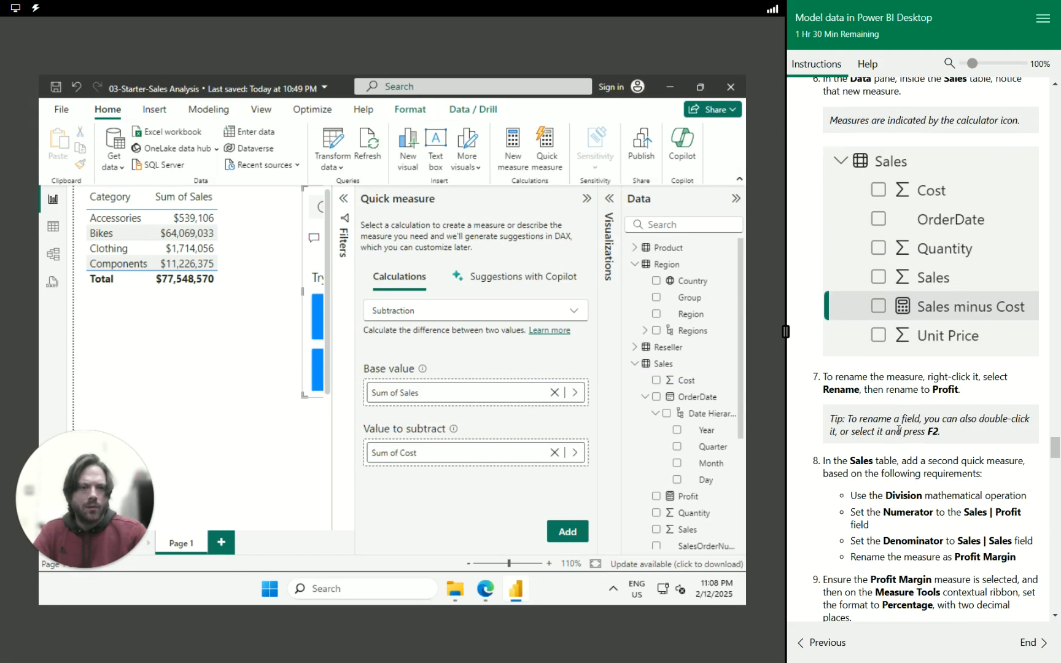
{"action": "scroll", "coordinate": [898, 433], "scroll_direction": "down", "scroll_amount": 4}
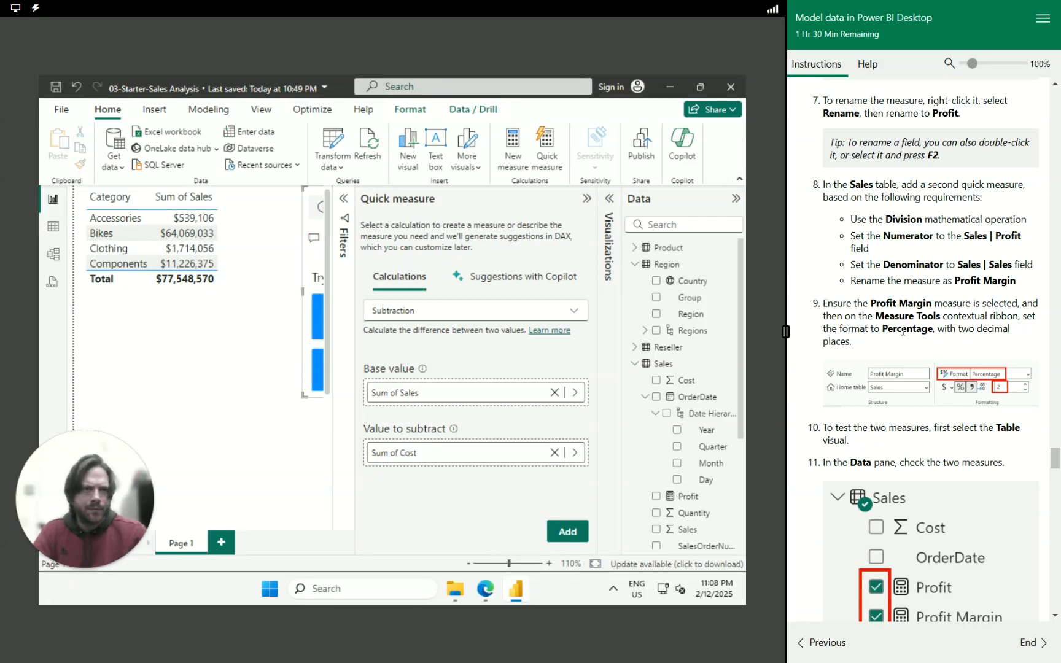
{"action": "left_click", "coordinate": [457, 316]}
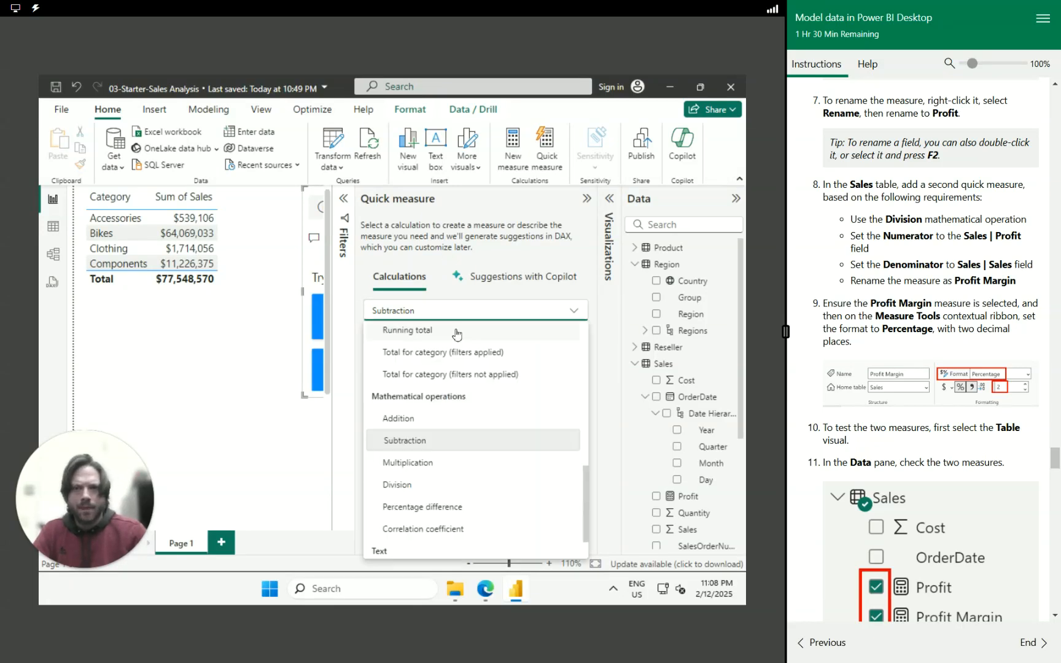
{"action": "left_click", "coordinate": [477, 439]}
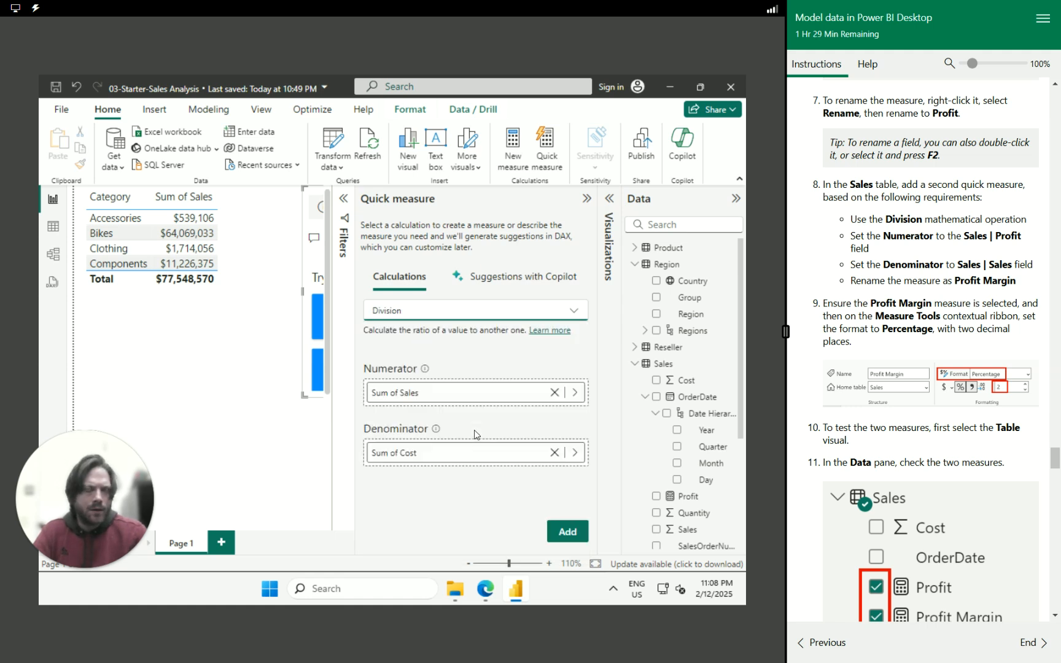
Replace the quick measure's numerator with the Profit measure from the Sales table.
{"action": "left_click", "coordinate": [572, 394]}
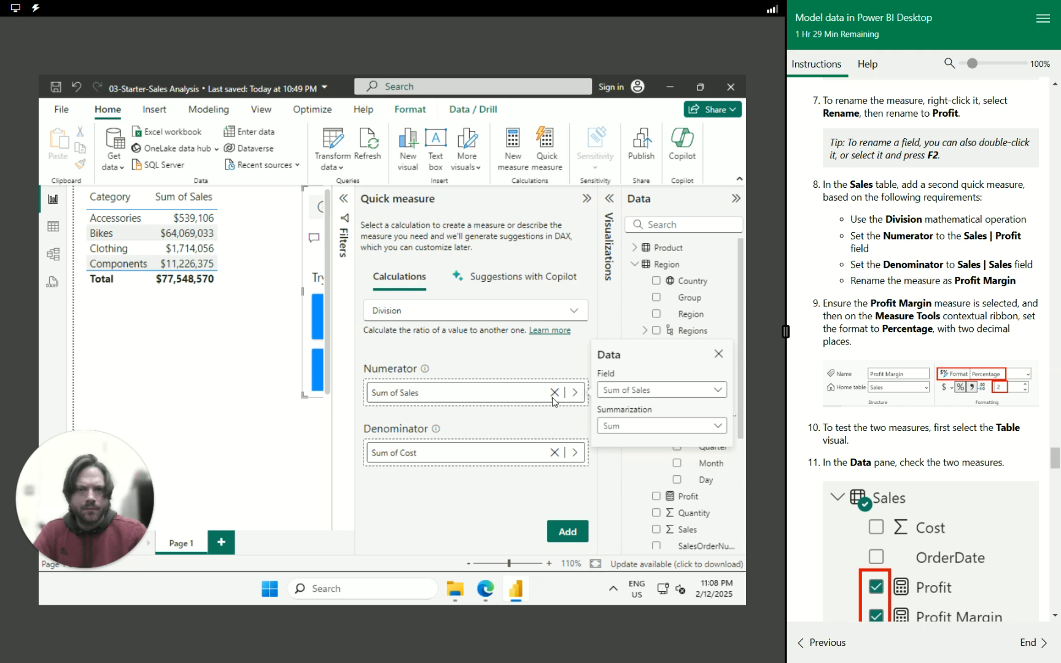
{"action": "left_click", "coordinate": [555, 394]}
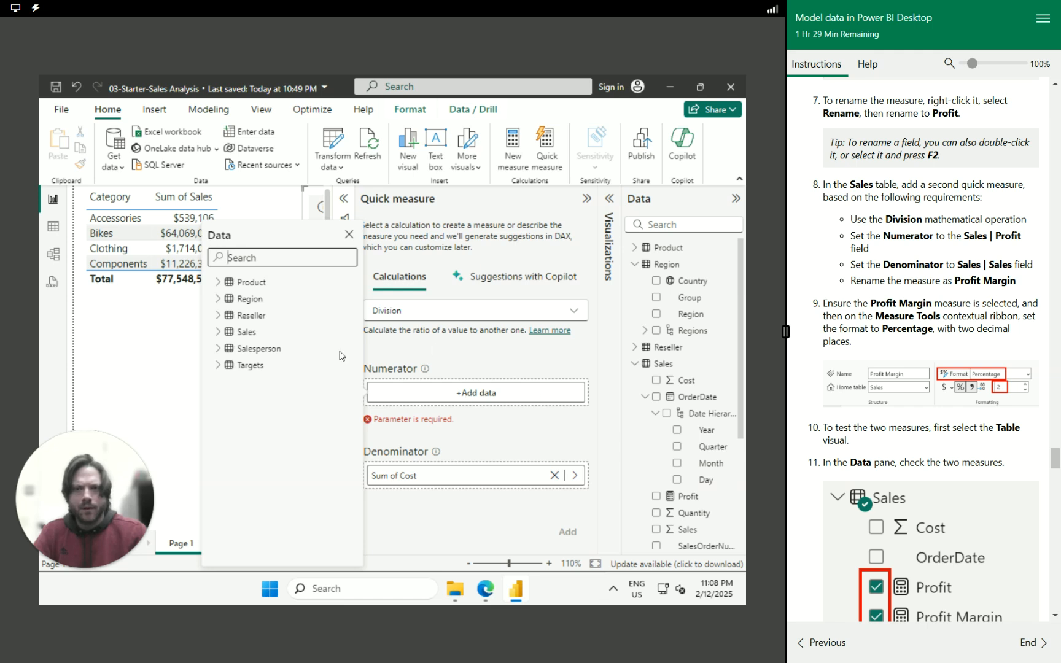
{"action": "left_click", "coordinate": [218, 333]}
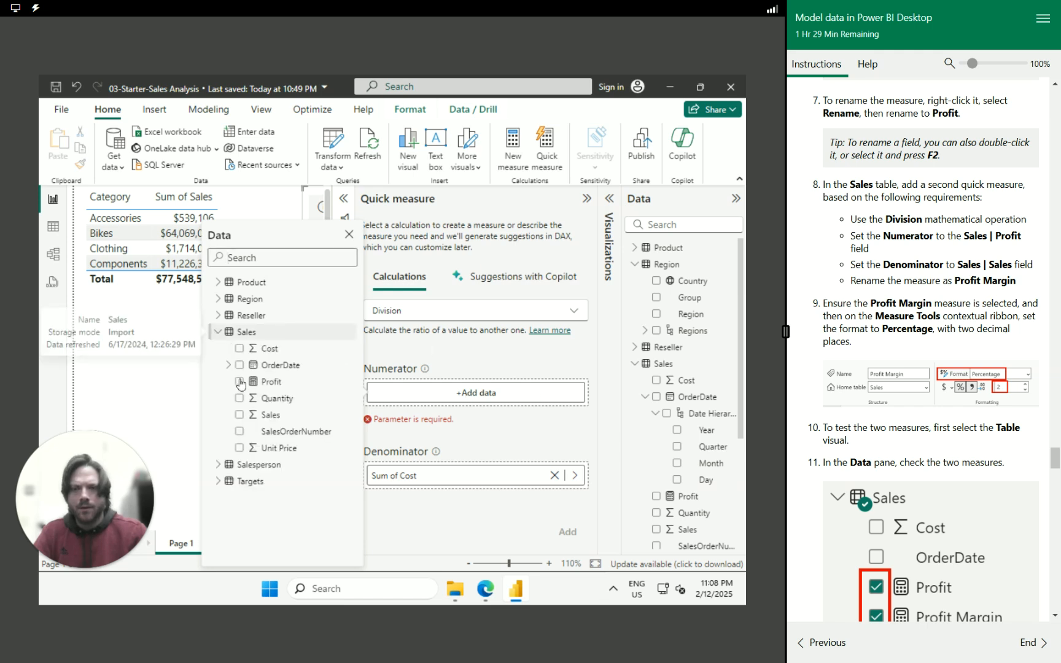
{"action": "left_click", "coordinate": [239, 382]}
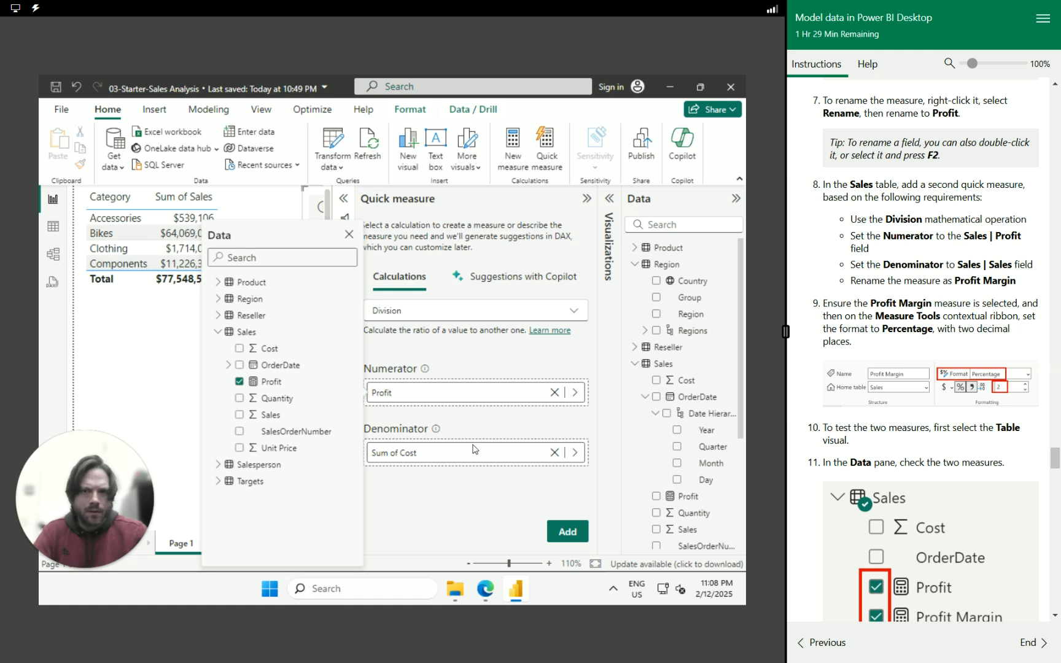
Replace the denominator with the Sales field from the Sales table and add the division quick measure.
{"action": "left_click", "coordinate": [554, 453]}
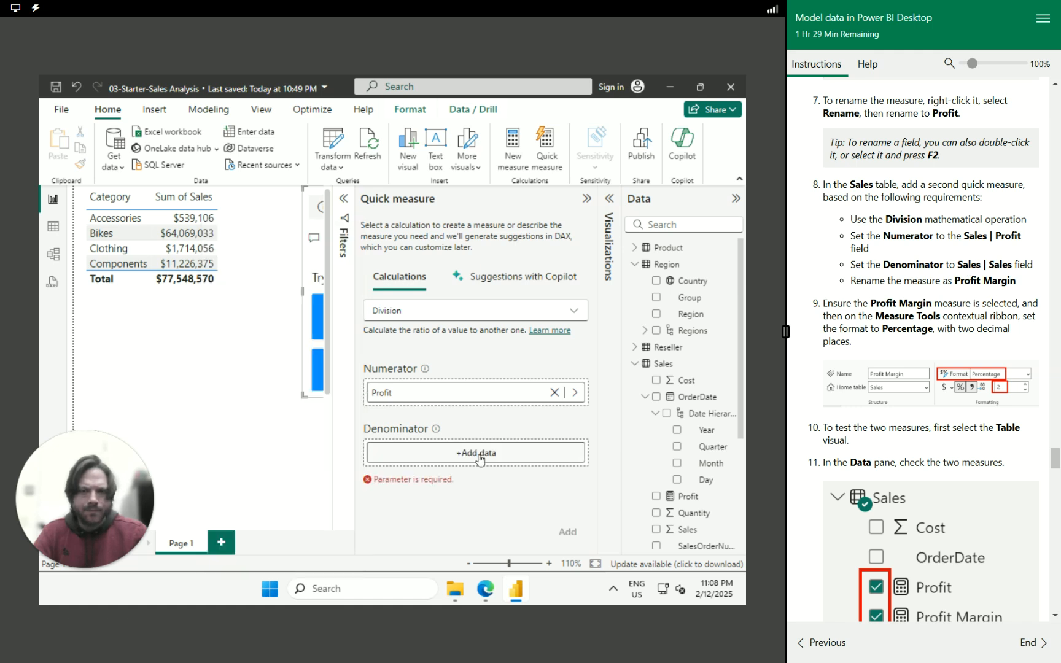
{"action": "left_click", "coordinate": [478, 454]}
{"action": "left_click", "coordinate": [216, 235]}
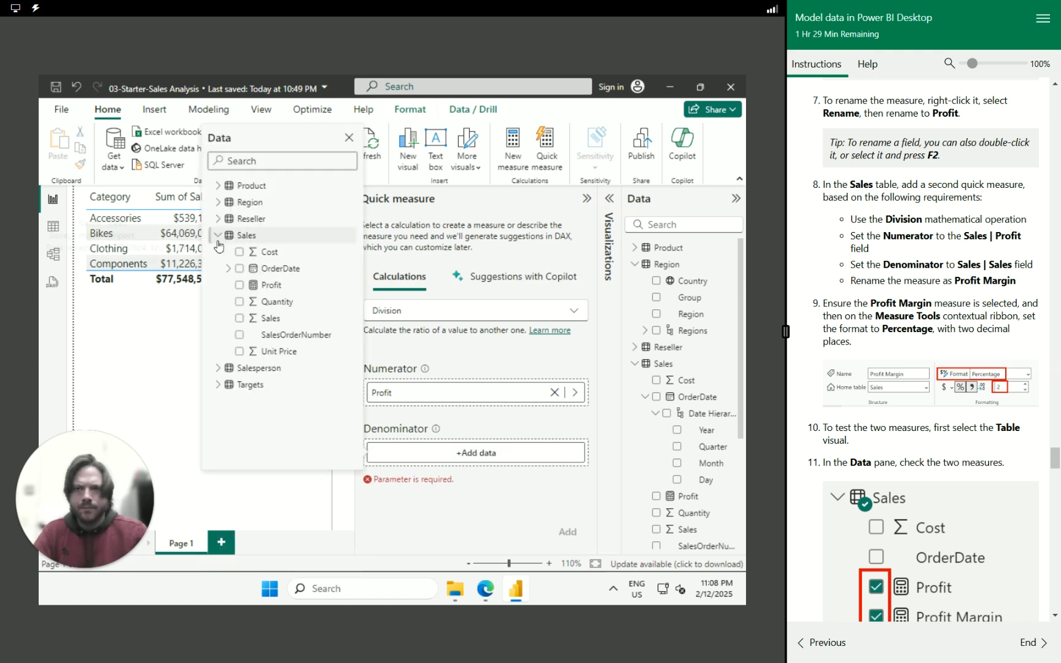
{"action": "left_click", "coordinate": [265, 318]}
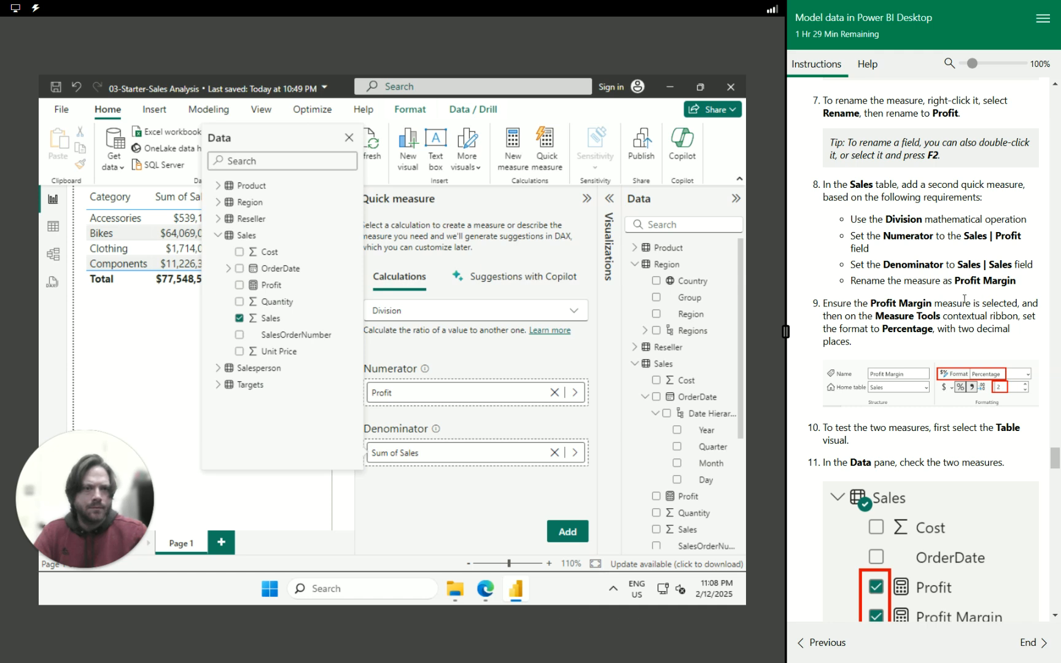
{"action": "left_click", "coordinate": [576, 534]}
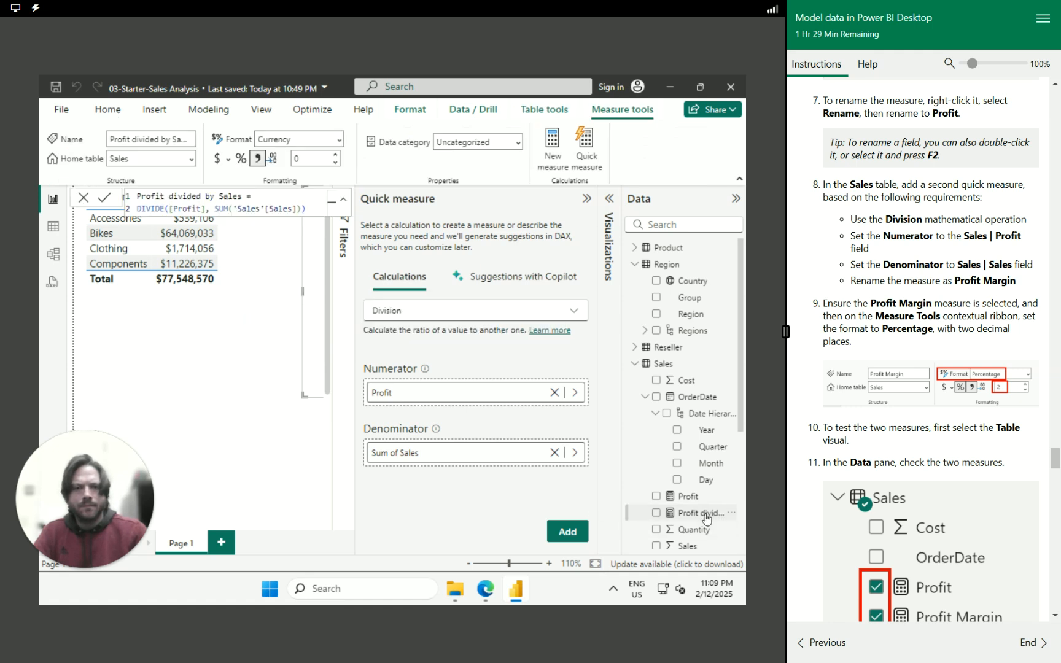
Rename the new division quick measure in the Sales table as Profit Margin.
{"action": "right_click", "coordinate": [706, 514]}
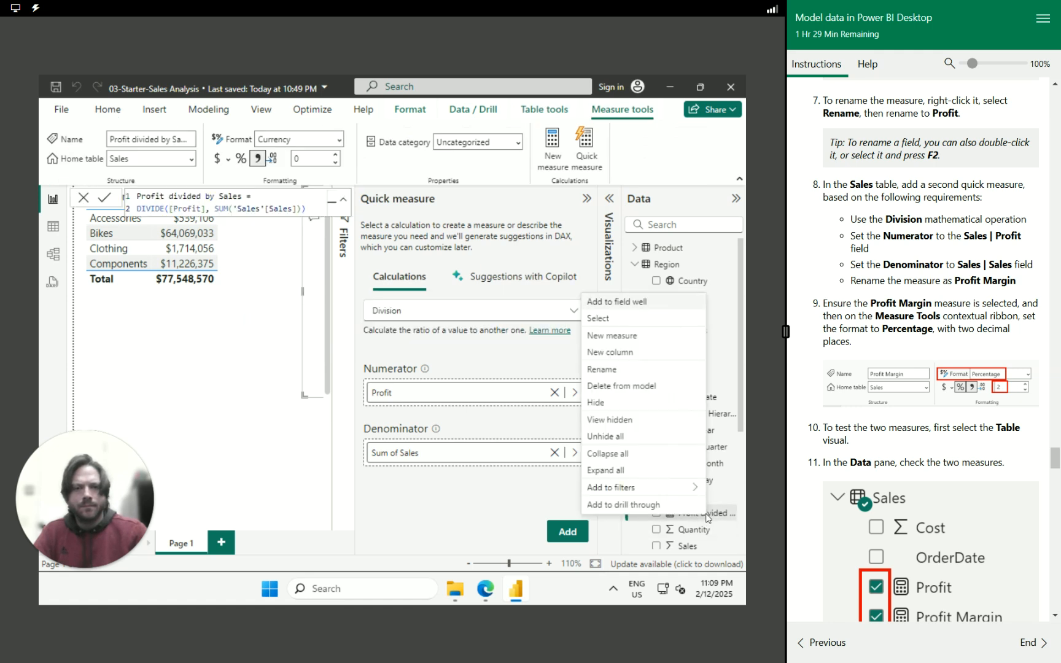
{"action": "left_click", "coordinate": [633, 369]}
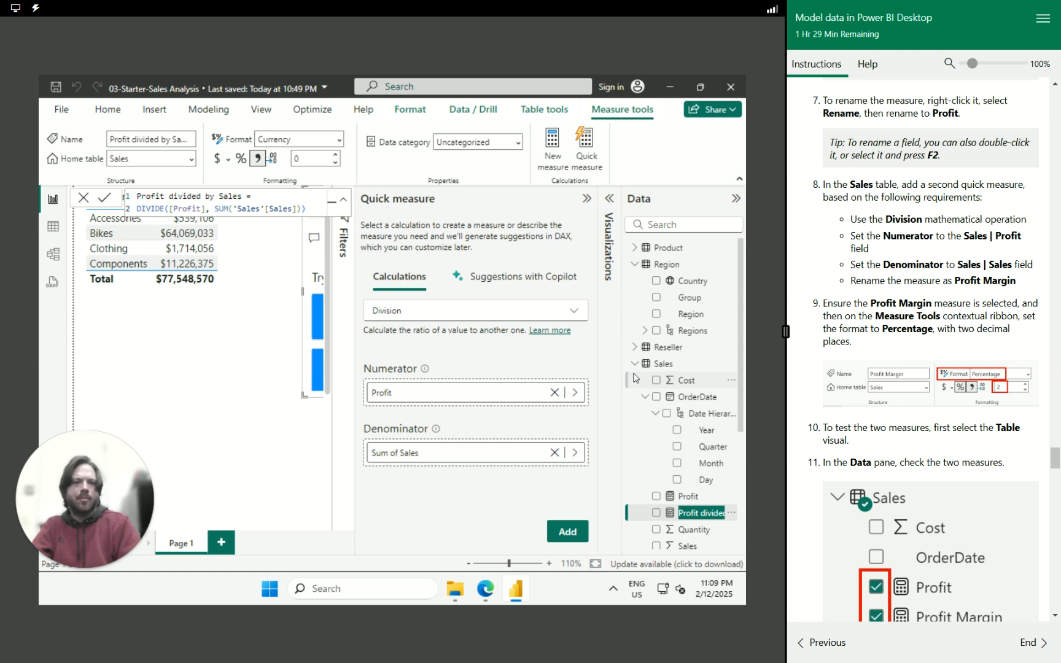
{"action": "type", "text": "Profit Margin"}
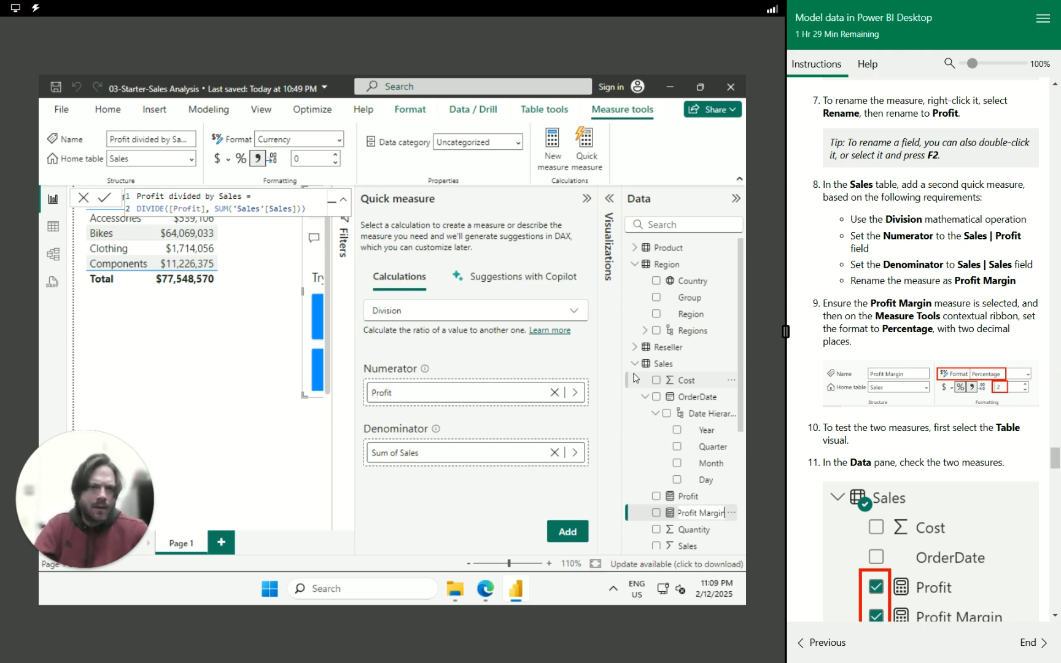
{"action": "key", "text": "Return"}
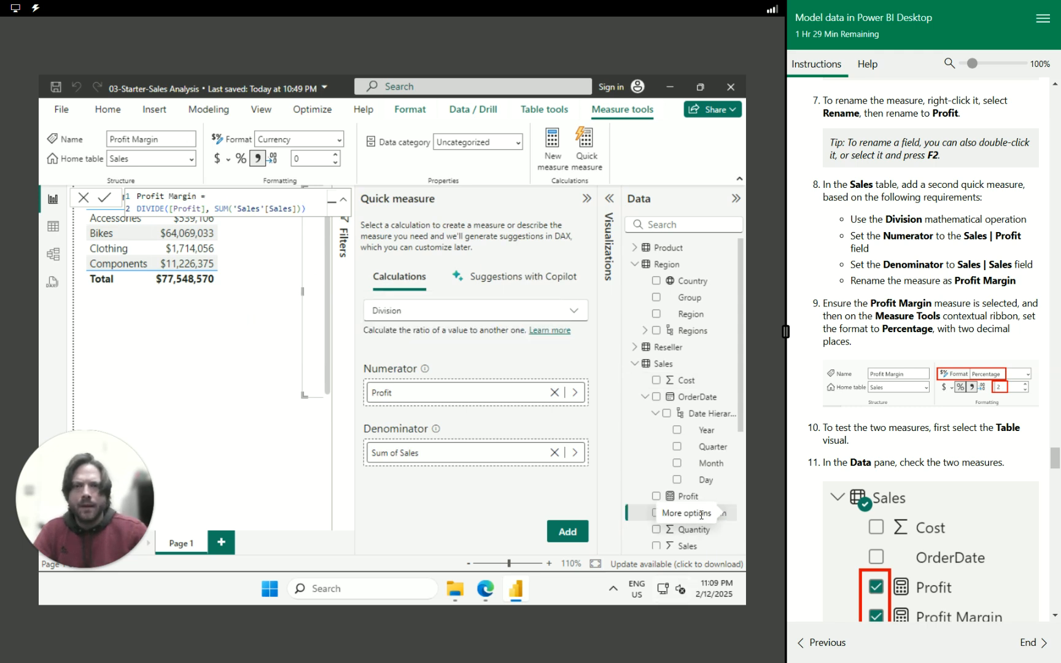
Format the Profit Margin measure as a percentage with two decimal places.
{"action": "left_click", "coordinate": [240, 160]}
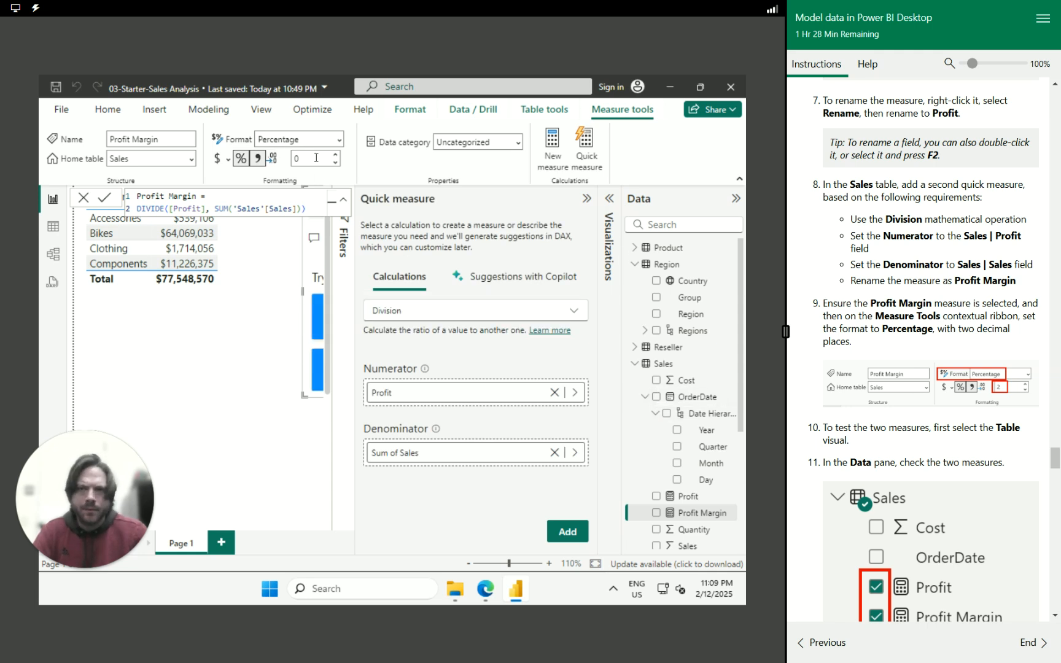
{"action": "left_click", "coordinate": [336, 155]}
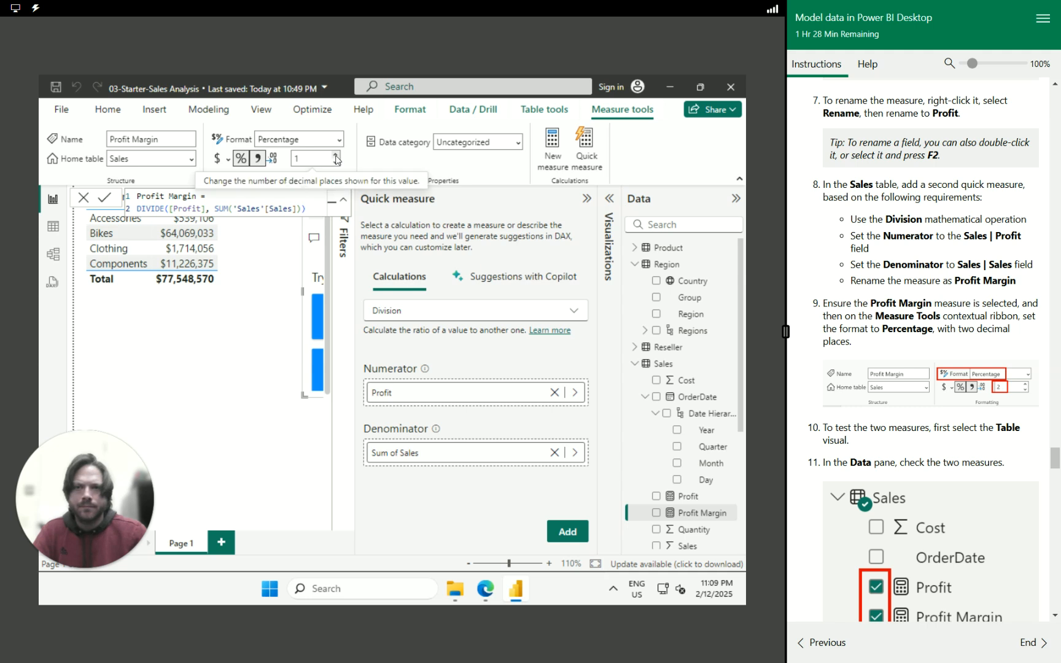
{"action": "double_click", "coordinate": [309, 160]}
{"action": "left_click", "coordinate": [274, 159]}
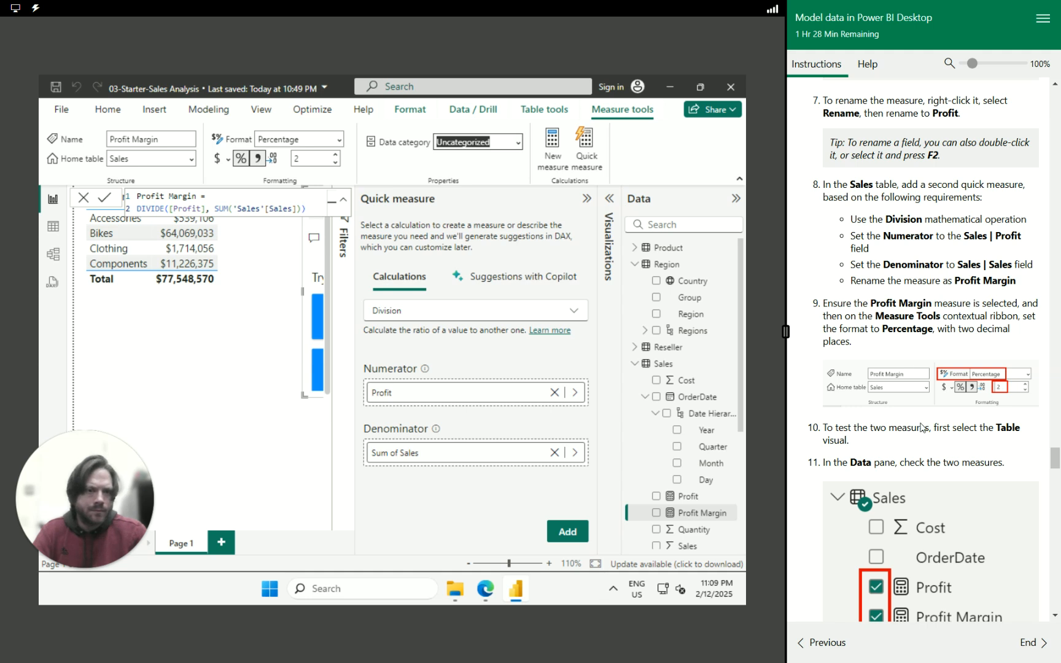
Check the lab's instructions for testing the measures and delete the empty visual beside the category table.
{"action": "scroll", "coordinate": [898, 459], "scroll_direction": "down", "scroll_amount": 1}
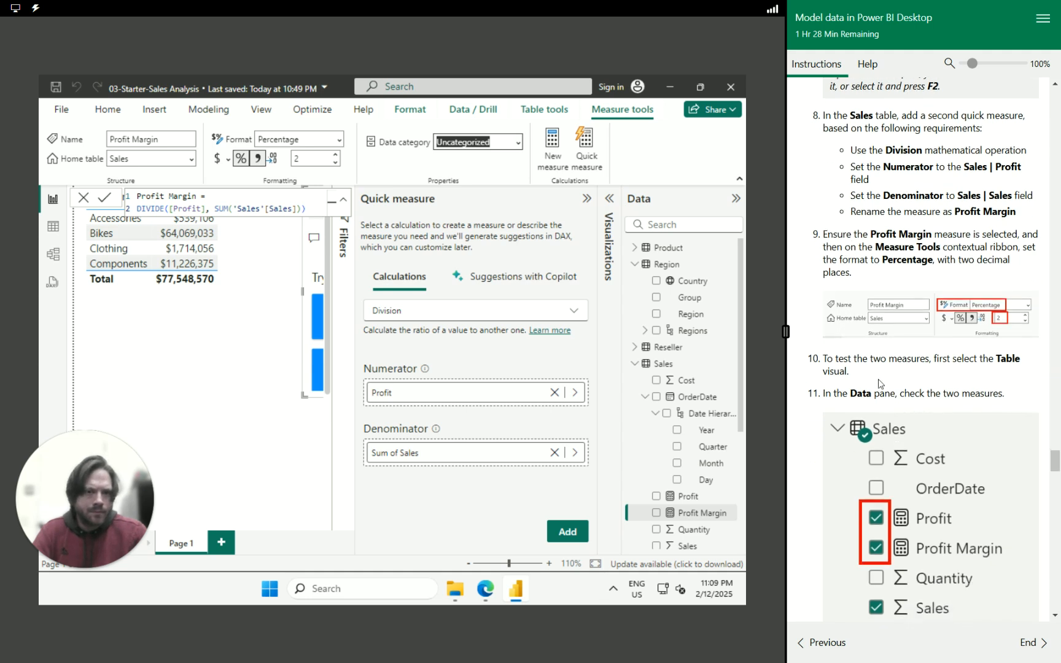
{"action": "scroll", "coordinate": [880, 380], "scroll_direction": "down", "scroll_amount": 1}
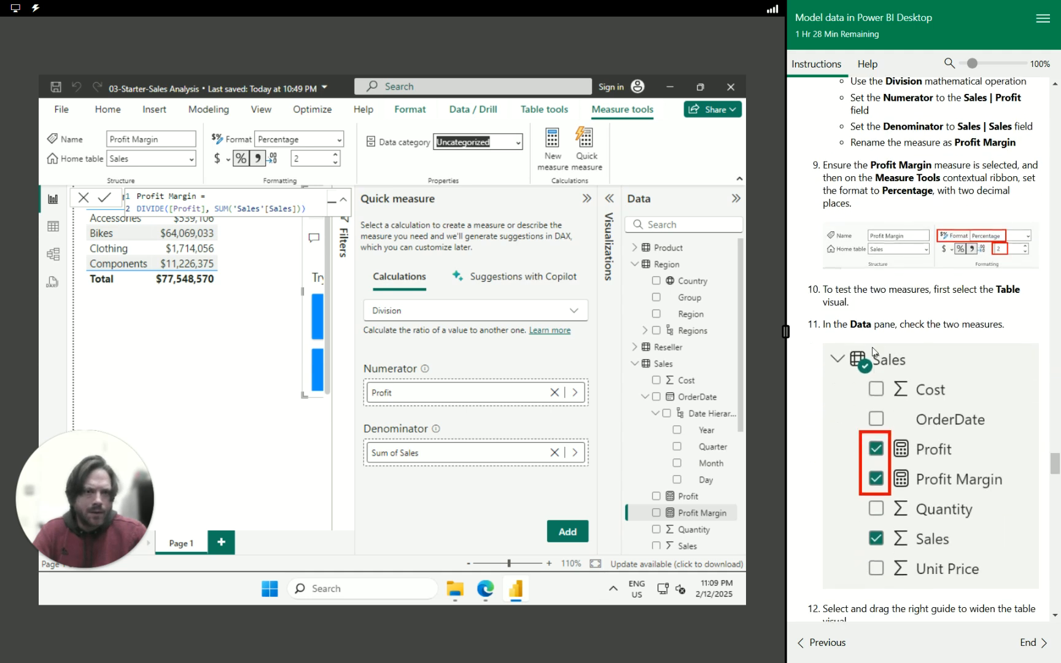
{"action": "left_click", "coordinate": [310, 260]}
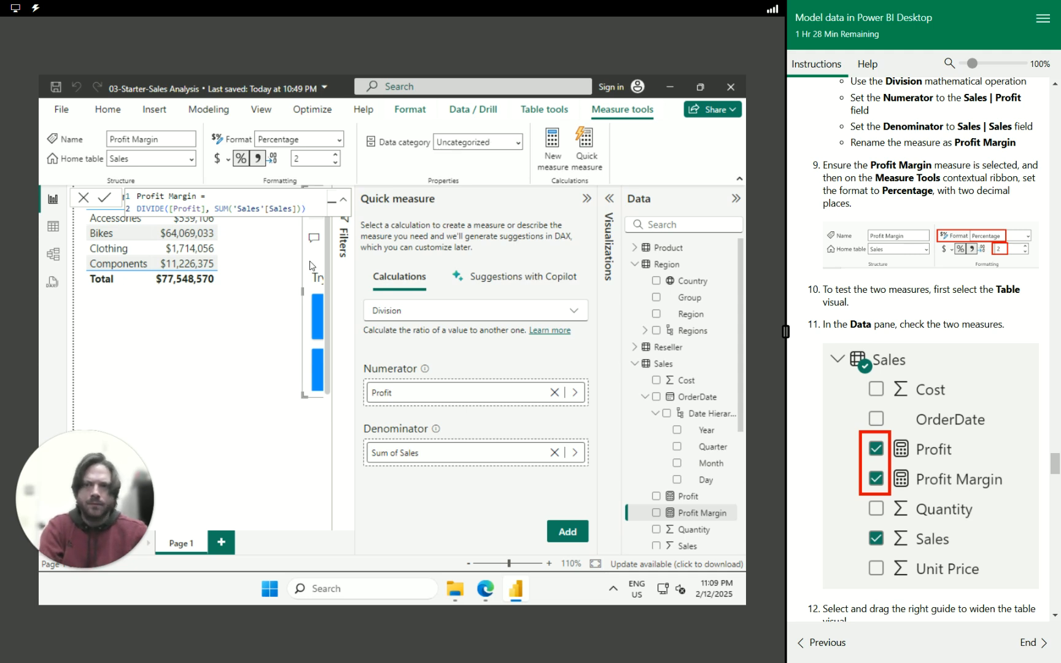
{"action": "key", "text": "Delete"}
Add the Profit and Profit Margin measures to the table visual that lists sales by category.
{"action": "scroll", "coordinate": [913, 407], "scroll_direction": "down", "scroll_amount": 1}
{"action": "scroll", "coordinate": [912, 408], "scroll_direction": "down", "scroll_amount": 3}
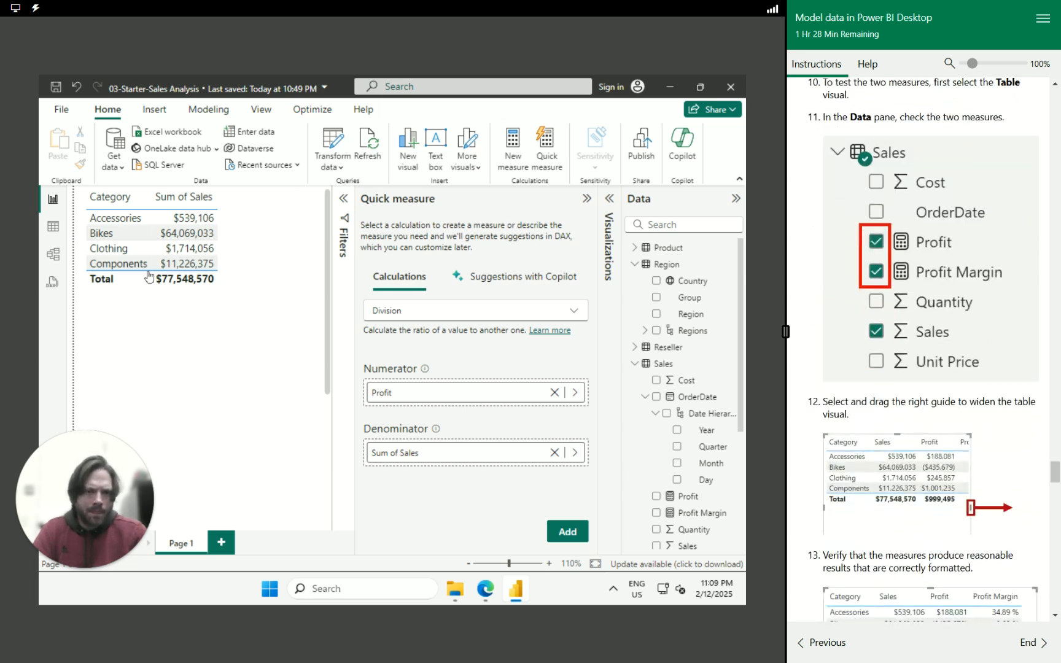
{"action": "left_click", "coordinate": [149, 216]}
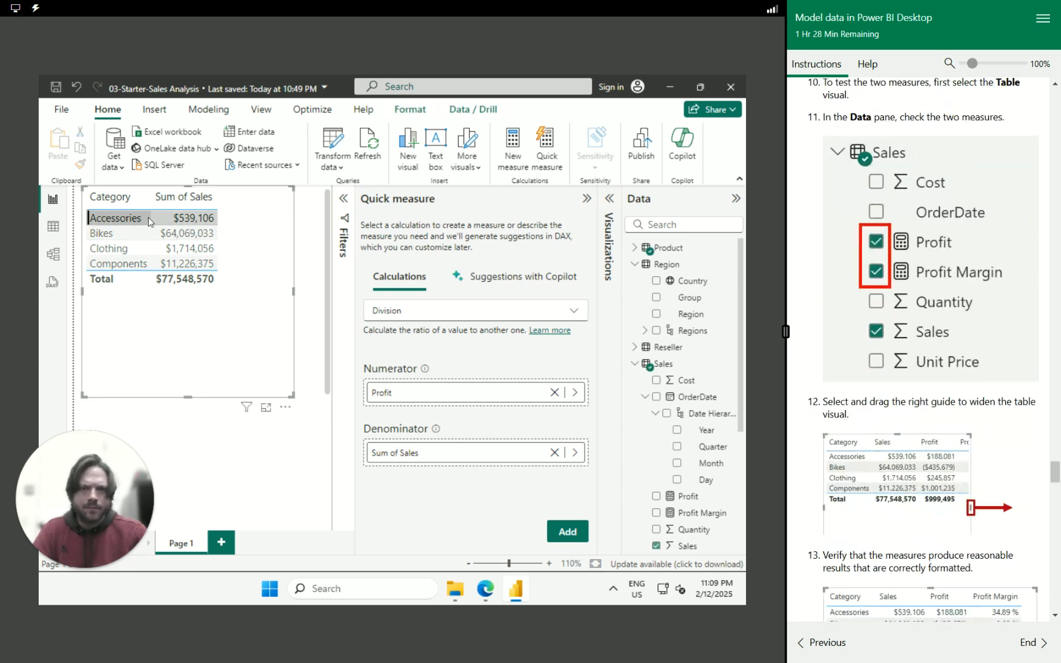
{"action": "left_click", "coordinate": [656, 496]}
{"action": "left_click", "coordinate": [657, 513]}
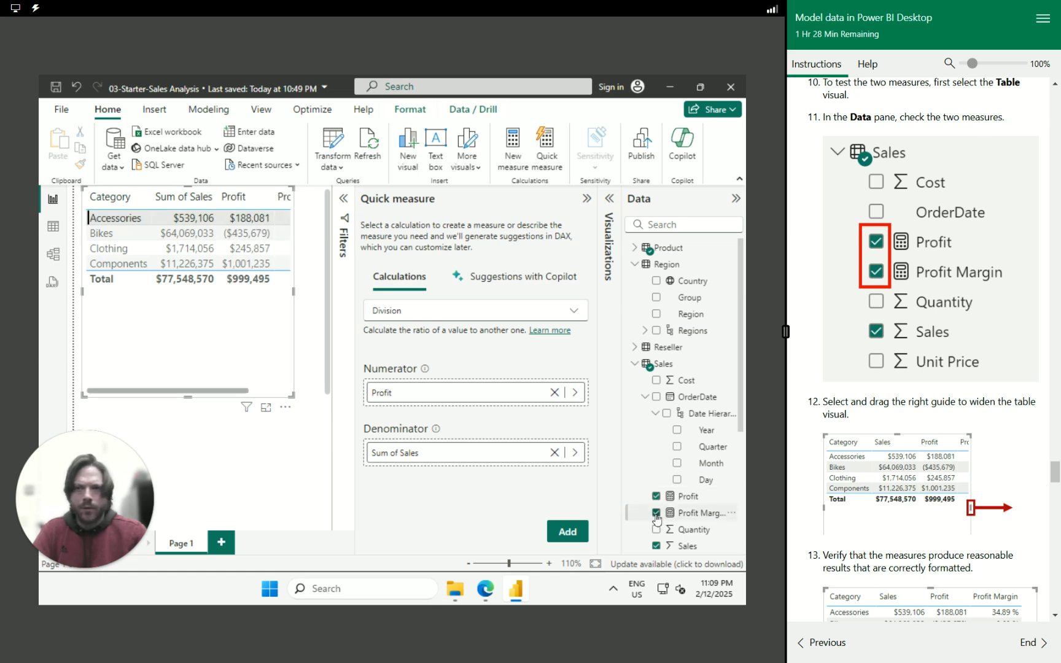
Collapse the Quick measure pane and widen the category table visual until its Profit Margin column fits.
{"action": "left_click_drag", "start_coordinate": [292, 399], "coordinate": [321, 397]}
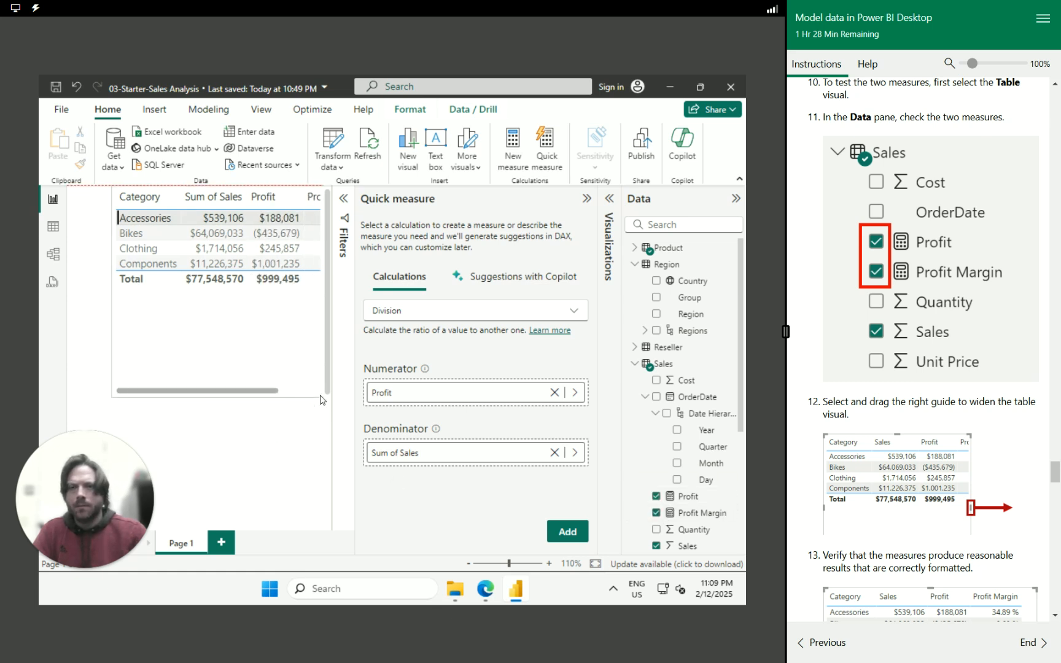
{"action": "left_click", "coordinate": [586, 198]}
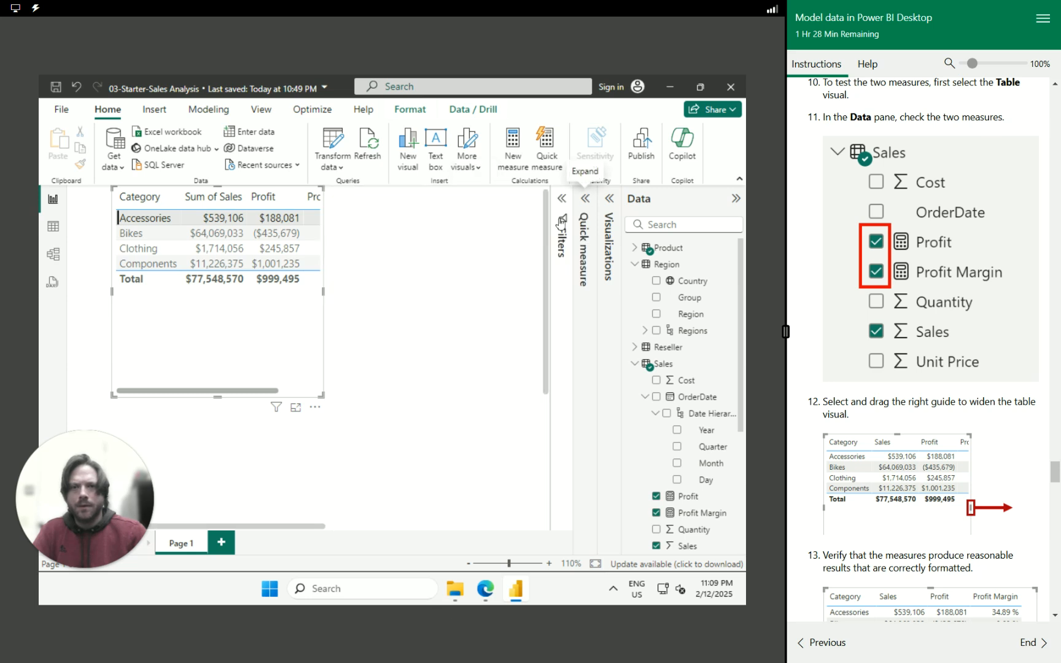
{"action": "left_click_drag", "start_coordinate": [501, 405], "coordinate": [401, 398]}
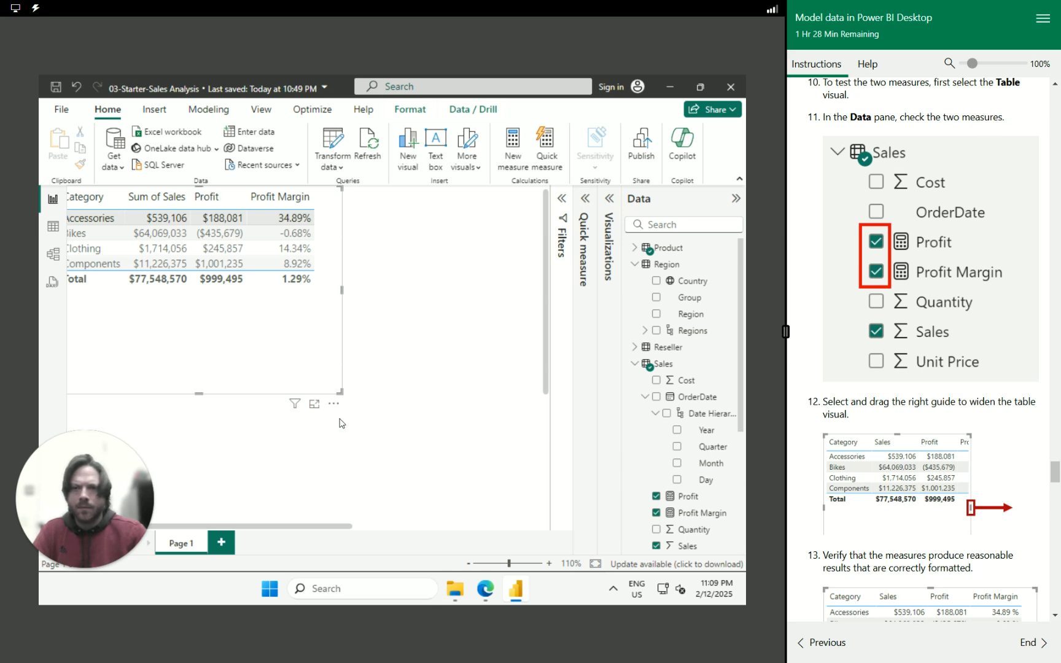
{"action": "left_click_drag", "start_coordinate": [286, 526], "coordinate": [219, 530]}
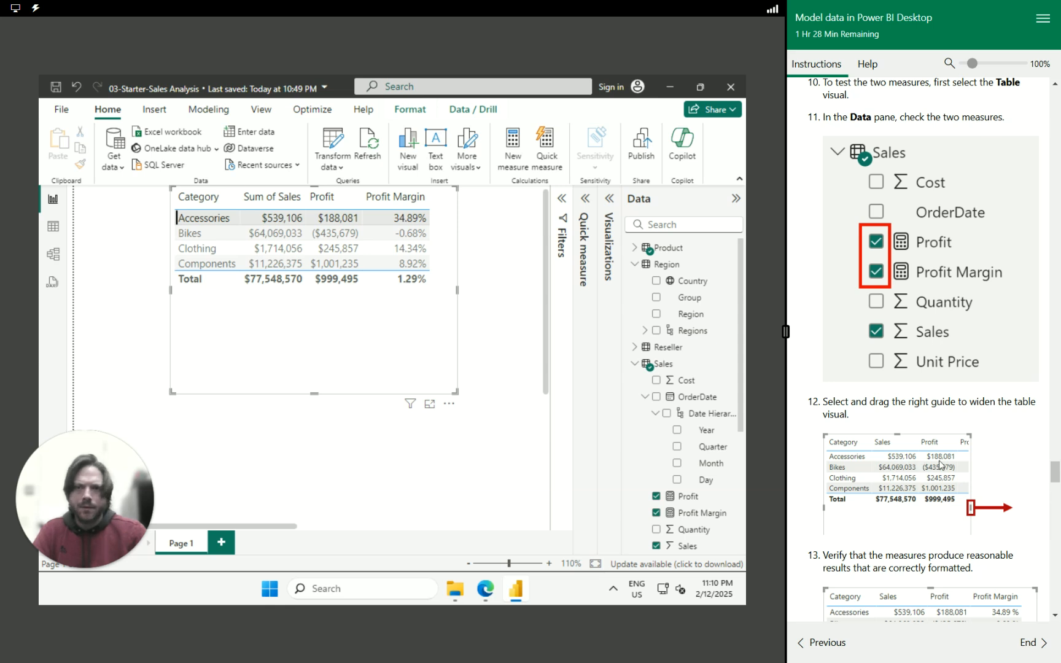
Read the lab's many-to-many relationship task and move the category table visual to the page's left edge.
{"action": "scroll", "coordinate": [966, 499], "scroll_direction": "down", "scroll_amount": 1}
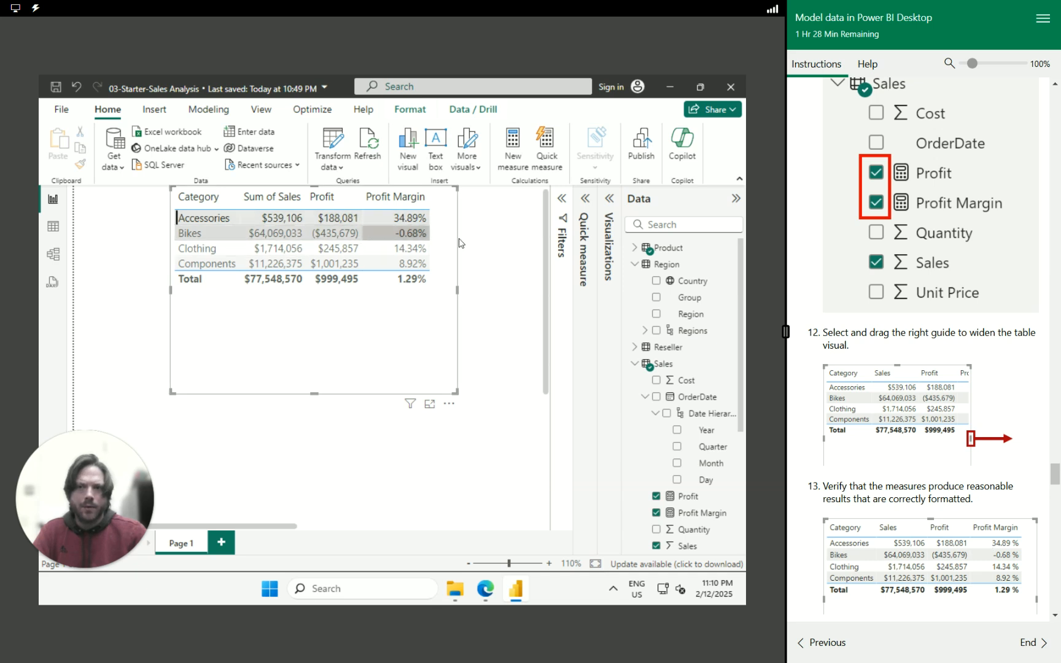
{"action": "scroll", "coordinate": [912, 437], "scroll_direction": "down", "scroll_amount": 5}
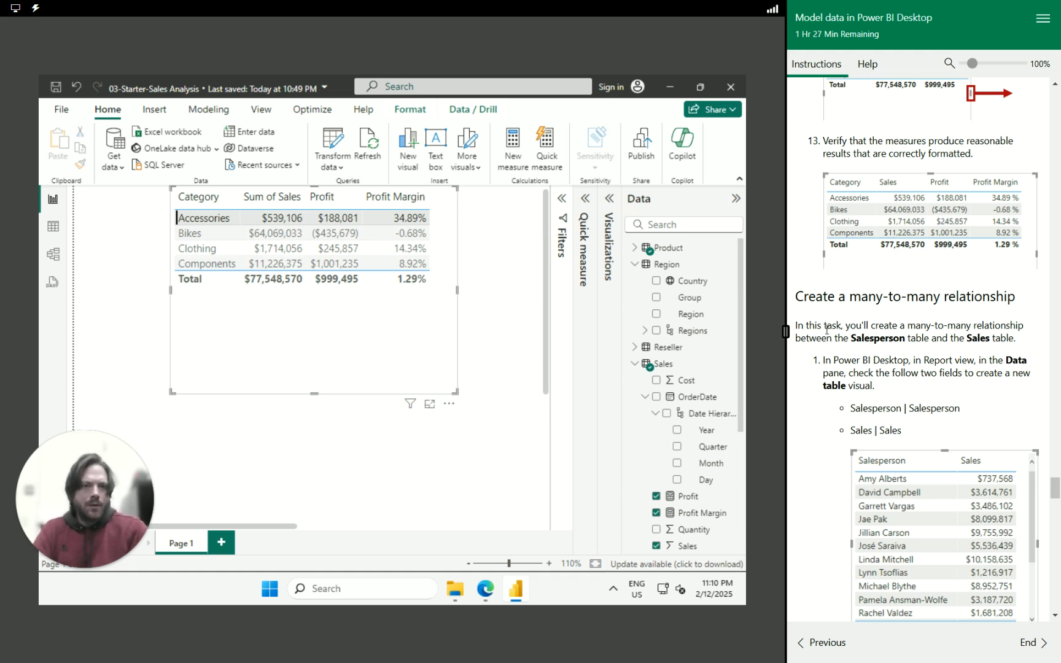
{"action": "left_click_drag", "start_coordinate": [845, 337], "coordinate": [994, 391]}
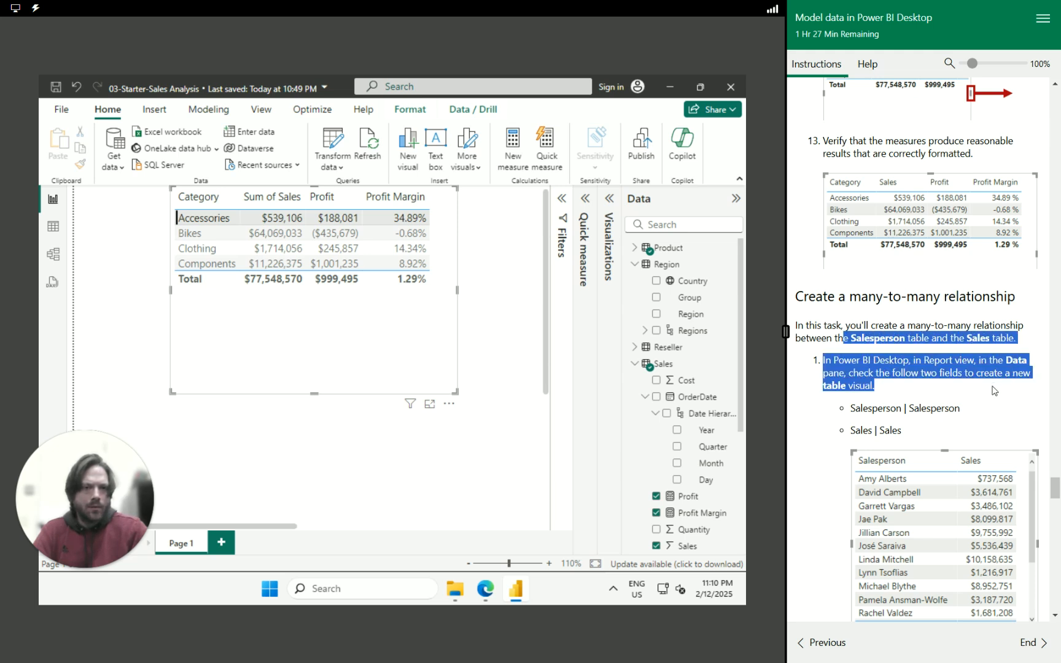
{"action": "left_click", "coordinate": [905, 398]}
{"action": "left_click", "coordinate": [300, 396]}
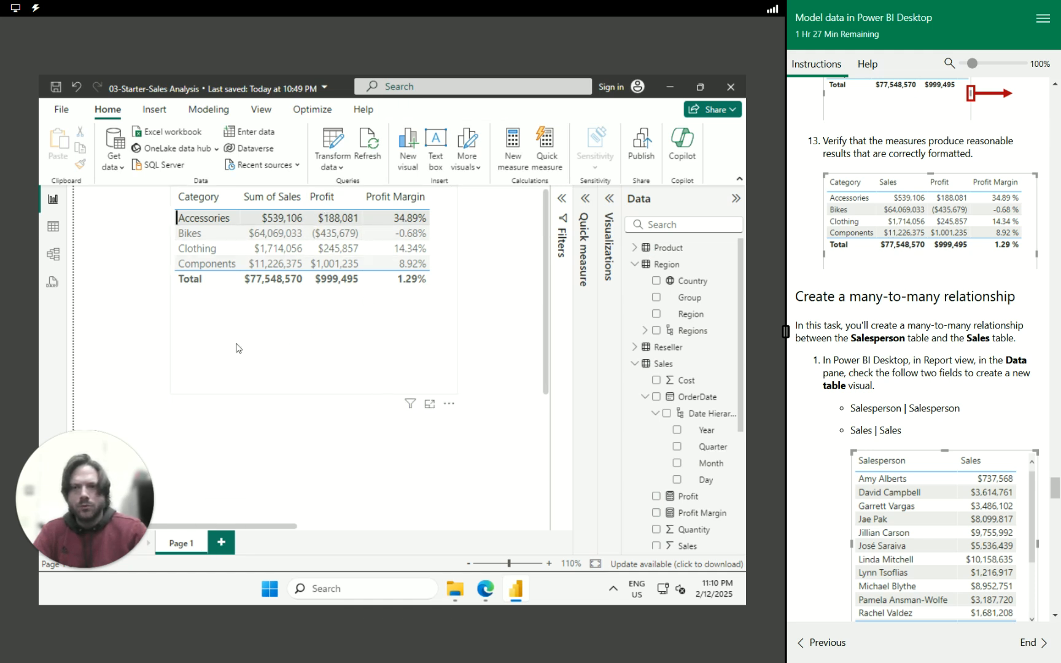
{"action": "left_click_drag", "start_coordinate": [293, 293], "coordinate": [198, 300]}
{"action": "left_click", "coordinate": [410, 229]}
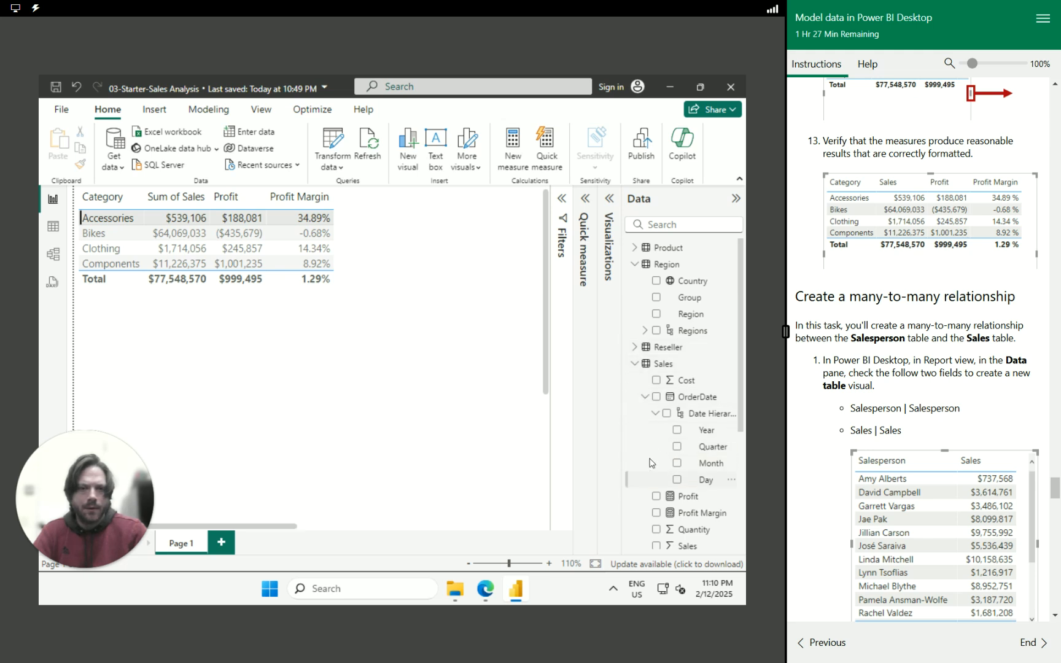
Create a new table visual with the Salesperson field from the Salesperson table and the Sales field from the Sales table.
{"action": "scroll", "coordinate": [651, 420], "scroll_direction": "down", "scroll_amount": 3}
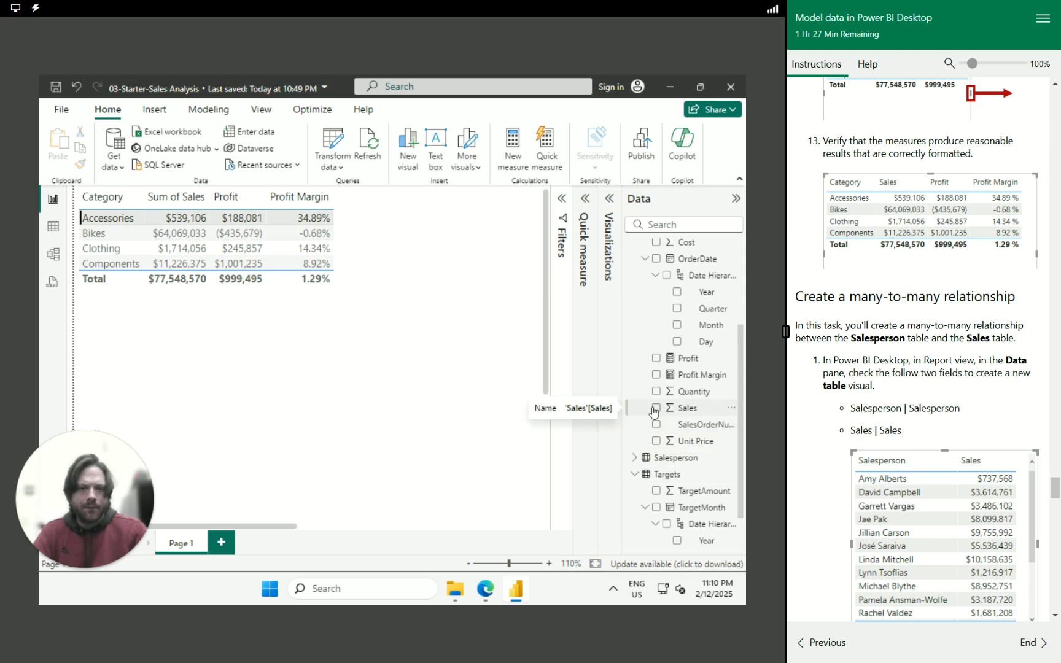
{"action": "left_click", "coordinate": [637, 461]}
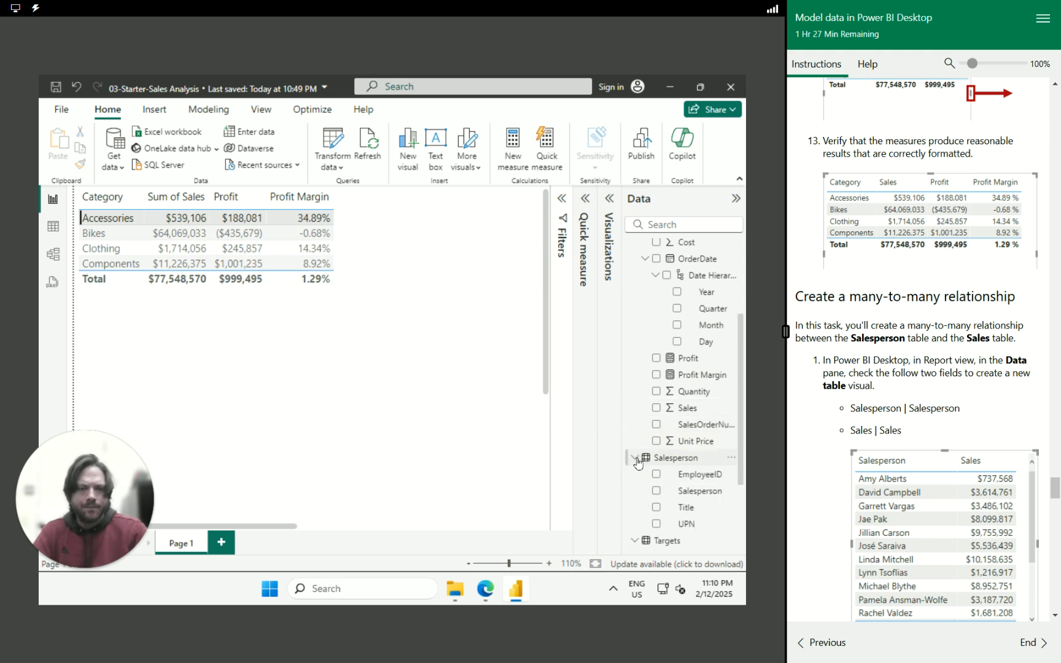
{"action": "left_click", "coordinate": [656, 491]}
{"action": "left_click", "coordinate": [656, 408]}
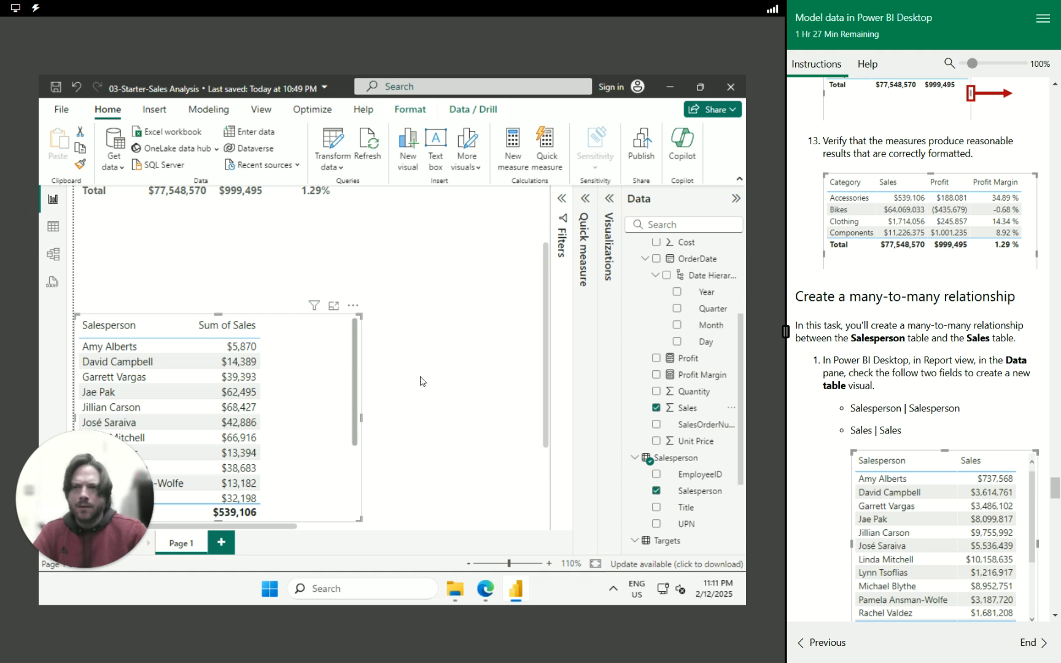
{"action": "left_click", "coordinate": [440, 381]}
Clear the Accessories row selection in the category table so it stops filtering the salesperson table.
{"action": "scroll", "coordinate": [365, 345], "scroll_direction": "up", "scroll_amount": 3}
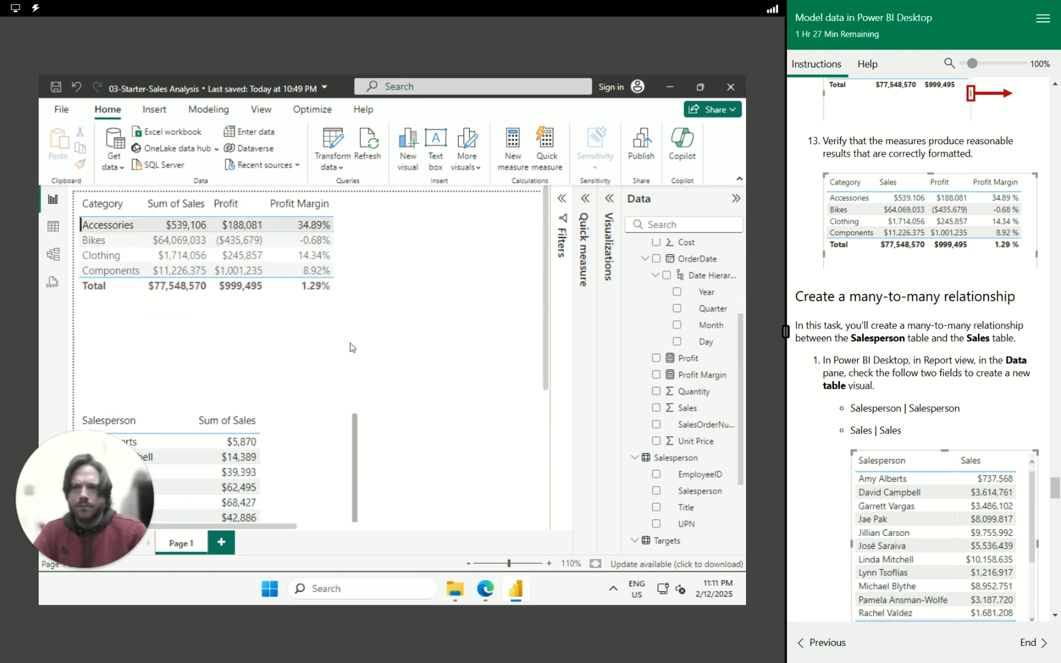
{"action": "left_click", "coordinate": [274, 223]}
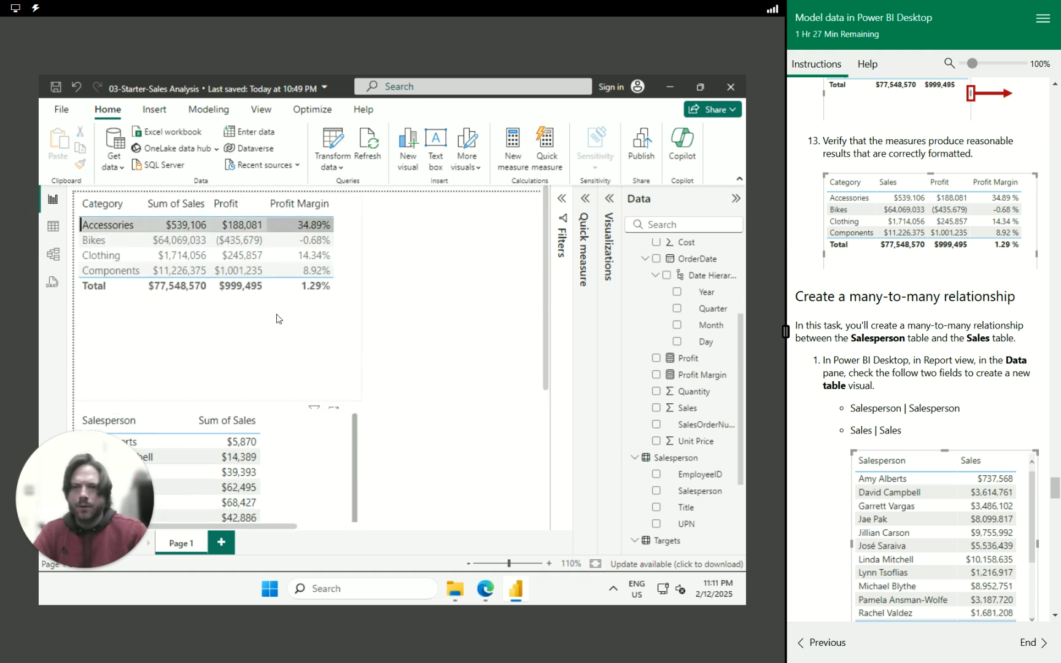
{"action": "left_click", "coordinate": [192, 322]}
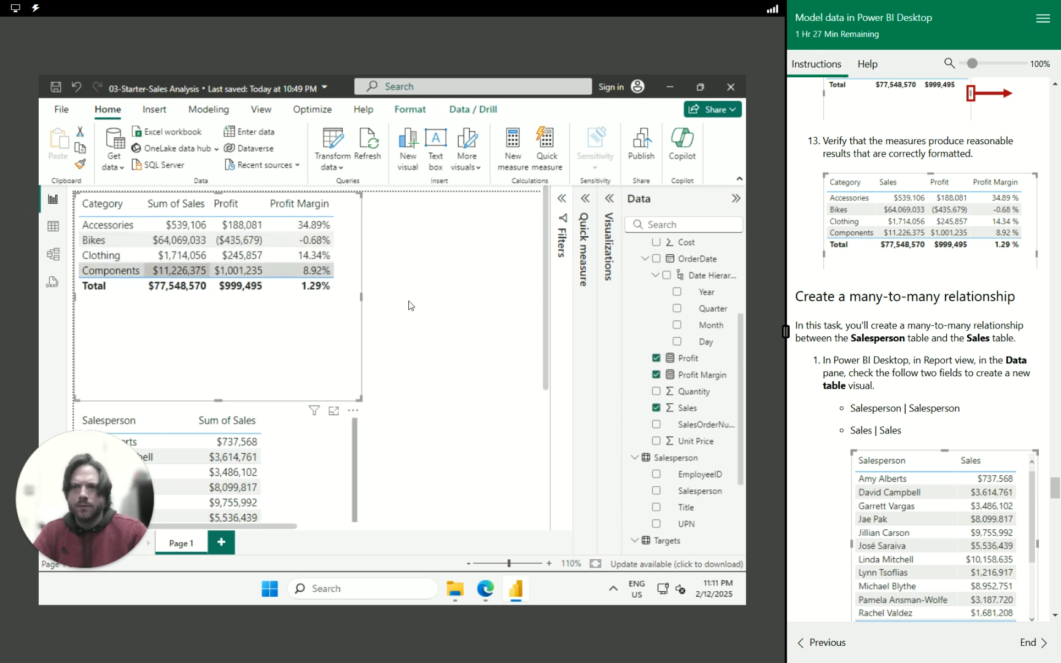
{"action": "scroll", "coordinate": [480, 410], "scroll_direction": "down", "scroll_amount": 3}
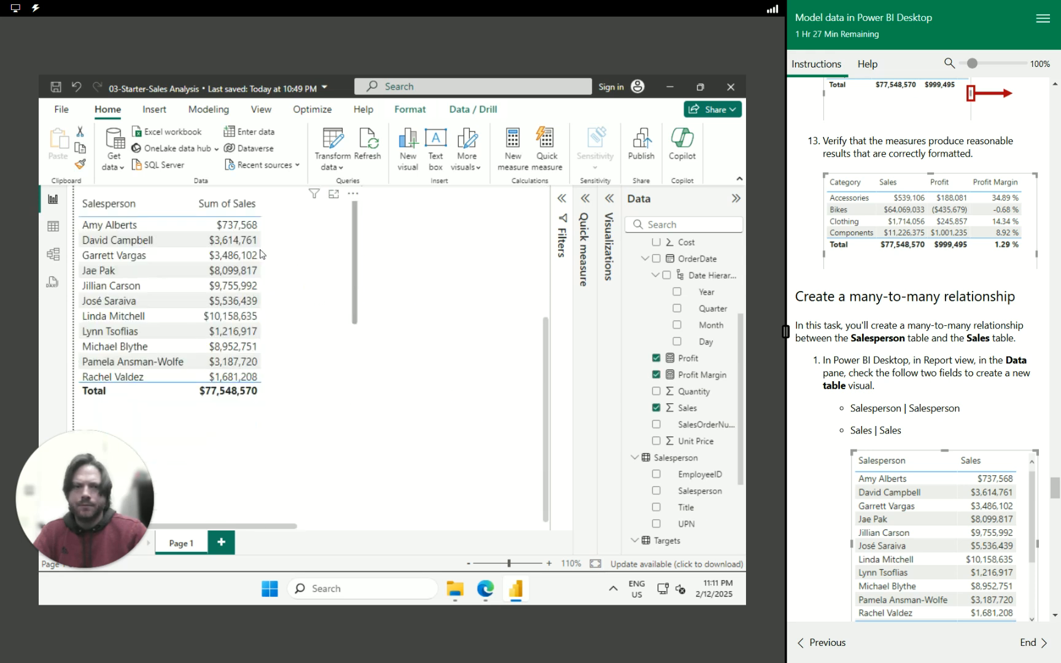
Read the lab's relationship instructions, switch to Model view, and collapse the Properties and Data panes around the diagram.
{"action": "scroll", "coordinate": [840, 520], "scroll_direction": "down", "scroll_amount": 10}
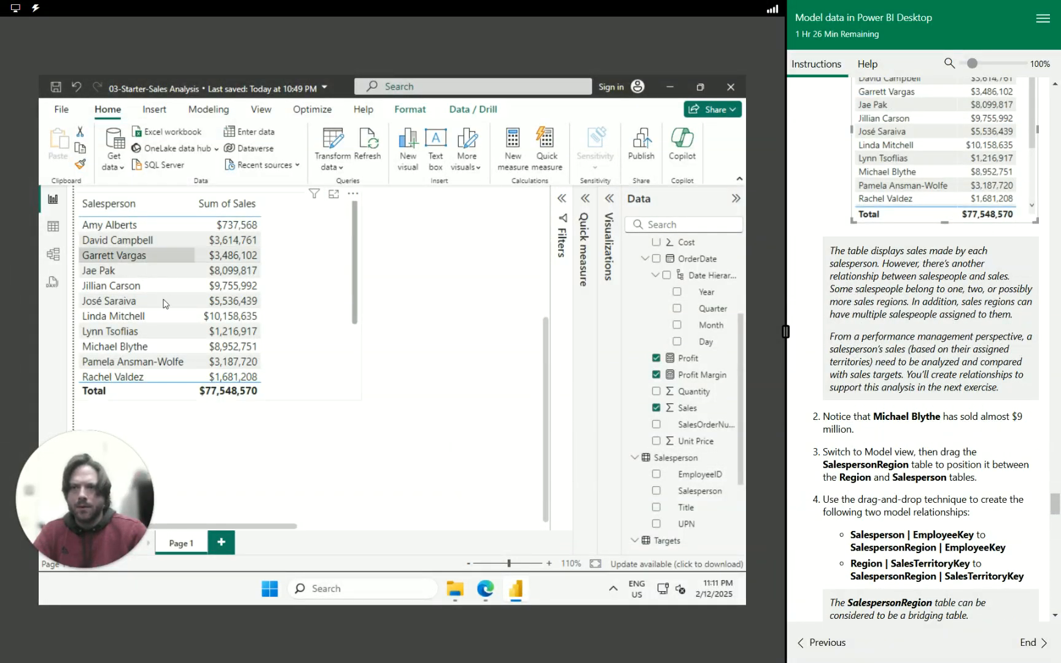
{"action": "scroll", "coordinate": [167, 325], "scroll_direction": "down", "scroll_amount": 2}
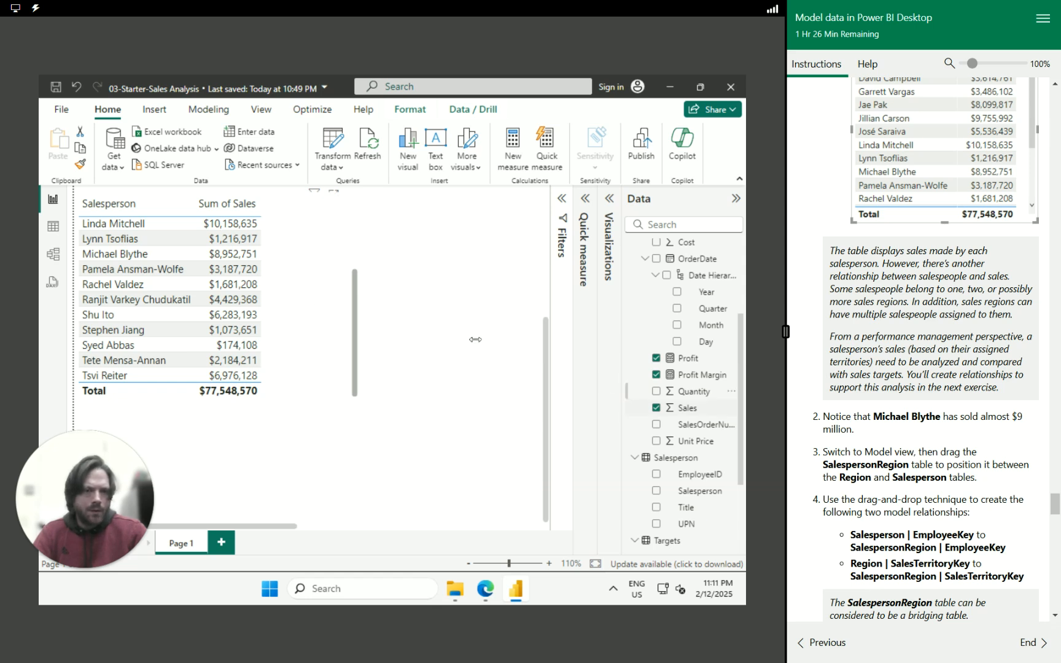
{"action": "left_click", "coordinate": [53, 226]}
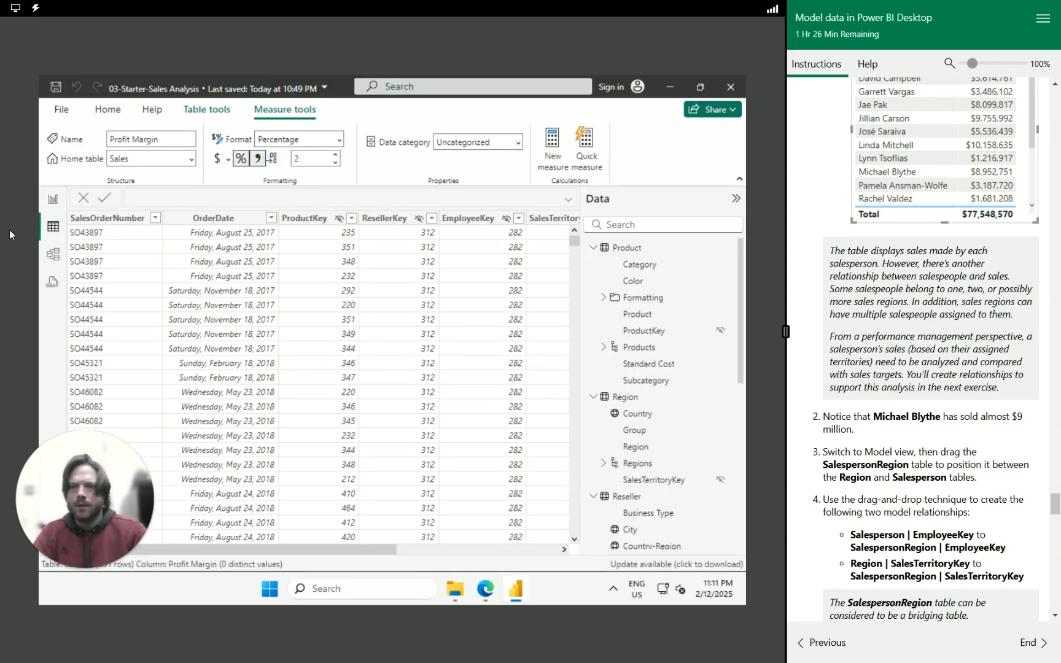
{"action": "left_click", "coordinate": [53, 253]}
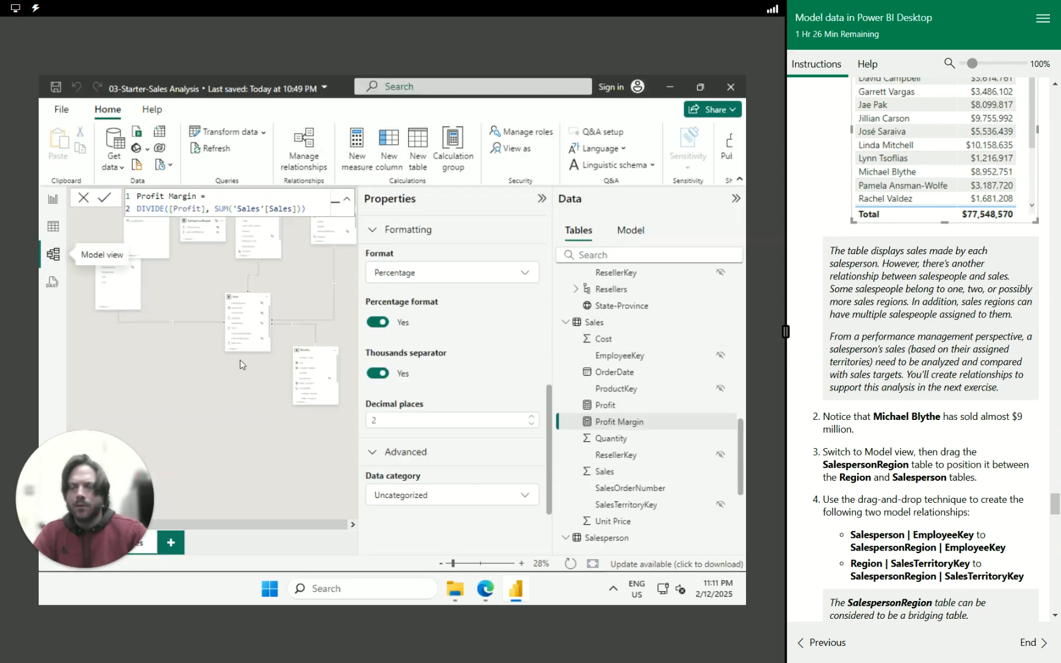
{"action": "left_click", "coordinate": [541, 199]}
{"action": "left_click", "coordinate": [736, 198]}
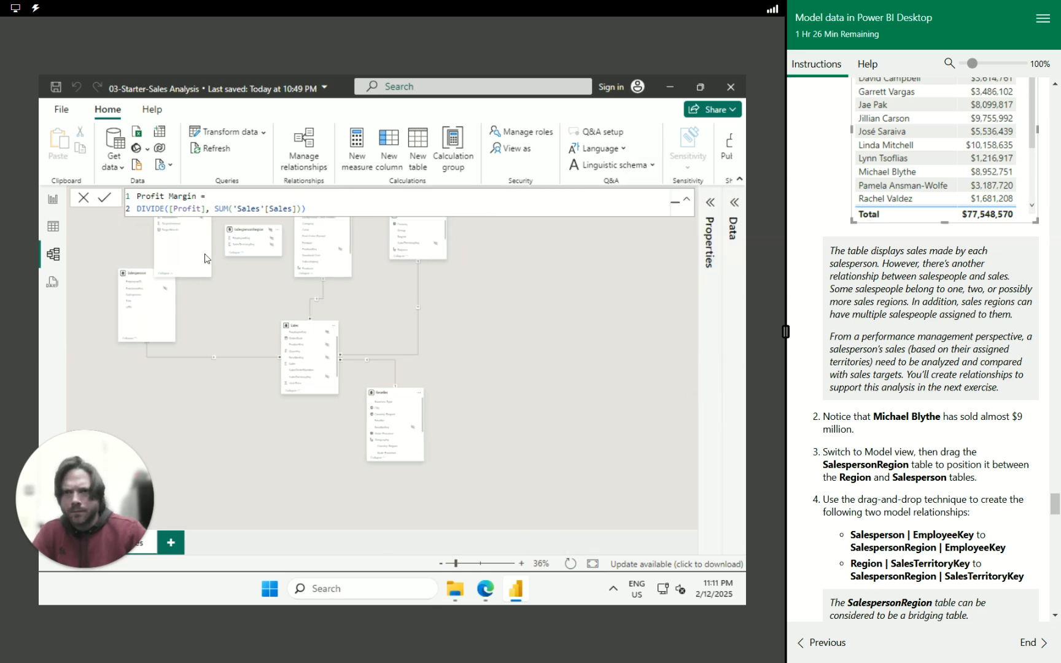
{"action": "scroll", "coordinate": [205, 258], "scroll_direction": "up", "scroll_amount": 5}
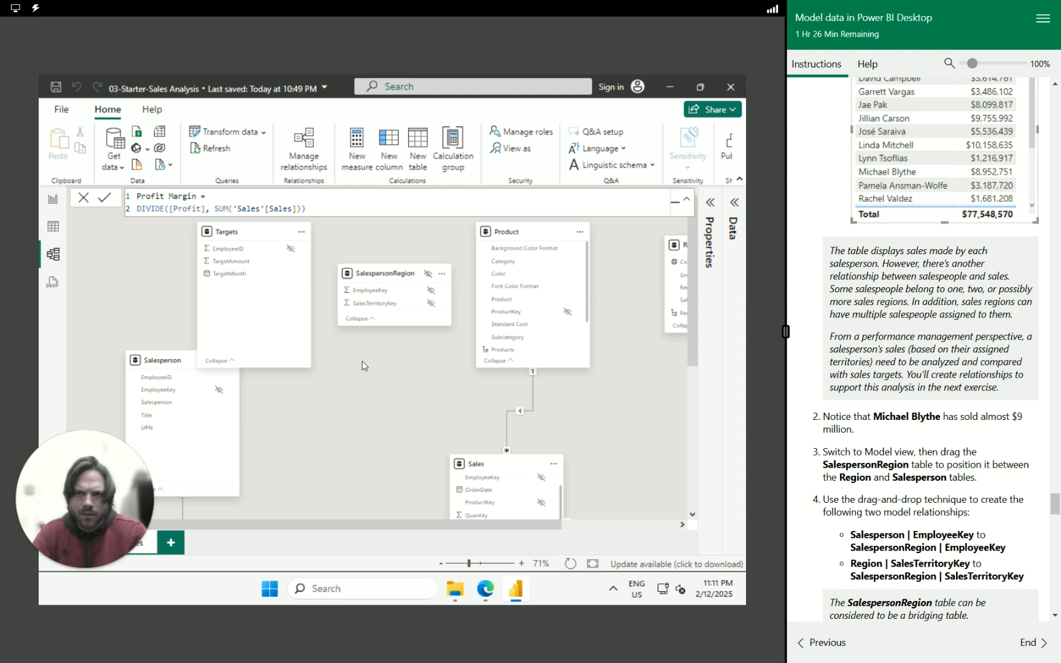
Reposition the SalespersonRegion table beside the Salesperson table and the Region table above it, between Targets and Product.
{"action": "scroll", "coordinate": [370, 372], "scroll_direction": "down", "scroll_amount": 2}
{"action": "scroll", "coordinate": [370, 372], "scroll_direction": "up", "scroll_amount": 2}
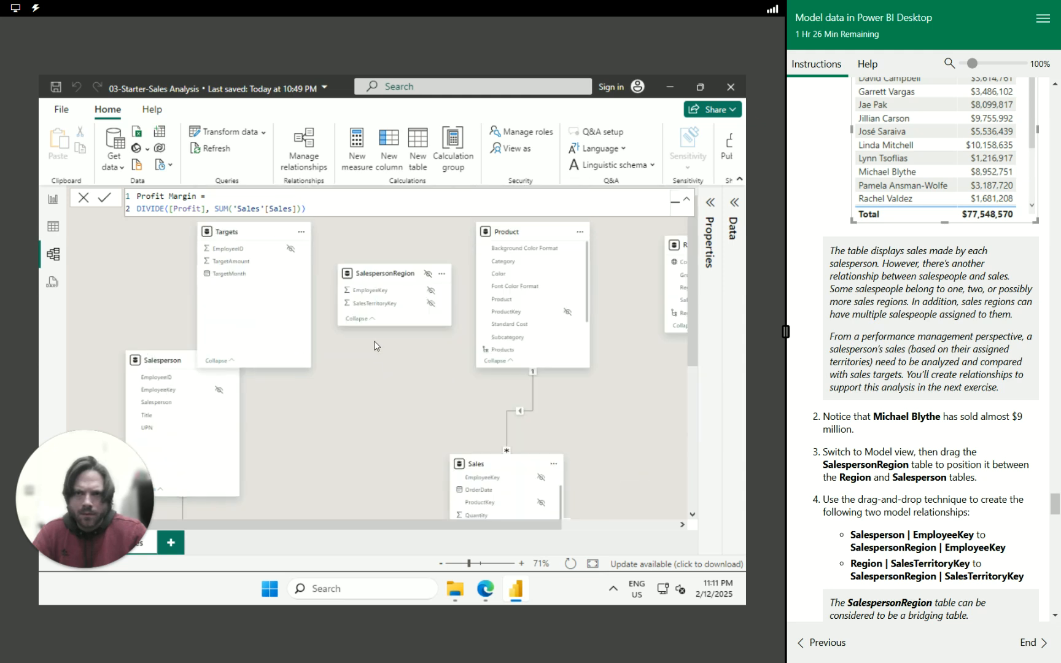
{"action": "left_click_drag", "start_coordinate": [395, 279], "coordinate": [347, 422]}
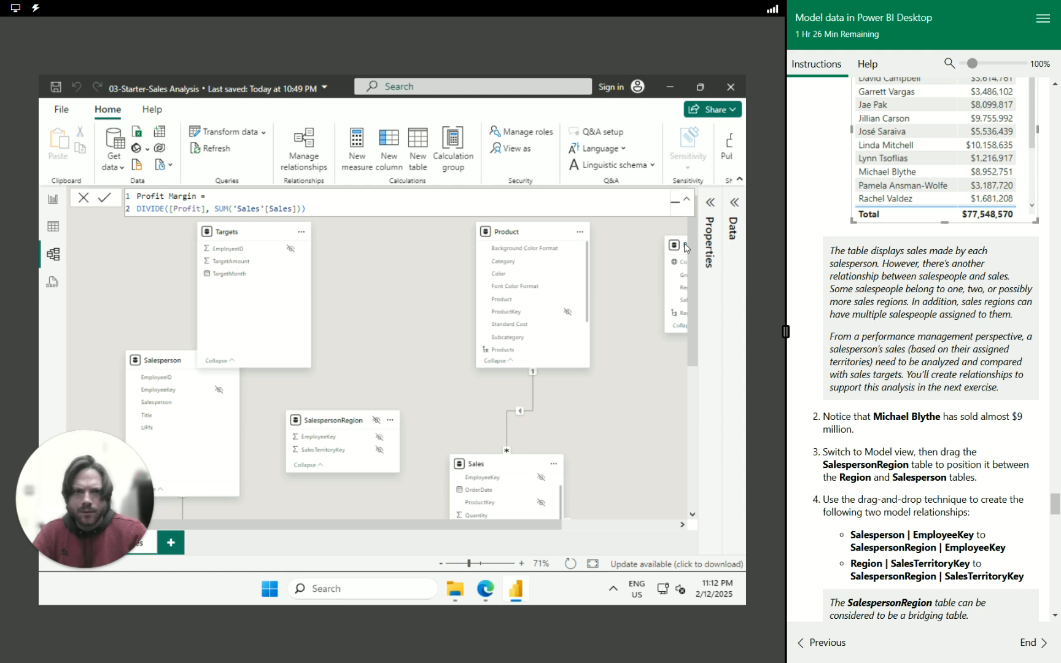
{"action": "left_click_drag", "start_coordinate": [686, 248], "coordinate": [359, 272]}
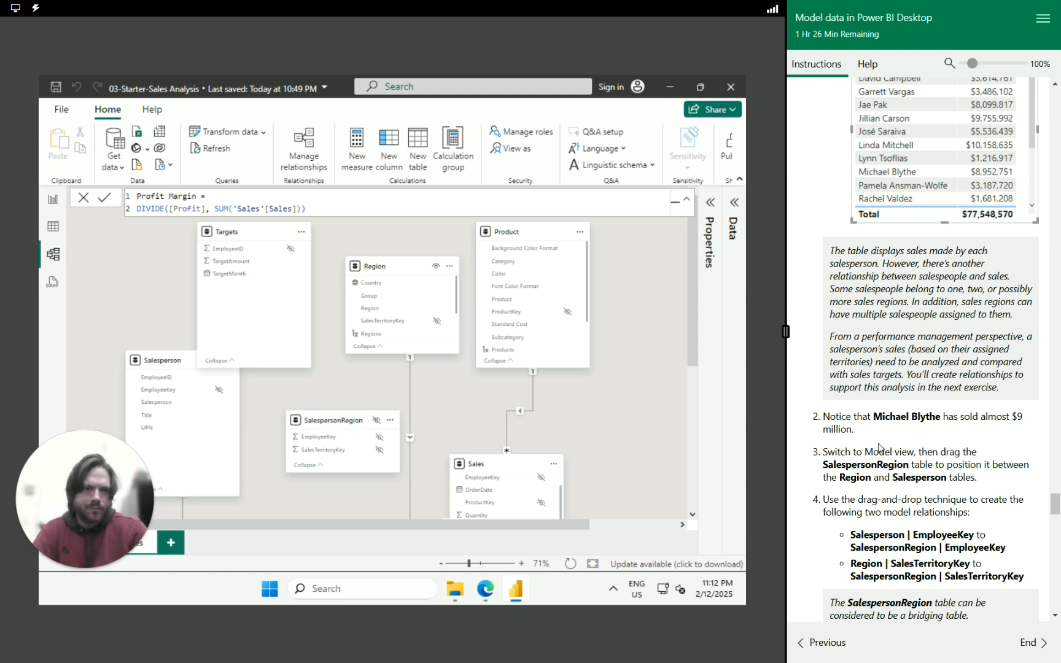
Create a one-to-many relationship from Salesperson EmployeeKey to SalespersonRegion EmployeeKey, keeping the single cross-filter direction.
{"action": "scroll", "coordinate": [881, 483], "scroll_direction": "down", "scroll_amount": 1}
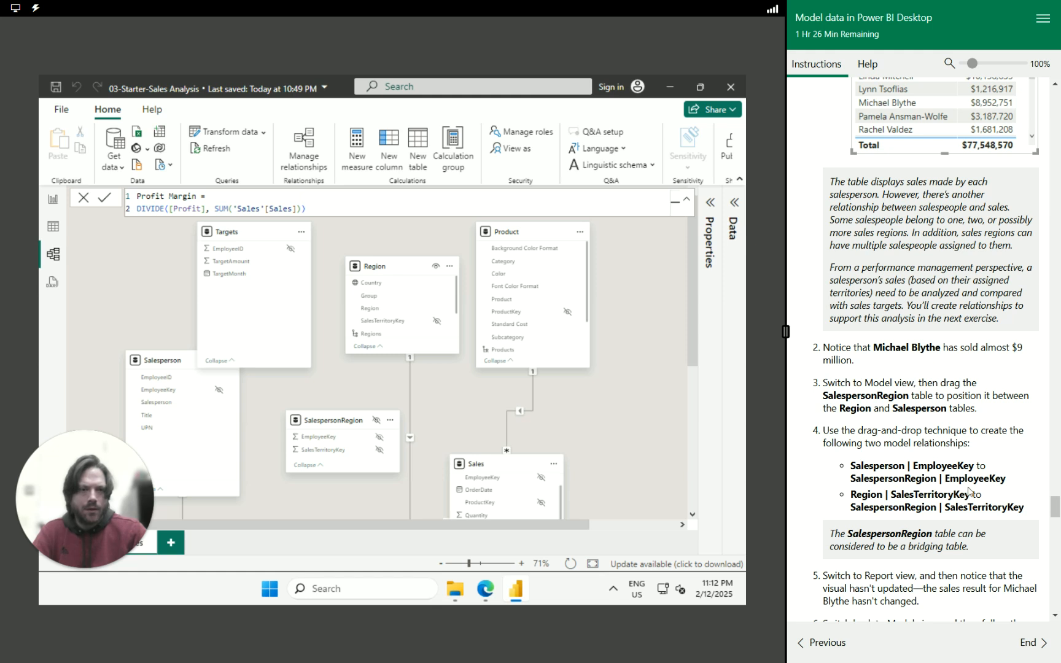
{"action": "left_click", "coordinate": [734, 202]}
{"action": "scroll", "coordinate": [638, 375], "scroll_direction": "down", "scroll_amount": 5}
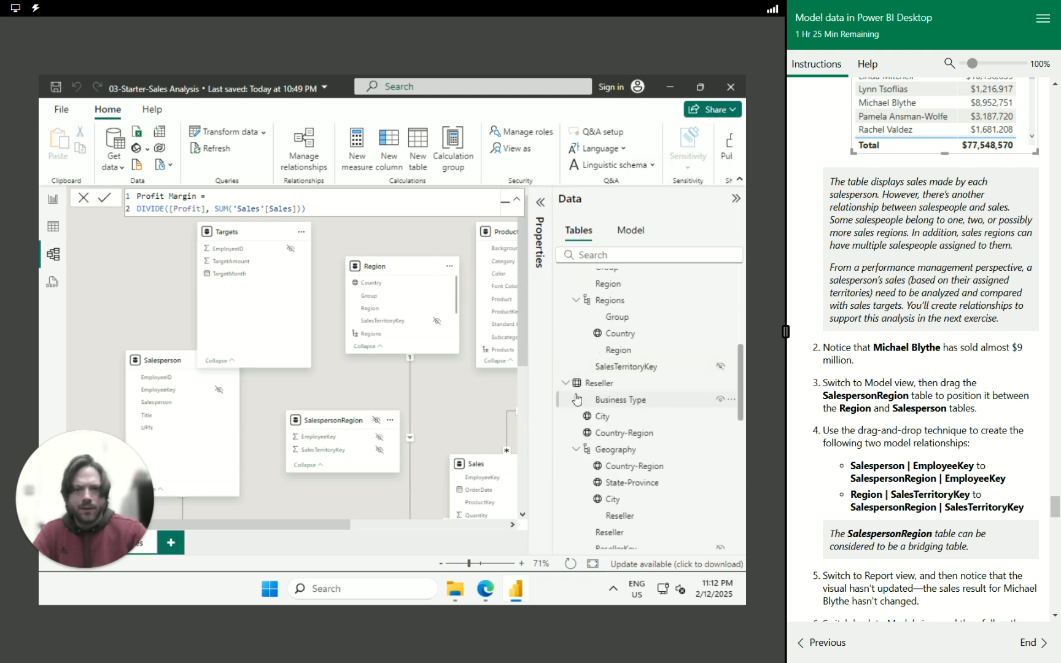
{"action": "scroll", "coordinate": [560, 409], "scroll_direction": "down", "scroll_amount": 10}
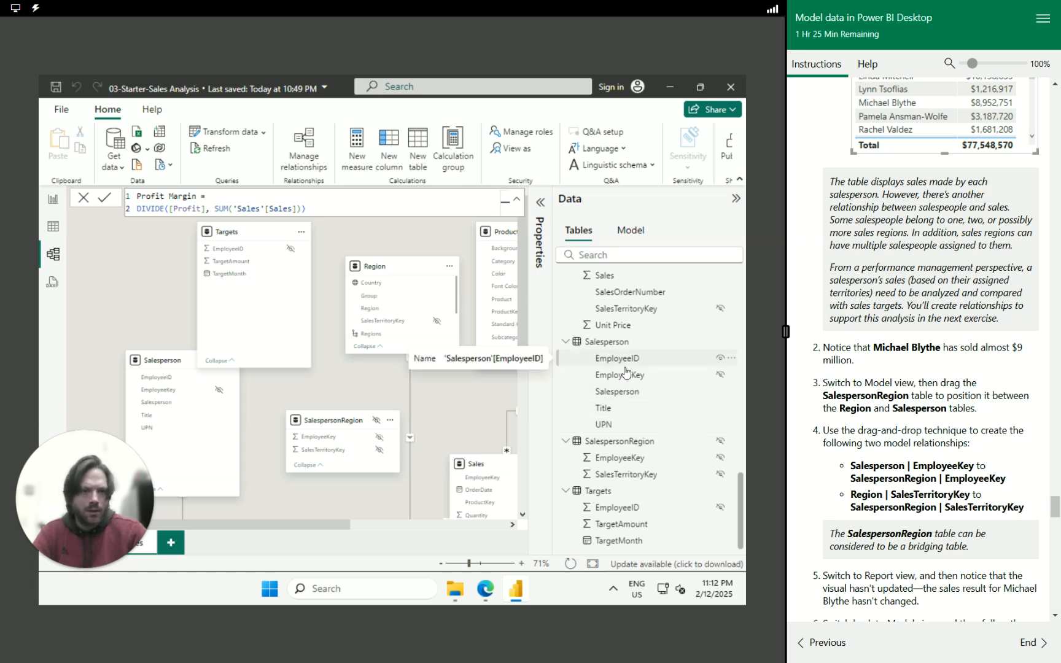
{"action": "left_click_drag", "start_coordinate": [635, 381], "coordinate": [630, 465]}
{"action": "scroll", "coordinate": [866, 420], "scroll_direction": "down", "scroll_amount": 3}
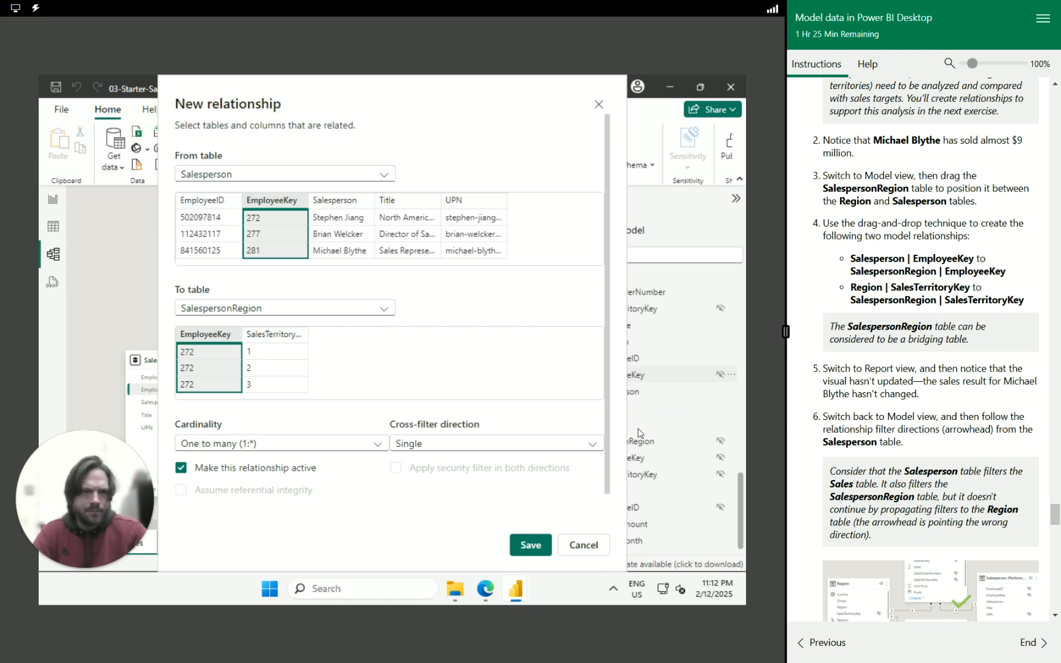
{"action": "left_click", "coordinate": [542, 547]}
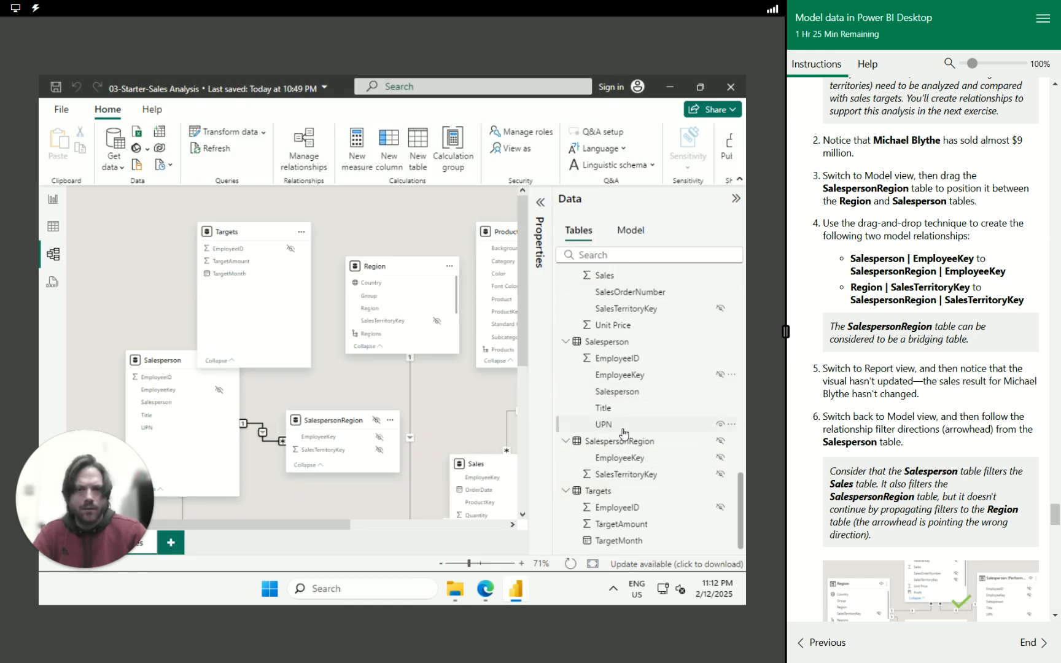
Collapse the Reseller, Sales and Salesperson field lists and create a one-to-many relationship from Region SalesTerritoryKey to SalespersonRegion SalesTerritoryKey.
{"action": "scroll", "coordinate": [624, 433], "scroll_direction": "up", "scroll_amount": 3}
{"action": "scroll", "coordinate": [624, 433], "scroll_direction": "up", "scroll_amount": 10}
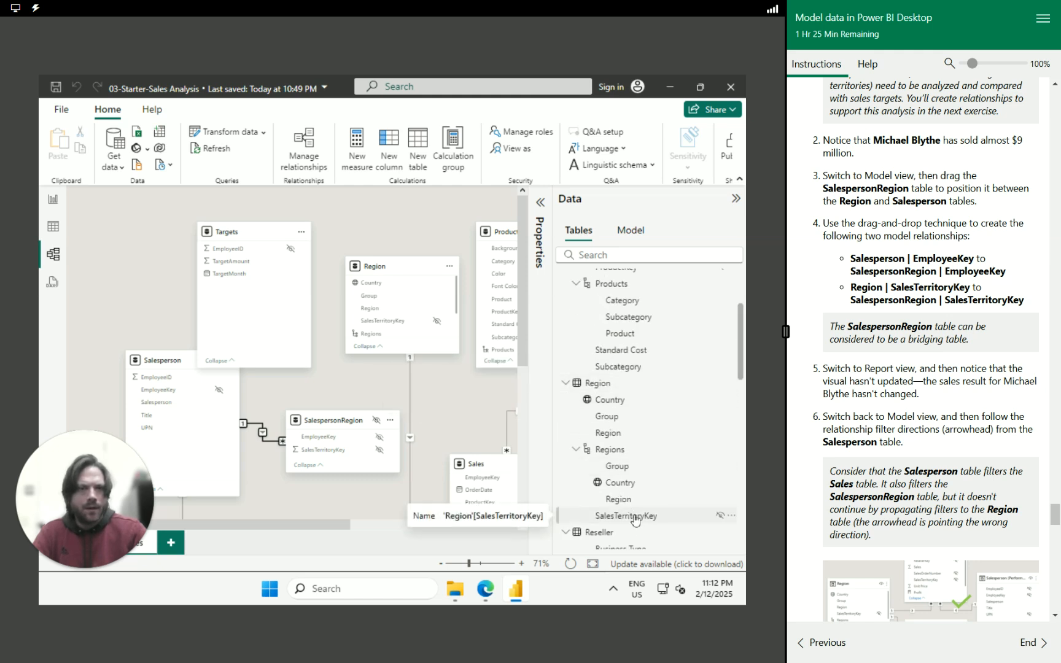
{"action": "scroll", "coordinate": [636, 521], "scroll_direction": "down", "scroll_amount": 3}
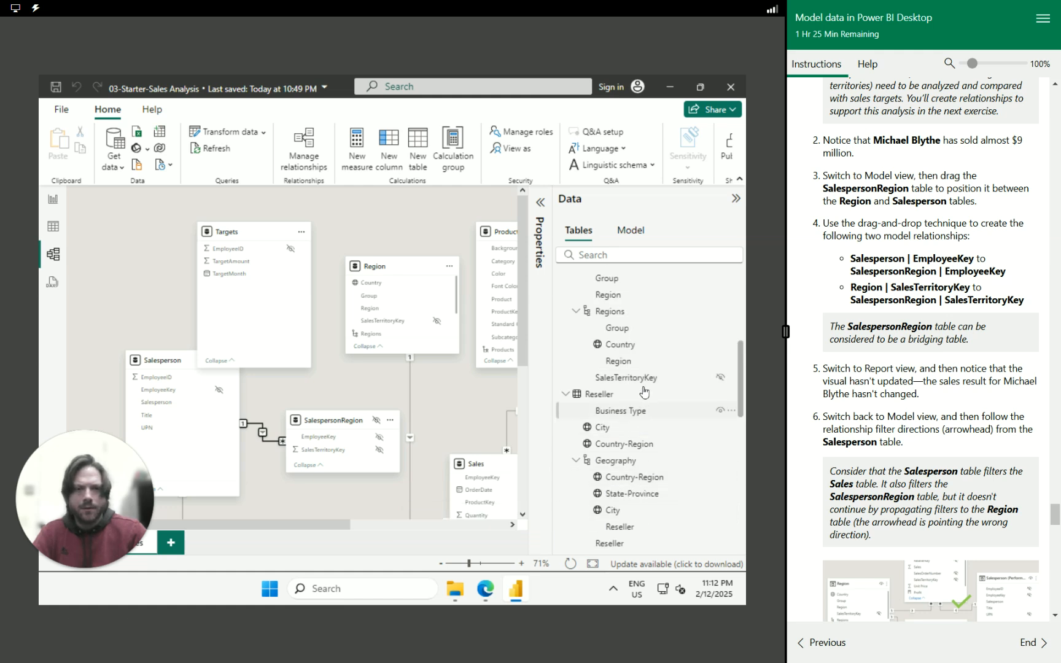
{"action": "left_click", "coordinate": [565, 393]}
{"action": "left_click", "coordinate": [564, 411]}
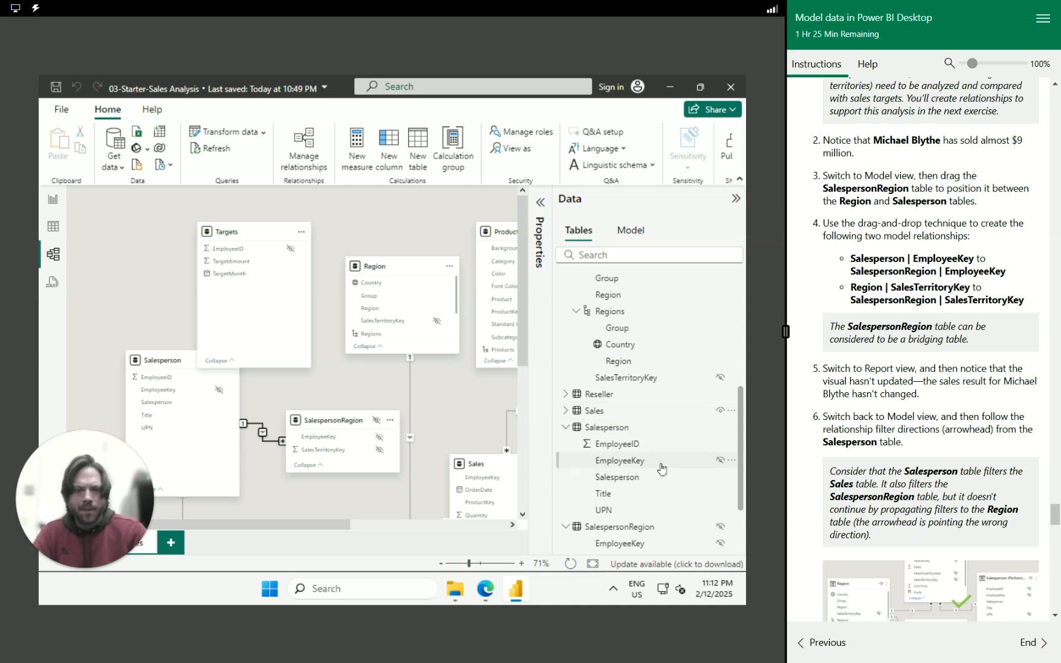
{"action": "left_click", "coordinate": [563, 428]}
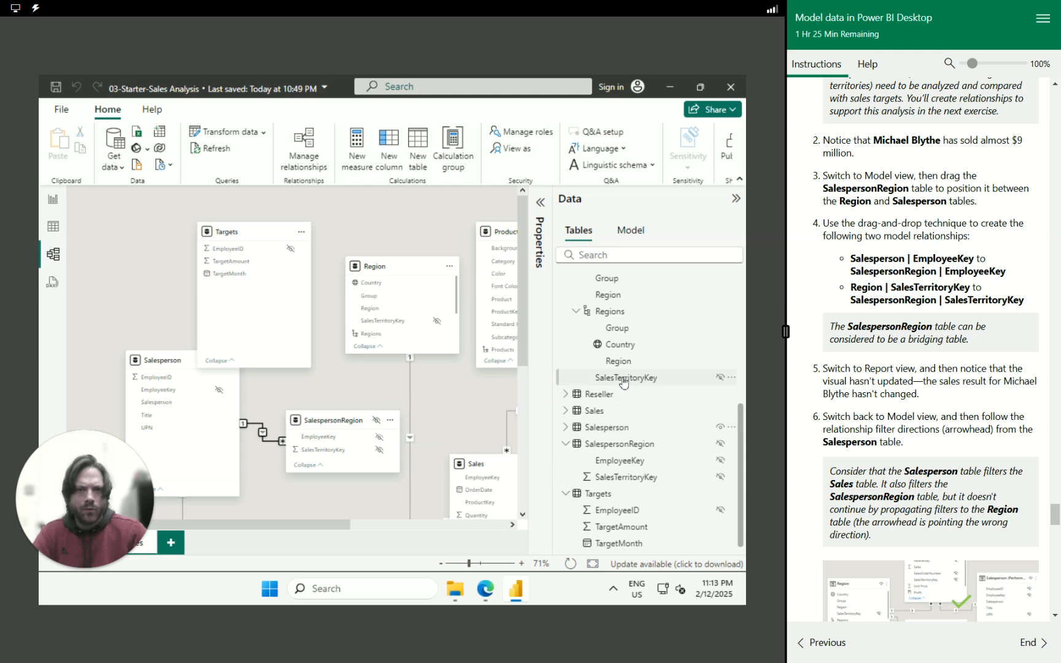
{"action": "left_click_drag", "start_coordinate": [623, 382], "coordinate": [635, 479]}
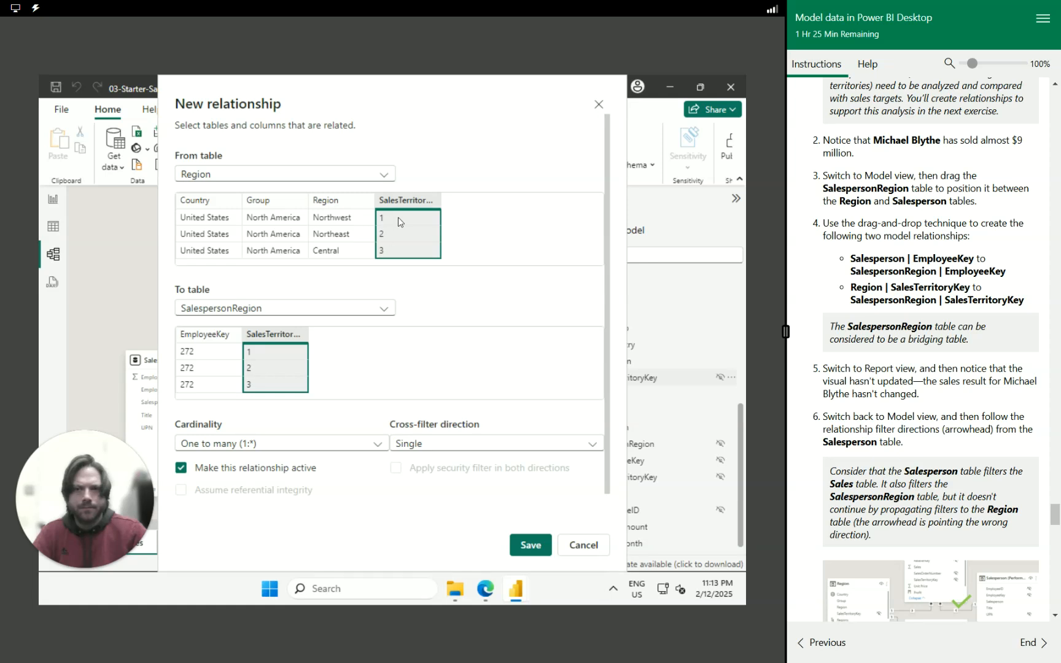
{"action": "left_click", "coordinate": [529, 545]}
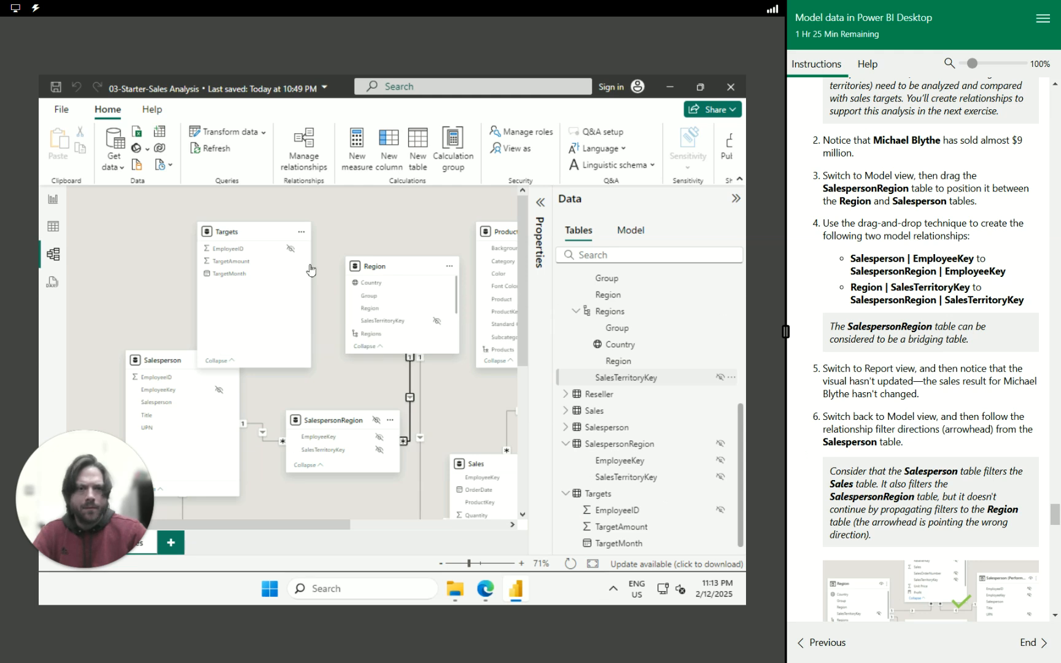
Check the salesperson sales values in Report view, then follow the filter directions from the Salesperson table in Model view.
{"action": "left_click", "coordinate": [53, 204]}
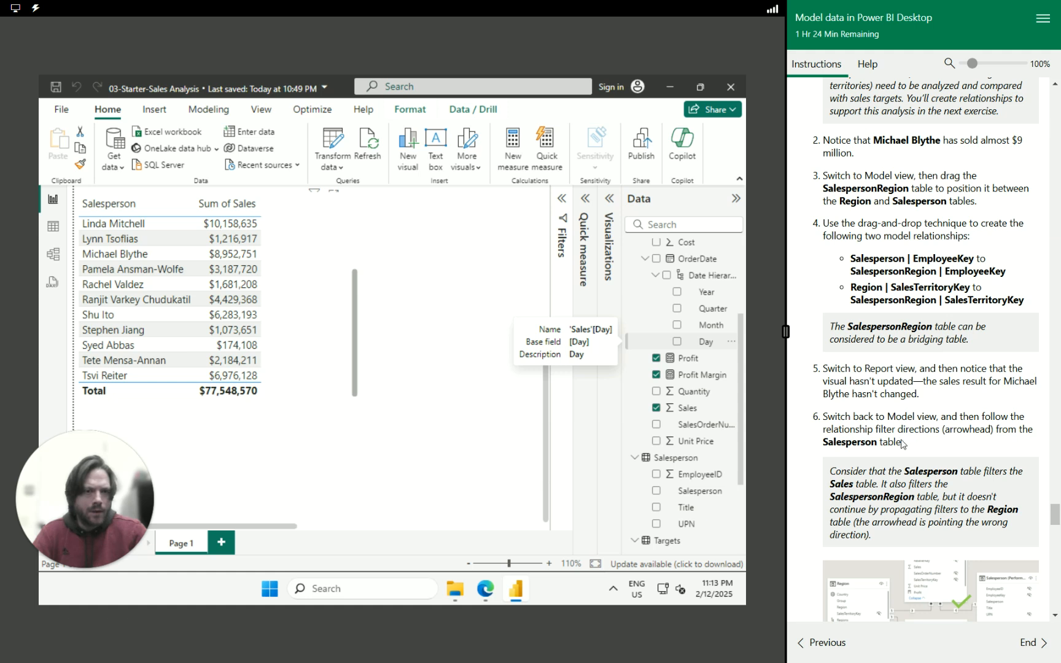
{"action": "left_click_drag", "start_coordinate": [904, 444], "coordinate": [828, 416]}
{"action": "scroll", "coordinate": [934, 454], "scroll_direction": "down", "scroll_amount": 3}
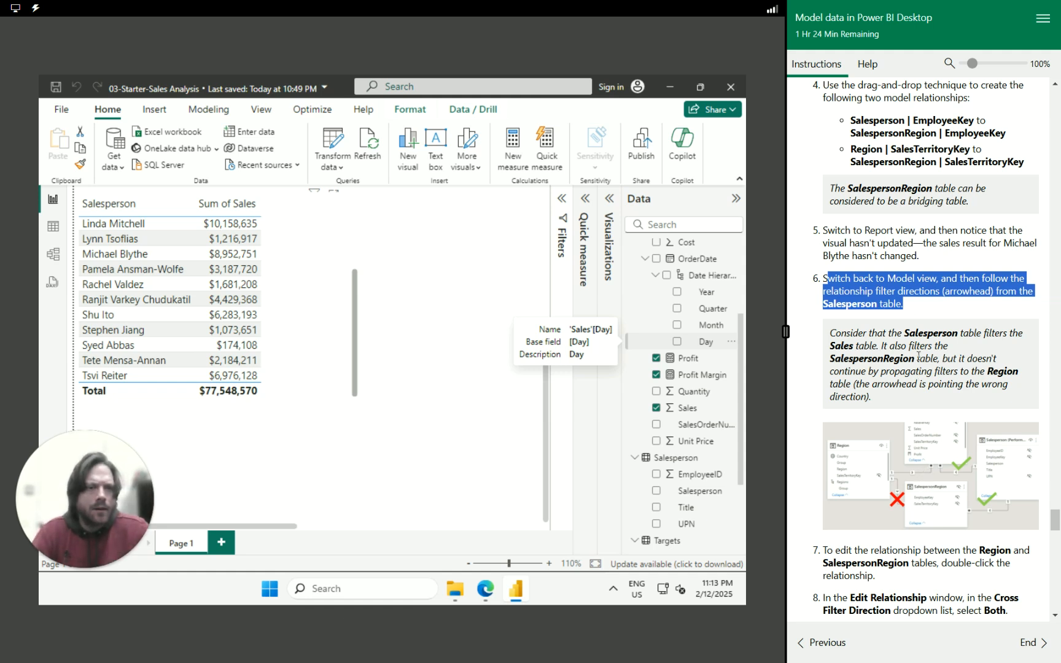
{"action": "left_click", "coordinate": [53, 256]}
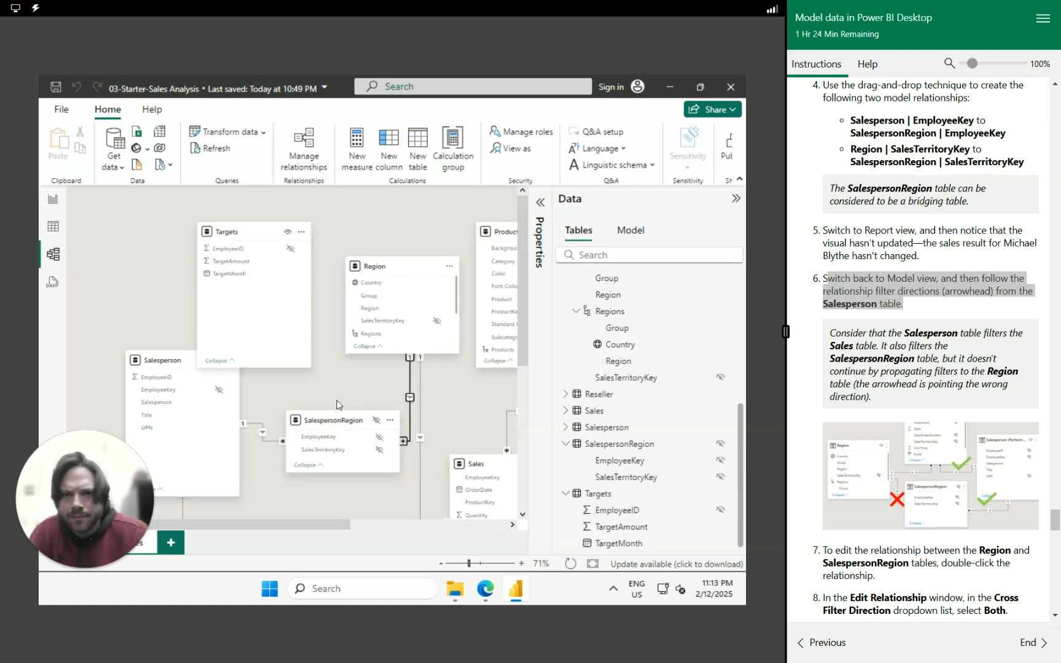
{"action": "scroll", "coordinate": [271, 443], "scroll_direction": "down", "scroll_amount": 2}
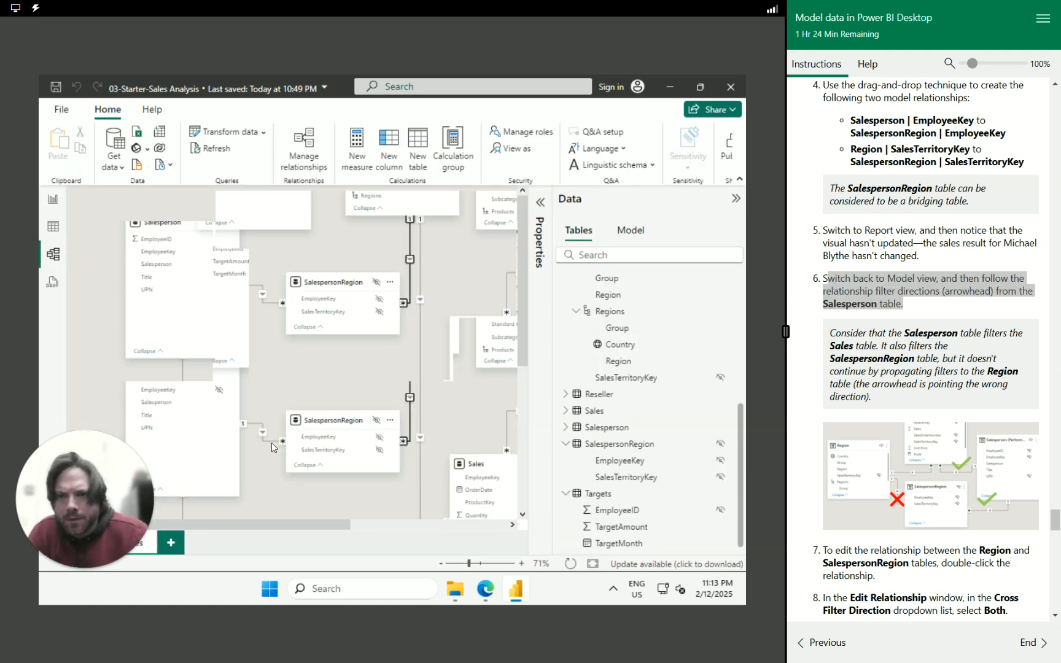
{"action": "scroll", "coordinate": [274, 438], "scroll_direction": "up", "scroll_amount": 2}
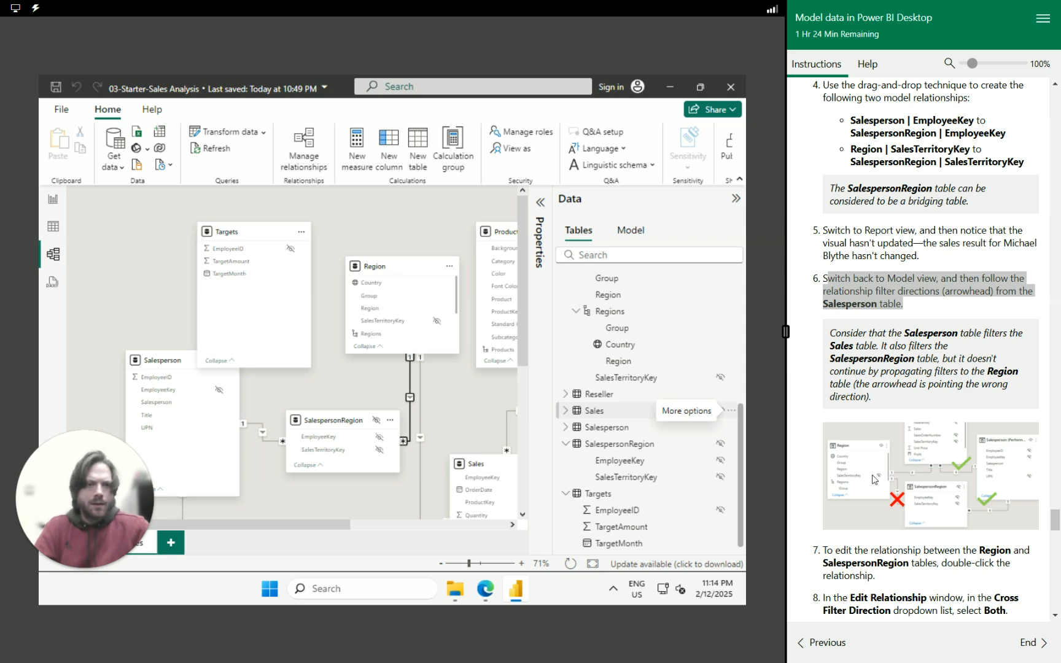
Set the cross-filter direction of the relationship between SalespersonRegion and Region to Both and save it.
{"action": "scroll", "coordinate": [890, 494], "scroll_direction": "down", "scroll_amount": 1}
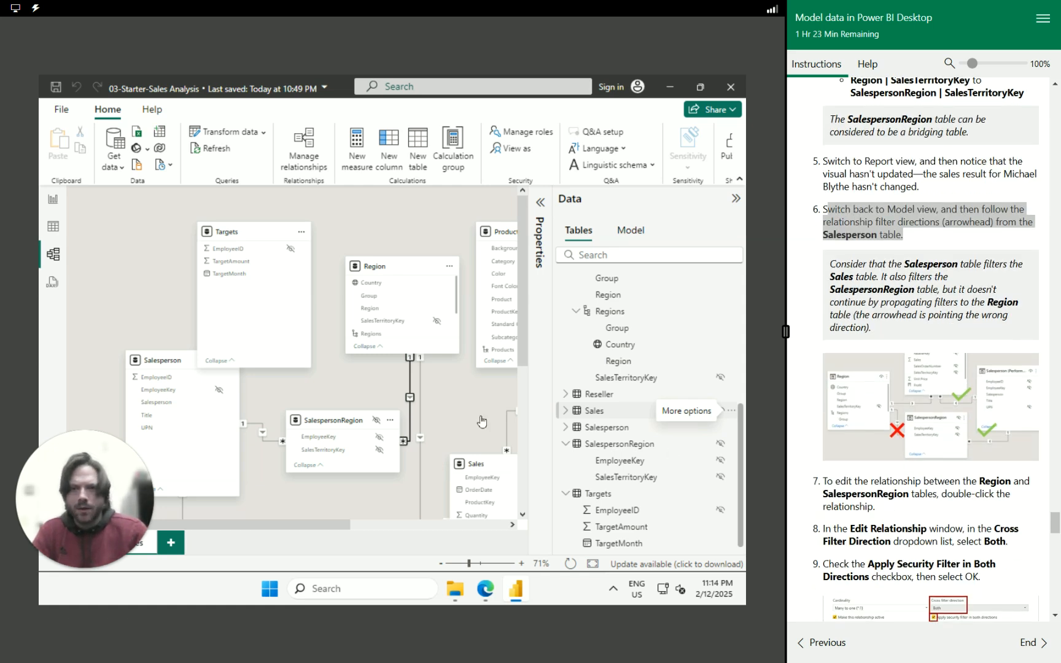
{"action": "double_click", "coordinate": [408, 396]}
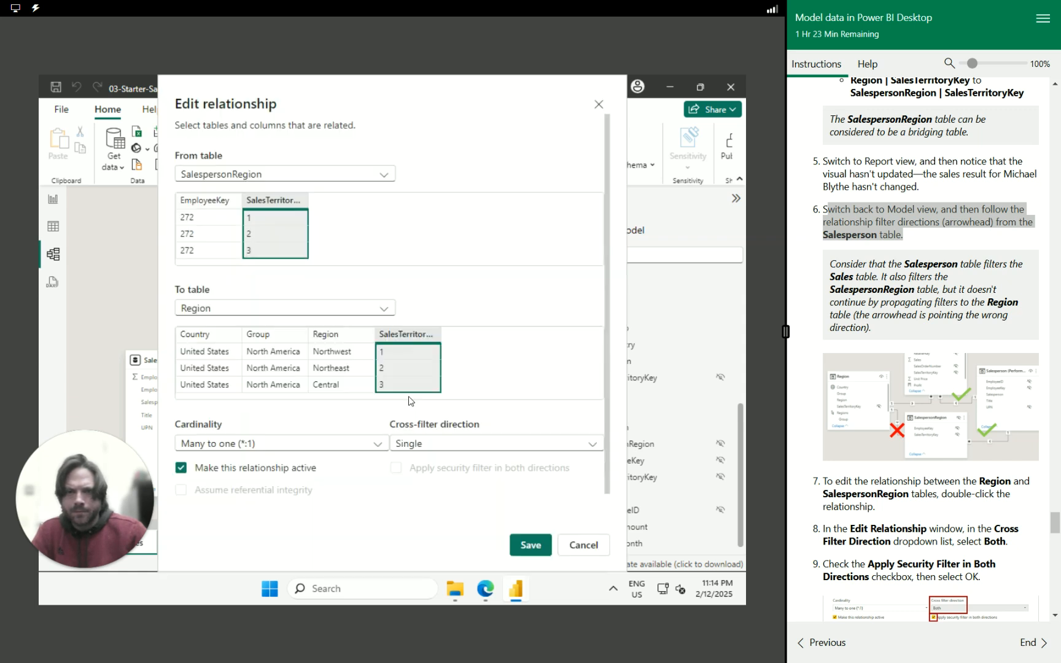
{"action": "scroll", "coordinate": [959, 513], "scroll_direction": "down", "scroll_amount": 1}
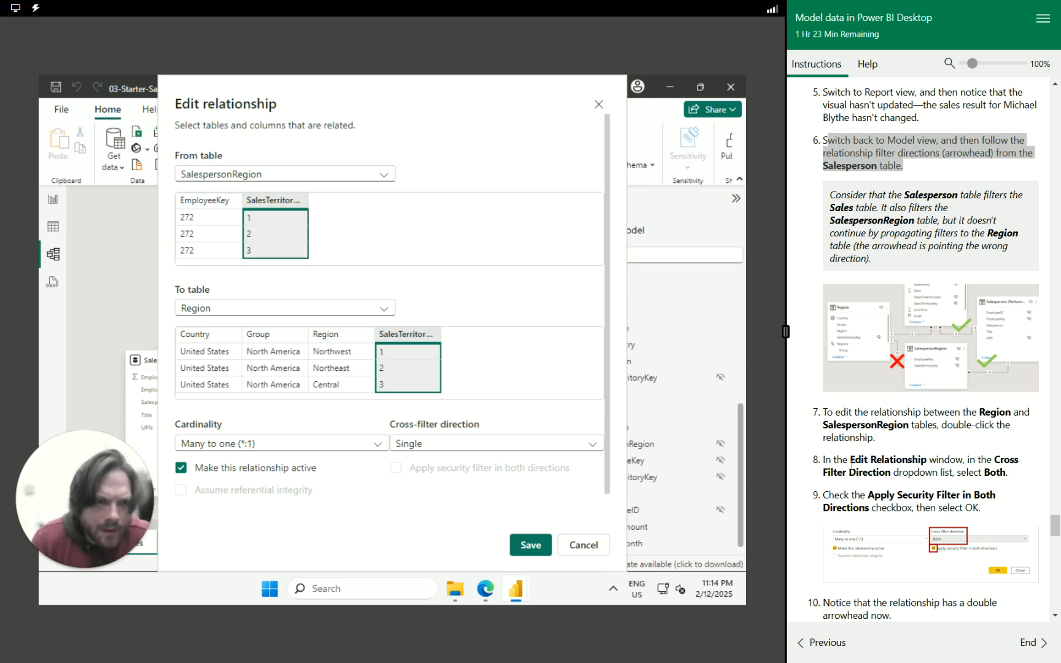
{"action": "left_click", "coordinate": [539, 446]}
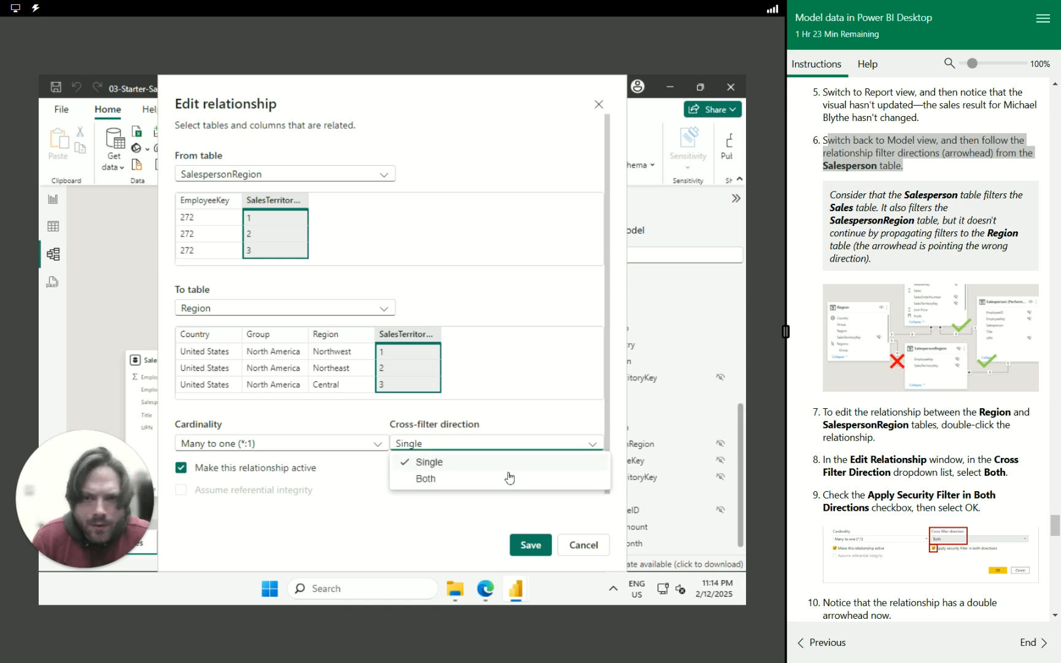
{"action": "left_click", "coordinate": [503, 483]}
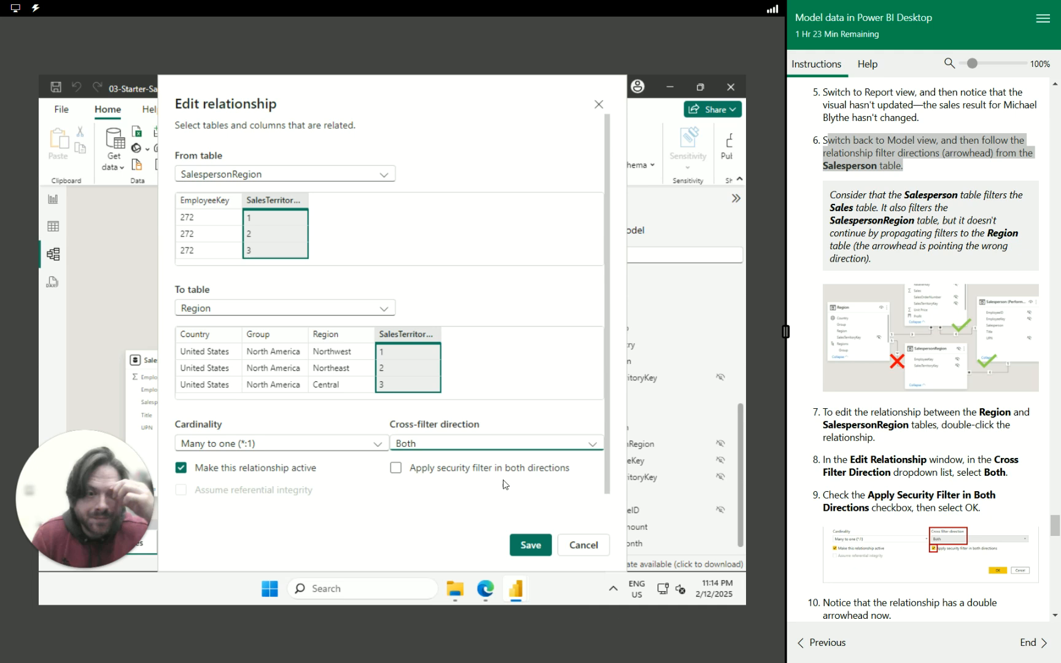
{"action": "scroll", "coordinate": [902, 509], "scroll_direction": "down", "scroll_amount": 3}
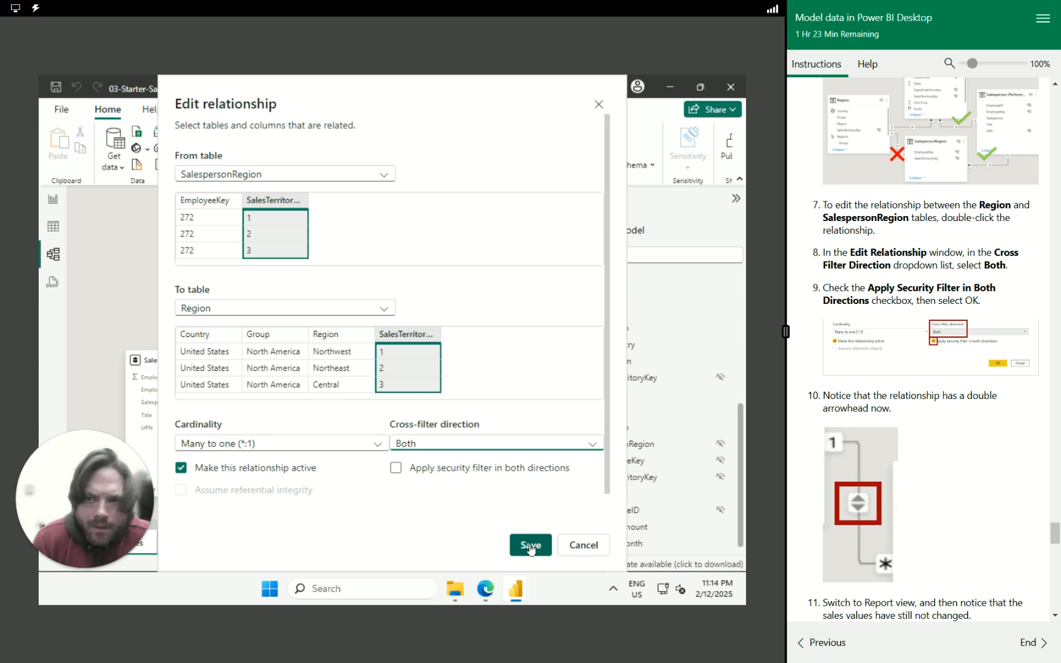
{"action": "left_click", "coordinate": [530, 548]}
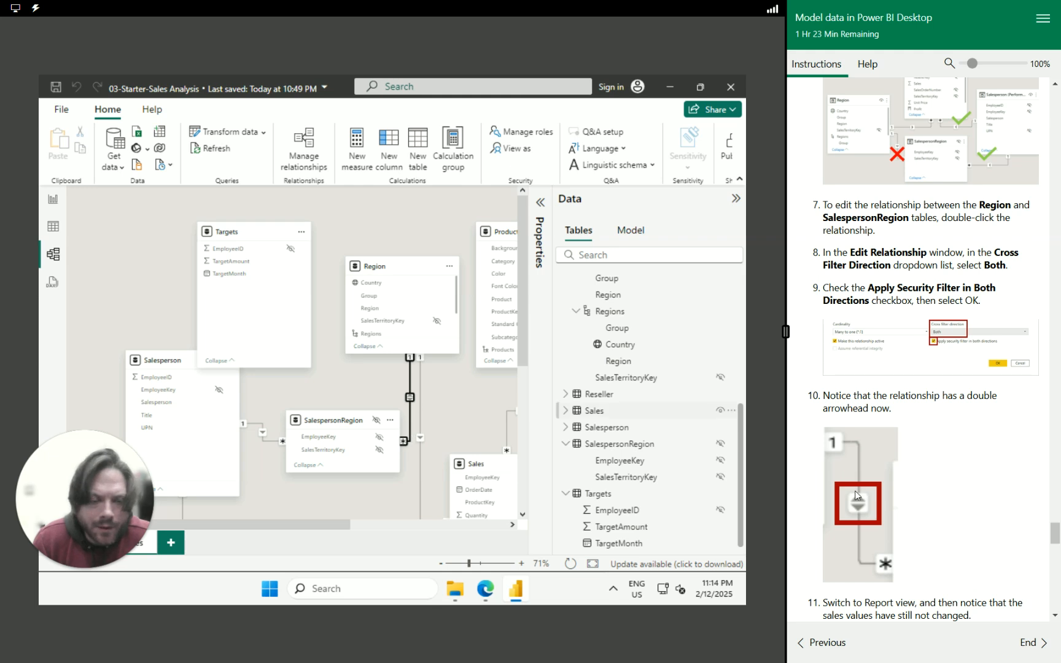
Check the salesperson sales values in Report view and read the lab's notes on ambiguous filter paths and the relationship edit.
{"action": "scroll", "coordinate": [931, 532], "scroll_direction": "down", "scroll_amount": 2}
{"action": "scroll", "coordinate": [932, 532], "scroll_direction": "down", "scroll_amount": 1}
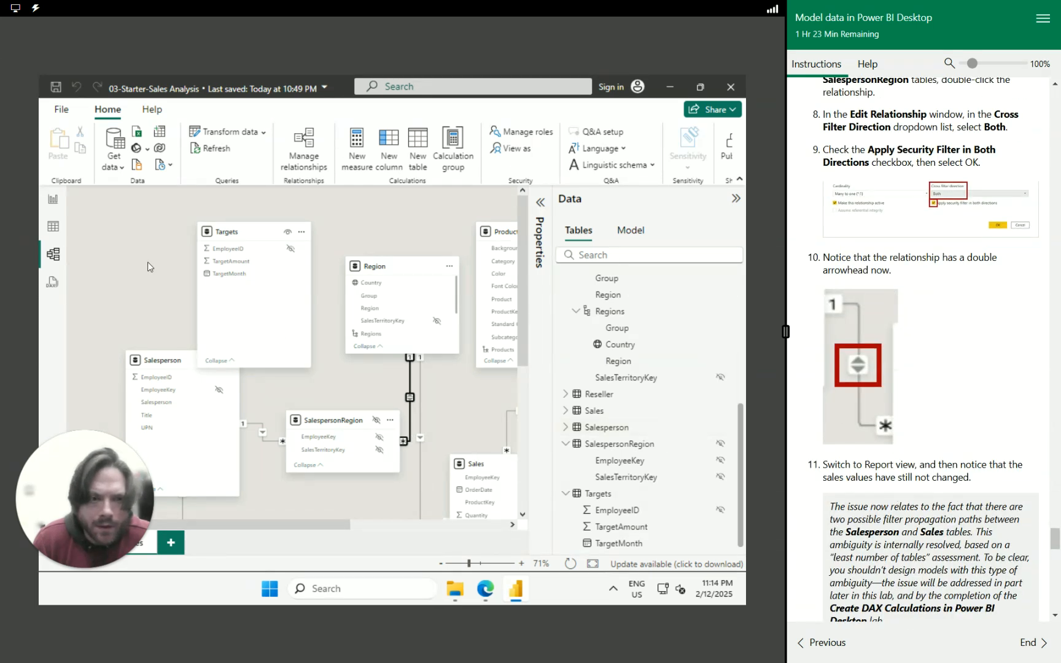
{"action": "left_click", "coordinate": [53, 201]}
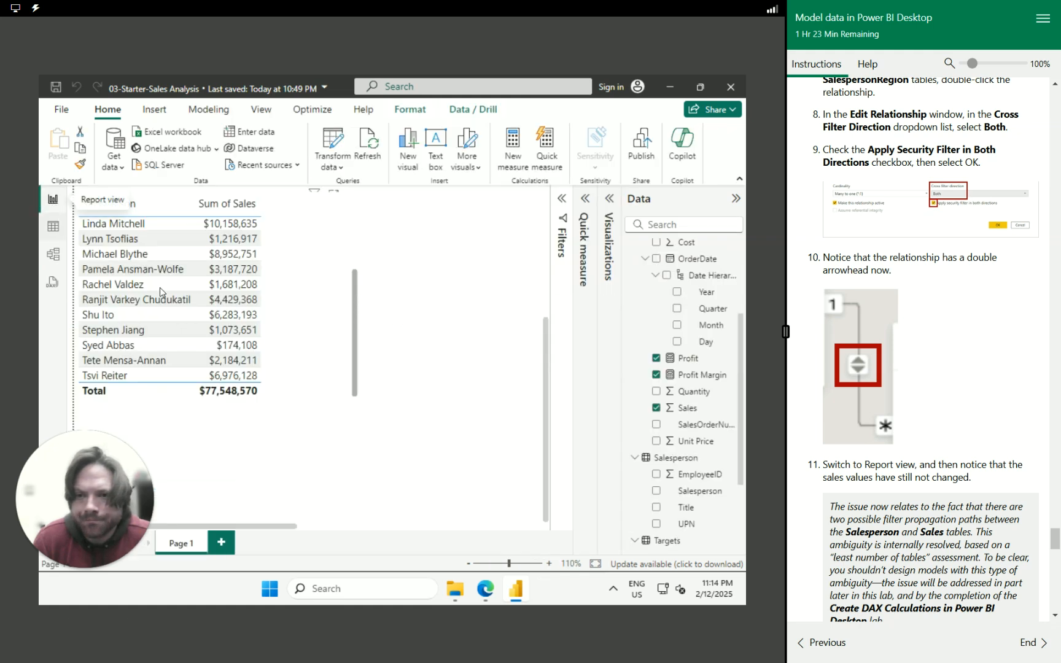
{"action": "scroll", "coordinate": [963, 472], "scroll_direction": "down", "scroll_amount": 5}
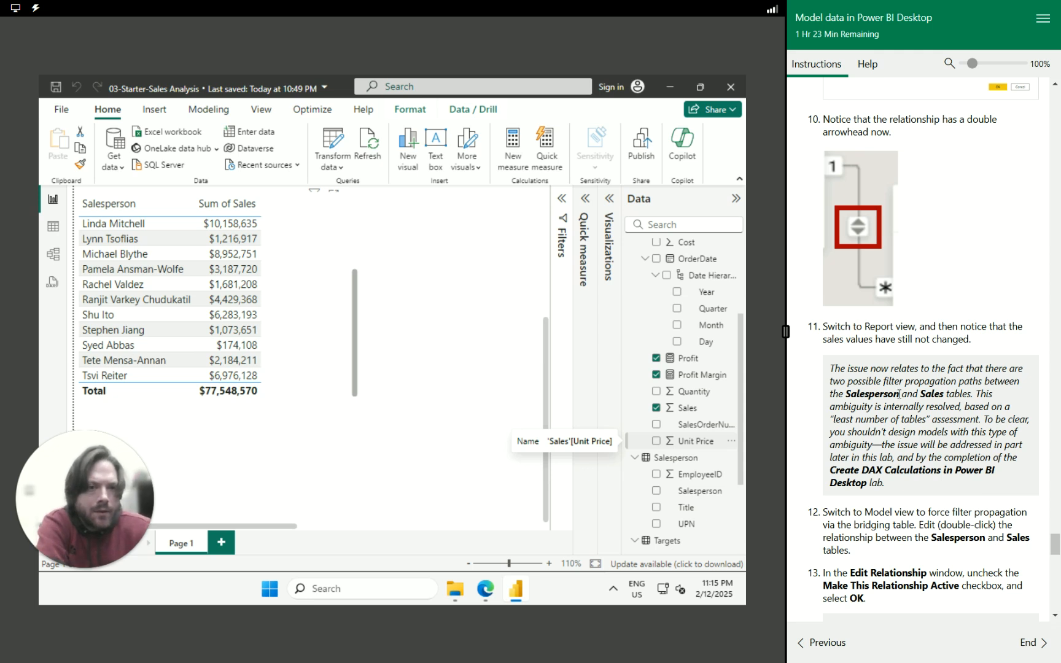
{"action": "left_click_drag", "start_coordinate": [882, 381], "coordinate": [1028, 419]}
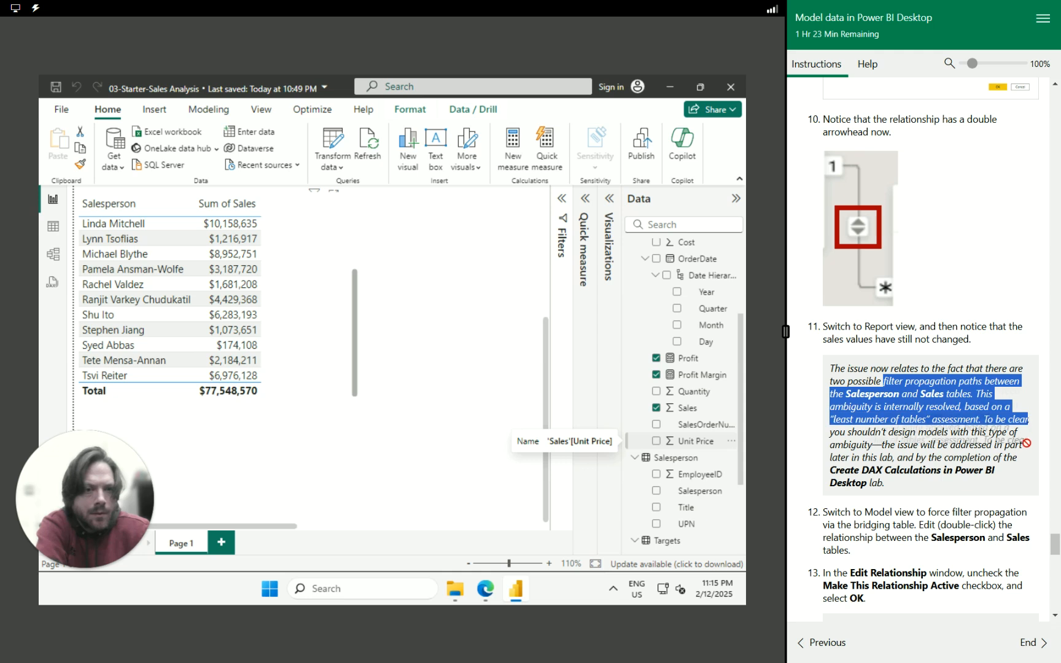
{"action": "left_click_drag", "start_coordinate": [919, 491], "coordinate": [822, 372]}
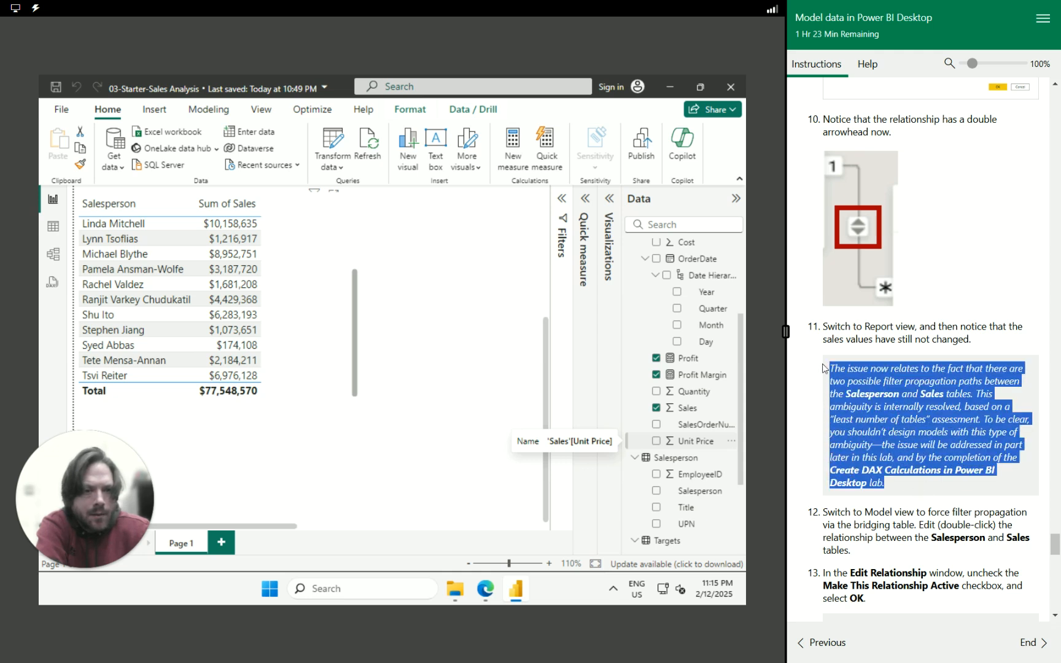
{"action": "scroll", "coordinate": [860, 511], "scroll_direction": "down", "scroll_amount": 1}
{"action": "left_click_drag", "start_coordinate": [861, 485], "coordinate": [814, 447]}
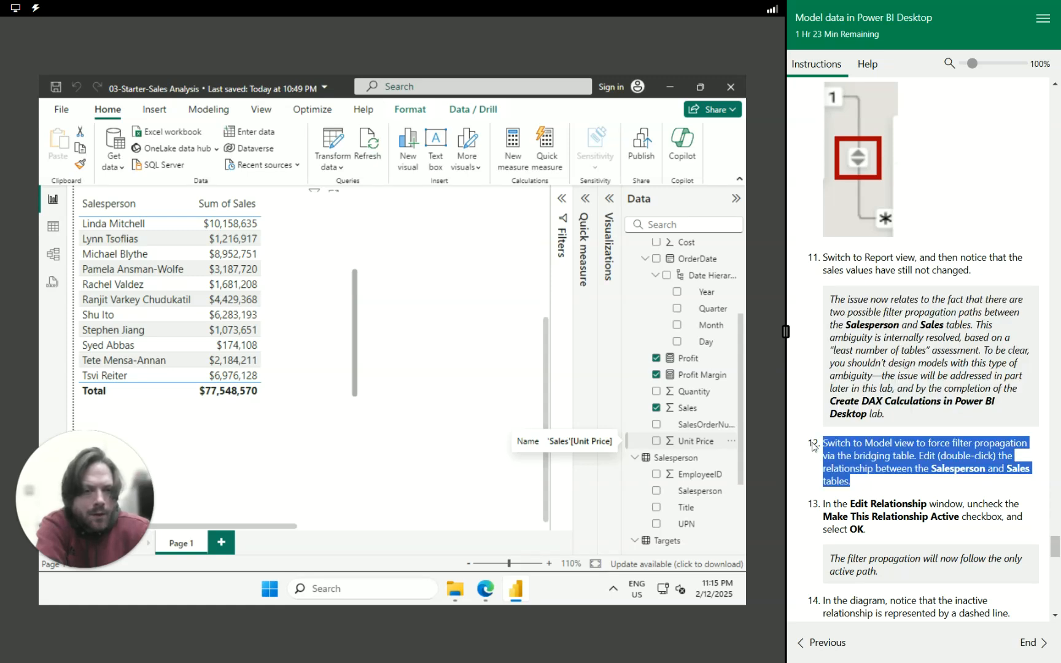
{"action": "left_click", "coordinate": [873, 486]}
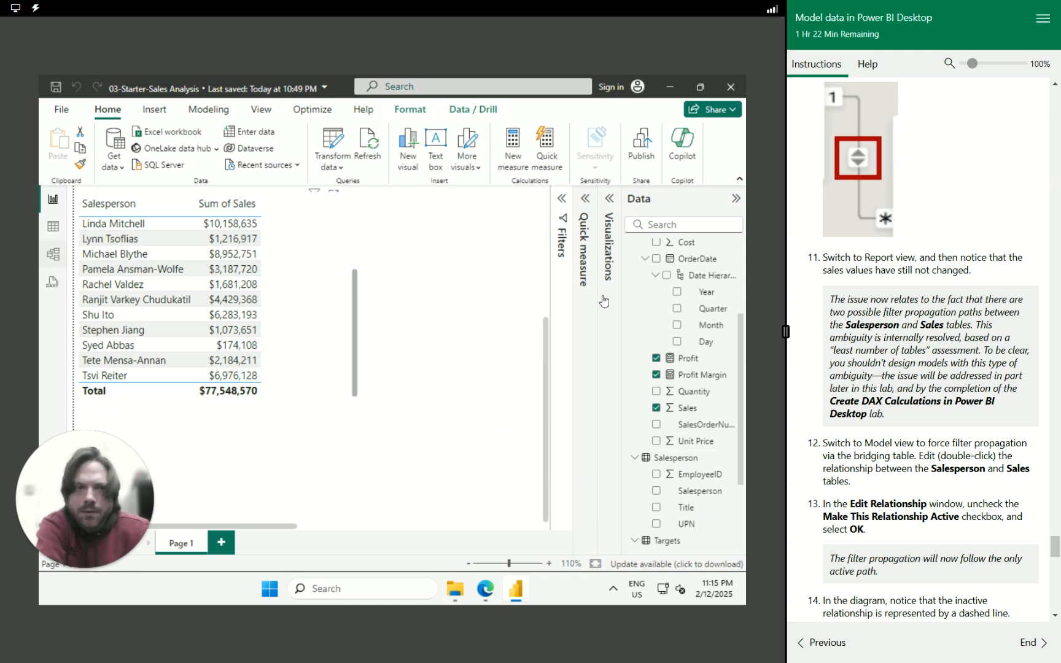
In Model view, make the relationship between the Salesperson and Sales tables inactive and save it.
{"action": "left_click", "coordinate": [52, 260]}
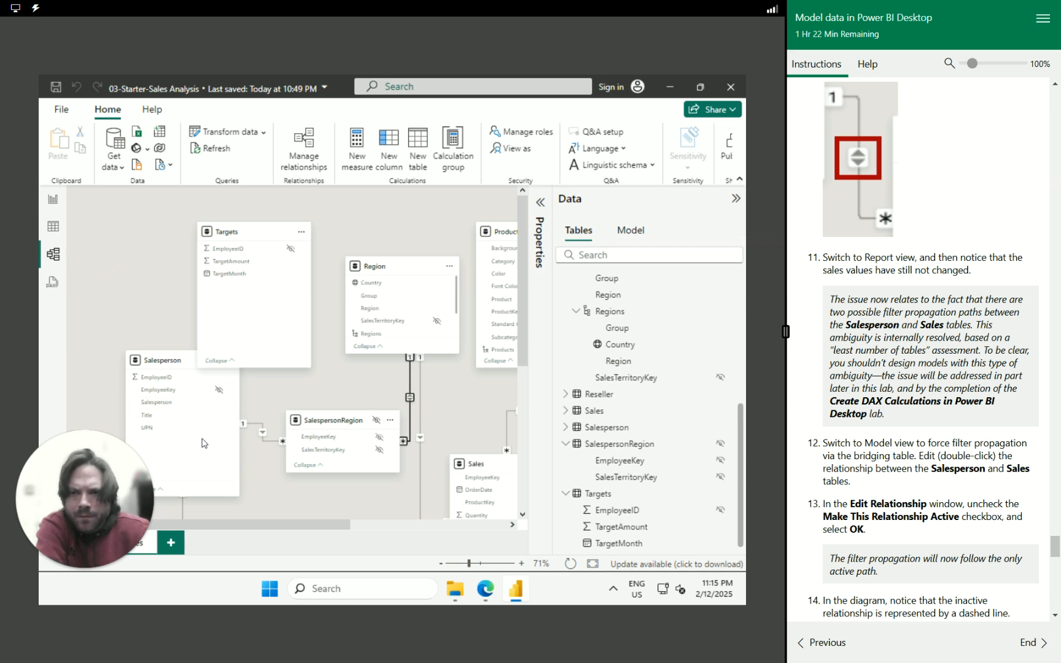
{"action": "scroll", "coordinate": [205, 439], "scroll_direction": "down", "scroll_amount": 3}
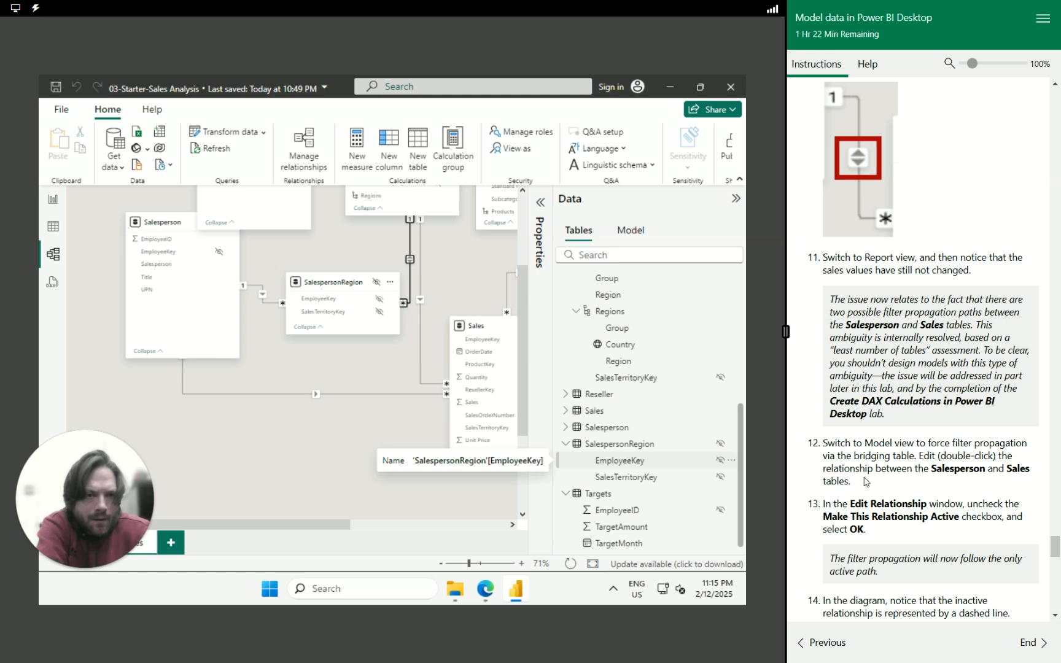
{"action": "double_click", "coordinate": [317, 394]}
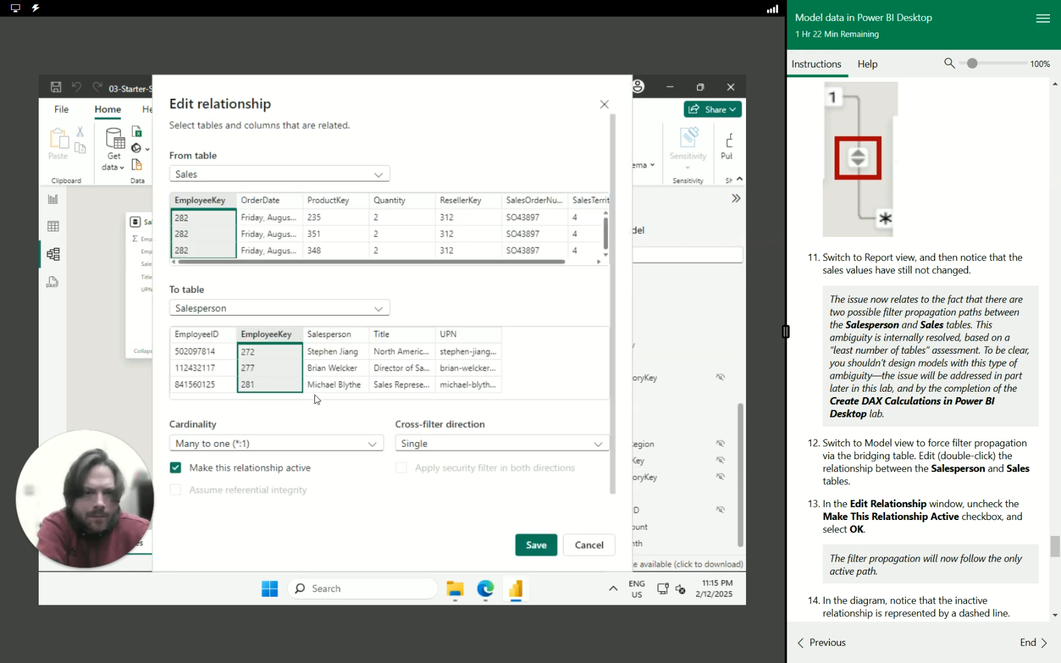
{"action": "scroll", "coordinate": [894, 498], "scroll_direction": "down", "scroll_amount": 1}
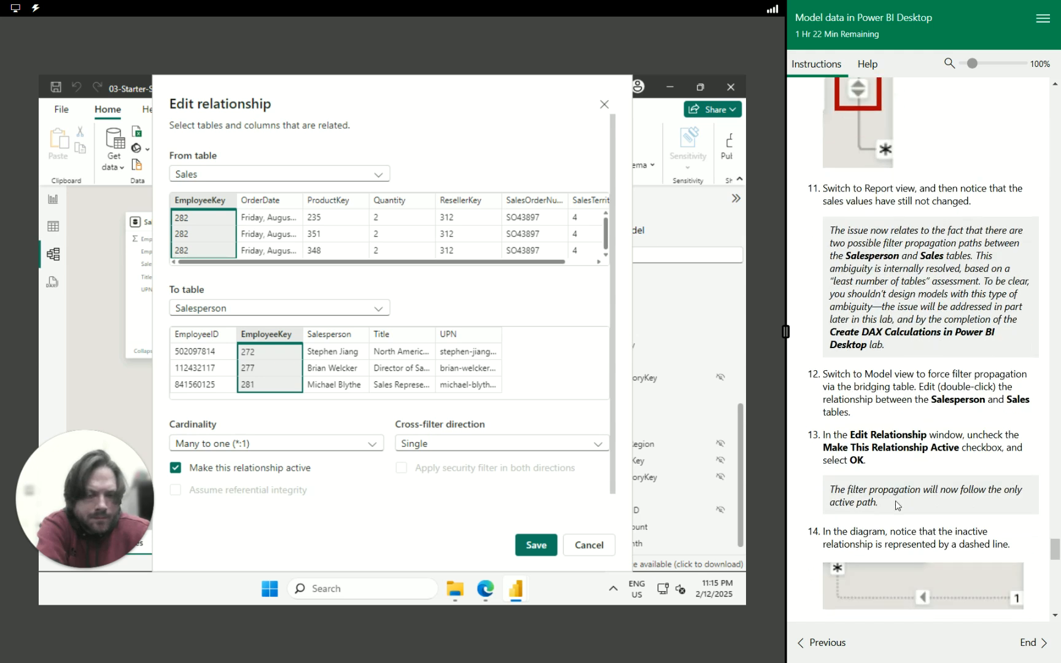
{"action": "scroll", "coordinate": [896, 504], "scroll_direction": "down", "scroll_amount": 1}
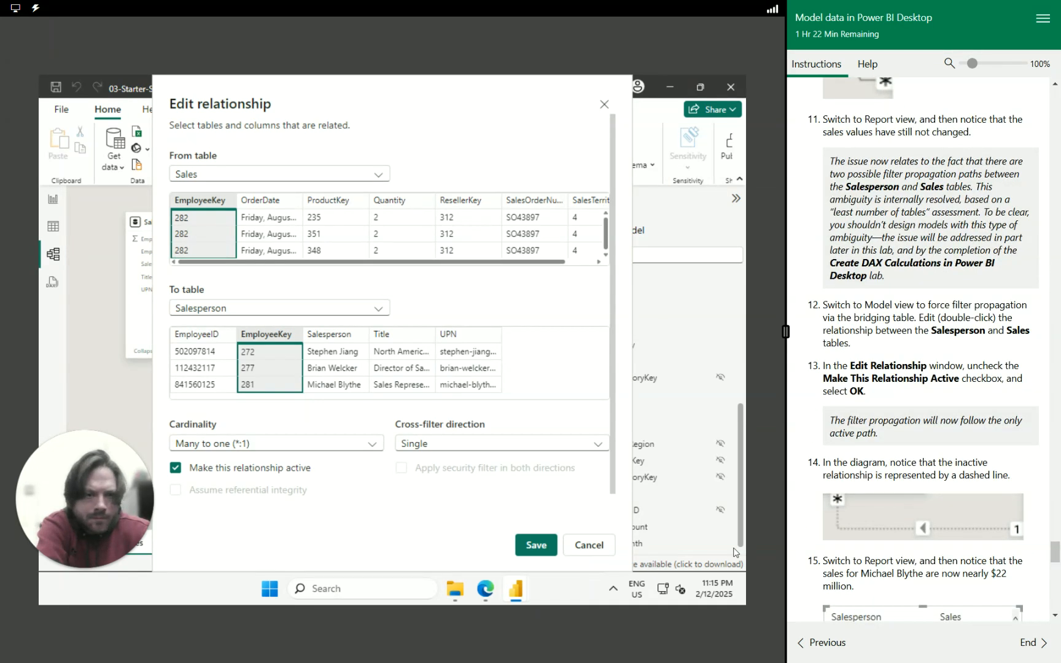
{"action": "left_click", "coordinate": [591, 545]}
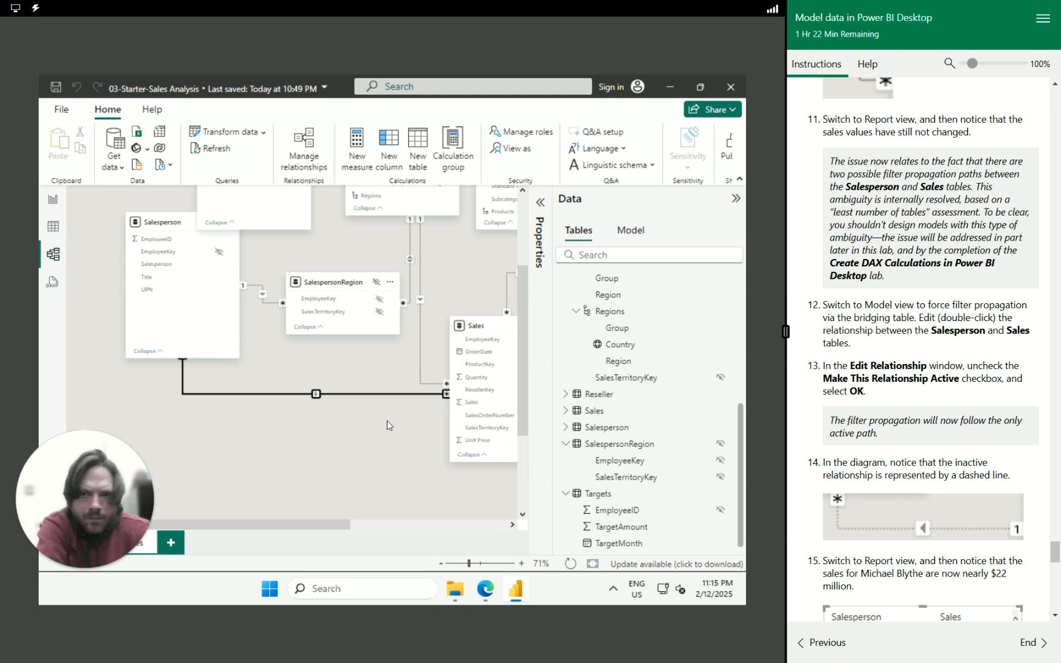
{"action": "double_click", "coordinate": [316, 396]}
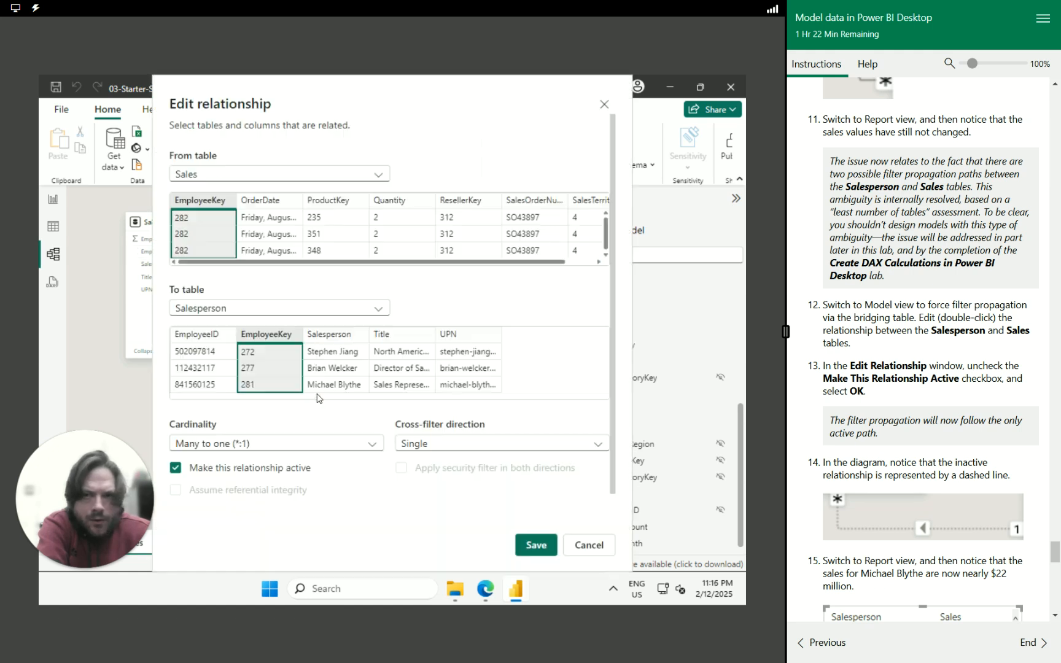
{"action": "left_click", "coordinate": [177, 469]}
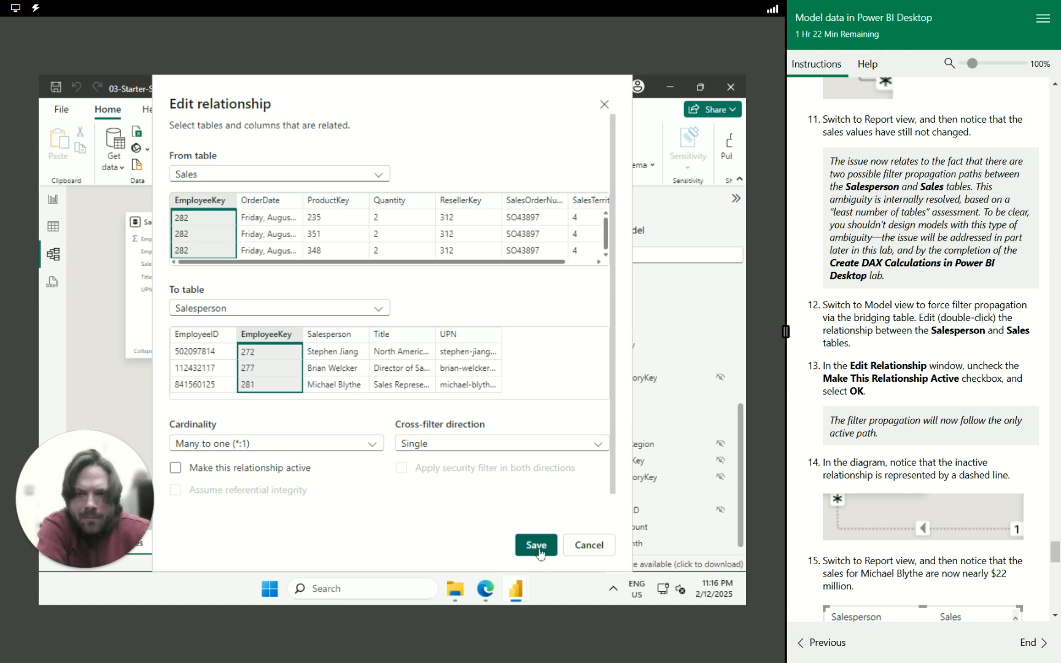
{"action": "left_click", "coordinate": [538, 546]}
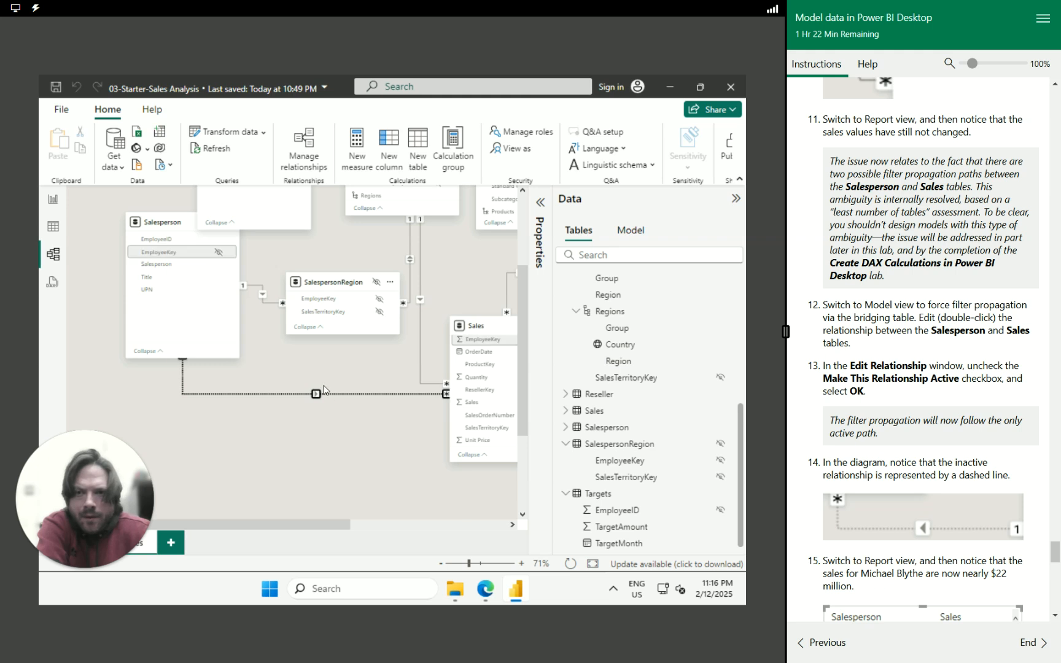
Examine the inactive relationship's line in the model diagram, then check the salesperson sales values in Report view.
{"action": "scroll", "coordinate": [324, 356], "scroll_direction": "up", "scroll_amount": 3}
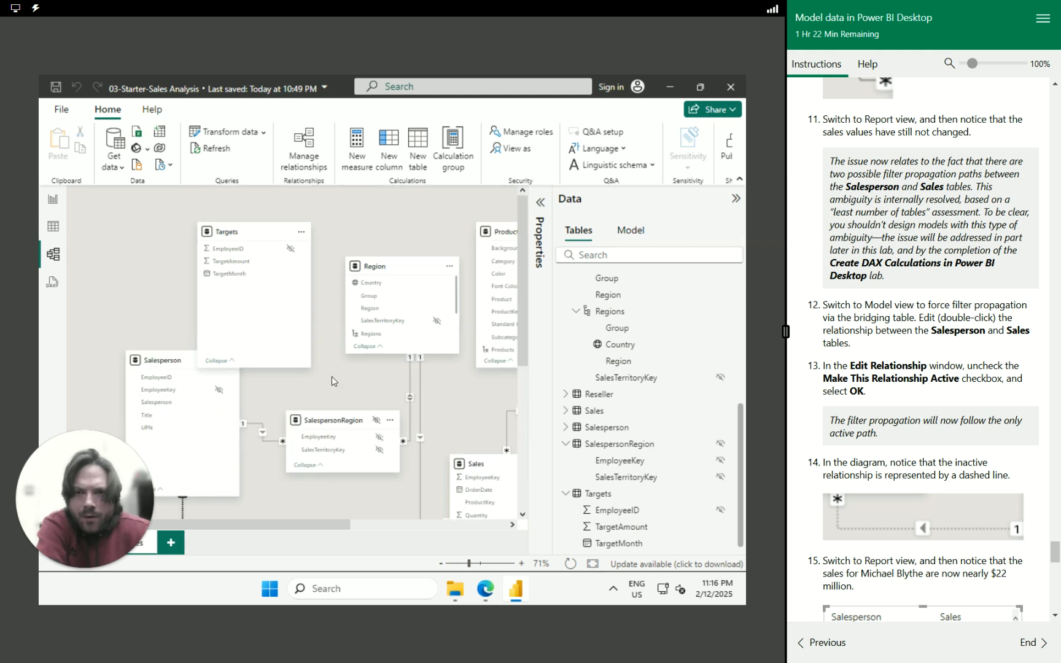
{"action": "scroll", "coordinate": [331, 377], "scroll_direction": "down", "scroll_amount": 3}
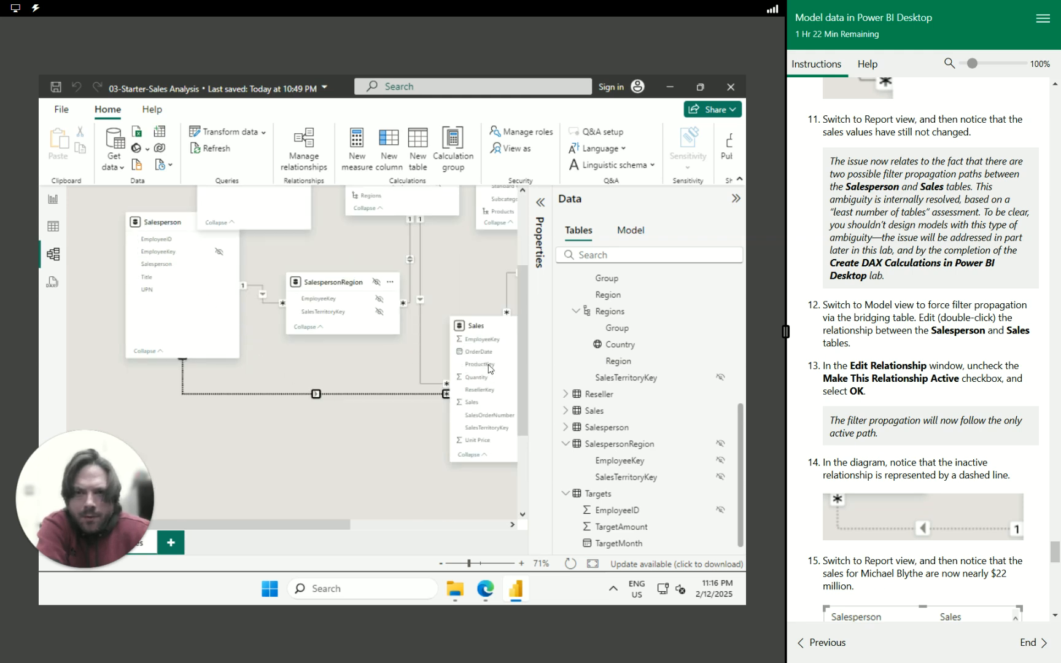
{"action": "scroll", "coordinate": [994, 473], "scroll_direction": "down", "scroll_amount": 3}
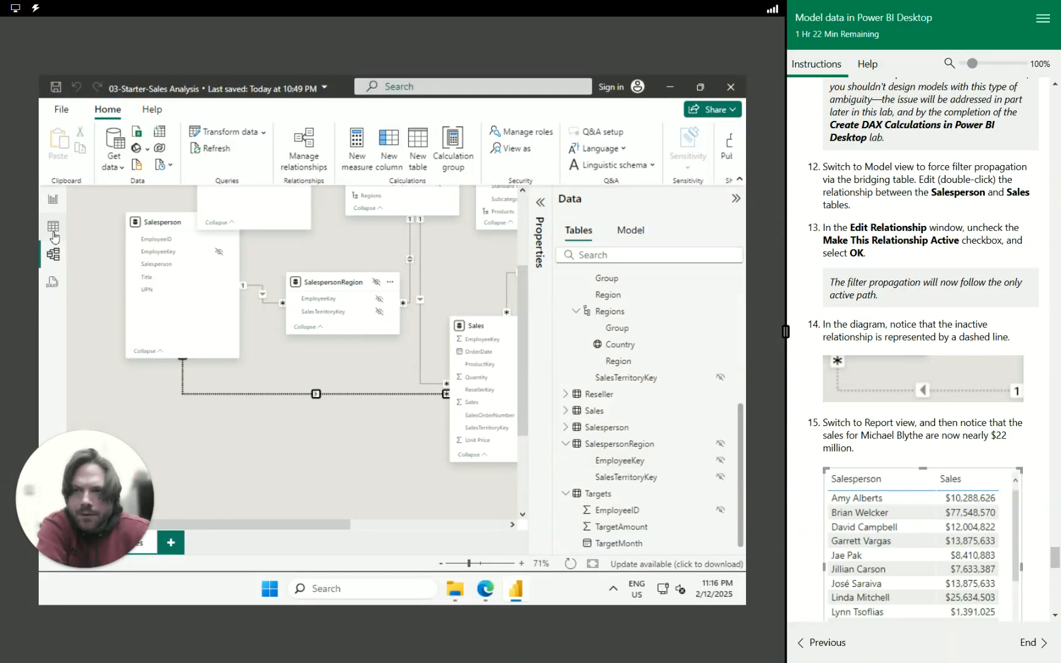
{"action": "left_click", "coordinate": [53, 208]}
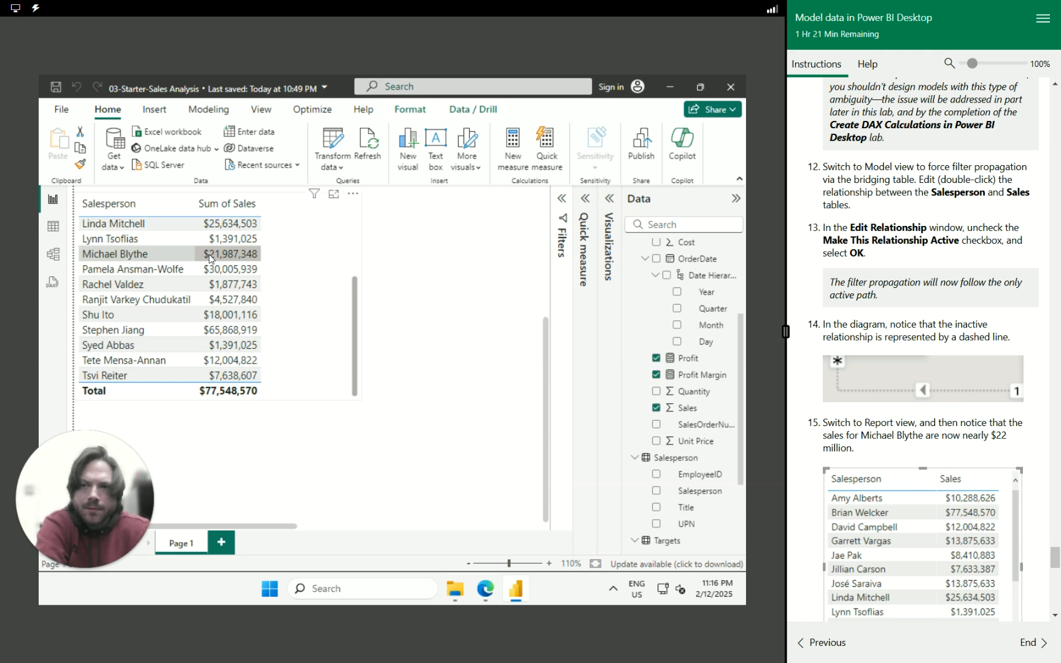
{"action": "scroll", "coordinate": [339, 273], "scroll_direction": "up", "scroll_amount": 3}
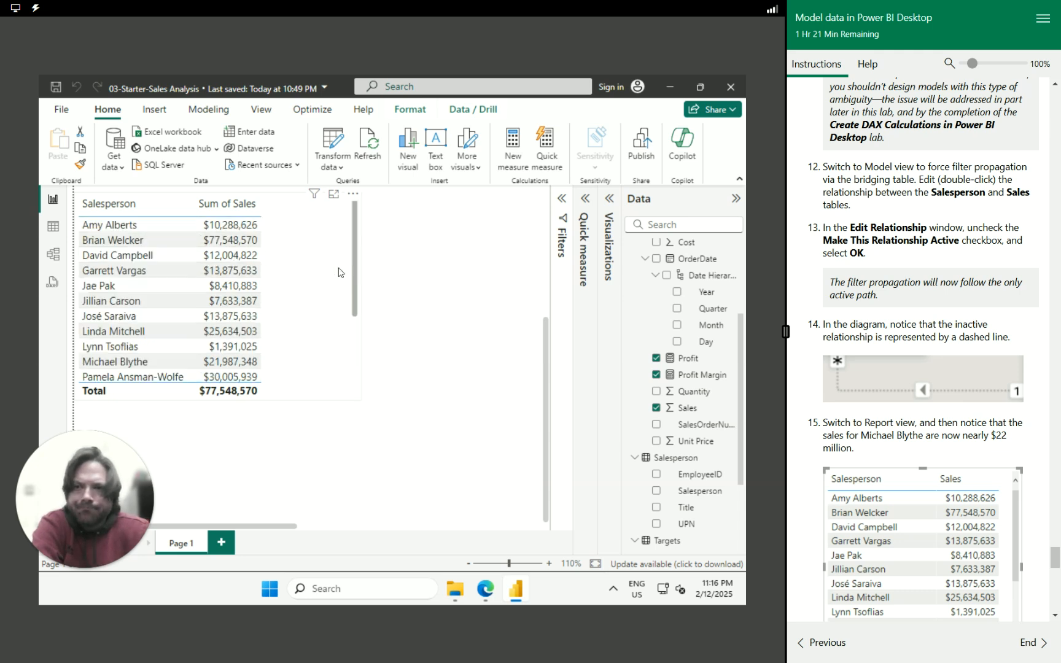
{"action": "scroll", "coordinate": [338, 273], "scroll_direction": "up", "scroll_amount": 3}
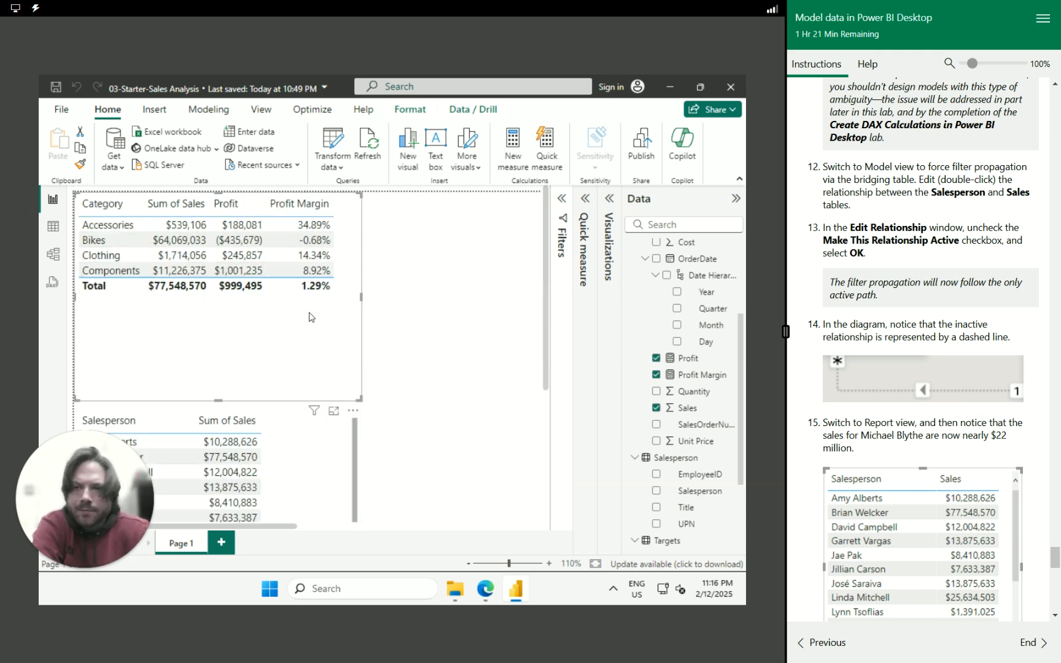
{"action": "scroll", "coordinate": [317, 356], "scroll_direction": "down", "scroll_amount": 3}
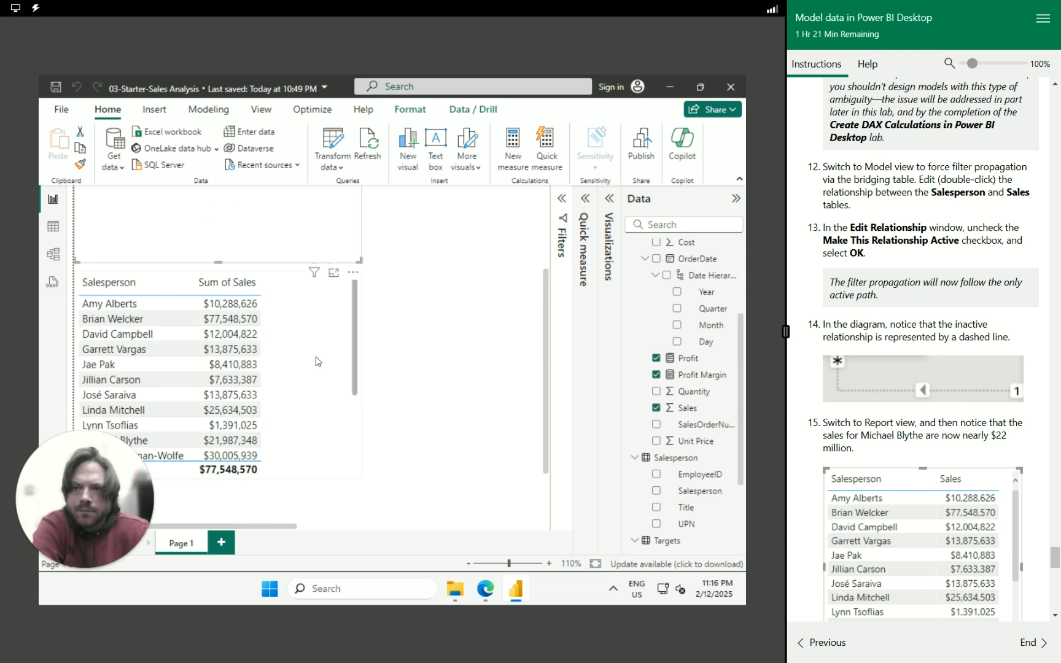
{"action": "scroll", "coordinate": [318, 383], "scroll_direction": "down", "scroll_amount": 3}
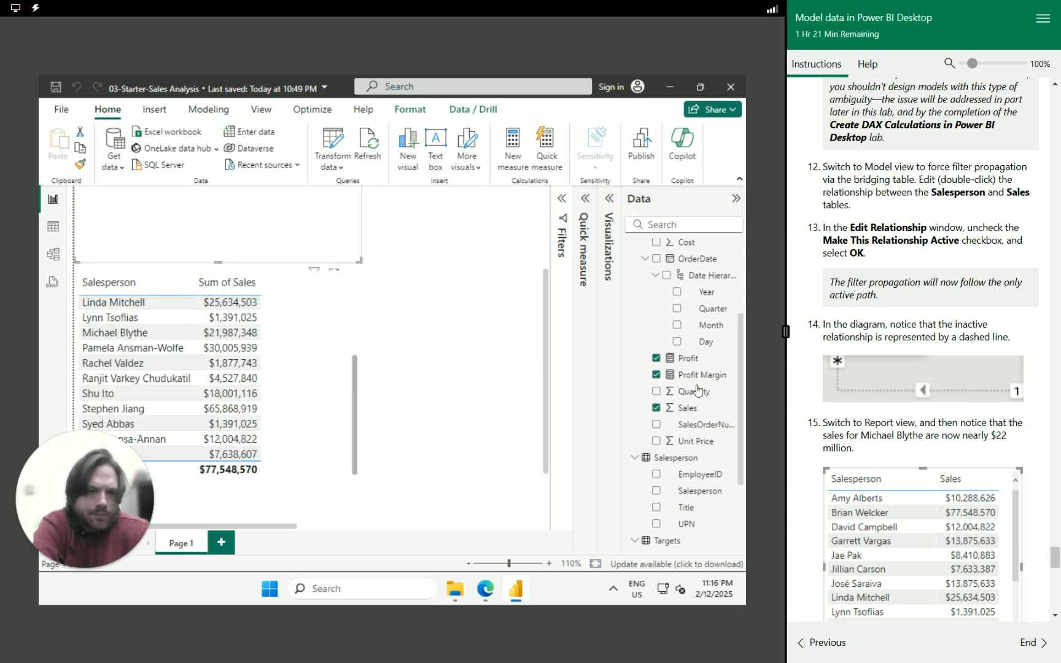
{"action": "left_click_drag", "start_coordinate": [858, 453], "coordinate": [825, 429]}
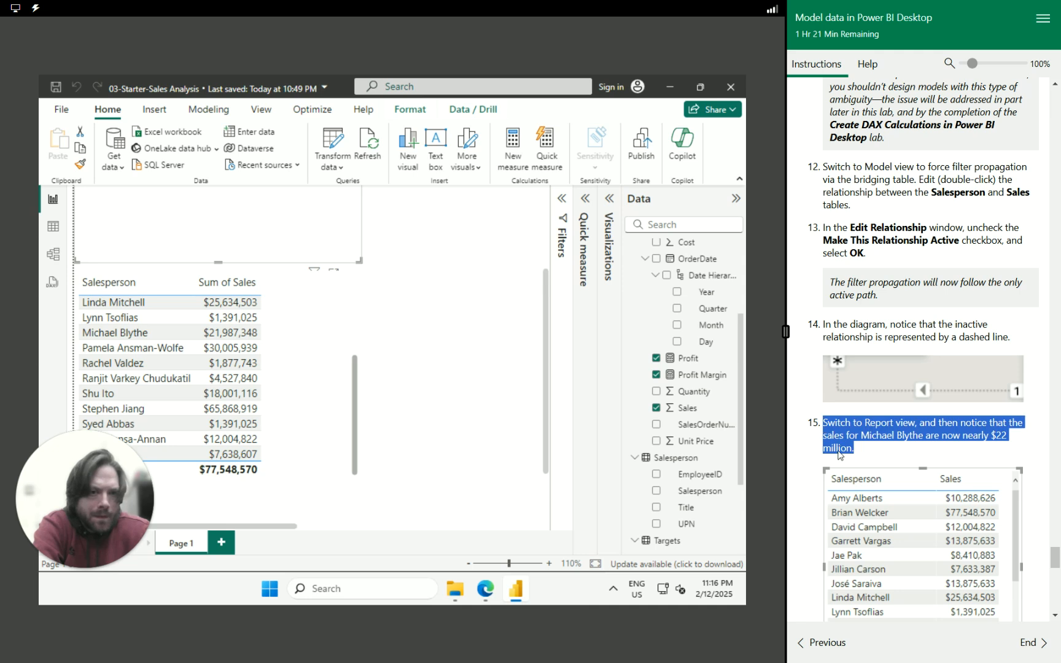
Read the lab's notes on many-to-many totals and the inactive relationship, comparing them with the salesperson sales table.
{"action": "scroll", "coordinate": [839, 450], "scroll_direction": "down", "scroll_amount": 5}
{"action": "left_click_drag", "start_coordinate": [831, 479], "coordinate": [996, 497]}
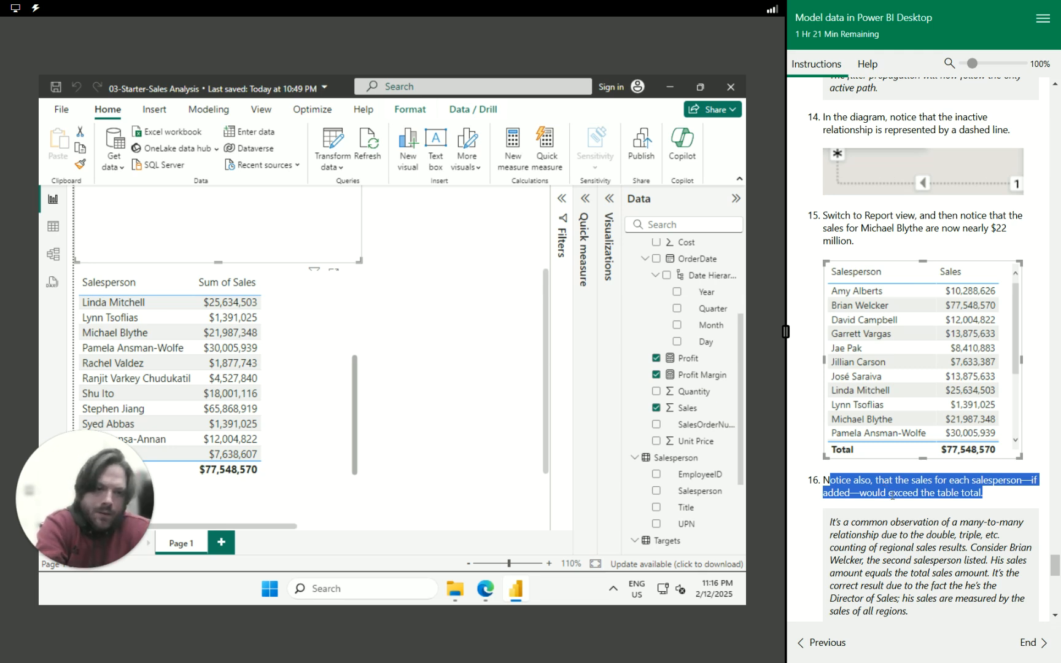
{"action": "scroll", "coordinate": [892, 495], "scroll_direction": "down", "scroll_amount": 2}
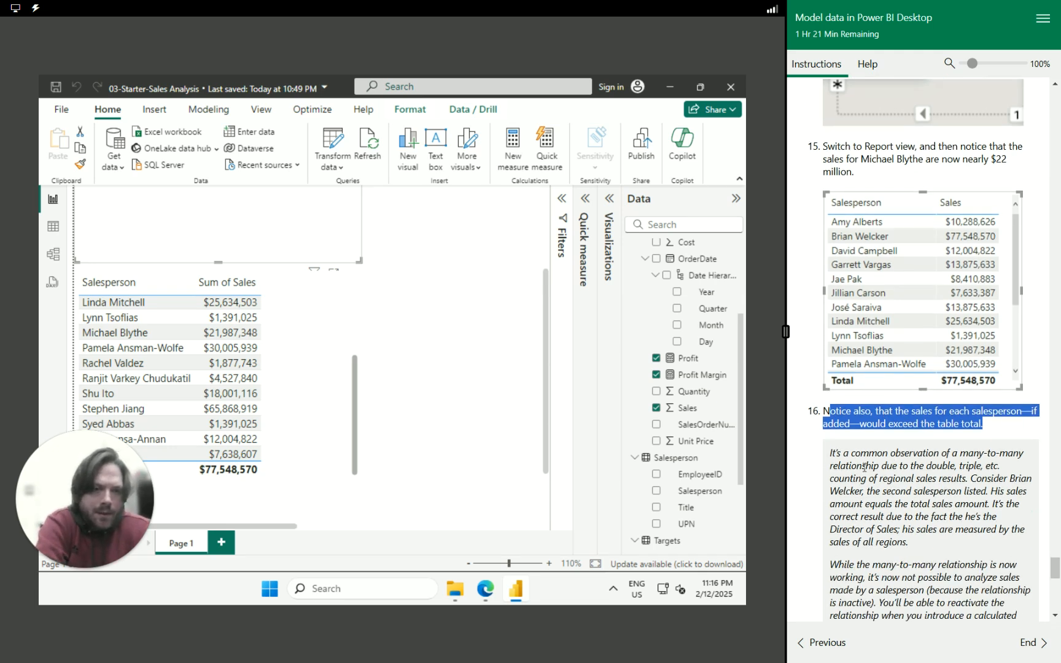
{"action": "left_click_drag", "start_coordinate": [839, 465], "coordinate": [1021, 528]}
{"action": "scroll", "coordinate": [132, 356], "scroll_direction": "up", "scroll_amount": 3}
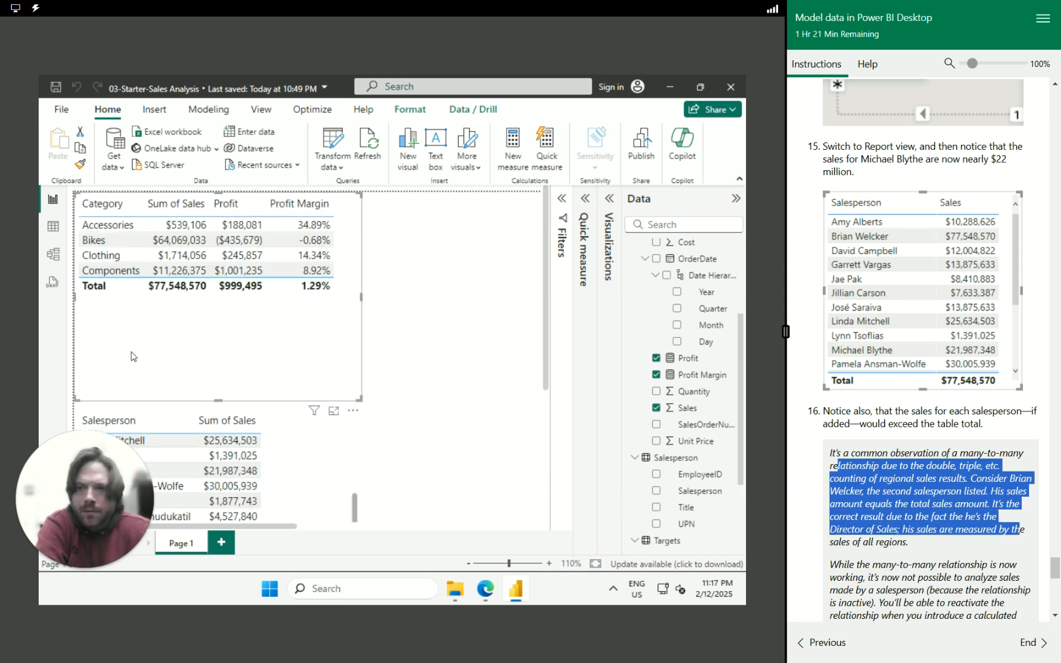
{"action": "scroll", "coordinate": [460, 394], "scroll_direction": "down", "scroll_amount": 4}
{"action": "left_click_drag", "start_coordinate": [358, 356], "coordinate": [356, 248]}
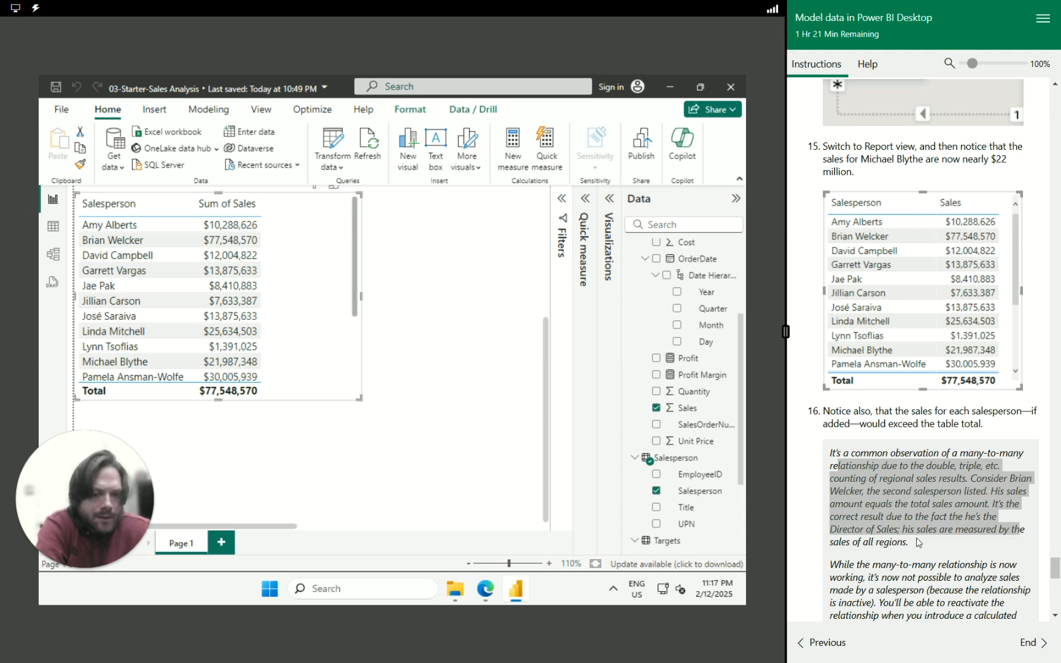
{"action": "scroll", "coordinate": [918, 541], "scroll_direction": "down", "scroll_amount": 3}
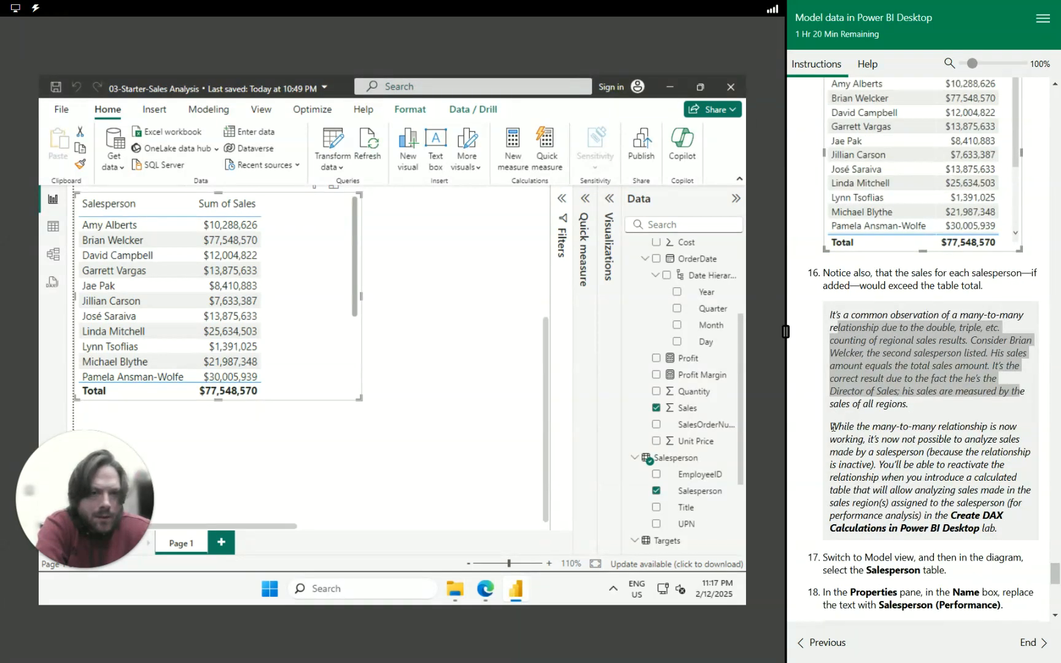
{"action": "left_click_drag", "start_coordinate": [833, 426], "coordinate": [1035, 466]}
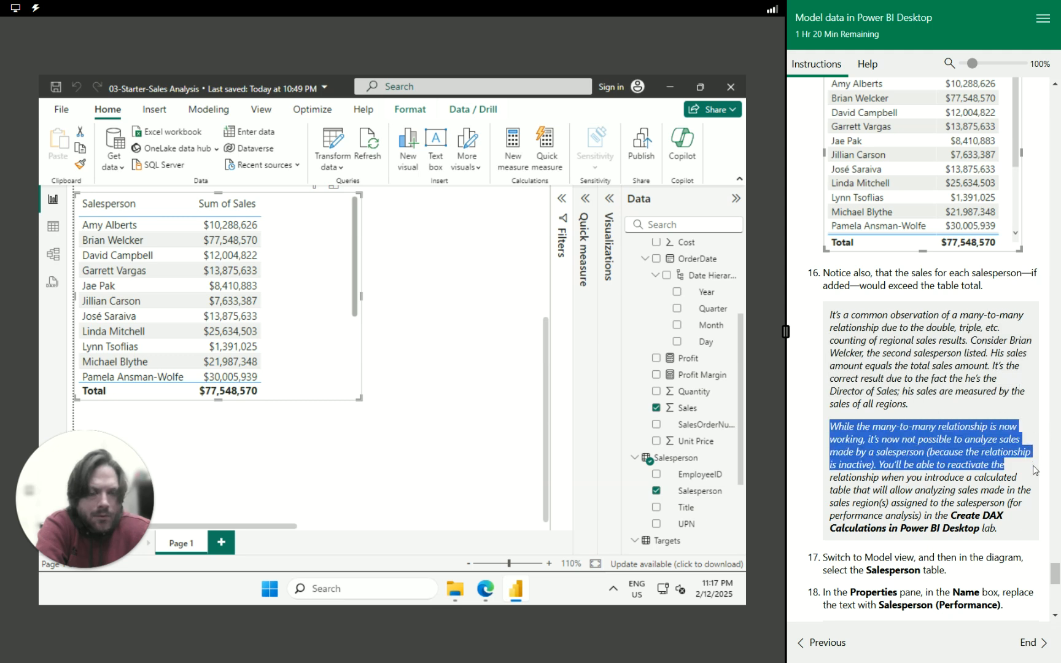
{"action": "left_click_drag", "start_coordinate": [1035, 469], "coordinate": [1028, 535]}
{"action": "left_click", "coordinate": [960, 578]}
{"action": "scroll", "coordinate": [960, 578], "scroll_direction": "down", "scroll_amount": 2}
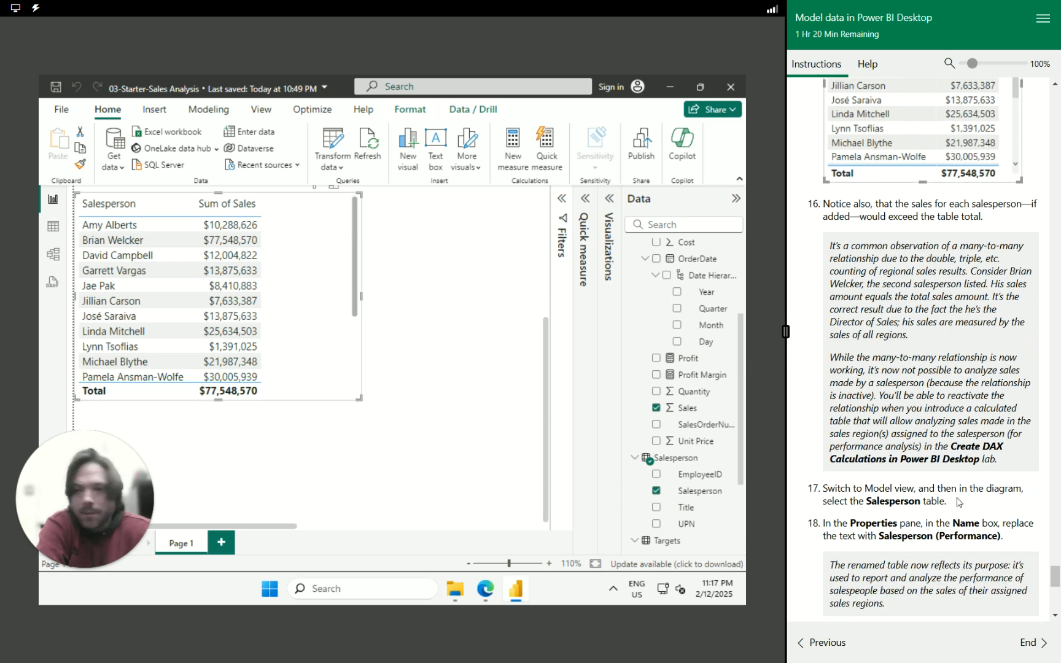
In Model view, select the Title field of the Salesperson table and enter Salesperson (Performance) as its name.
{"action": "left_click_drag", "start_coordinate": [957, 505], "coordinate": [823, 488]}
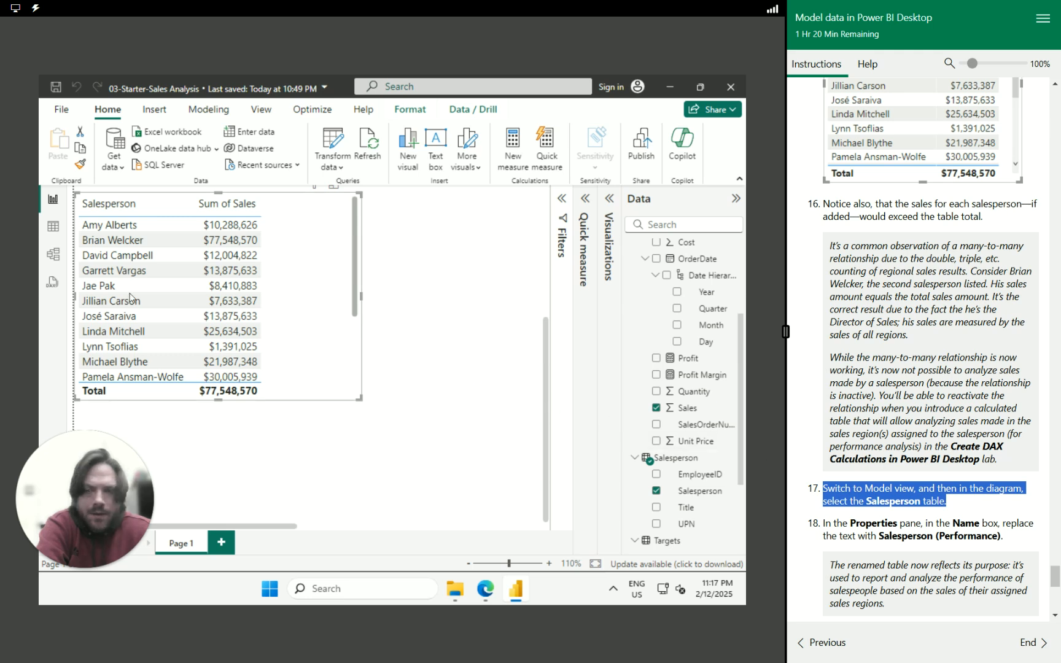
{"action": "left_click", "coordinate": [55, 258]}
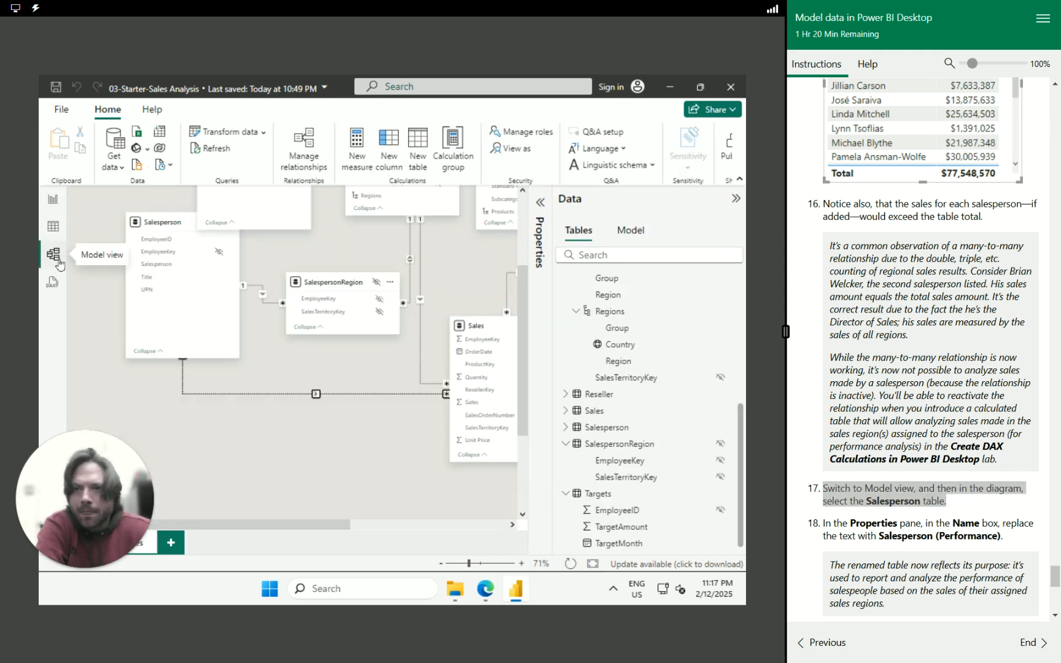
{"action": "left_click", "coordinate": [166, 277]}
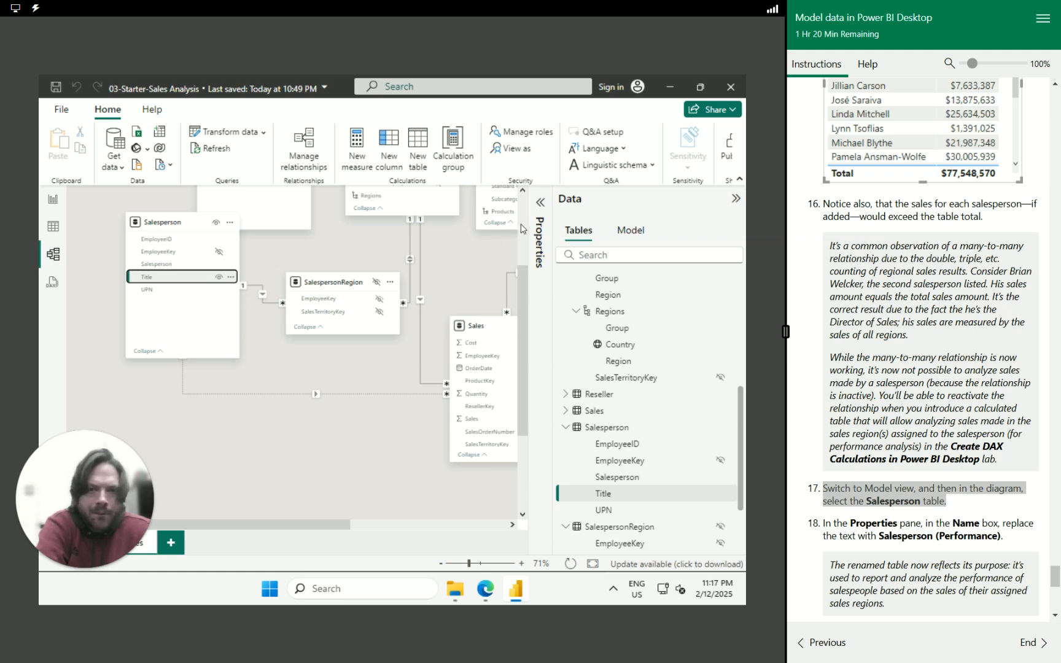
{"action": "left_click", "coordinate": [540, 203]}
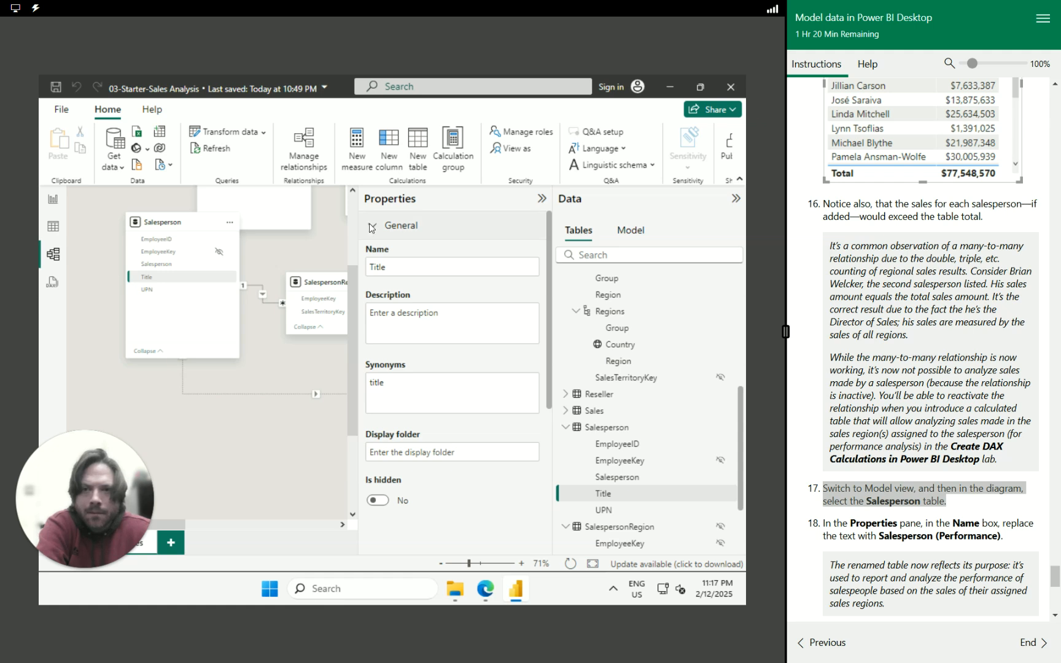
{"action": "left_click", "coordinate": [399, 265]}
{"action": "left_click_drag", "start_coordinate": [390, 265], "coordinate": [370, 265]}
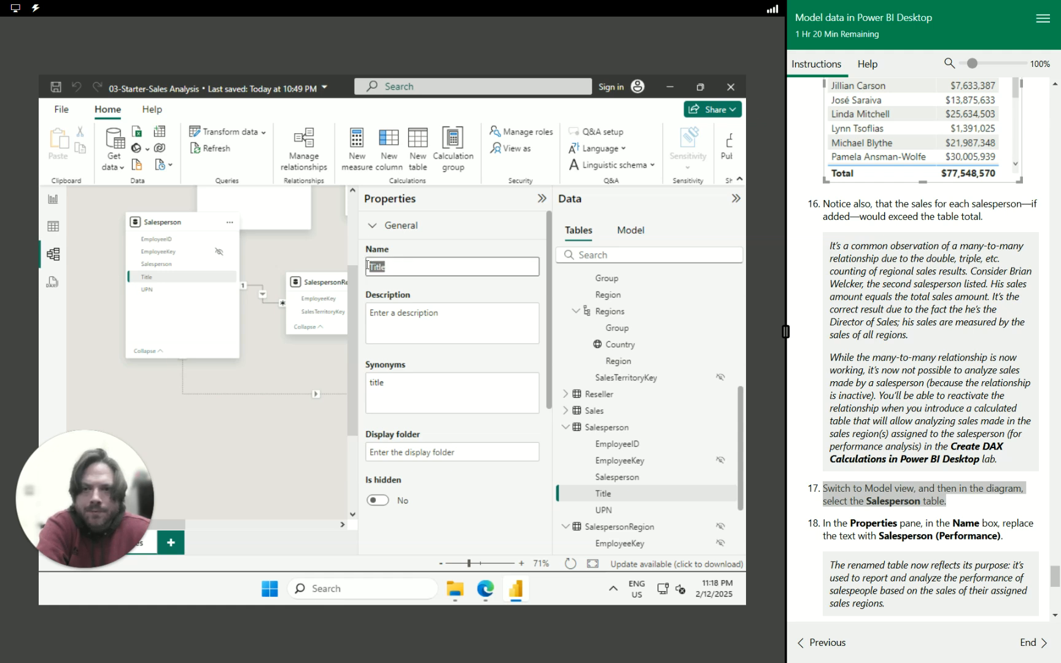
{"action": "type", "text": "Salesperson (Performance"}
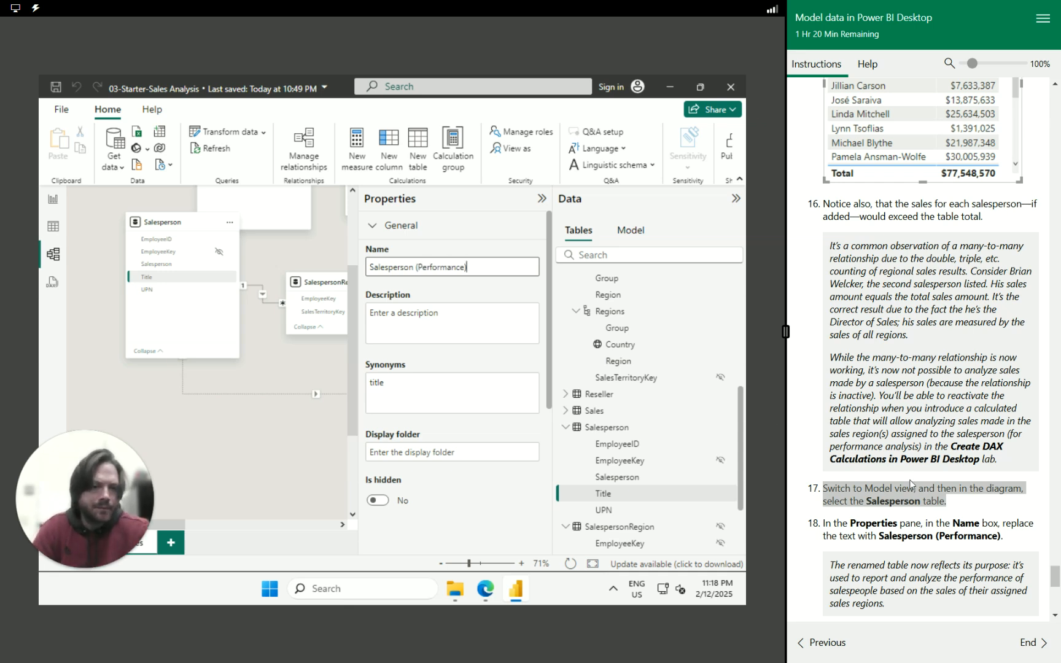
Read the lab's instructions for relating the Targets table through the EmployeeID columns.
{"action": "scroll", "coordinate": [933, 526], "scroll_direction": "down", "scroll_amount": 5}
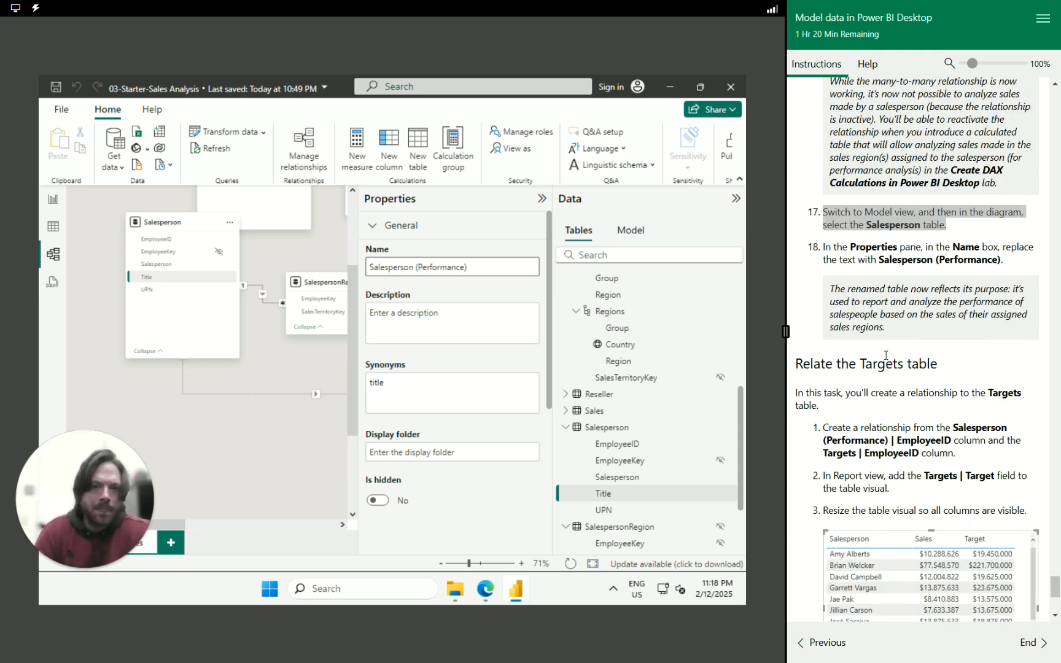
{"action": "left_click", "coordinate": [843, 405]}
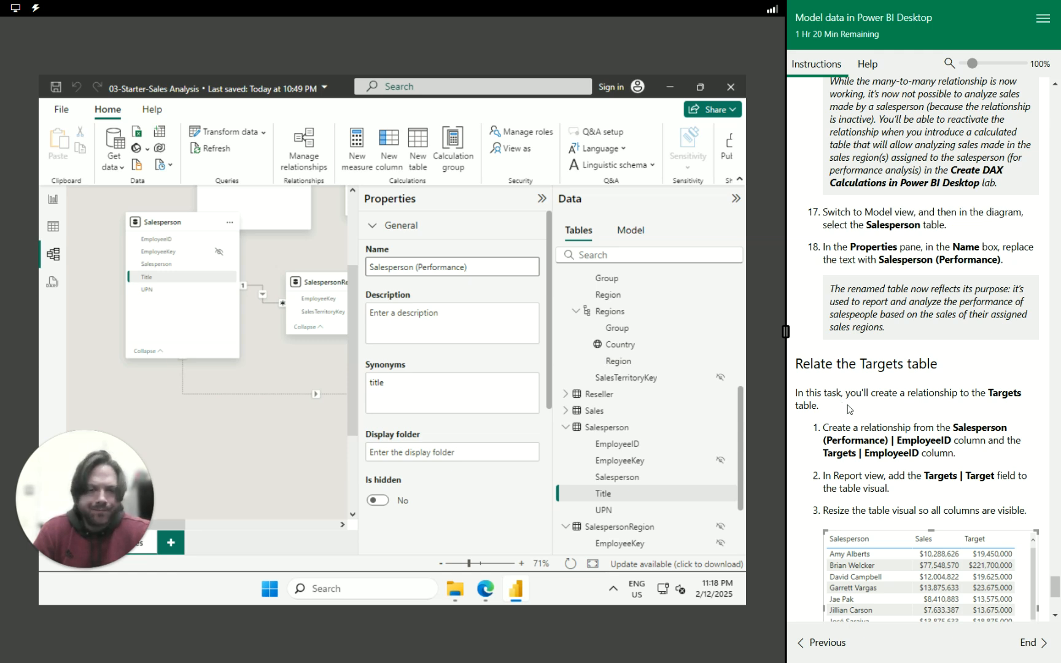
{"action": "scroll", "coordinate": [849, 410], "scroll_direction": "down", "scroll_amount": 2}
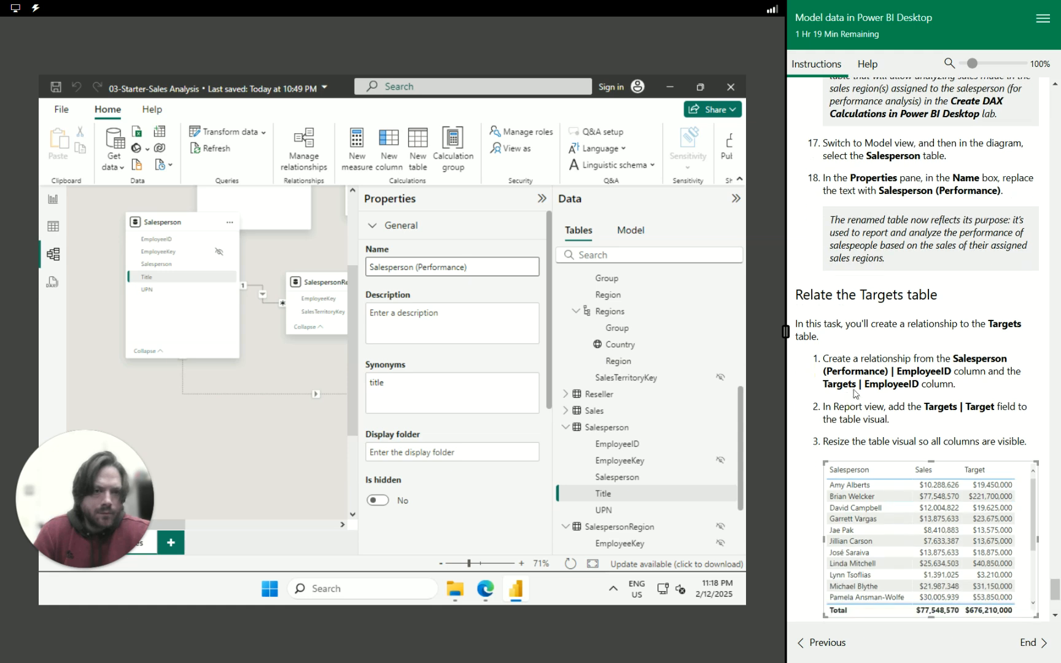
{"action": "left_click_drag", "start_coordinate": [838, 362], "coordinate": [953, 381]}
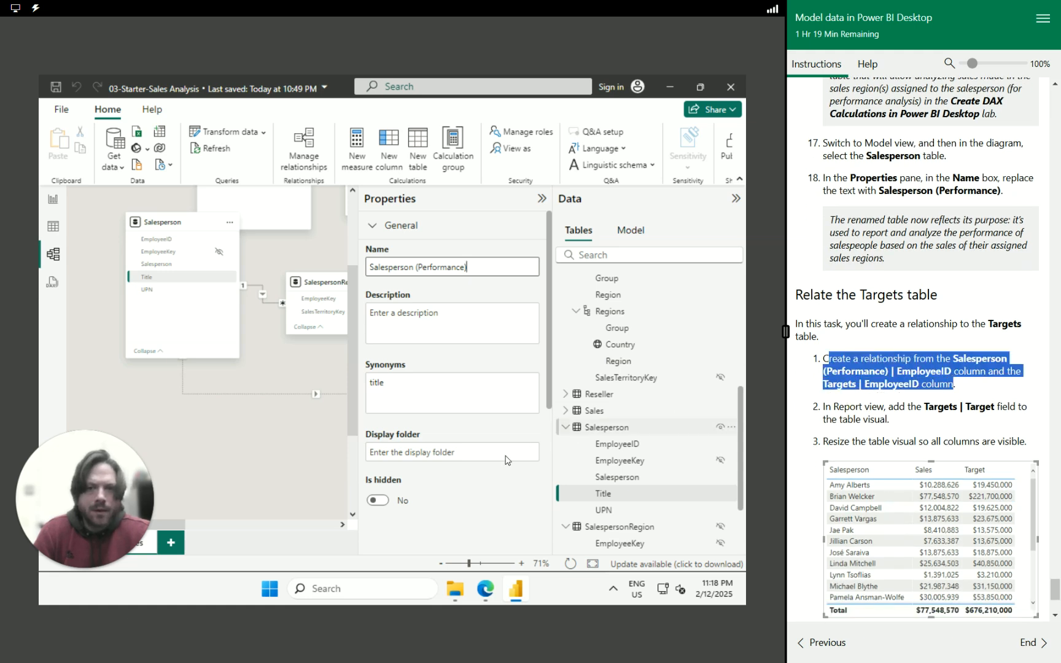
Create an active one-to-many relationship from the Salesperson table's EmployeeID to the Targets table's EmployeeID, with single cross-filter direction.
{"action": "left_click", "coordinate": [486, 325]}
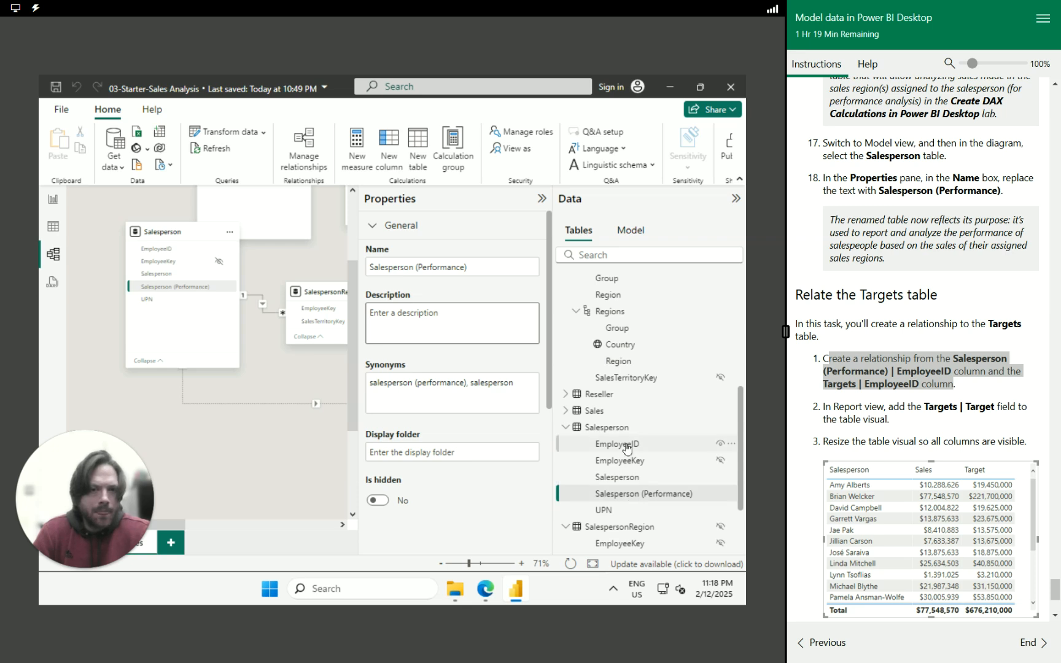
{"action": "scroll", "coordinate": [560, 453], "scroll_direction": "up", "scroll_amount": 1}
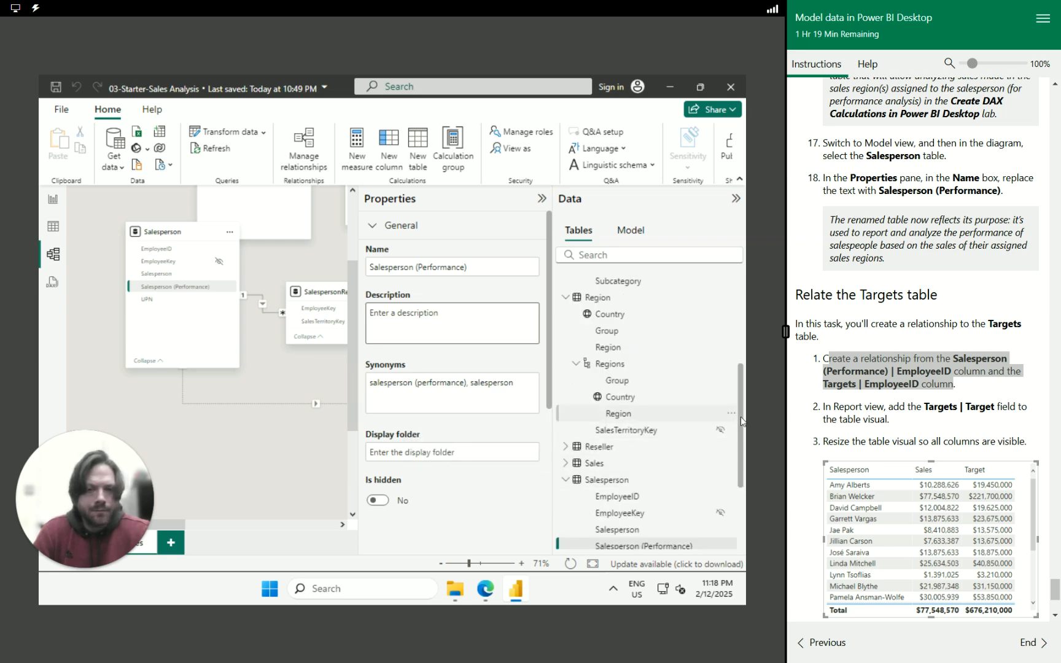
{"action": "left_click_drag", "start_coordinate": [740, 416], "coordinate": [736, 502]}
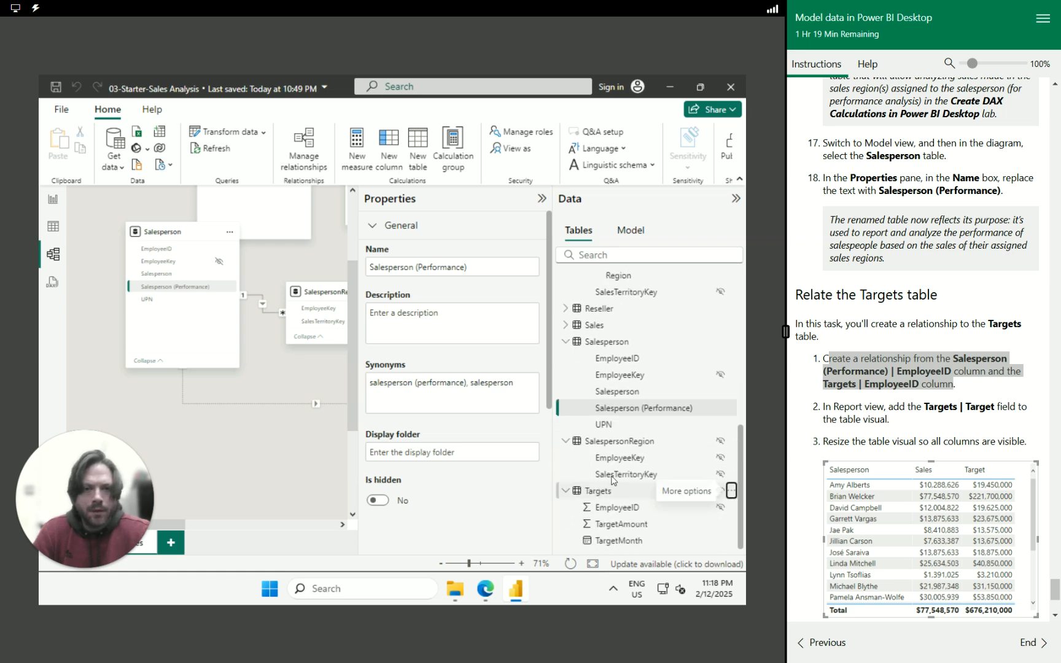
{"action": "left_click", "coordinate": [730, 490]}
{"action": "left_click", "coordinate": [565, 441]}
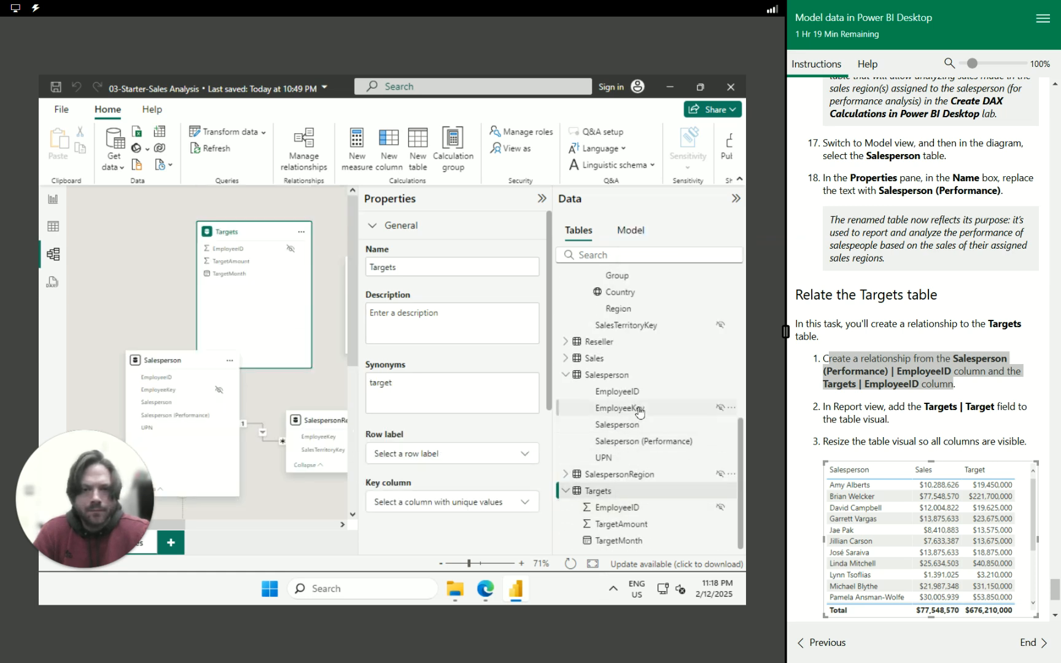
{"action": "left_click_drag", "start_coordinate": [640, 399], "coordinate": [638, 511]}
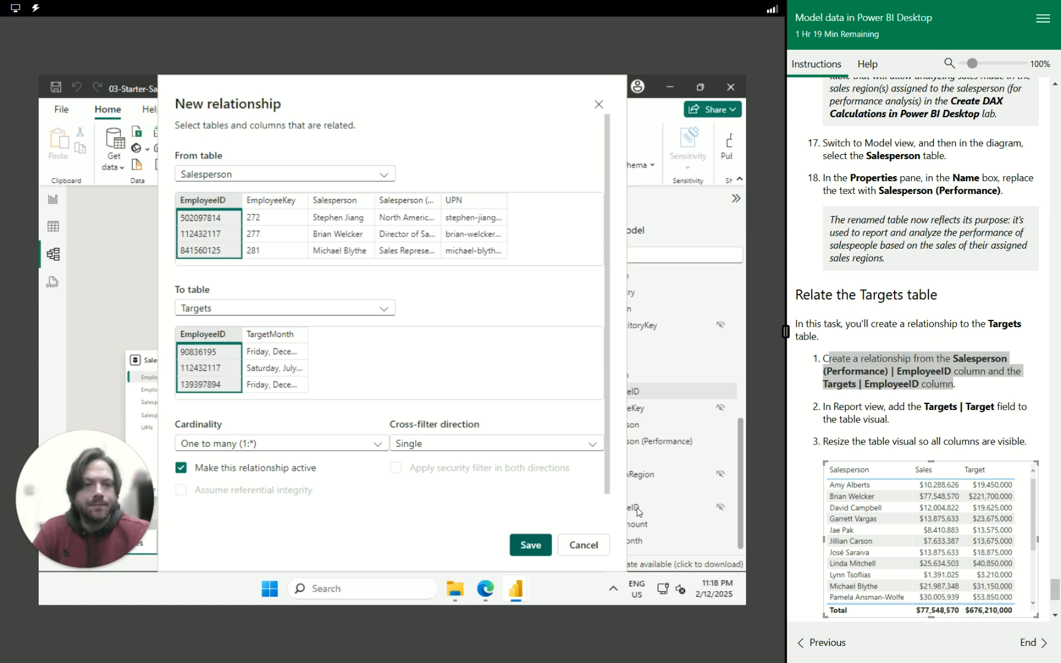
{"action": "left_click", "coordinate": [527, 546]}
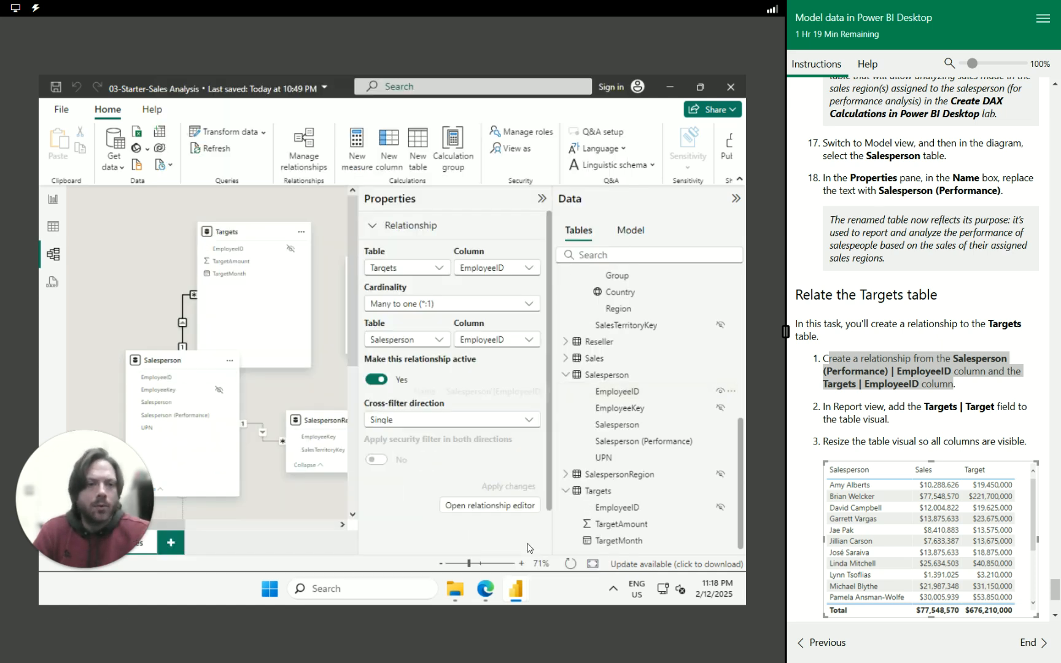
In Report view, add the TargetAmount field from the Targets table to the salesperson sales table visual.
{"action": "left_click", "coordinate": [53, 203]}
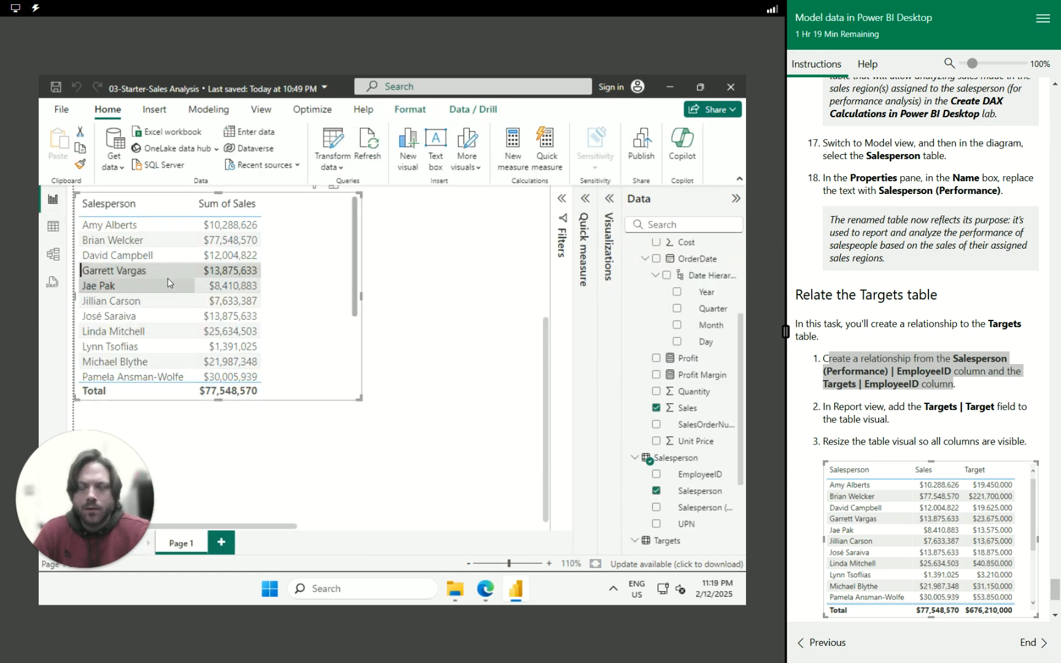
{"action": "scroll", "coordinate": [678, 421], "scroll_direction": "down", "scroll_amount": 3}
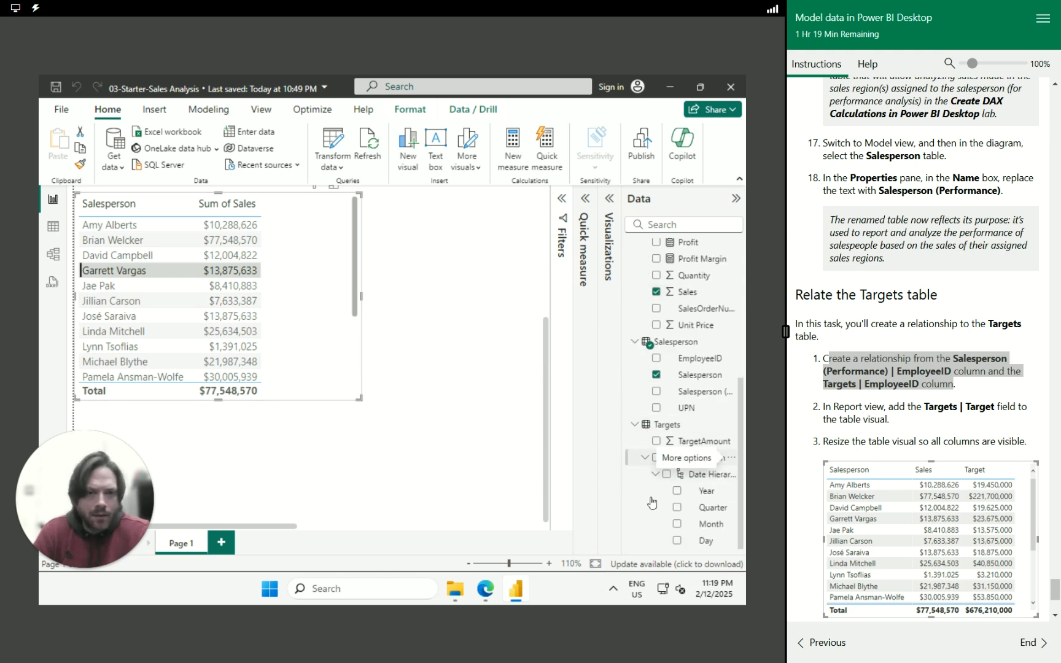
{"action": "left_click", "coordinate": [645, 460]}
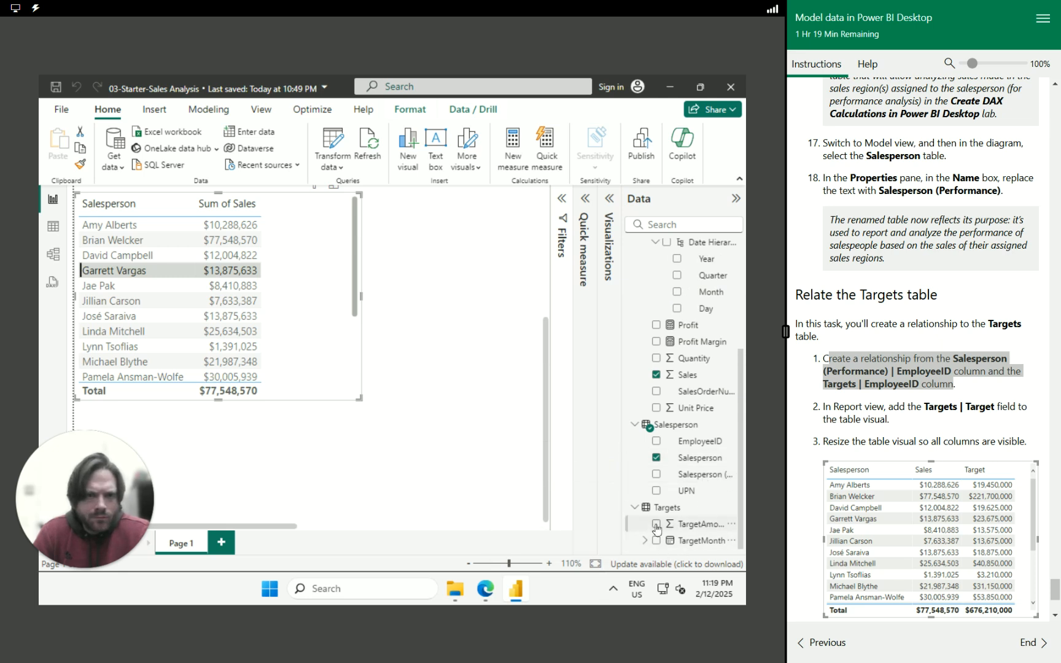
{"action": "right_click", "coordinate": [687, 530]}
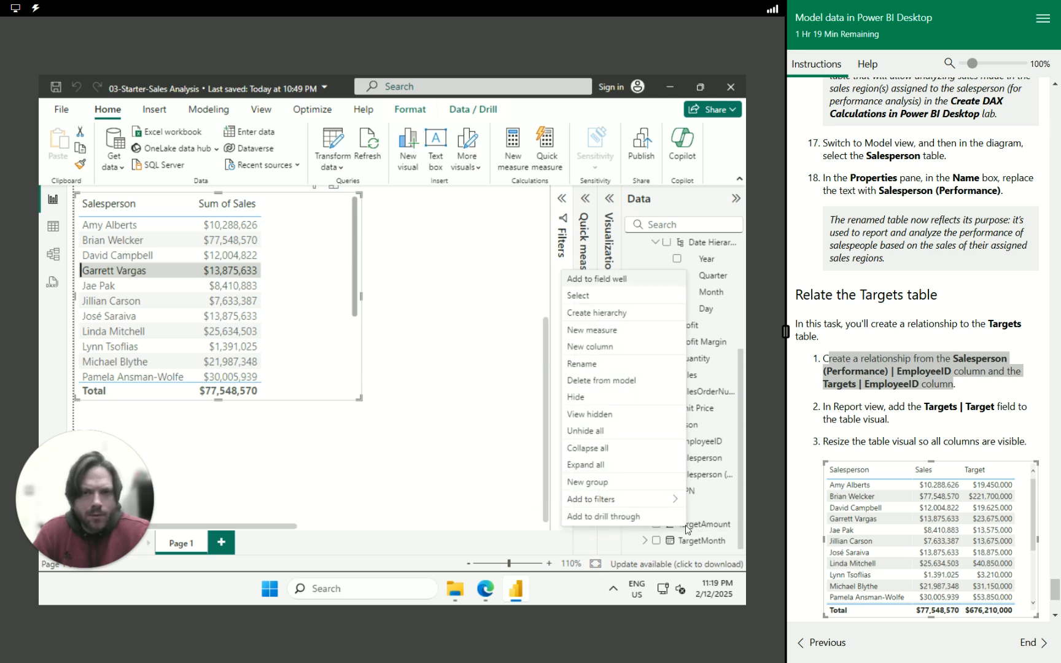
{"action": "left_click", "coordinate": [656, 525]}
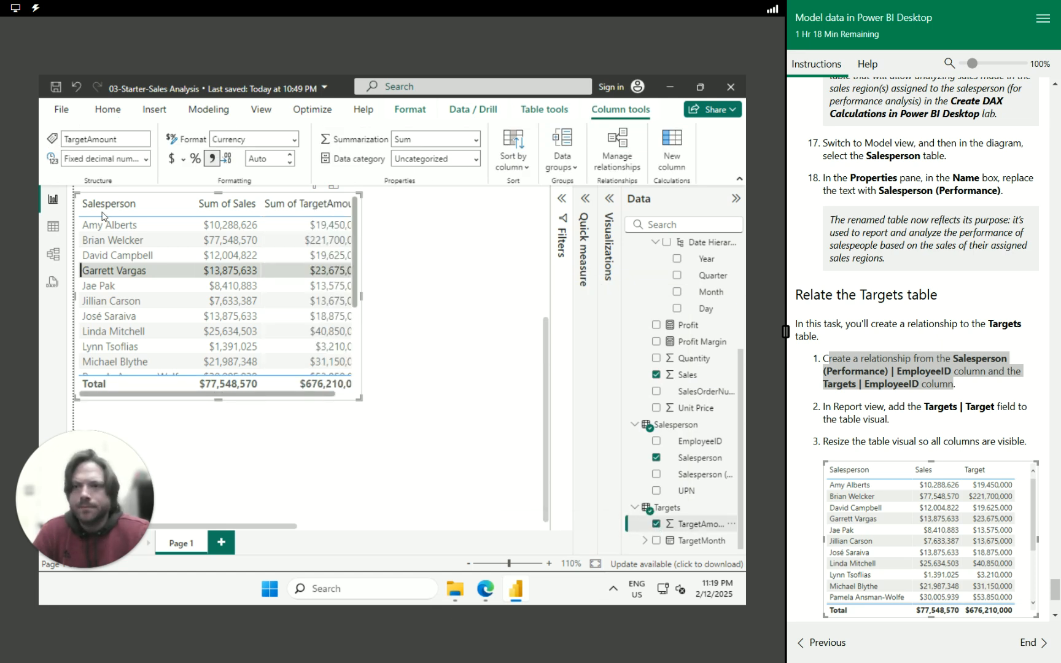
In Table view, rename the TargetAmount column of the Targets table to Target.
{"action": "left_click", "coordinate": [52, 226]}
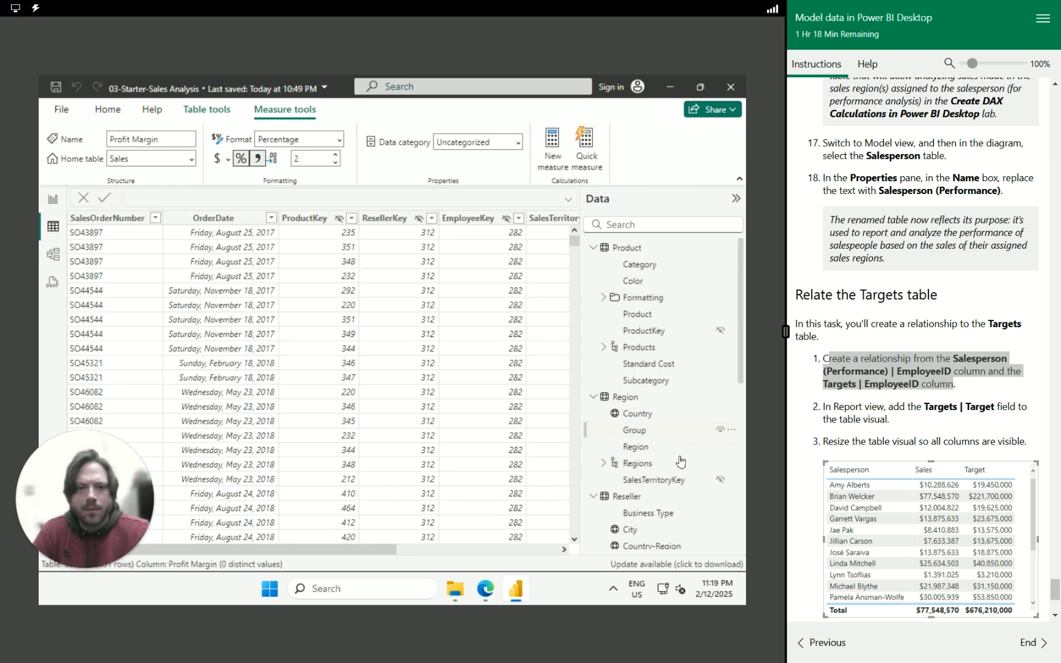
{"action": "scroll", "coordinate": [675, 474], "scroll_direction": "down", "scroll_amount": 5}
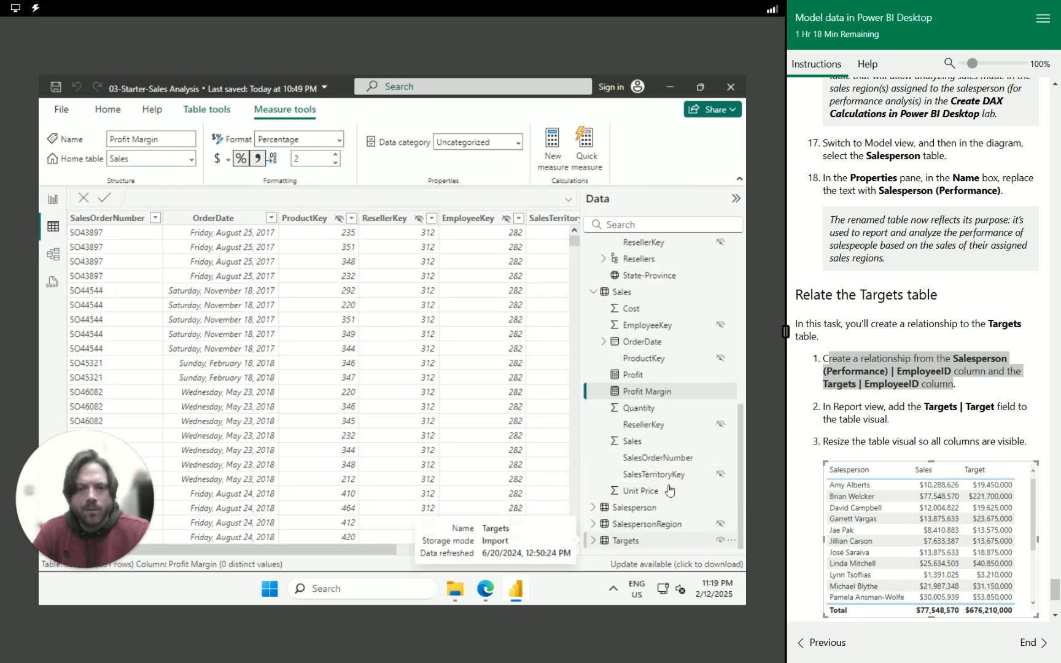
{"action": "left_click", "coordinate": [635, 538]}
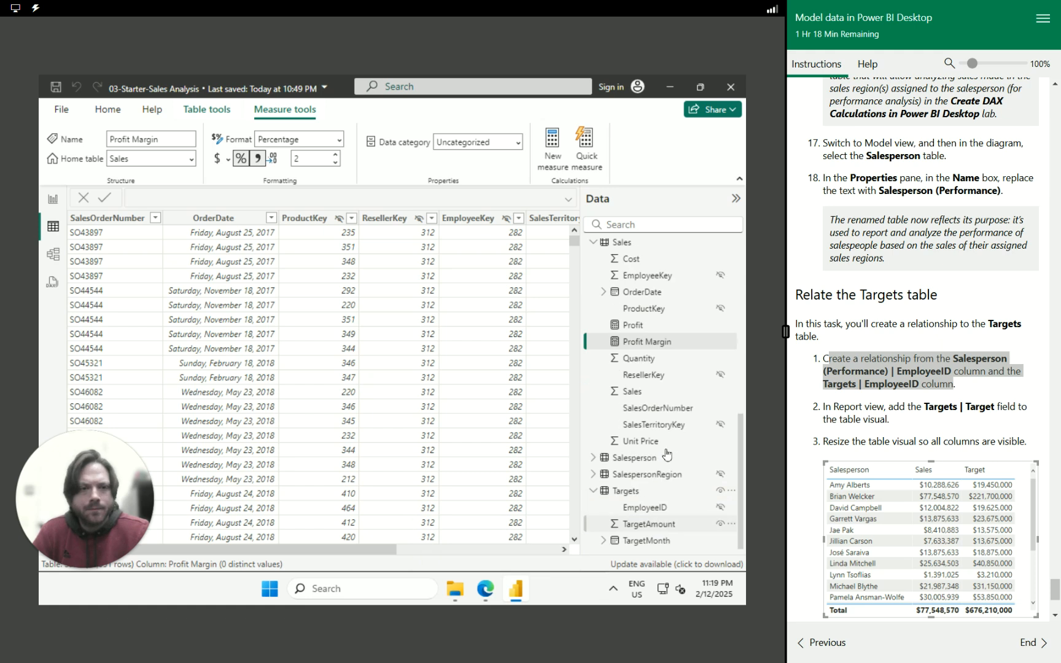
{"action": "left_click", "coordinate": [652, 524]}
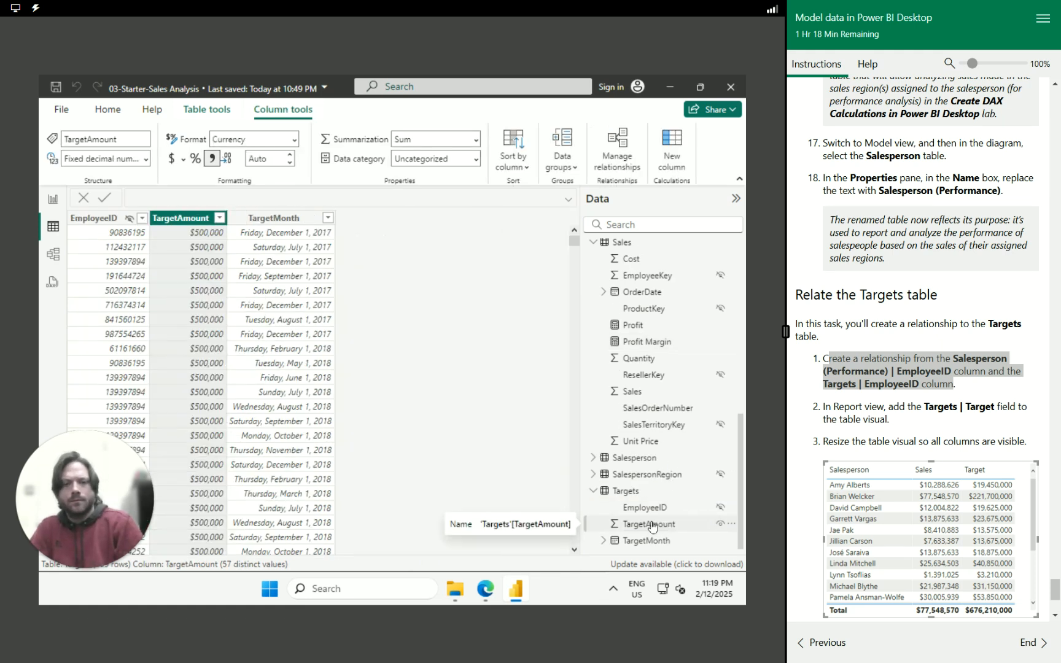
{"action": "double_click", "coordinate": [652, 525]}
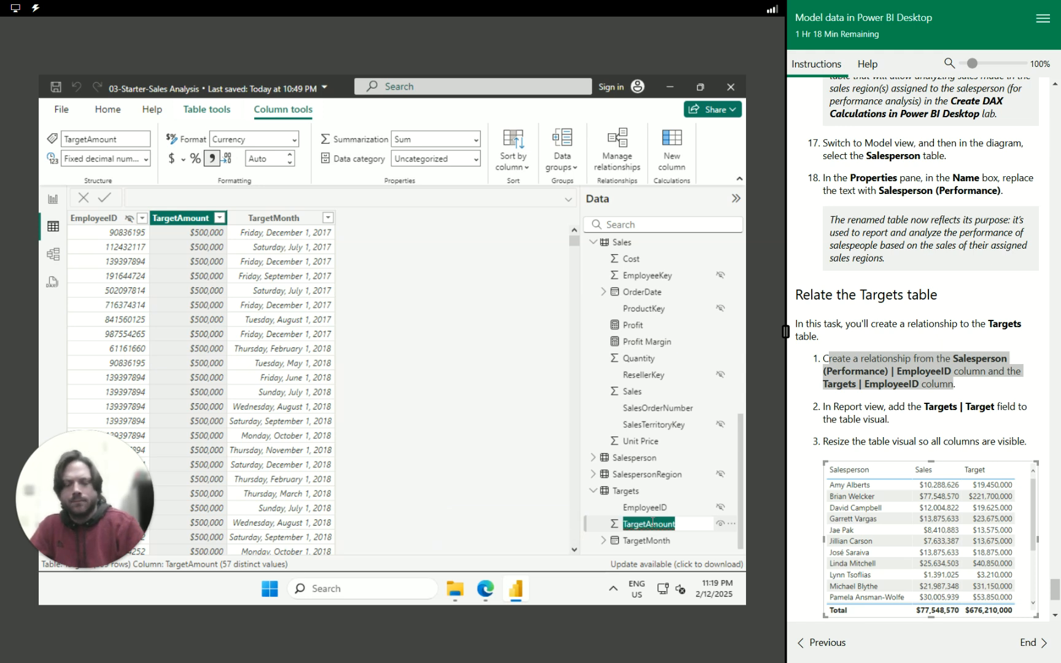
{"action": "type", "text": "Target"}
{"action": "key", "text": "Tab"}
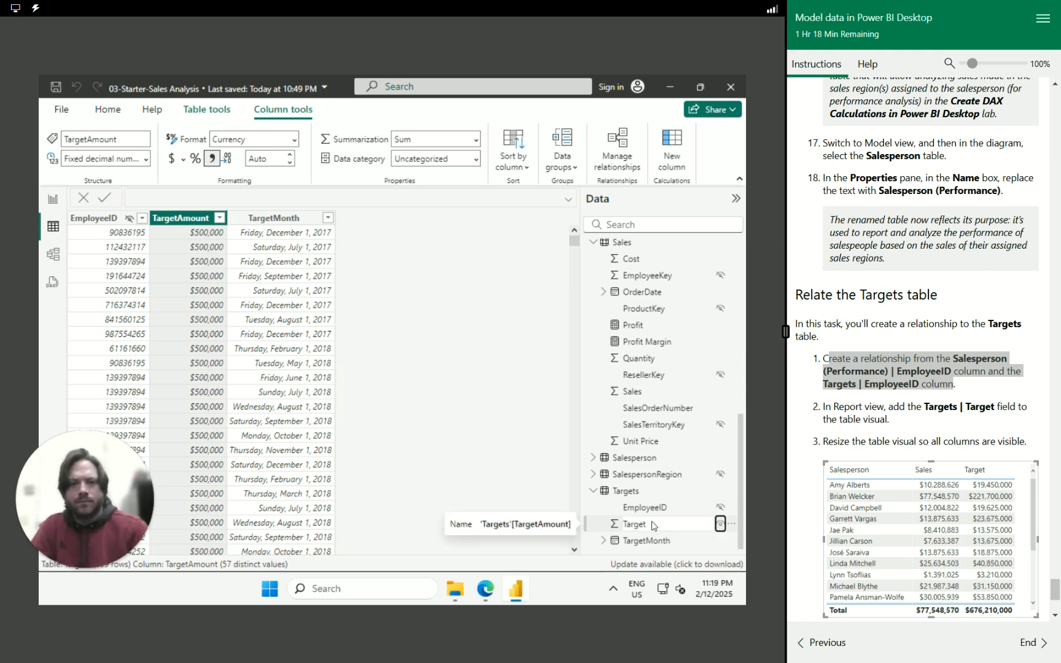
Check the target column of the table visual in Report view, then read the lab's closing notes on visualizing sales and targets.
{"action": "left_click", "coordinate": [53, 203]}
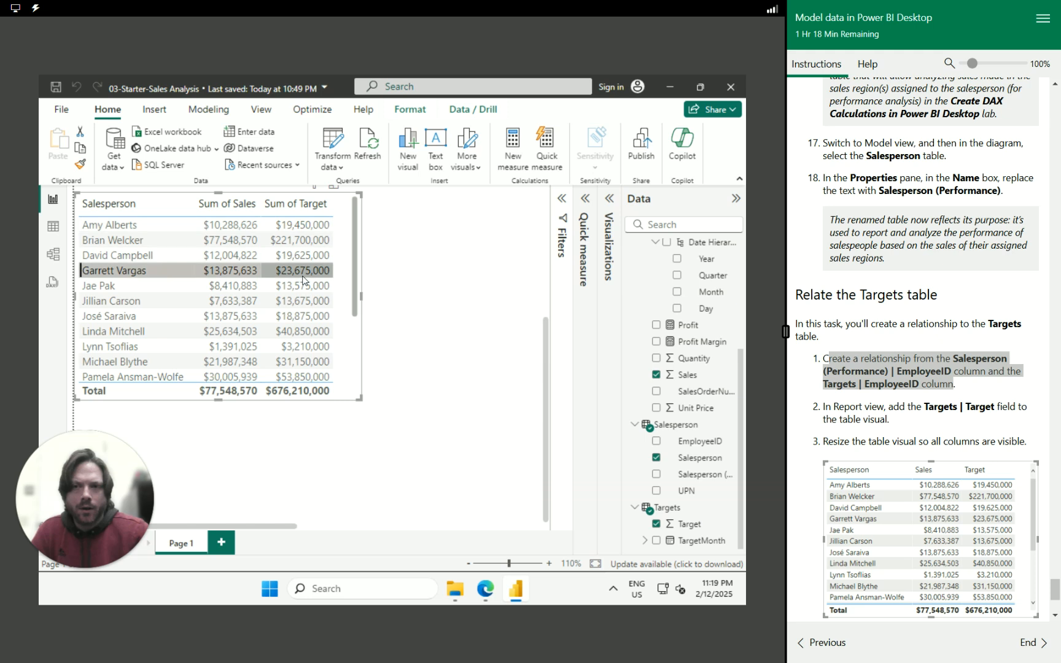
{"action": "scroll", "coordinate": [988, 491], "scroll_direction": "down", "scroll_amount": 3}
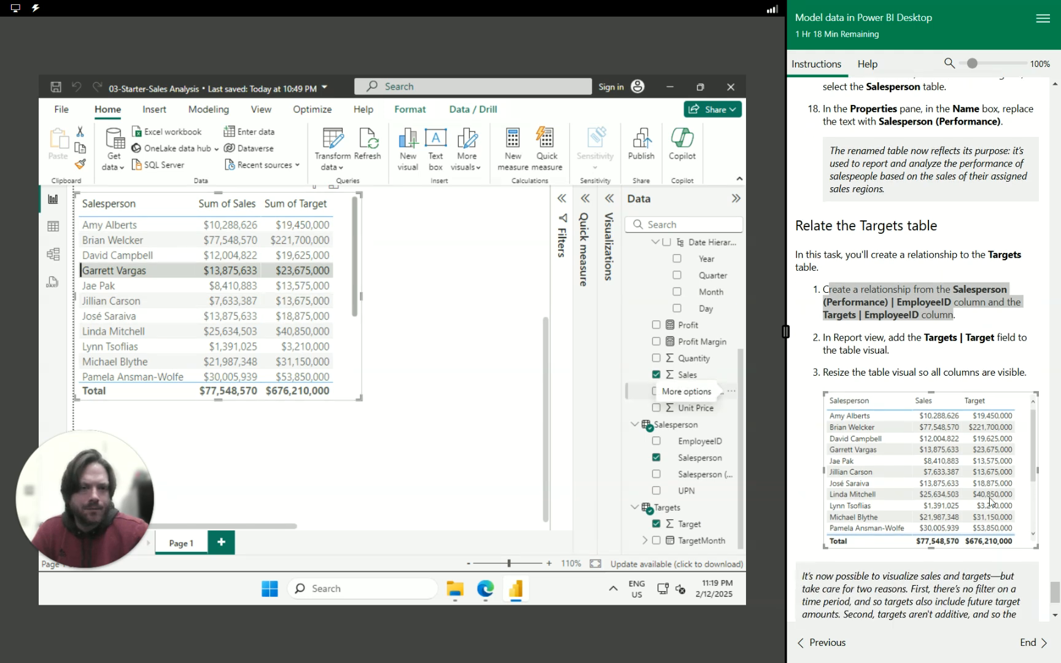
{"action": "scroll", "coordinate": [984, 578], "scroll_direction": "down", "scroll_amount": 5}
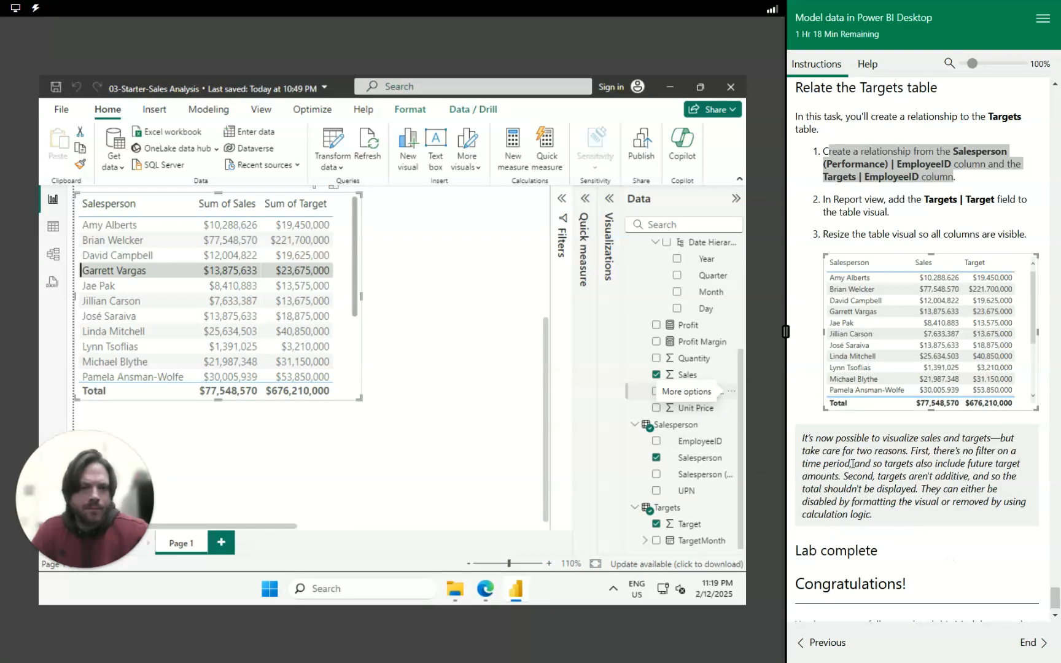
{"action": "left_click_drag", "start_coordinate": [891, 520], "coordinate": [800, 439]}
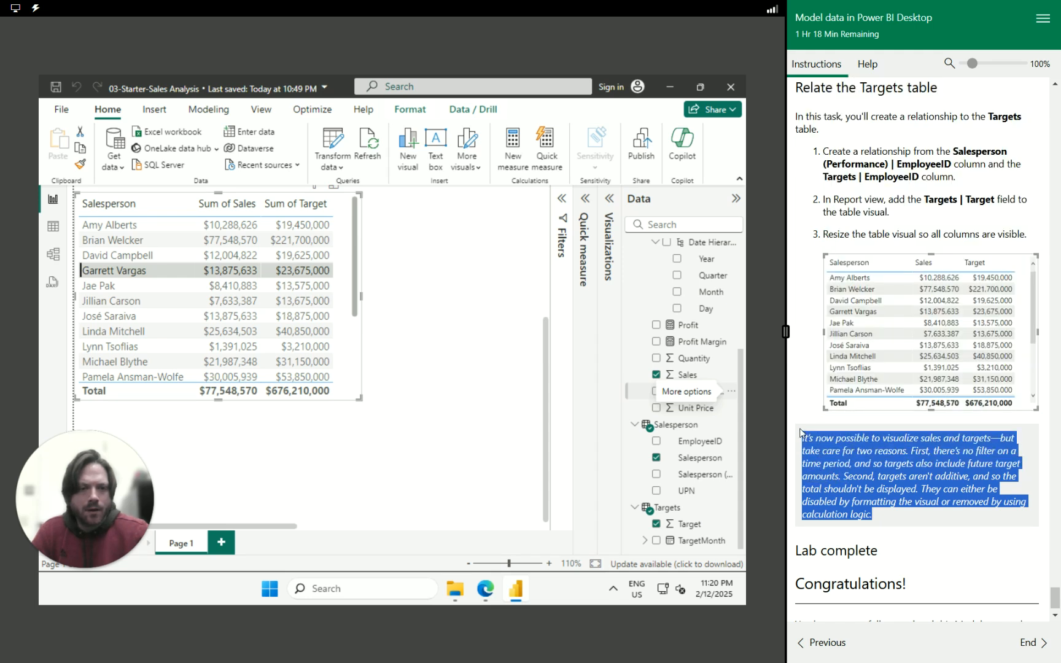
{"action": "mouse_move", "coordinate": [800, 432]}
{"action": "left_mouse_down"}
{"action": "mouse_move", "coordinate": [801, 448]}
{"action": "mouse_move", "coordinate": [907, 476]}
{"action": "mouse_move", "coordinate": [806, 437]}
{"action": "mouse_move", "coordinate": [849, 476]}
{"action": "mouse_move", "coordinate": [890, 490]}
{"action": "mouse_move", "coordinate": [791, 437]}
{"action": "left_mouse_up"}
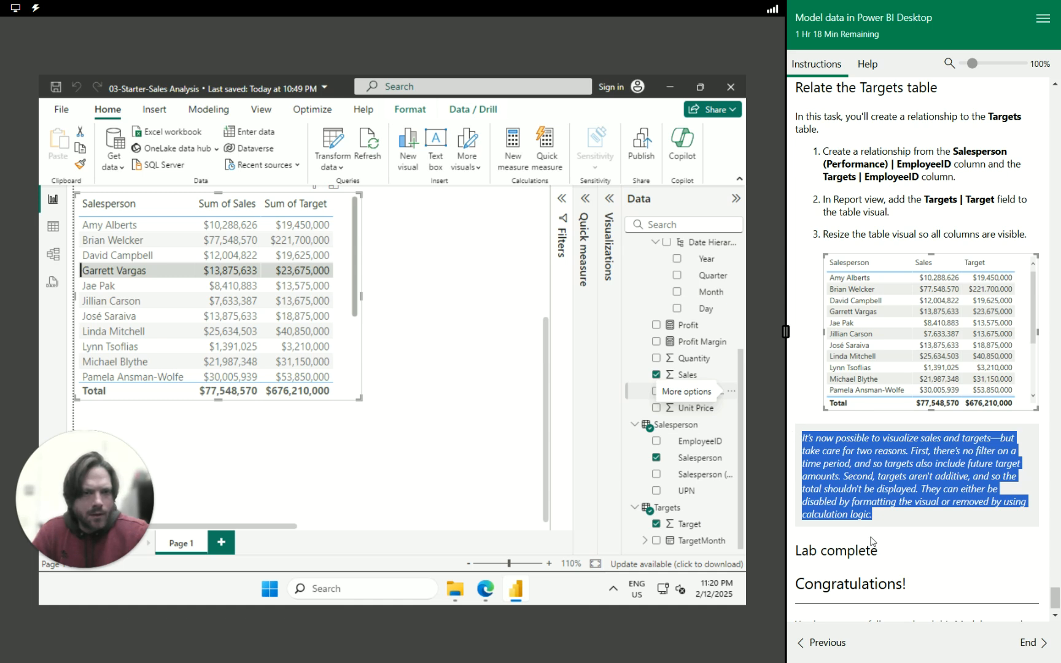
{"action": "scroll", "coordinate": [878, 543], "scroll_direction": "down", "scroll_amount": 1}
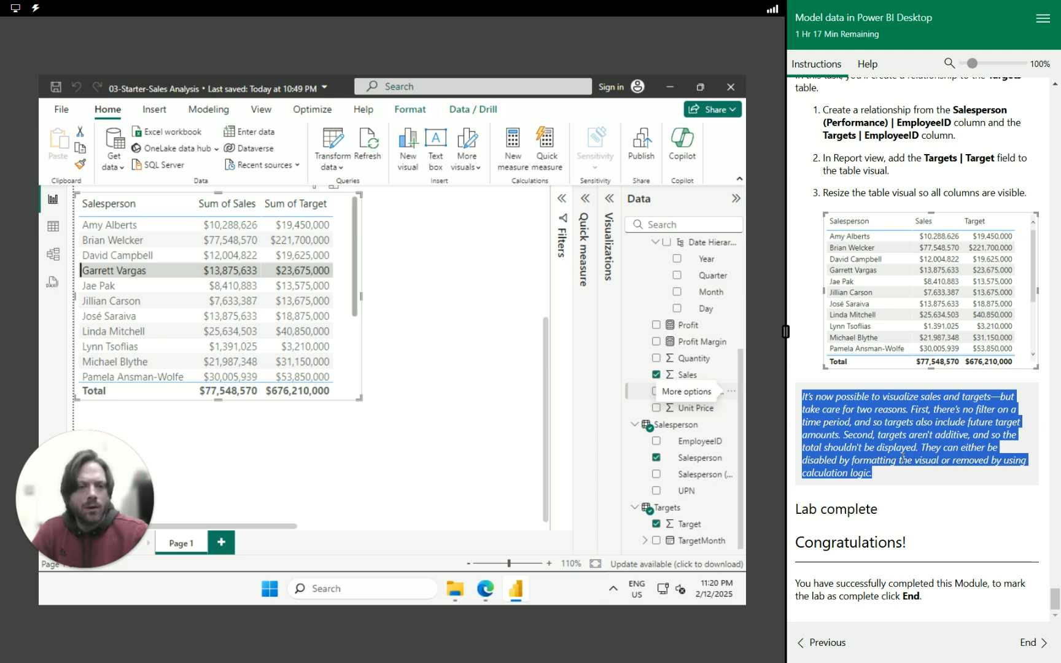
End the lab, marking it as complete, and close the lab window.
{"action": "left_click", "coordinate": [1030, 644]}
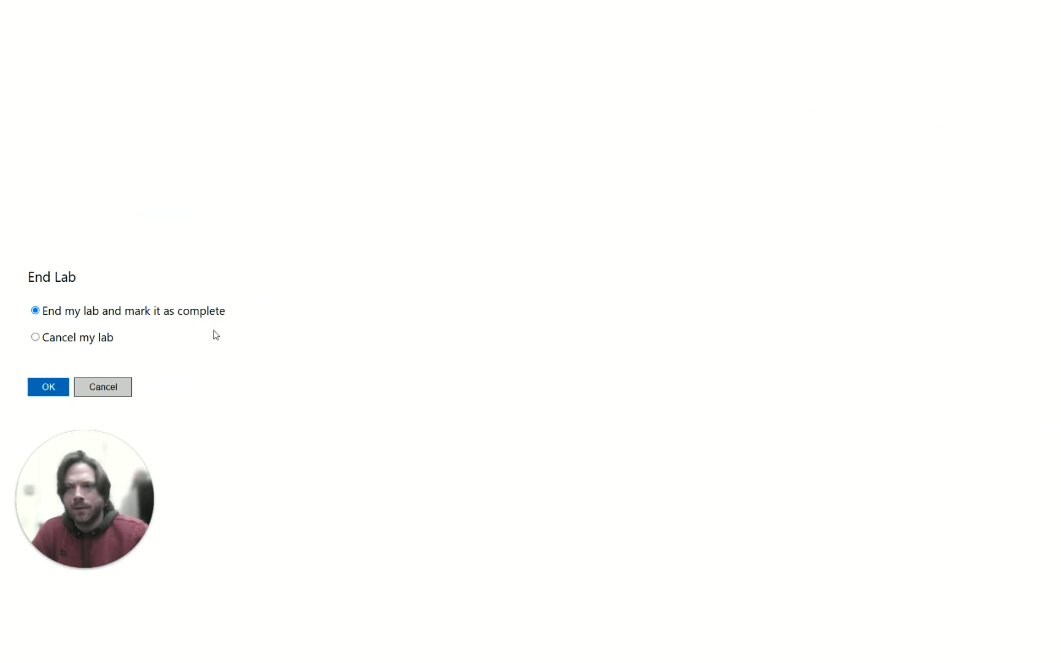
{"action": "left_click", "coordinate": [55, 388]}
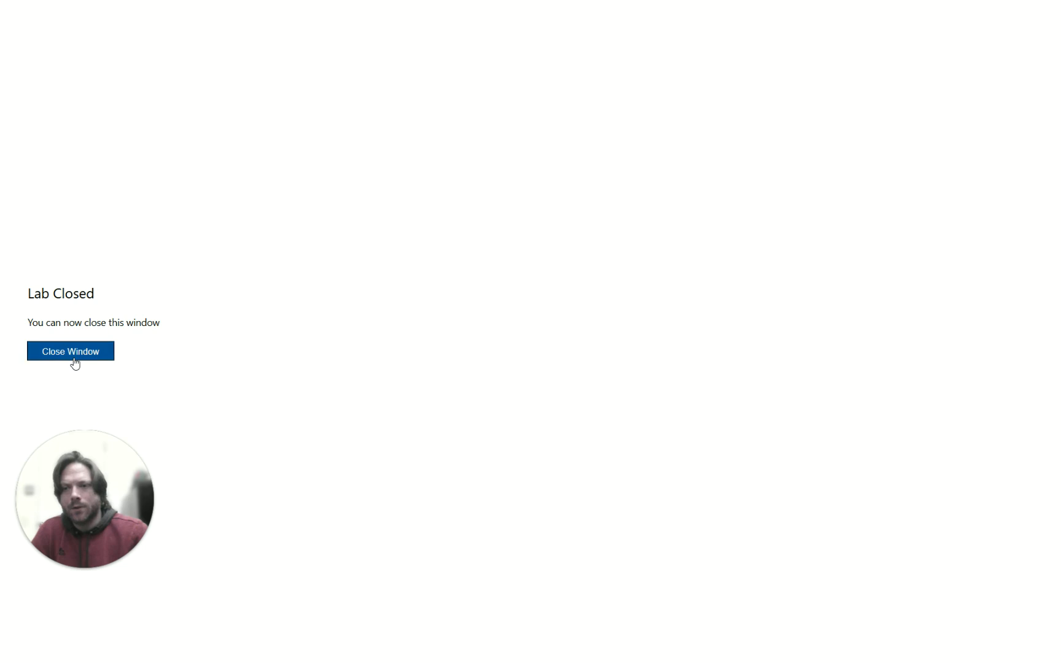
{"action": "left_click", "coordinate": [74, 362]}
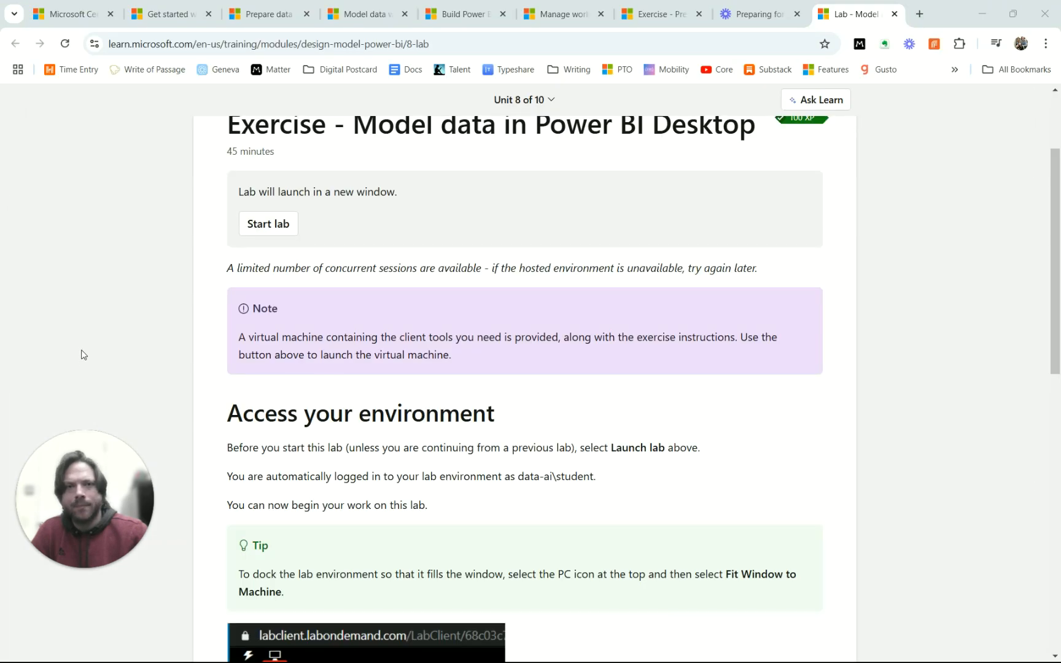